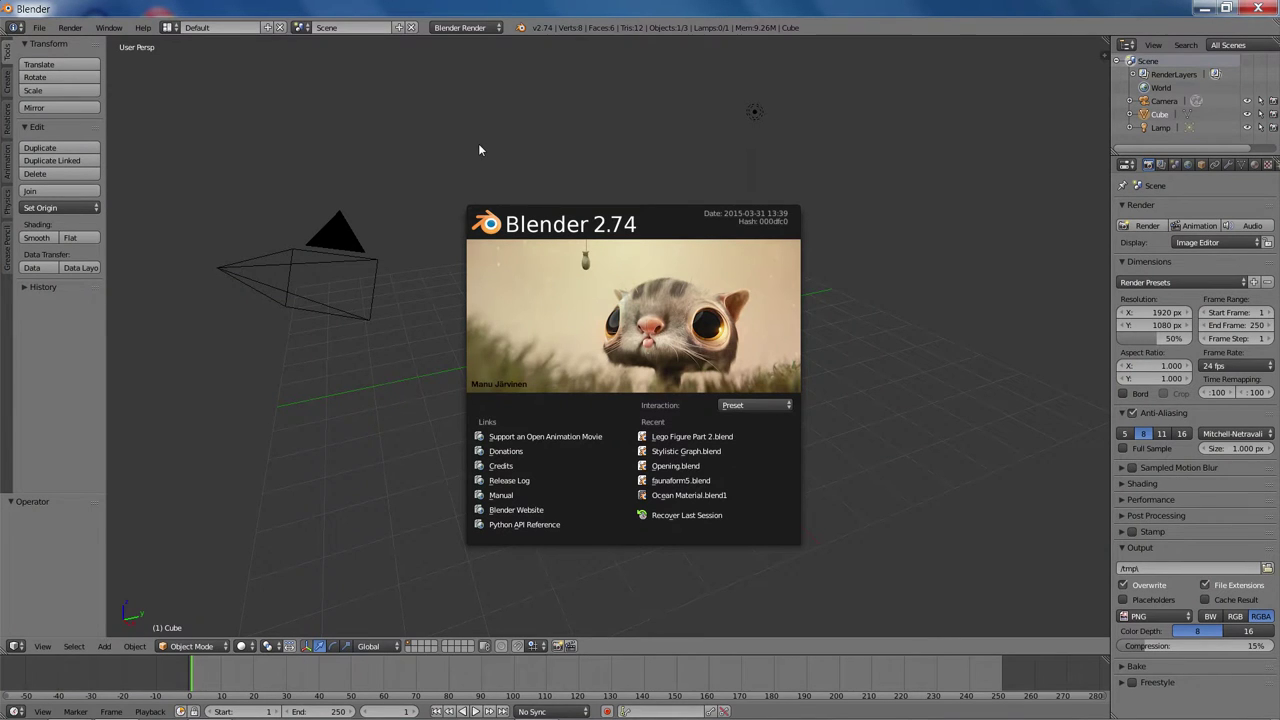
Open the recent file Lego Figure Part 2.blend from the splash screen and view the figure.
left_click(477, 152)
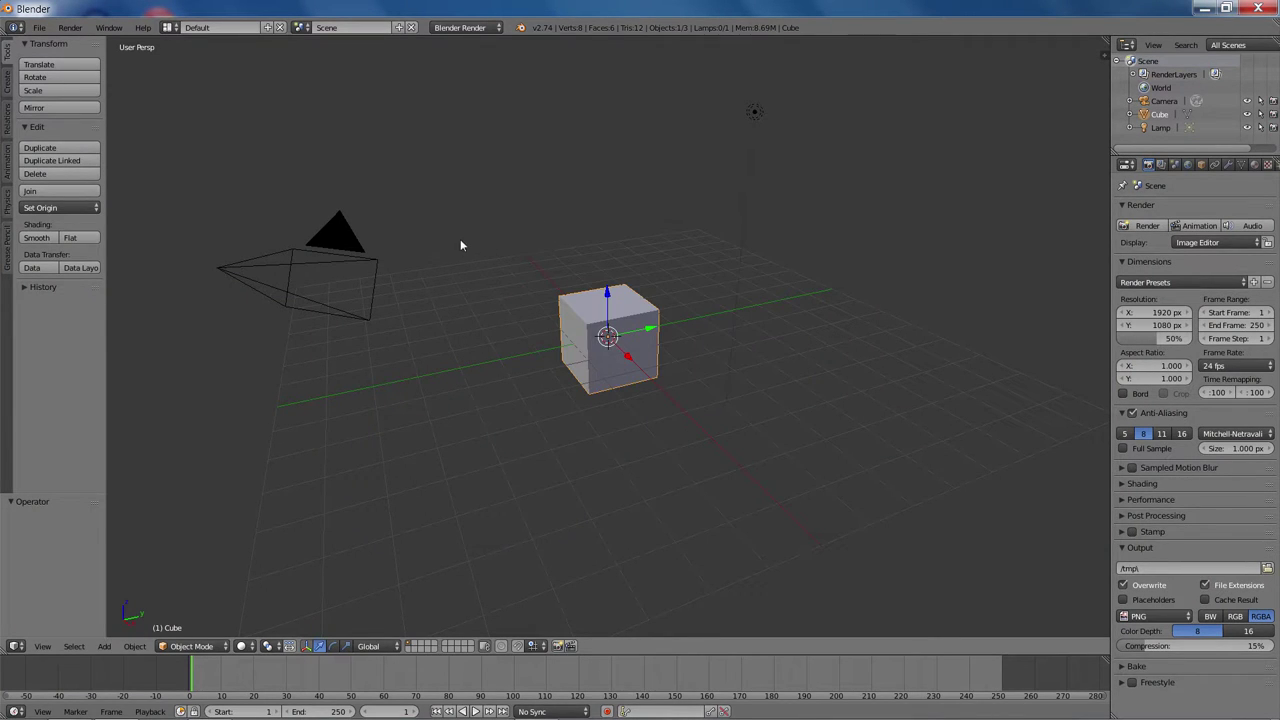
left_click(143, 27)
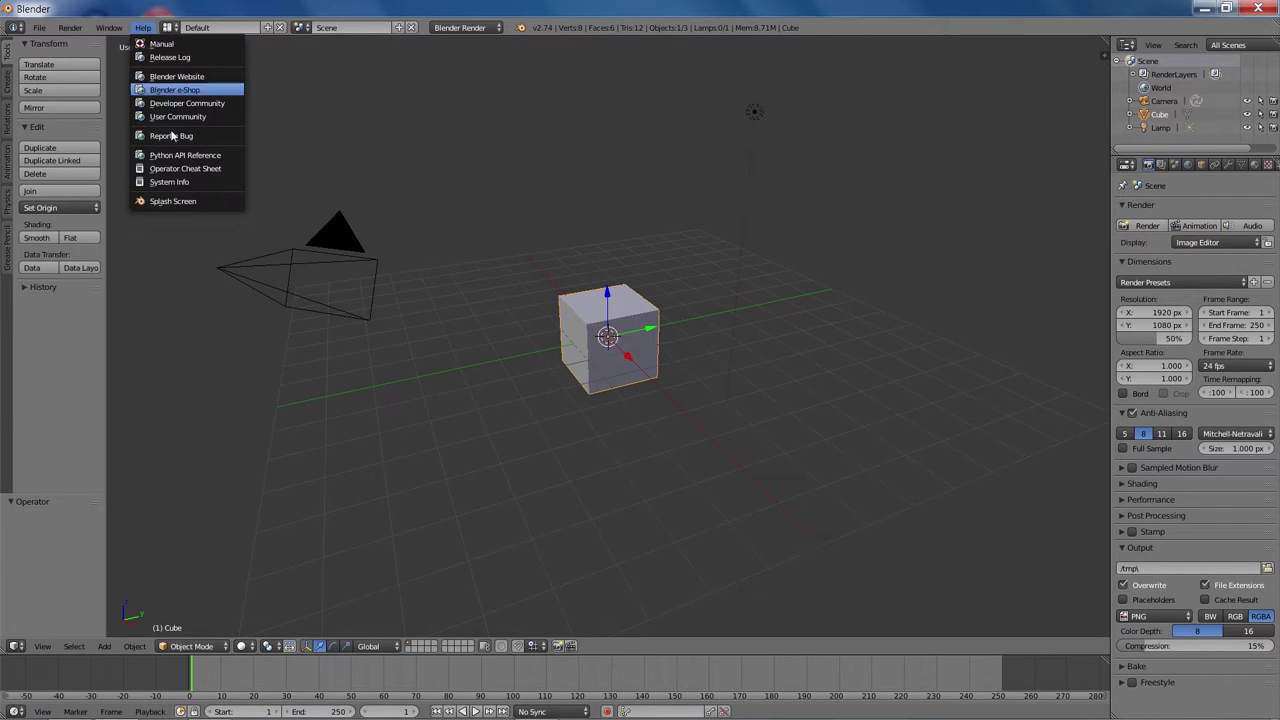
left_click(192, 207)
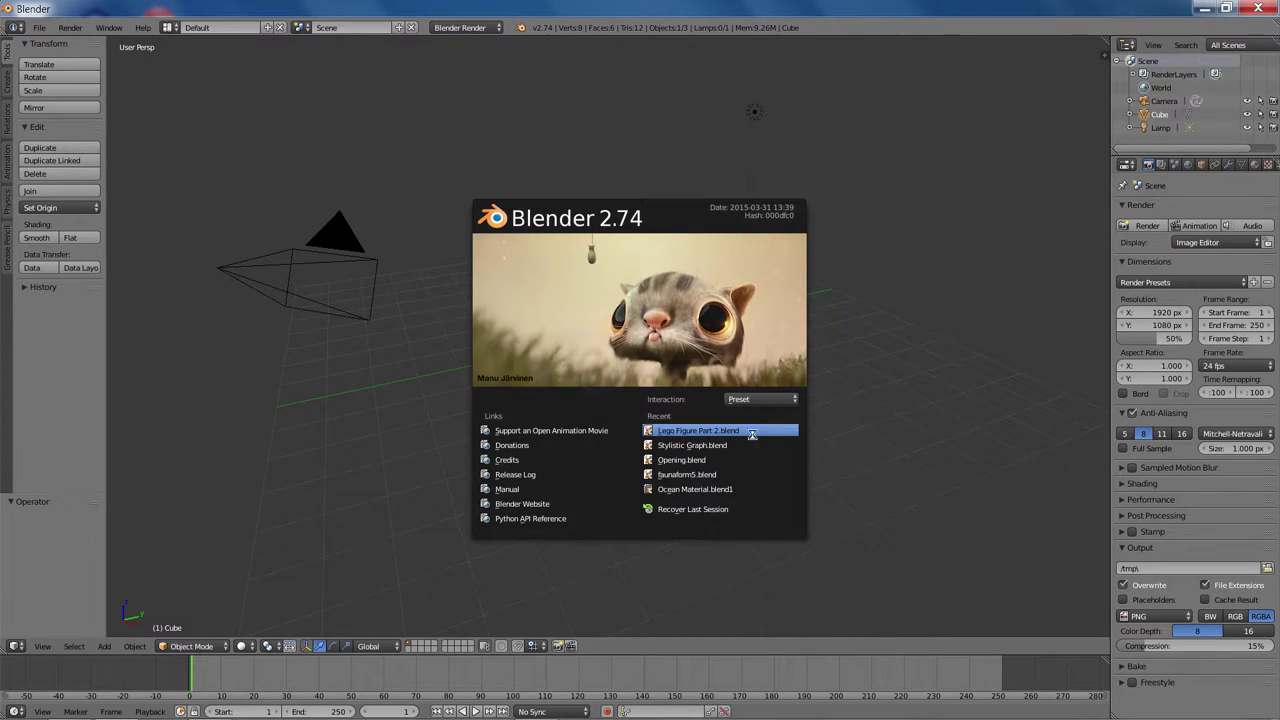
left_click(698, 431)
middle_click_drag(790, 377, 932, 236)
middle_click_drag(797, 179, 742, 164)
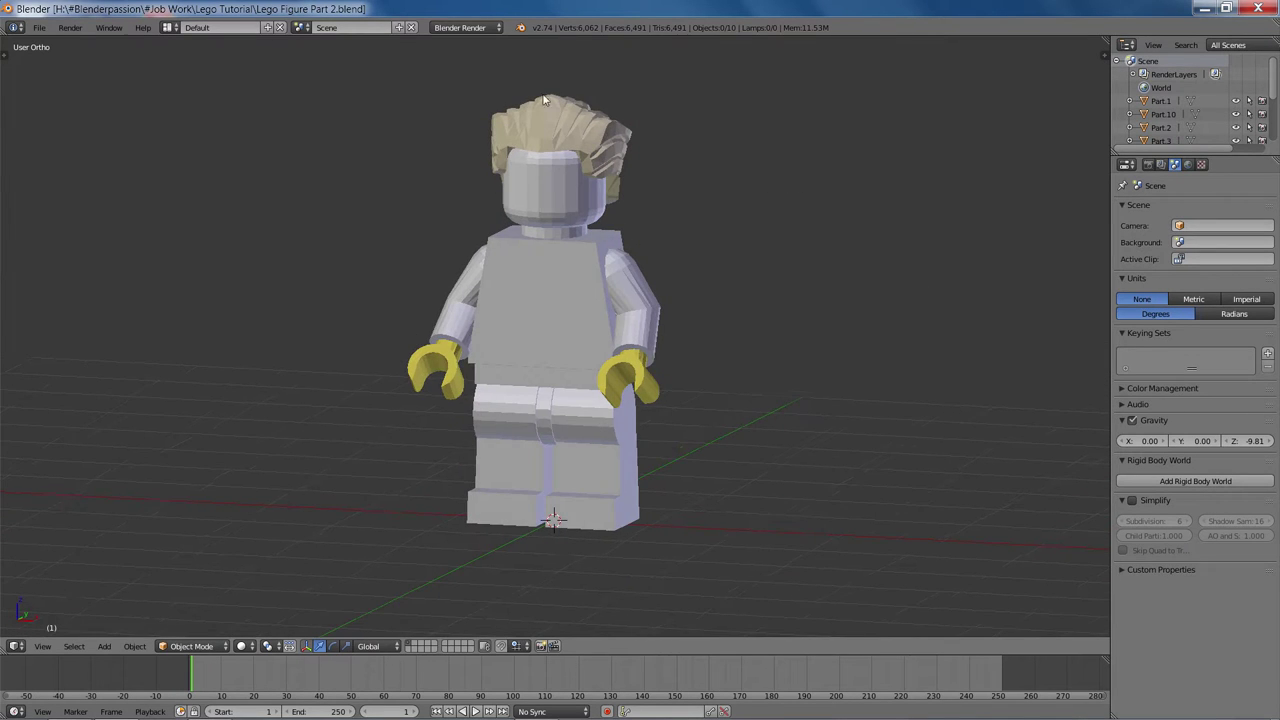
middle_click_drag(748, 236, 671, 246)
Split off a UV/Image Editor beside the 3D view and select the torso's whole mesh in Edit Mode to display its UV layout.
right_click(554, 282)
middle_click_drag(667, 312, 103, 606)
key("Tab")
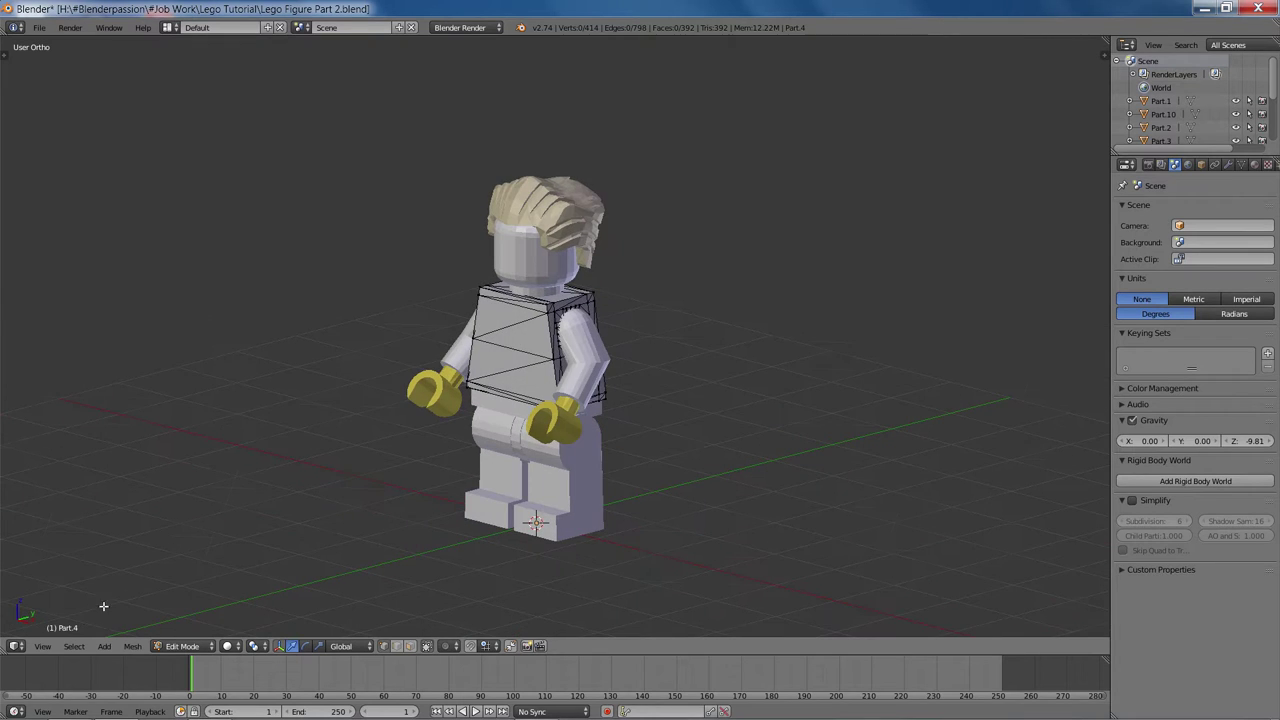
left_click_drag(5, 652, 523, 612)
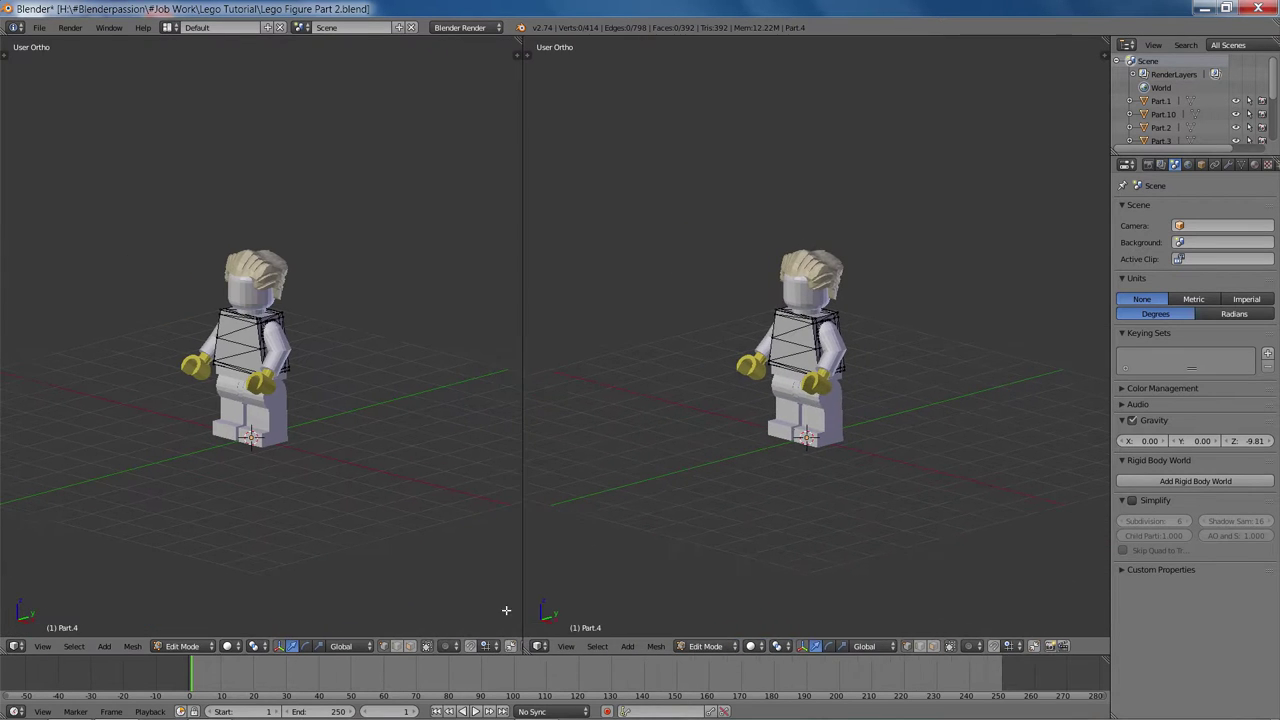
left_click(18, 646)
left_click(60, 528)
key("a")
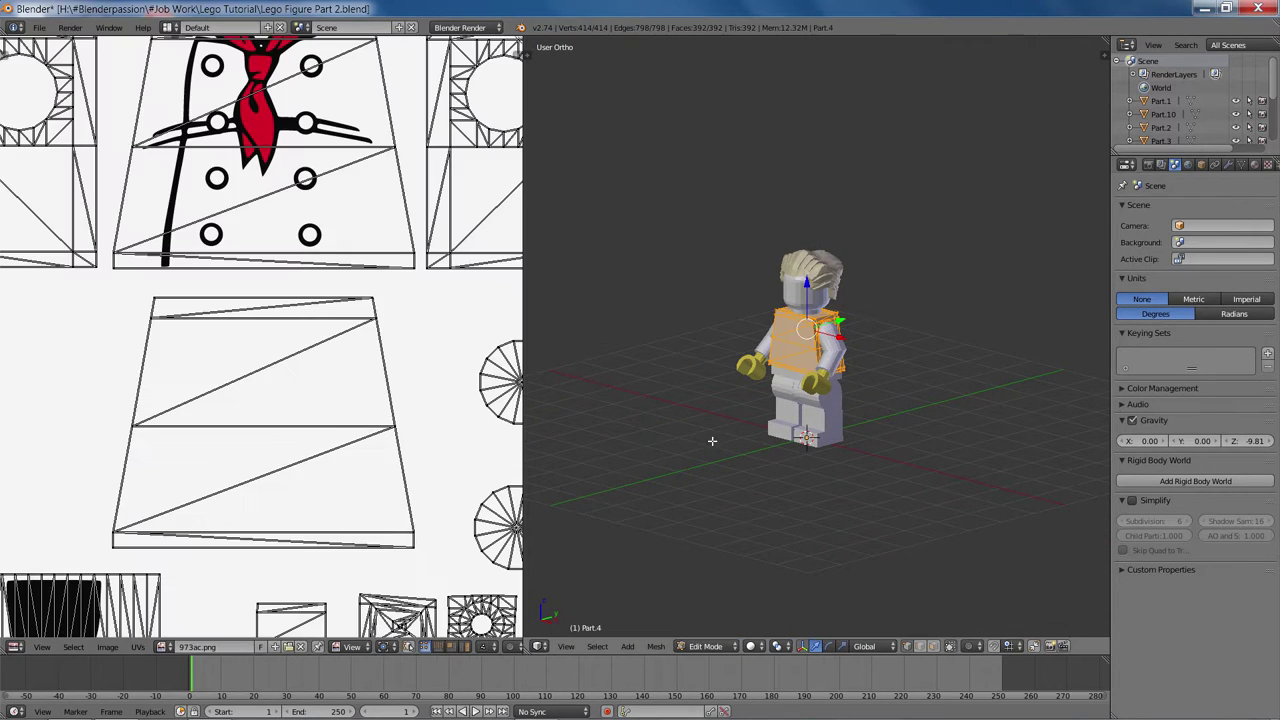
scroll(308, 400, "down", 4)
scroll(43, 136, "up", 2)
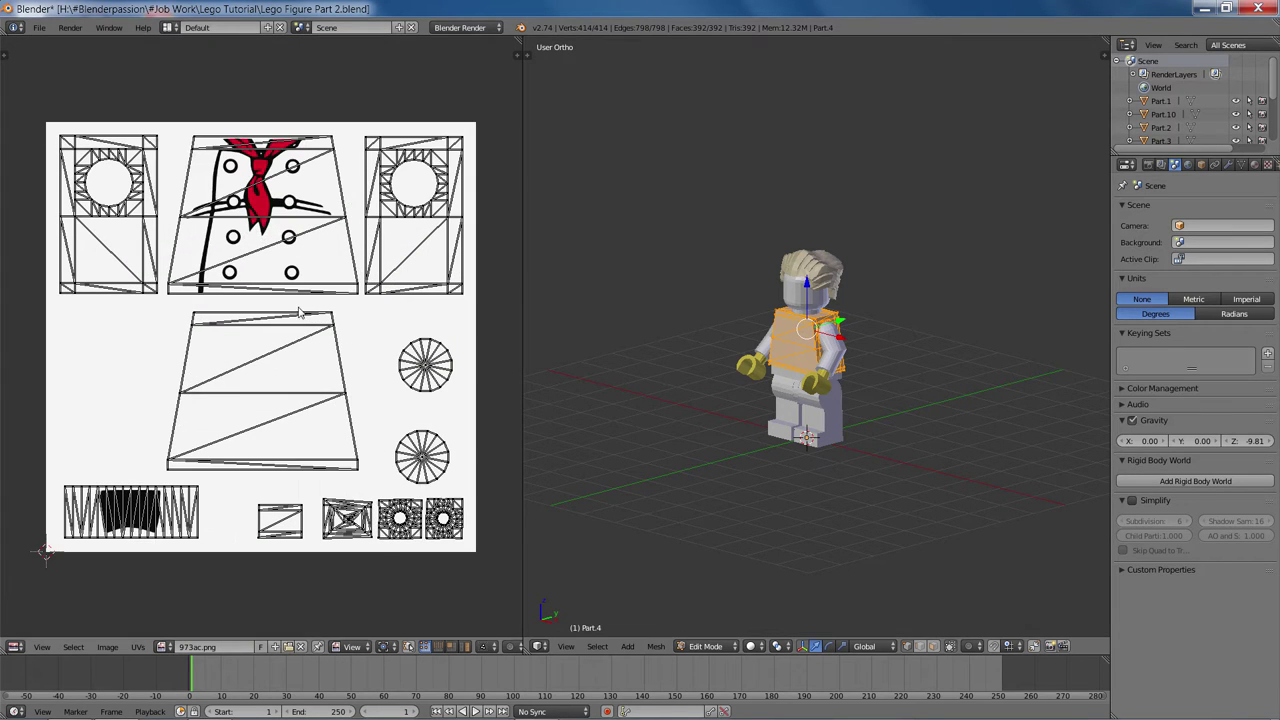
scroll(902, 353, "up", 4)
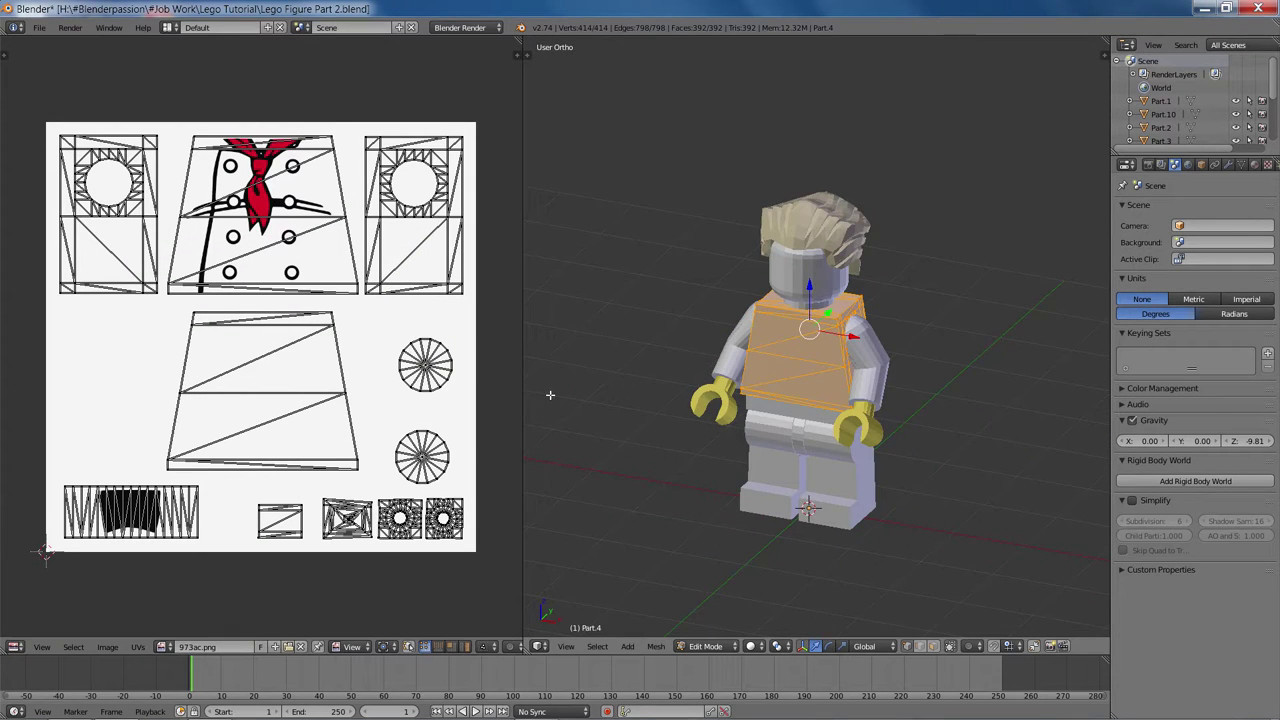
Preview the figure in textured shading, return to solid shading and leave Edit Mode.
middle_click_drag(776, 423, 809, 404)
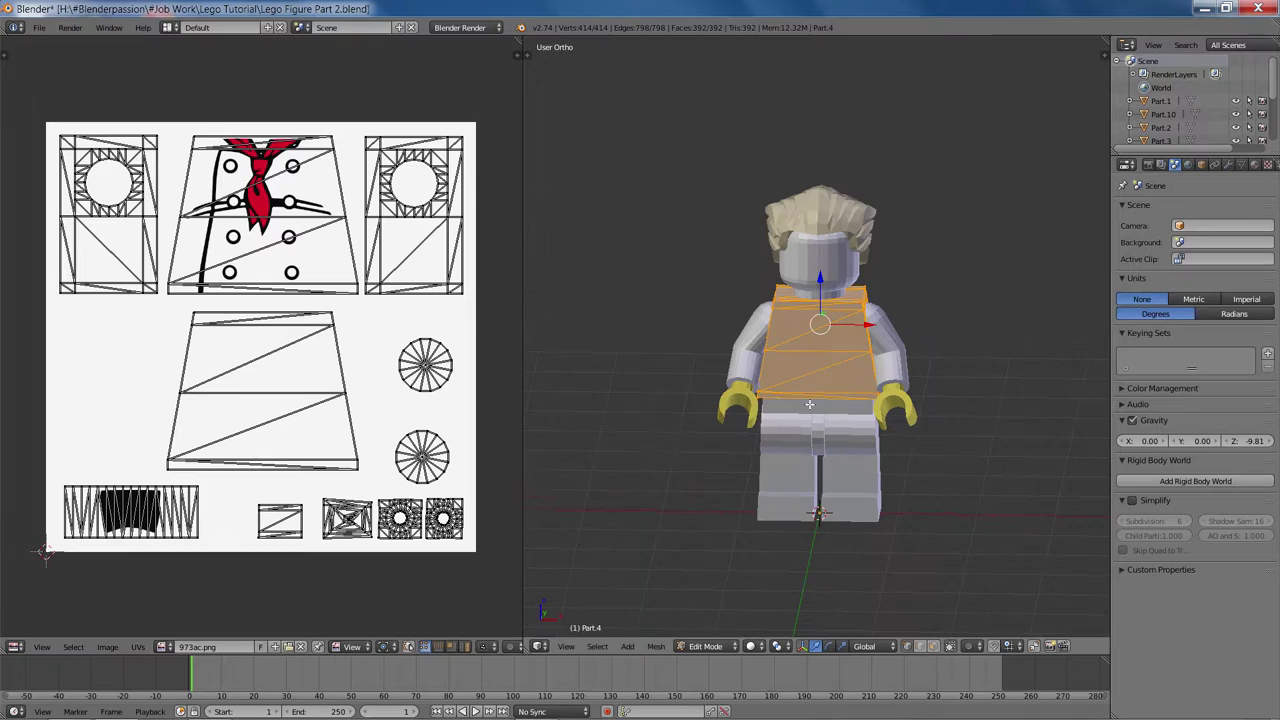
key("alt+z")
mouse_move(929, 398)
middle_mouse_down()
mouse_move(748, 402)
mouse_move(825, 392)
mouse_move(722, 359)
middle_mouse_up()
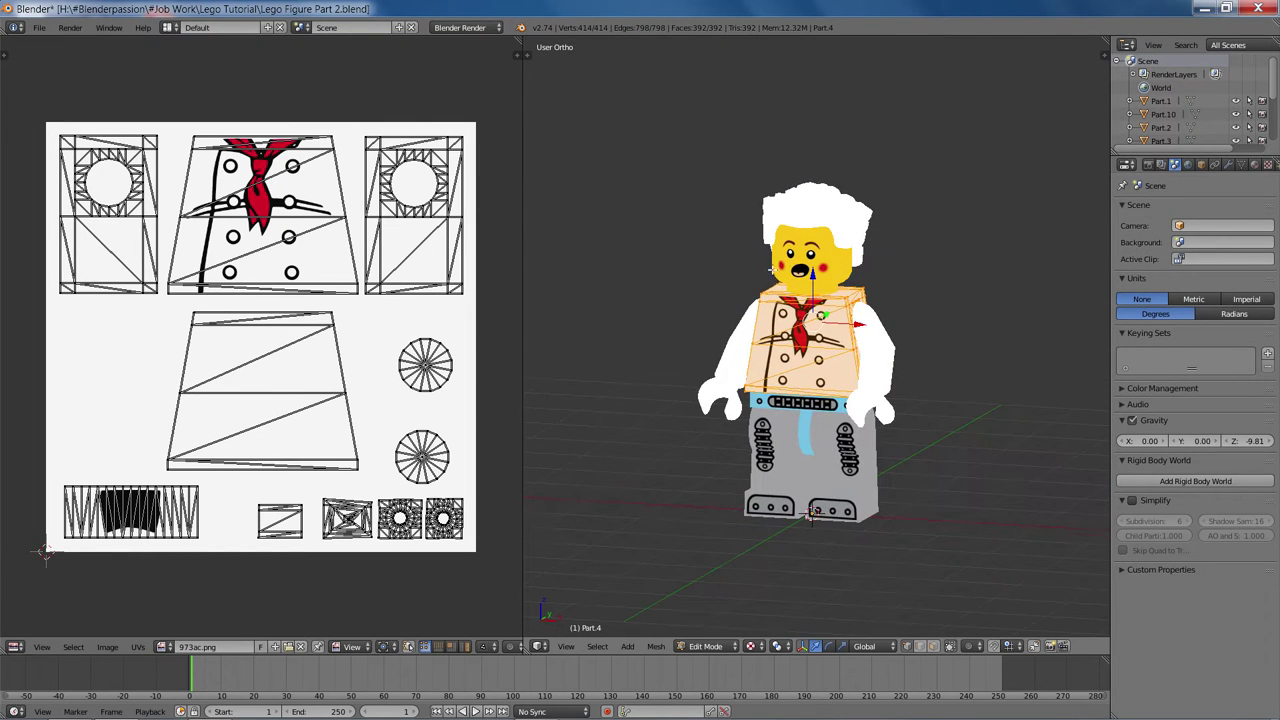
key("alt+z")
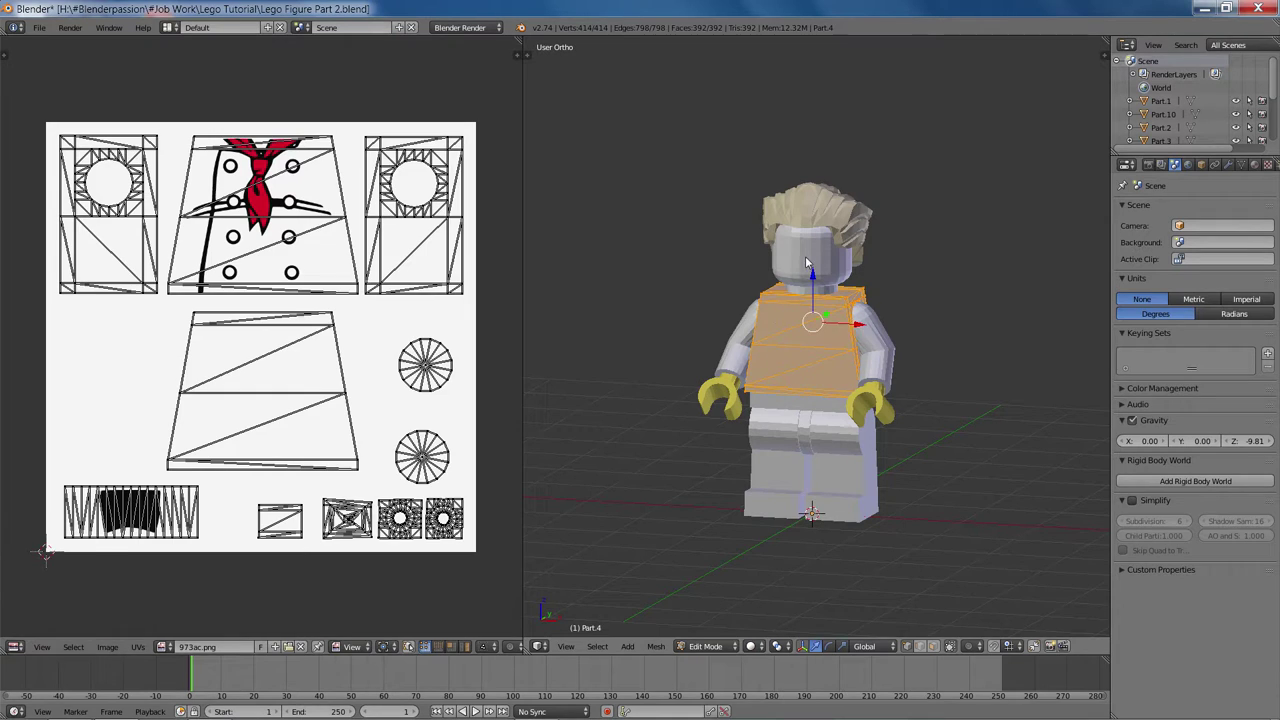
key("Tab")
scroll(615, 145, "down", 1)
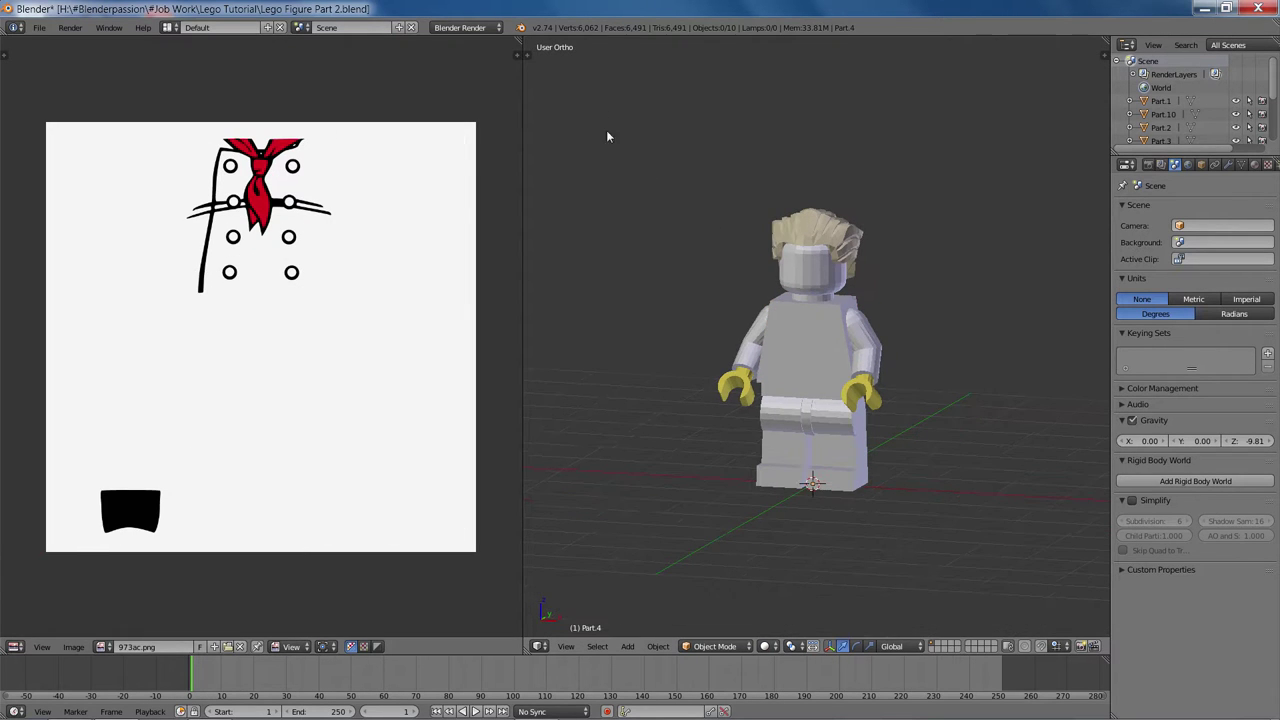
Switch the render engine to Cycles Render.
left_click(460, 27)
left_click(462, 68)
scroll(830, 308, "up", 2)
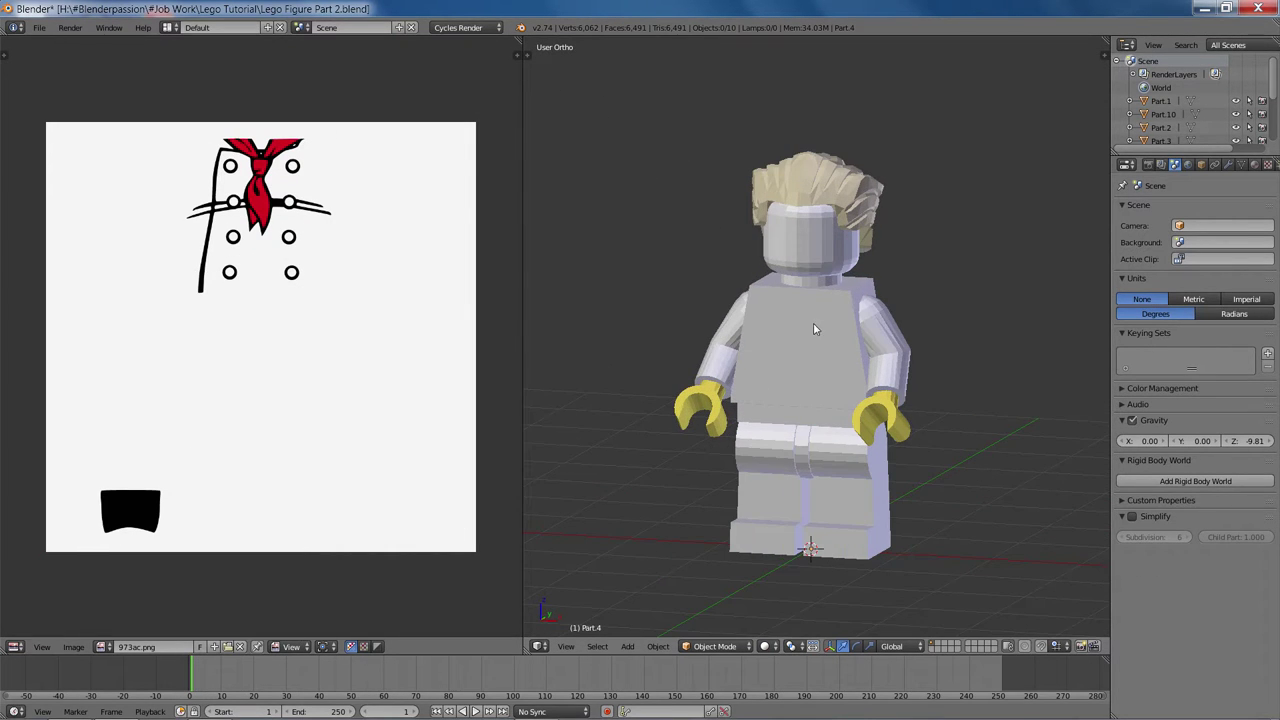
Select the torso and show its material settings.
right_click(805, 371)
key("Left")
middle_click_drag(887, 339, 1000, 370)
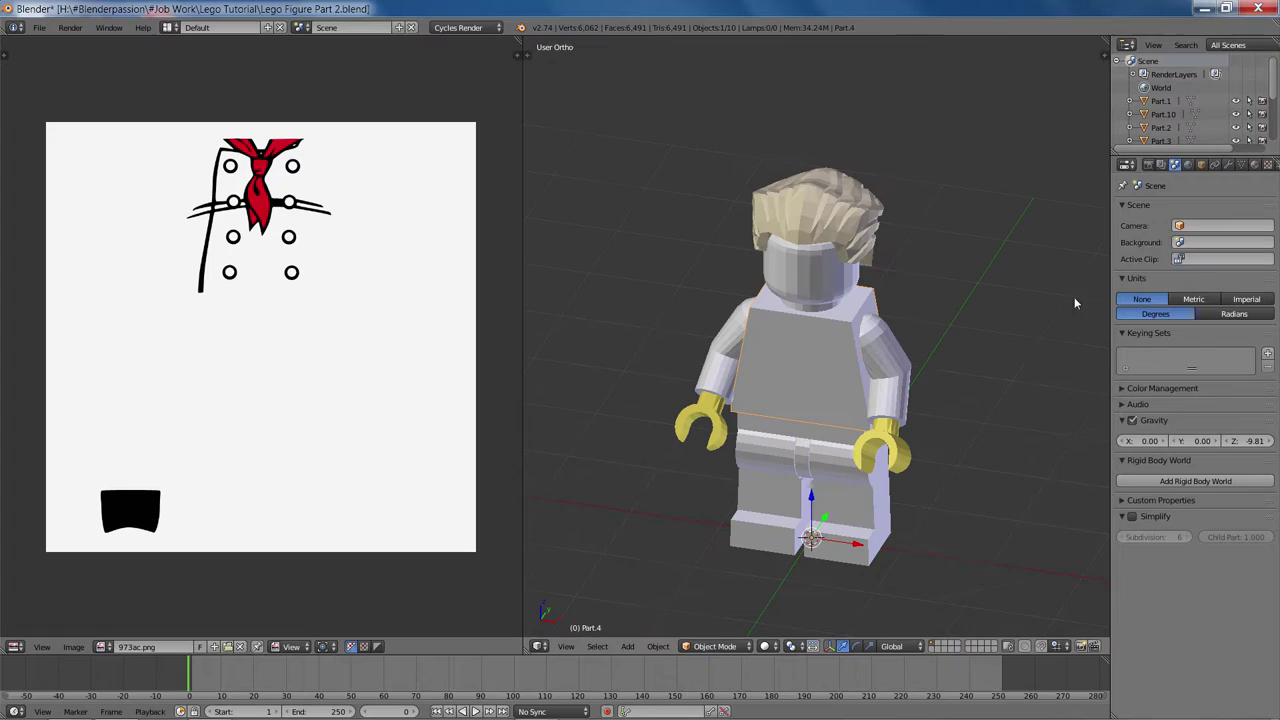
left_click(1255, 165)
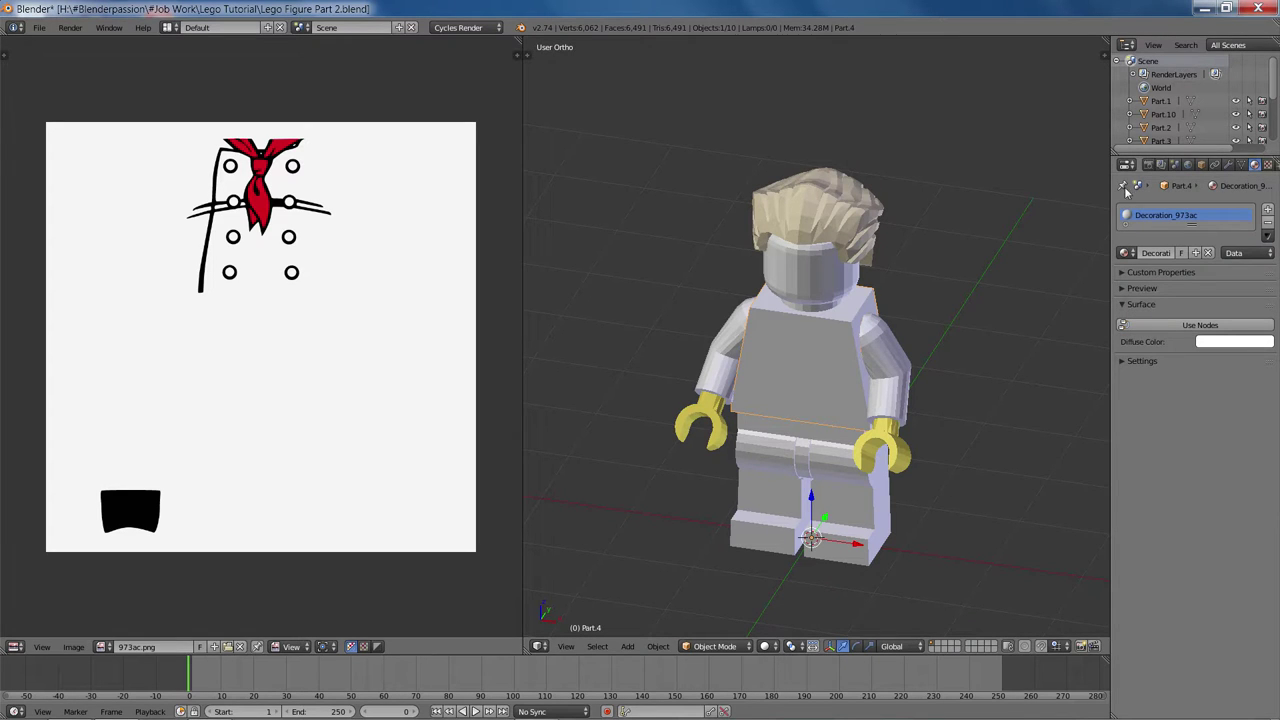
Check the UV layouts and materials of the hip piece, the torso and one arm in Edit Mode.
right_click(800, 362)
key("Tab")
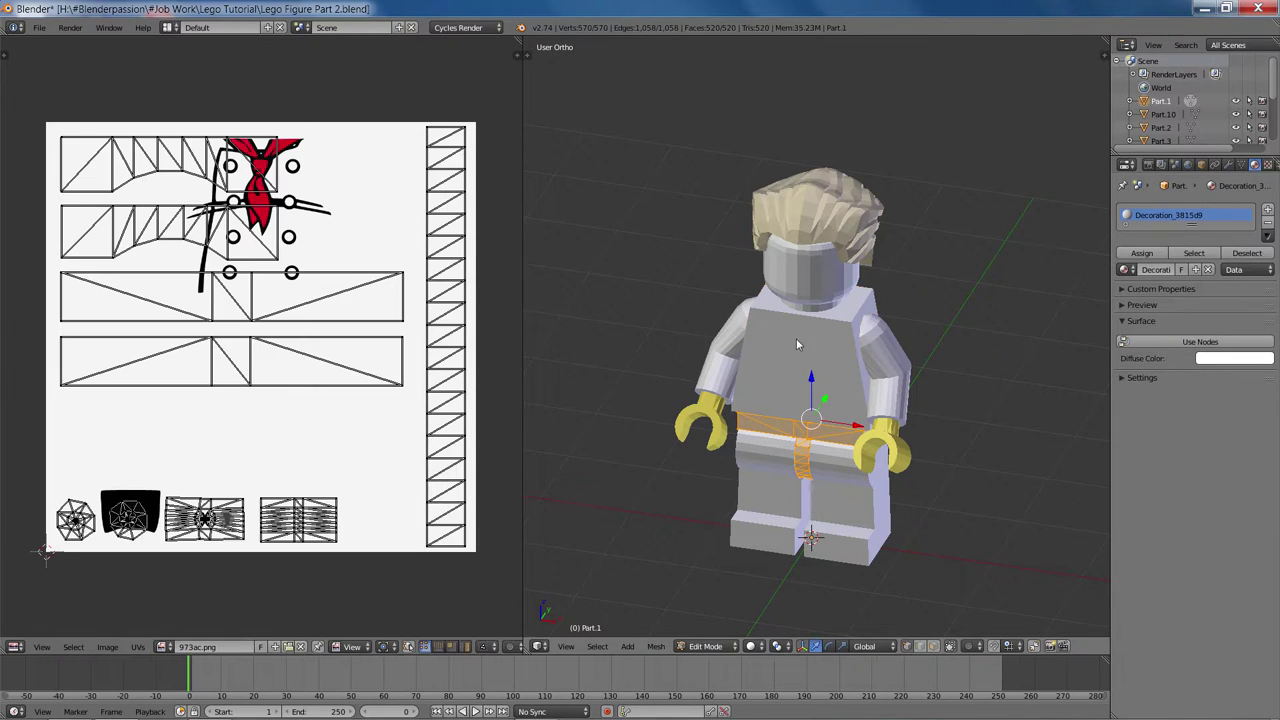
key("Tab")
right_click(797, 344)
key("Tab")
key("Tab")
right_click(896, 371)
key("Tab")
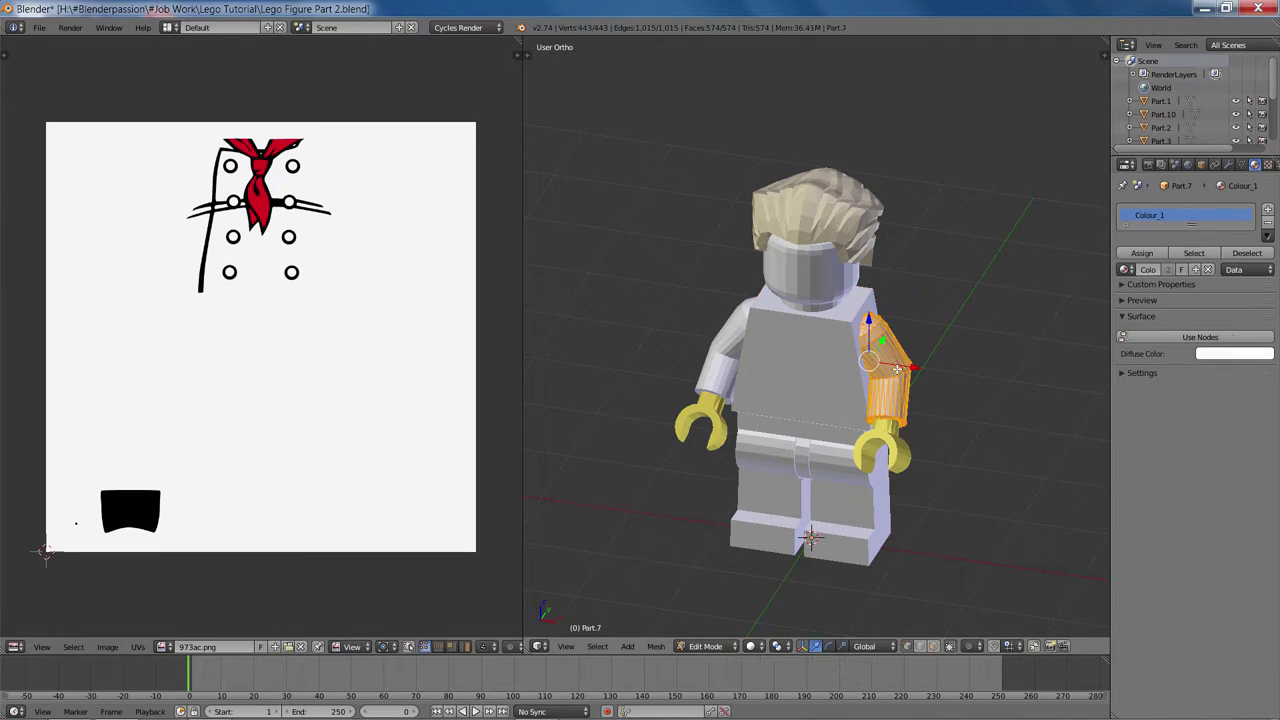
key("Tab")
Check the UV layouts and materials of both legs by selecting each leg's whole mesh in Edit Mode.
right_click(877, 483)
key("Tab")
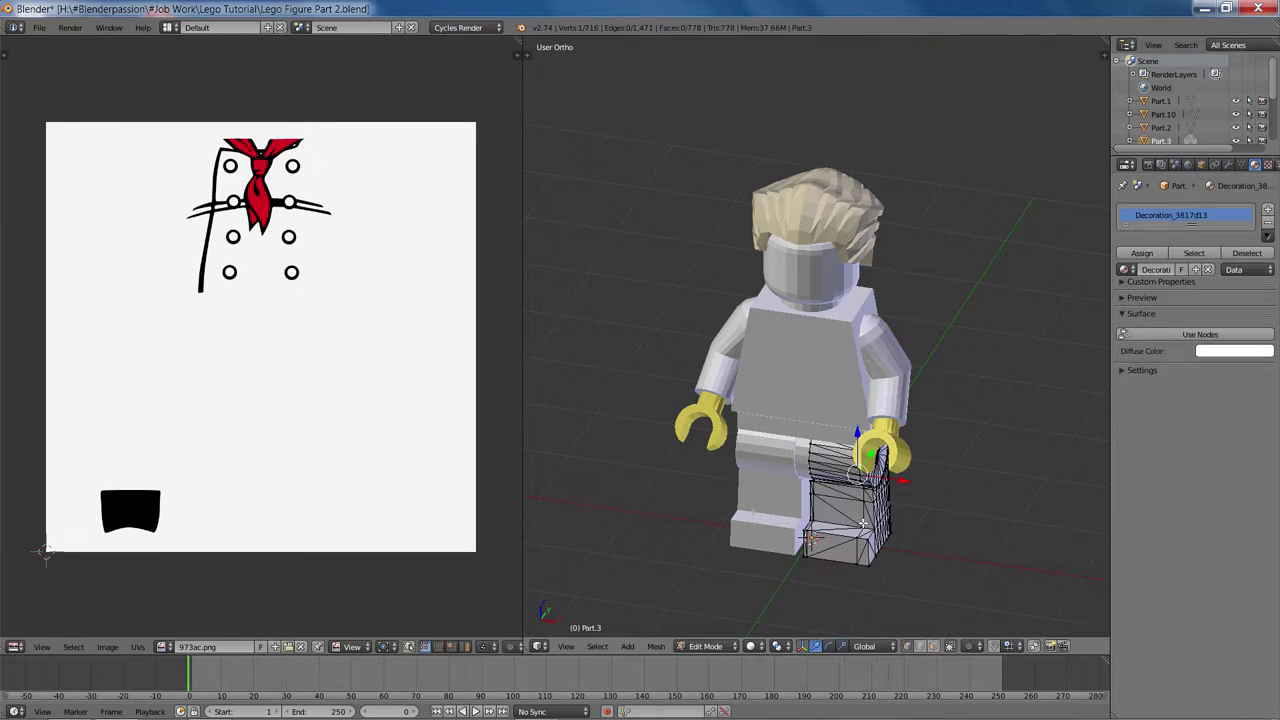
key("a")
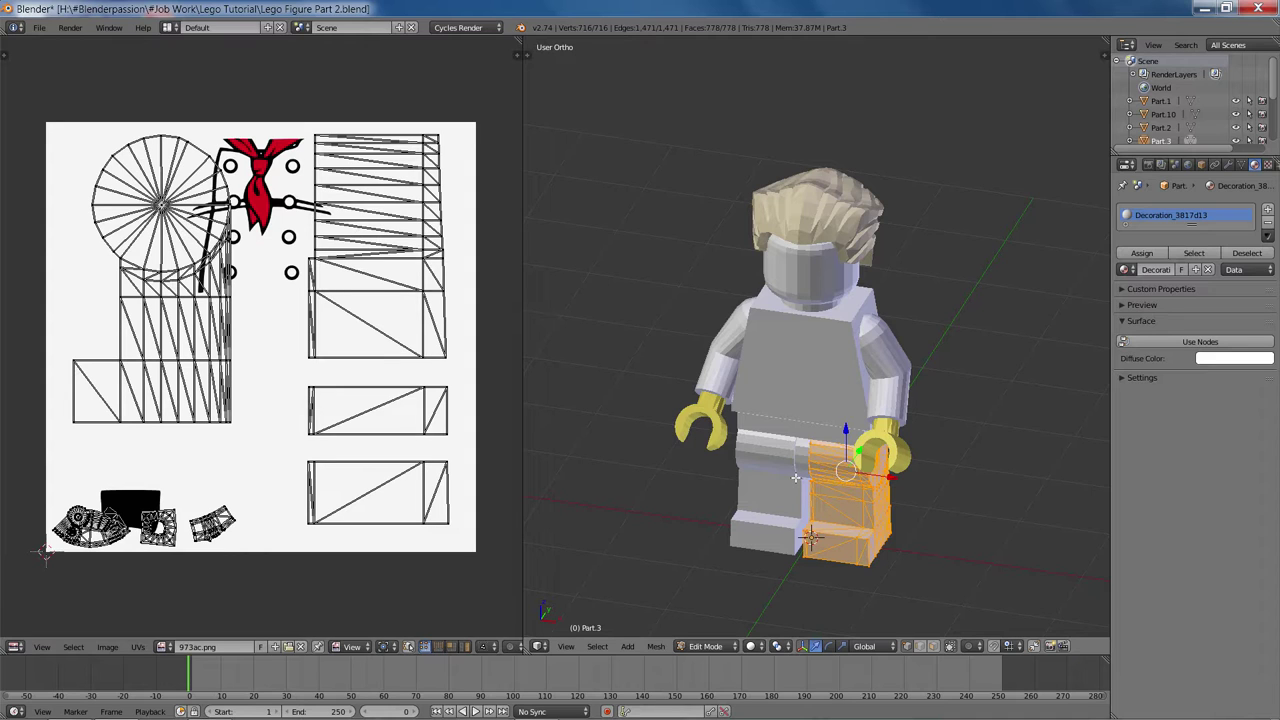
key("Tab")
right_click(775, 485)
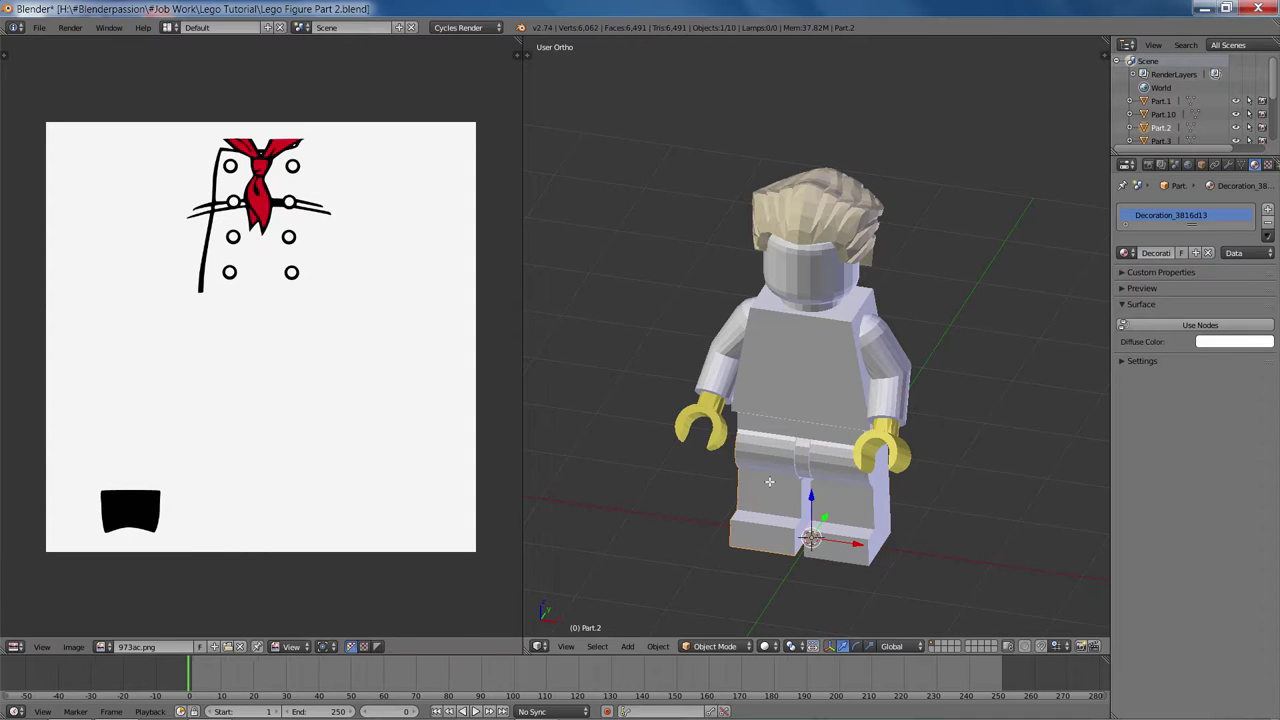
key("Tab")
key("a")
key("Tab")
Select the head and check its UV layout and material in Edit Mode.
right_click(808, 286)
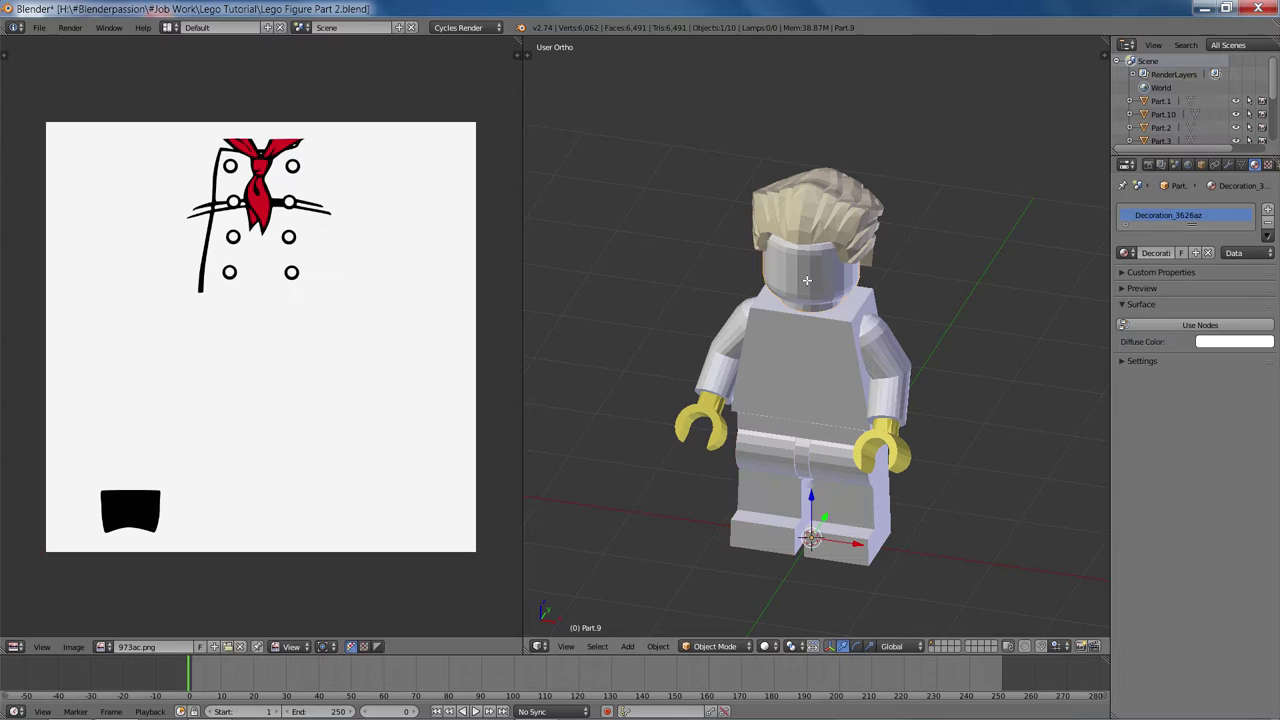
key("Tab")
key("a")
key("a")
key("Tab")
Switch the render engine back to Blender Render and check the head's UV layout against its face texture.
left_click(458, 27)
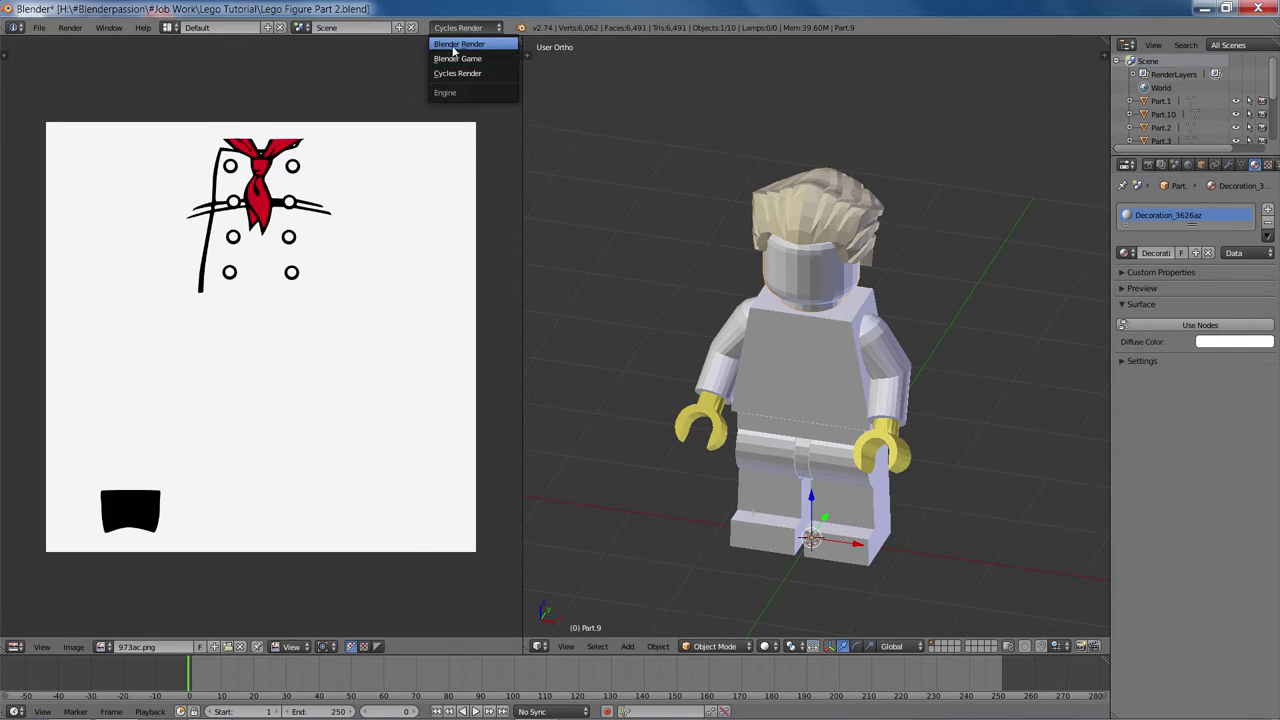
left_click(460, 48)
key("Tab")
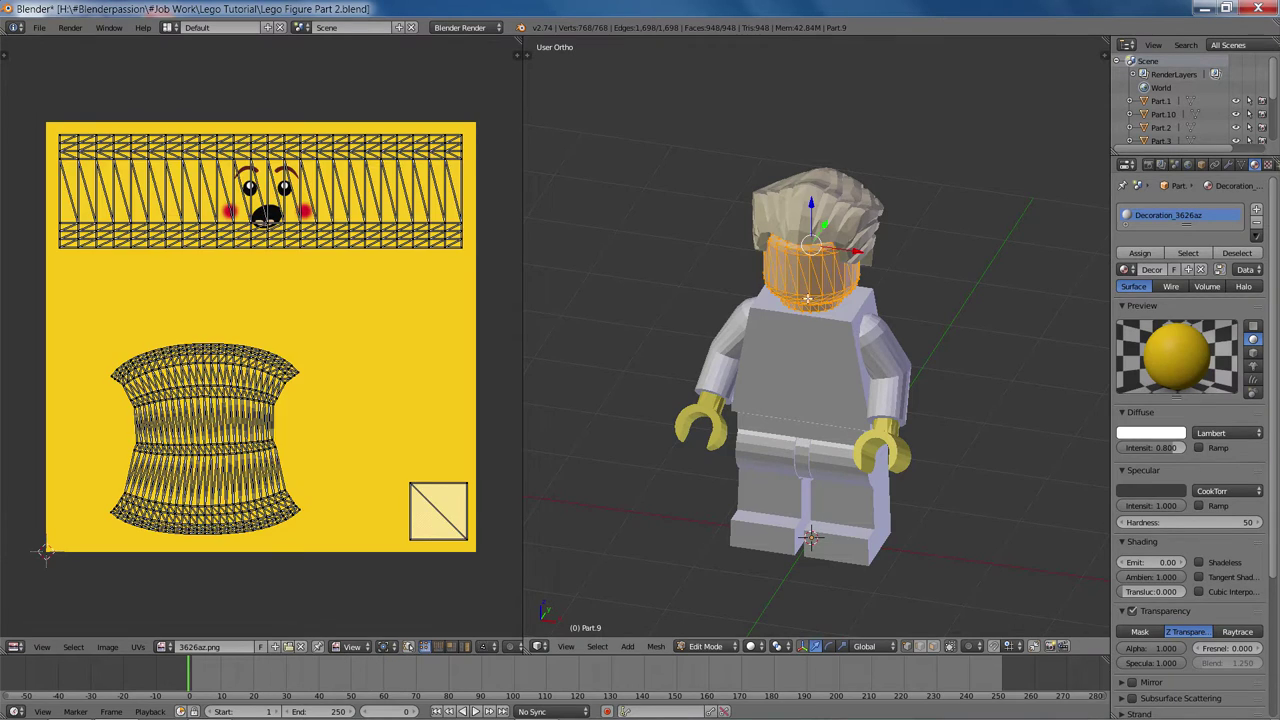
key("Tab")
Check the torso's material and texture image, then leave it deselected in Object Mode.
right_click(823, 351)
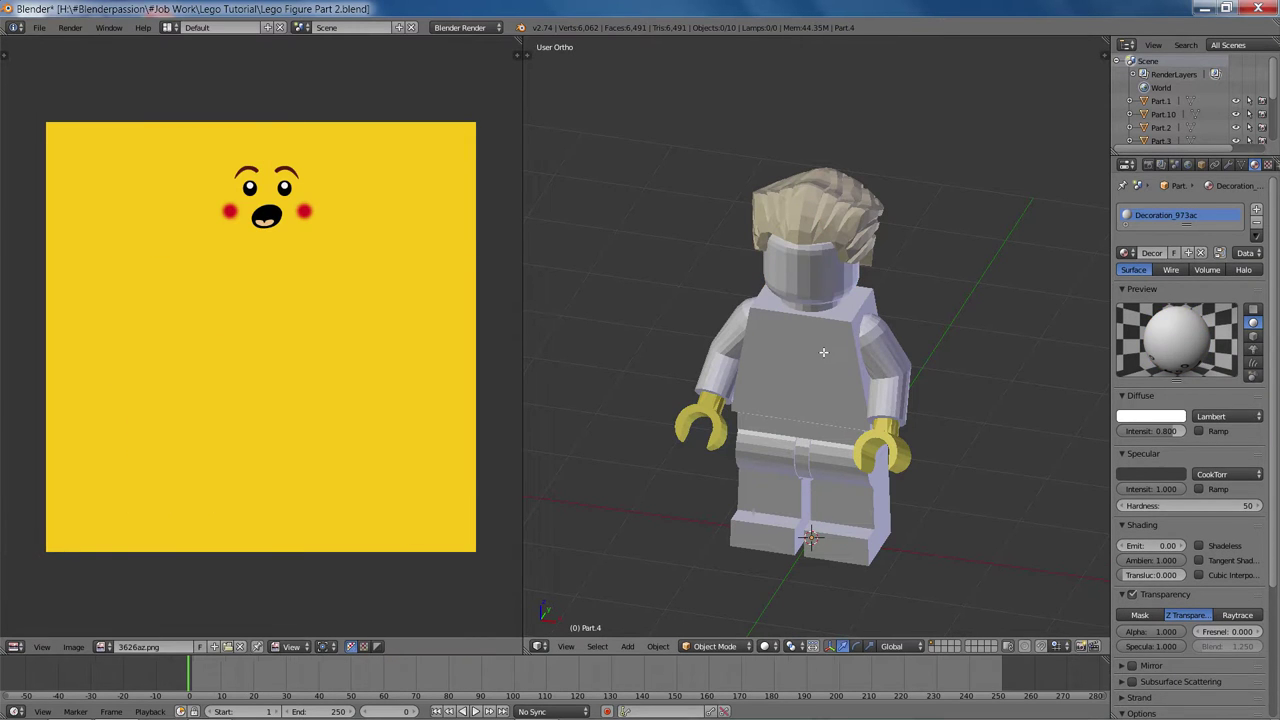
key("Tab")
key("Tab")
key("a")
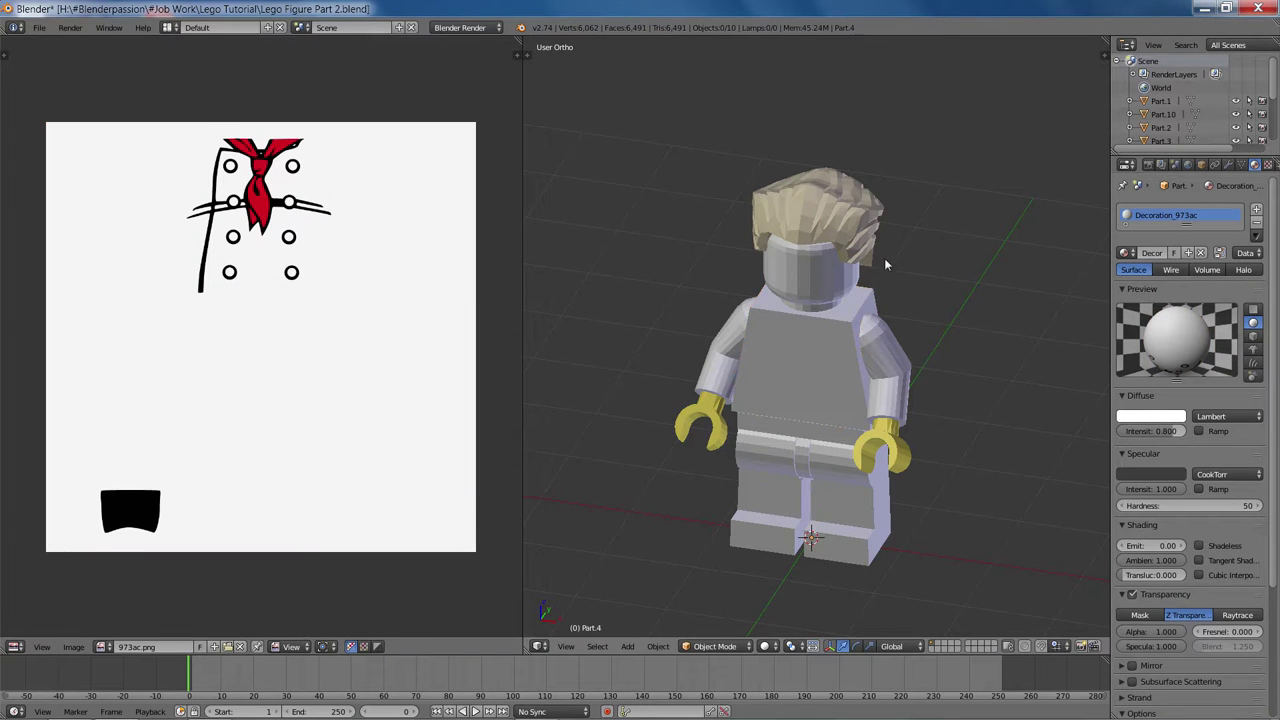
middle_click_drag(874, 322, 853, 311)
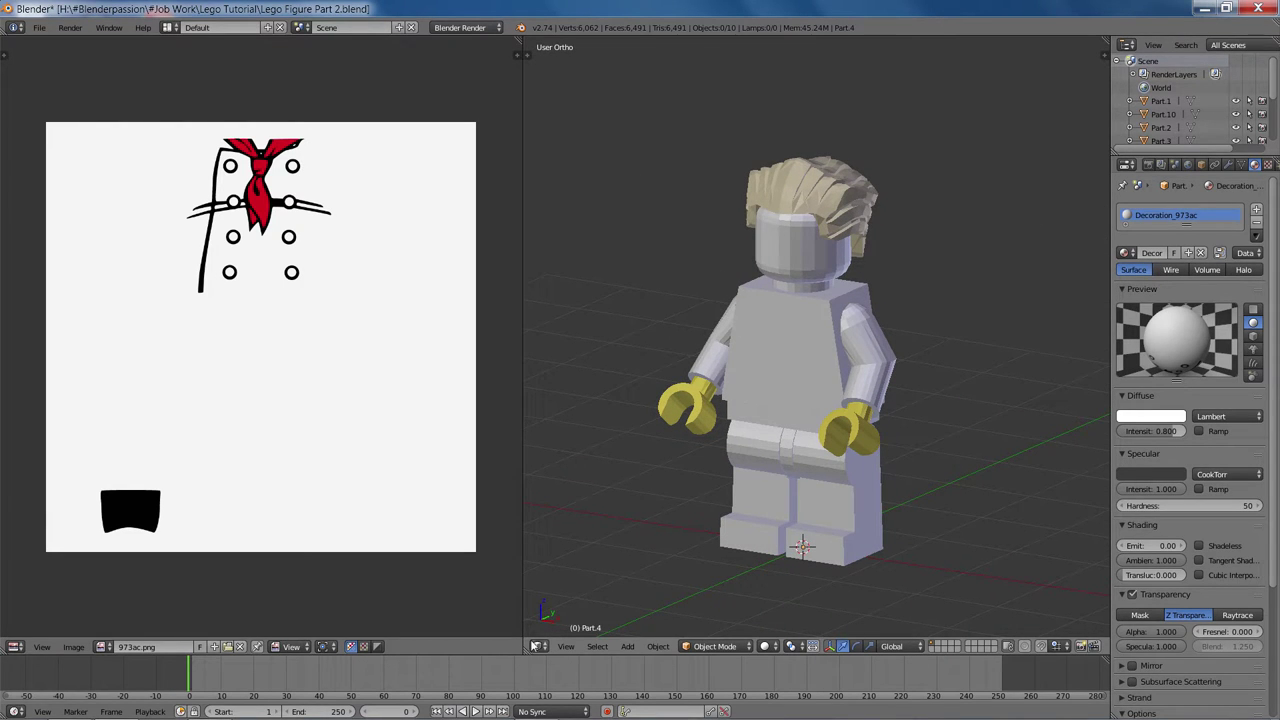
Merge the image editor area back into a single 3D view.
left_click_drag(526, 649, 488, 600)
scroll(494, 472, "down", 5)
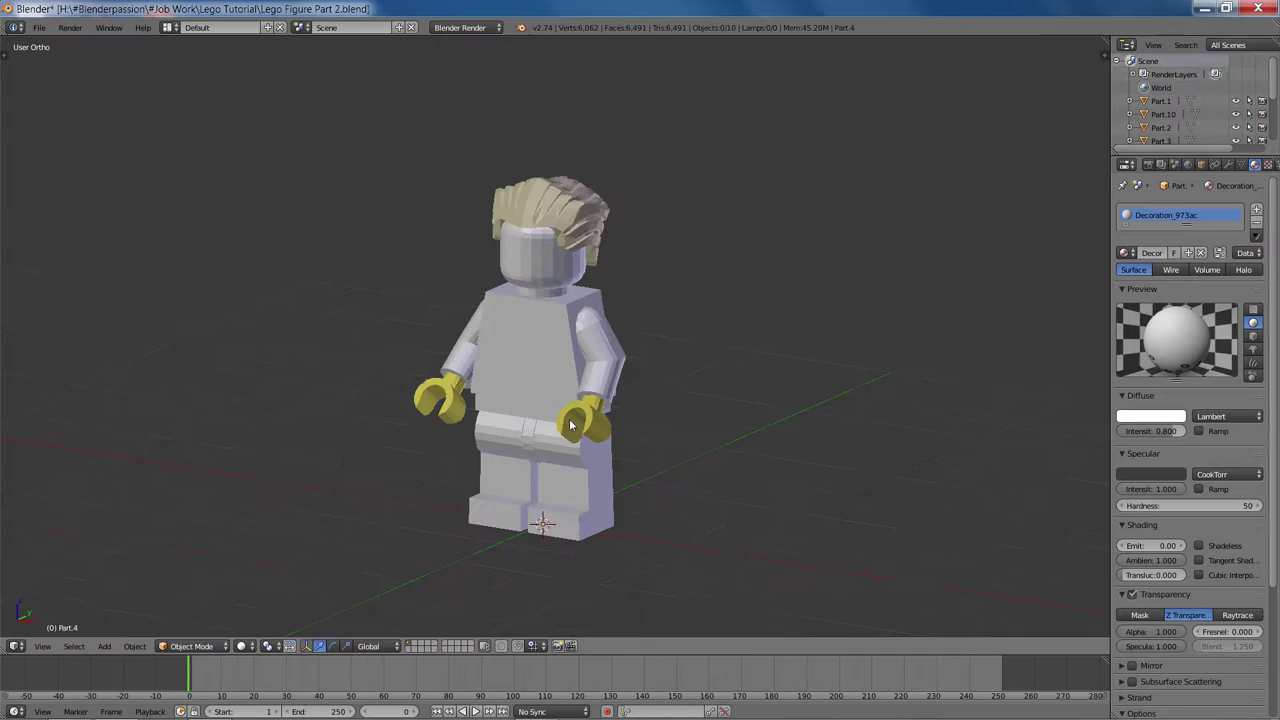
middle_click_drag(656, 408, 672, 412)
scroll(672, 412, "up", 3)
Edit the torso mesh and try to move the two upper vertices of its front corner edge beside the arm.
key("Tab")
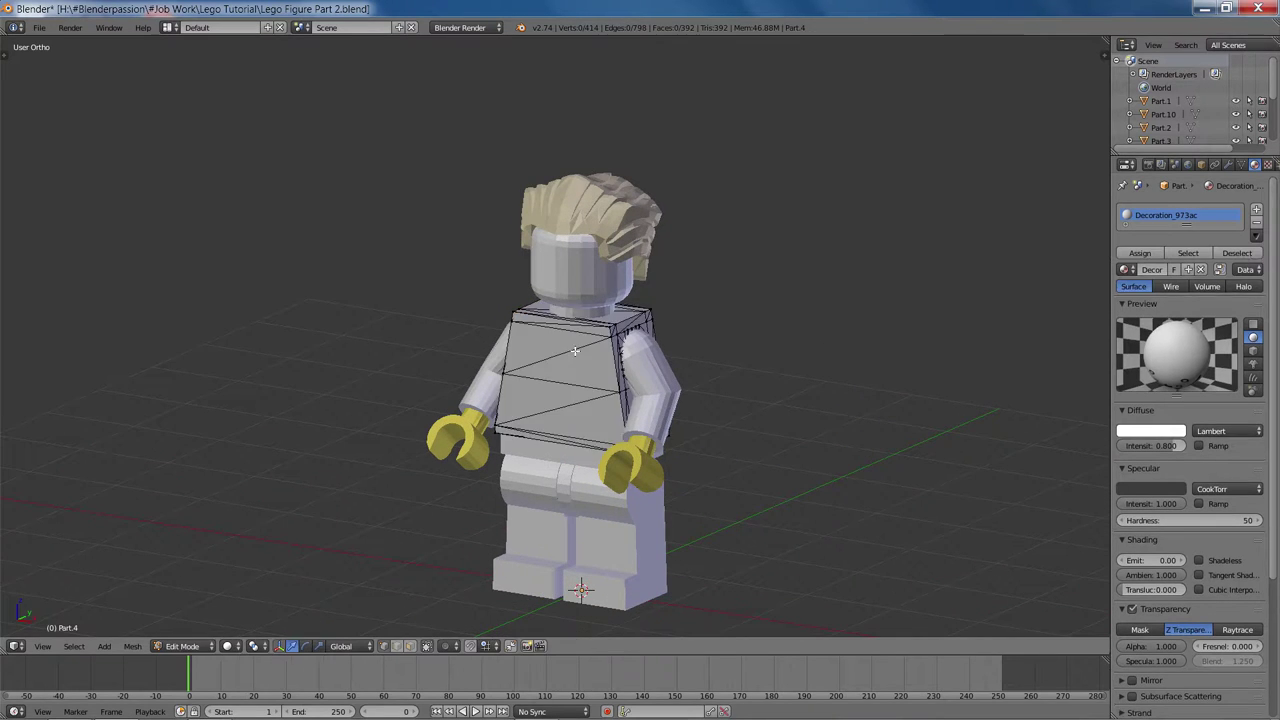
scroll(630, 341, "up", 5)
scroll(773, 339, "up", 2)
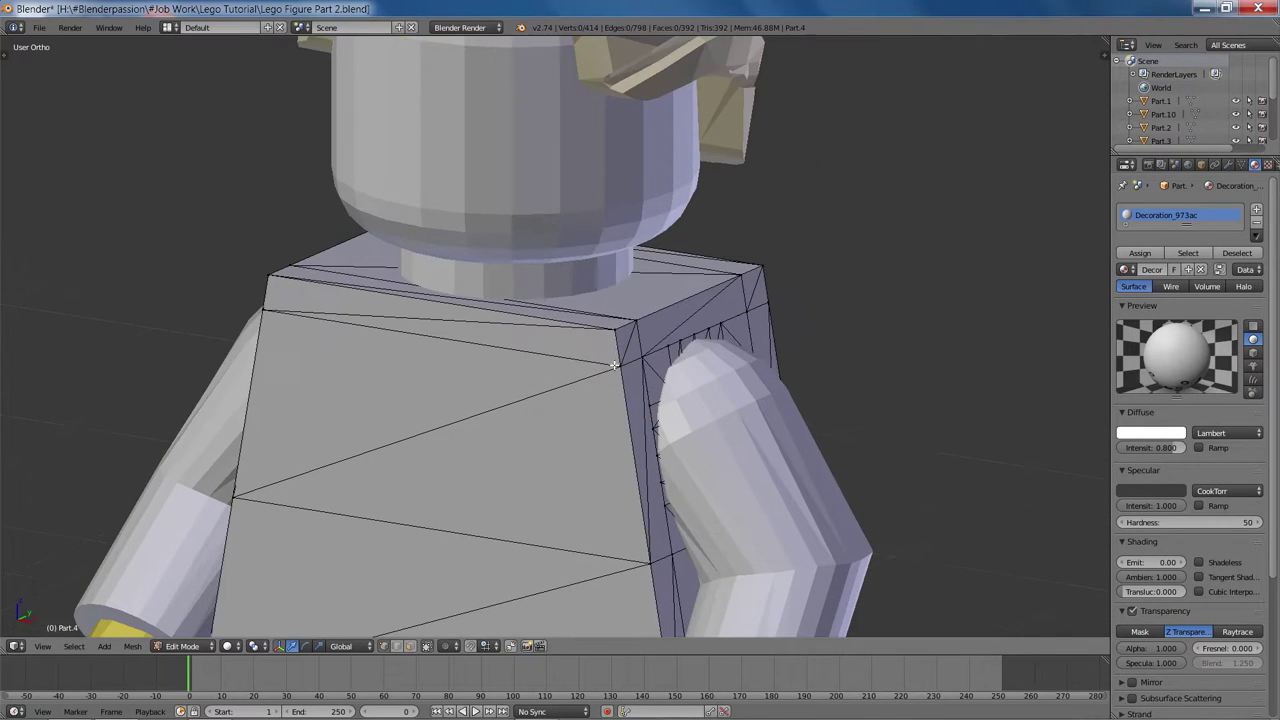
key("g")
right_click(635, 381)
scroll(636, 382, "up", 2)
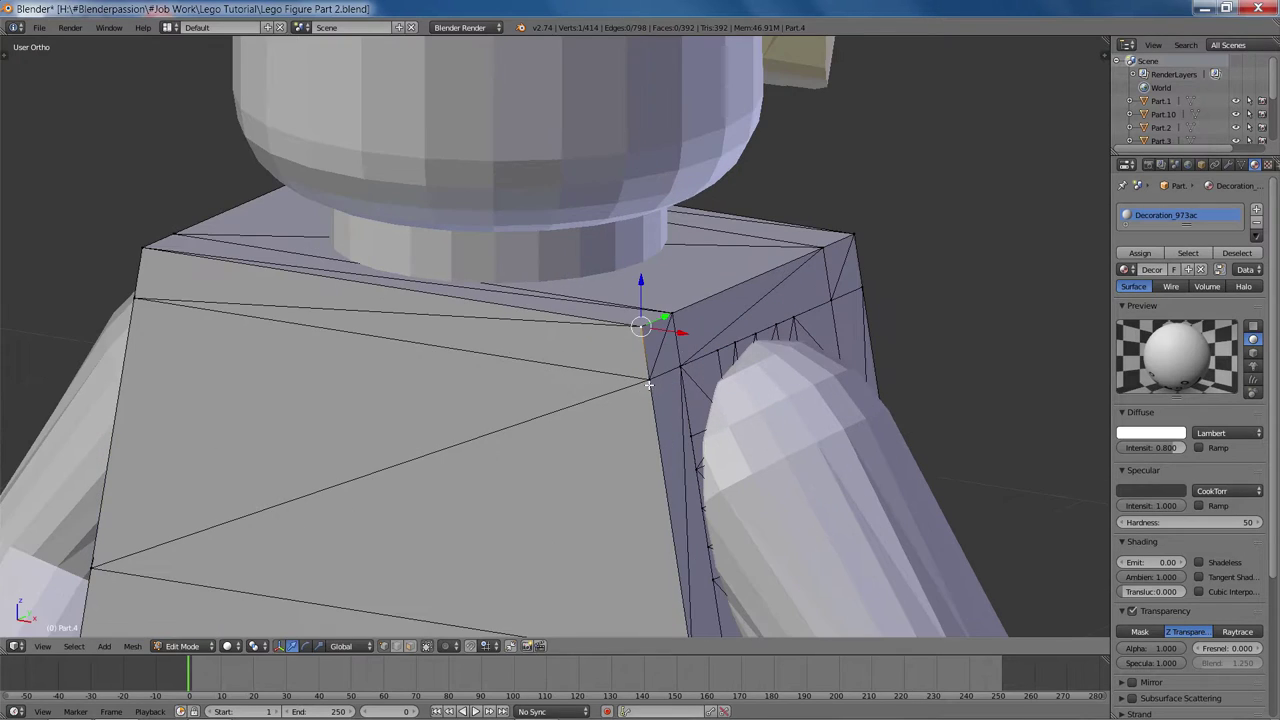
right_click(640, 383, "shift")
key("g")
left_click(712, 395)
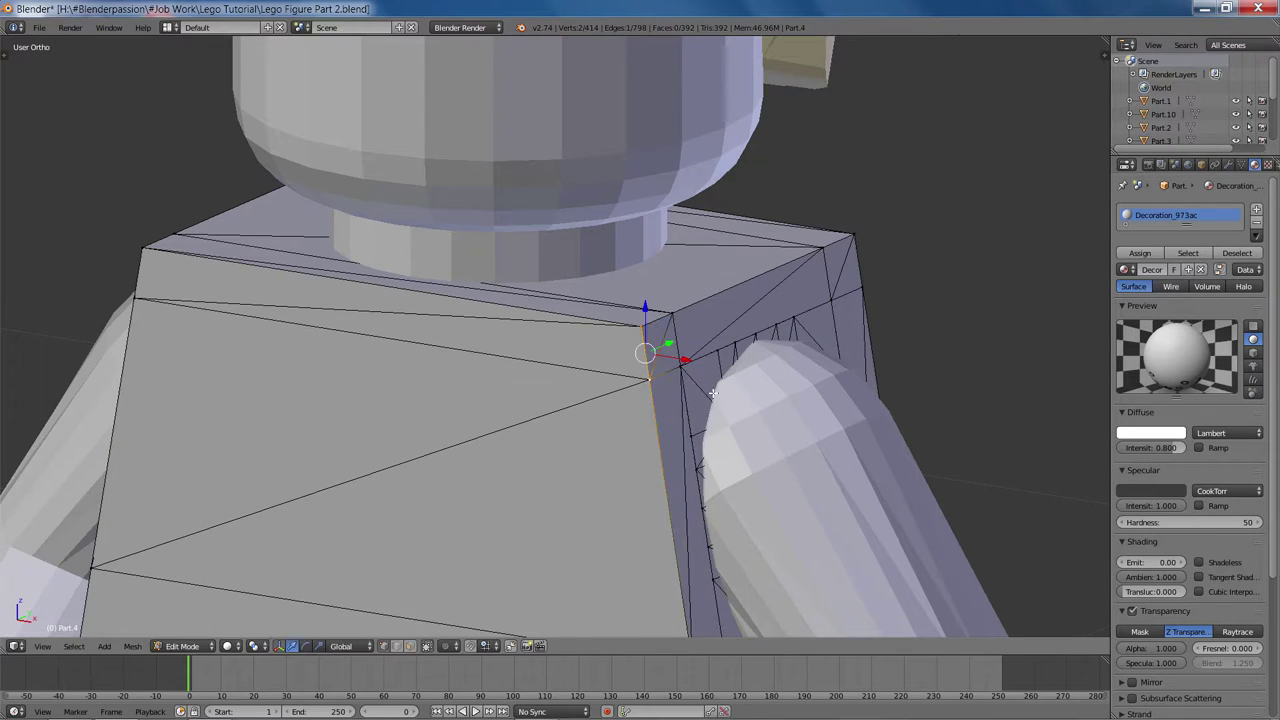
middle_click_drag(714, 404, 636, 425, "shift")
scroll(636, 425, "up", 3)
key("g")
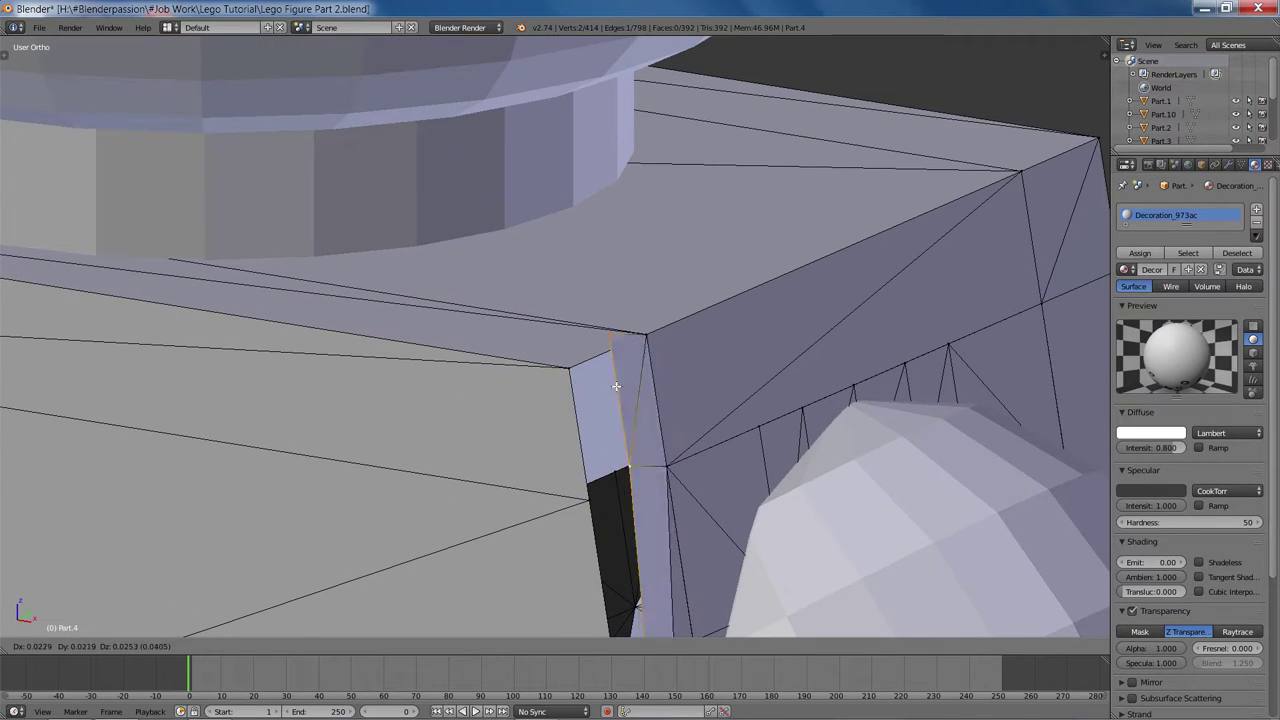
right_click(583, 415)
Try to move a single vertex at the torso's top corner, and leave Edit Mode.
scroll(690, 382, "down", 3)
right_click(614, 340)
key("g")
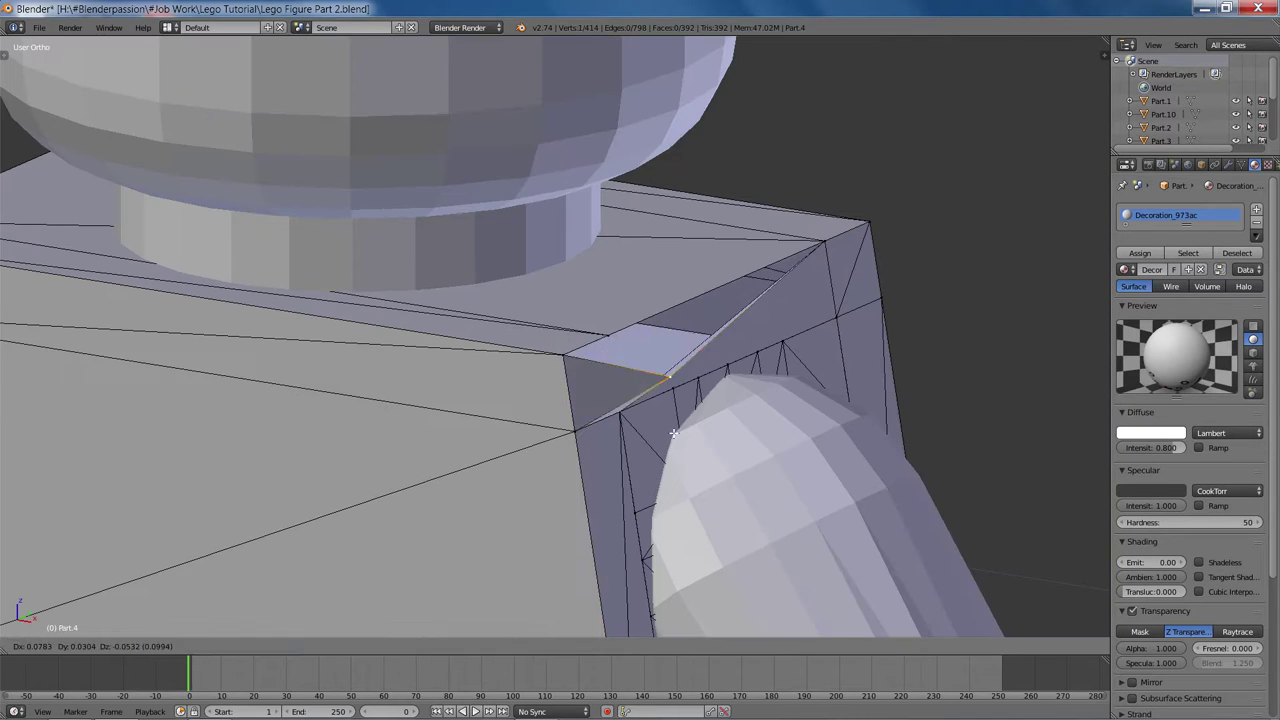
right_click(694, 384)
scroll(694, 384, "down", 6)
middle_click_drag(567, 278, 603, 324, "shift")
key("Tab")
Edit the head mesh and try to move a vertex on the upper edge of its jaw curve.
right_click(603, 292)
key("Tab")
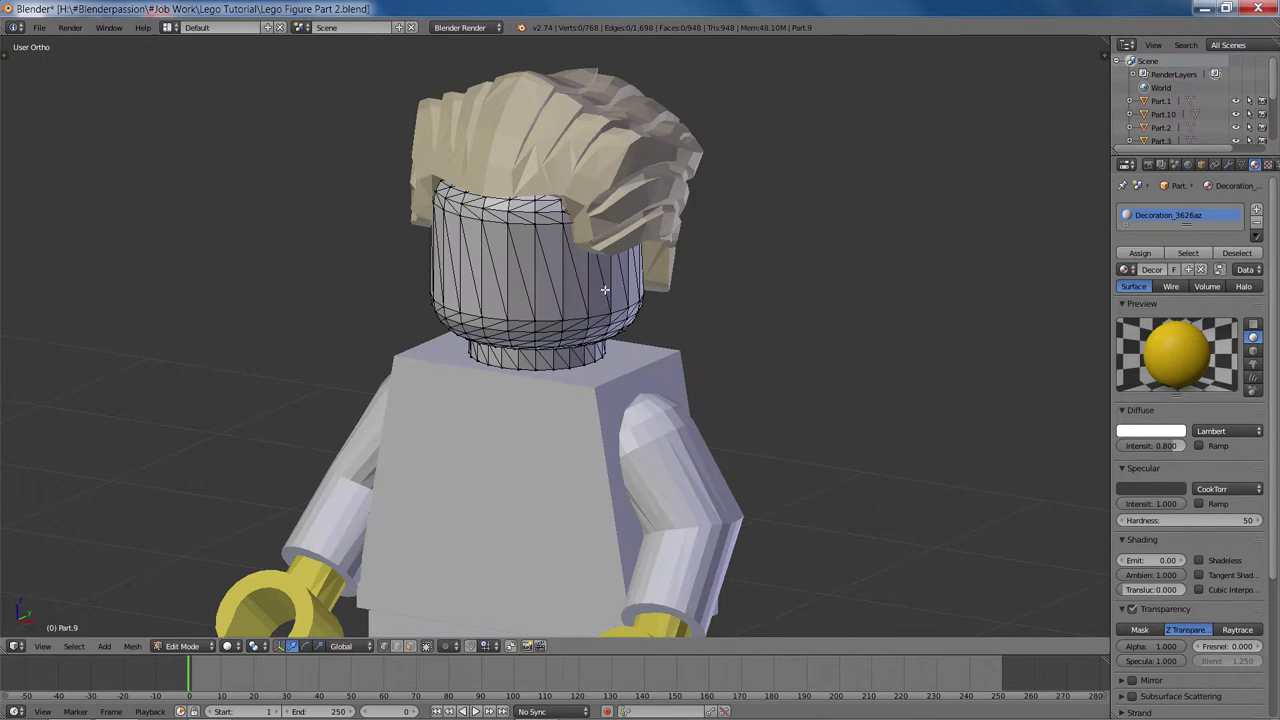
right_click(563, 324)
key("g")
key("Escape")
scroll(600, 330, "up", 5)
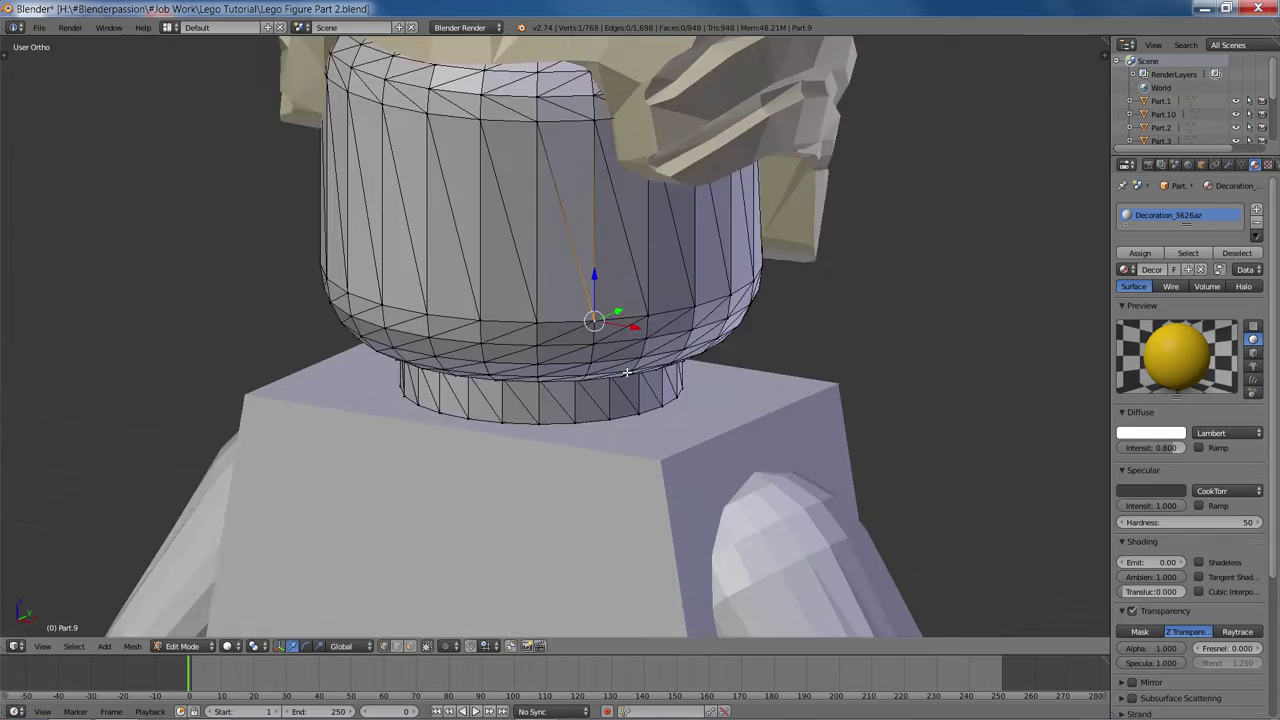
key("g")
key("Escape")
Try to move two neighbouring vertices on the front of the head's jaw curve, and leave Edit Mode.
right_click(512, 298)
key("g")
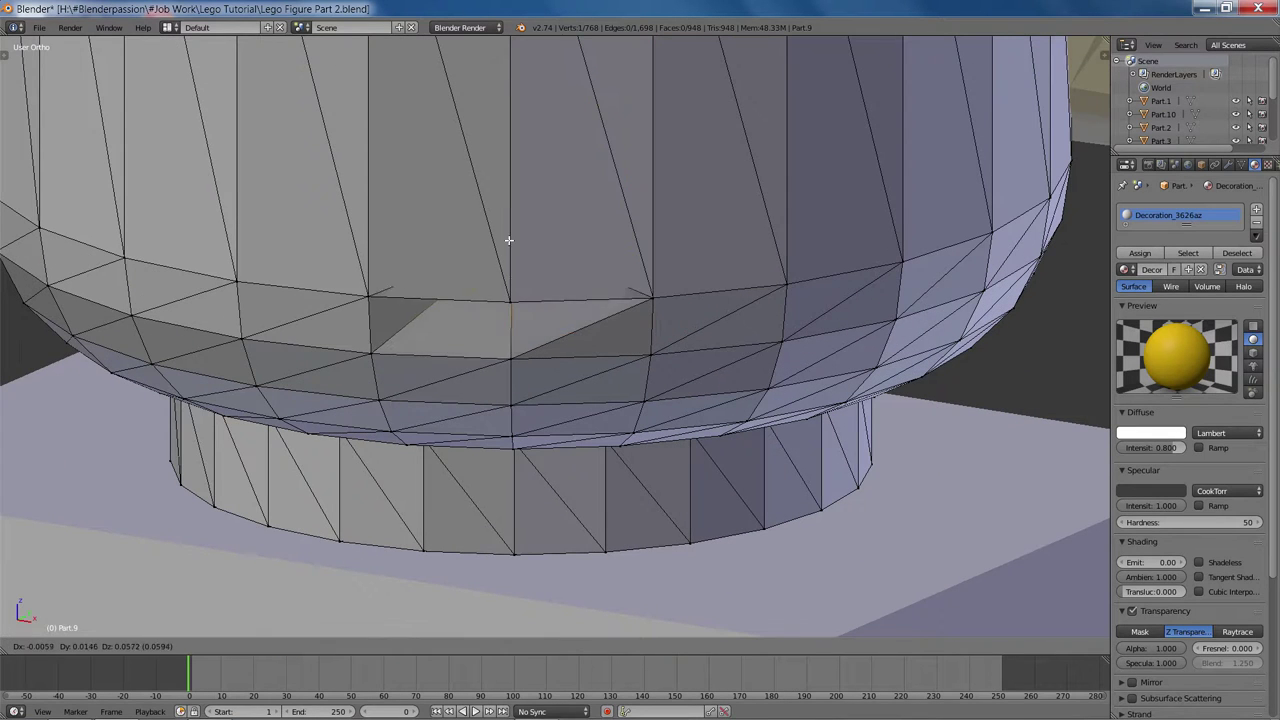
right_click(507, 345)
right_click(509, 362)
key("g")
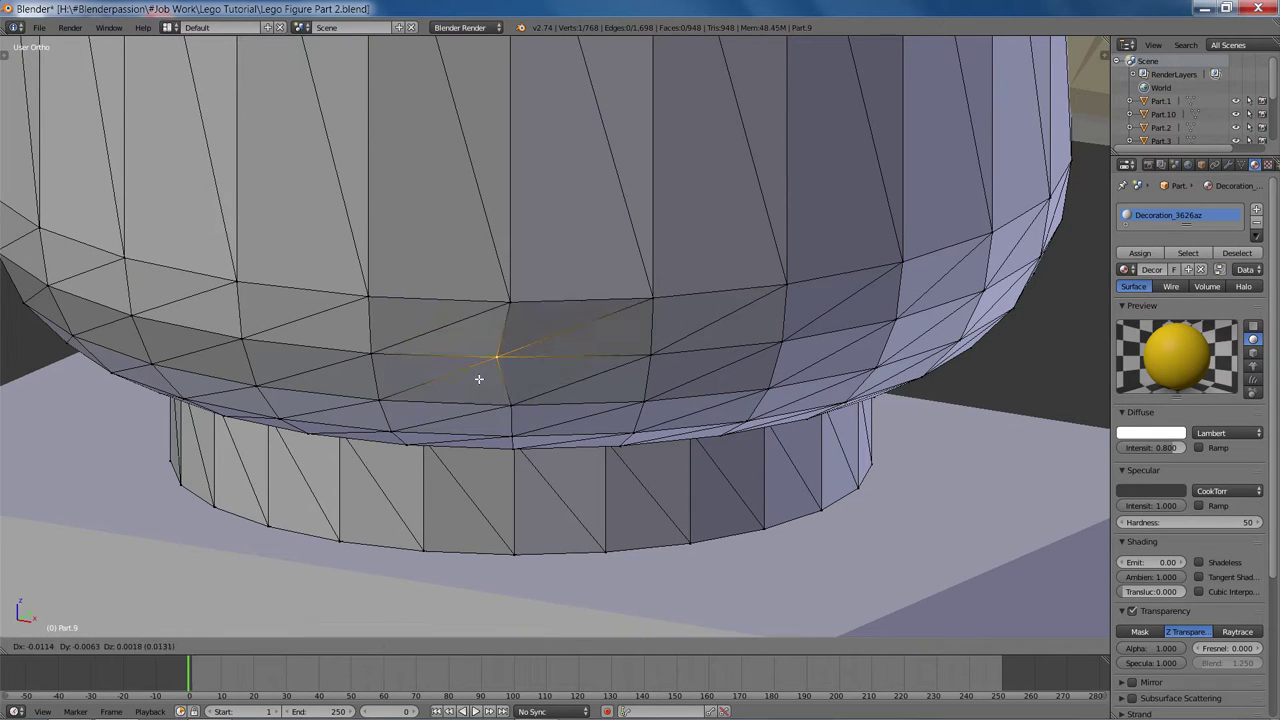
right_click(535, 388)
scroll(565, 393, "down", 7)
key("Tab")
scroll(625, 373, "down", 5)
scroll(672, 375, "down", 2)
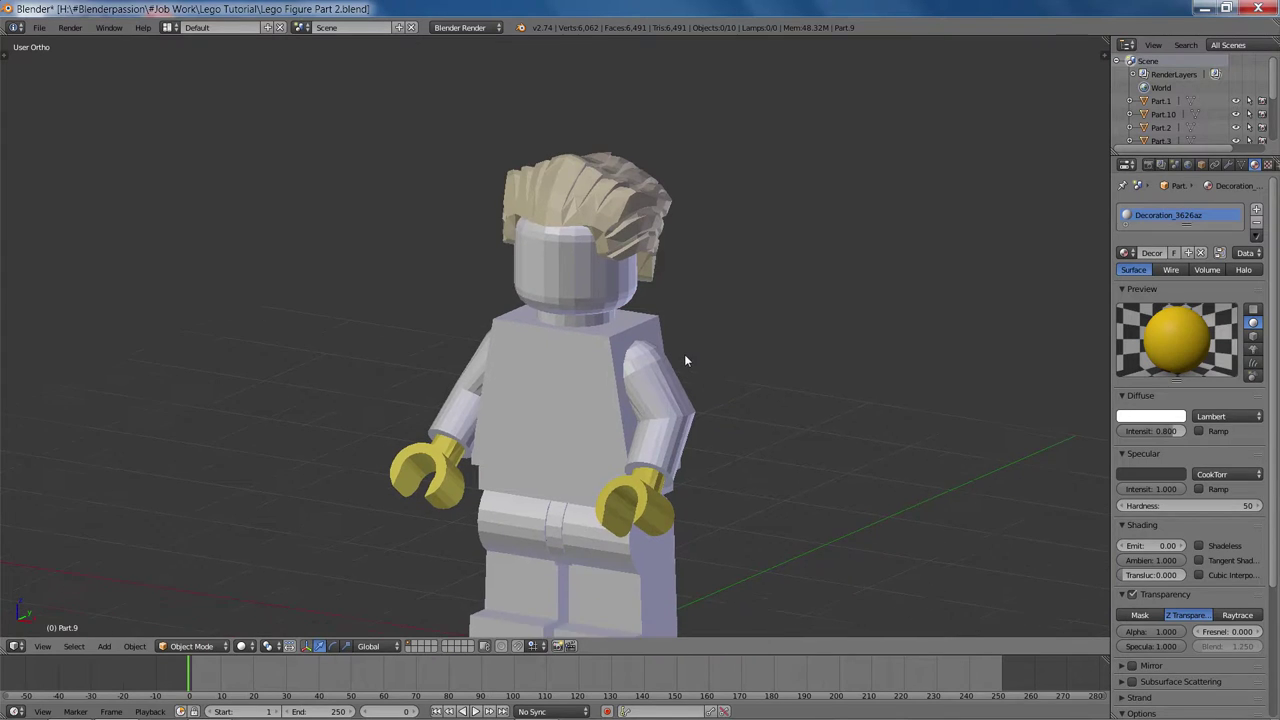
Save the scene as a new file named Lego Figure Part 3.blend in the same folder.
key("ctrl+shift+s")
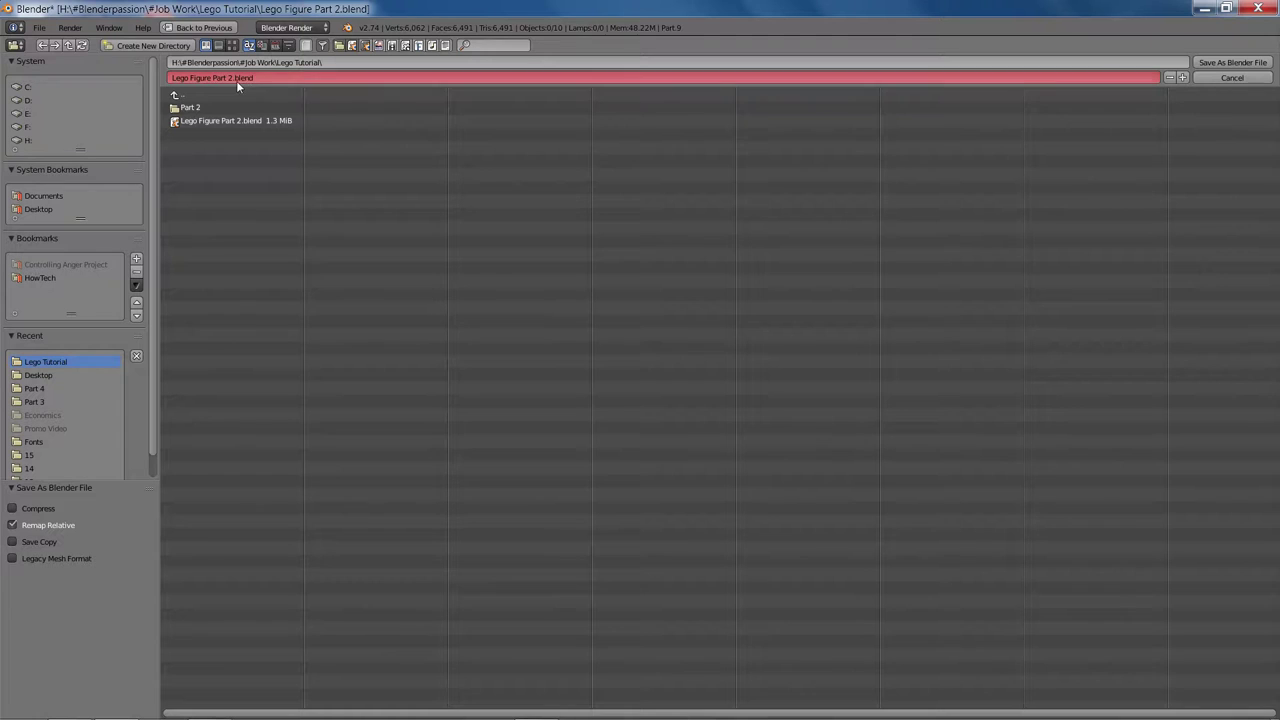
left_click(236, 78)
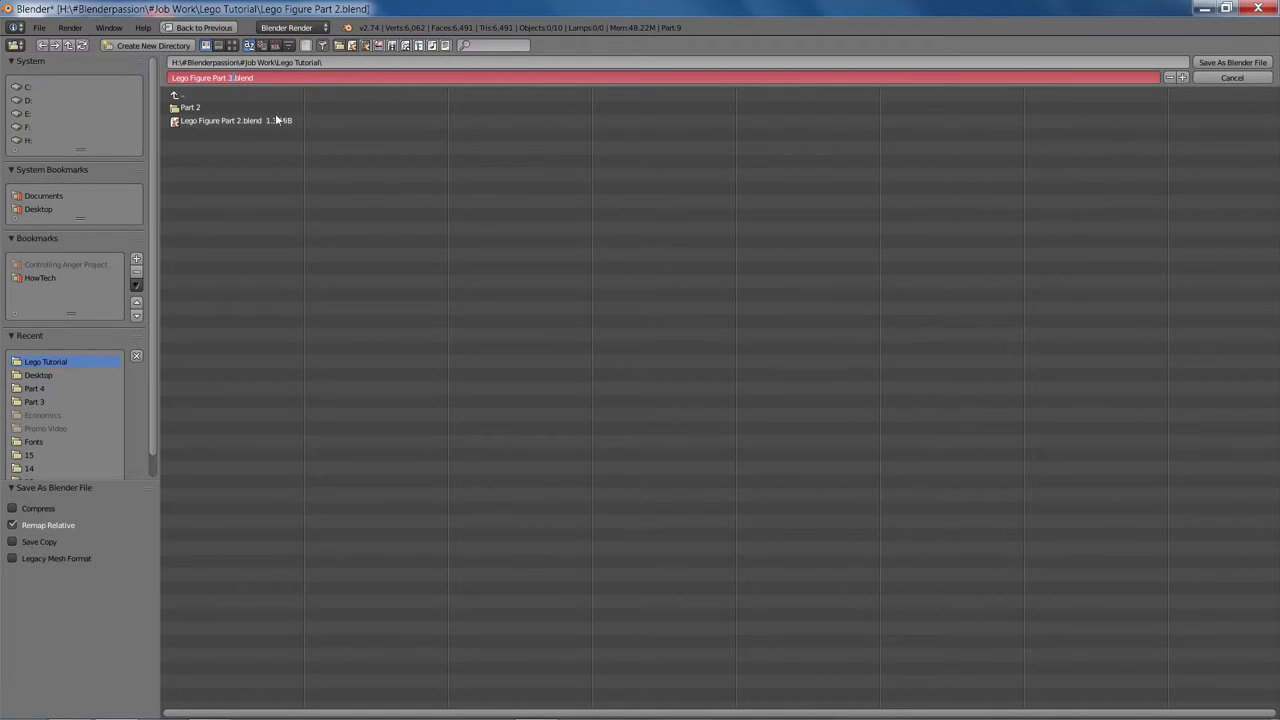
key("Return")
left_click(1232, 62)
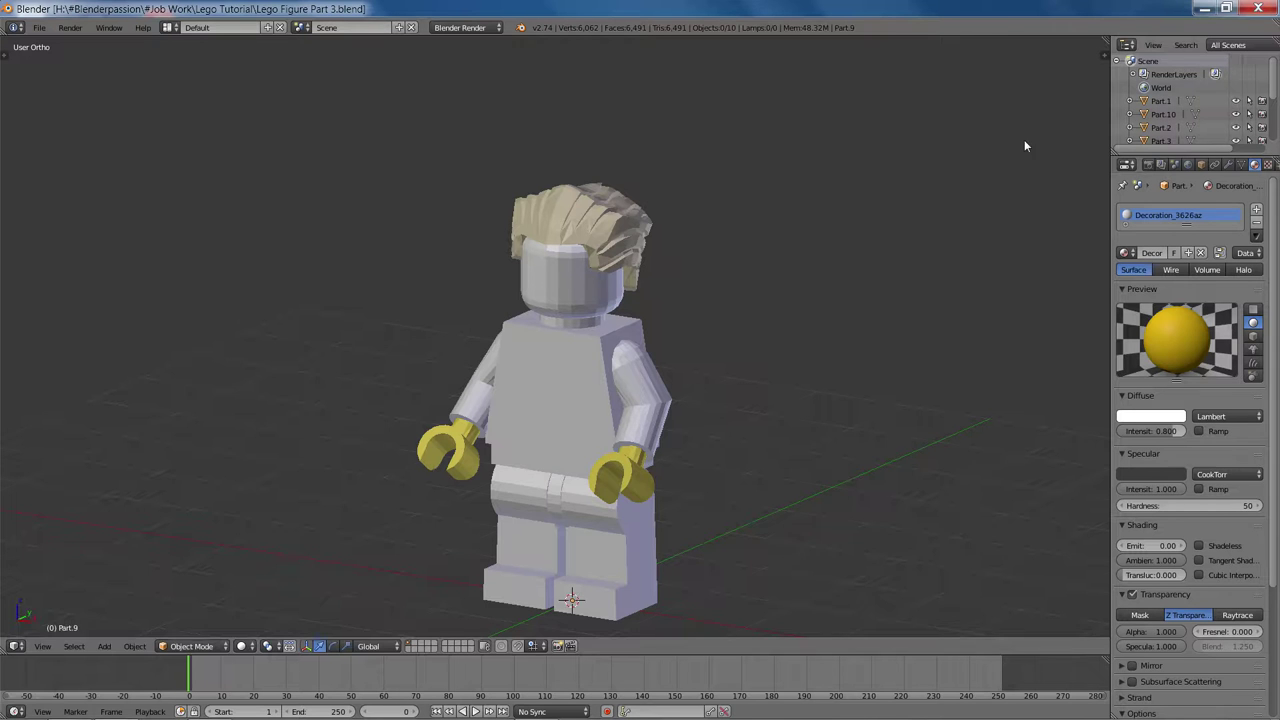
Add a single-bone armature at the figure's feet and enable its X-Ray and Axes display.
key("shift+a")
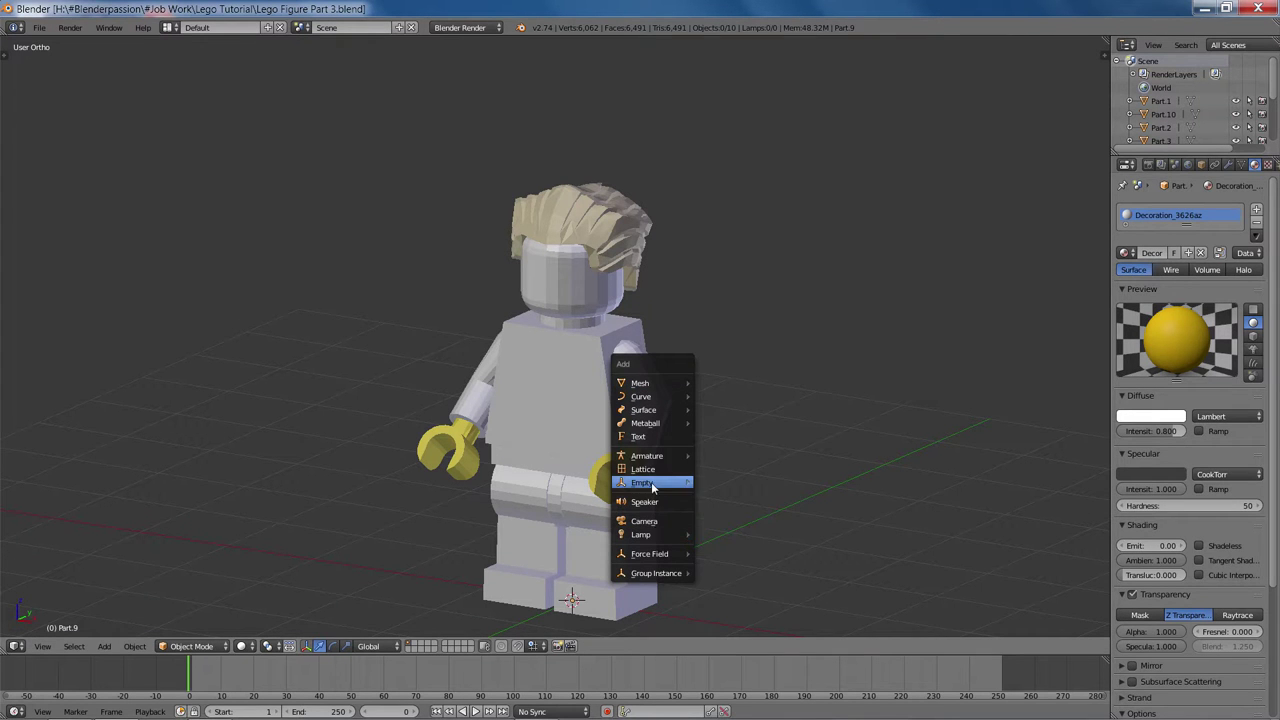
mouse_move(664, 455)
left_click(710, 456)
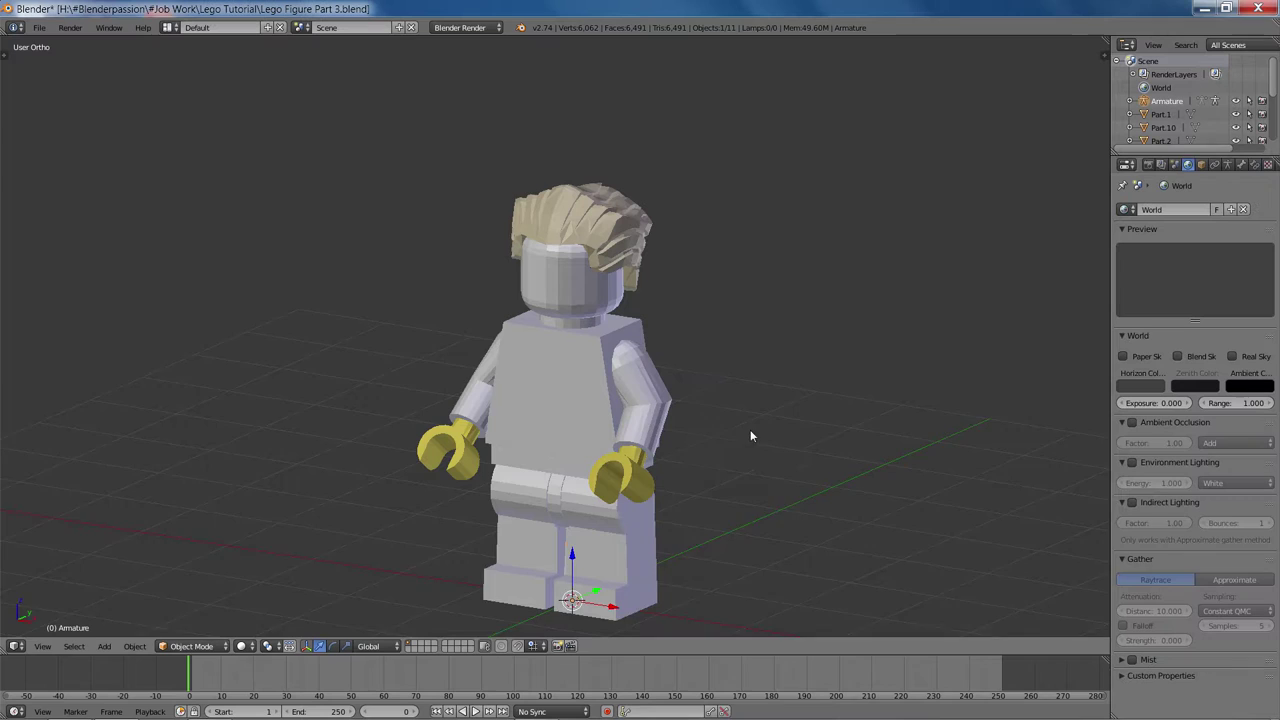
middle_click_drag(751, 436, 782, 338, "shift")
left_click(1235, 167)
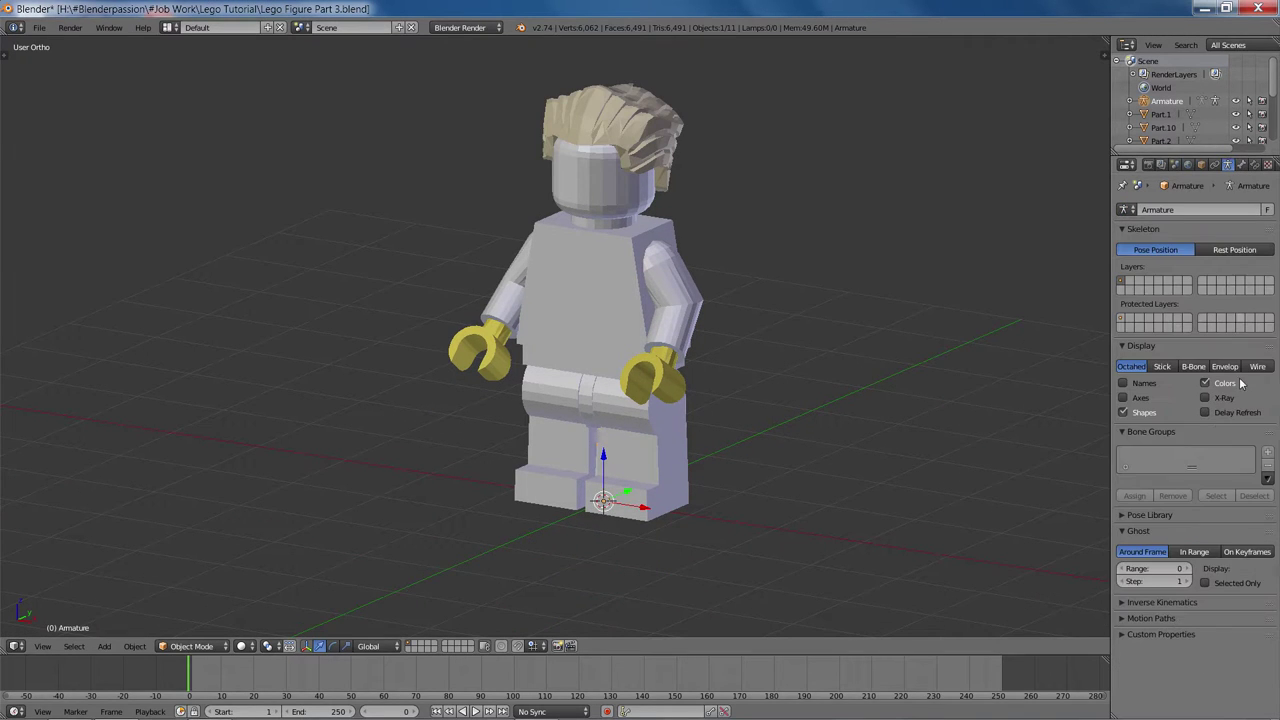
left_click(1216, 400)
left_click(1145, 398)
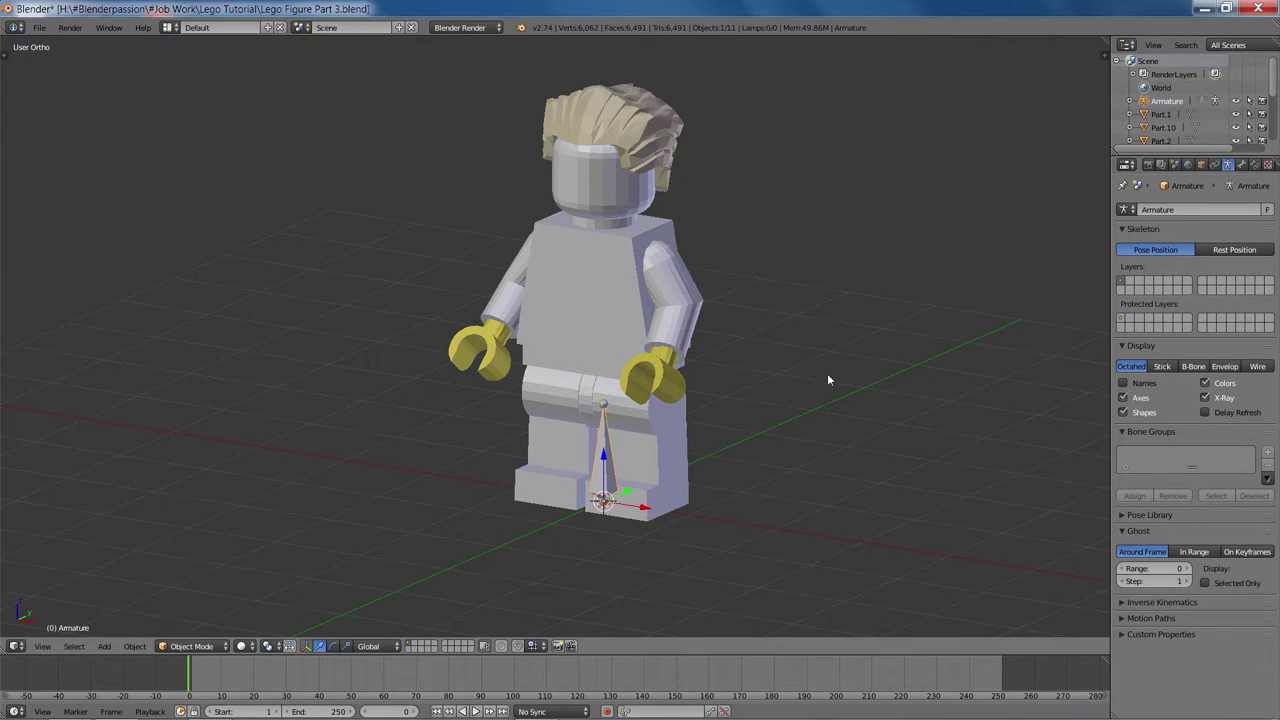
Rename the armature's bone as Root.
left_click(1241, 166)
left_click(1200, 209)
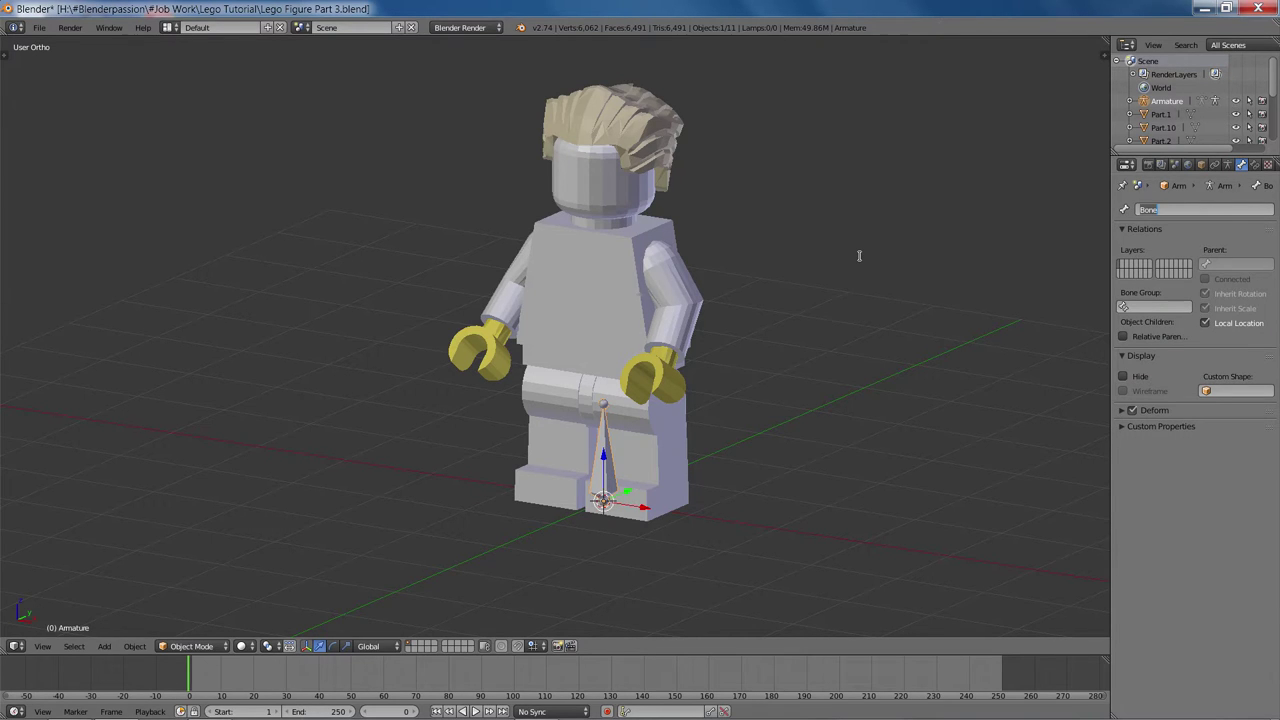
key("Return")
Edit the armature and raise the whole Root bone along Z so its head sits at about Z 1.439.
key("Tab")
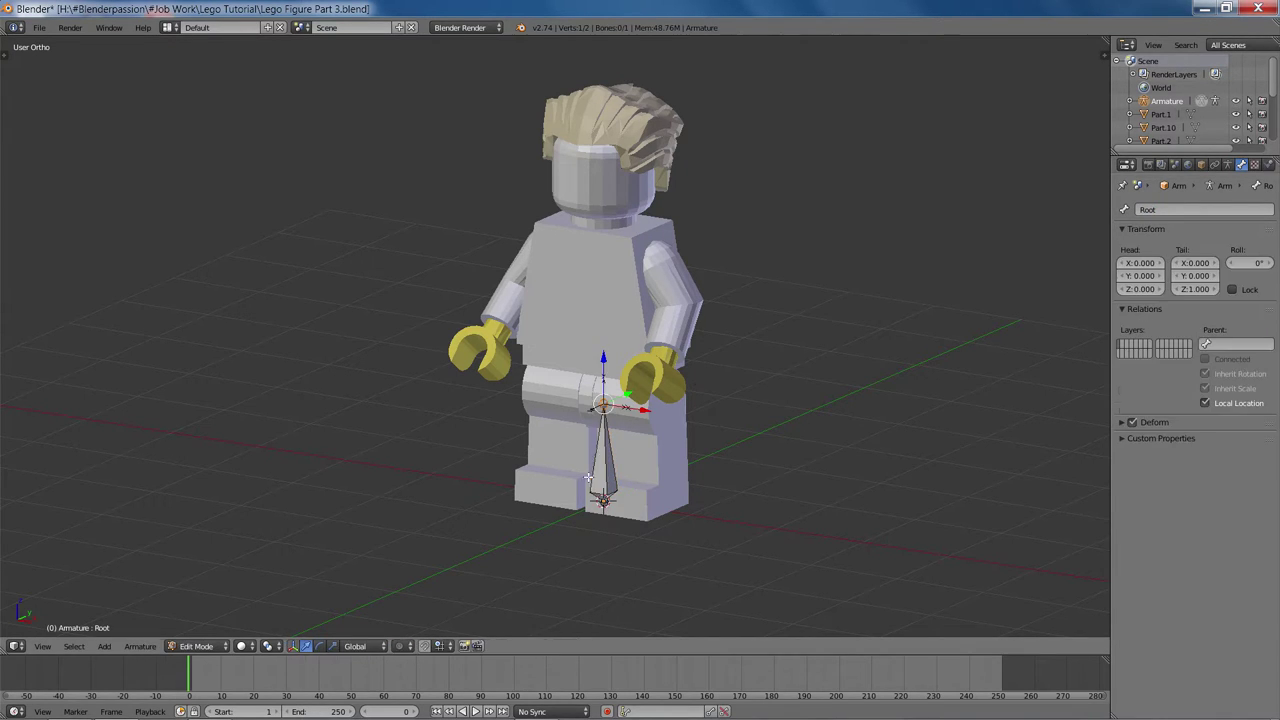
right_click(619, 451)
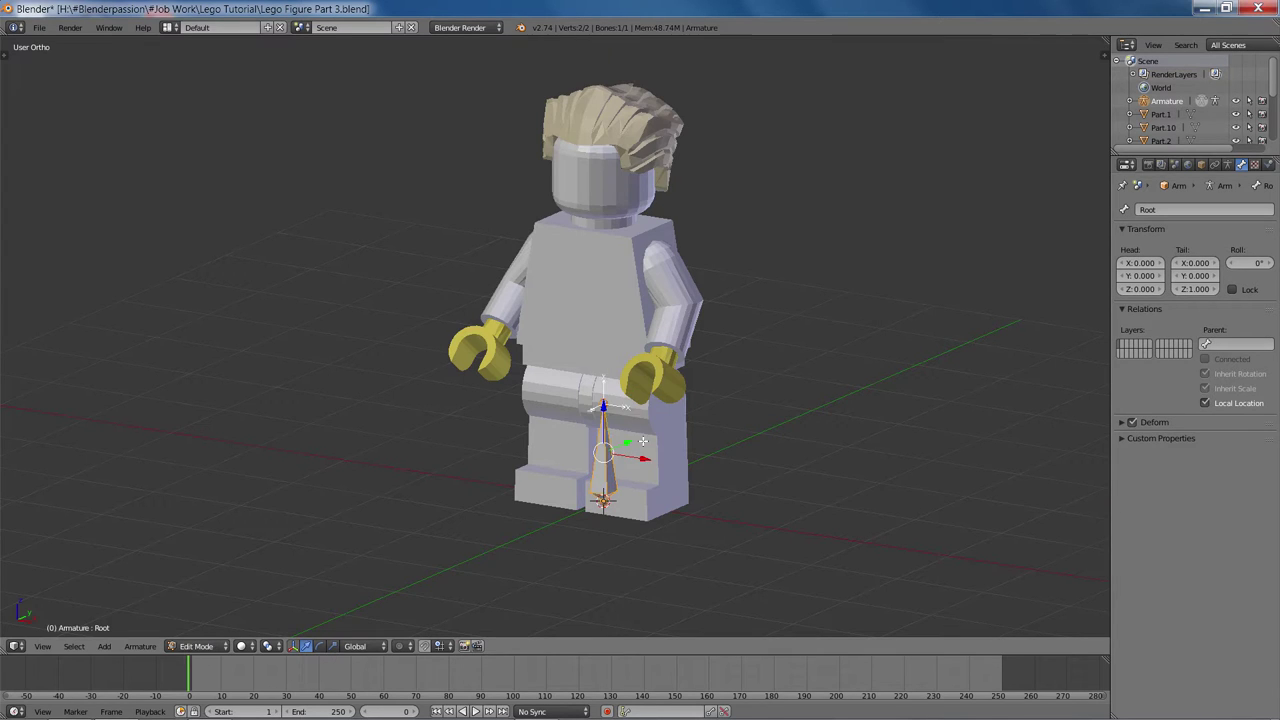
key("KP_1")
key("z")
scroll(671, 460, "up", 2)
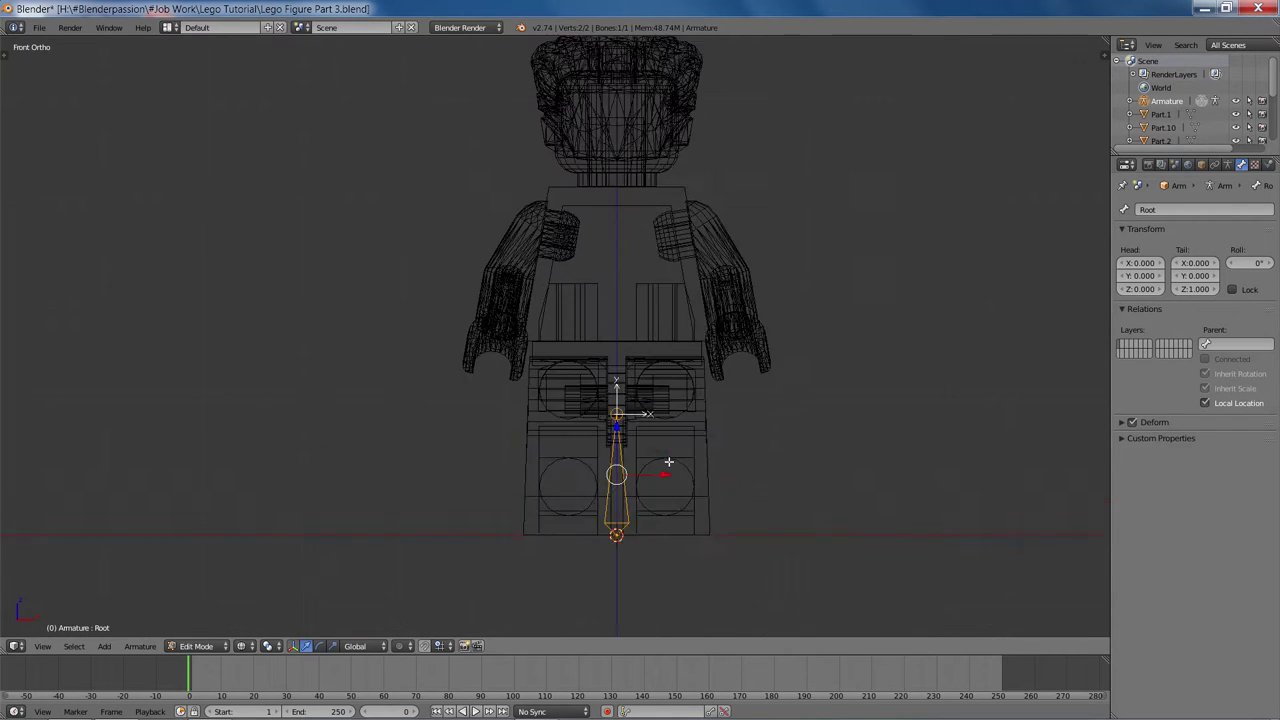
key("g")
key("z")
left_click(678, 236)
key("z")
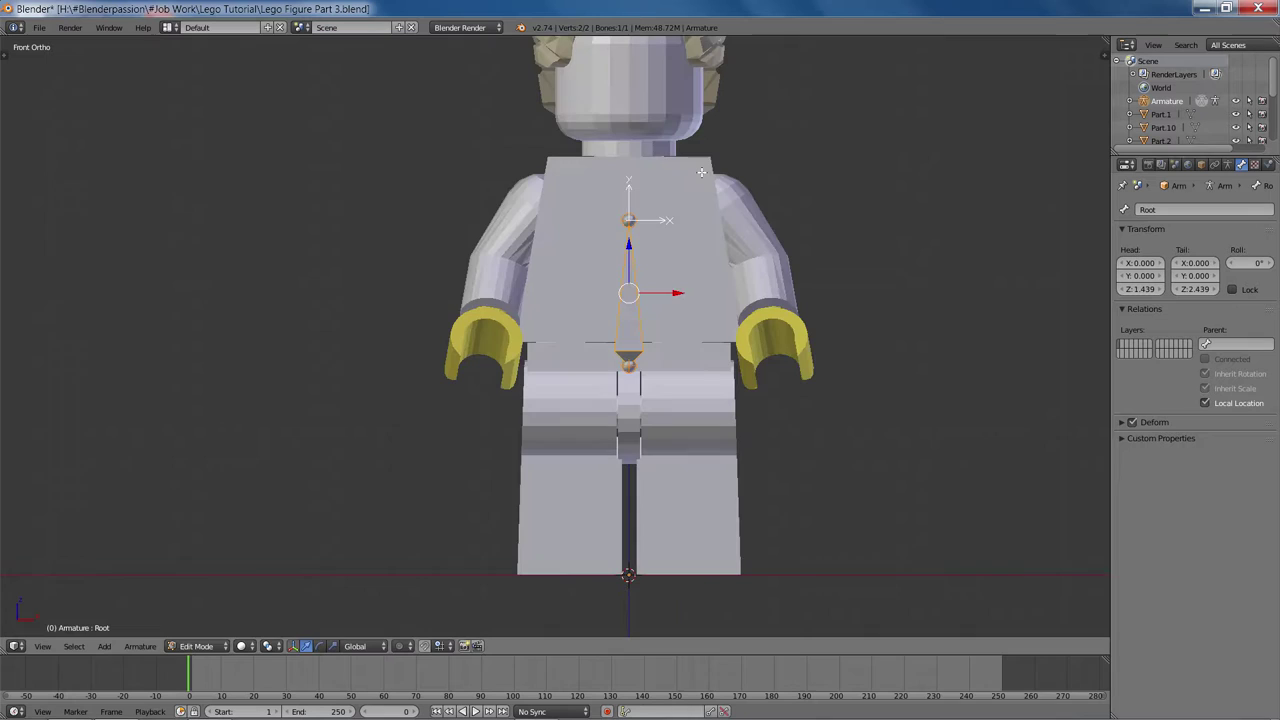
Fine-tune the Root bone's height in side view, placing its head at about Z 1.499.
key("KP_3")
key("g")
key("z")
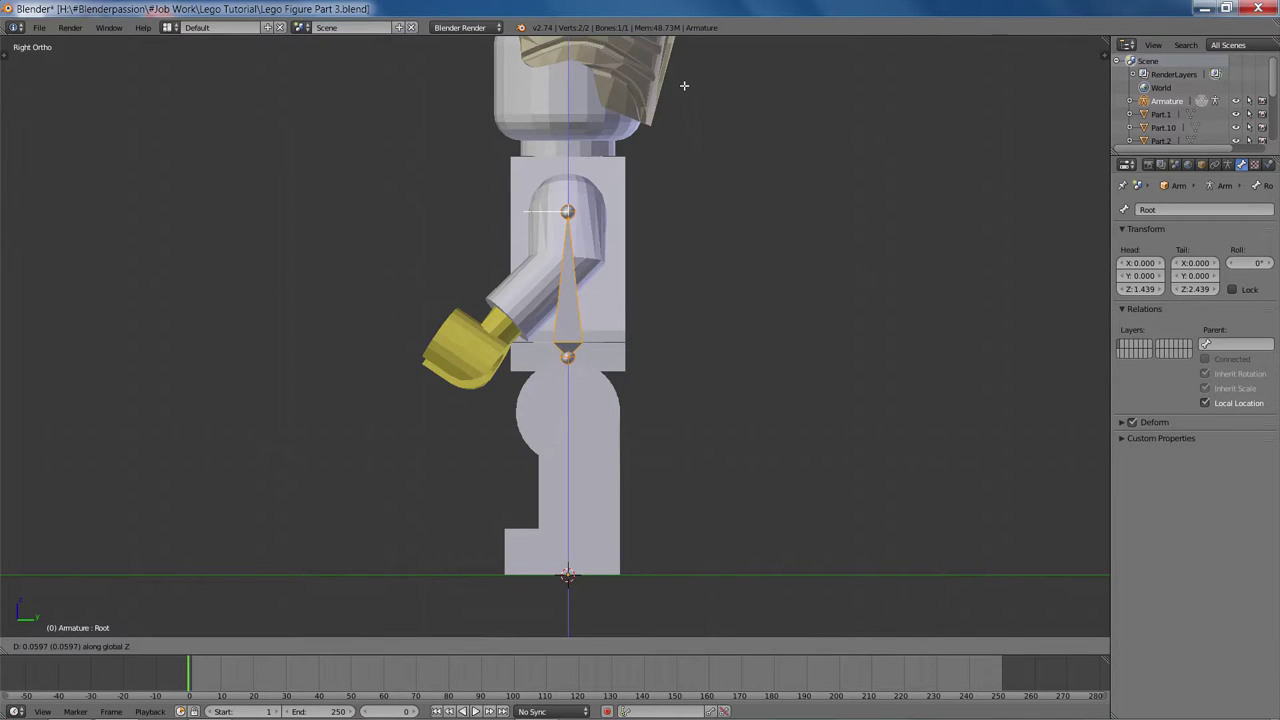
left_click(675, 107)
Move the Root bone's tip behind the figure so the bone lies horizontally, with its tail at Y 1 and Z 1.499.
middle_click_drag(614, 209, 663, 347, "shift")
scroll(683, 343, "up", 5)
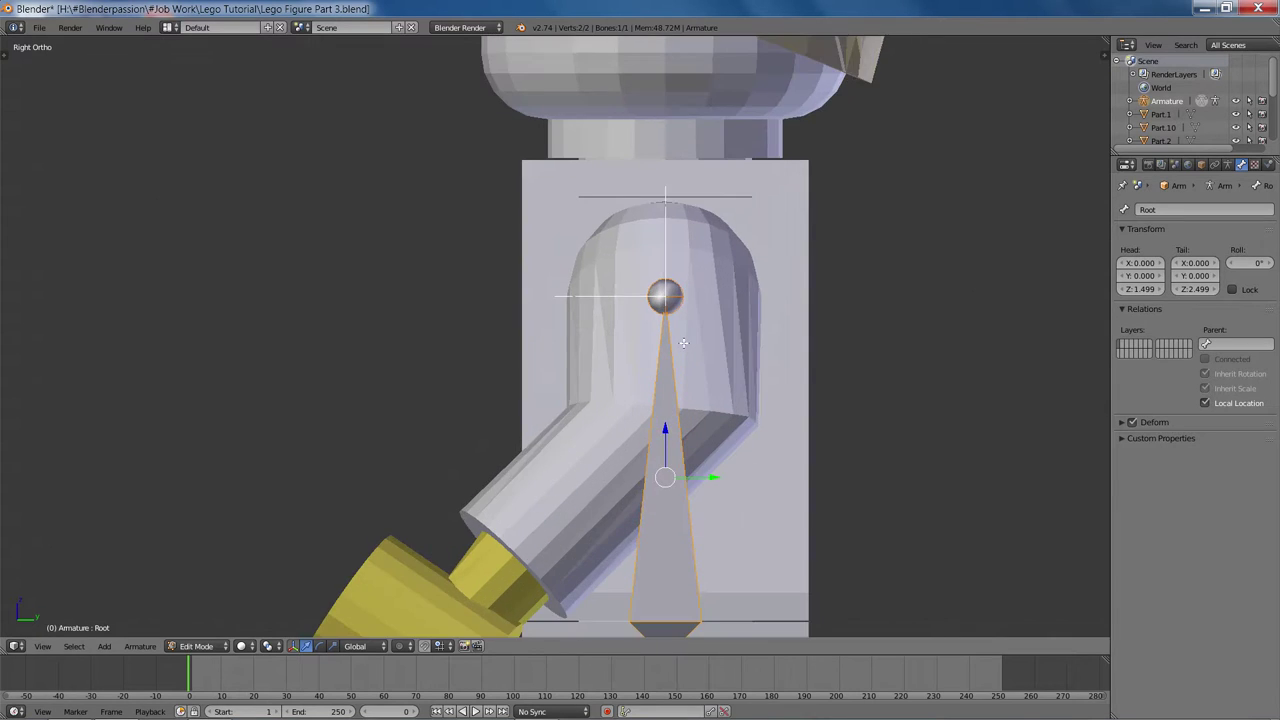
scroll(683, 343, "down", 3)
right_click(643, 330)
key("g")
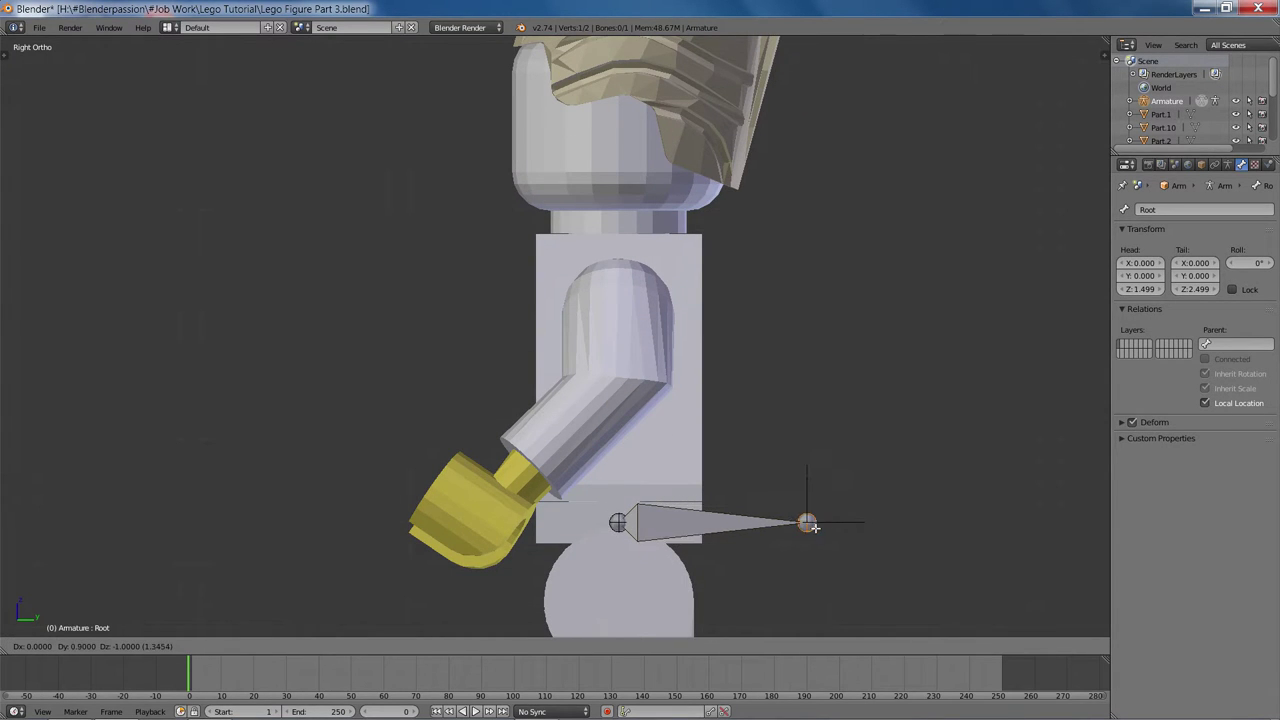
left_click(827, 529)
middle_click_drag(827, 529, 871, 398)
scroll(871, 398, "up", 5)
scroll(837, 335, "down", 1)
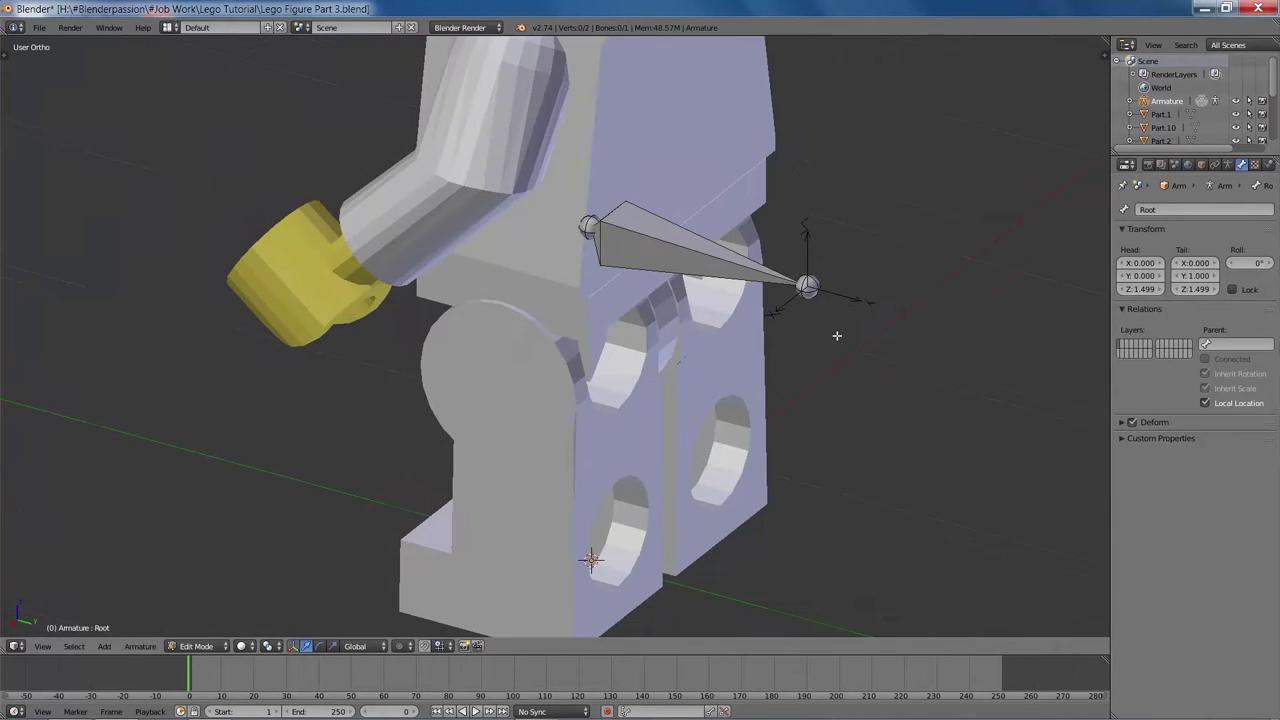
Extrude a new upright bone 2.4 units along Z from the head of the Root bone.
key("KP_3")
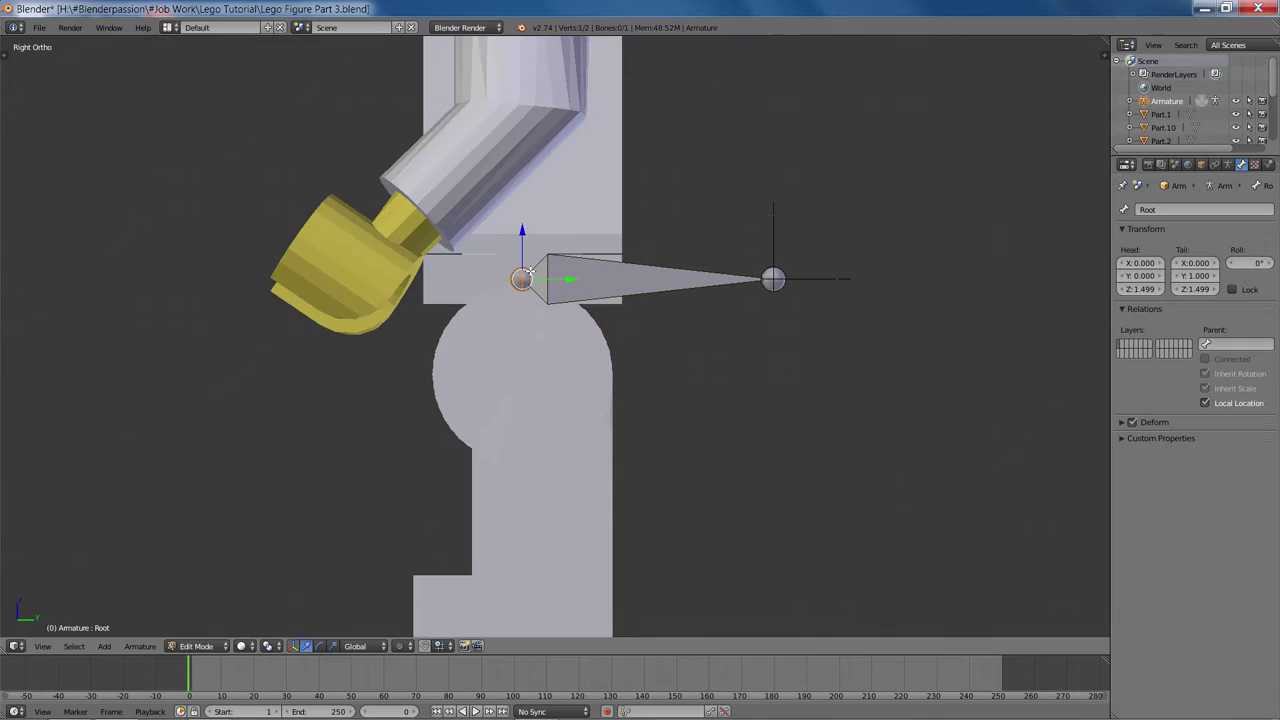
middle_click_drag(530, 272, 680, 500, "shift")
scroll(699, 493, "down", 1)
type("e")
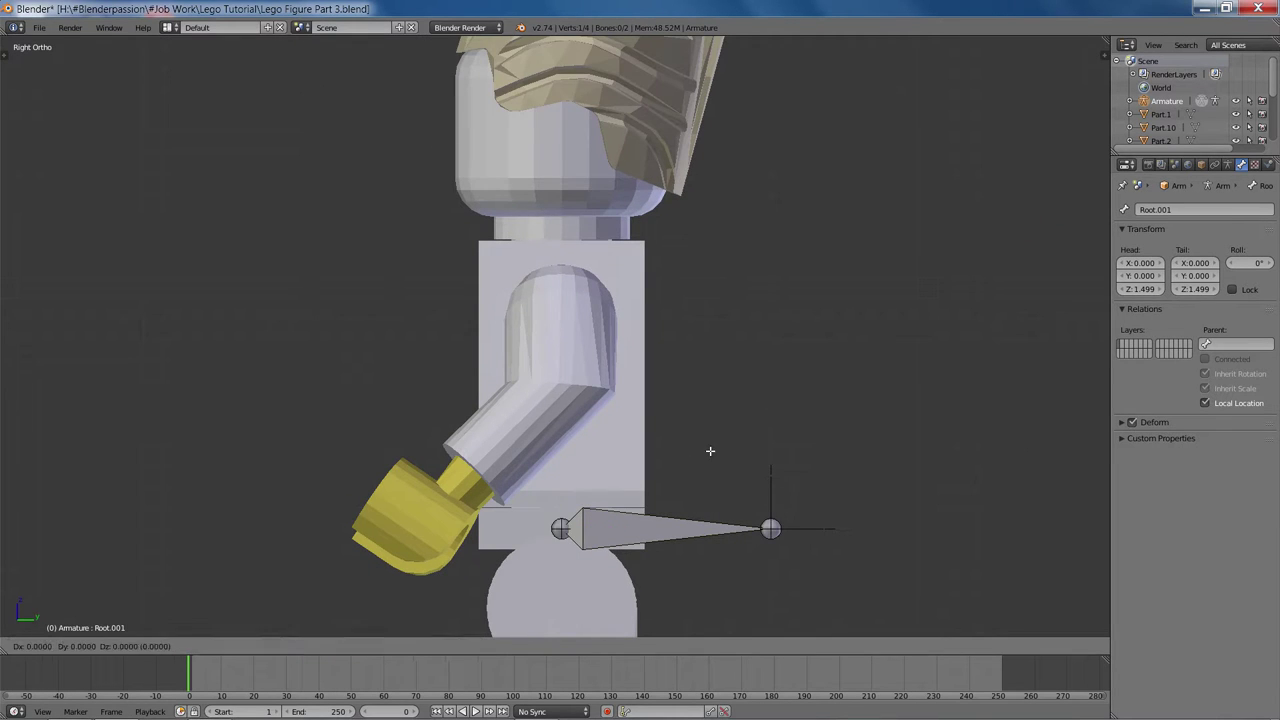
type("z2.7")
type("z")
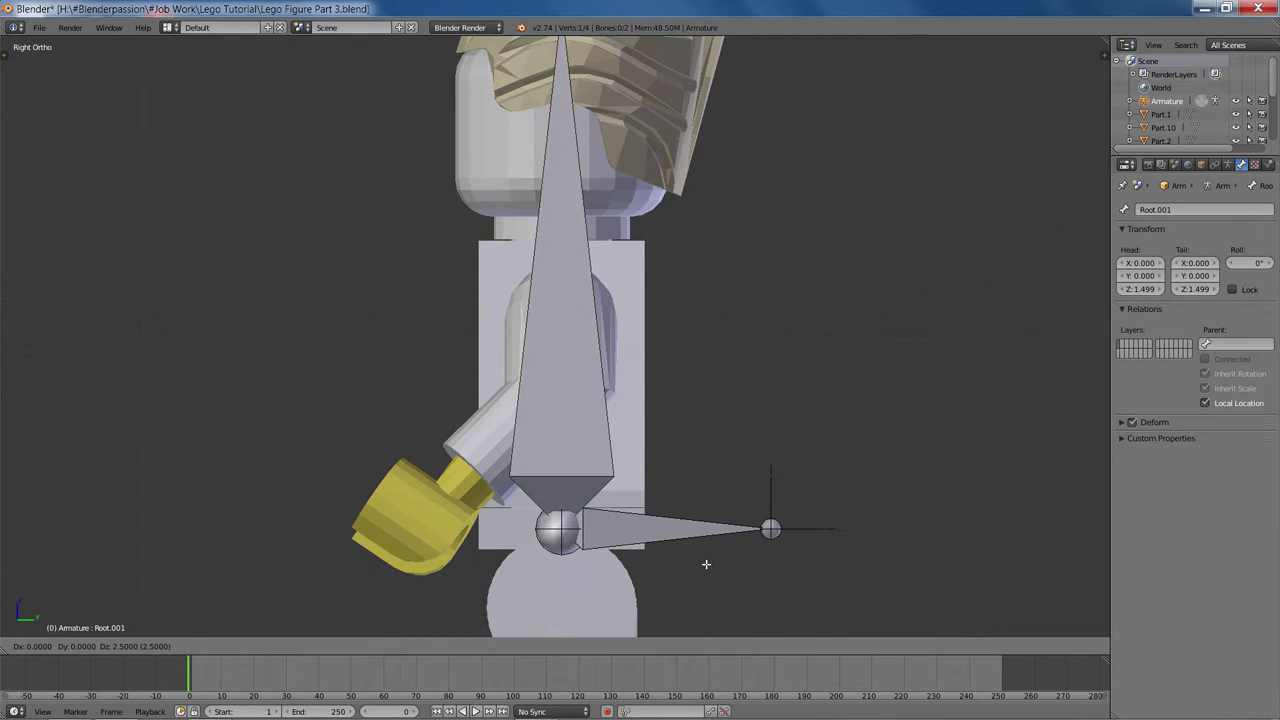
key("BackSpace")
type("5")
key("BackSpace")
type("4")
key("Return")
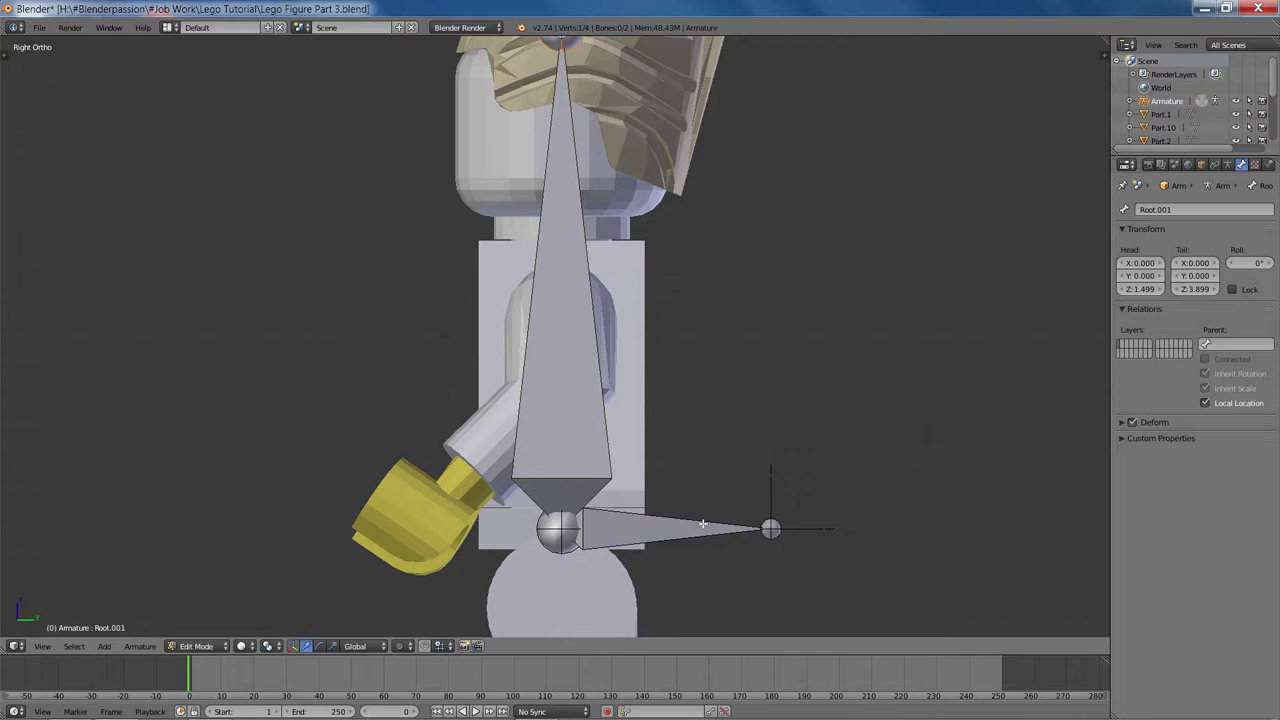
Lower the upright bone's tip along Z within the hair, to about Z 3.837.
middle_click_drag(660, 335, 623, 575, "shift")
key("z")
scroll(667, 346, "up", 3)
key("g")
key("z")
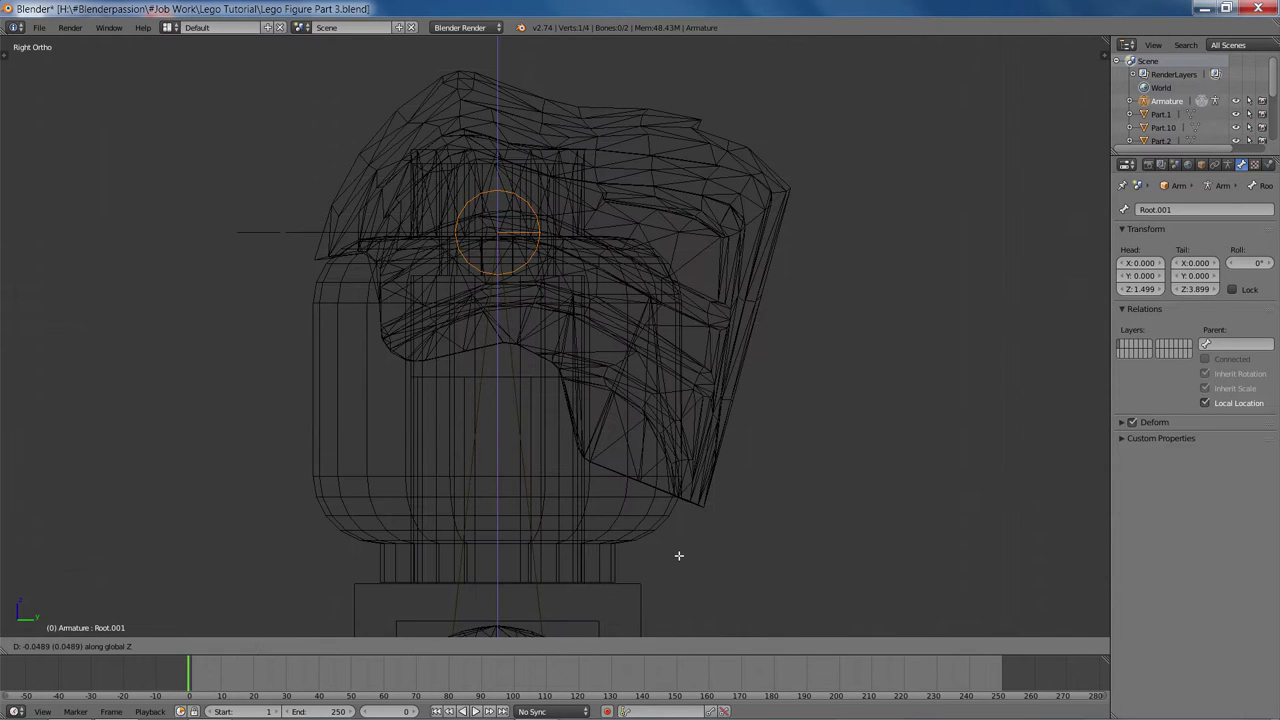
left_click(677, 547)
key("z")
scroll(664, 508, "down", 4)
middle_click_drag(683, 449, 740, 297, "shift")
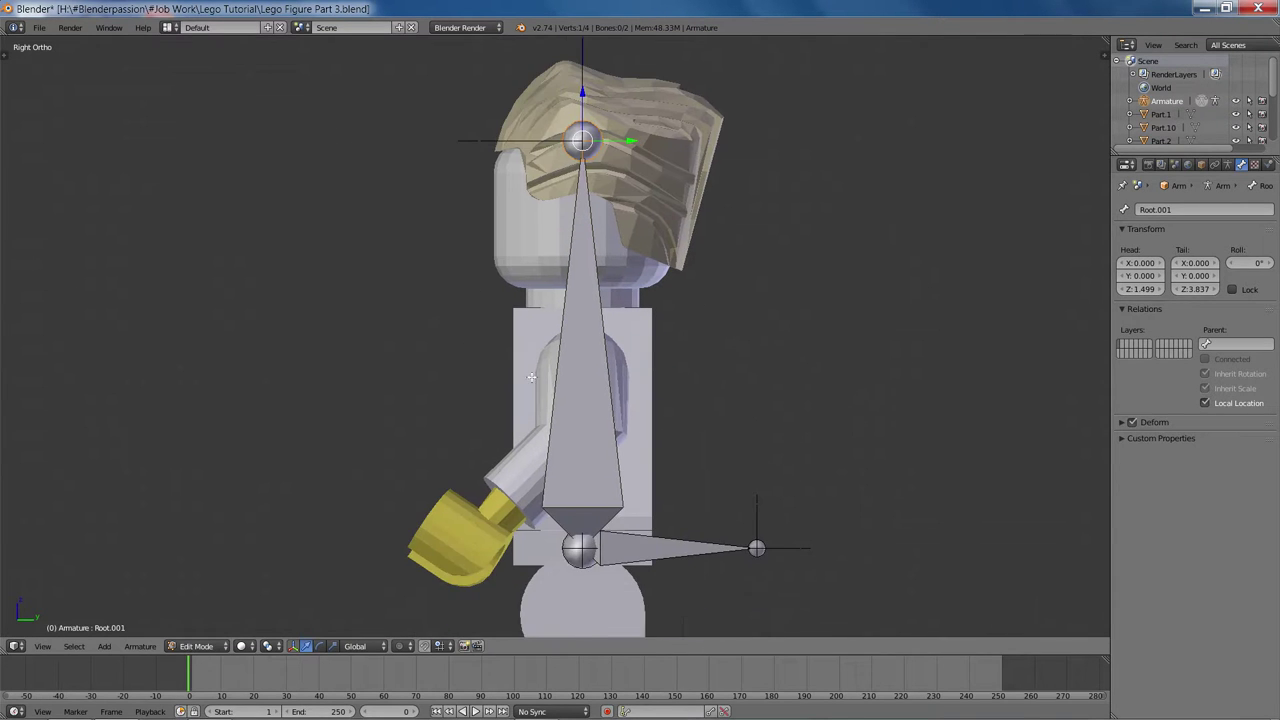
Subdivide the upright bone into two connected bones.
right_click(602, 388)
middle_click_drag(780, 442, 780, 416, "shift")
key("w")
left_click(779, 416)
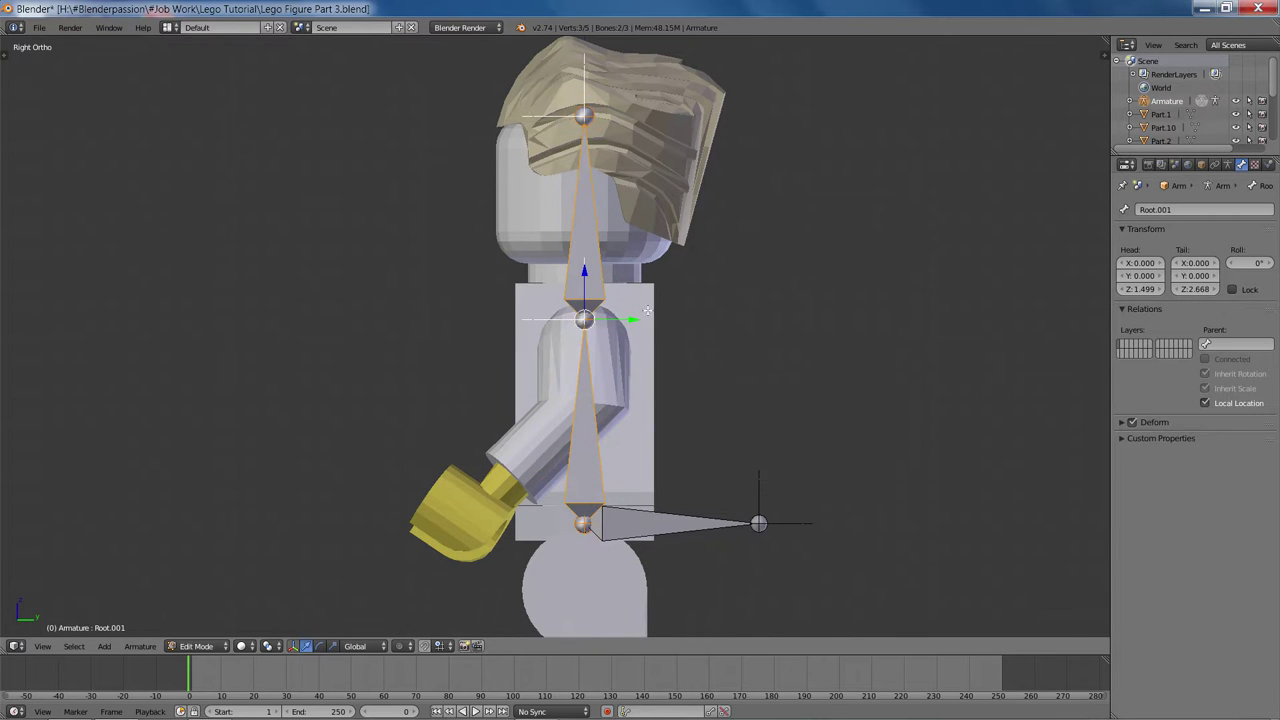
Raise the joint between the two upright bones along Z to the base of the neck, at about Z 2.883.
right_click(586, 317)
scroll(666, 337, "up", 4)
key("g")
key("z")
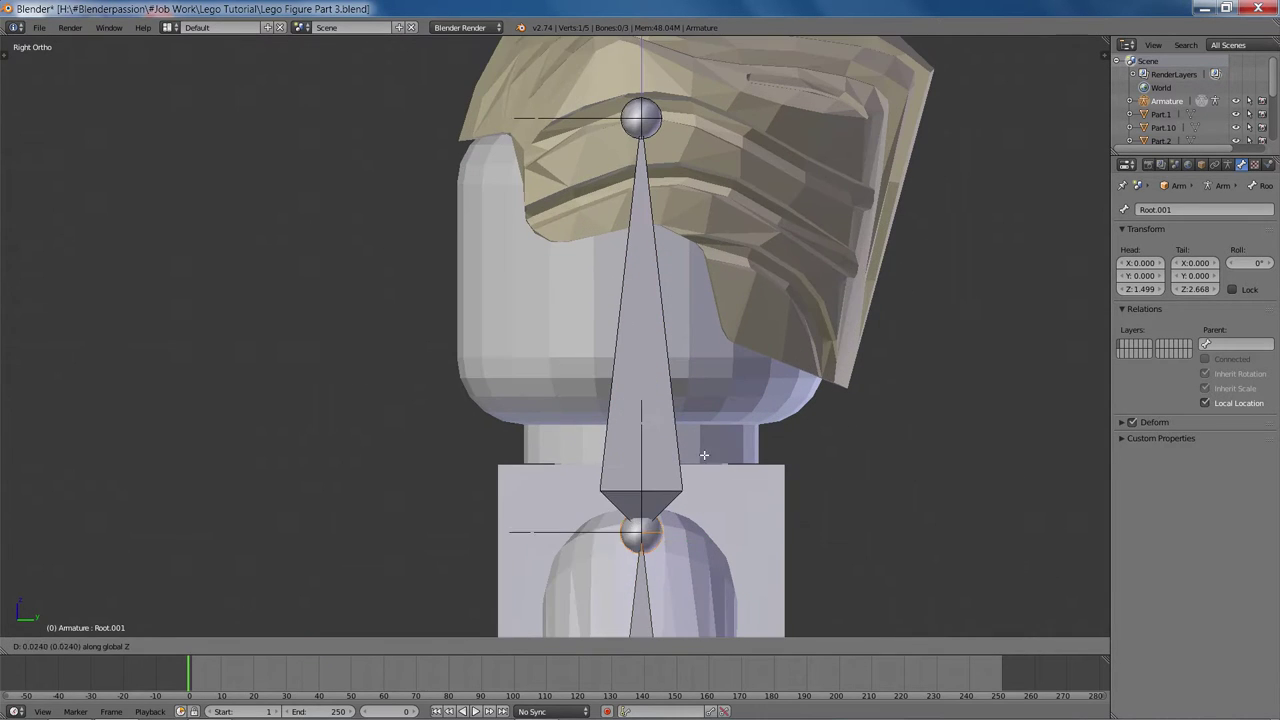
left_click(714, 396)
scroll(690, 415, "down", 7)
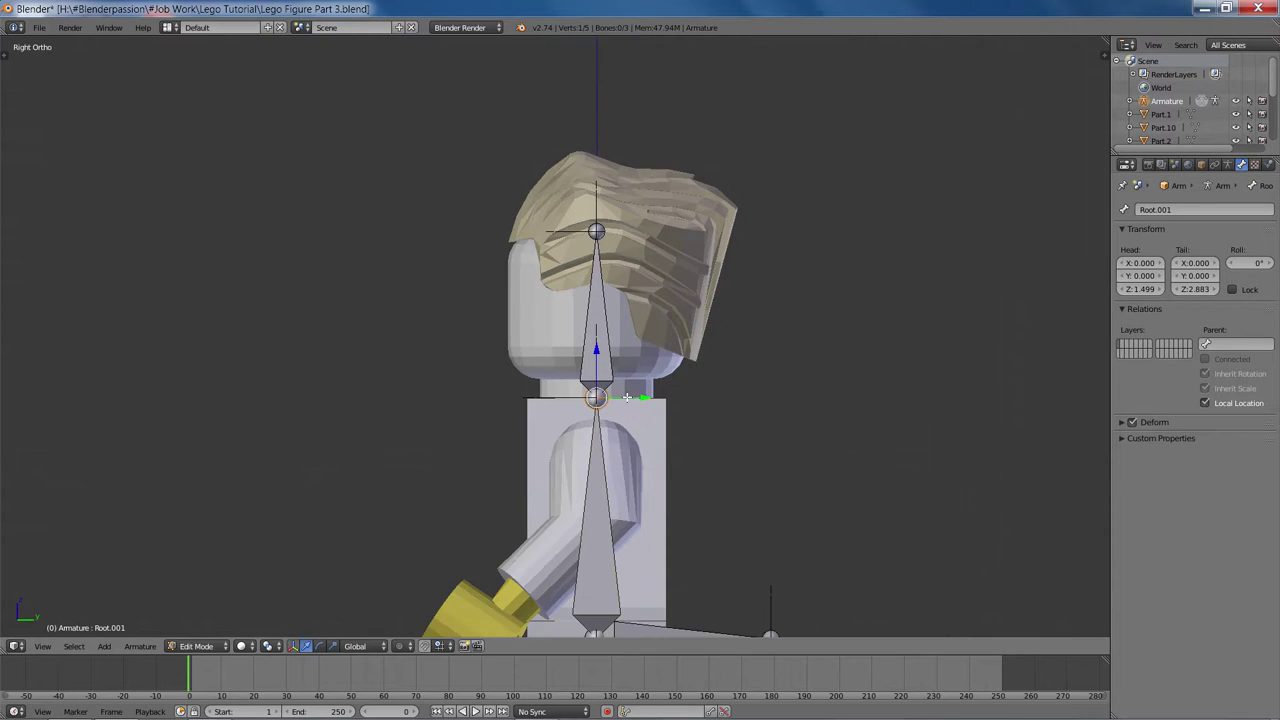
Check the neck joint's placement from several angles, select the bone inside the head, and return to Object Mode.
middle_click_drag(682, 392, 762, 391)
scroll(738, 401, "up", 7)
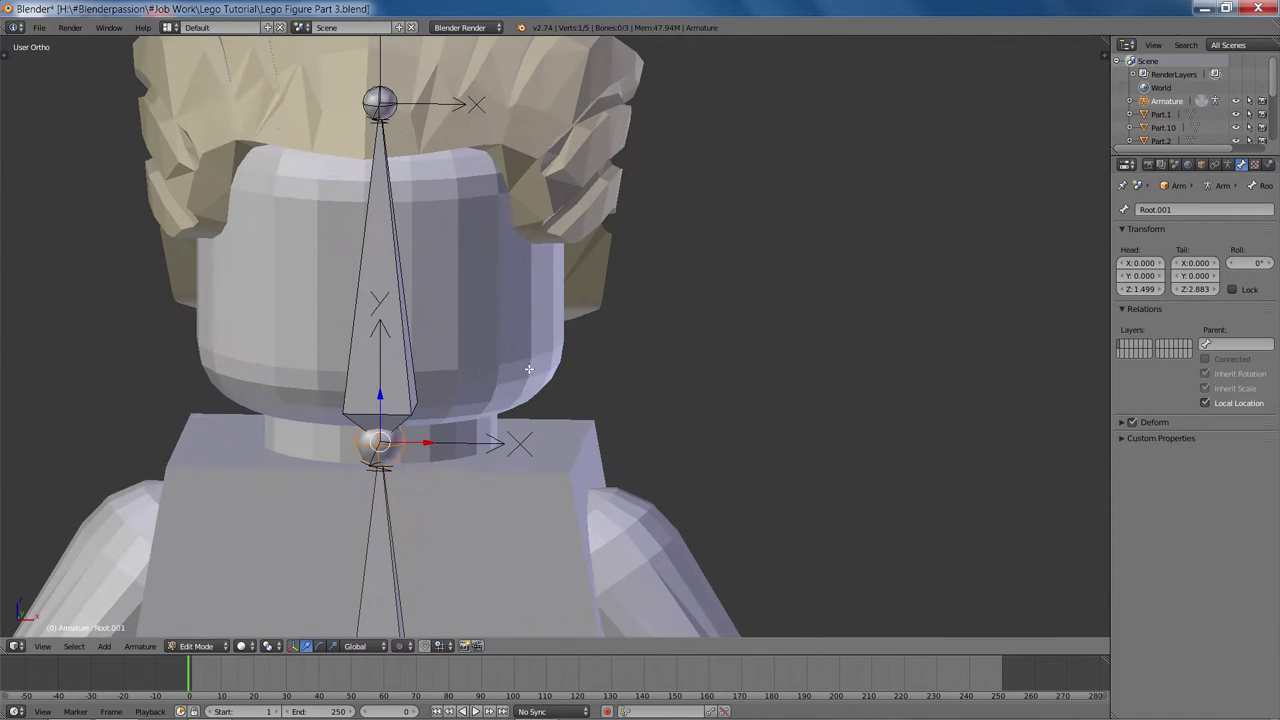
middle_click_drag(734, 489, 969, 289, "shift")
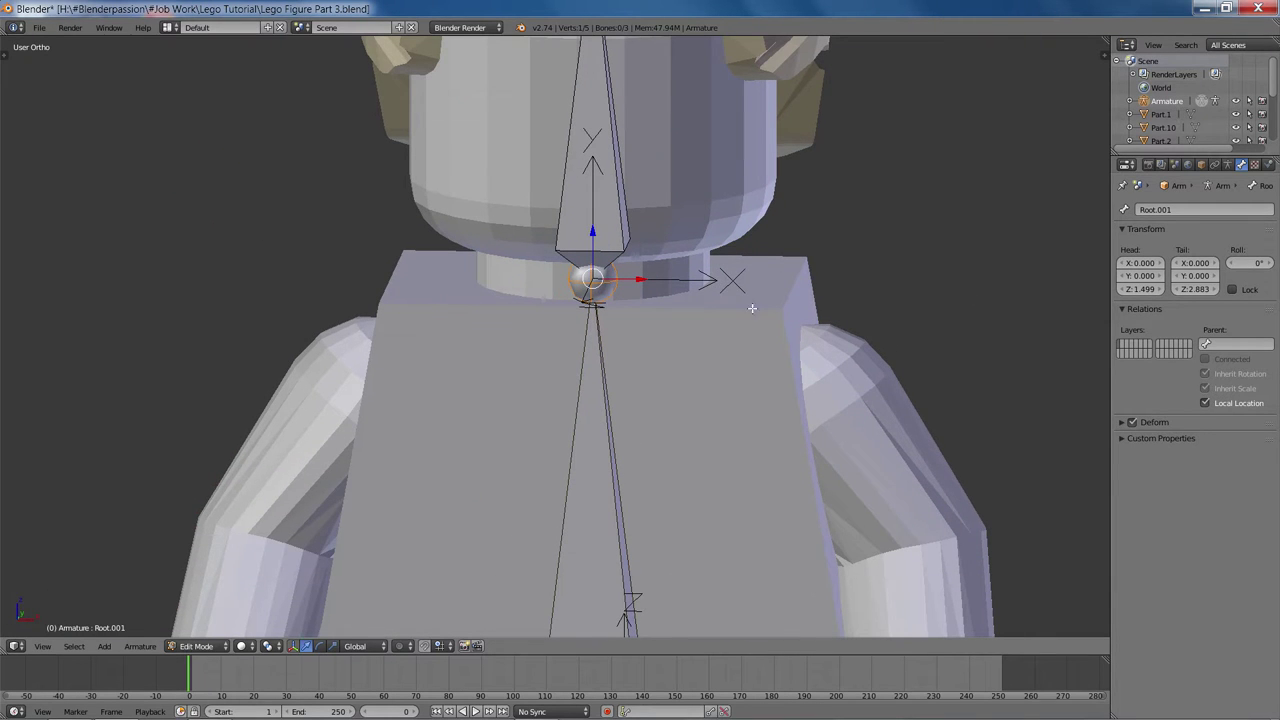
scroll(752, 308, "down", 5)
middle_click_drag(752, 308, 585, 447)
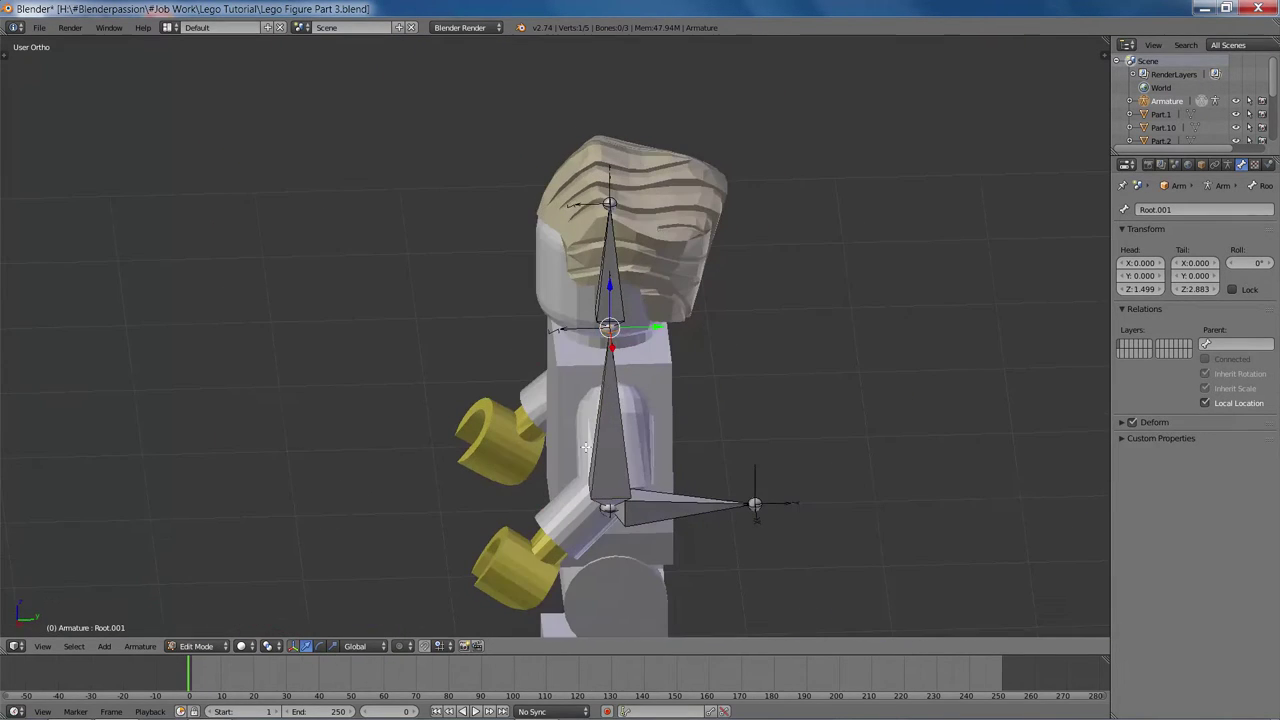
right_click(631, 251)
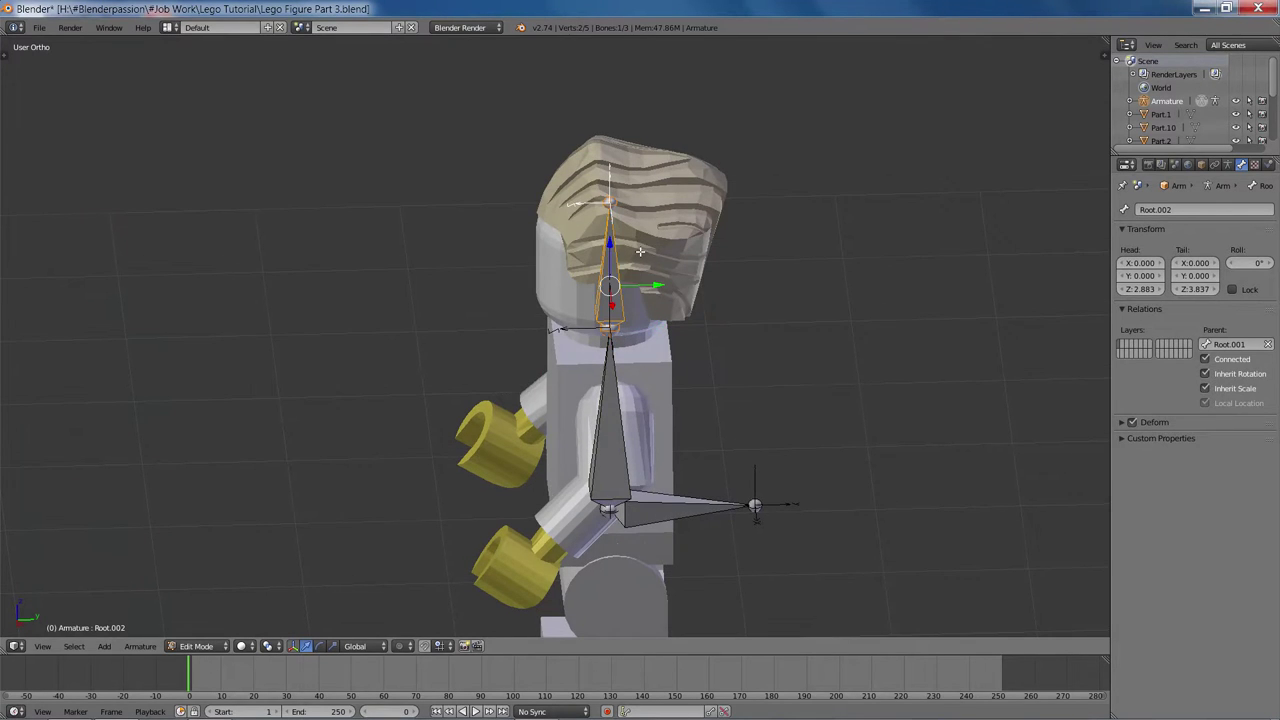
key("KP_3")
key("Tab")
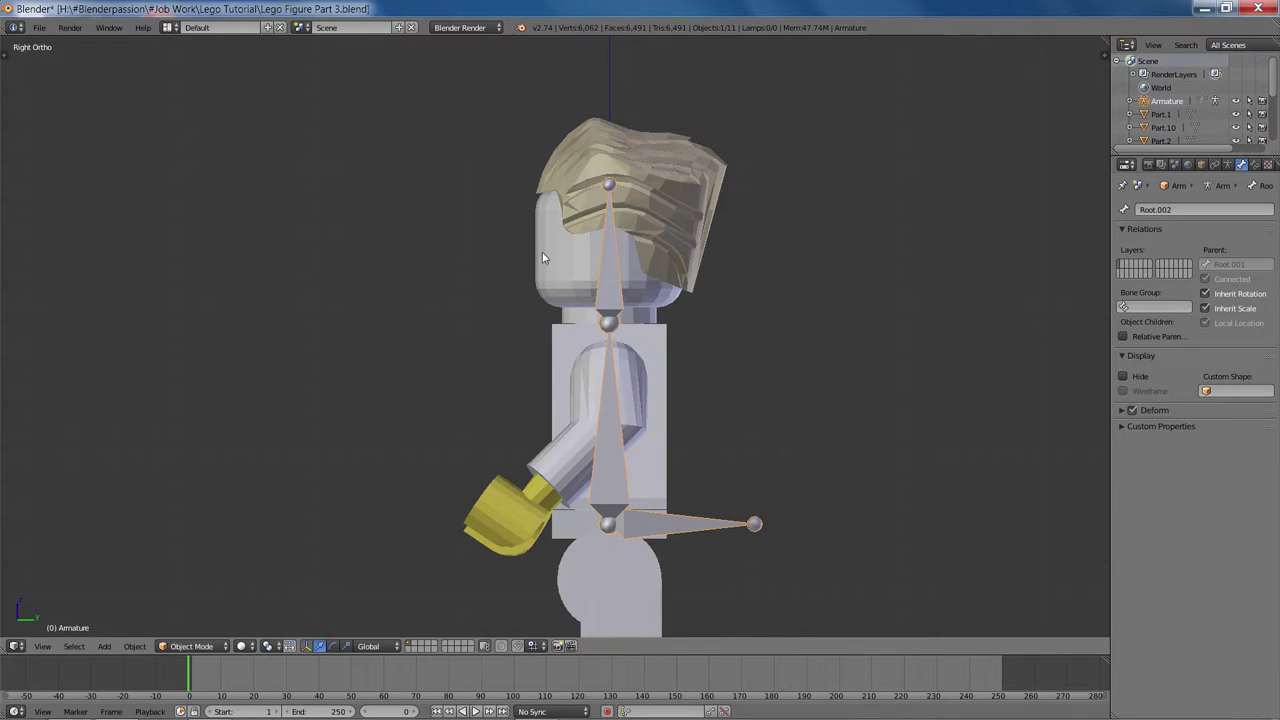
right_click(542, 253)
middle_click_drag(804, 260, 788, 286, "shift")
key("r")
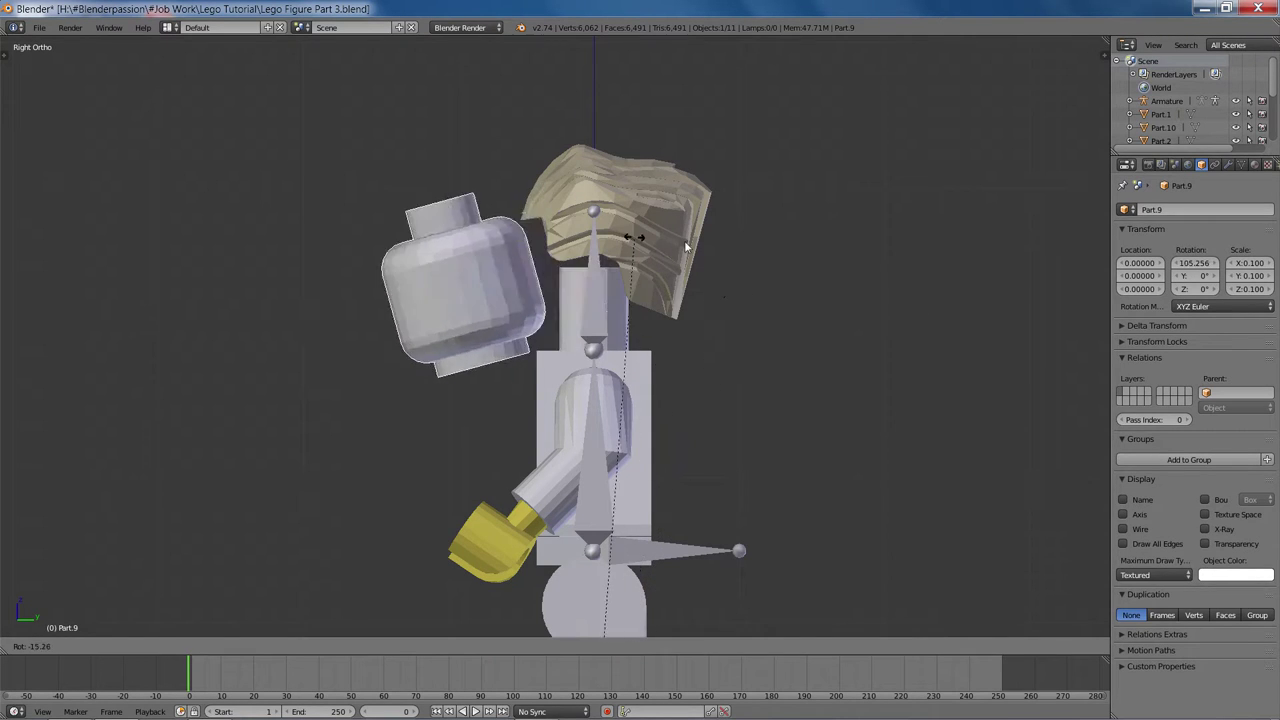
key("Escape")
scroll(632, 300, "up", 3)
key("Tab")
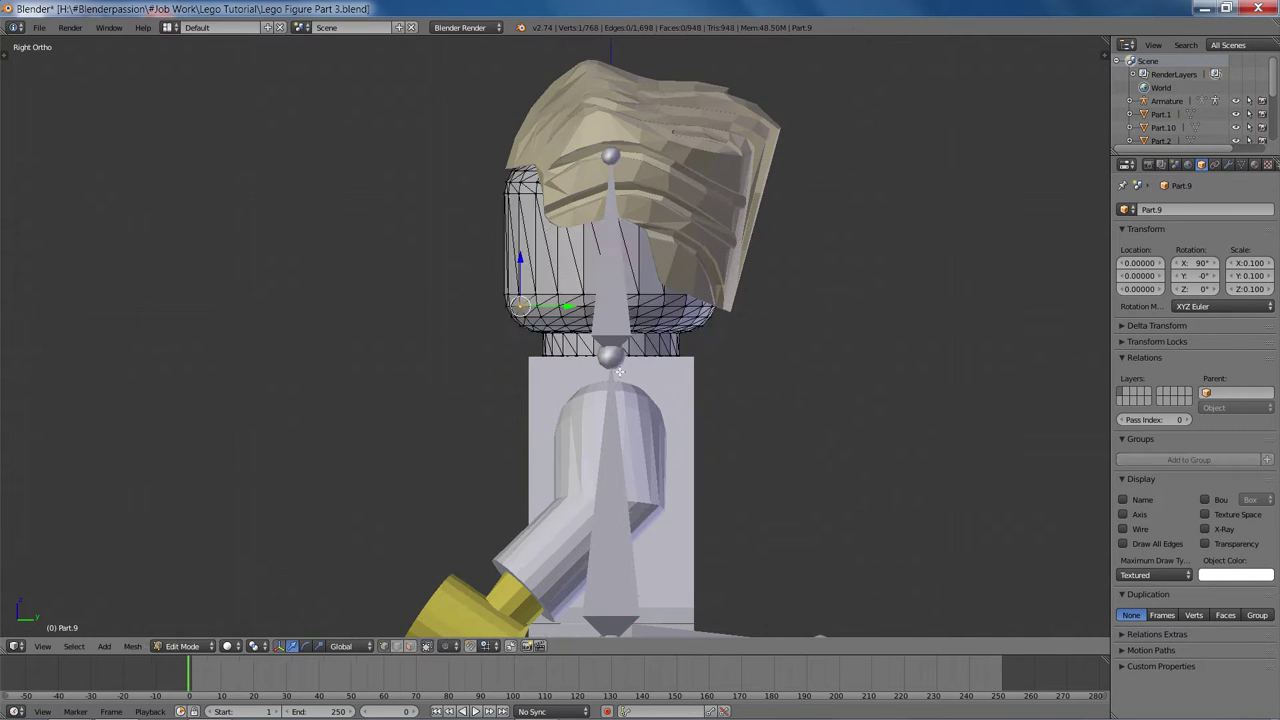
key("Tab")
Enter Edit Mode on the armature and examine the neck joint and bone axes from several angles.
right_click(617, 456)
key("Tab")
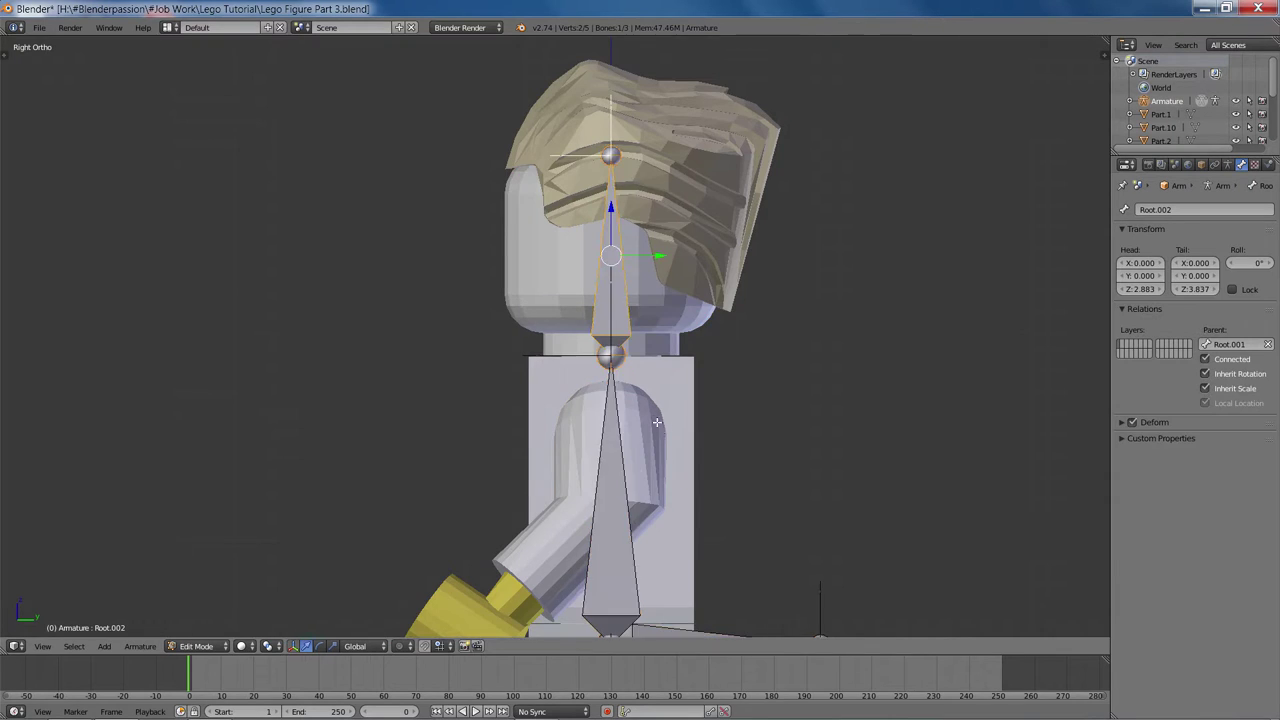
middle_click_drag(657, 422, 640, 380)
scroll(634, 353, "up", 3)
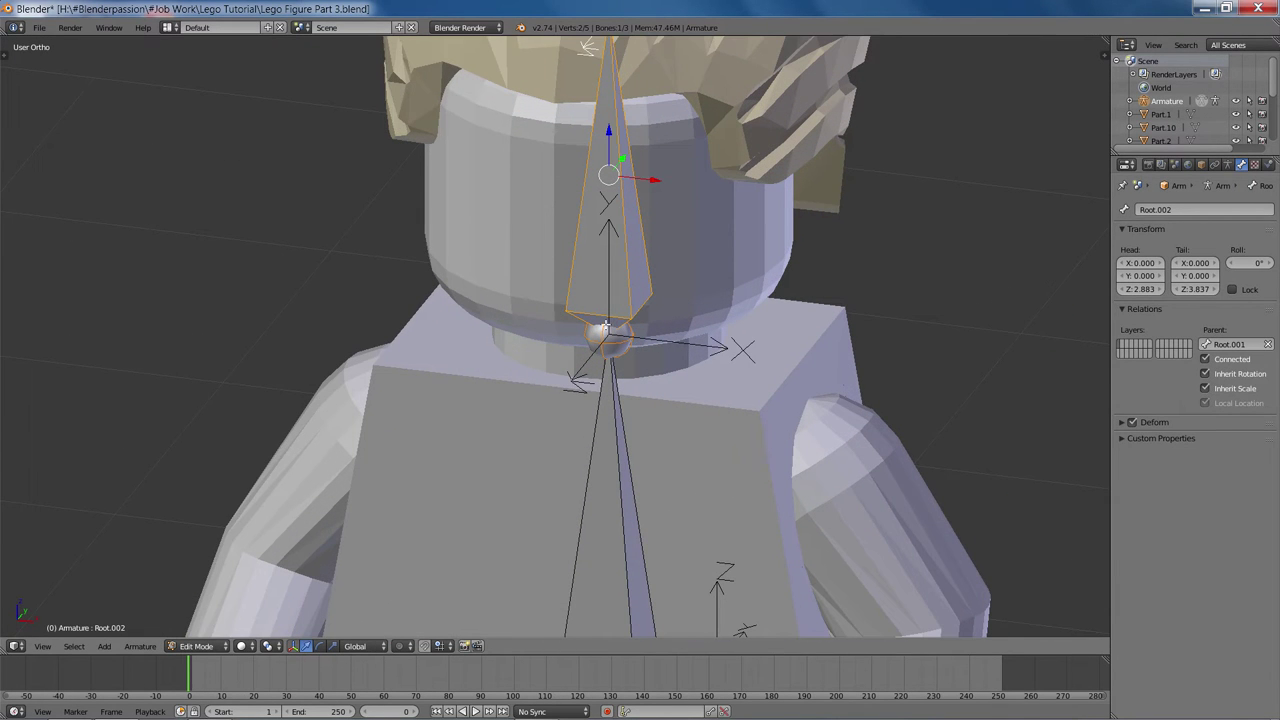
scroll(632, 348, "down", 6)
key("a")
middle_click_drag(645, 355, 751, 329)
scroll(678, 241, "up", 3)
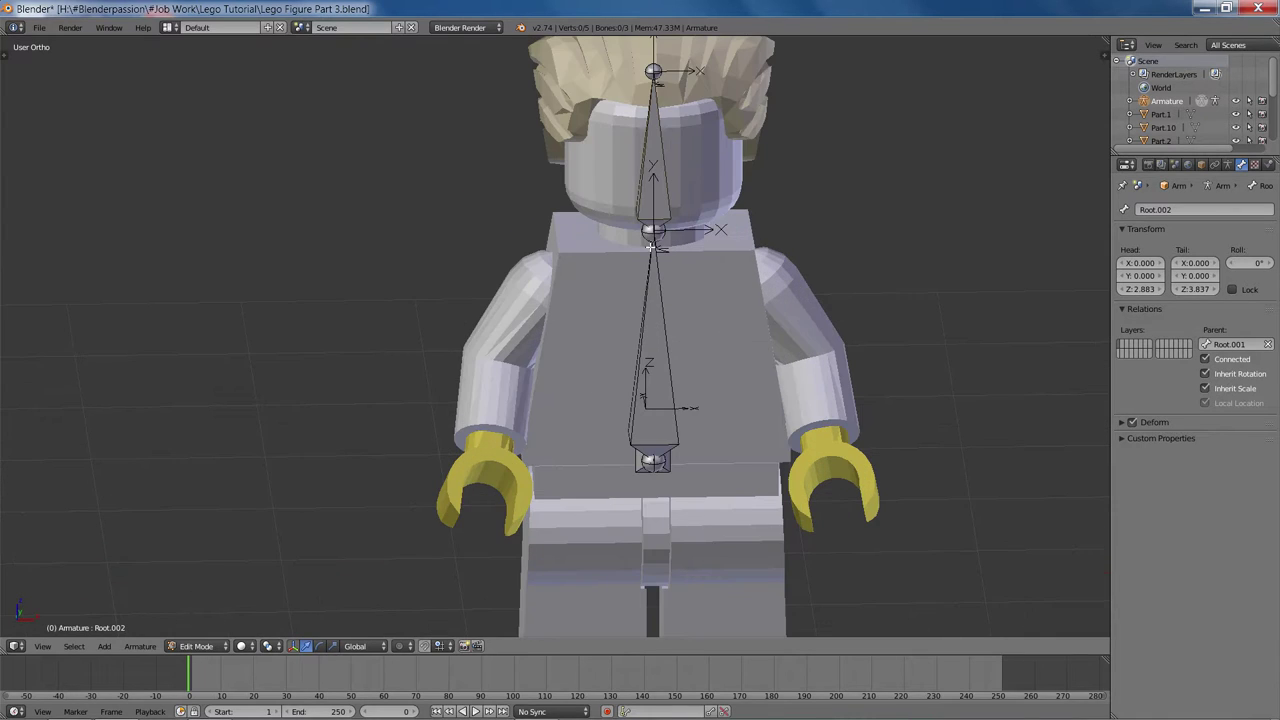
scroll(682, 390, "down", 1)
middle_click_drag(682, 390, 655, 380)
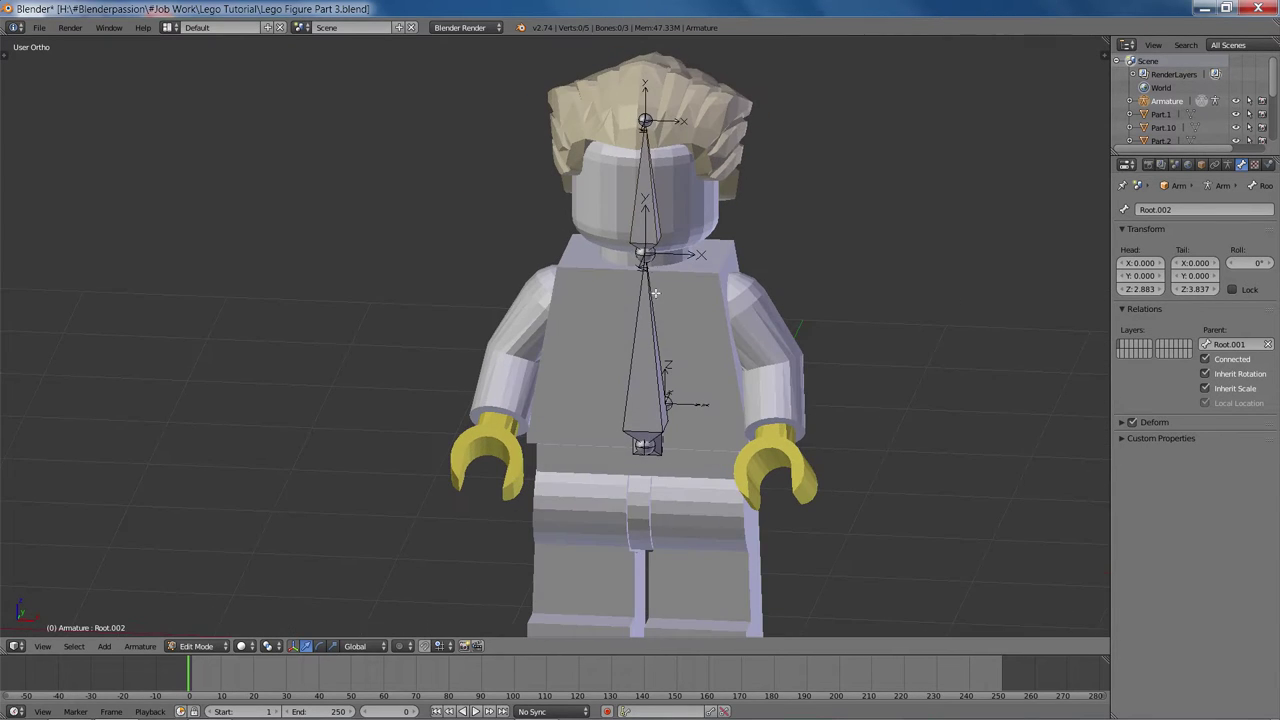
Rename the bone inside the head, and rename the bone running through the torso as Torso.
right_click(657, 196)
left_click(1206, 208)
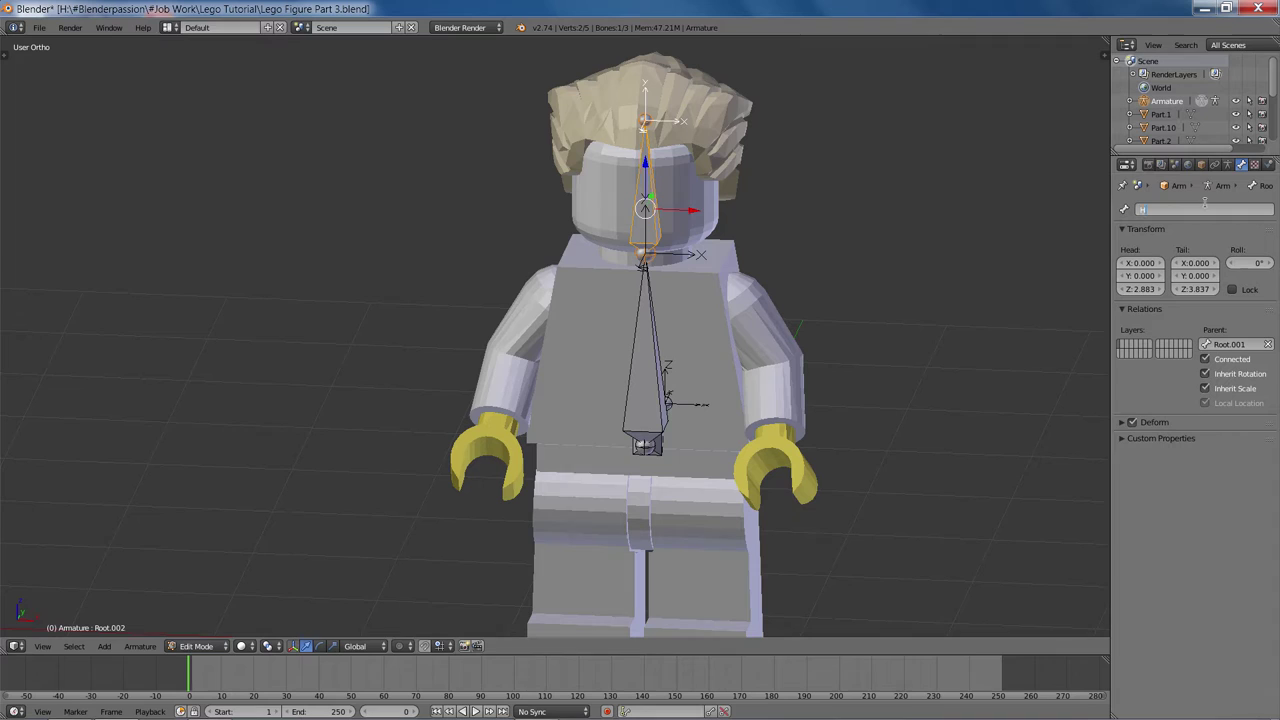
right_click(622, 376)
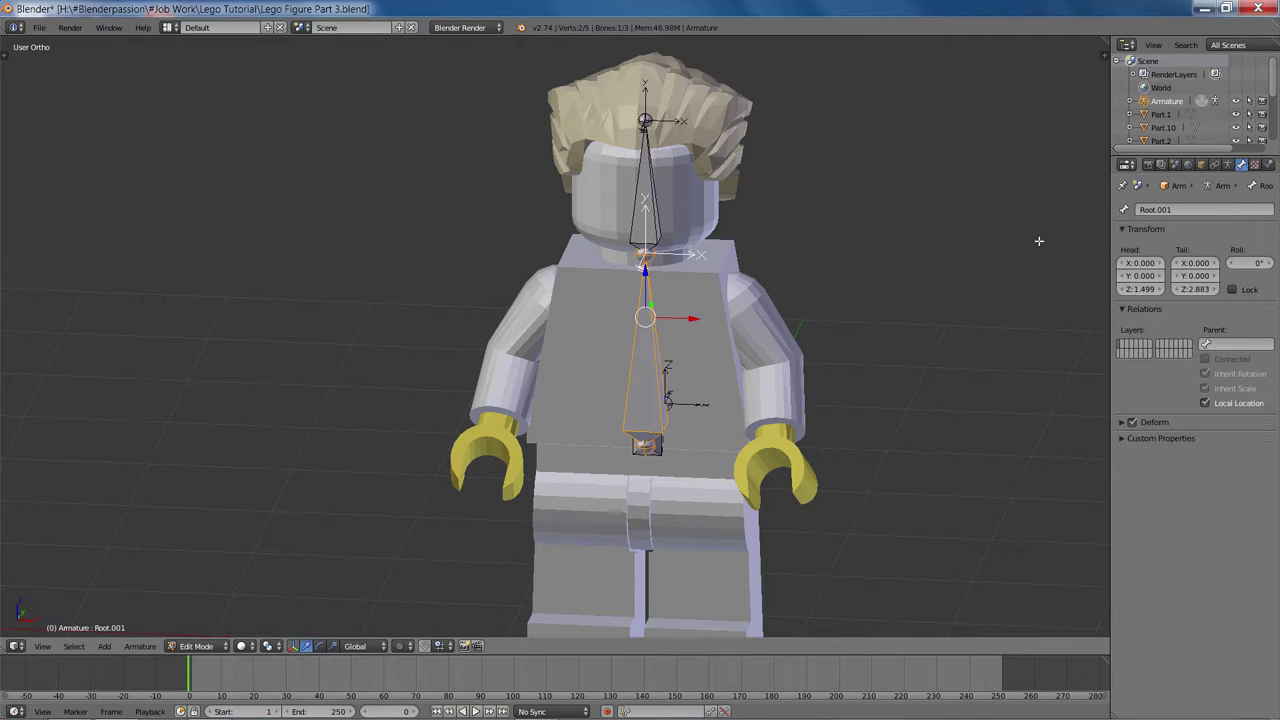
left_click(1155, 209)
type("Tors")
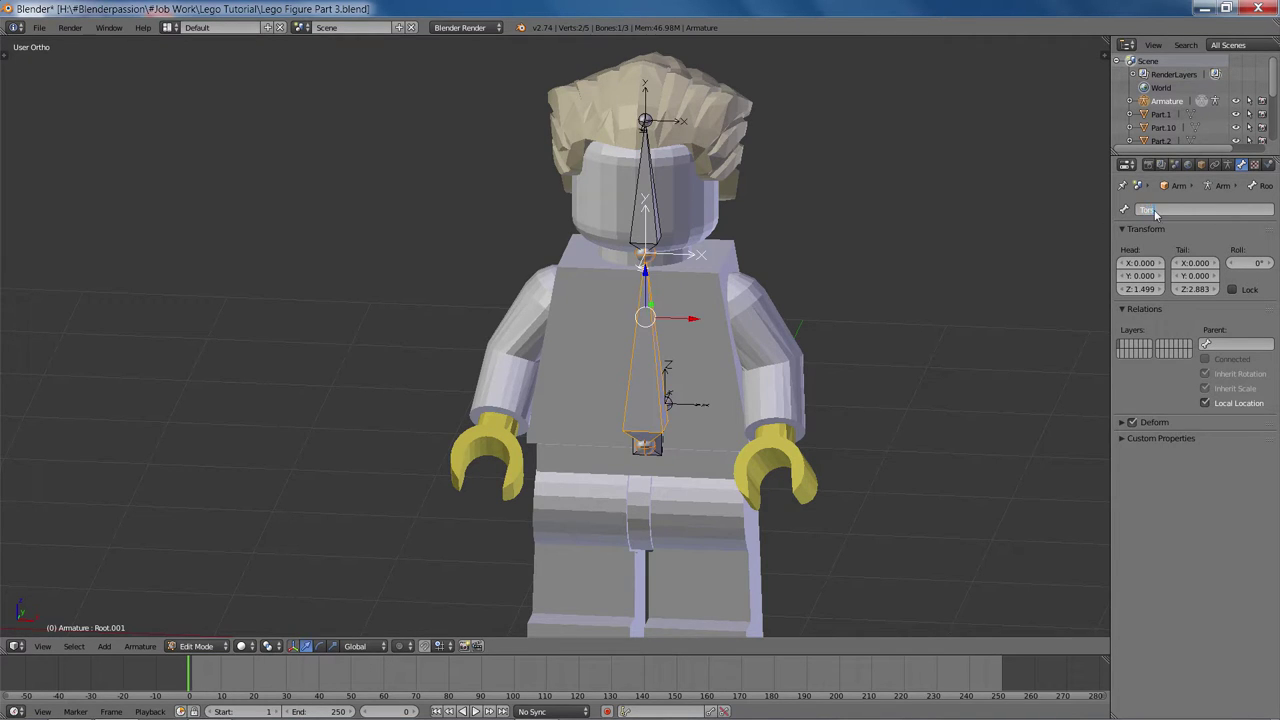
type("o")
key("Return")
Turn on X-Axis Mirror for editing the armature's bones symmetrically.
scroll(777, 309, "down", 3)
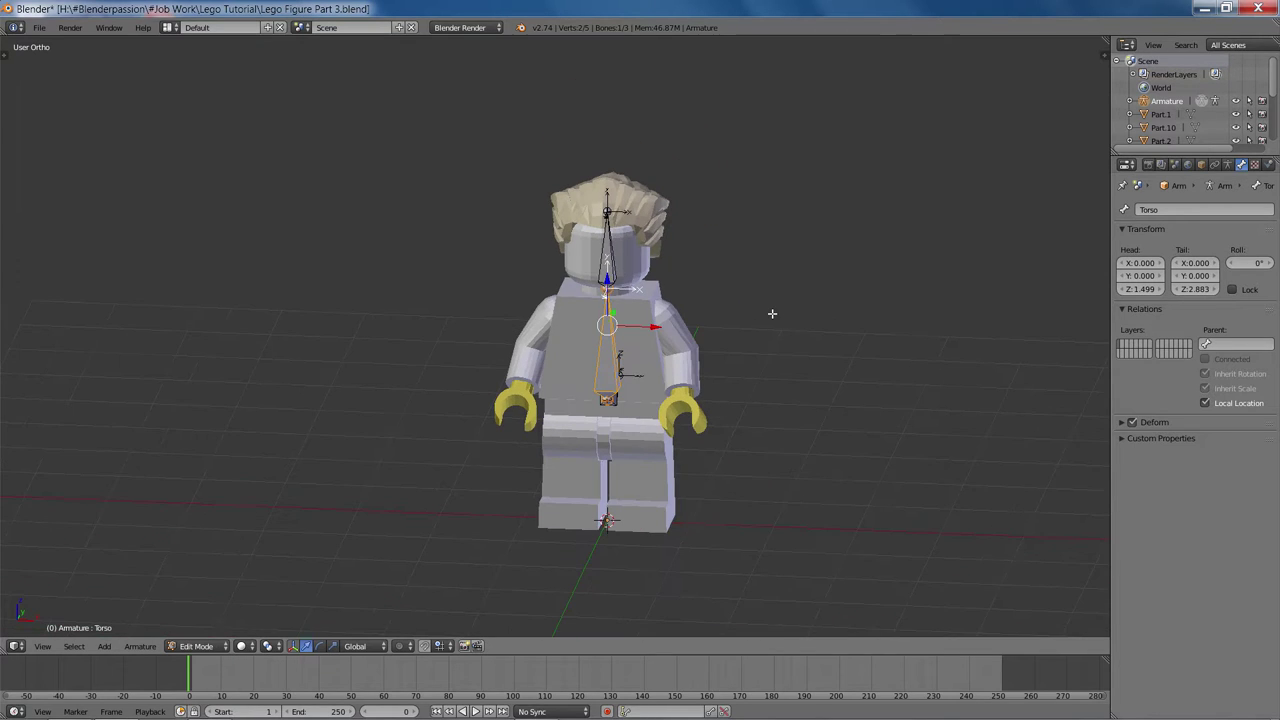
key("KP_1")
scroll(646, 363, "up", 5)
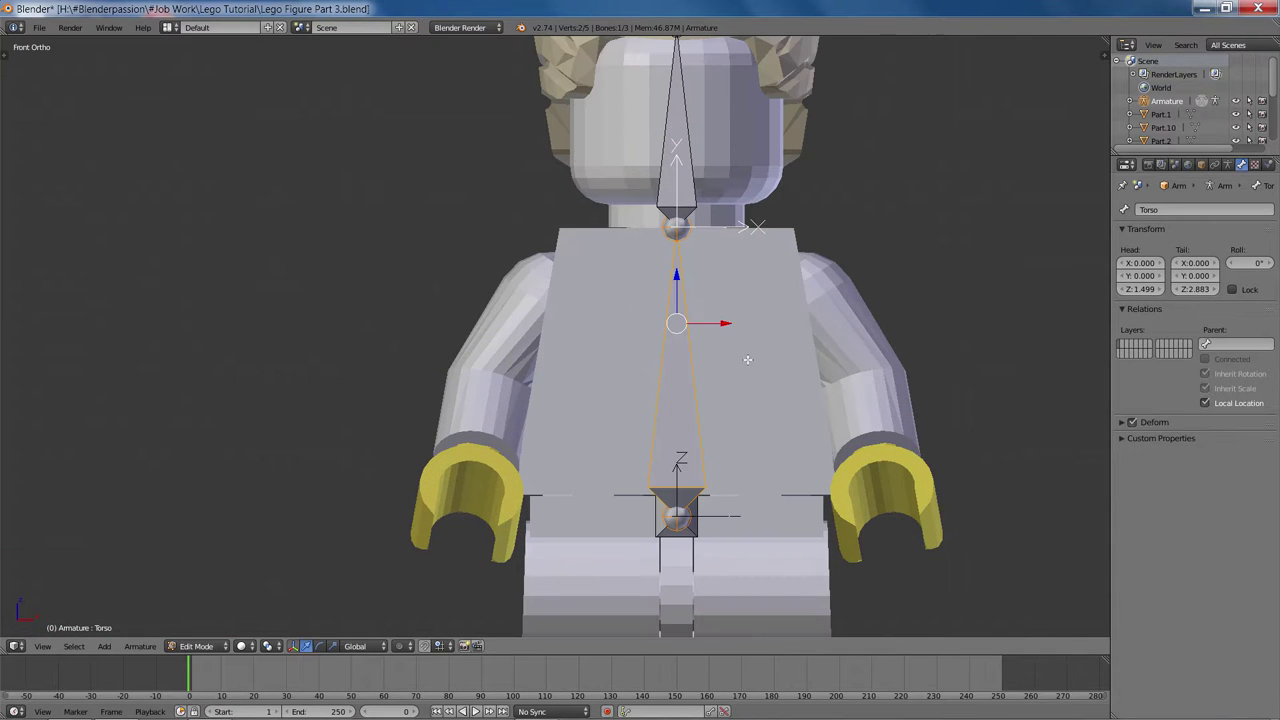
scroll(730, 385, "down", 1)
middle_click_drag(718, 438, 700, 278, "shift")
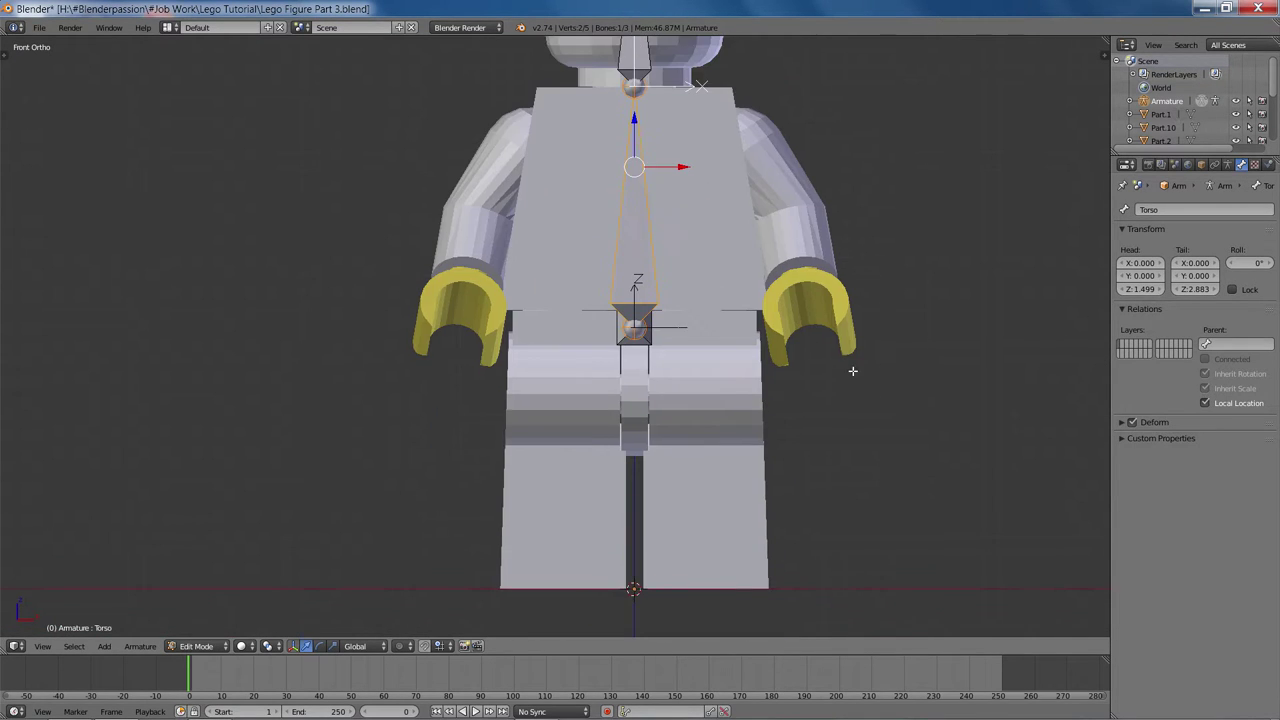
middle_click_drag(843, 428, 786, 447, "shift")
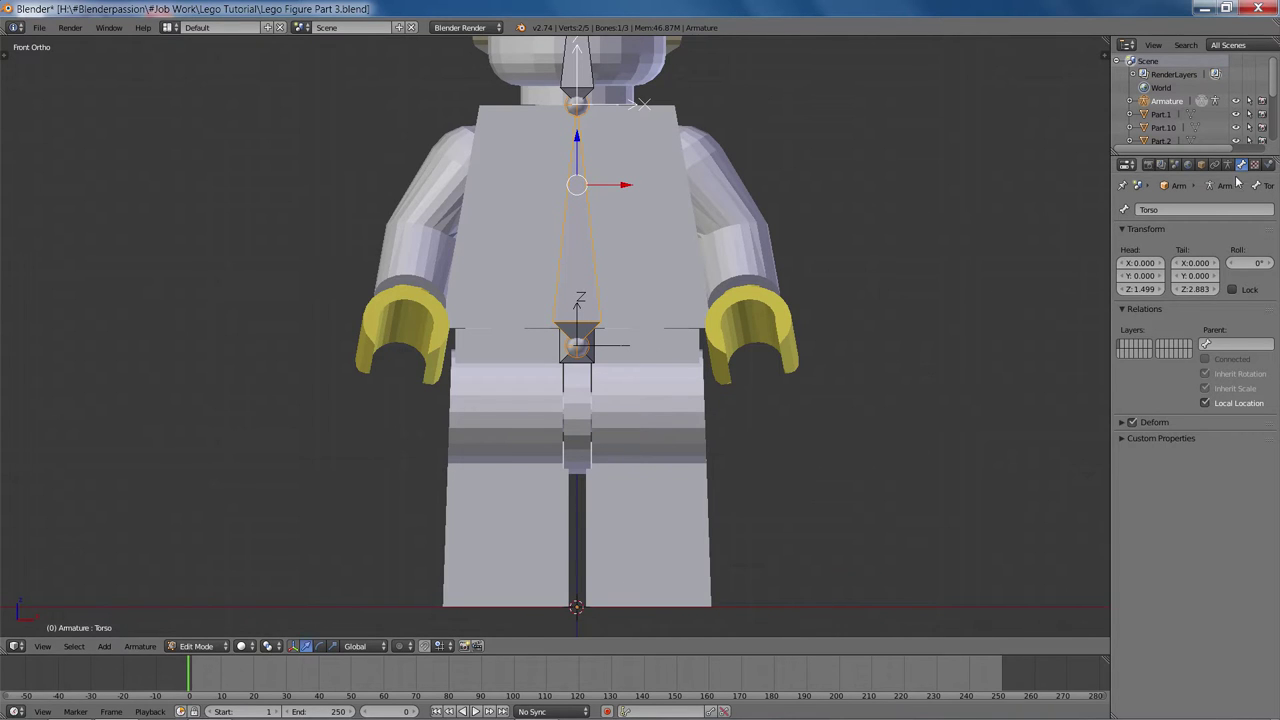
left_click(1229, 165)
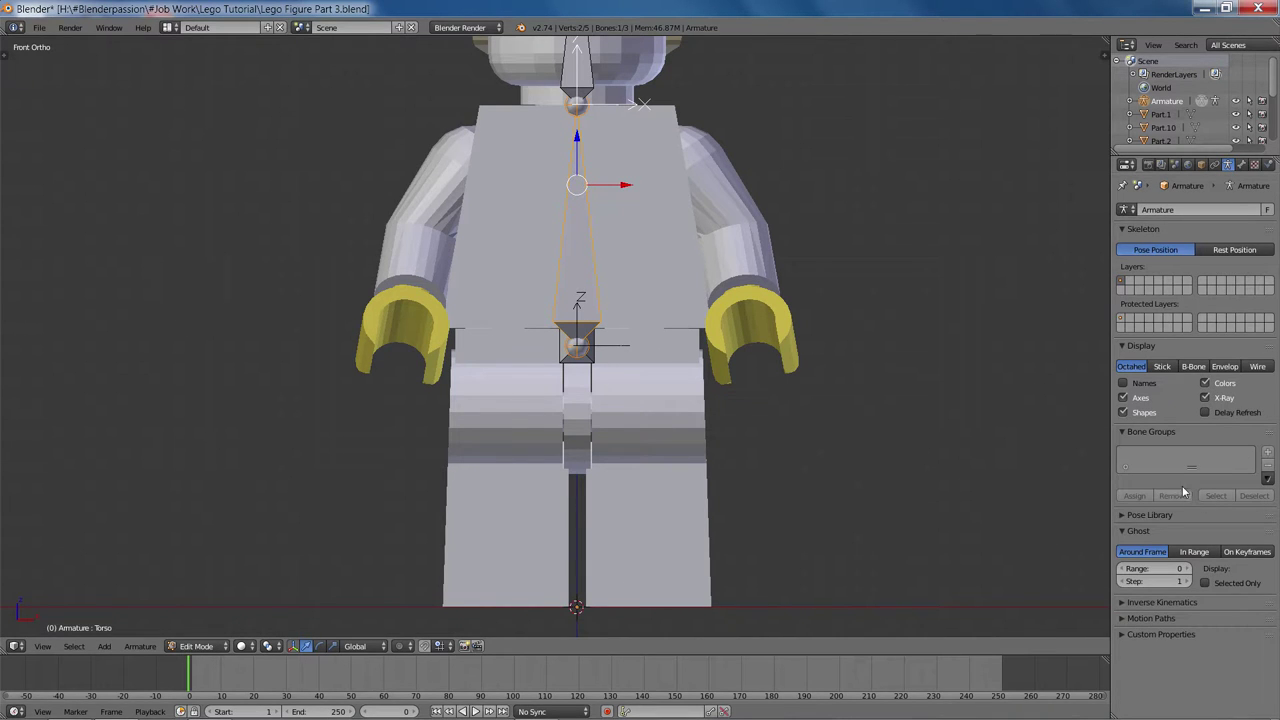
key("t")
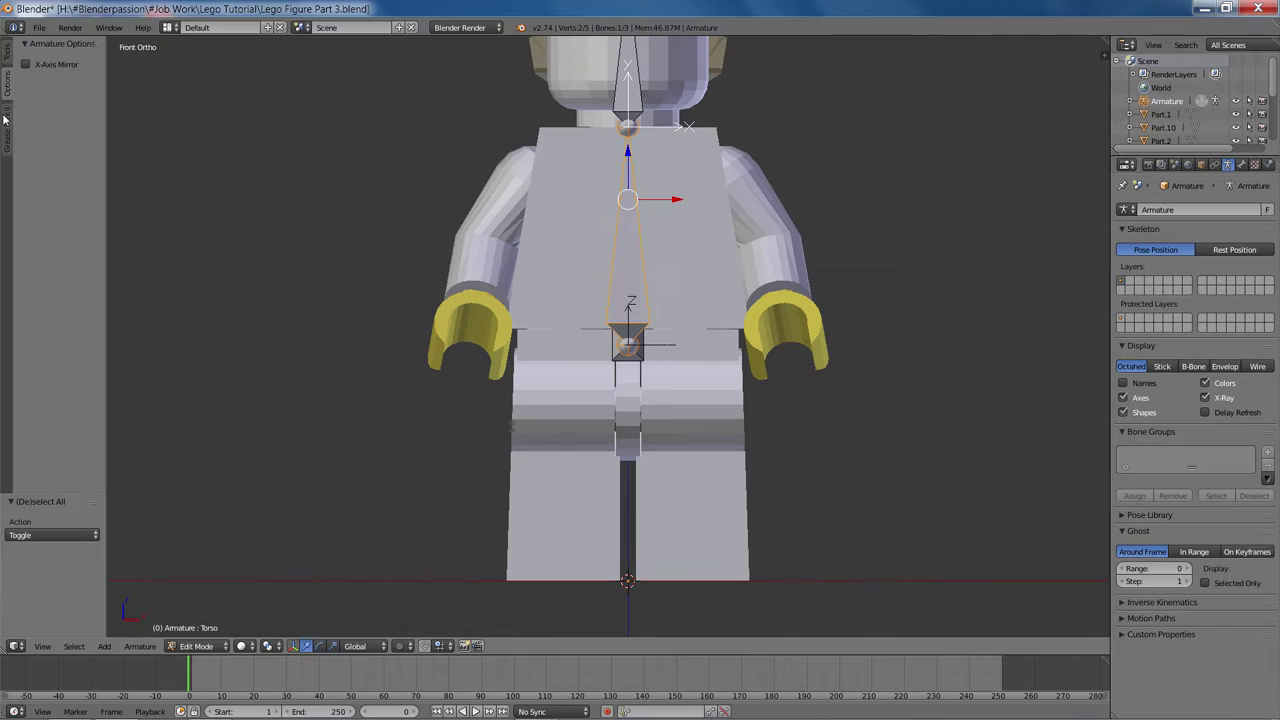
key("t")
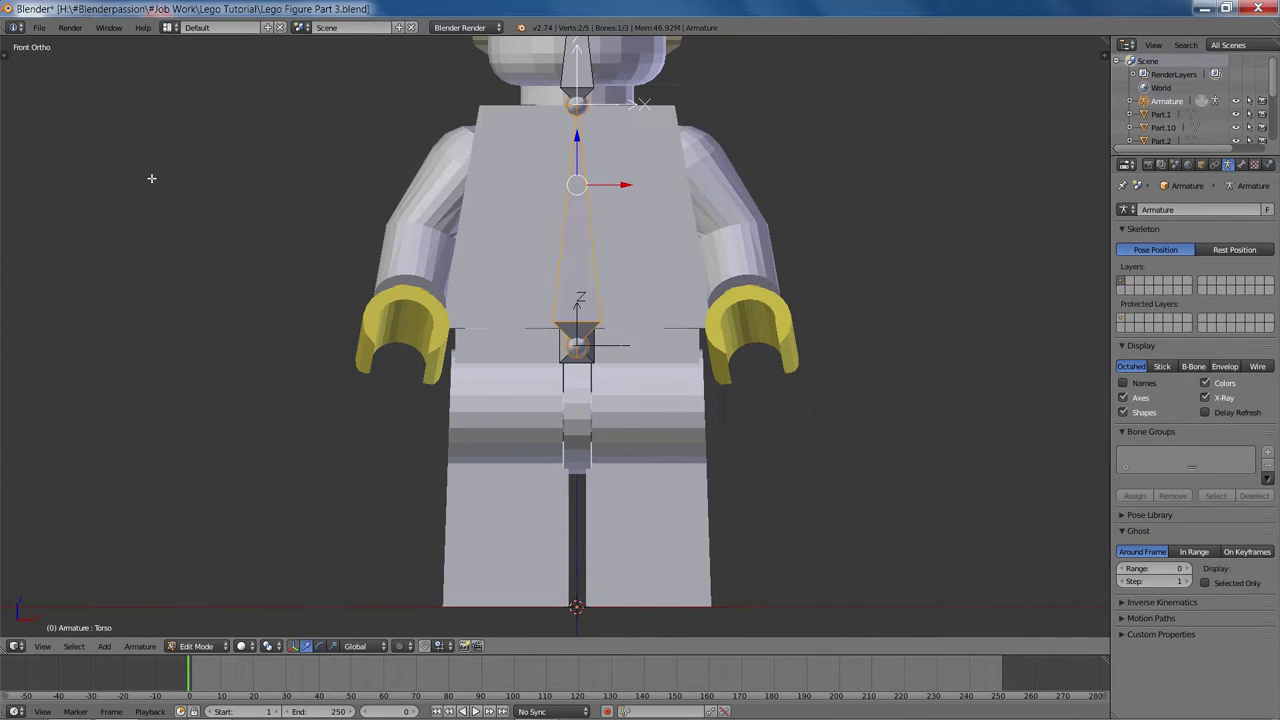
Add a new bone at the 3D cursor between the feet and select the whole bone.
key("shift+a")
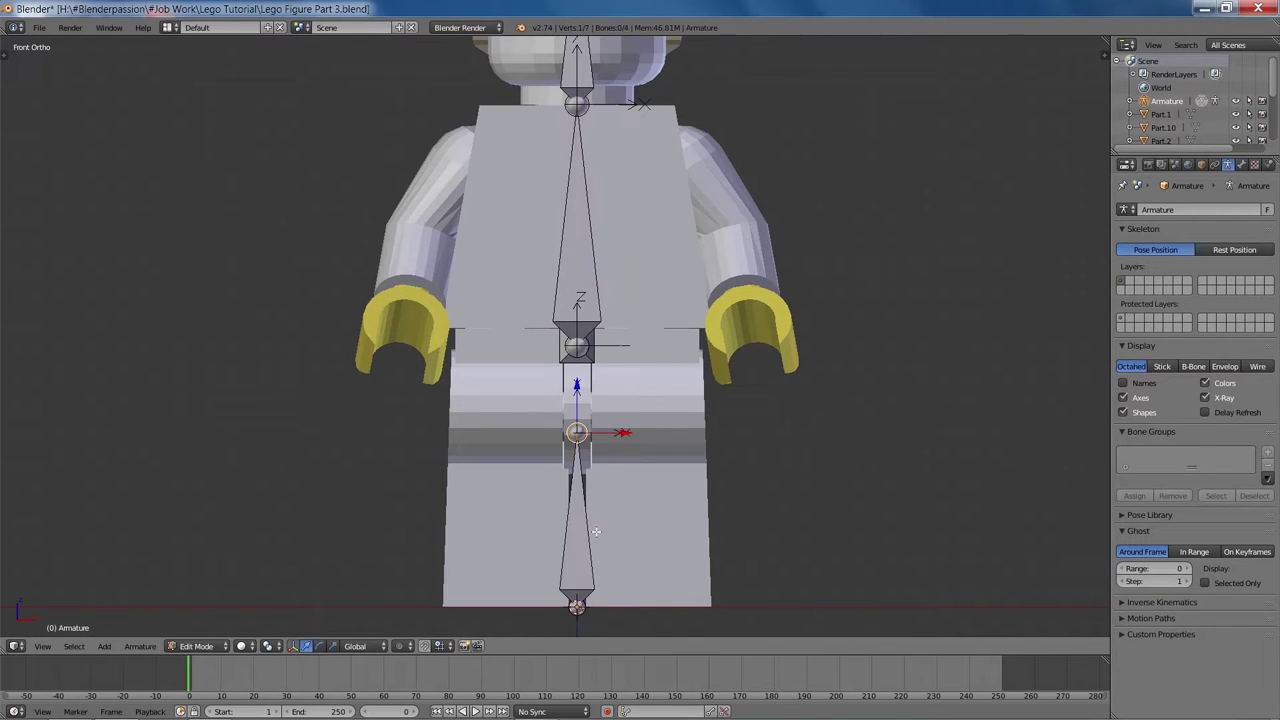
right_click(578, 551)
key("g")
key("x")
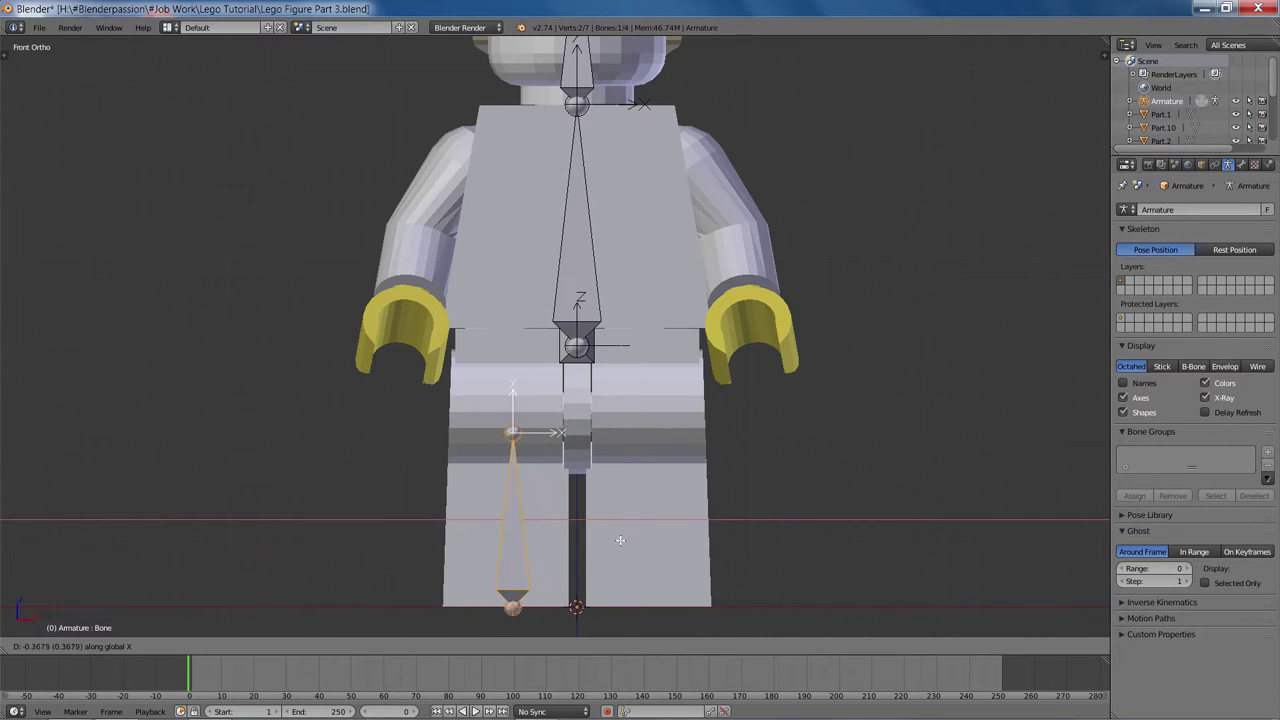
key("Escape")
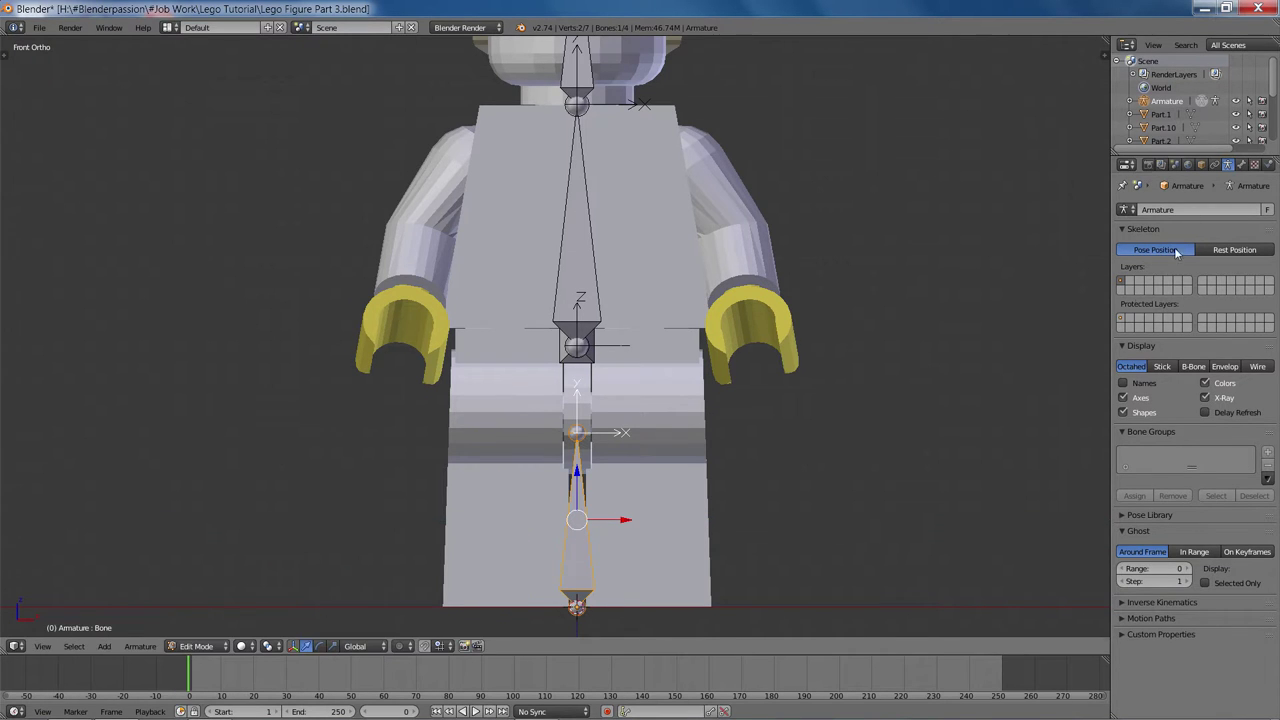
Rename the new bone between the legs as UpperArm.R.
left_click(1241, 165)
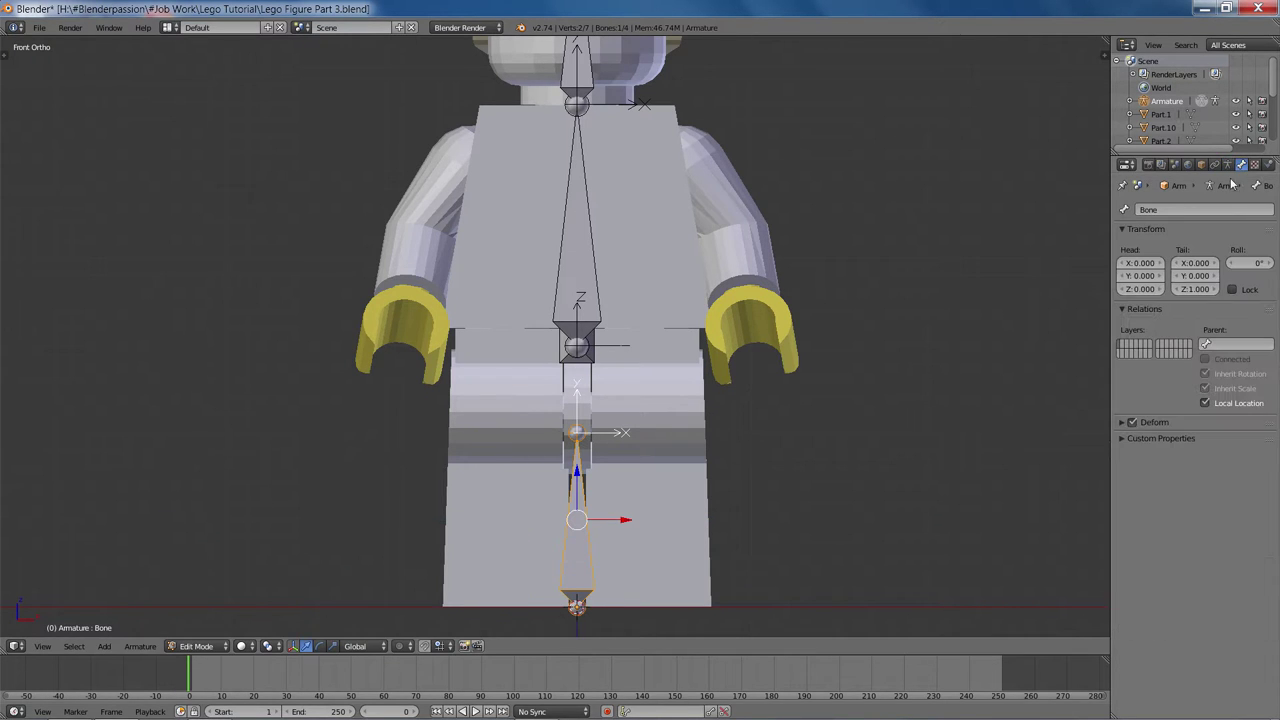
left_click(1182, 216)
type("UpperArm.R")
key("Return")
Duplicate the UpperArm.R bone in place and rename the copy UpperArm.L.
key("shift+d")
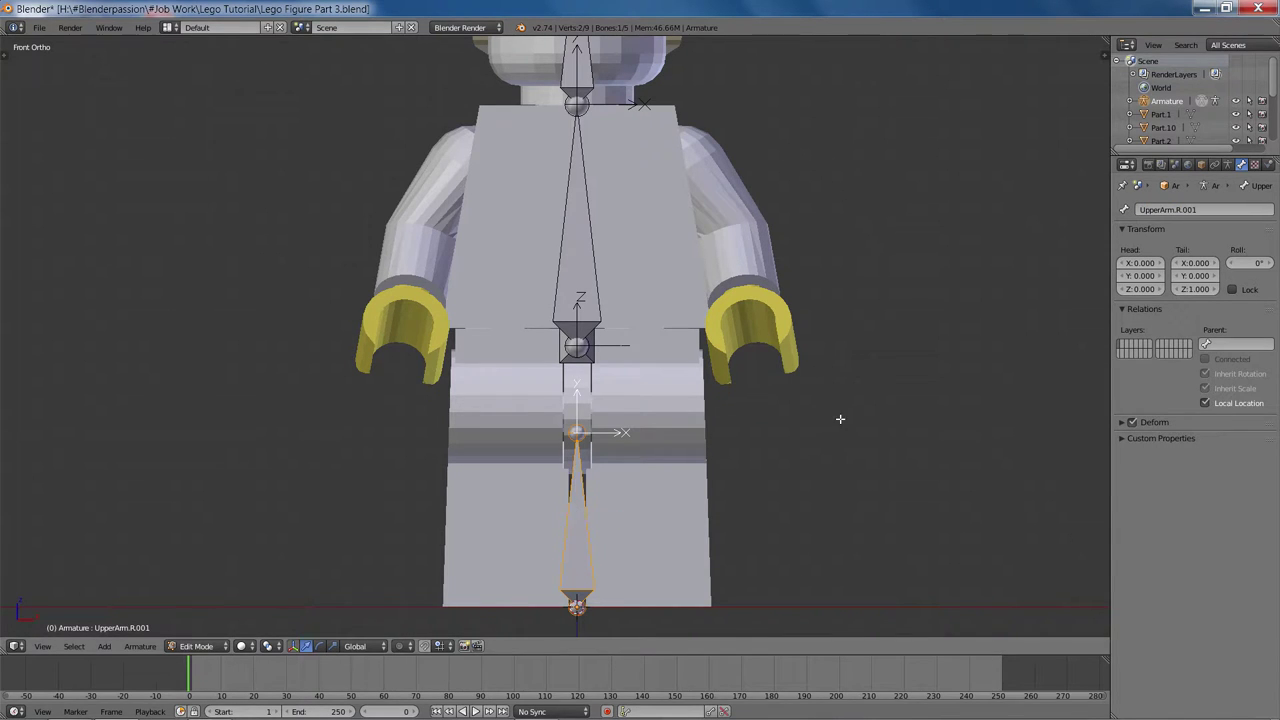
key("Escape")
left_click(1190, 210)
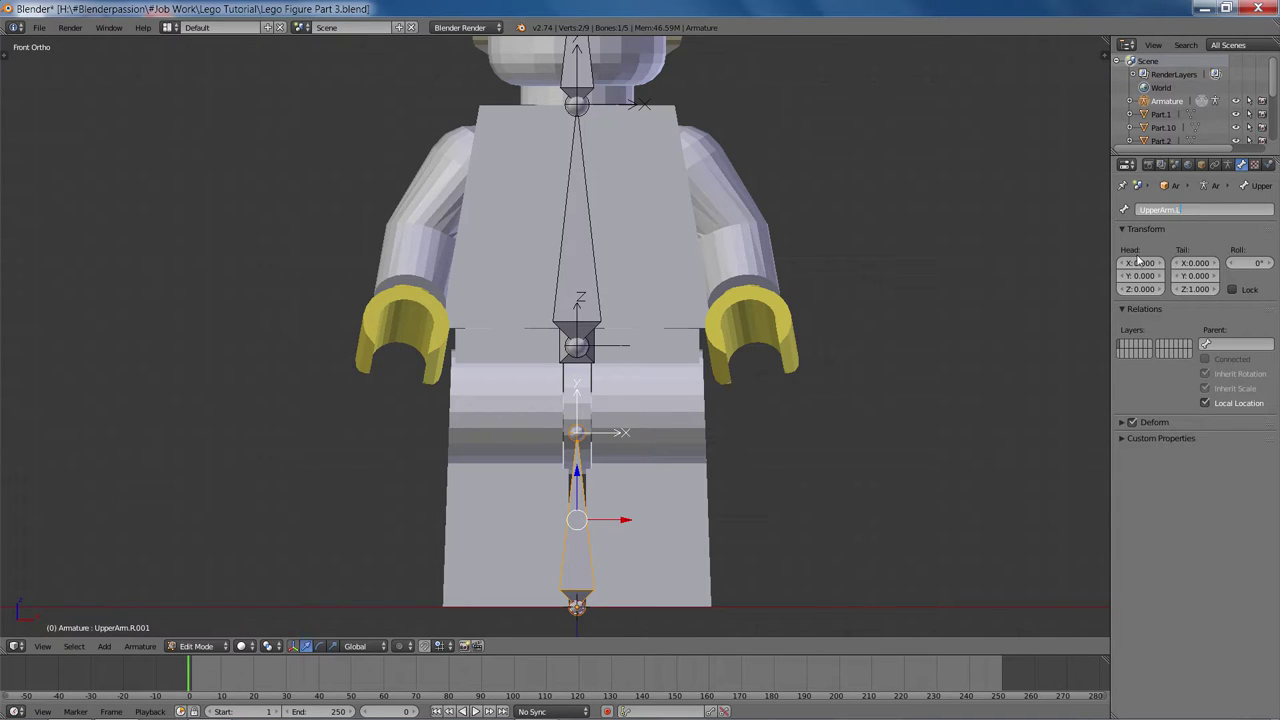
type("UpperArm.L")
key("Return")
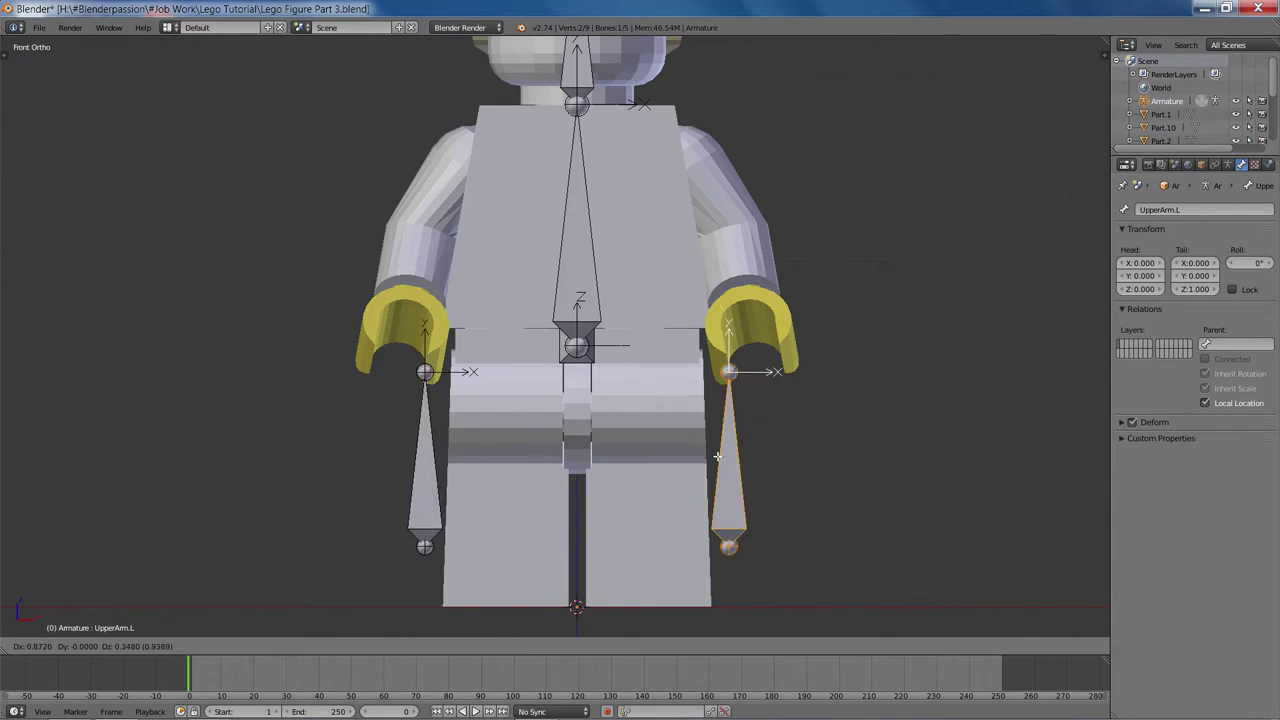
Move and rotate UpperArm.R to point down the figure's right arm, with its head at about X -0.539, Z 2.651.
right_click(574, 517)
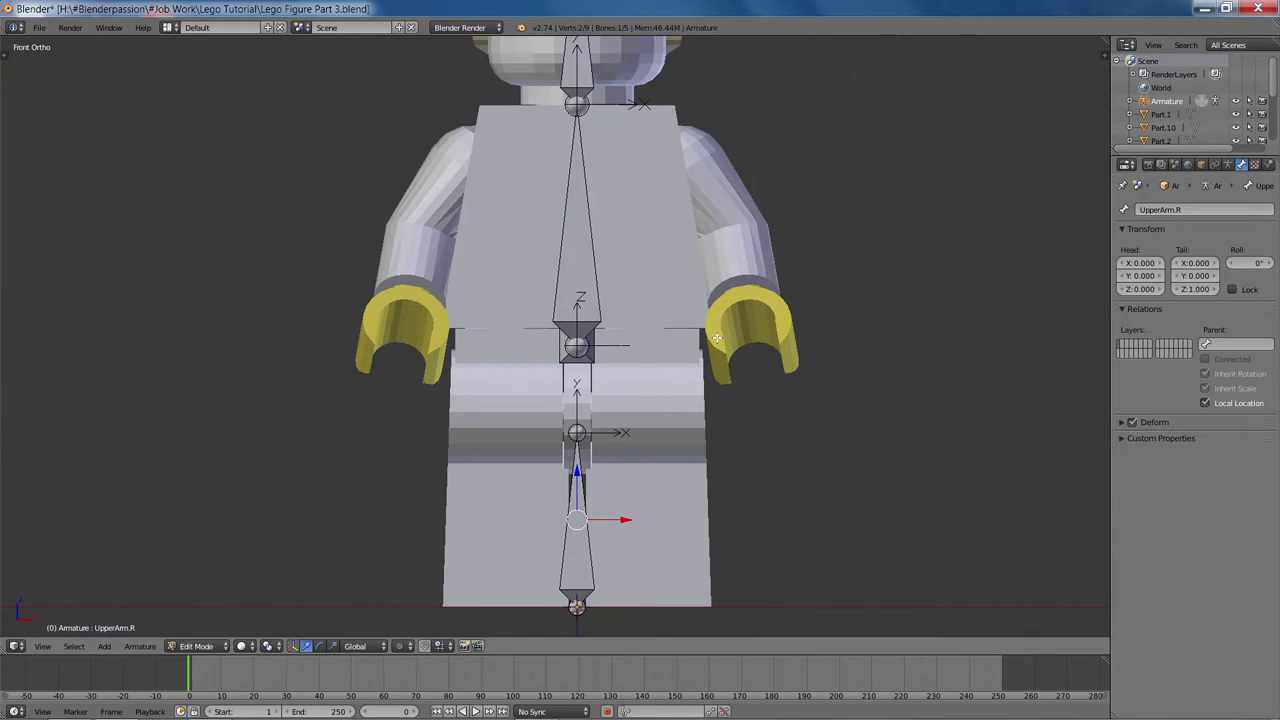
key("g")
left_click(543, 120)
key("r")
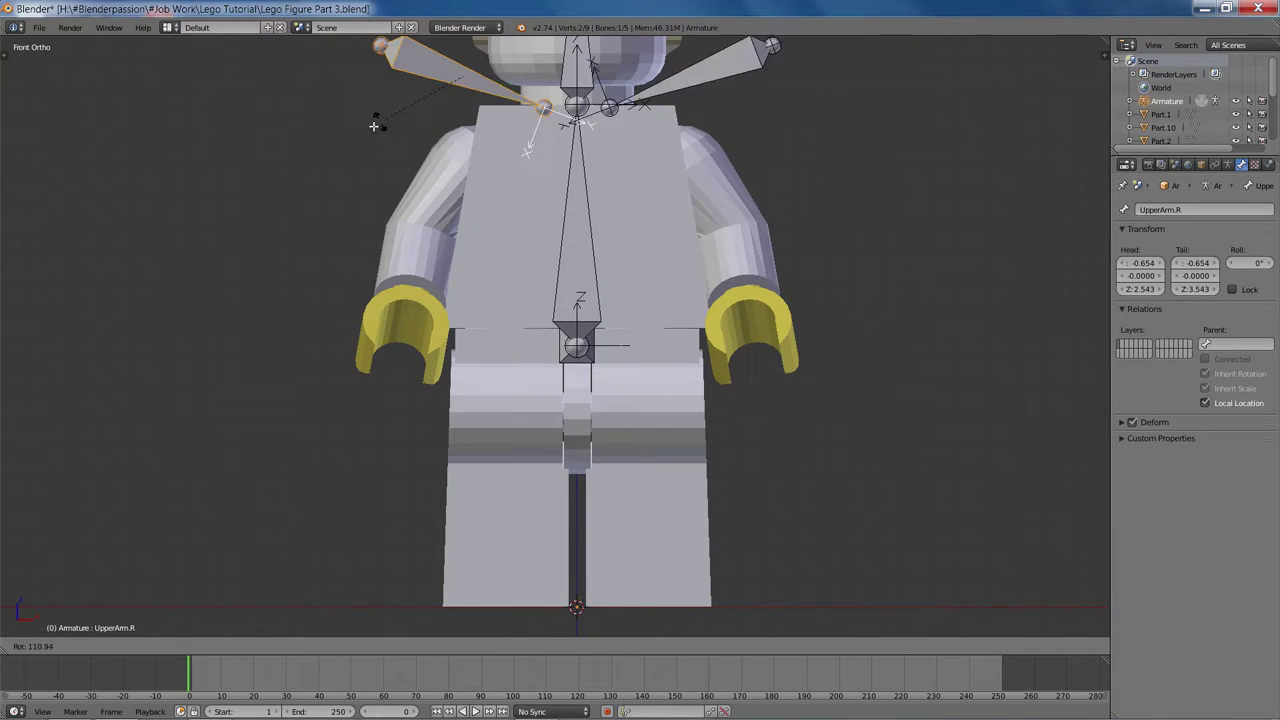
left_click(512, 622)
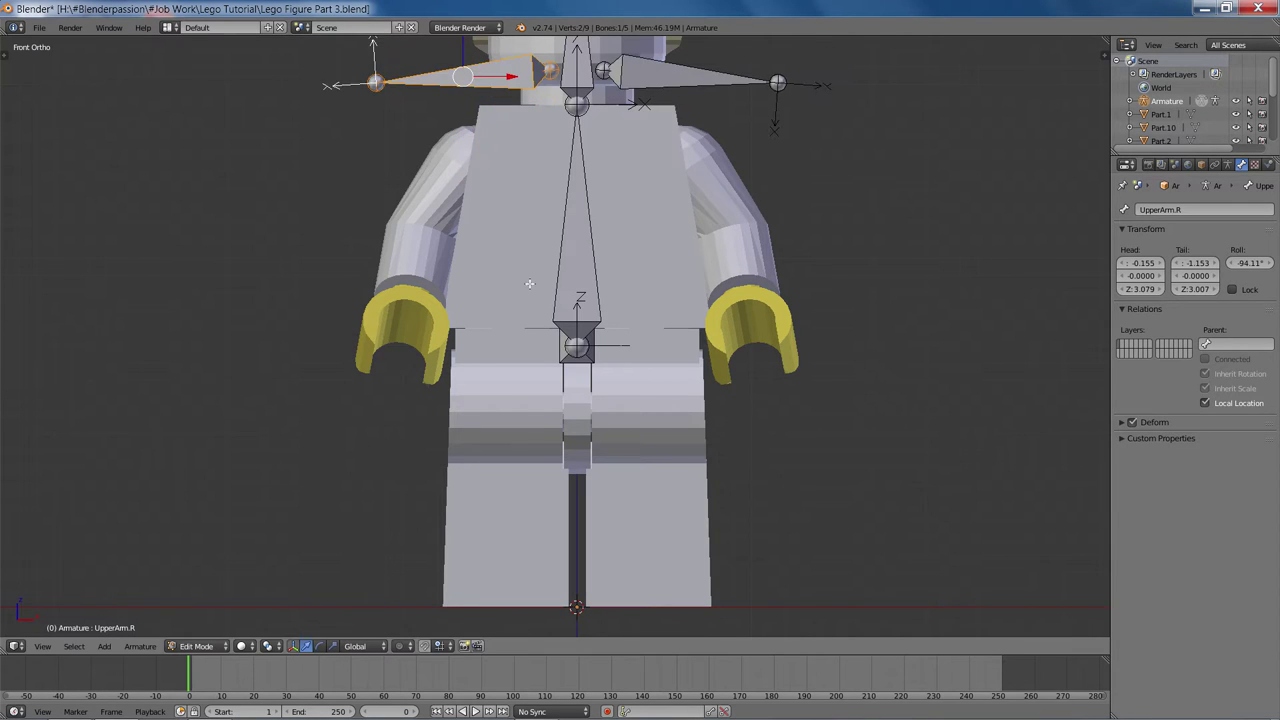
middle_click_drag(513, 141, 657, 440, "shift")
key("g")
left_click(635, 398)
Move UpperArm.R in wireframe display so its head sits at the shoulder joint, at about X -0.617, Z 2.505.
key("z")
scroll(608, 474, "up", 2)
scroll(656, 442, "up", 5)
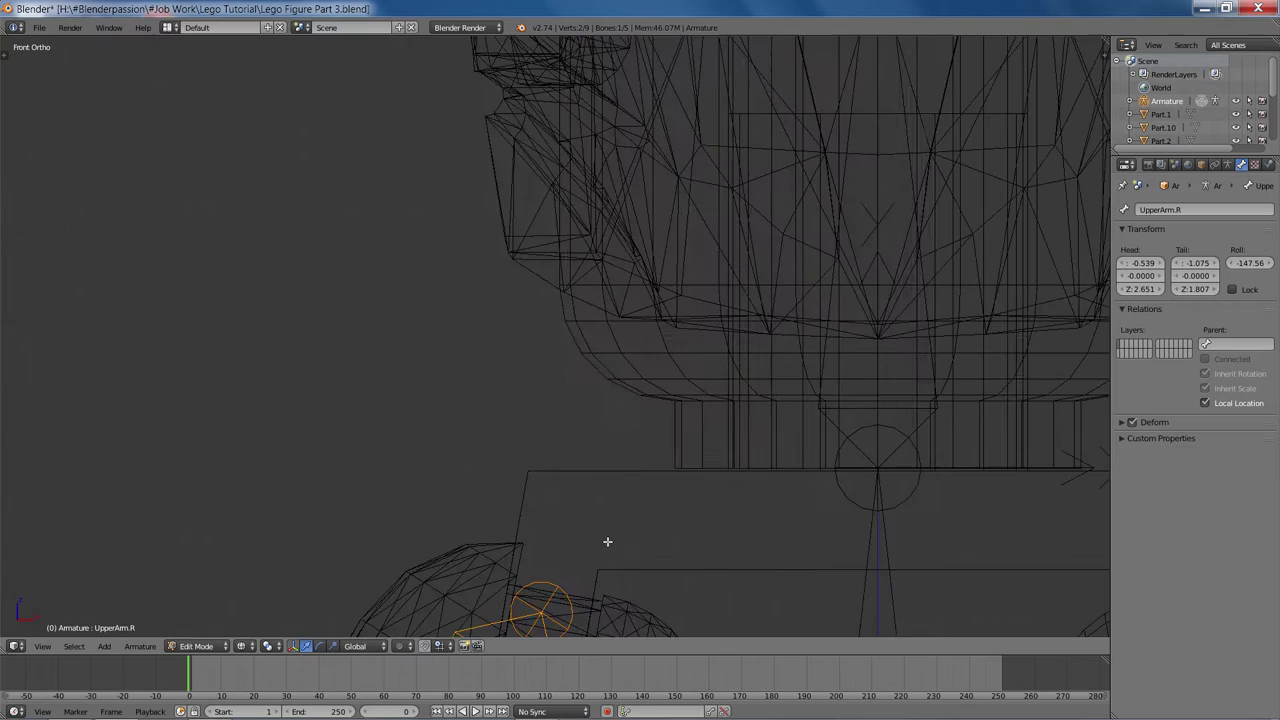
middle_click_drag(610, 530, 749, 173, "shift")
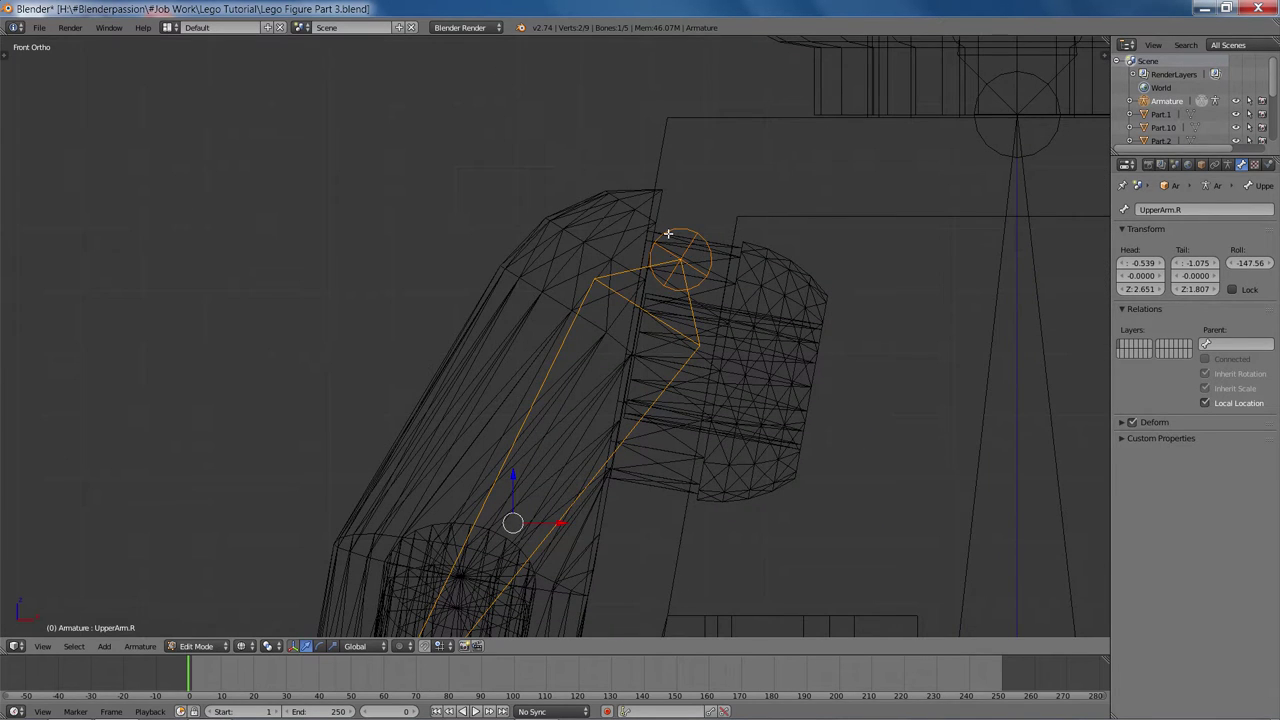
key("g")
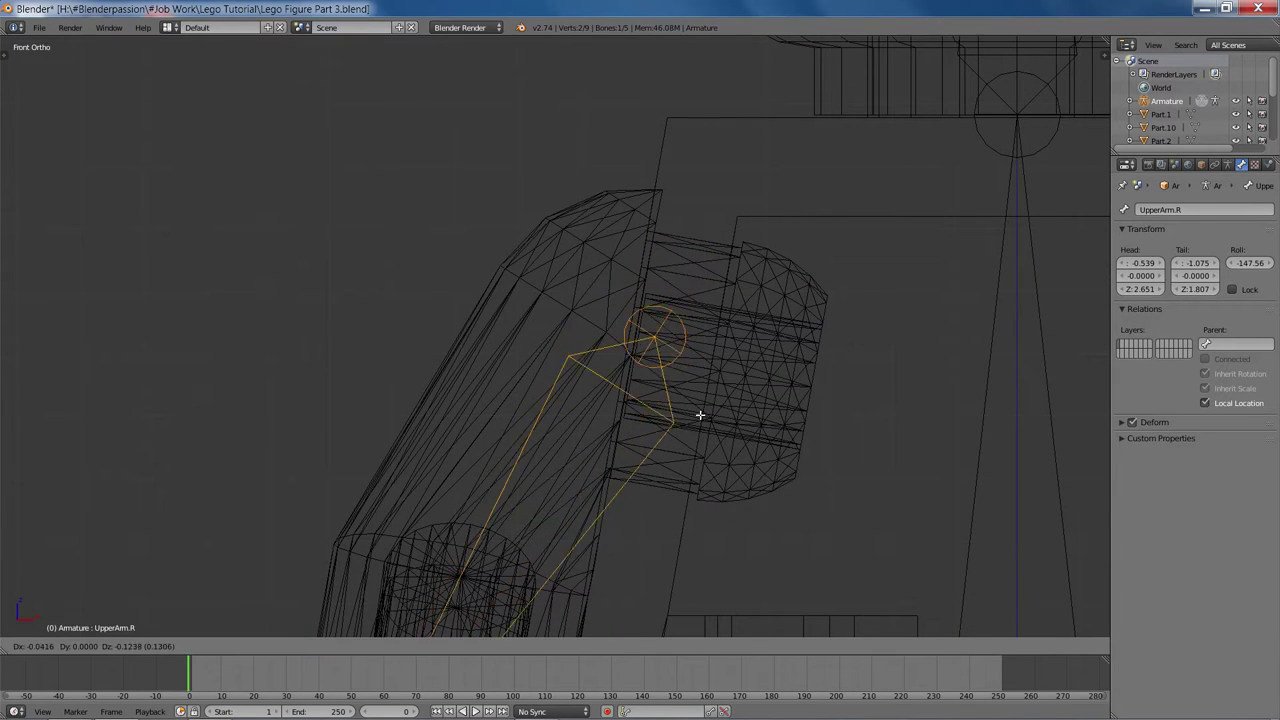
left_click(662, 408)
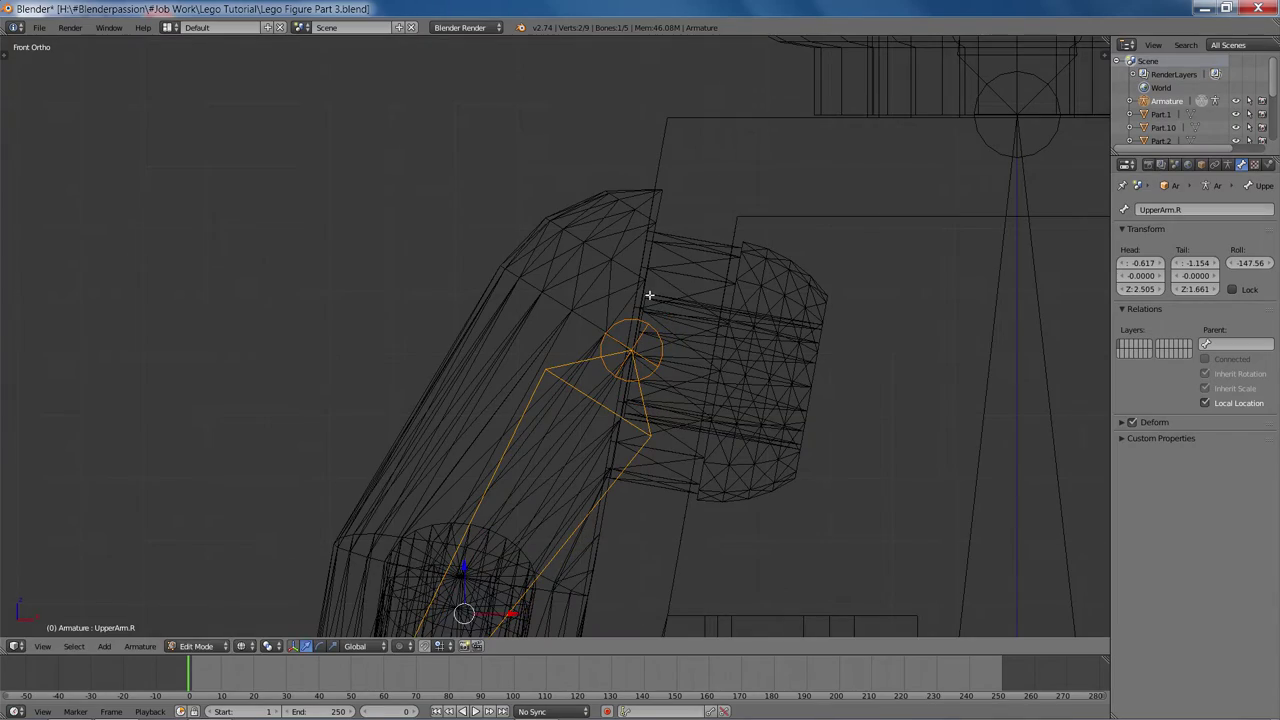
scroll(618, 374, "down", 4)
middle_click_drag(588, 380, 760, 360)
key("z")
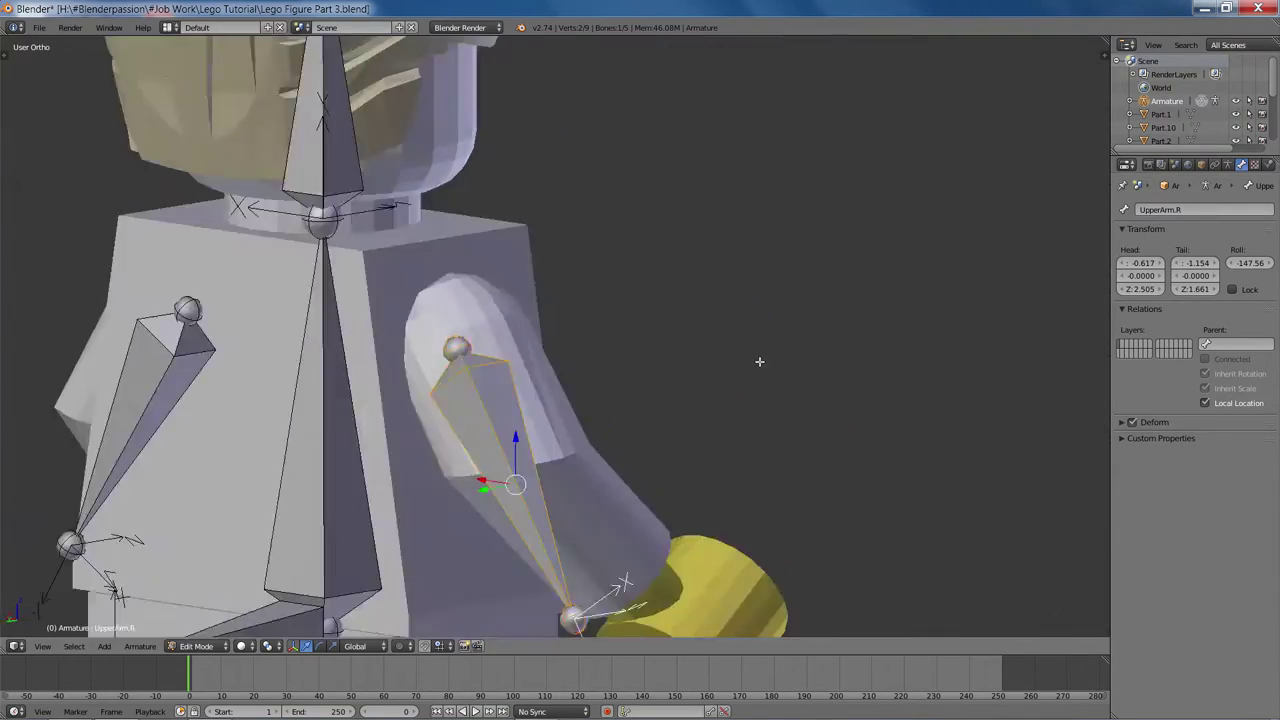
From the left side view, raise the upper-arm bones' mirrored tips to the elbow, at about Y -0.022, Z 2.146.
key("KP_1")
key("KP_3")
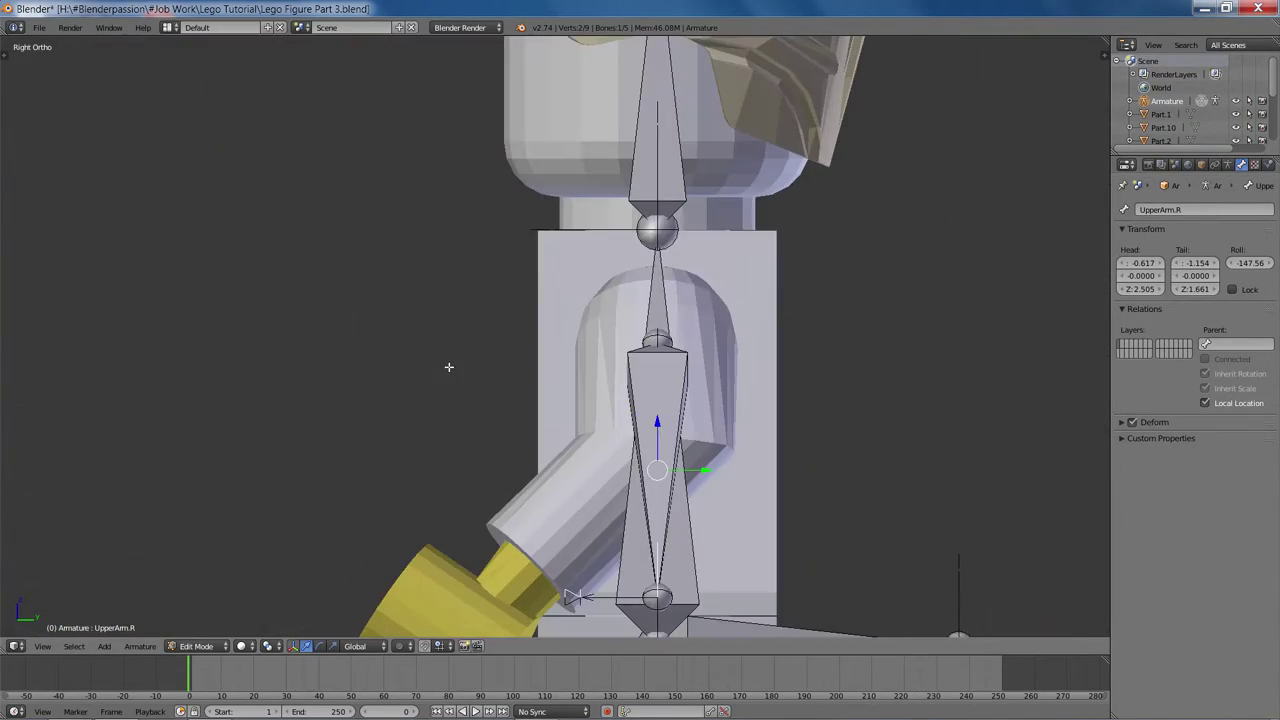
key("shift+KP_3")
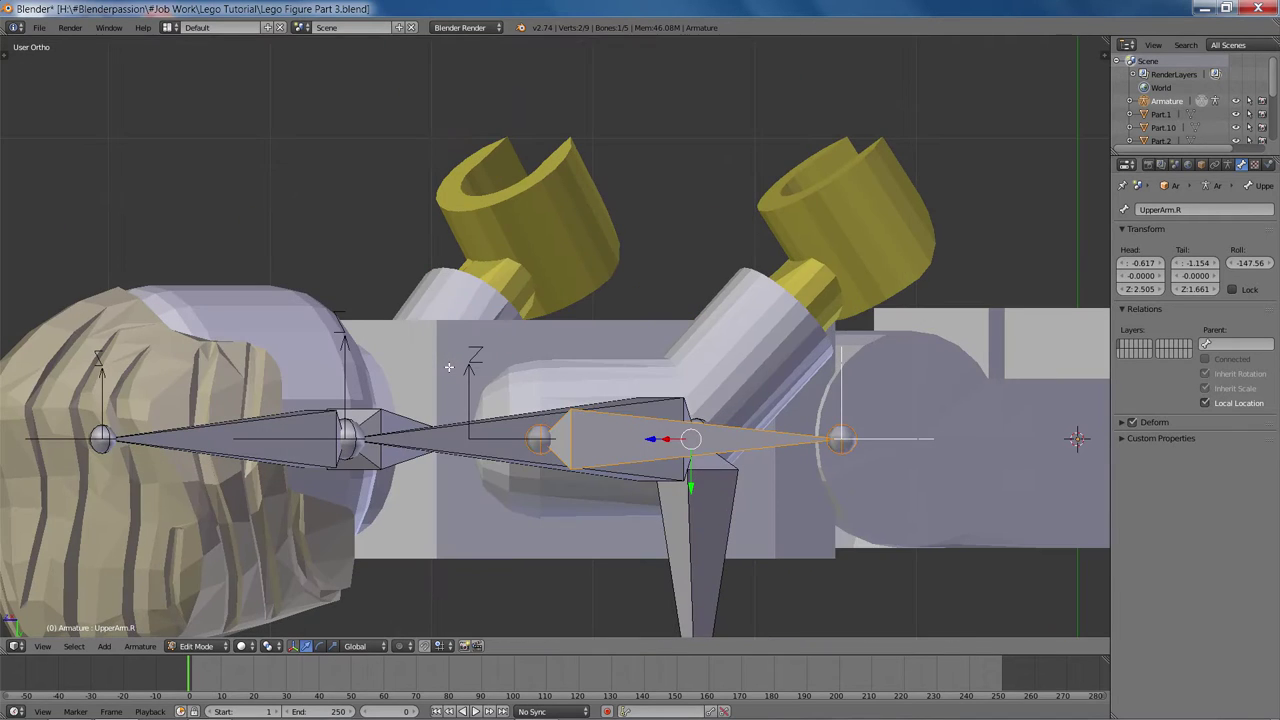
key("ctrl+KP_3")
key("z")
middle_click_drag(533, 356, 591, 283, "shift")
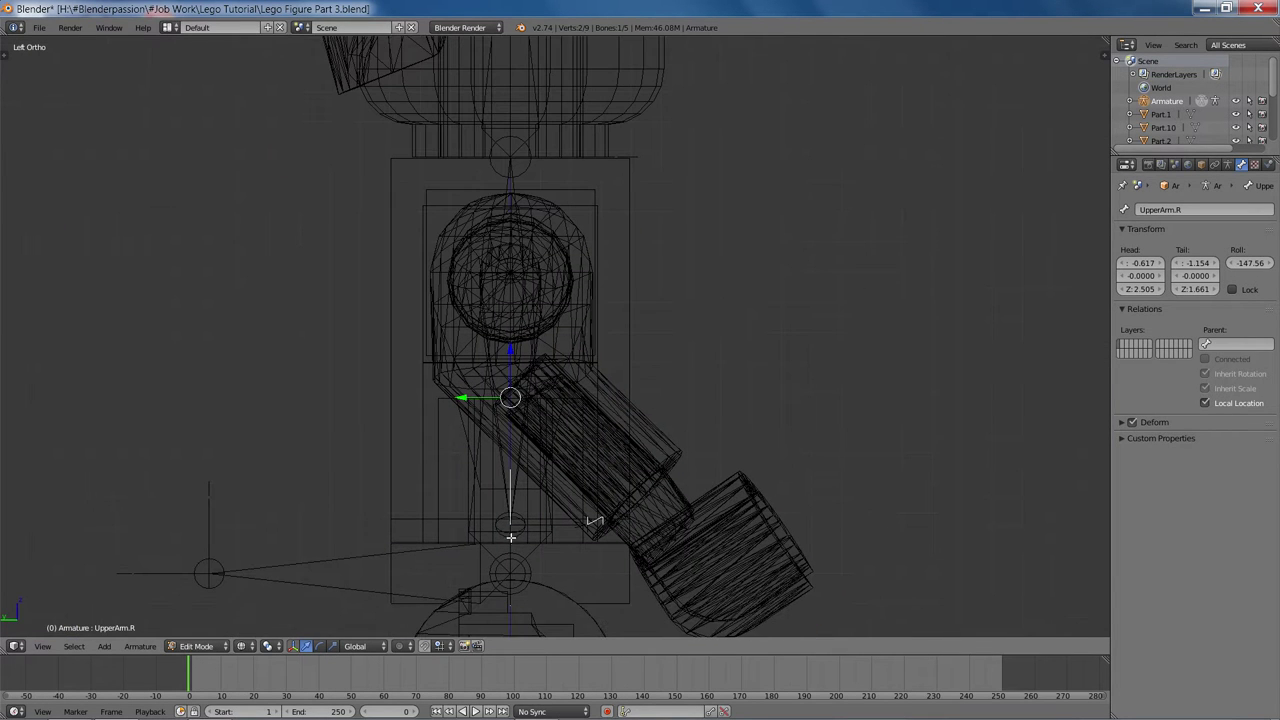
right_click(508, 531)
key("g")
left_click(511, 385)
key("z")
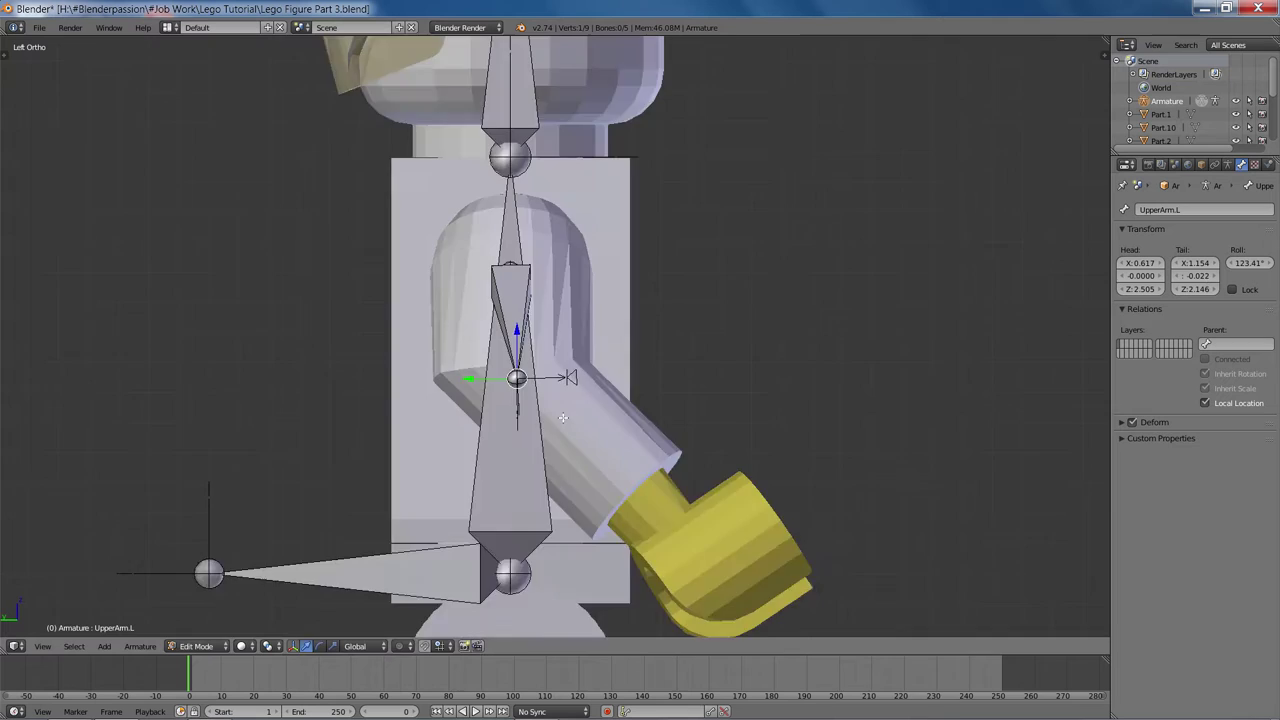
Fine-tune the upper-arm bones' elbow tips in the side view, to about Y -0.006, Z 2.166.
scroll(564, 418, "up", 5)
scroll(564, 408, "down", 4)
scroll(577, 352, "down", 3)
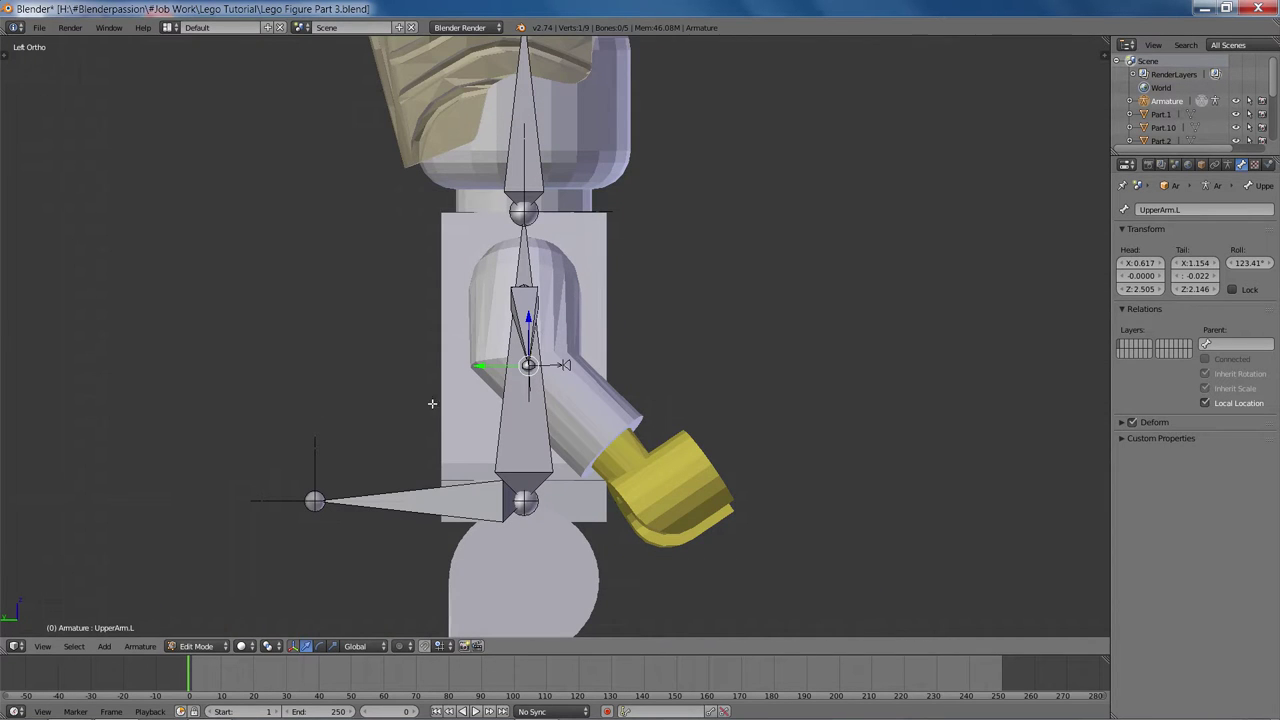
key("z")
scroll(606, 434, "up", 5)
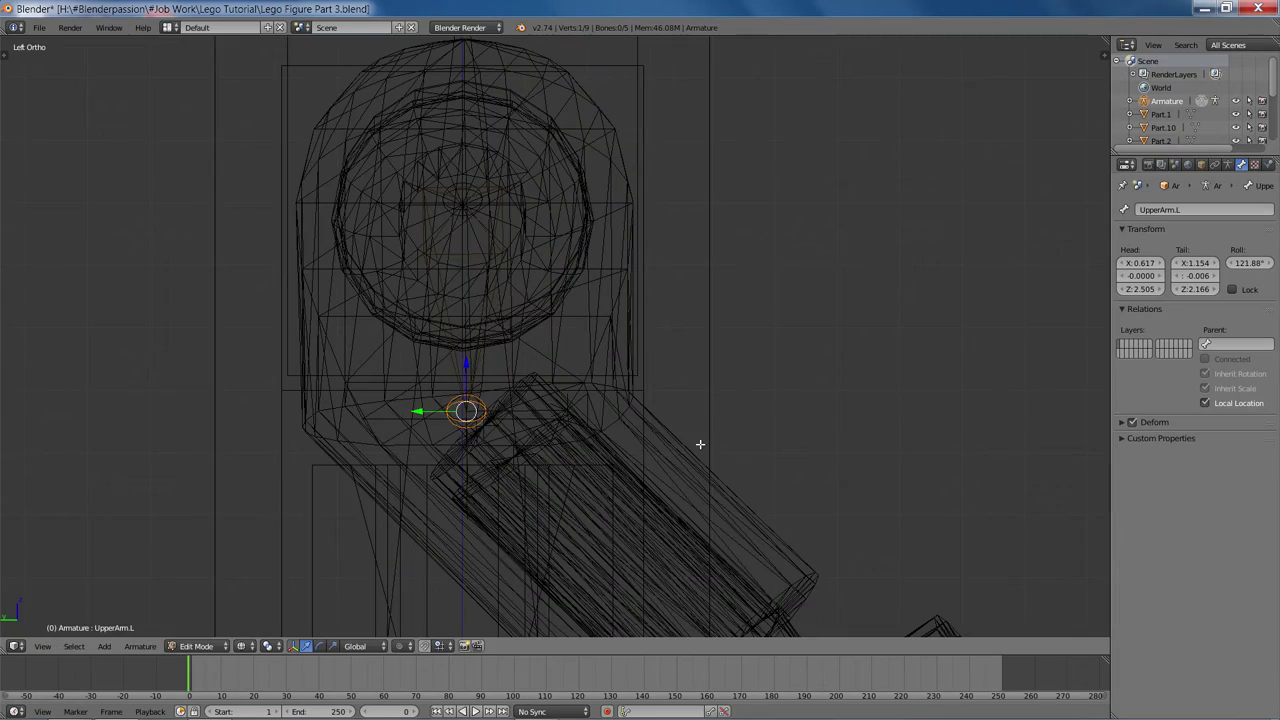
From the front, move UpperArm.R's tip inward to the elbow centre, at about X -0.871, Z 2.170.
middle_click_drag(700, 444, 609, 471)
key("z")
scroll(580, 455, "up", 3)
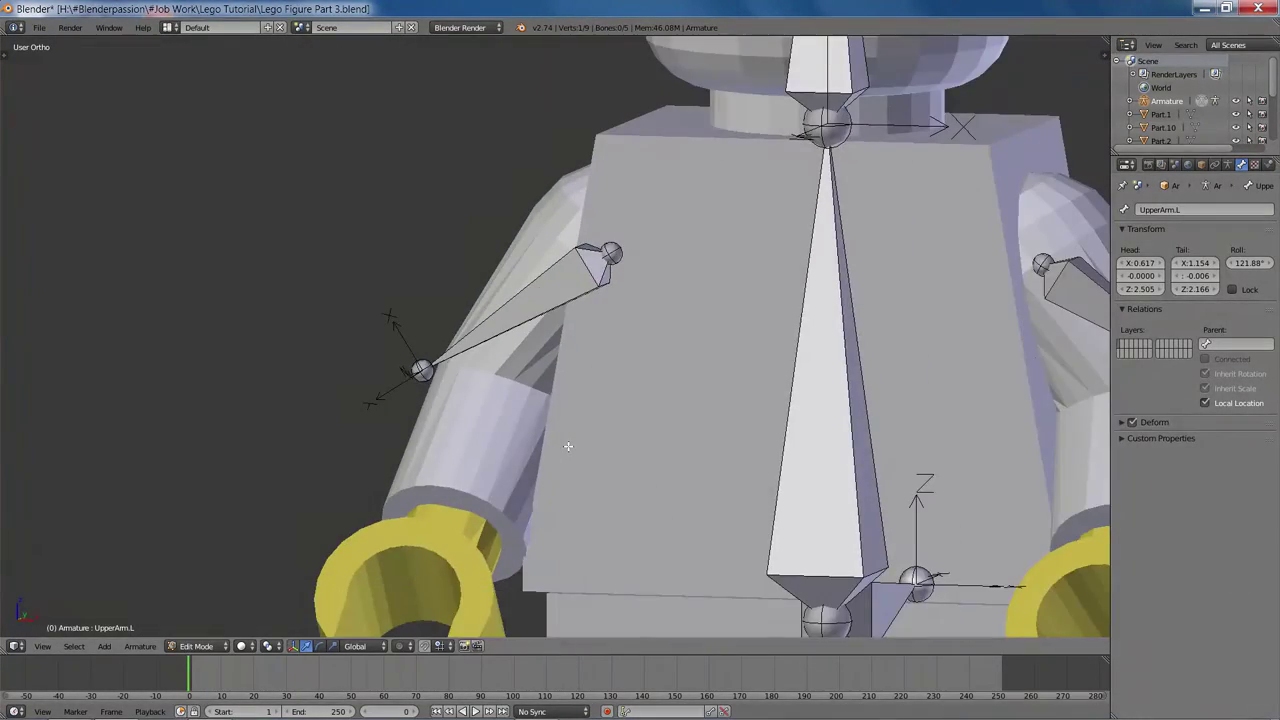
key("KP_1")
key("g")
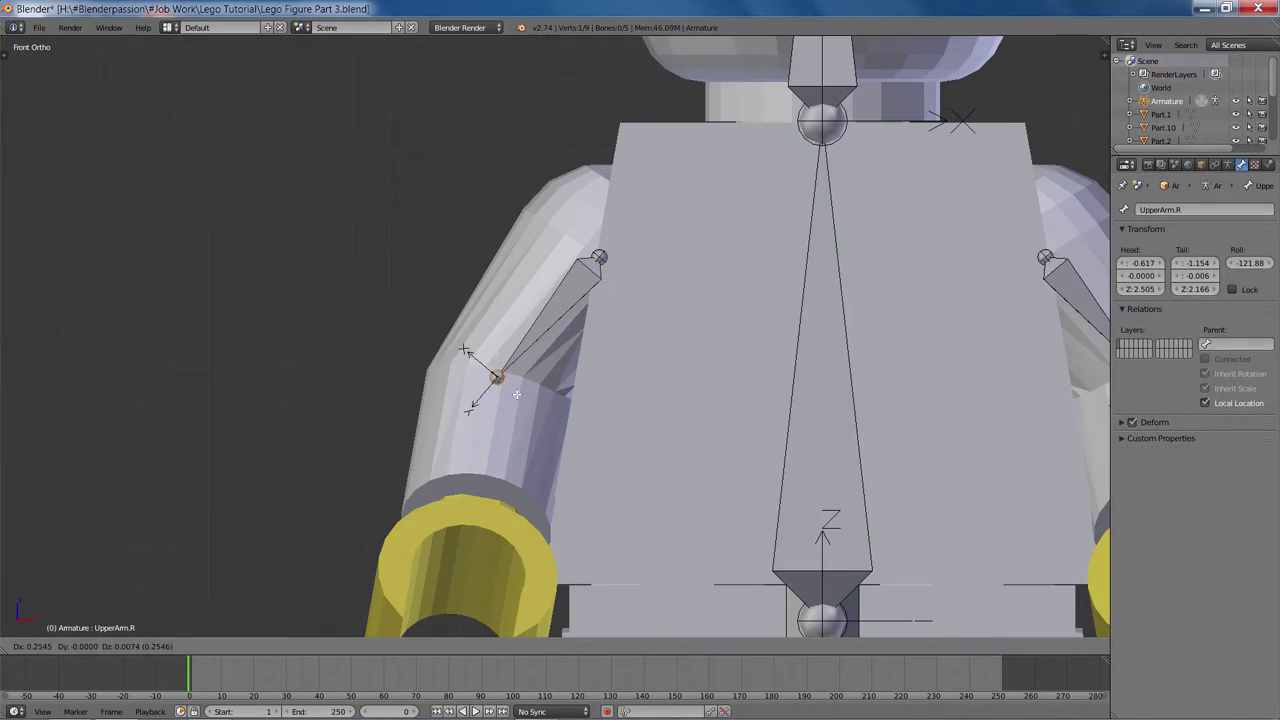
left_click(586, 431)
From the left side view, extrude mirrored bones from the elbow tips along the forearms to the hands, ending at about Y -0.823, Z 1.358.
middle_click_drag(586, 431, 519, 296, "shift")
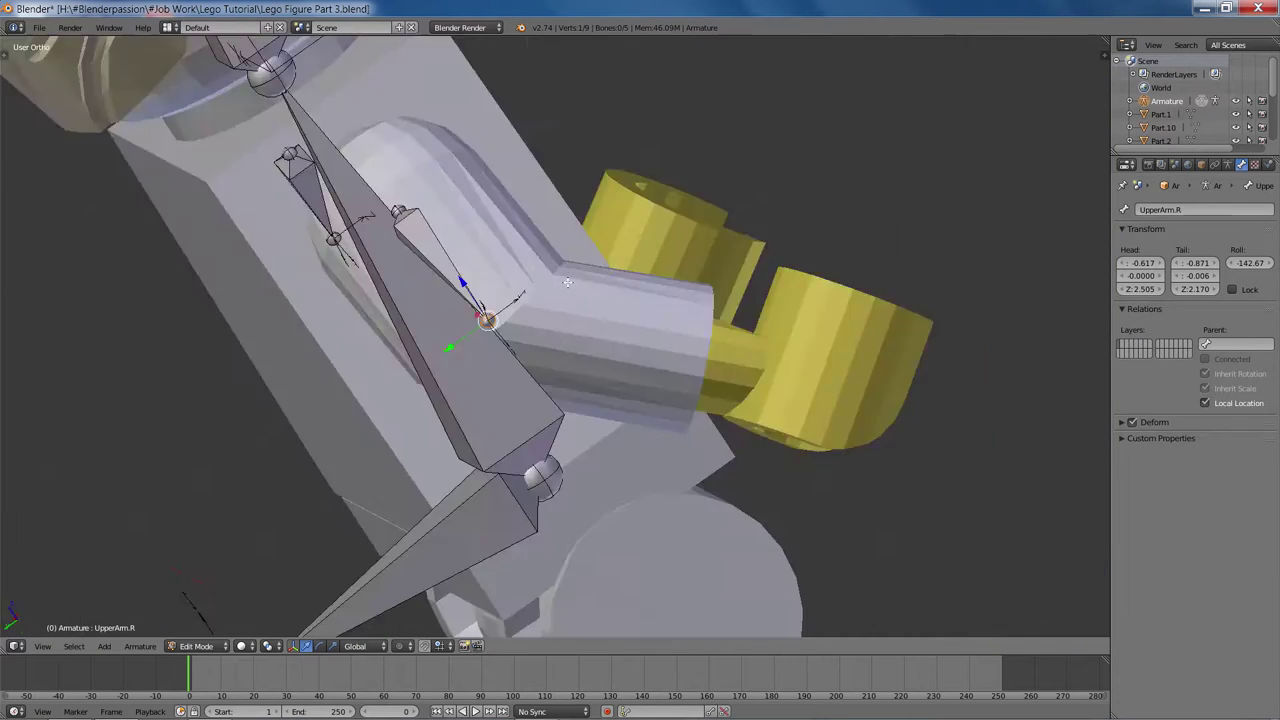
key("ctrl+KP_3")
scroll(519, 296, "up", 1)
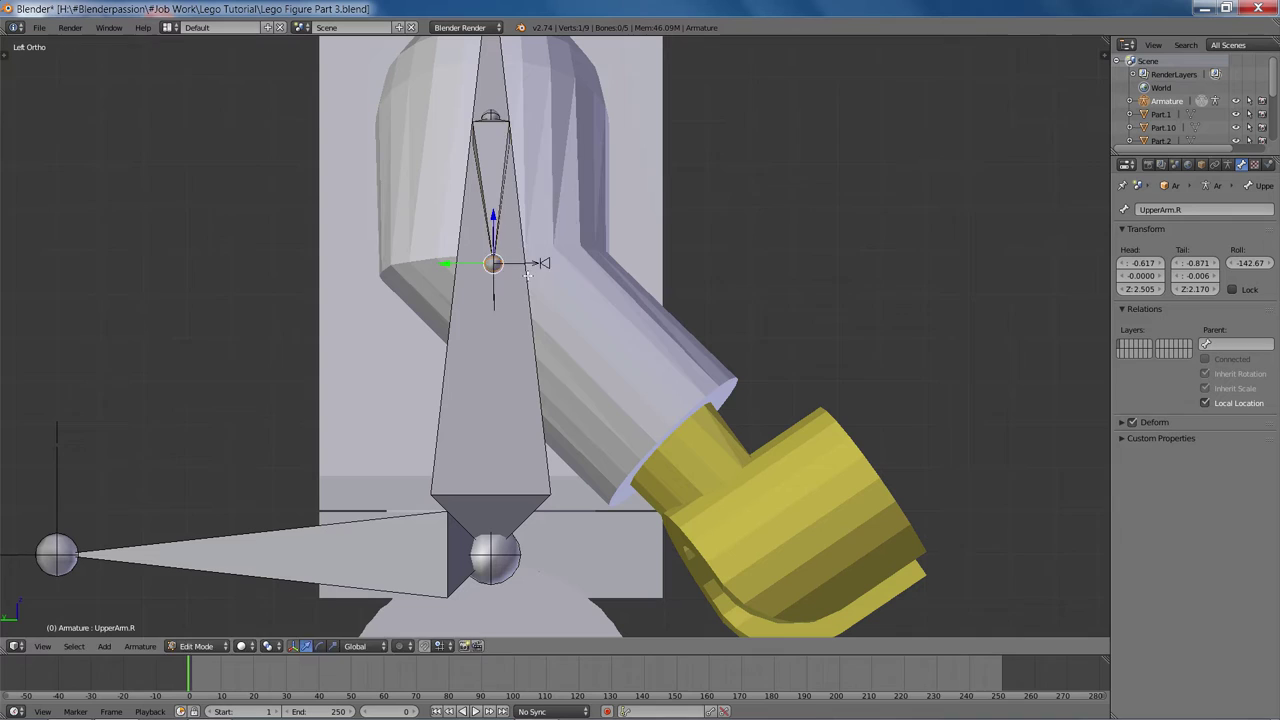
key("g")
key("Escape")
scroll(509, 274, "down", 3)
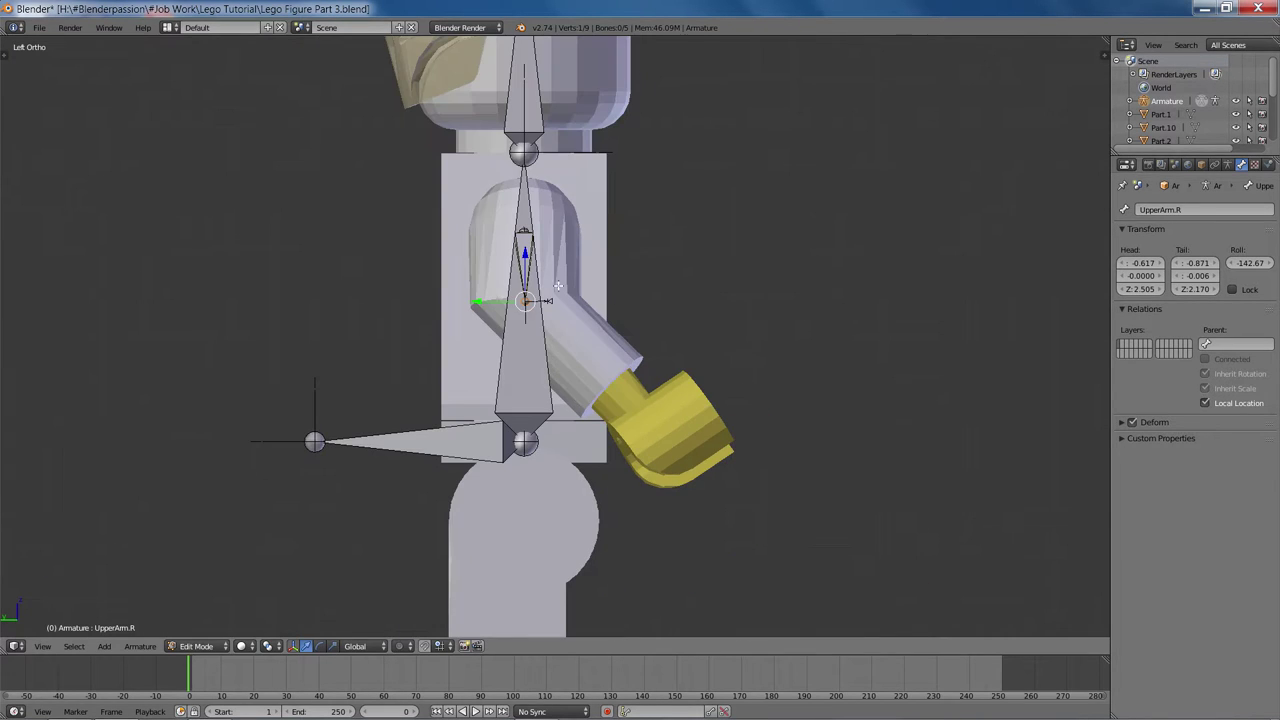
key("g")
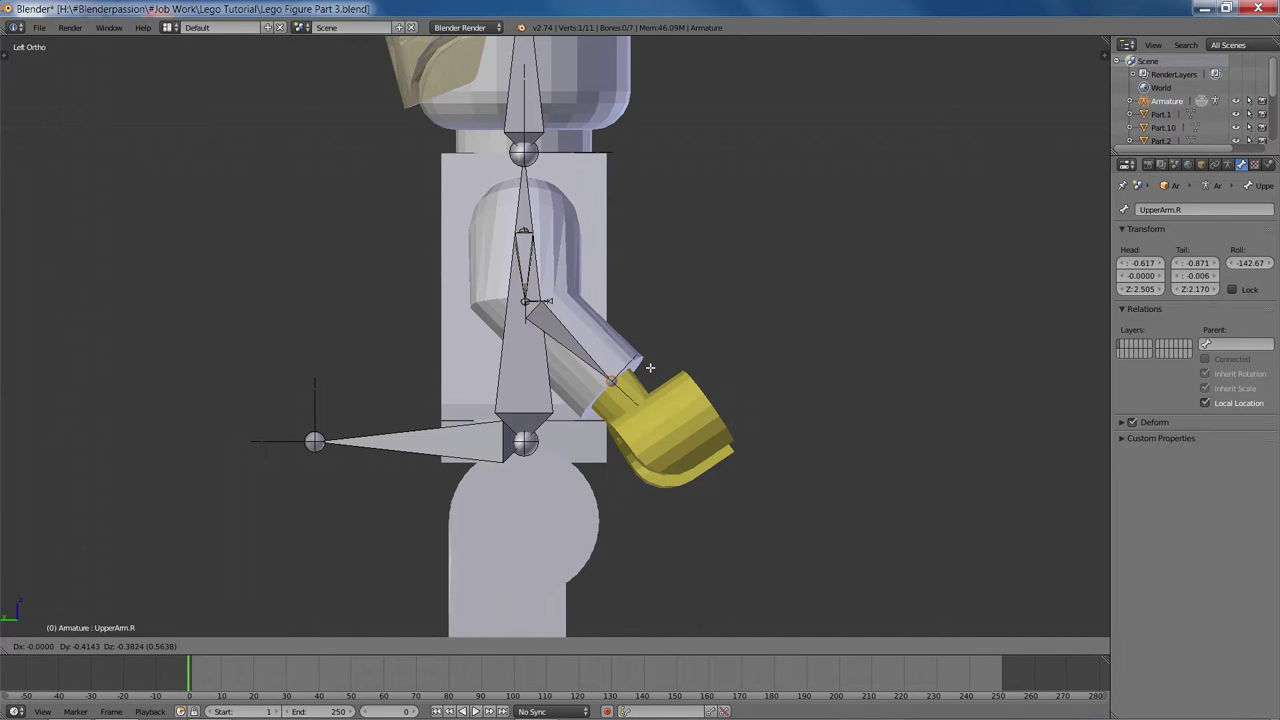
left_click(650, 368)
scroll(650, 368, "up", 5)
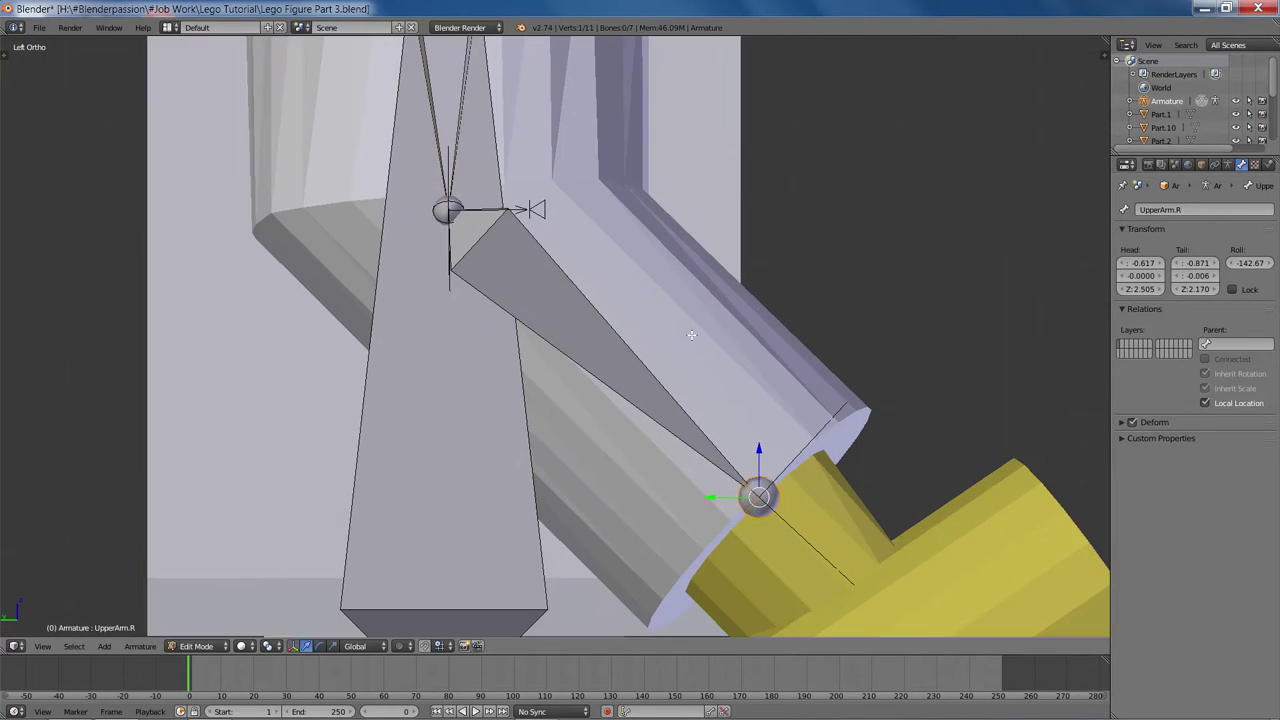
scroll(706, 371, "down", 4)
key("g")
left_click(811, 466)
Subdivide the newly extruded lower-arm bone into separate forearm and hand bones.
key("w")
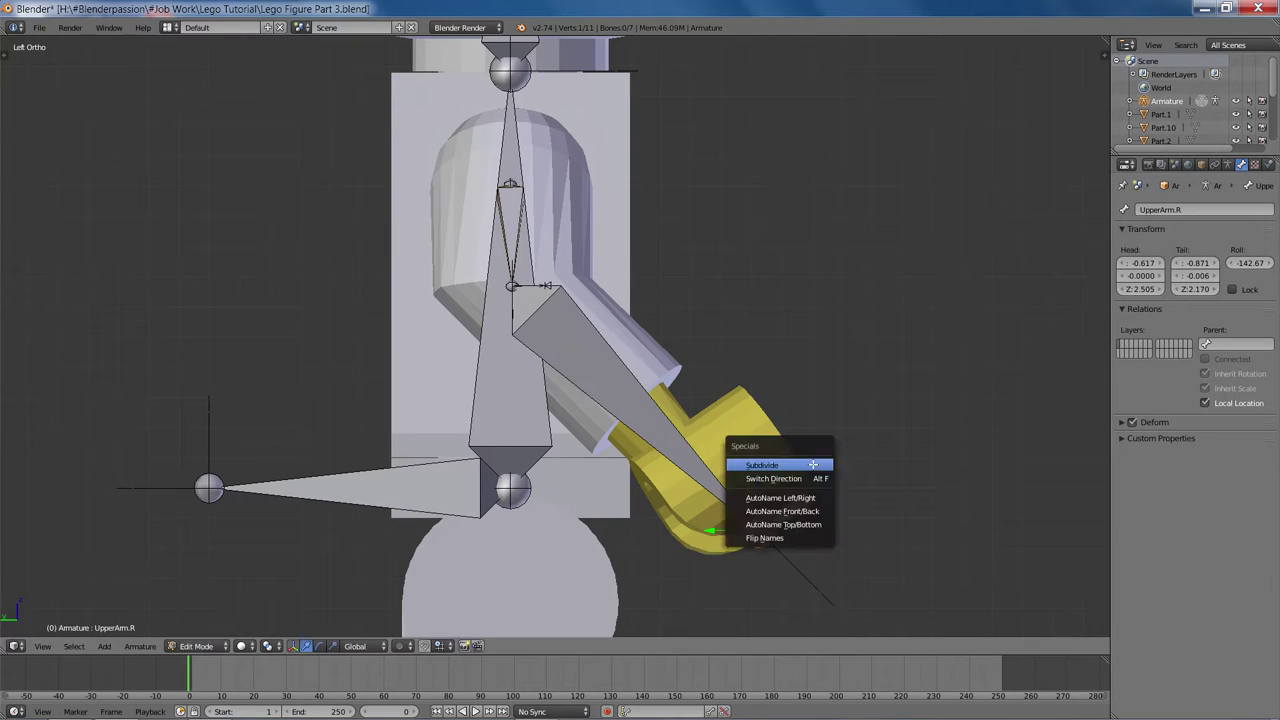
left_click(813, 465)
right_click(600, 395)
key("w")
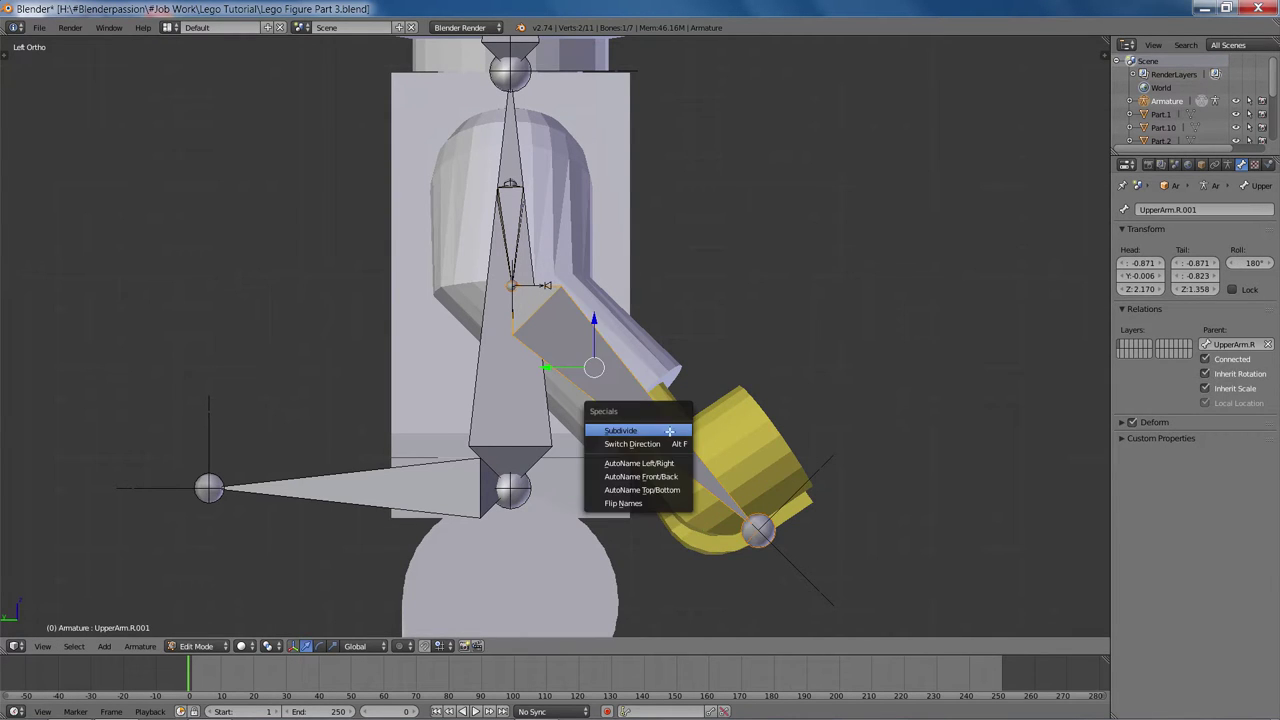
left_click(614, 431)
Move the joint between the forearm and hand bones to the wrist, at about X -0.969, Y -0.406, Z 1.768.
right_click(638, 411)
key("g")
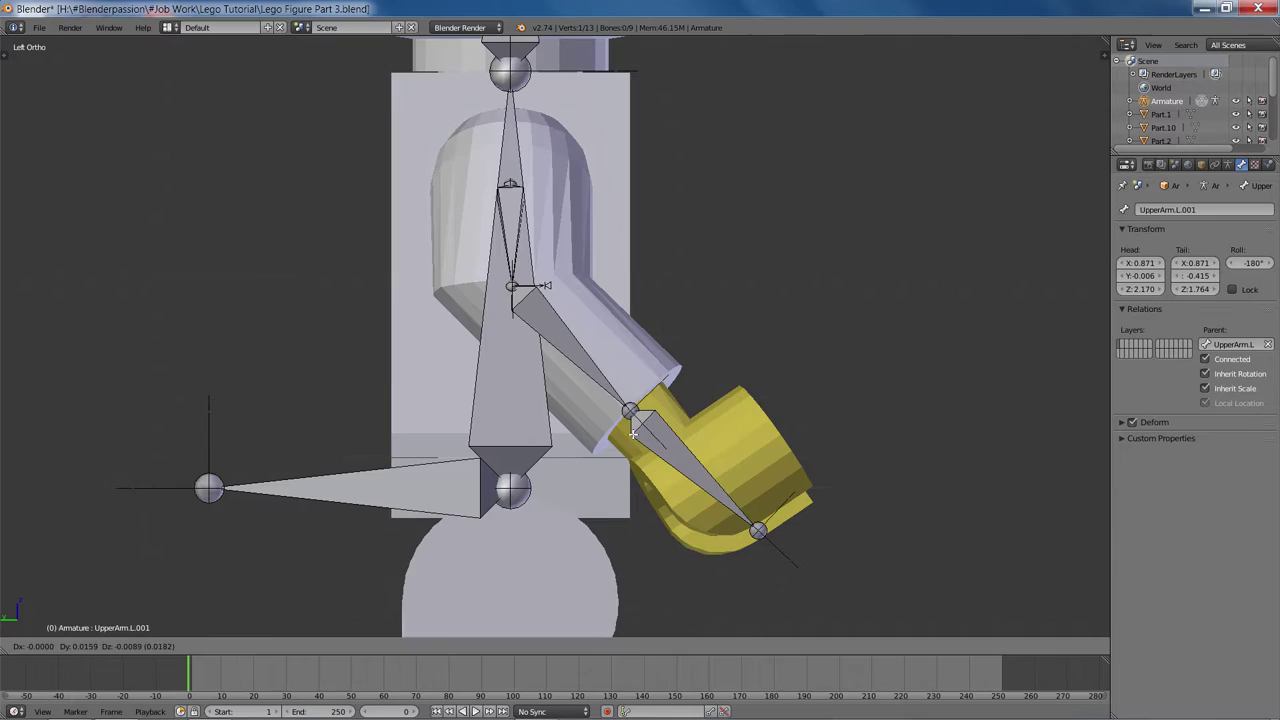
left_click(633, 413)
middle_click_drag(713, 408, 790, 376)
right_click(522, 412)
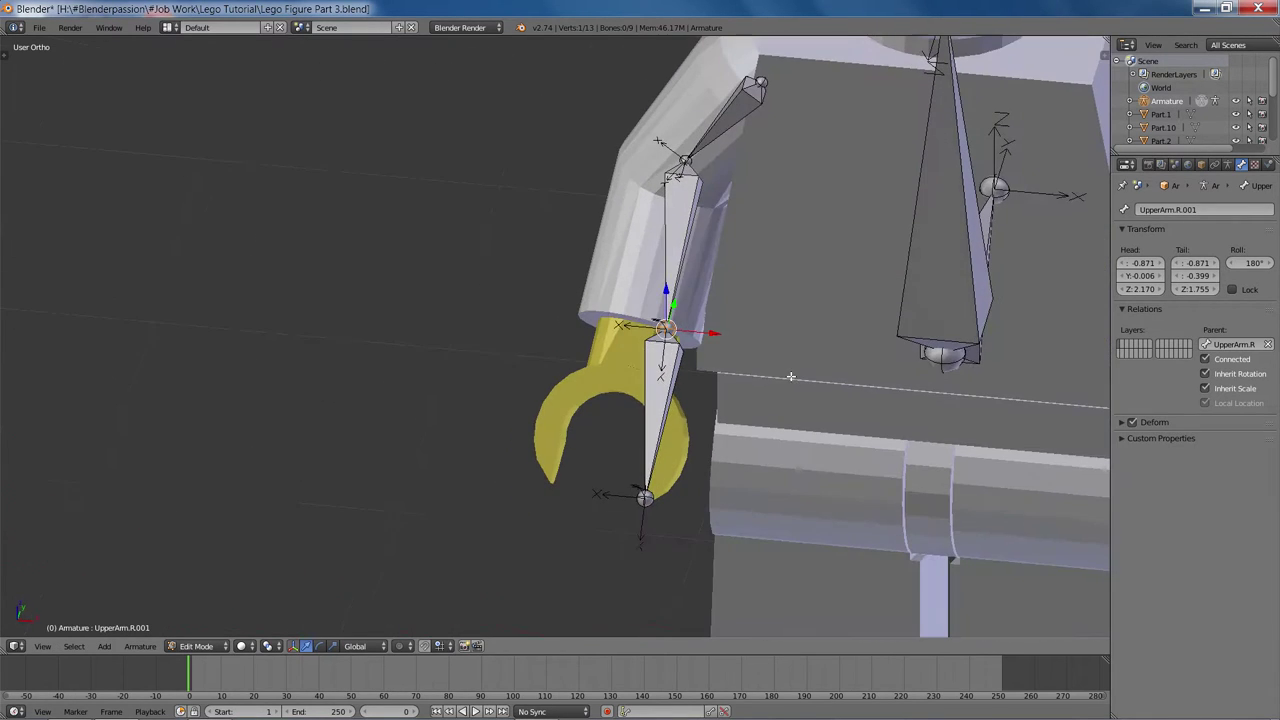
key("g")
left_click(745, 373)
Move the right hand bone's tip to the middle of the grip, at about X -1.030, Y -0.844, Z 1.366.
right_click(641, 496)
key("g")
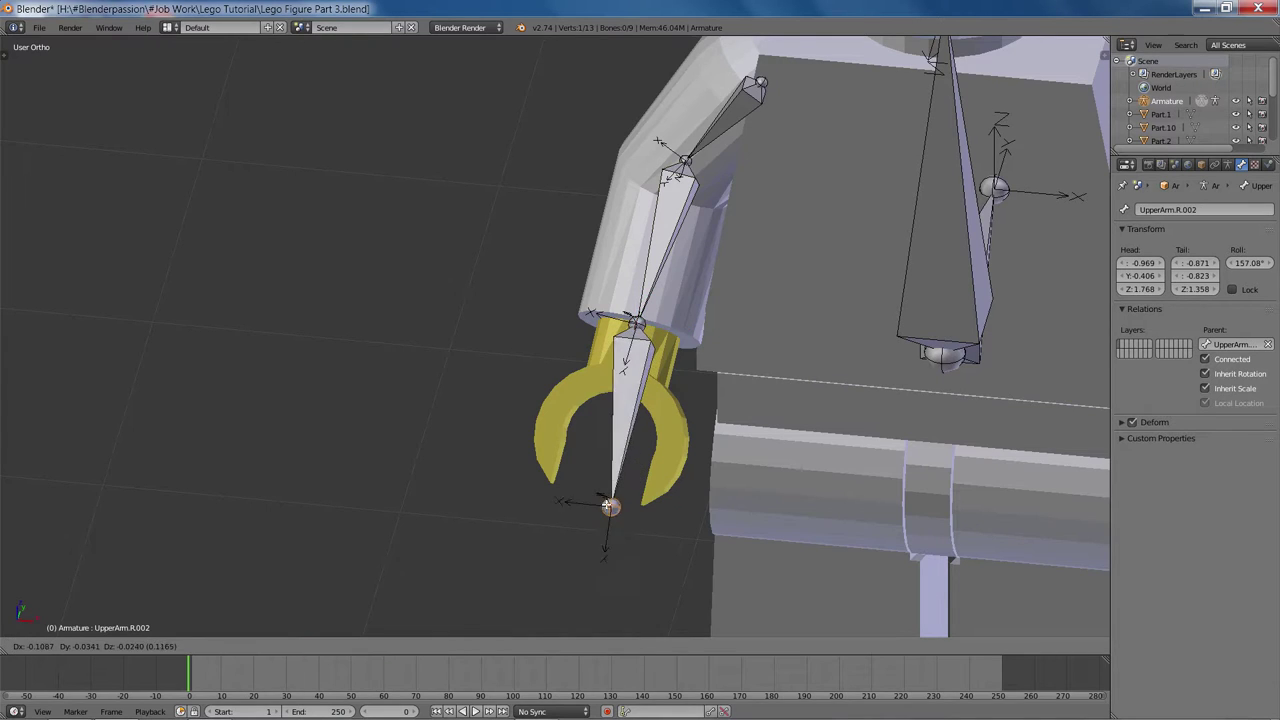
left_click(597, 470)
Adjust the right hand bone's roll to about 188.36° so its axes align with the hand.
middle_click_drag(773, 307, 716, 330, "shift")
scroll(651, 451, "up", 3)
middle_click_drag(707, 276, 511, 441)
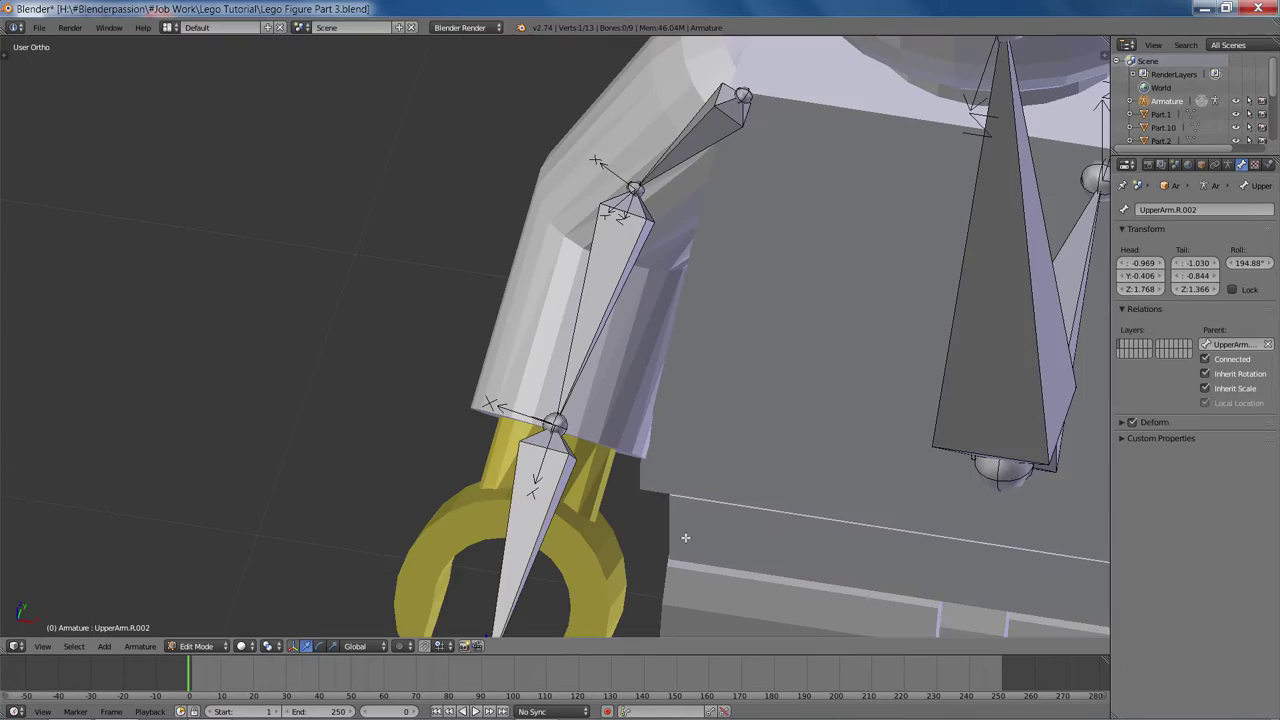
middle_click_drag(685, 537, 633, 512)
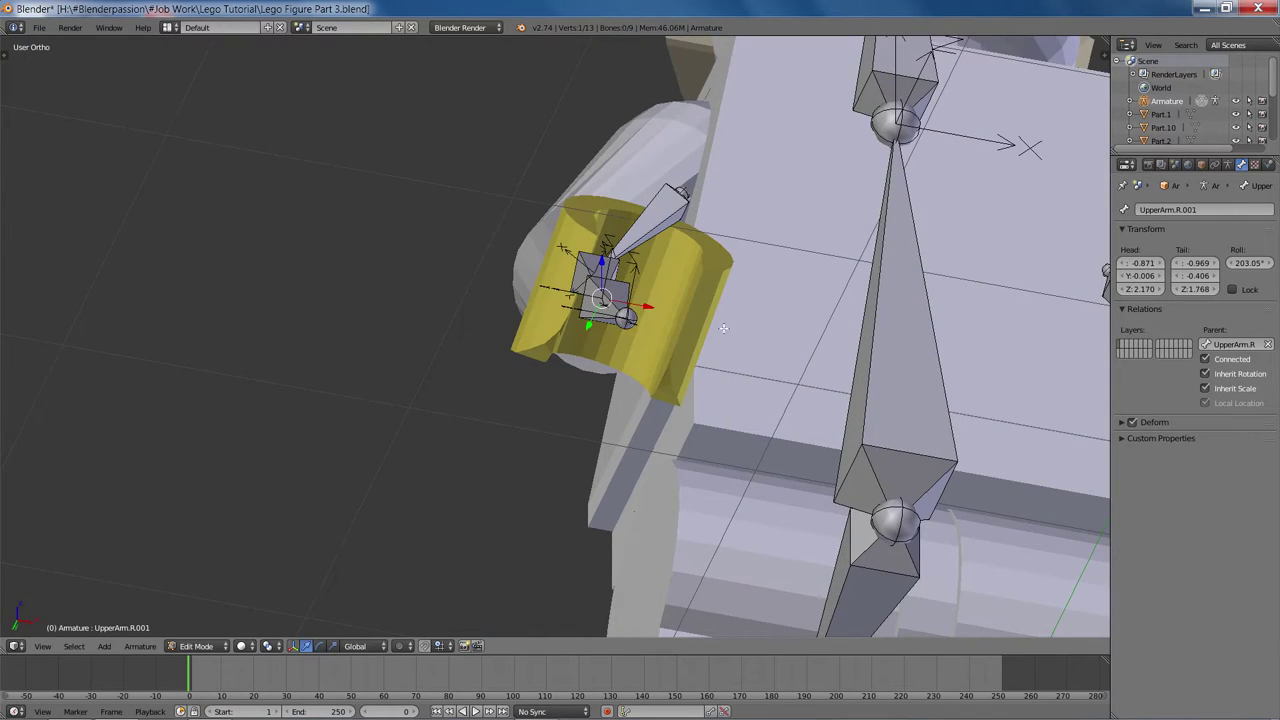
scroll(723, 328, "down", 1)
middle_click_drag(723, 328, 689, 318)
right_click(555, 315)
mouse_move(650, 403)
middle_mouse_down()
mouse_move(651, 417)
mouse_move(661, 409)
middle_mouse_up()
scroll(733, 427, "up", 2)
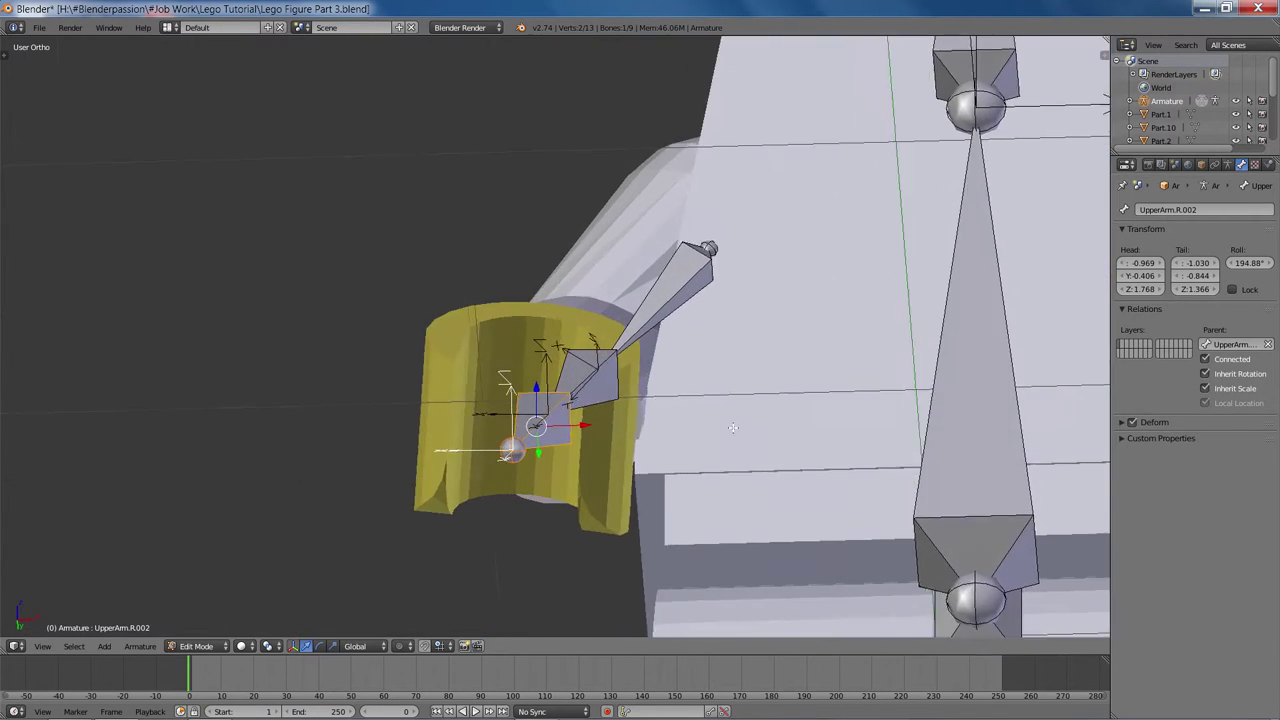
middle_click_drag(733, 427, 639, 453)
middle_click_drag(562, 425, 653, 396)
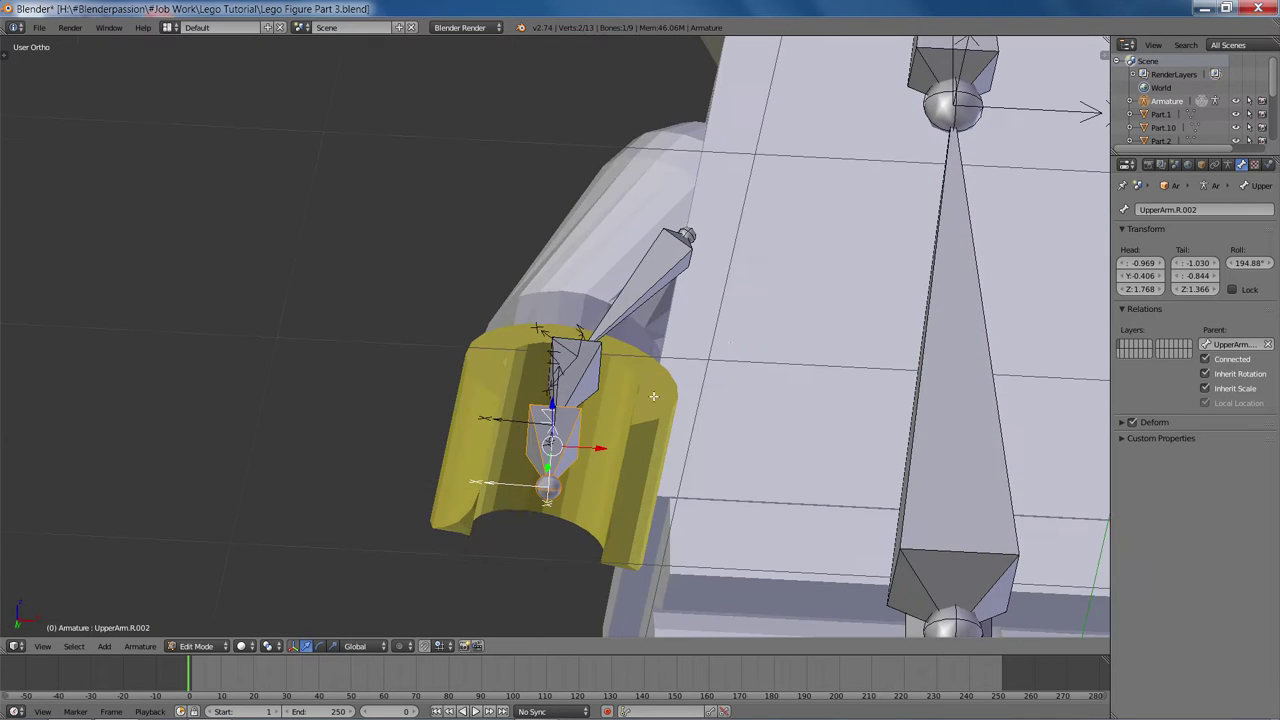
key("ctrl+r")
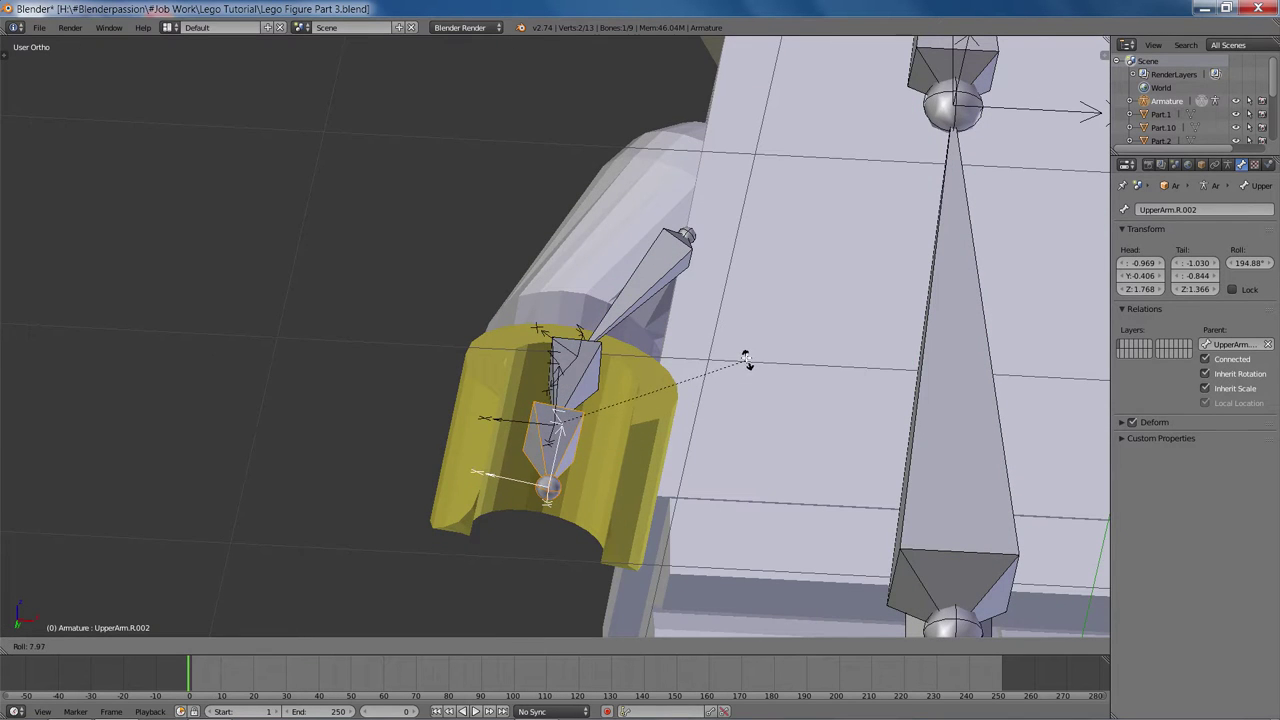
left_click(735, 360)
Adjust the right forearm bone's roll to about 193.27° to match the forearm's orientation.
middle_click_drag(735, 360, 600, 385)
right_click(599, 385)
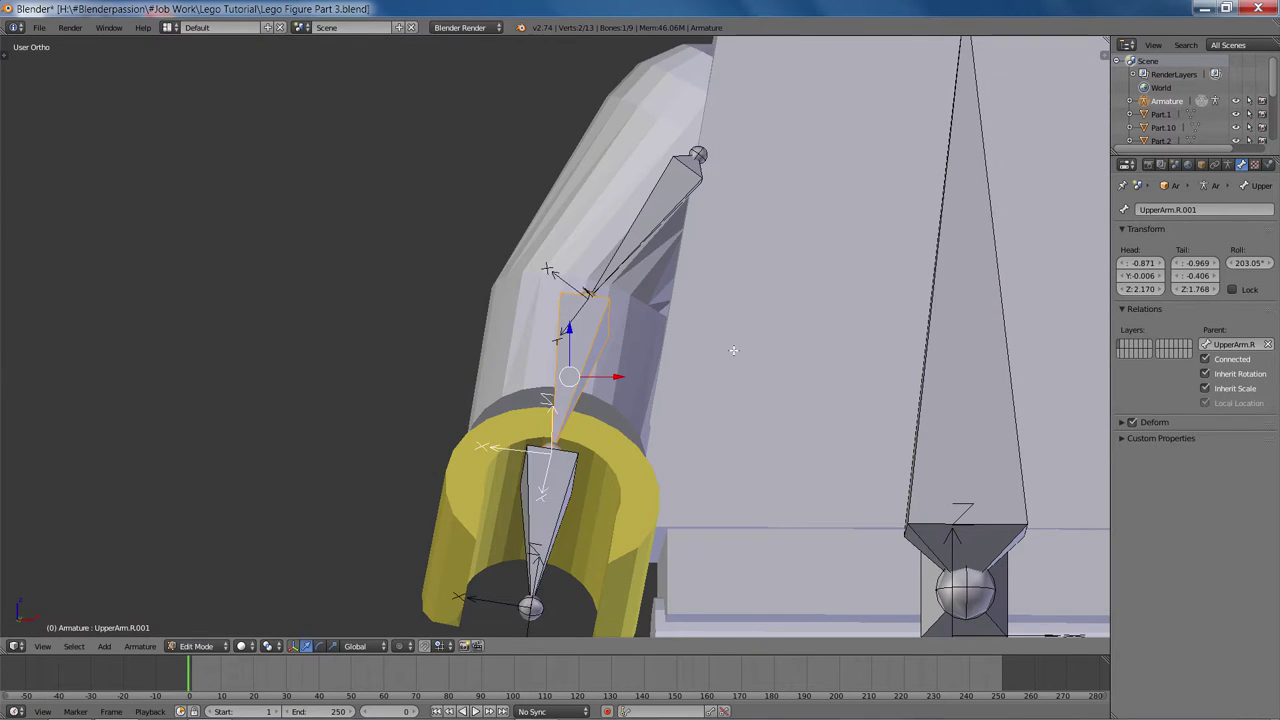
key("ctrl+r")
left_click(755, 382)
Rename the right forearm bone ForeArm.R and the left forearm bone ForeArm.L.
right_click(650, 228)
middle_click_drag(652, 230, 664, 312)
scroll(836, 329, "down", 2)
scroll(690, 312, "down", 3)
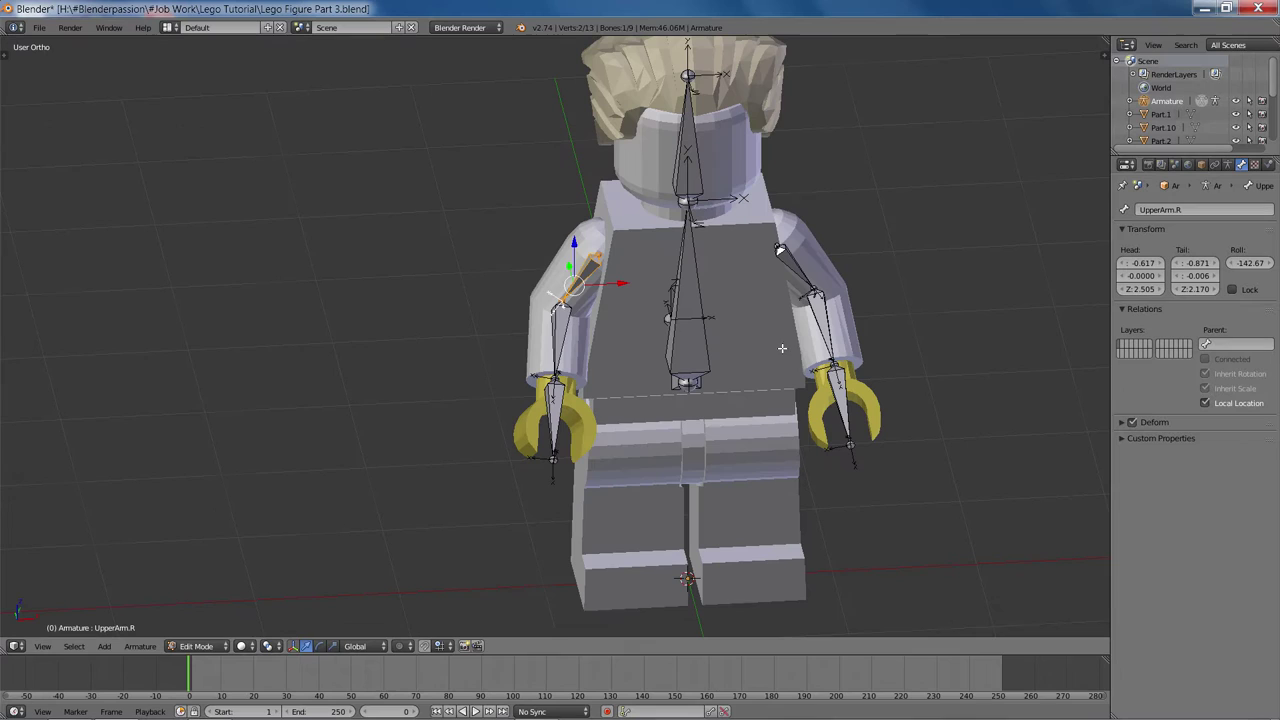
right_click(559, 341)
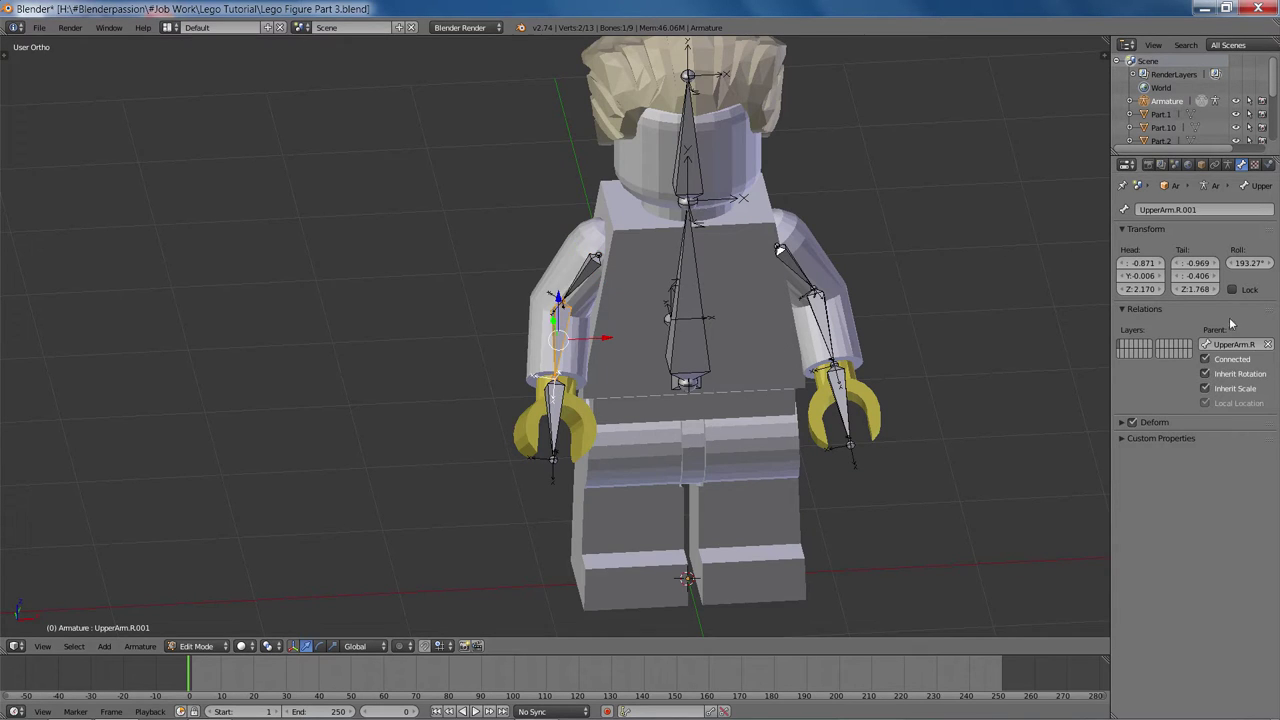
left_click(1190, 210)
type("ForeArm.R")
key("Return")
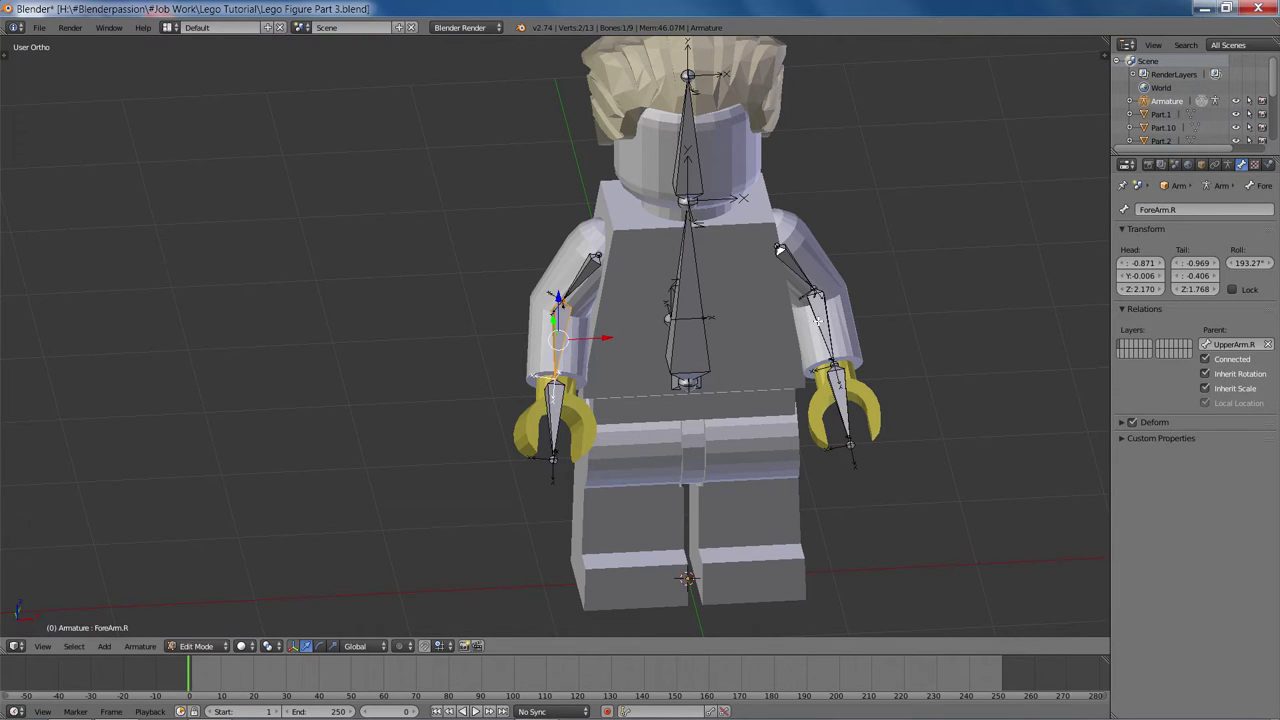
right_click(818, 320)
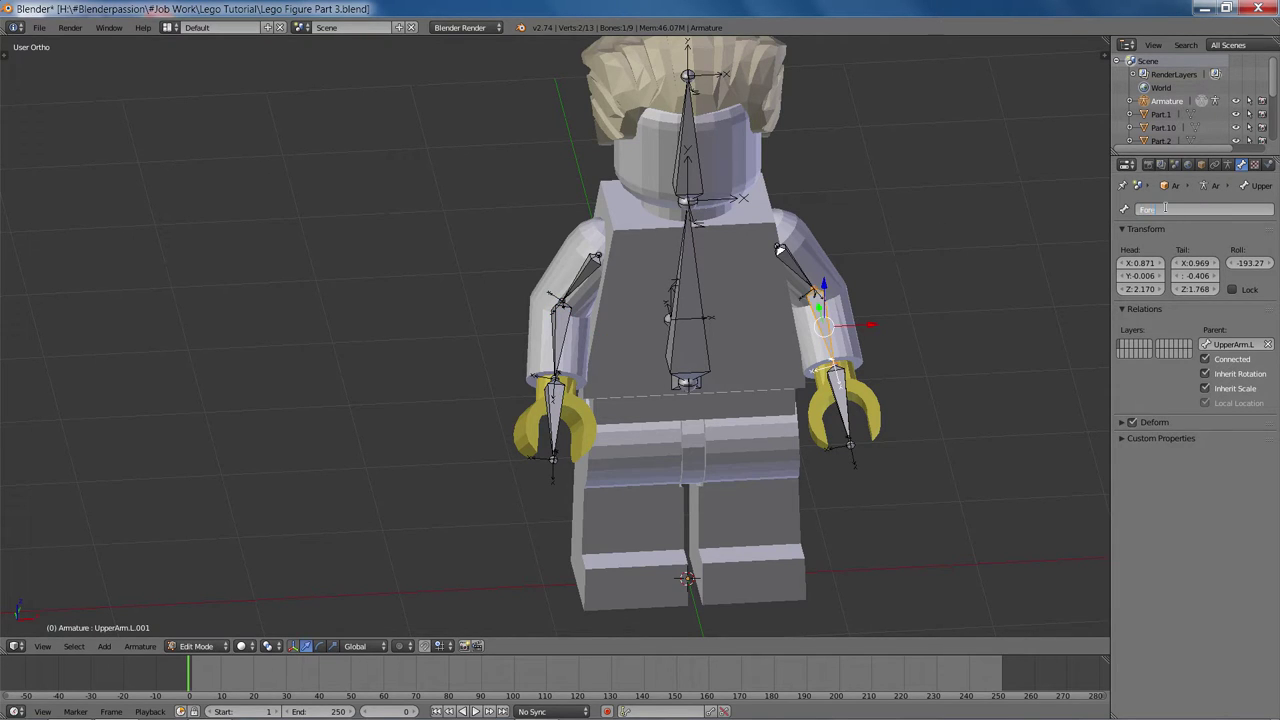
key("Return")
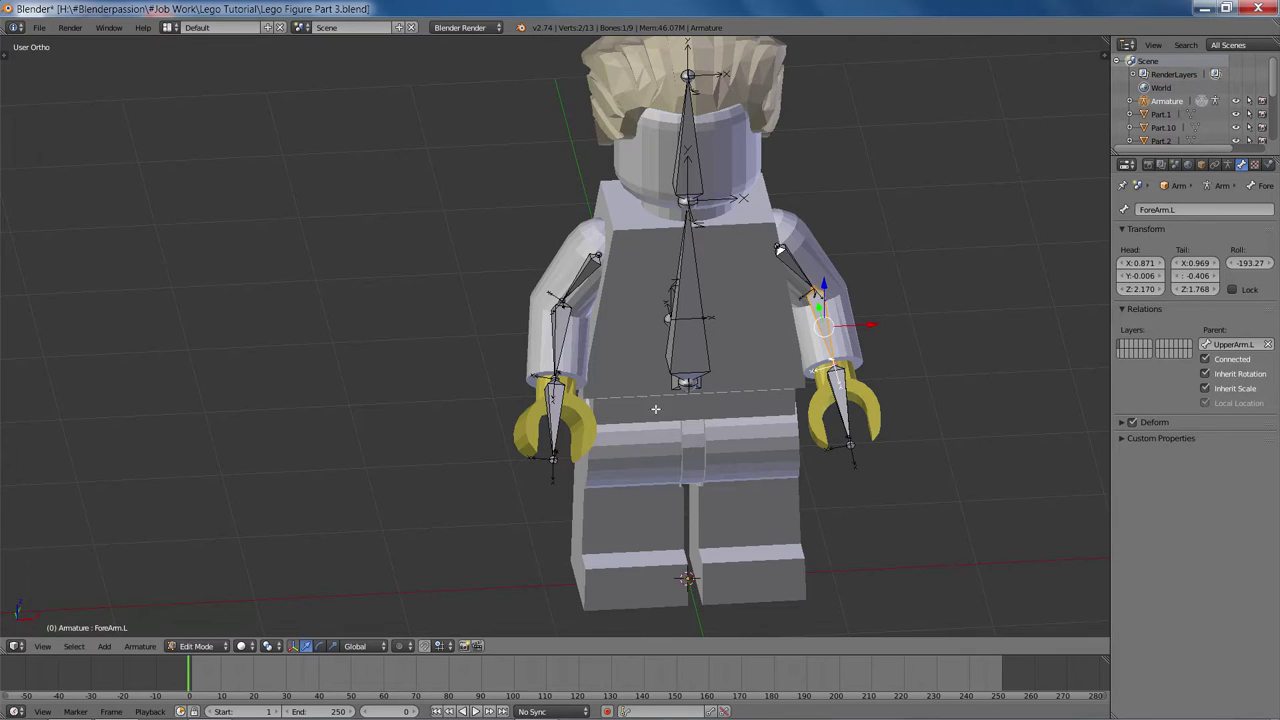
Rename the right hand bone Hand.R and the left hand bone Hand.L.
right_click(555, 400)
double_click(1232, 211)
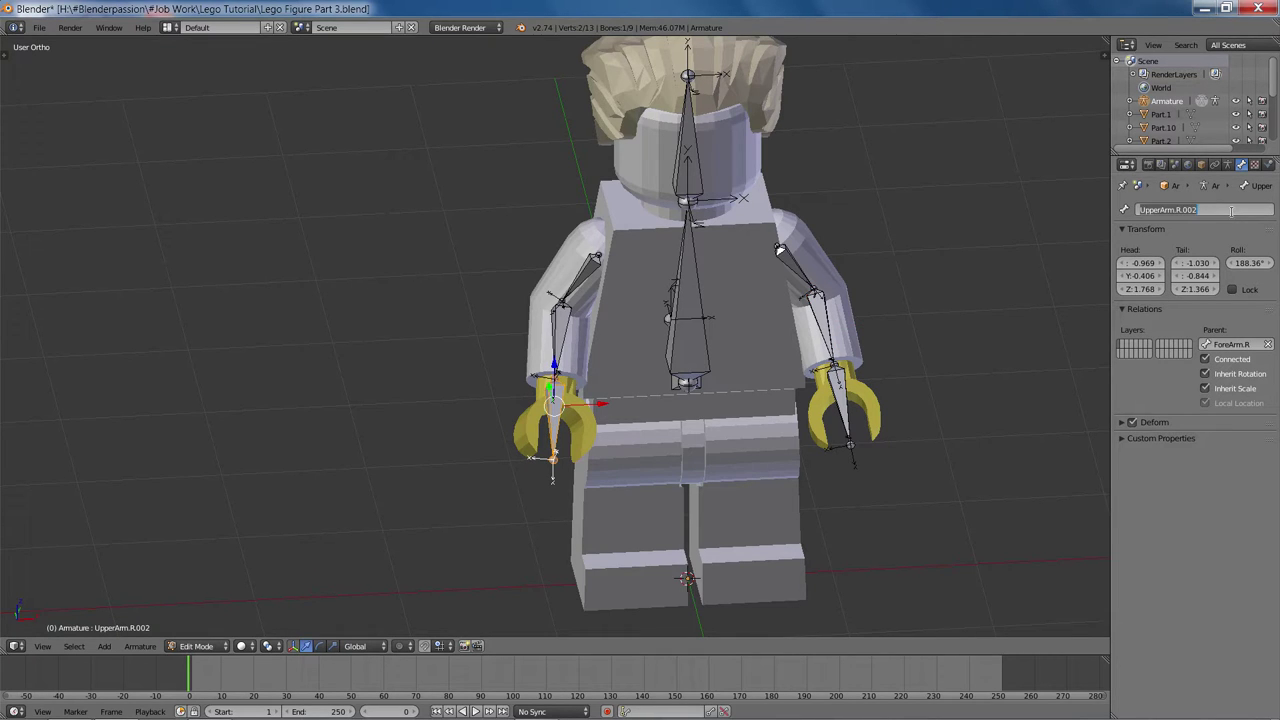
key("Return")
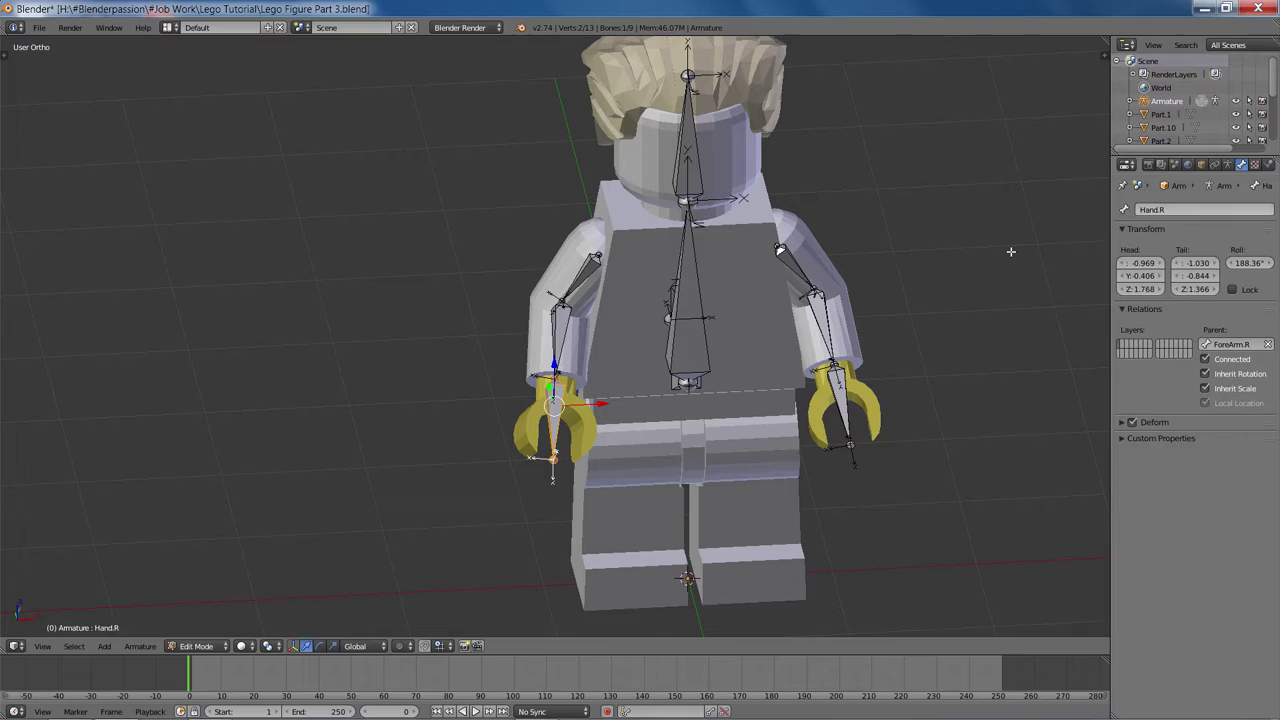
right_click(842, 405)
double_click(1198, 212)
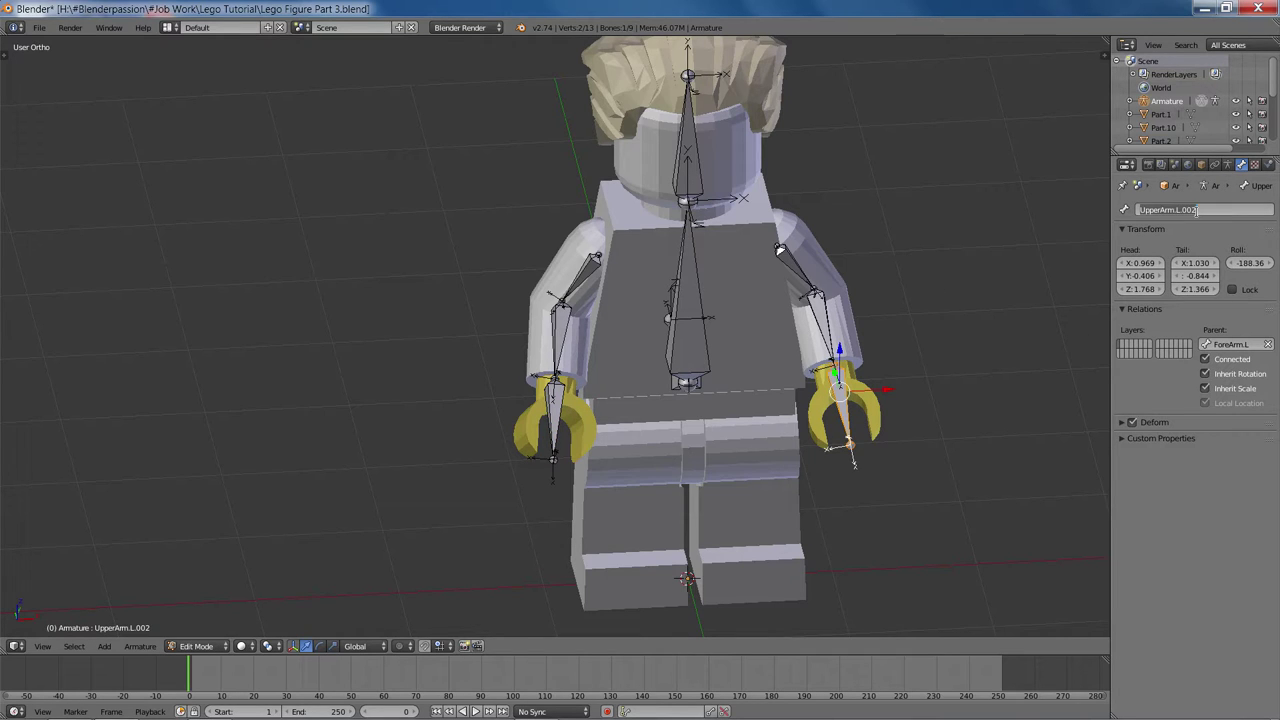
type("Hand.L")
key("Return")
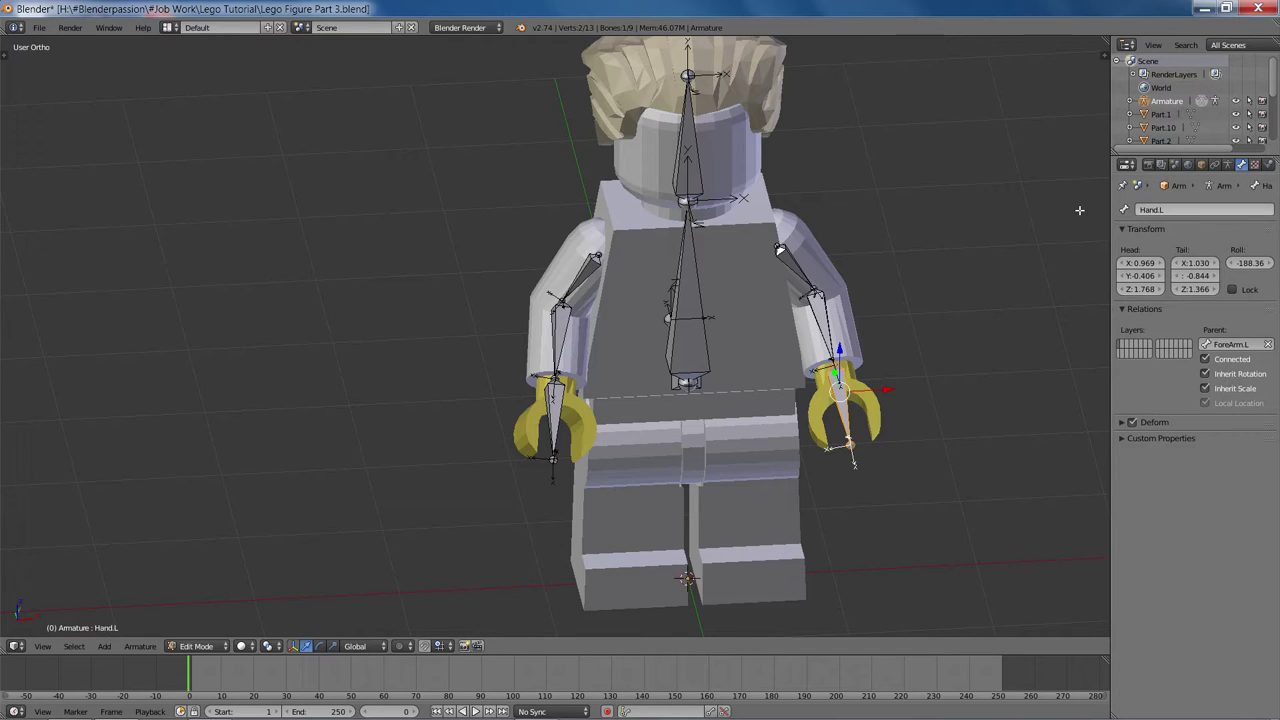
Duplicate UpperArm.R with its mirror, move the copy to the hips at about X -0.399, Z 1.446, and rotate it straight down.
right_click(571, 324)
right_click(591, 280)
scroll(712, 398, "down", 2)
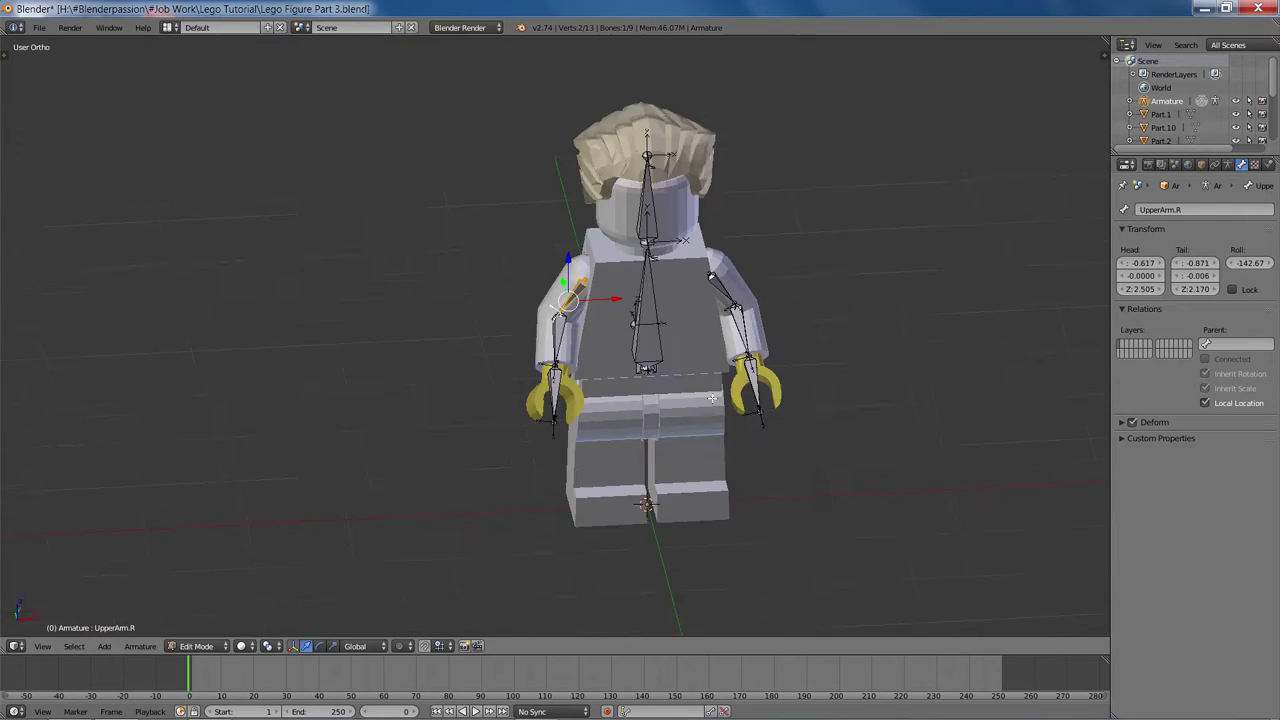
middle_click_drag(712, 398, 563, 363)
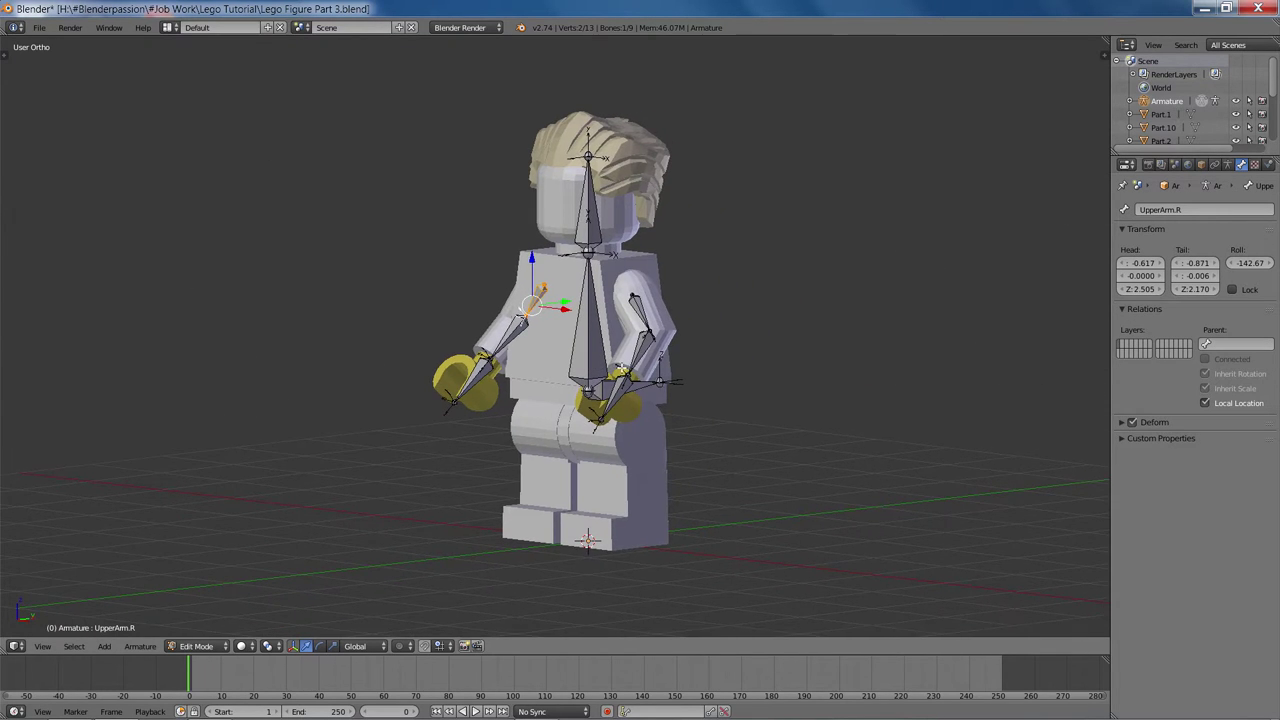
key("KP_1")
scroll(632, 368, "up", 4)
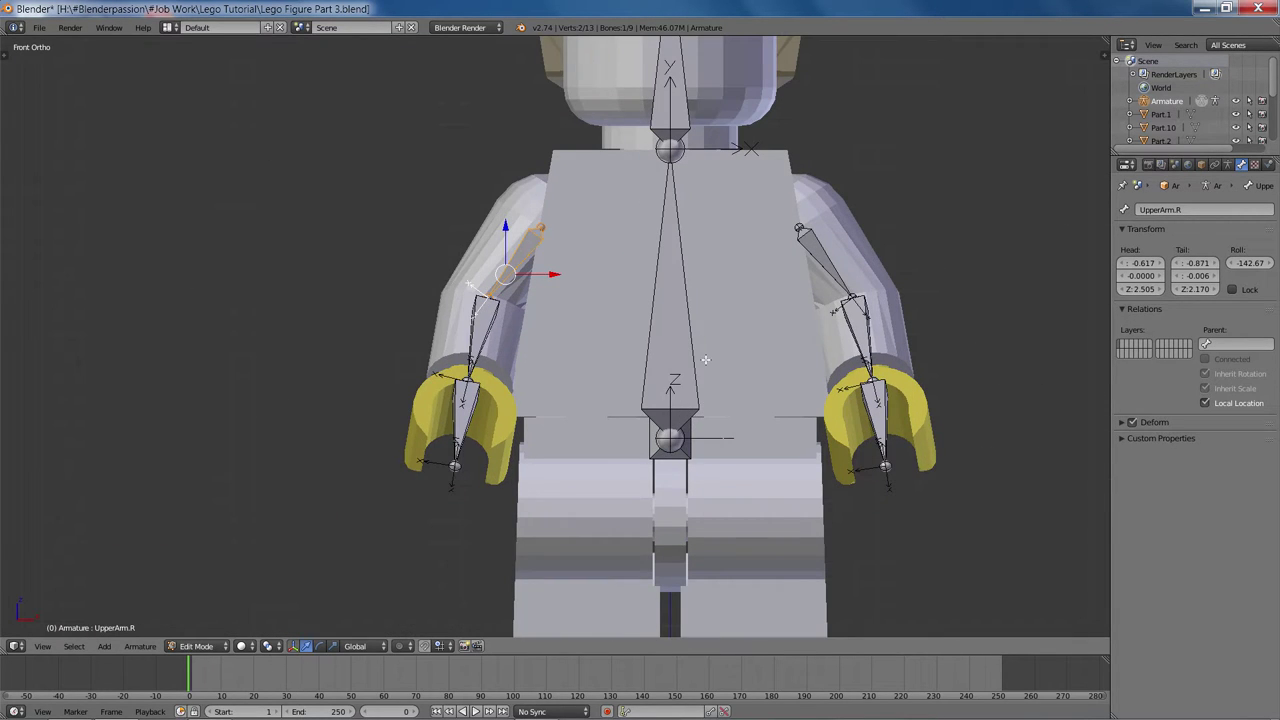
scroll(699, 410, "down", 1)
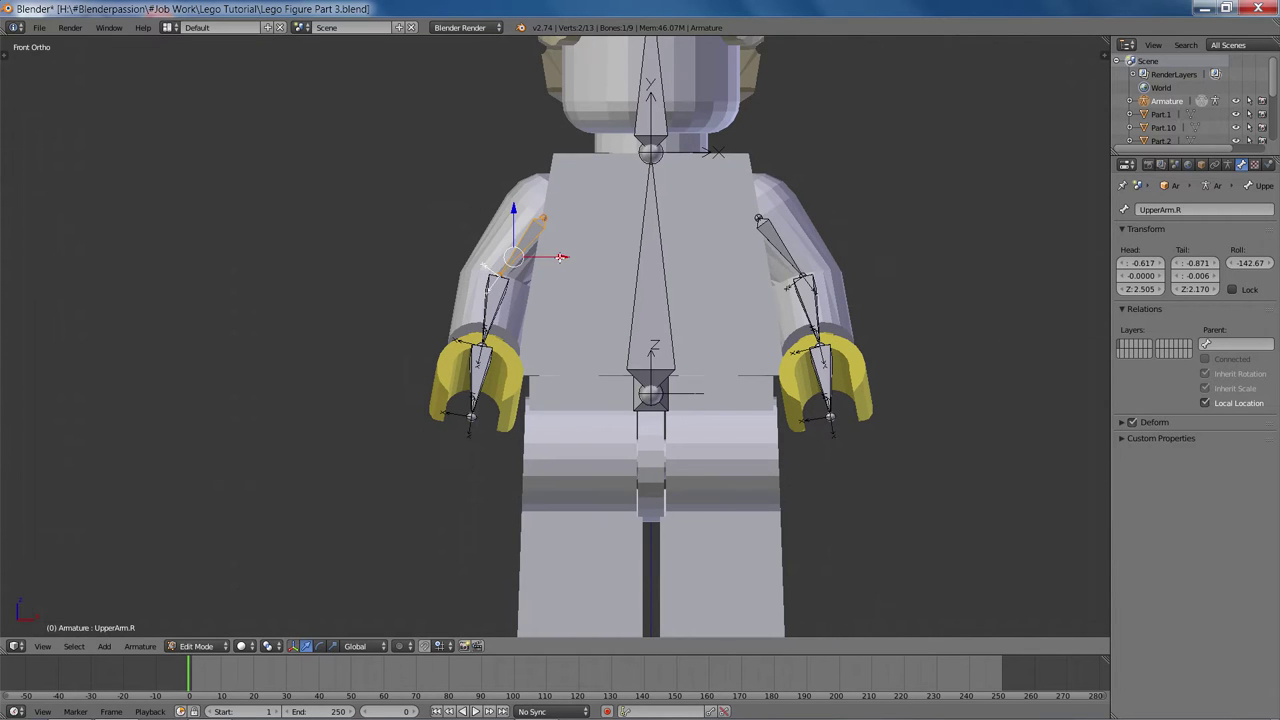
key("shift+d")
left_click(690, 490)
key("r")
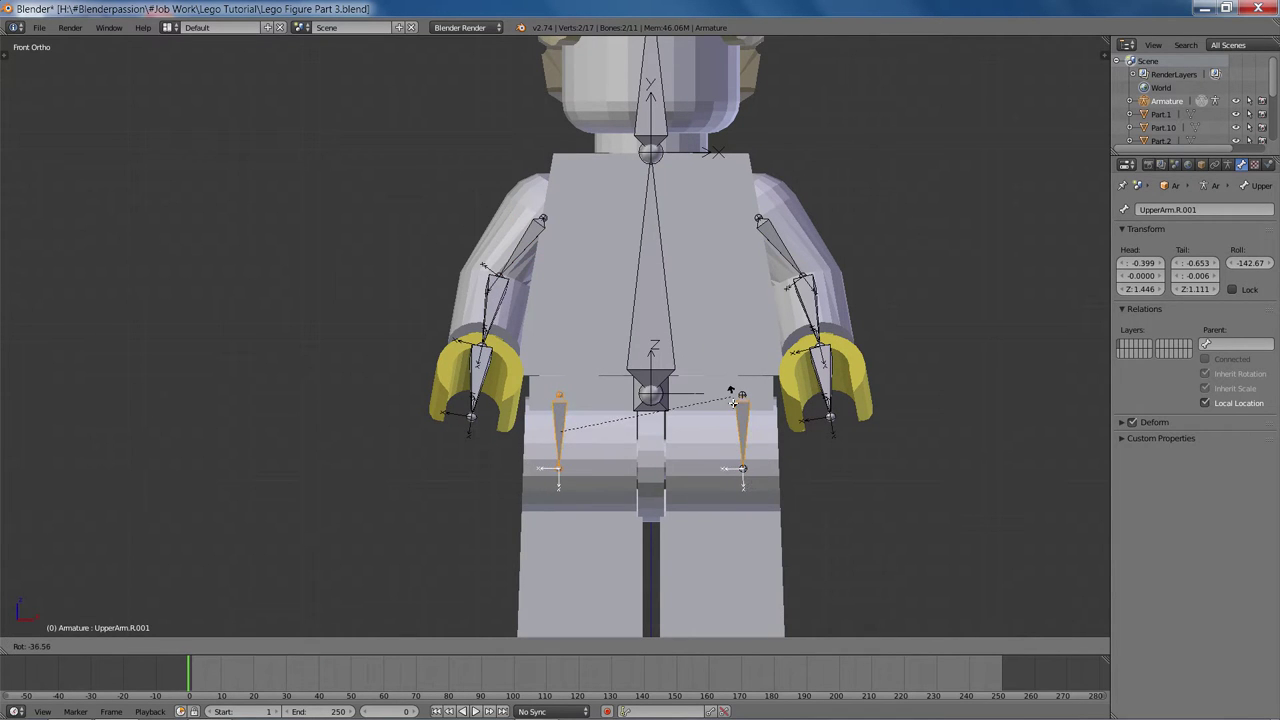
left_click(814, 523)
Open the left leg mesh Part.3 for editing and try moving a vertex on its front edge.
middle_click_drag(814, 523, 737, 463, "shift")
key("Tab")
right_click(613, 419)
scroll(563, 385, "up", 3)
key("Tab")
scroll(700, 447, "up", 4)
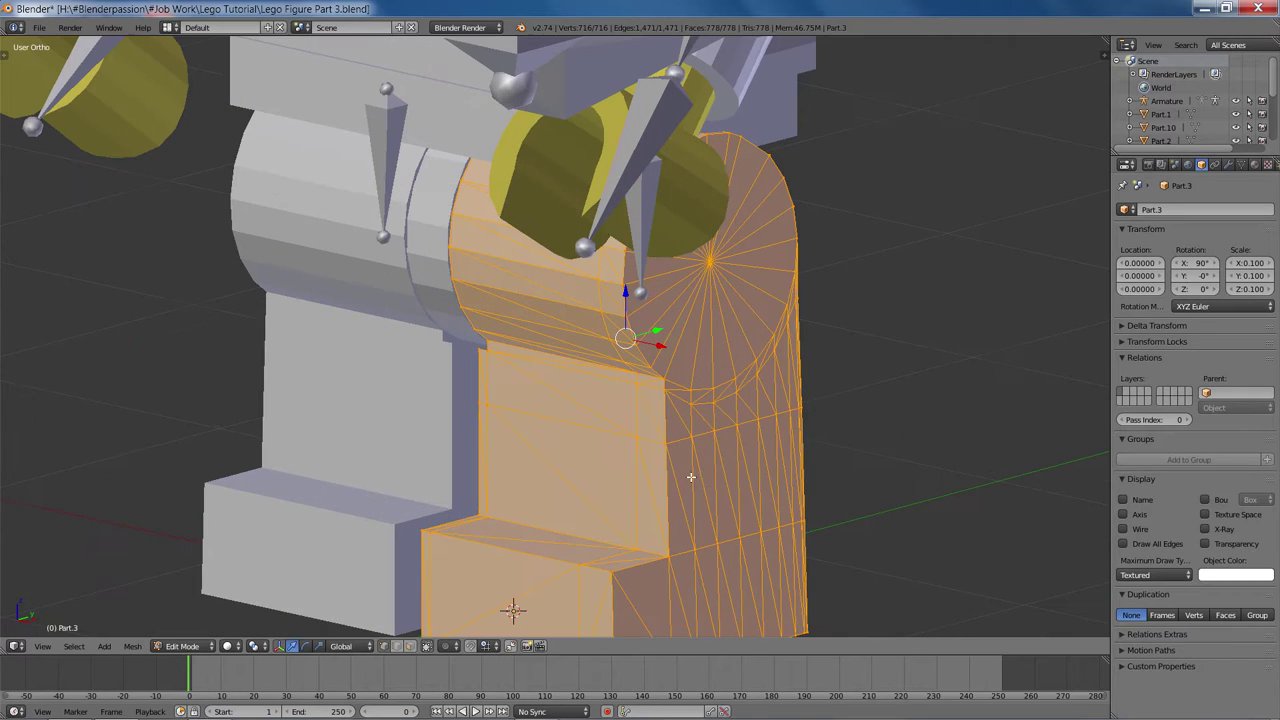
key("a")
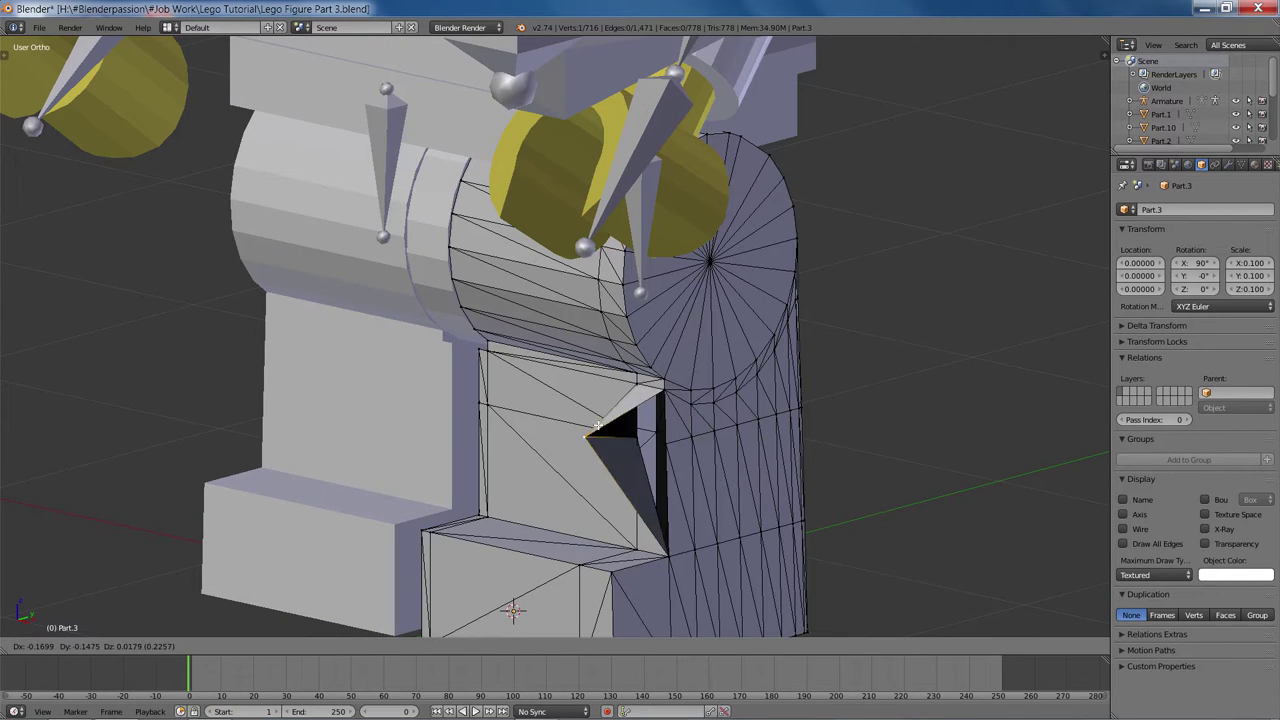
middle_click_drag(654, 469, 524, 391, "shift")
scroll(524, 391, "up", 3)
key("g")
right_click(512, 396)
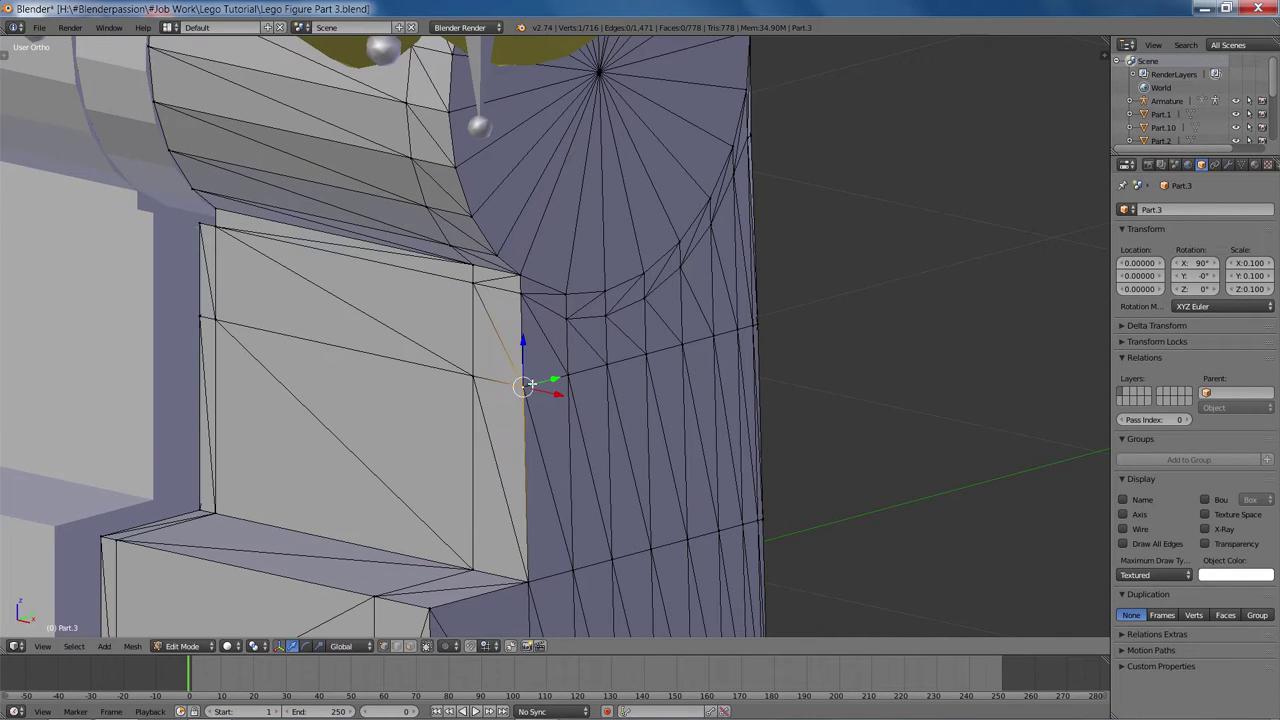
key("g")
right_click(432, 400)
Try moving vertices on the upper edge of Part.3's foot block, and leave mesh editing.
middle_click_drag(684, 526, 739, 461, "shift")
scroll(666, 445, "down", 3)
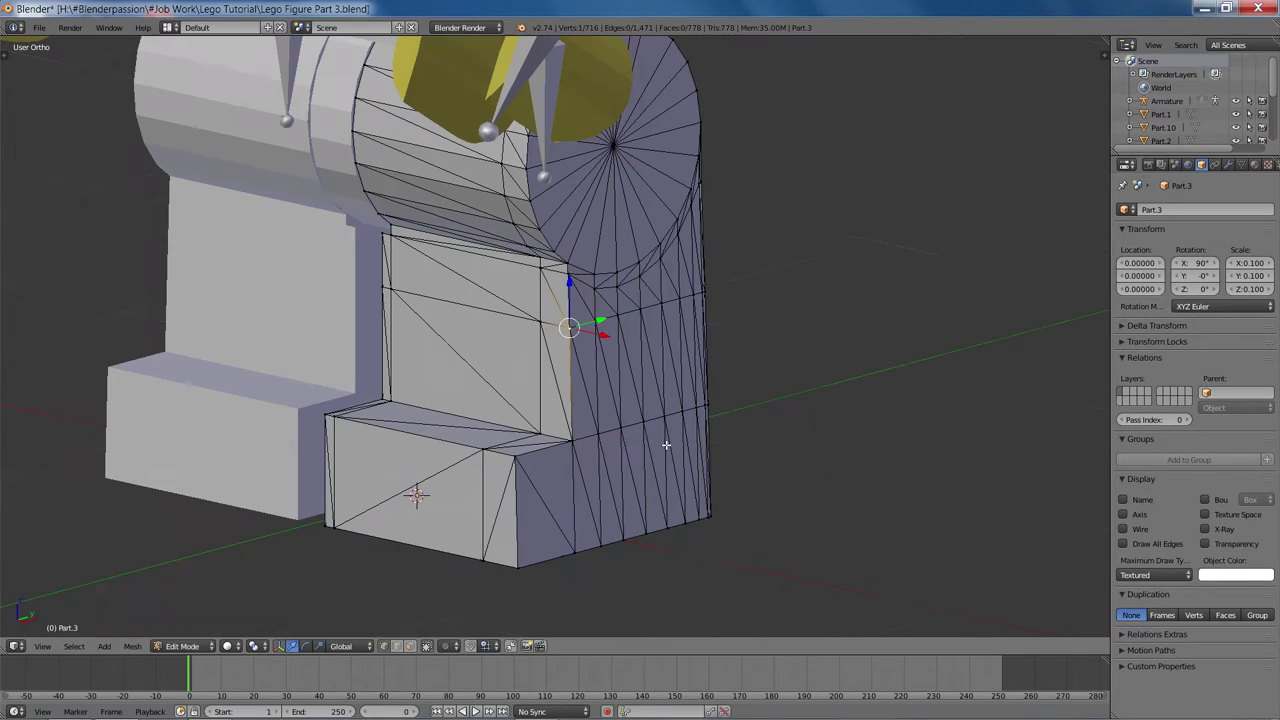
scroll(474, 451, "down", 2)
middle_click_drag(474, 451, 826, 309)
scroll(826, 309, "up", 4)
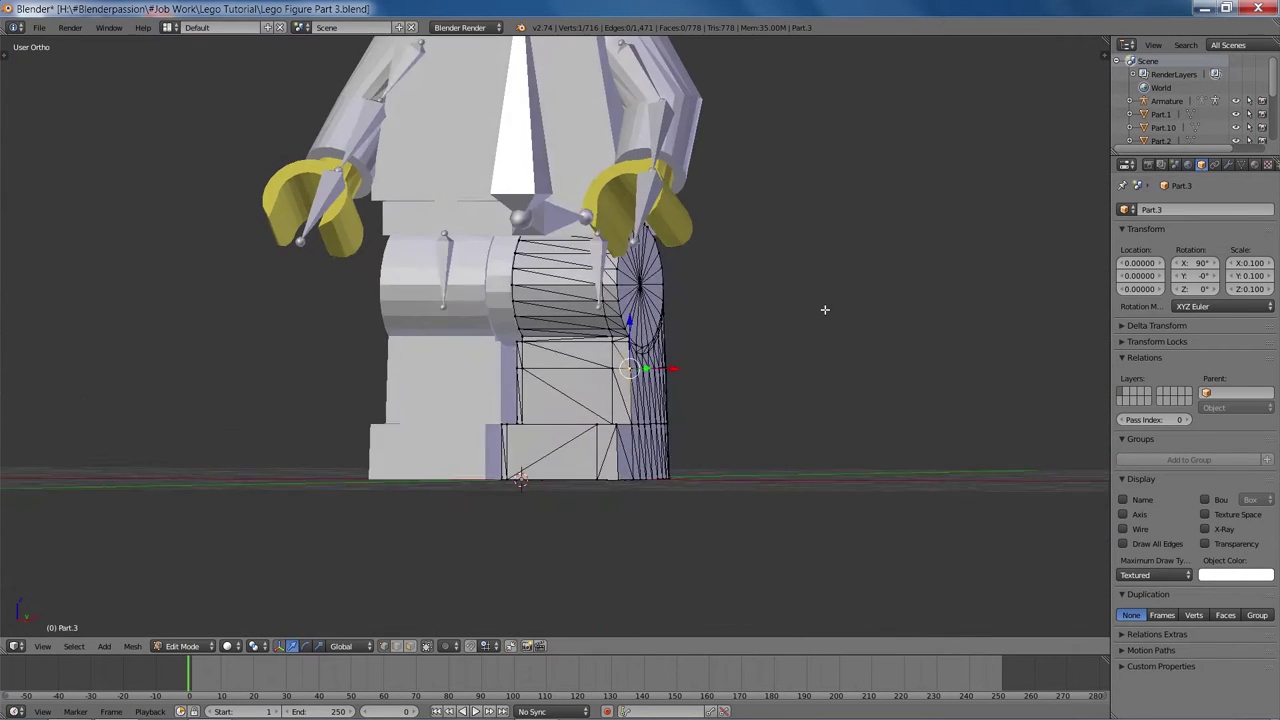
scroll(795, 356, "down", 1)
key("g")
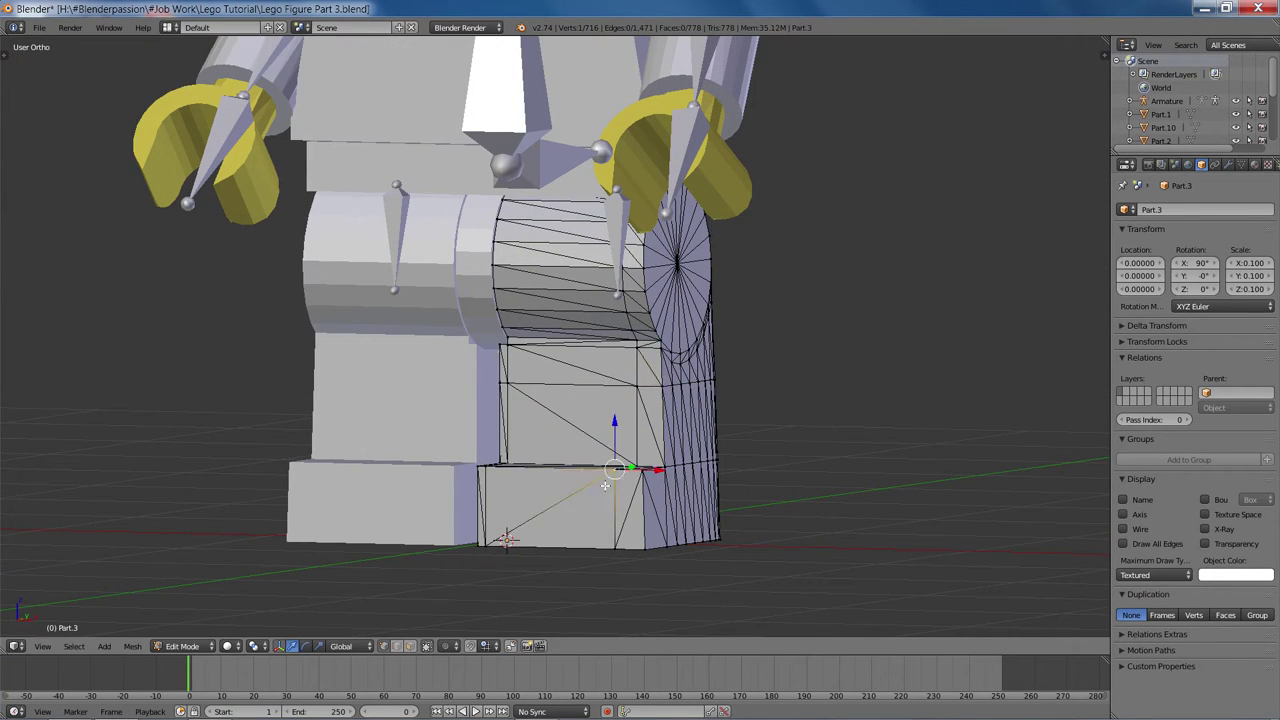
key("Escape")
right_click(640, 477)
key("g")
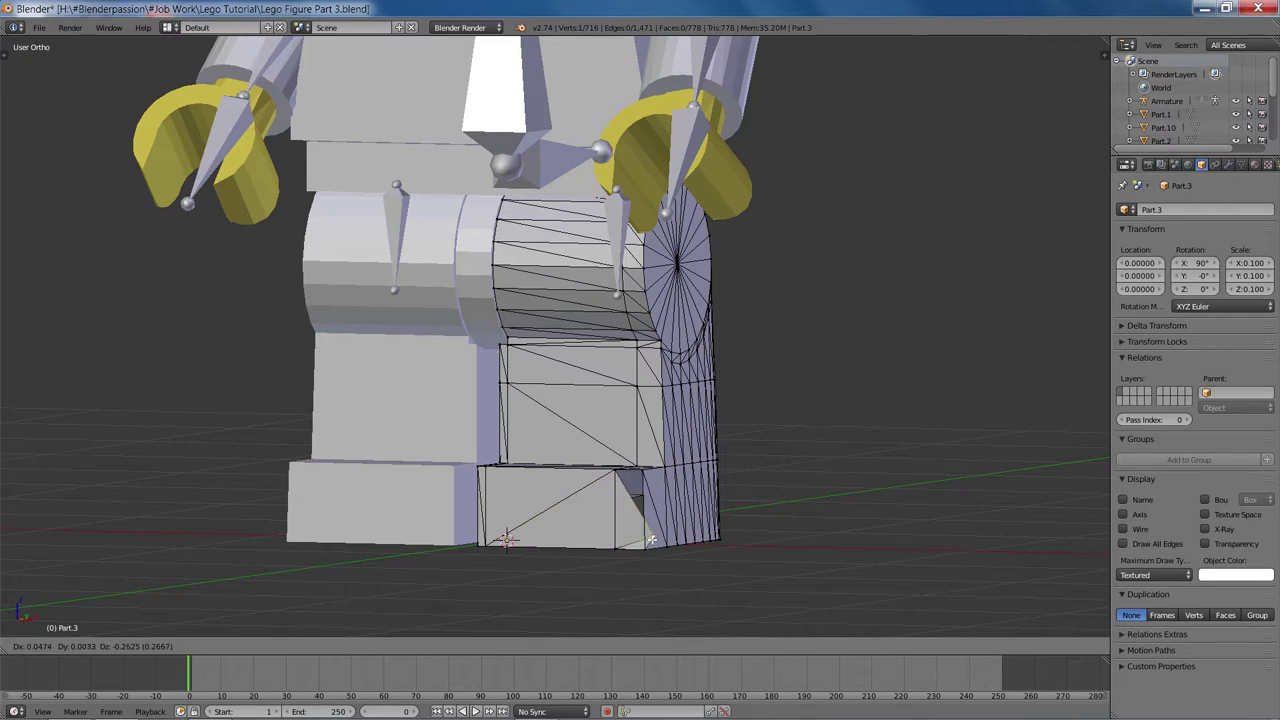
right_click(645, 478)
scroll(645, 474, "down", 3)
middle_click_drag(635, 452, 714, 471)
key("Tab")
middle_click_drag(537, 385, 613, 411, "shift")
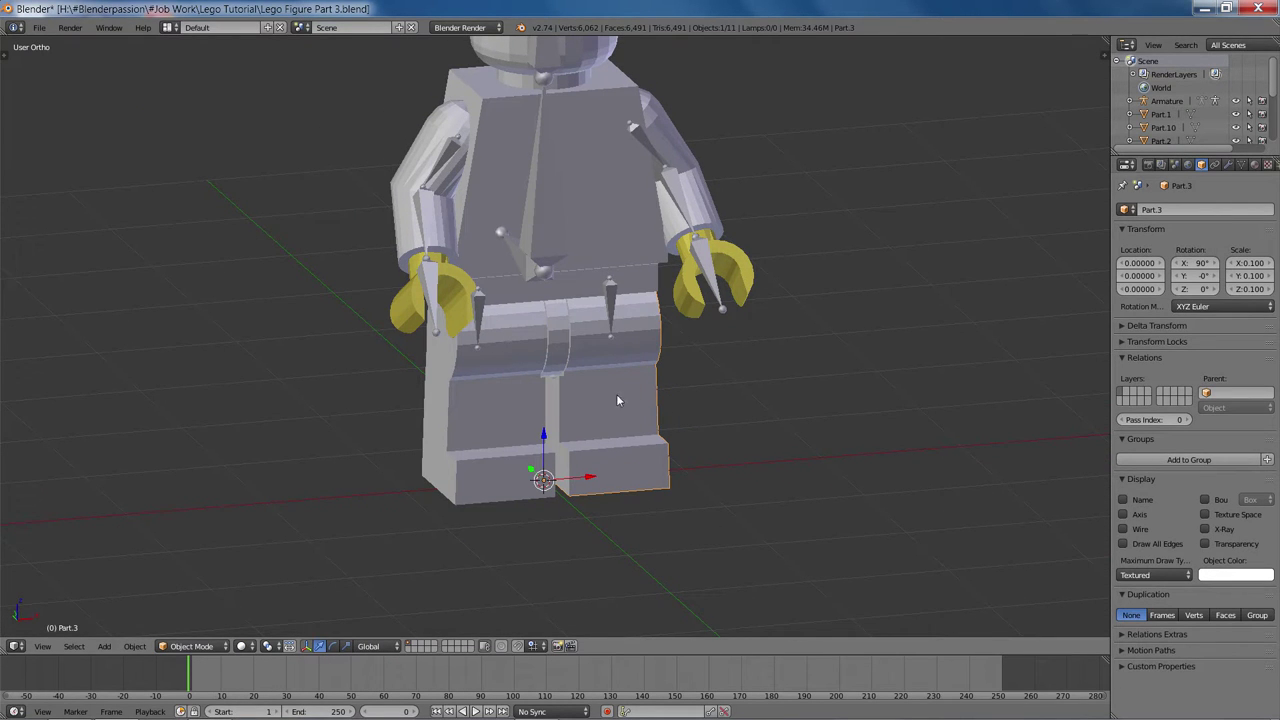
In armature editing, move the right leg bone UpperArm.R.001 down into the leg, with its head at about X -0.422, Z 1.167.
key("KP_1")
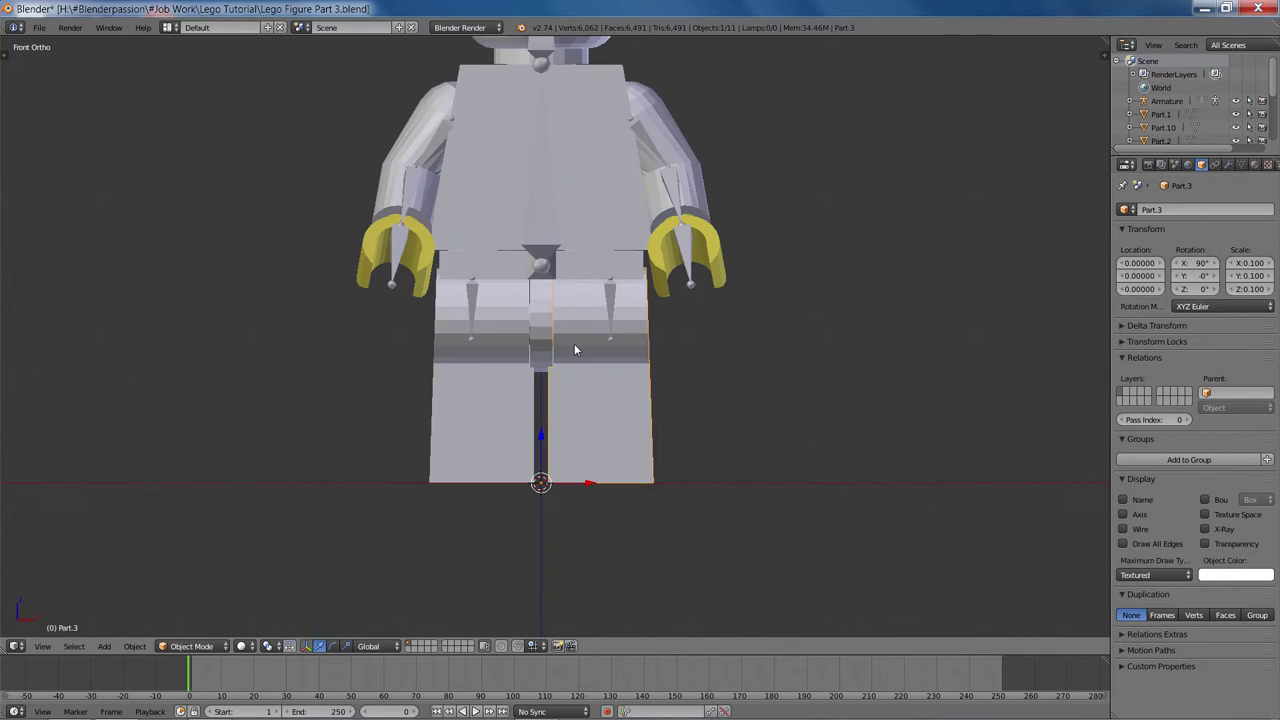
right_click(472, 297)
right_click(472, 297)
key("Tab")
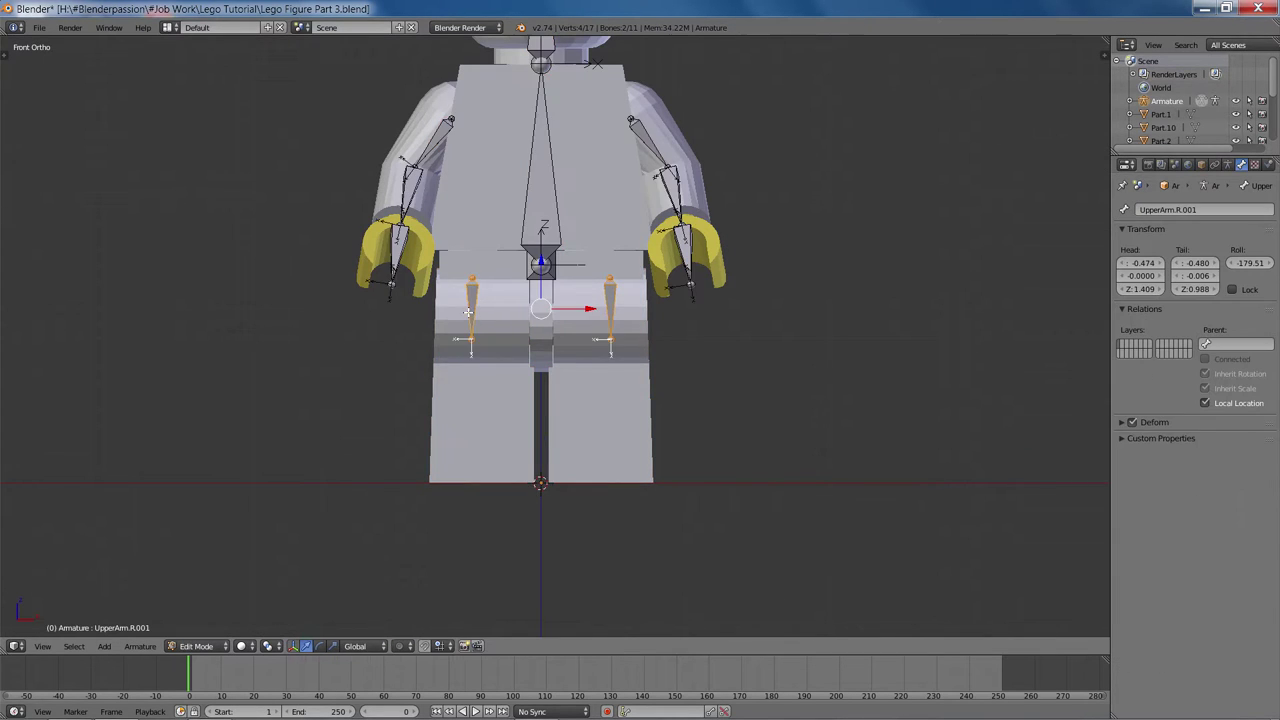
scroll(472, 297, "up", 3)
right_click(527, 330)
key("g")
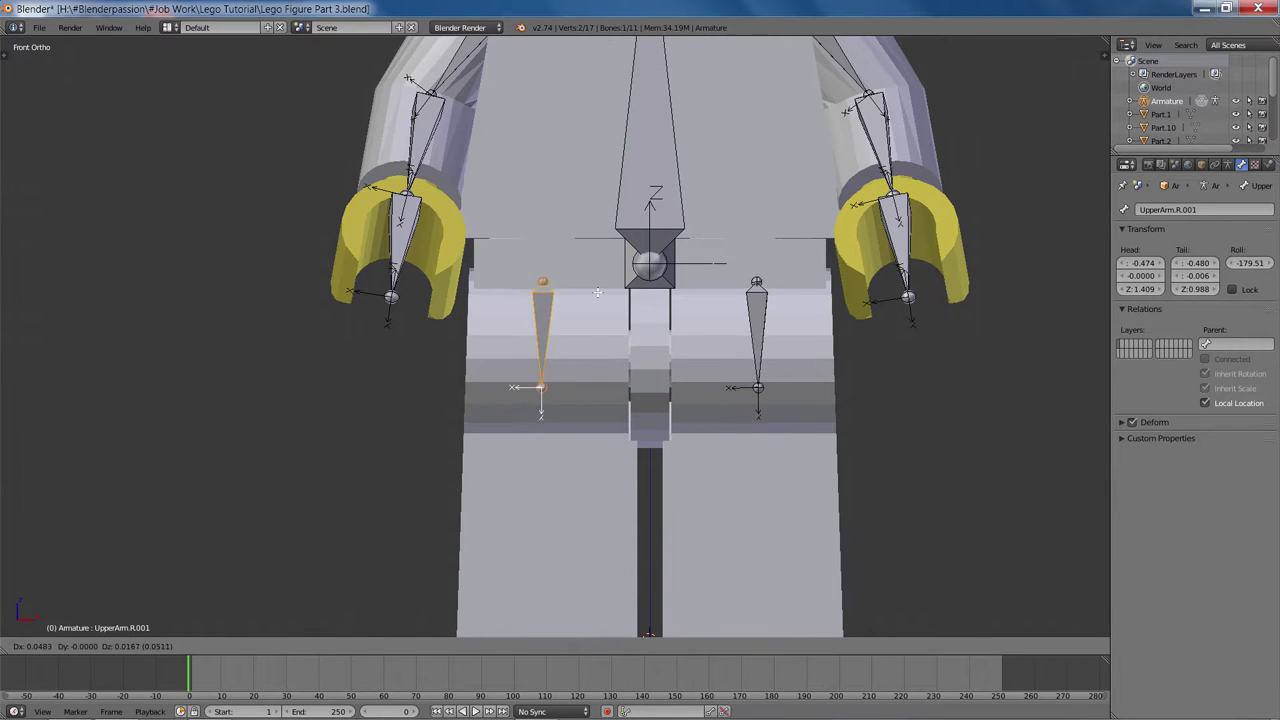
left_click(573, 356)
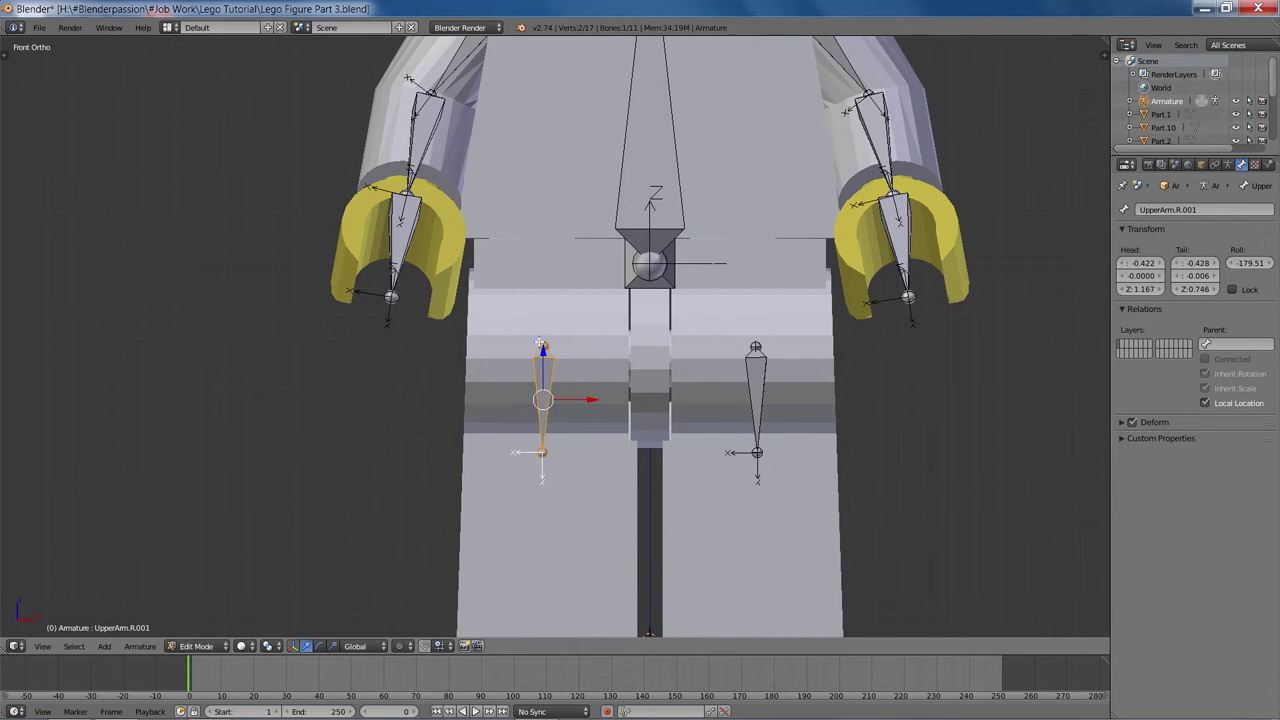
In the left side view, shift the right leg bone to a head position of about Y 0.028, Z 1.140.
middle_click_drag(555, 348, 613, 371)
middle_click_drag(715, 370, 729, 300)
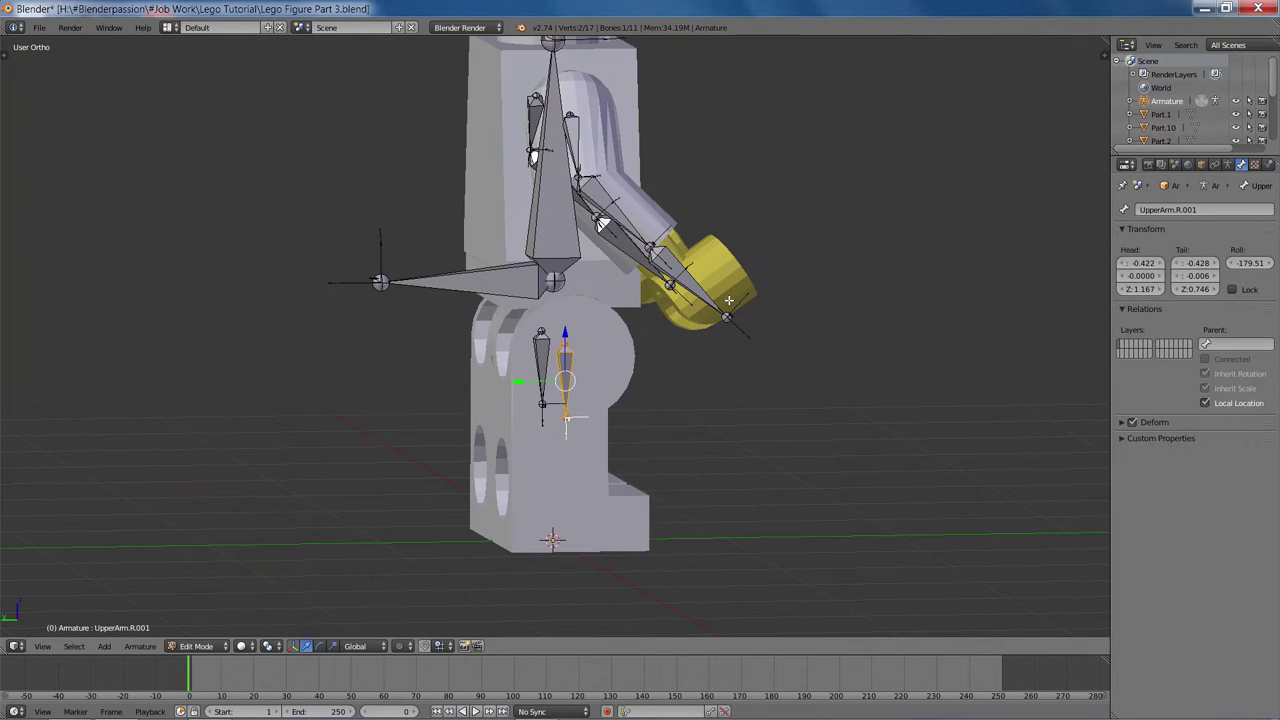
key("ctrl+KP_3")
scroll(678, 352, "up", 6)
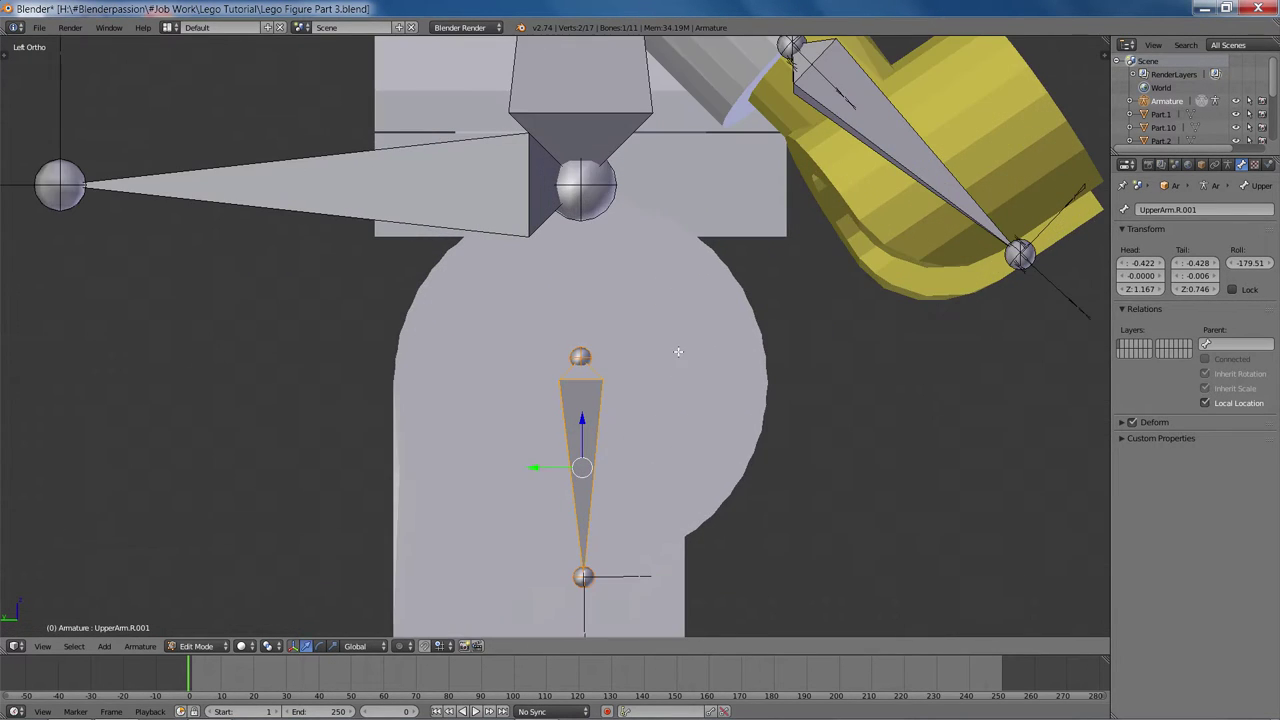
key("g")
left_click(627, 408)
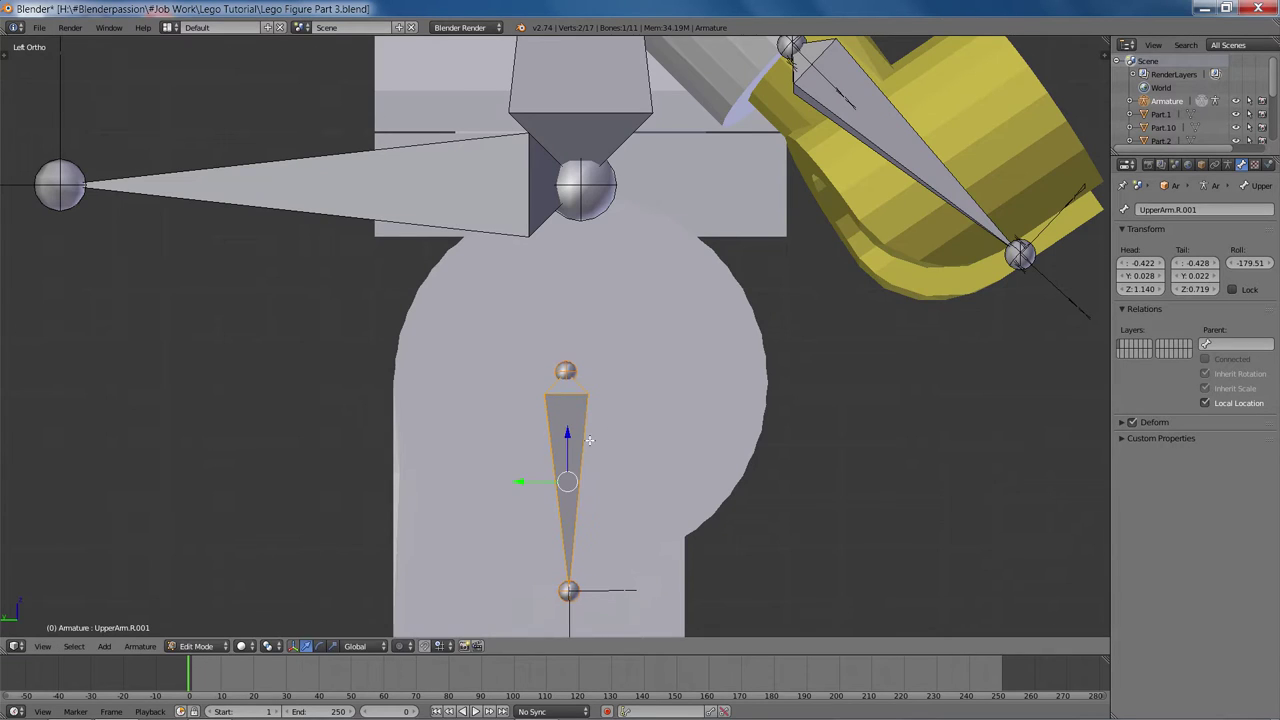
scroll(589, 440, "up", 6)
scroll(571, 461, "down", 8)
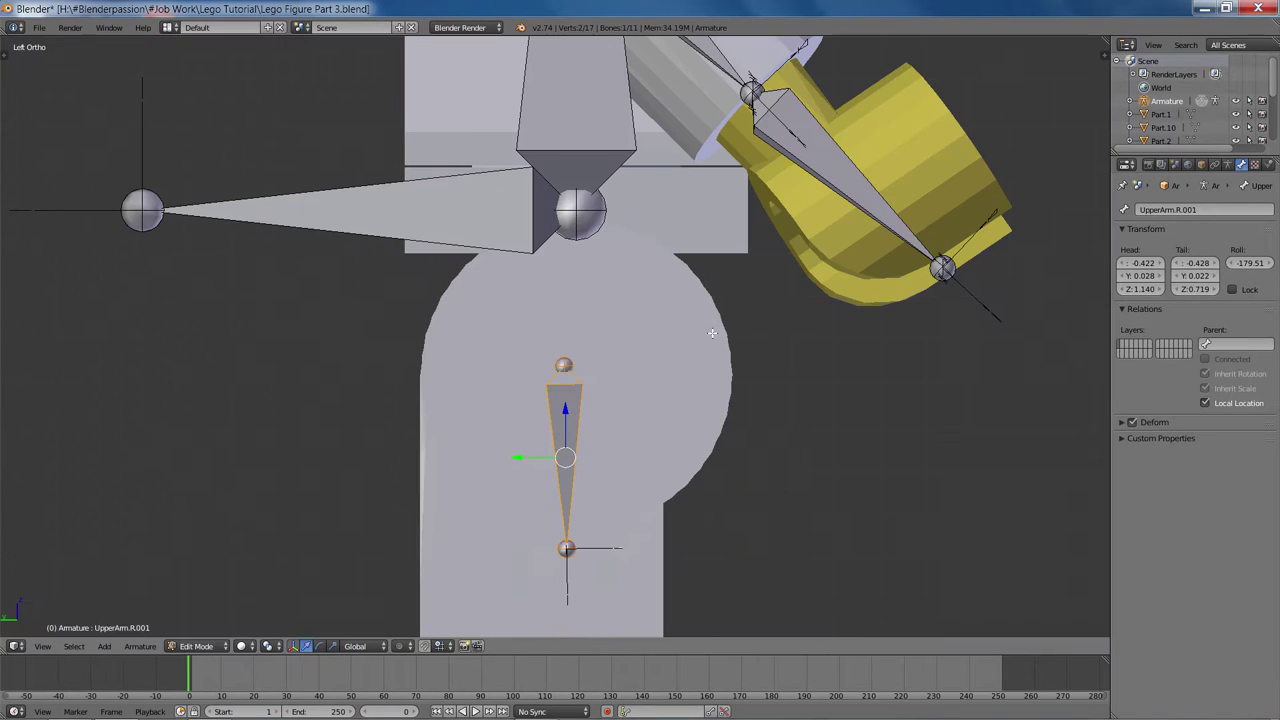
Set the right leg bone's roll to -180°.
left_click(1228, 165)
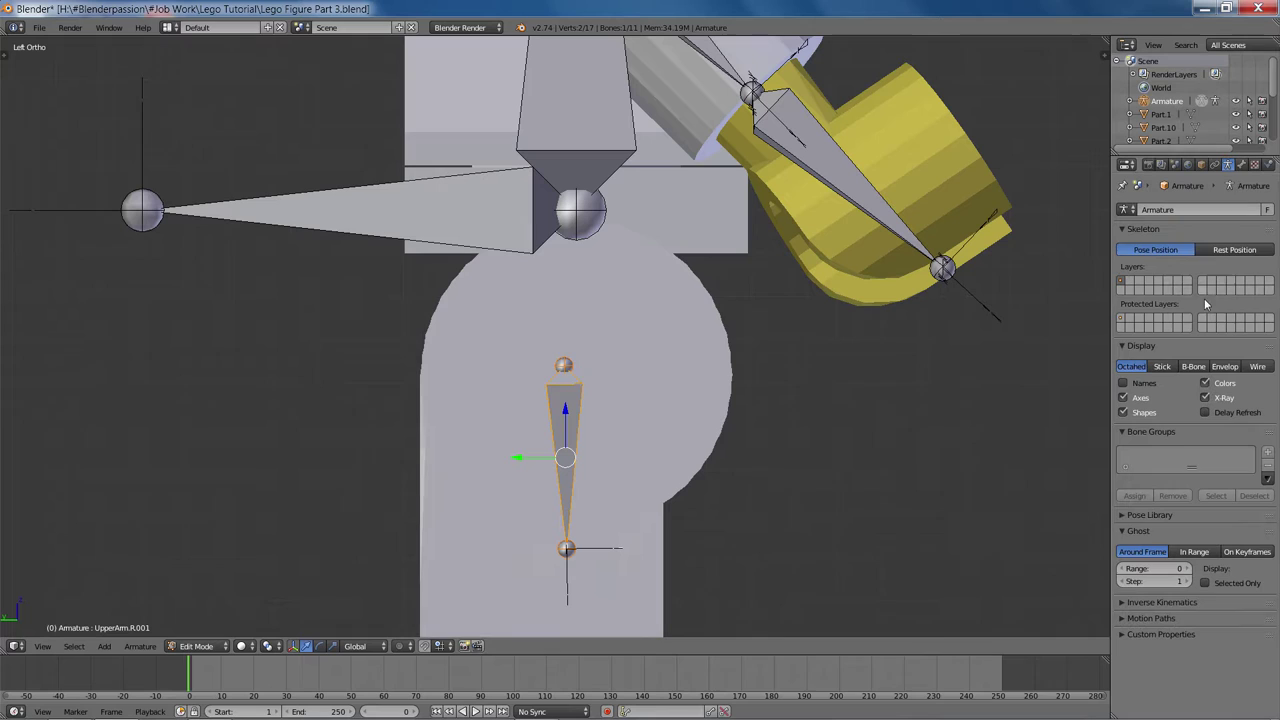
left_click(1241, 165)
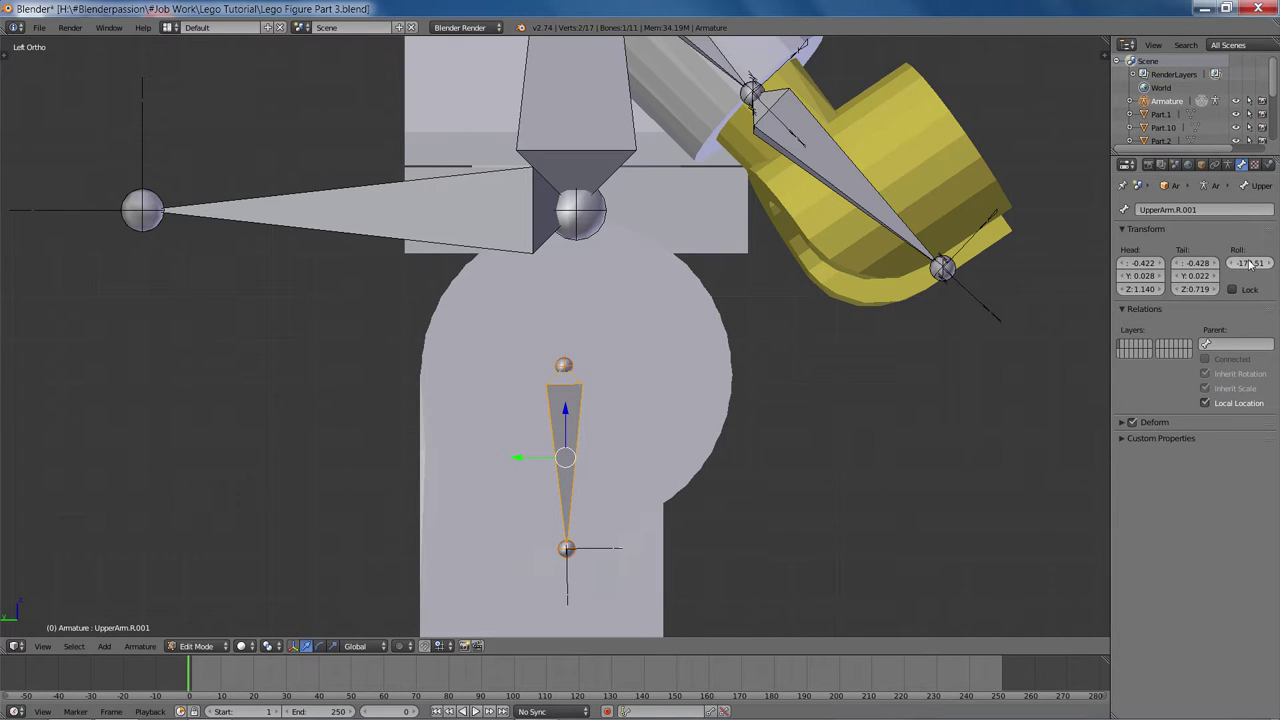
left_click(1247, 263)
type("-180")
key("Return")
Straighten the right leg bone with a slight rotation and centre its head at about Y -0.004, Z 1.139.
key("g")
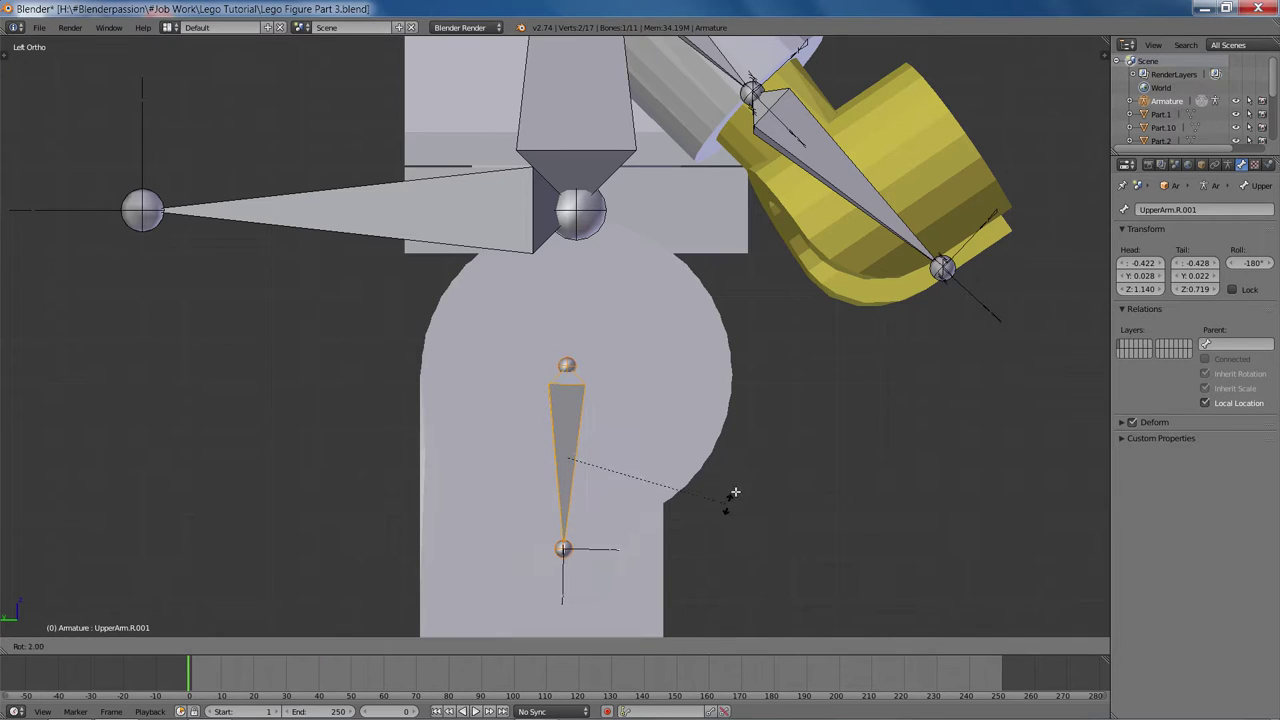
left_click(736, 396)
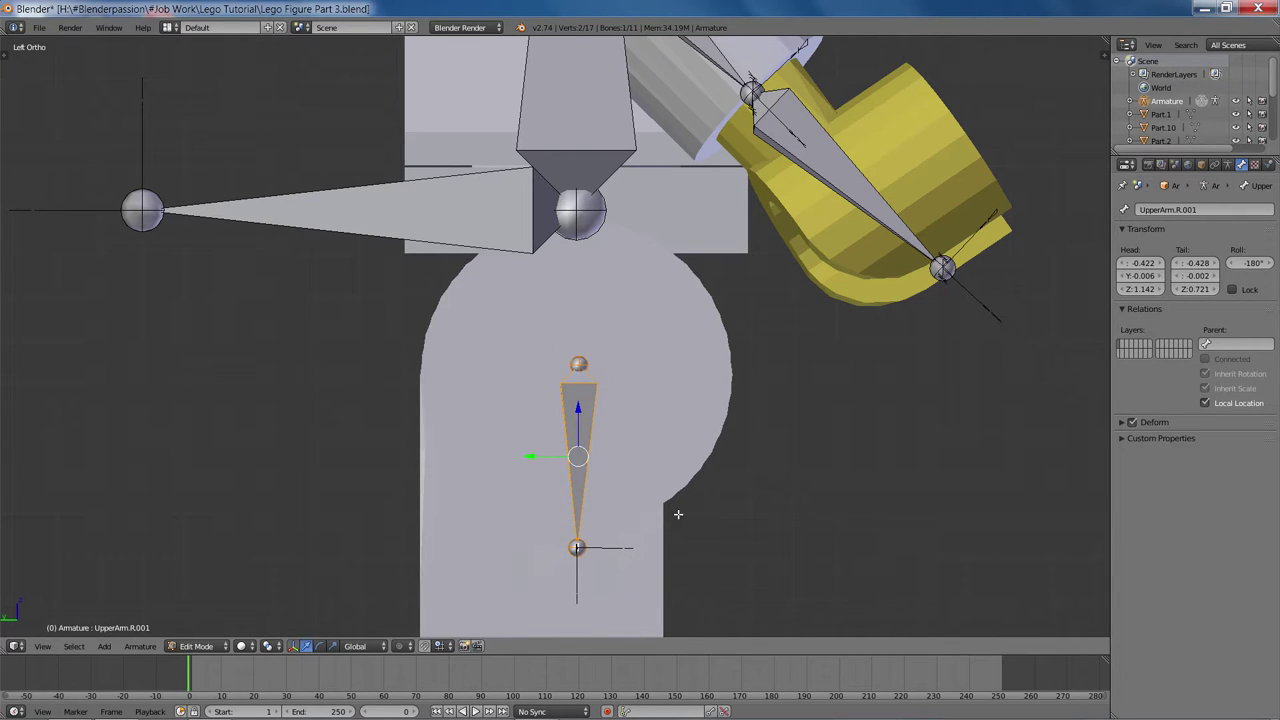
key("g")
left_click(828, 457)
middle_click_drag(620, 546, 643, 295, "shift")
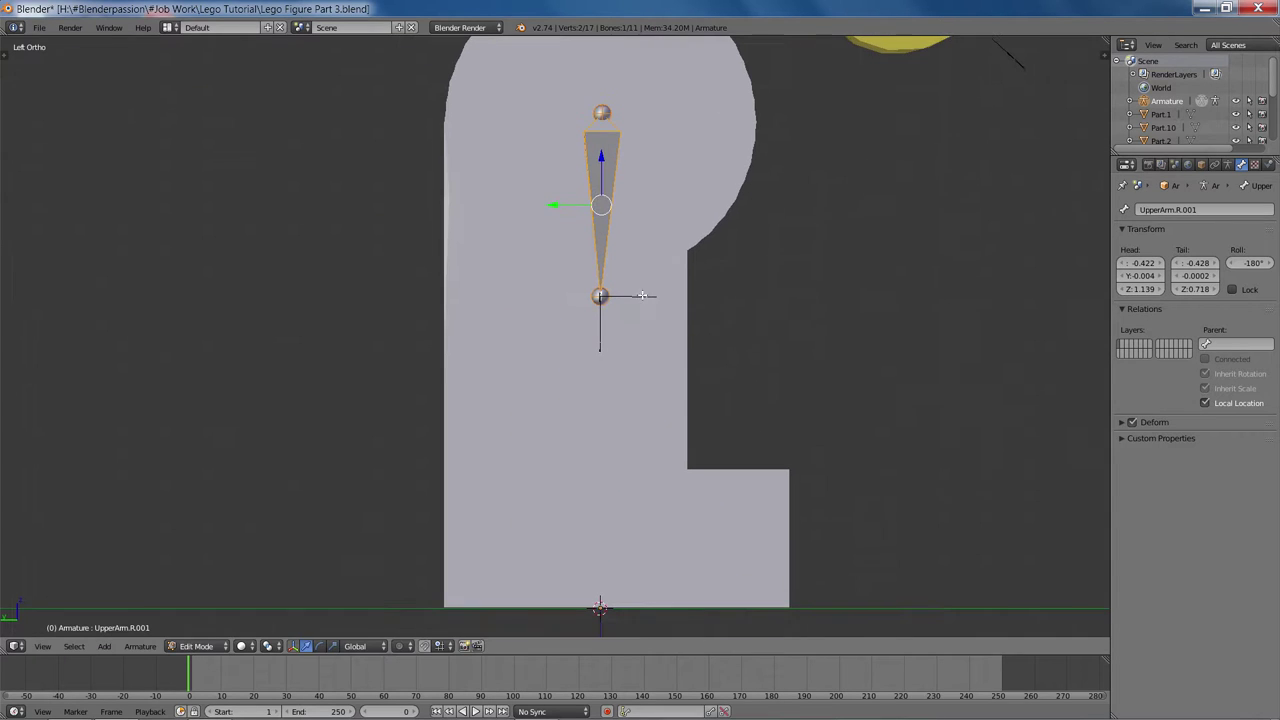
Lower the leg bones' tails along Z to the soles at about Z 0, and save over Lego Figure Part 3.blend.
left_click(612, 294)
key("g")
key("z")
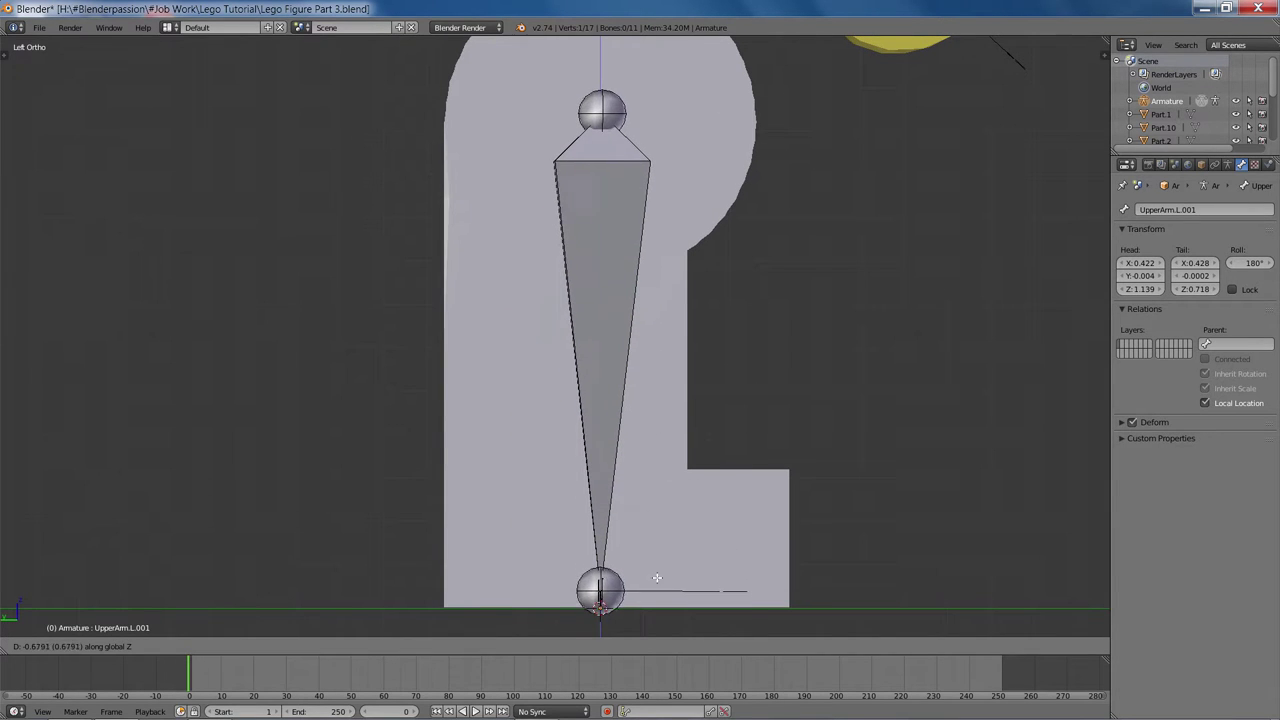
left_click(661, 601)
scroll(790, 268, "down", 2)
middle_click_drag(791, 266, 536, 493)
scroll(670, 487, "down", 4)
middle_click_drag(670, 487, 711, 461)
scroll(711, 462, "down", 1)
key("ctrl+s")
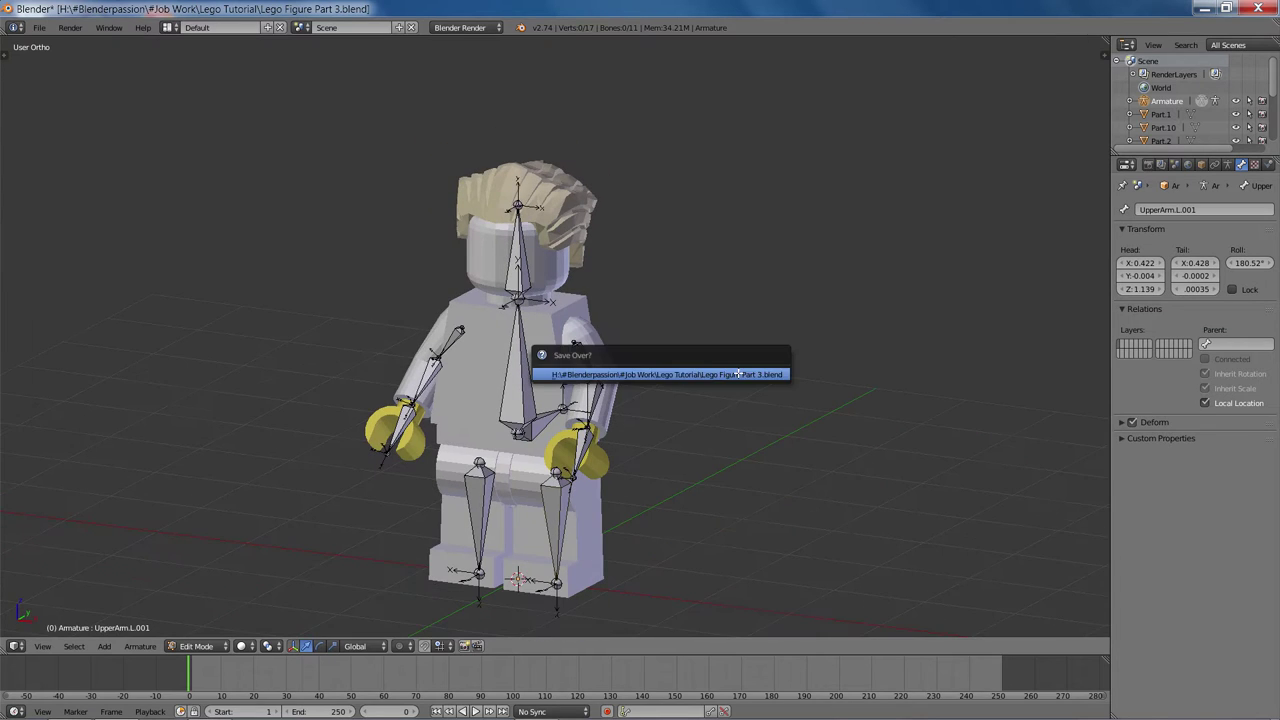
left_click(738, 374)
Parent both leg bones to the Root bone with Keep Offset.
middle_click_drag(722, 411, 564, 460, "shift")
right_click(562, 472)
right_click(643, 457, "shift")
scroll(640, 457, "up", 4)
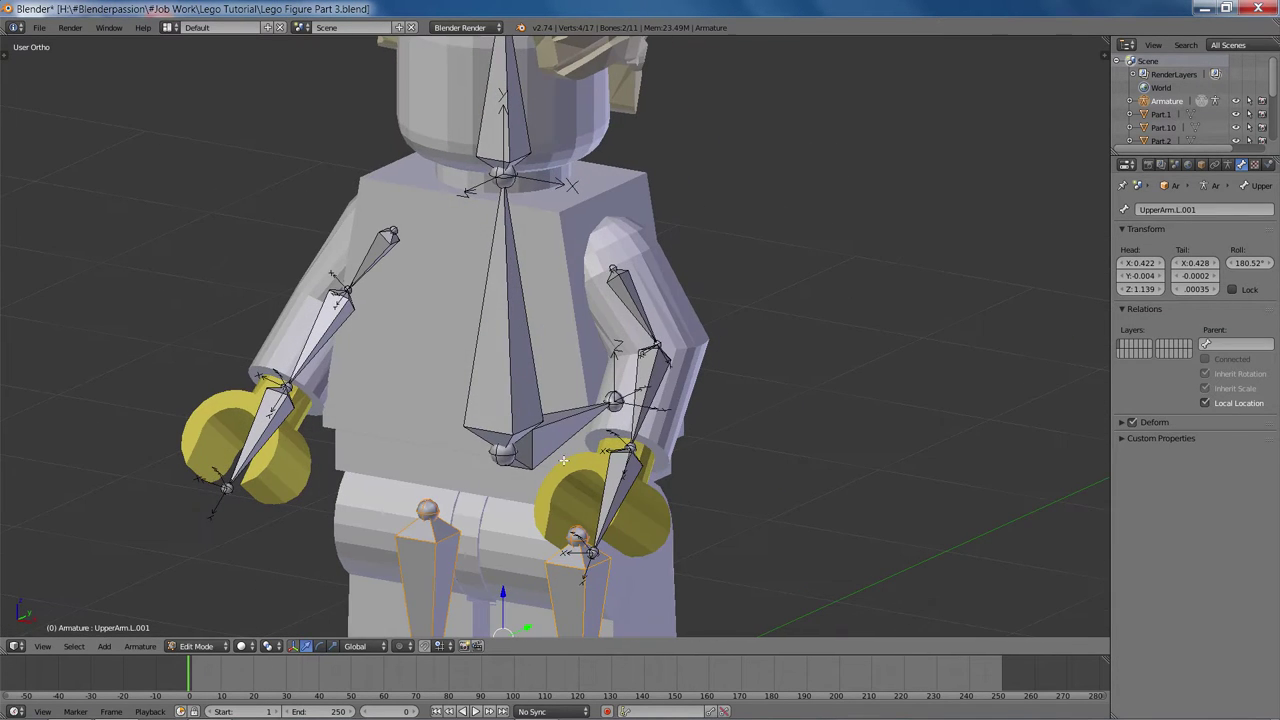
right_click(502, 451, "shift")
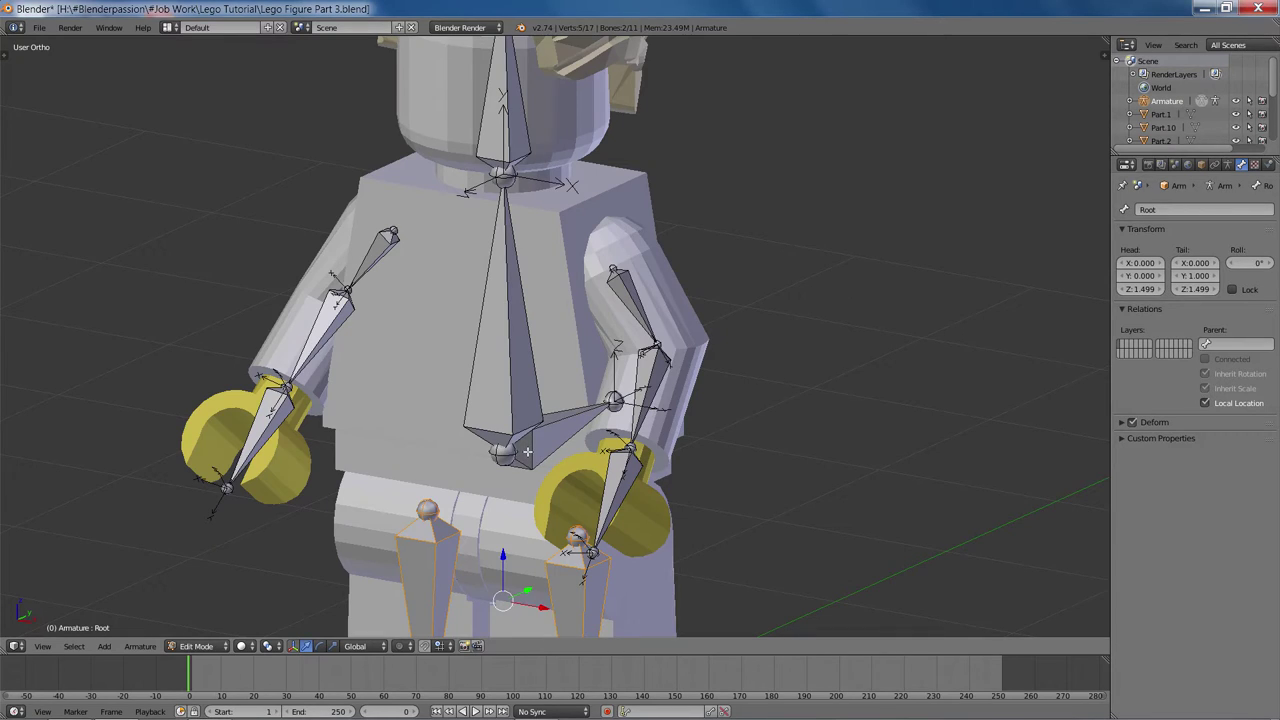
mouse_move(547, 440)
middle_mouse_down()
mouse_move(460, 442)
mouse_move(572, 437)
middle_mouse_up()
key("ctrl+p")
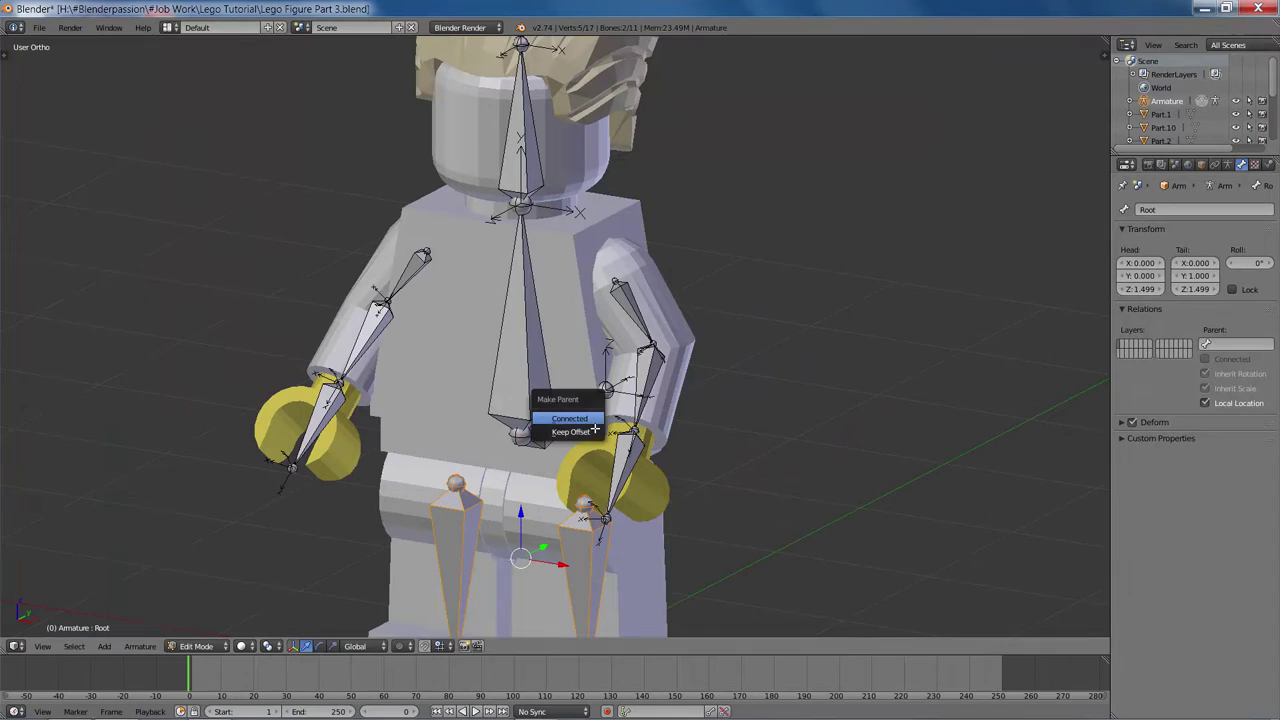
left_click(588, 429)
Parent both upper arm bones to the Torso bone with Keep Offset, and clear the selection.
scroll(622, 441, "down", 1)
middle_click_drag(621, 441, 741, 314)
right_click(687, 270)
middle_click_drag(687, 270, 470, 272)
right_click(693, 290, "shift")
right_click(612, 320, "shift")
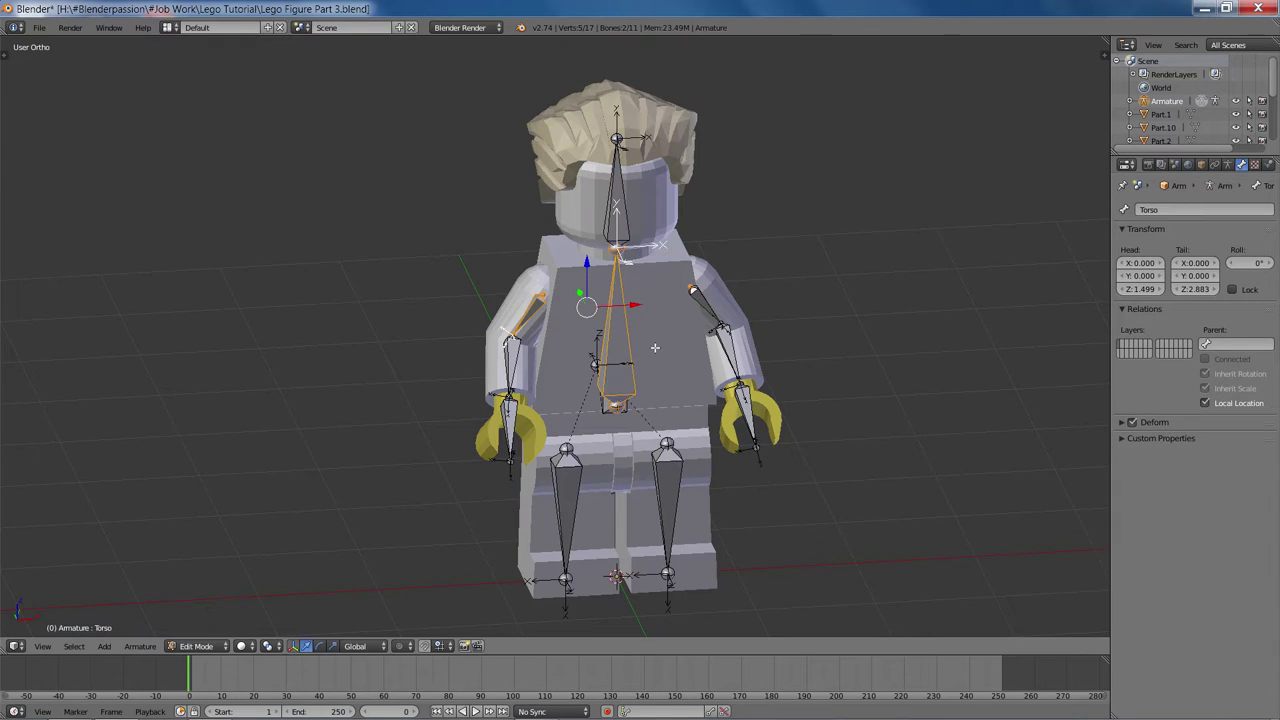
right_click(698, 300, "shift")
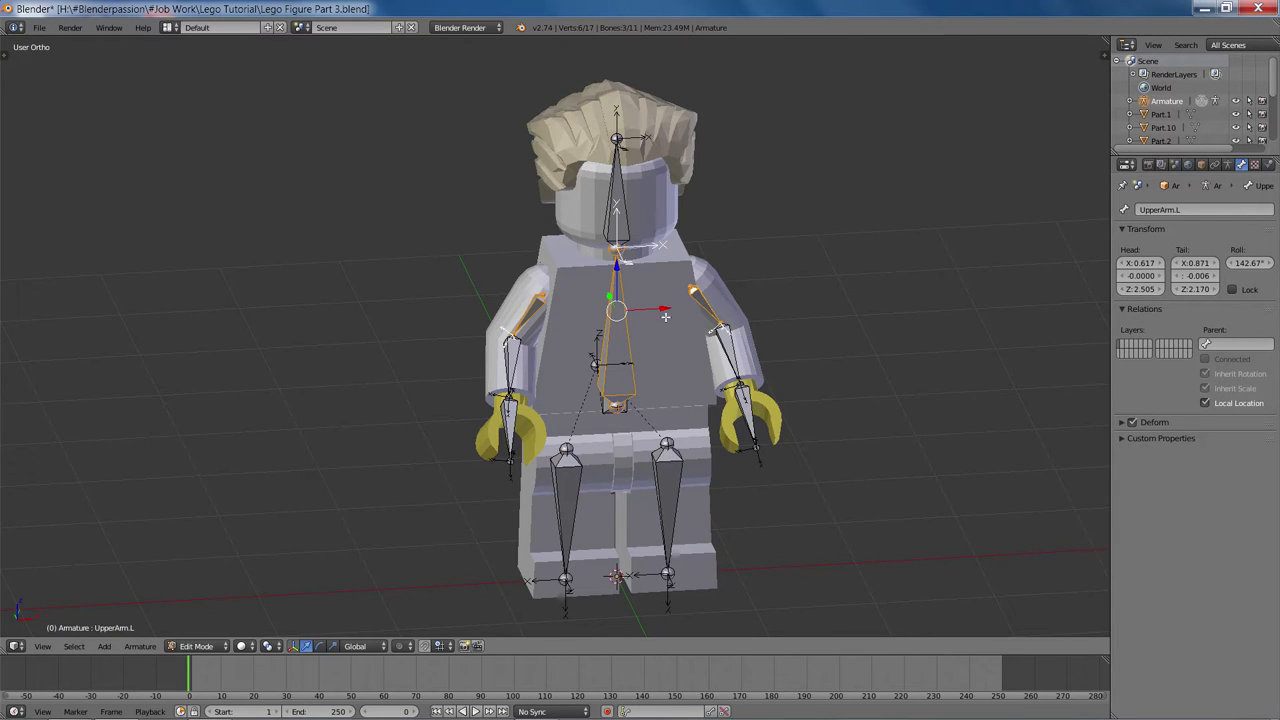
right_click(633, 338, "shift")
right_click(633, 340, "shift")
key("ctrl+p")
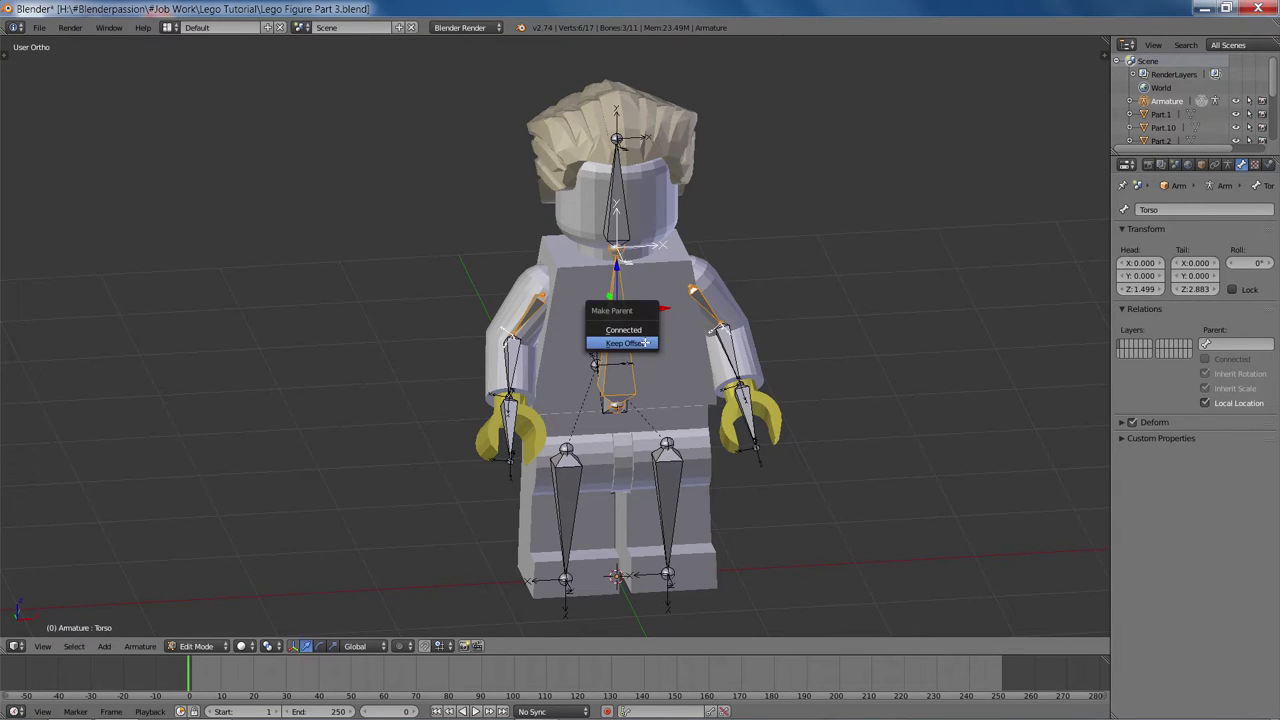
left_click(633, 340)
key("a")
Try moving and rotating the Torso bone to test the arm bones' parenting, cancelling each transform.
middle_click_drag(698, 348, 674, 361)
right_click(643, 336)
key("g")
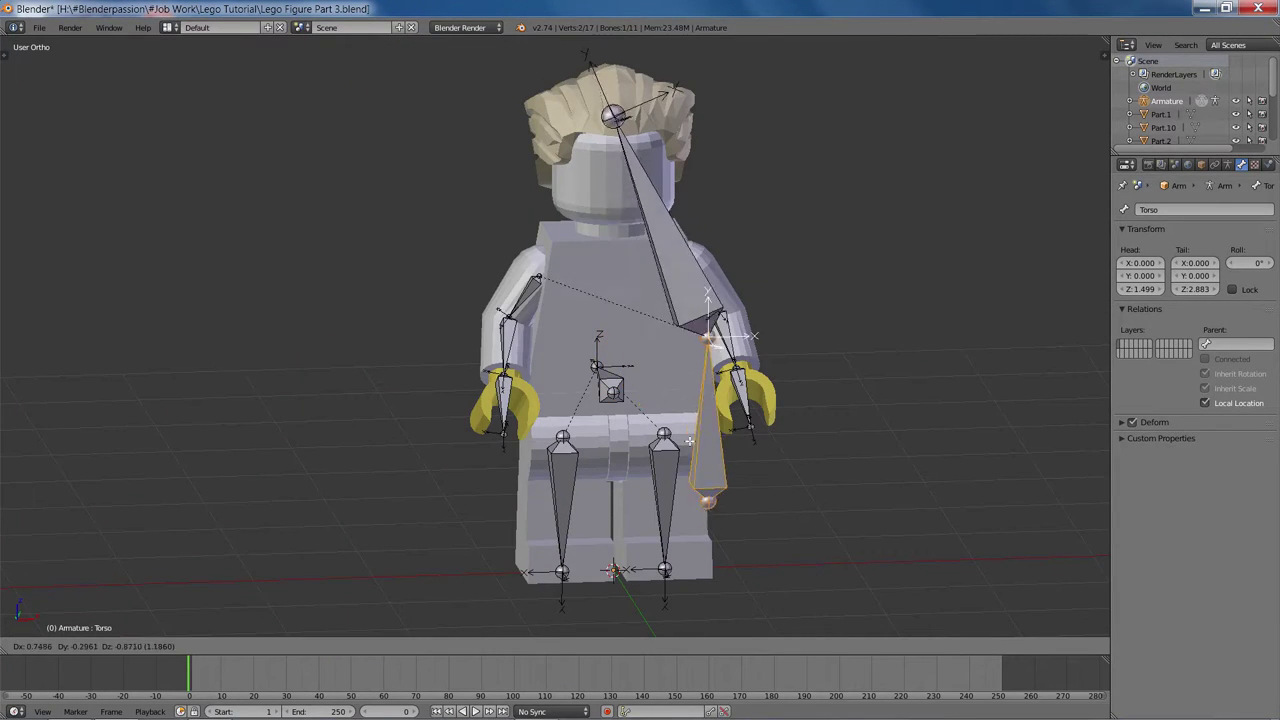
right_click(721, 296)
key("g")
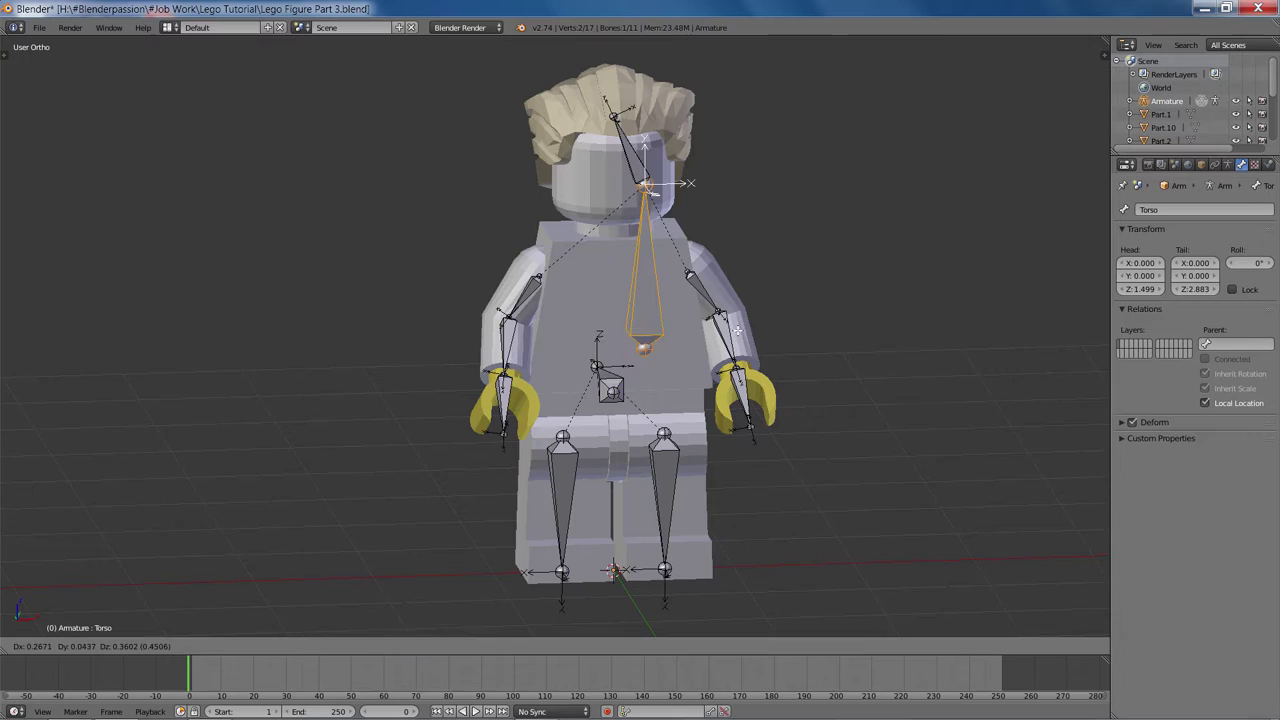
right_click(737, 331)
middle_click_drag(737, 331, 798, 344)
scroll(799, 345, "up", 4)
key("r")
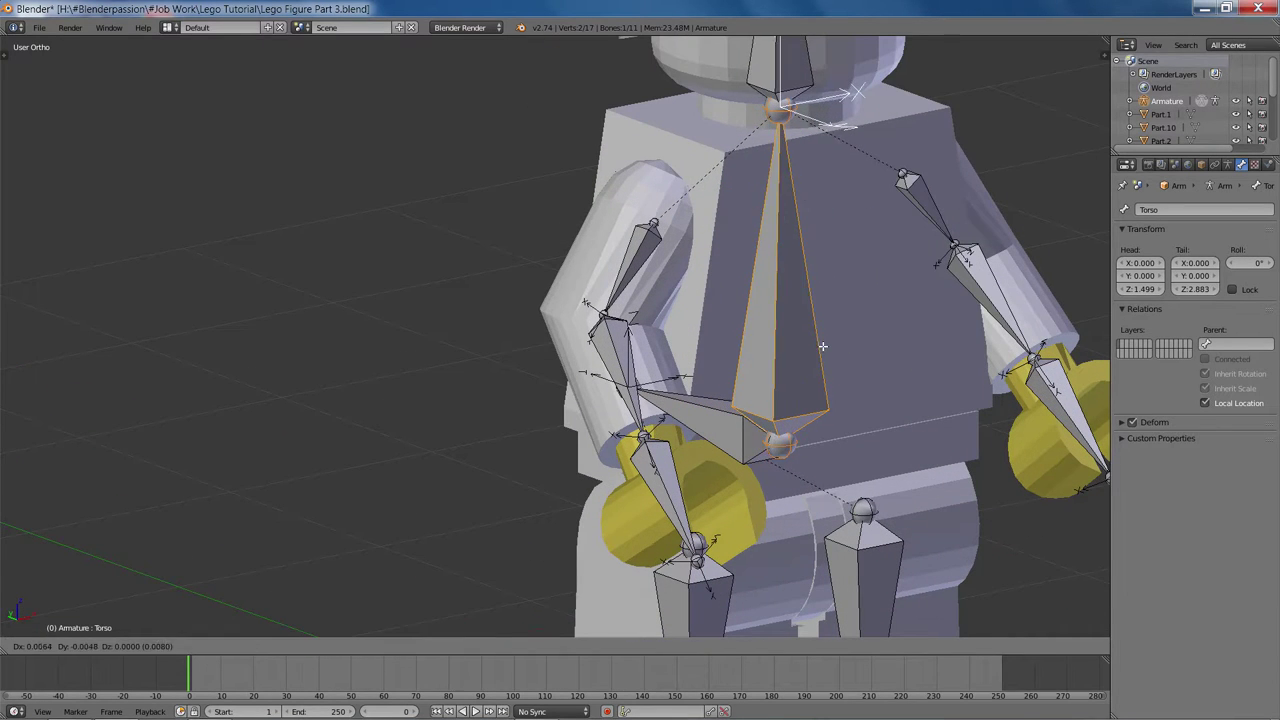
right_click(770, 340)
Switch the armature to Object Mode, select all ten mesh parts of the figure, and check the selection with a cancelled move.
scroll(735, 335, "down", 5)
key("Tab")
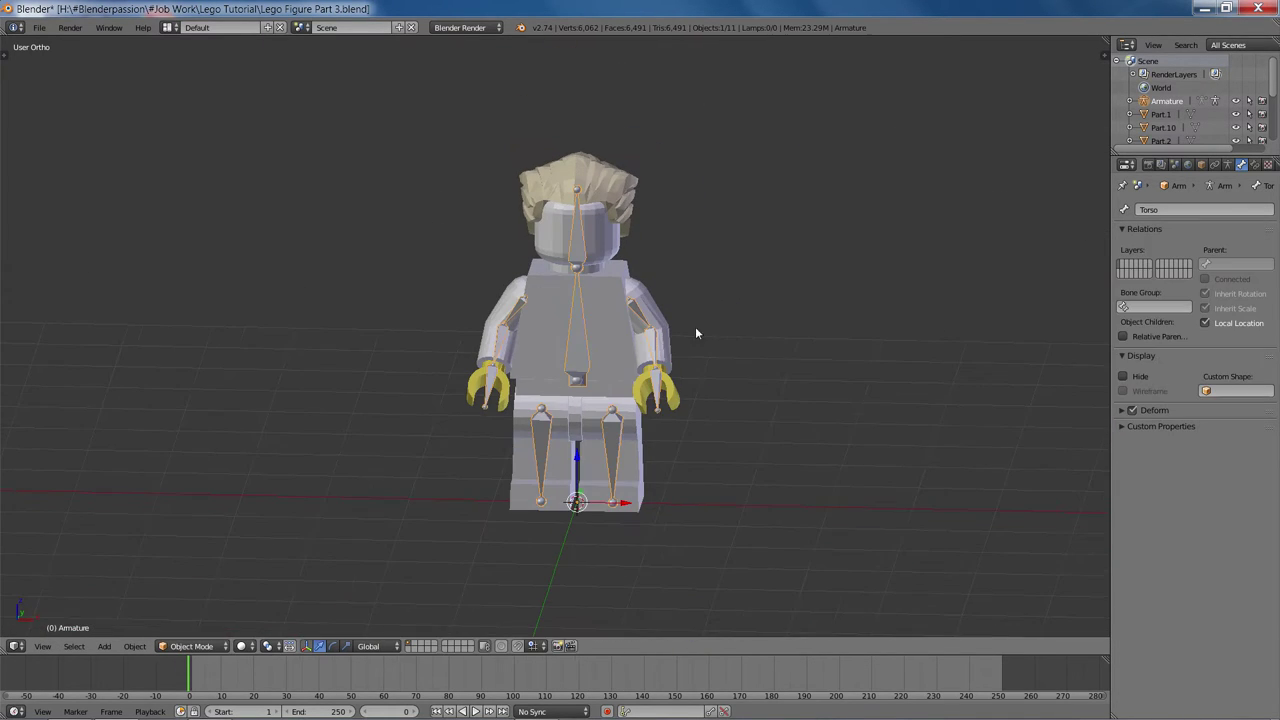
middle_click_drag(588, 317, 566, 234)
right_click(584, 96)
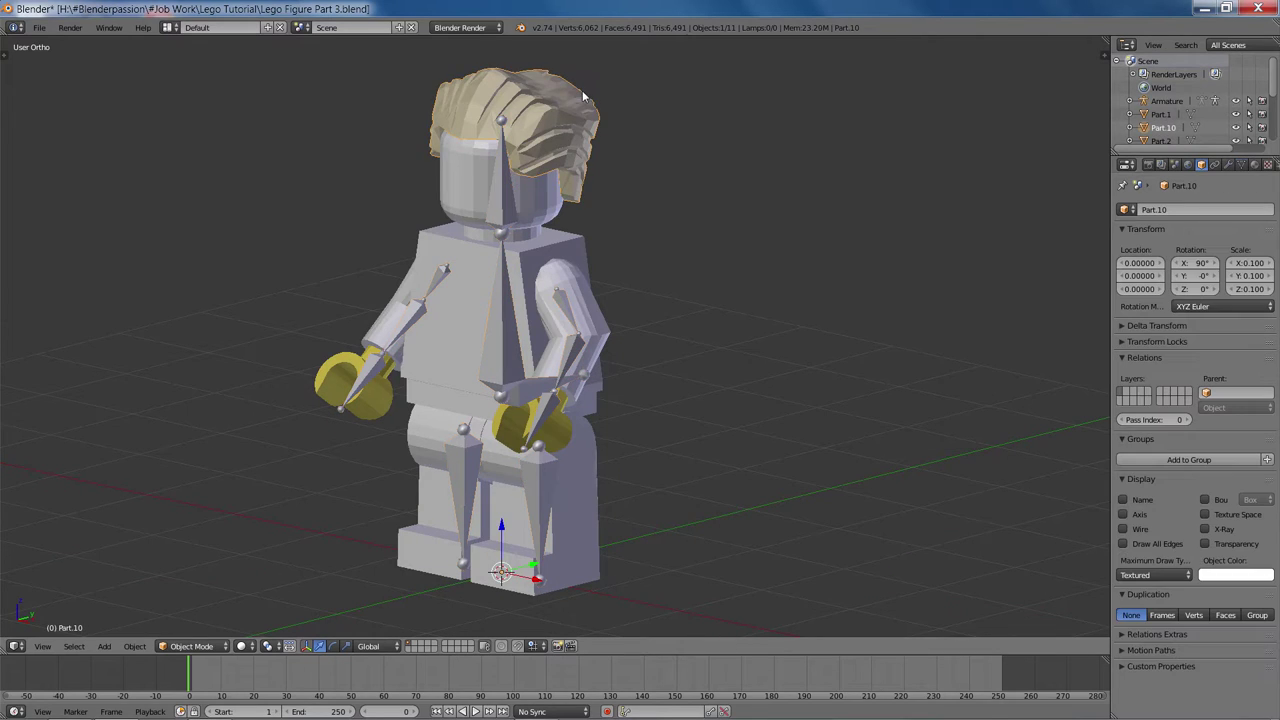
right_click(456, 184, "shift")
right_click(427, 243, "shift")
middle_click_drag(481, 256, 546, 260, "shift")
right_click(437, 325, "shift")
right_click(386, 378, "shift")
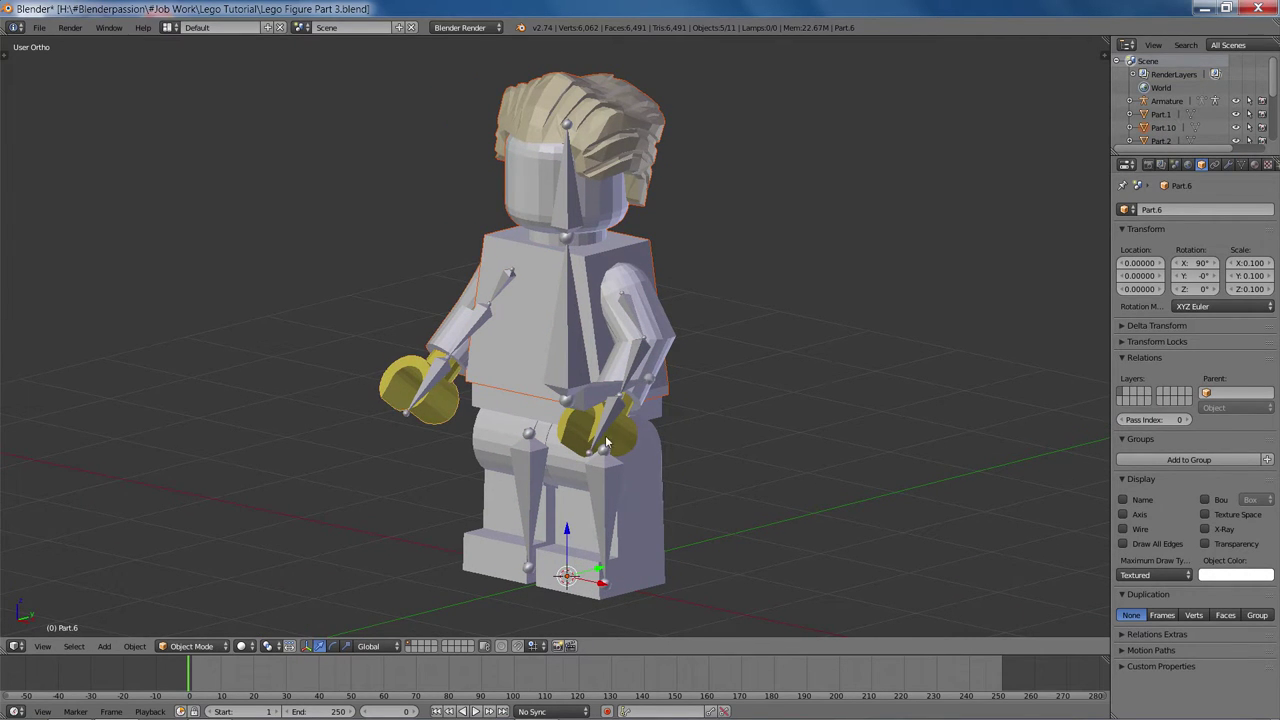
right_click(660, 493, "shift")
right_click(483, 537, "shift")
right_click(493, 418, "shift")
scroll(768, 328, "up", 4)
right_click(789, 332, "shift")
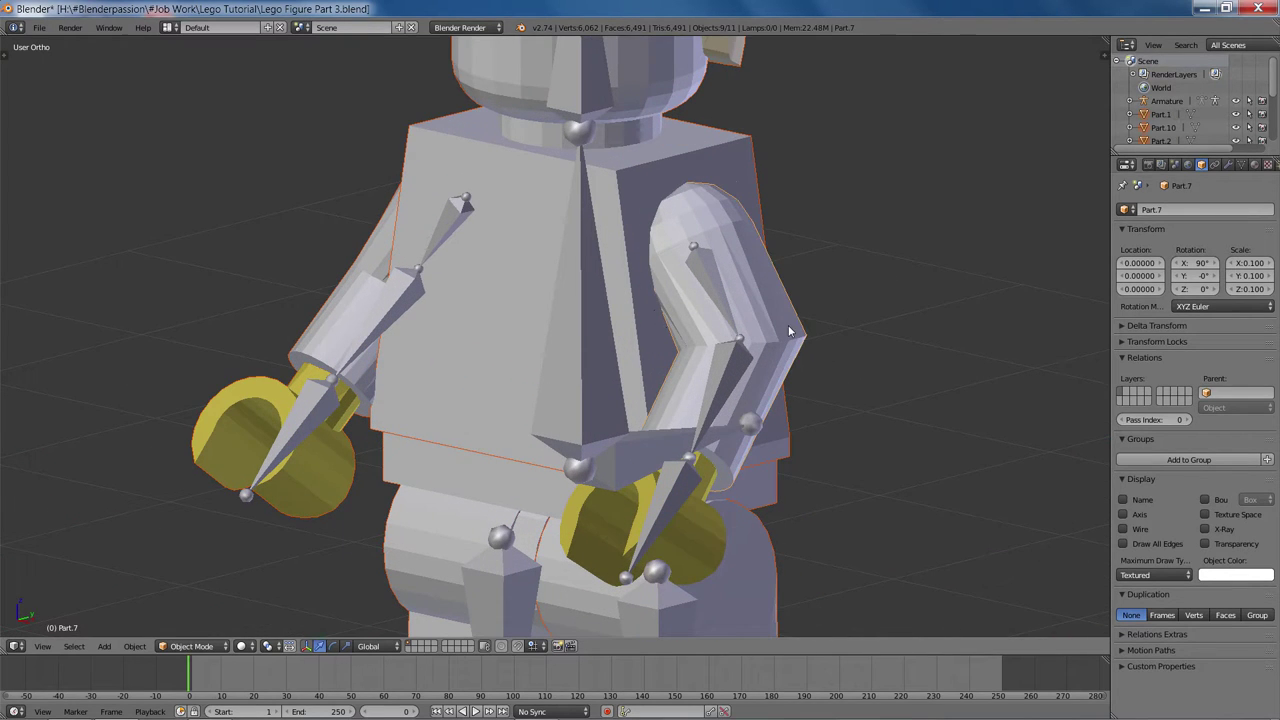
right_click(712, 543, "shift")
scroll(749, 468, "down", 4)
key("g")
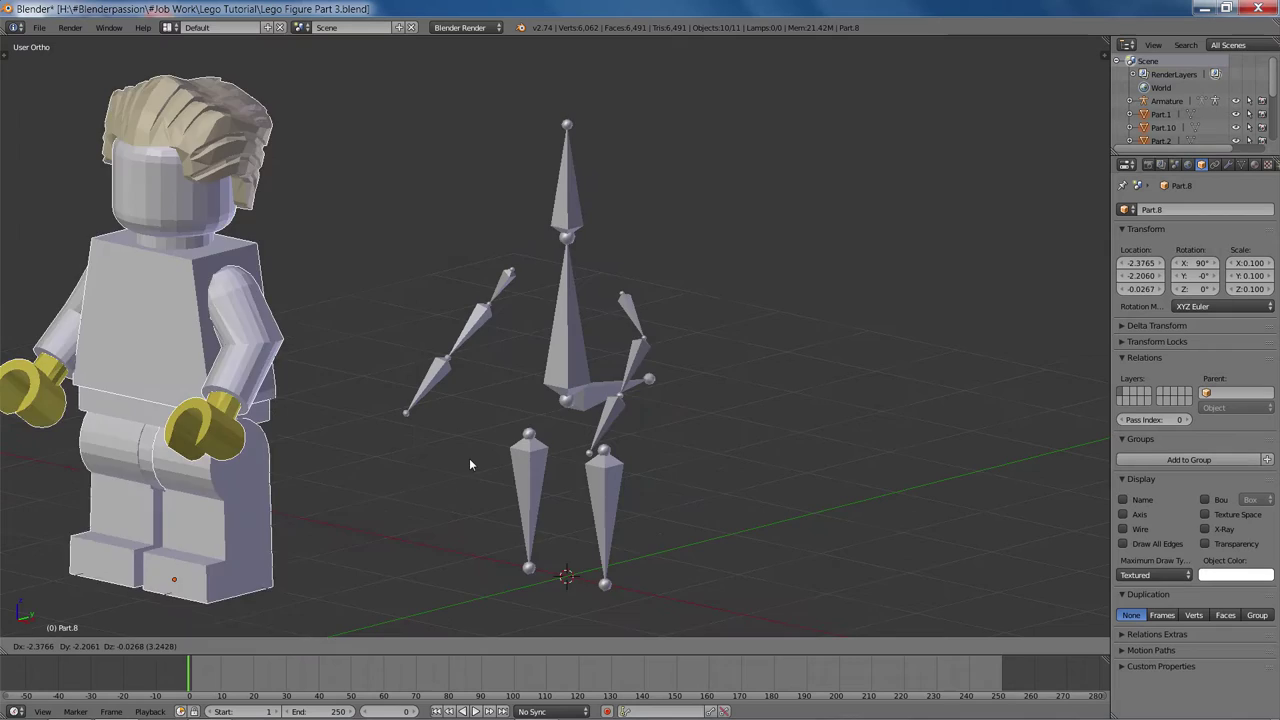
right_click(470, 459)
Create a new group from the ten selected mesh parts and name it Minifigure.
scroll(612, 422, "down", 3)
middle_click_drag(614, 422, 726, 408)
scroll(760, 388, "up", 2)
middle_click_drag(783, 373, 810, 357)
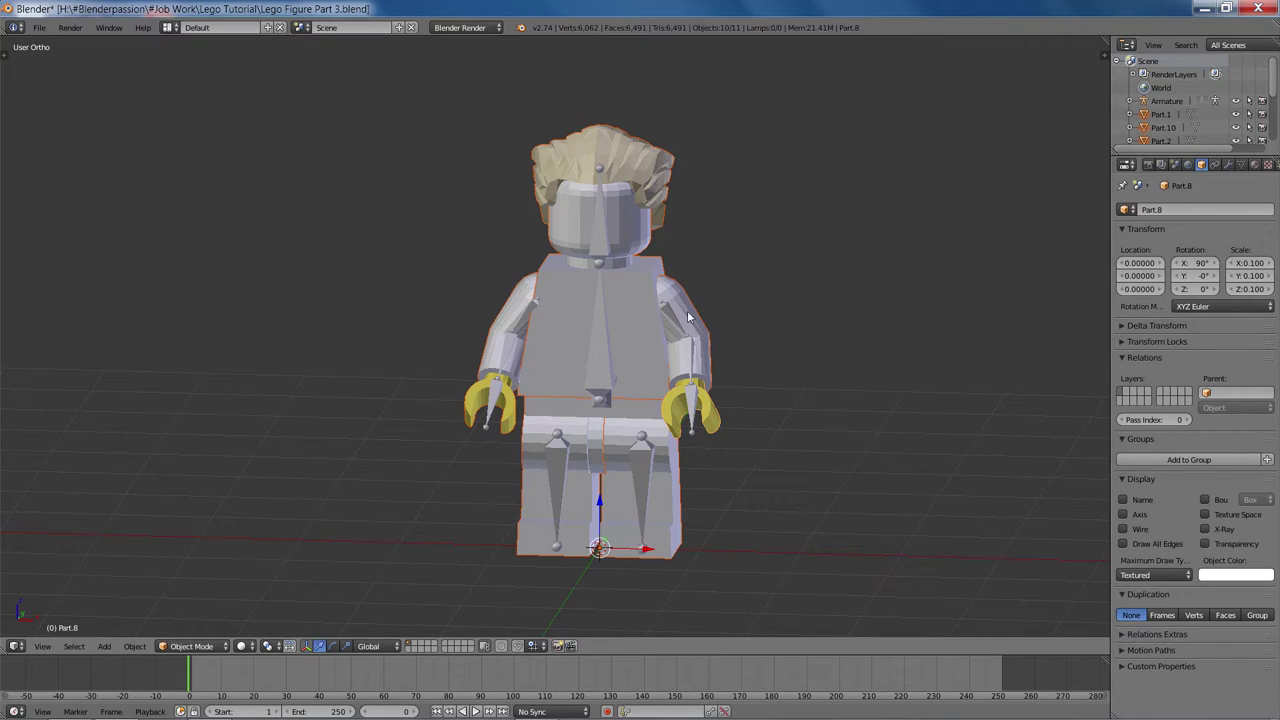
key("ctrl+g")
key("t")
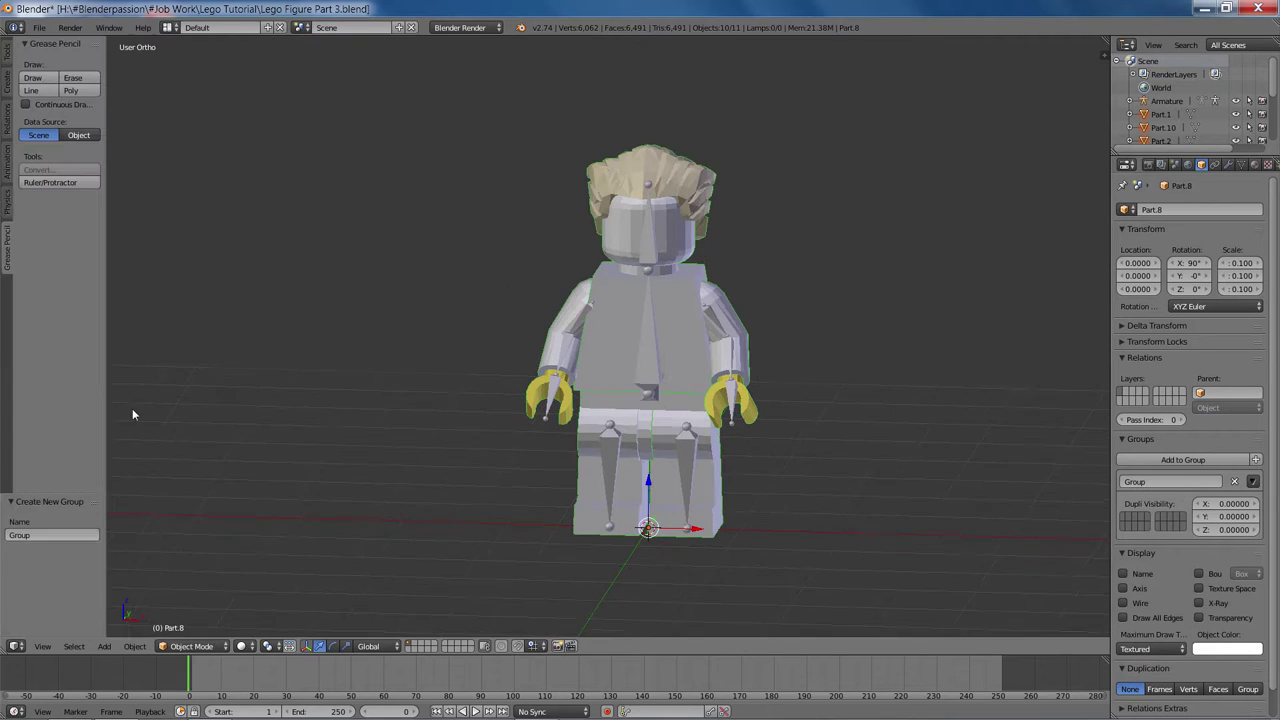
left_click(41, 537)
type("Minifigure")
key("Return")
key("t")
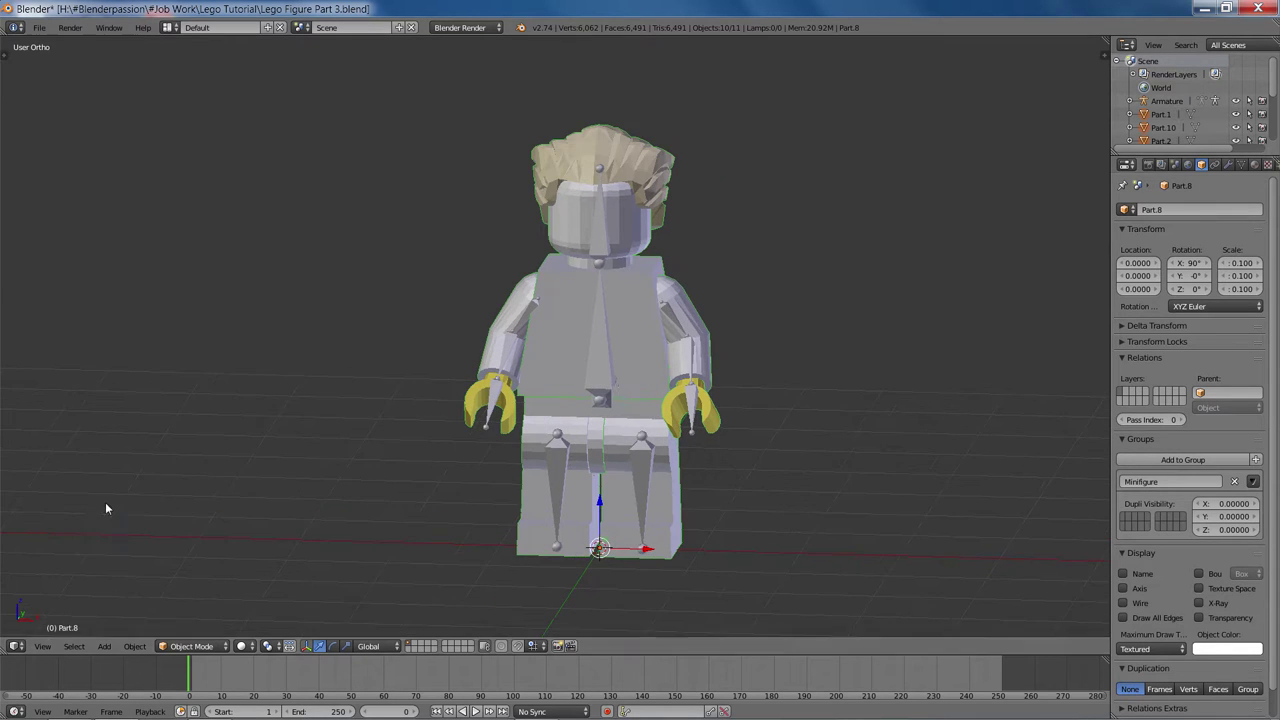
Add the armature to the selection as the active object and parent the meshes to it With Automatic Weights.
middle_click_drag(749, 354, 677, 152)
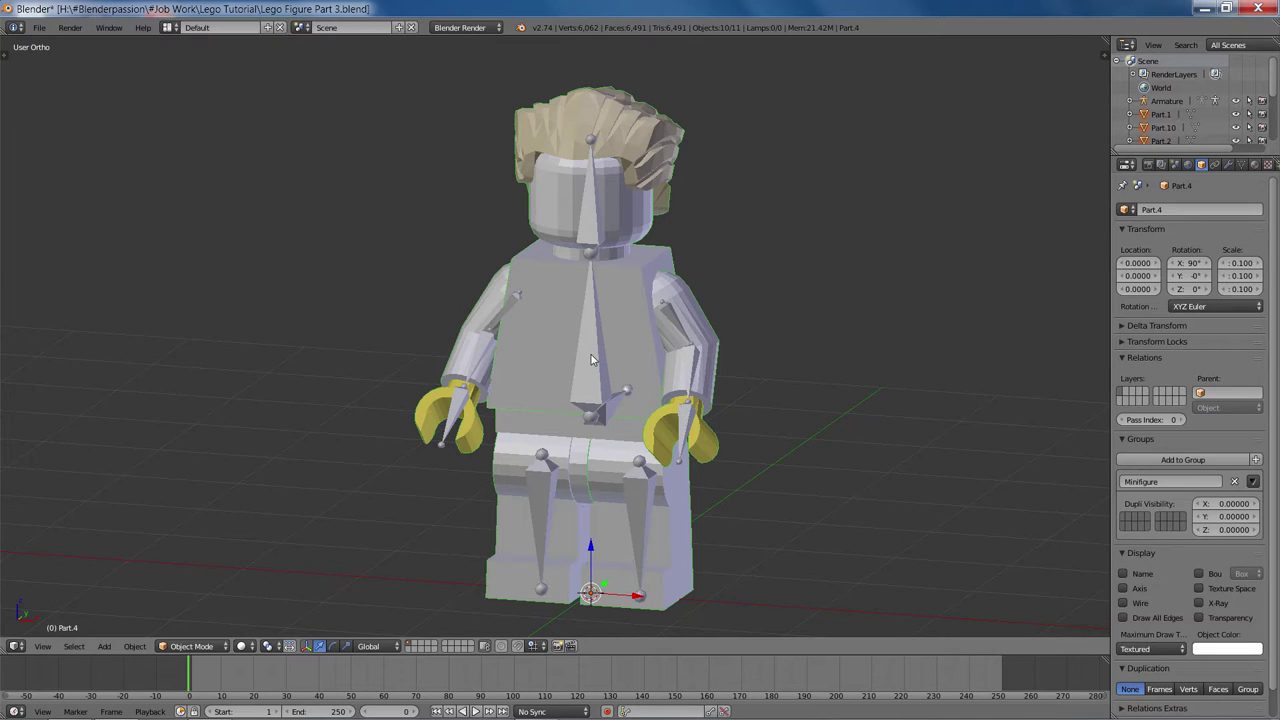
right_click(591, 360, "shift")
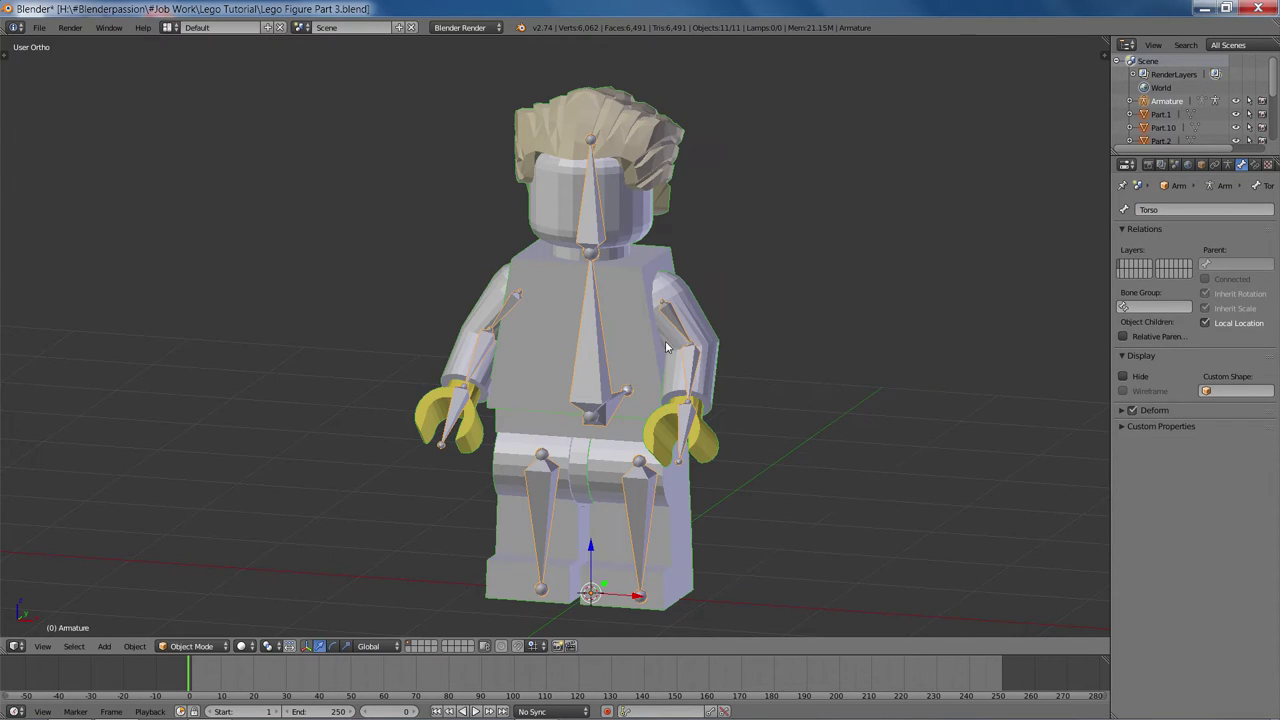
scroll(688, 357, "down", 3)
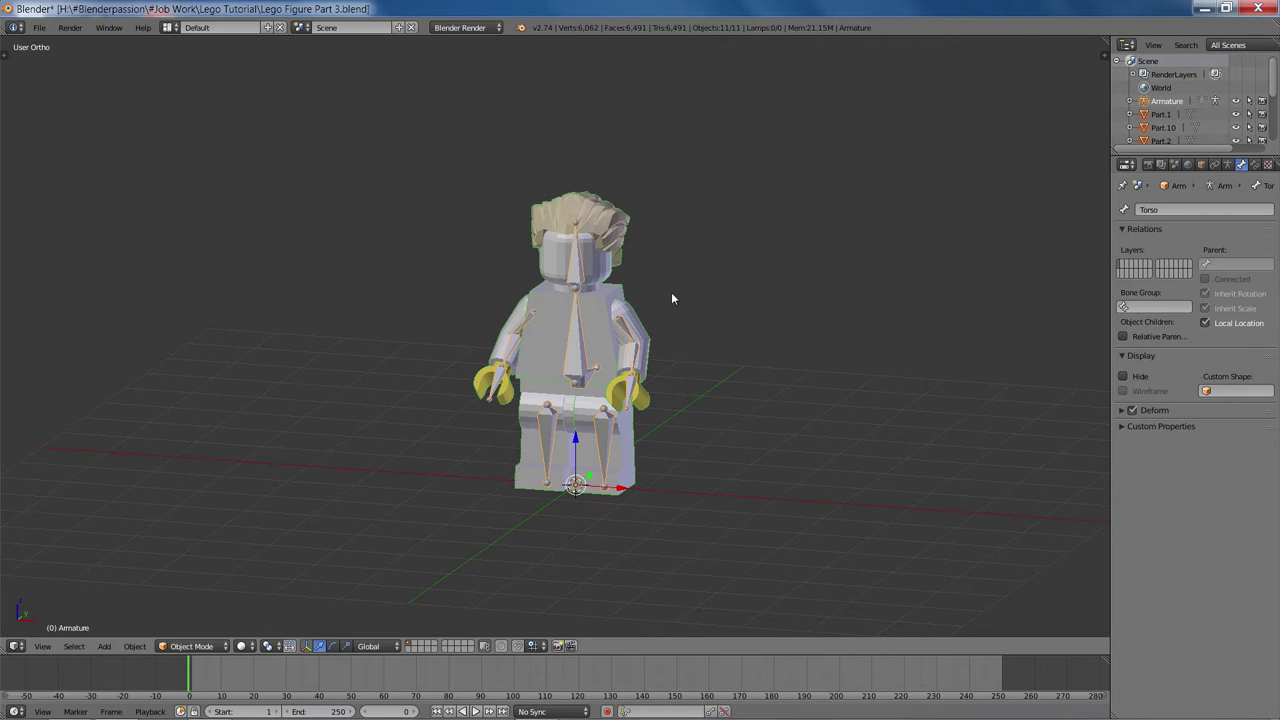
key("ctrl+p")
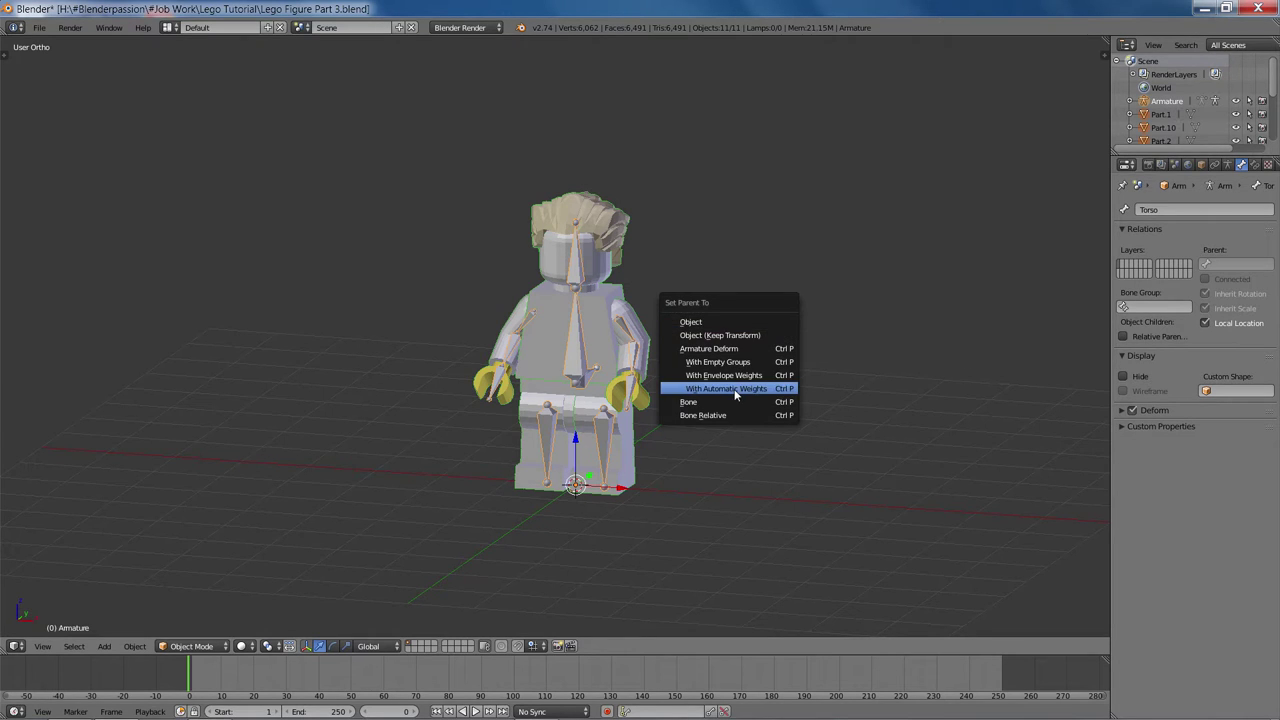
left_click(735, 391)
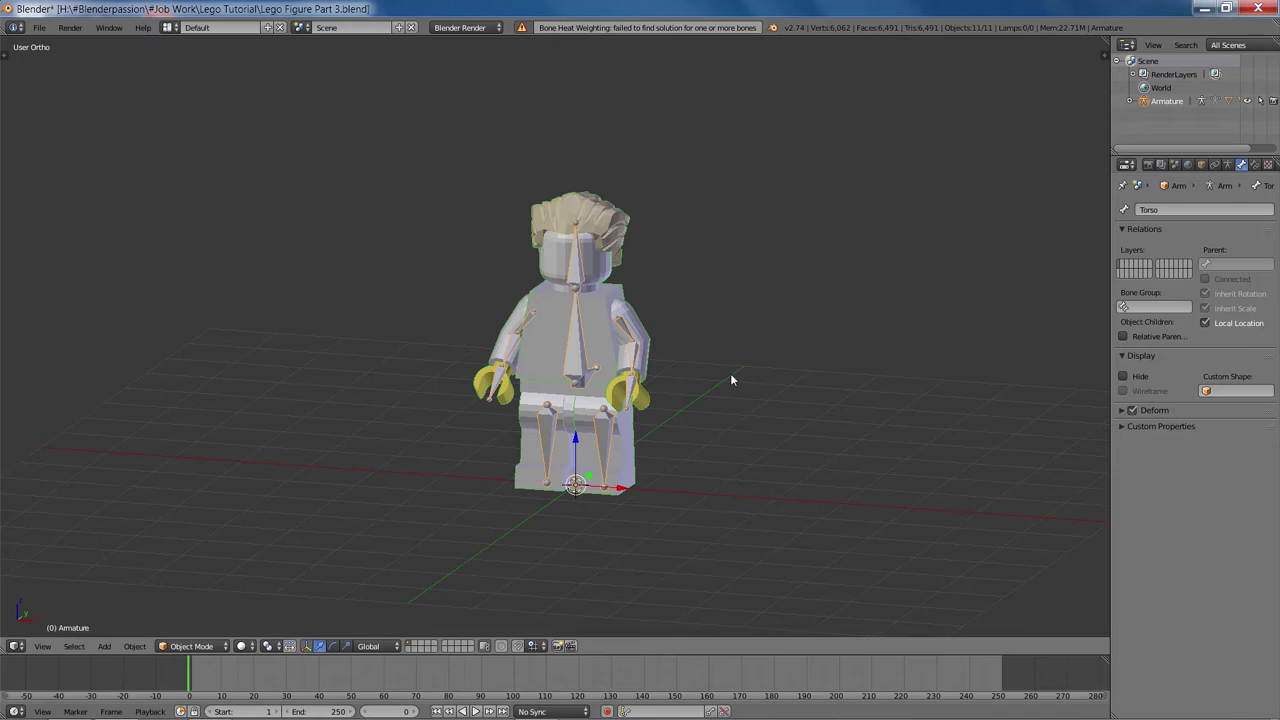
Clear the selection, select the head mesh, and display its weights in Weight Paint mode.
scroll(731, 377, "up", 3)
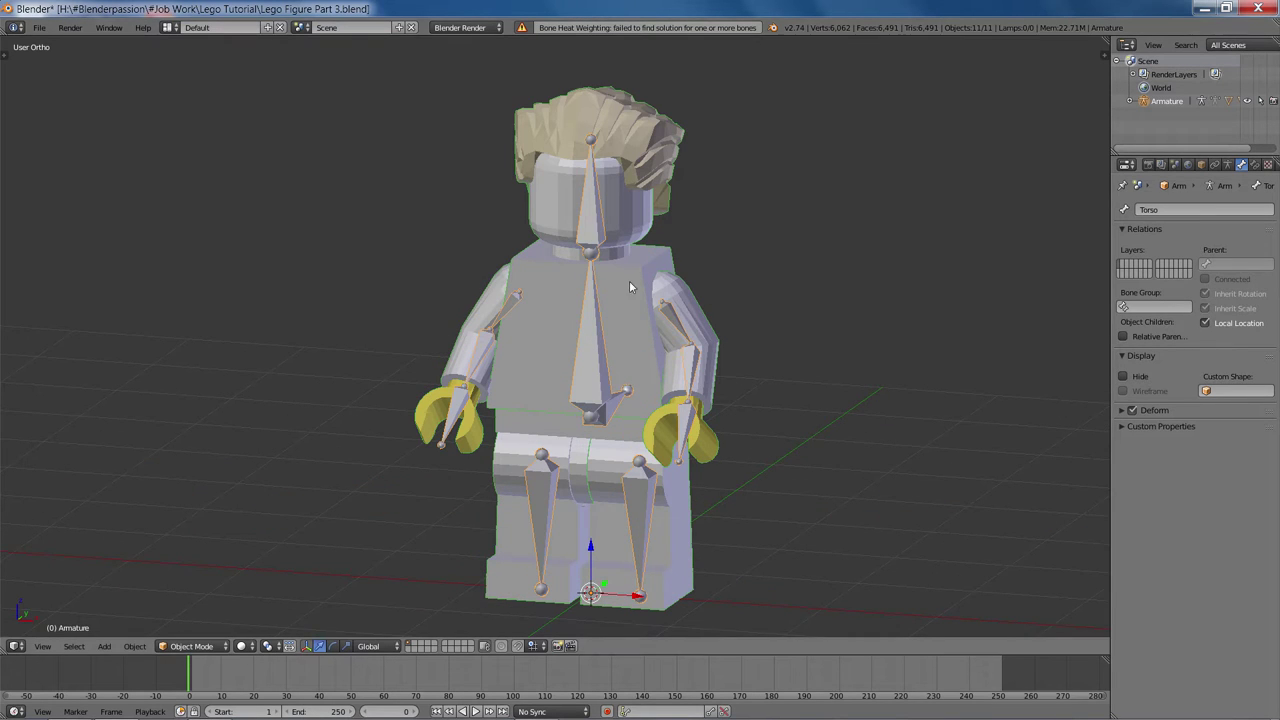
middle_click_drag(740, 275, 711, 373, "shift")
scroll(710, 373, "up", 4)
key("a")
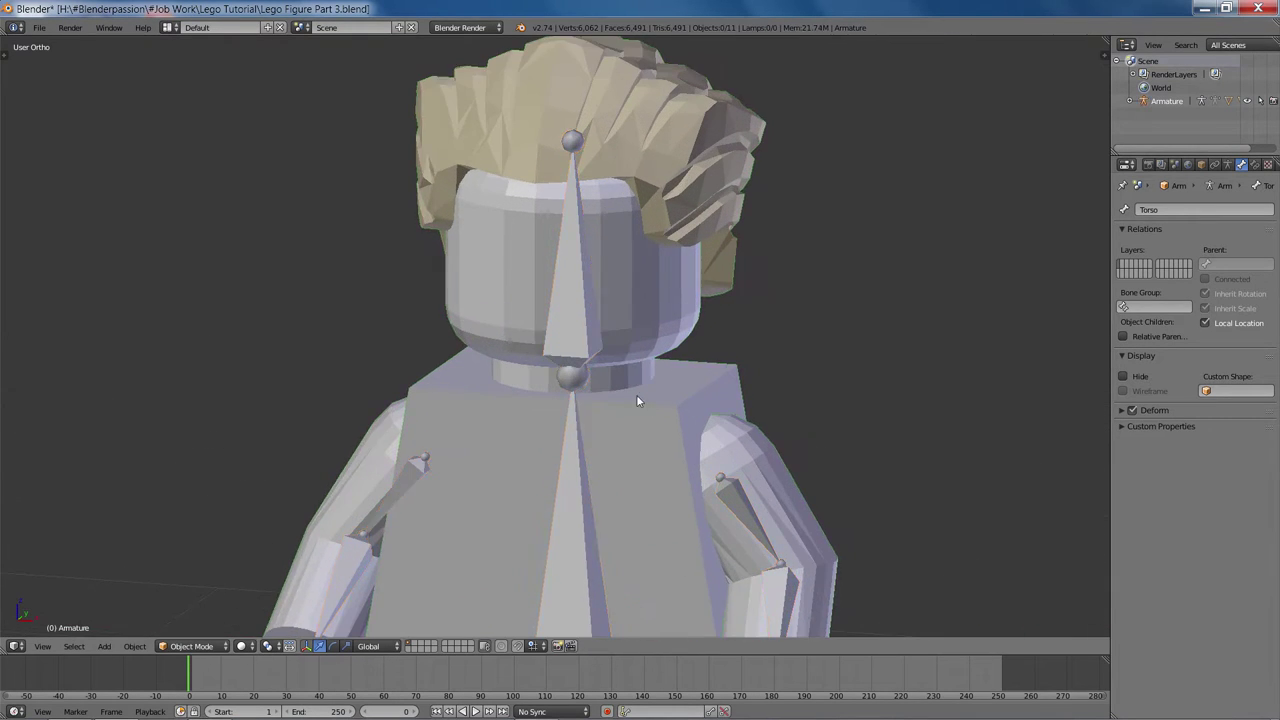
scroll(632, 392, "down", 8)
right_click(563, 321)
scroll(573, 335, "up", 5)
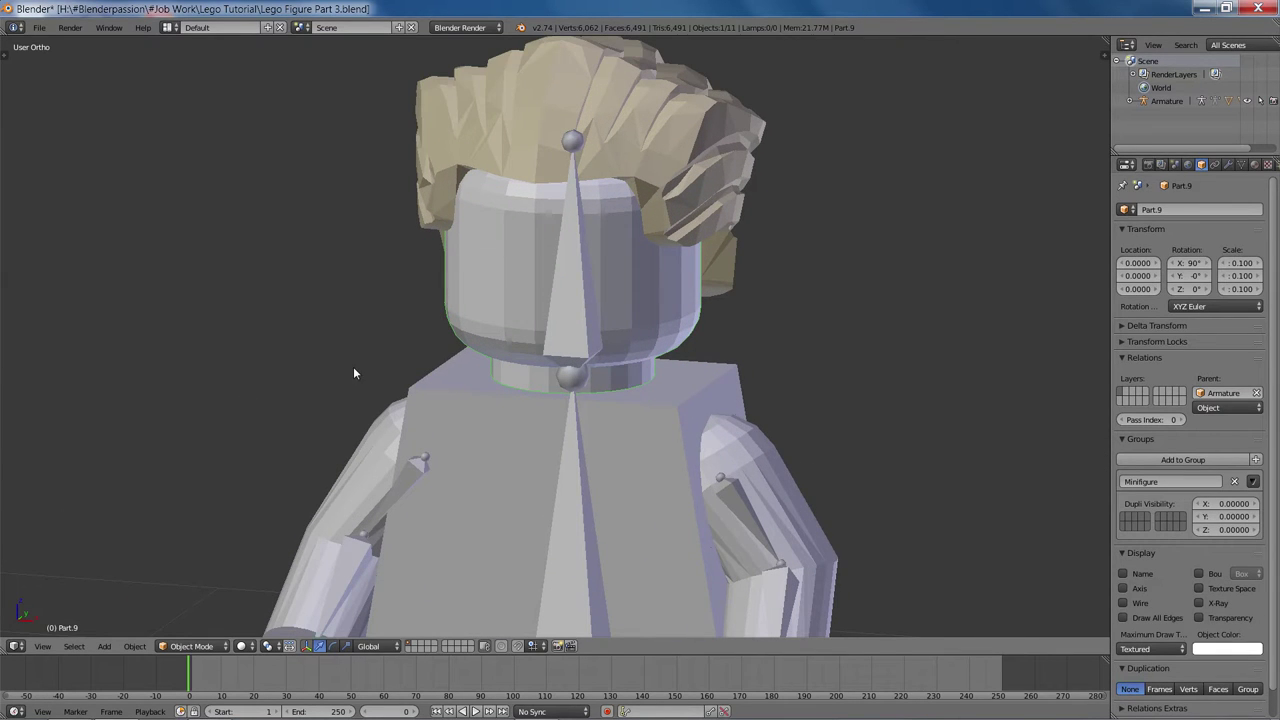
left_click(189, 648)
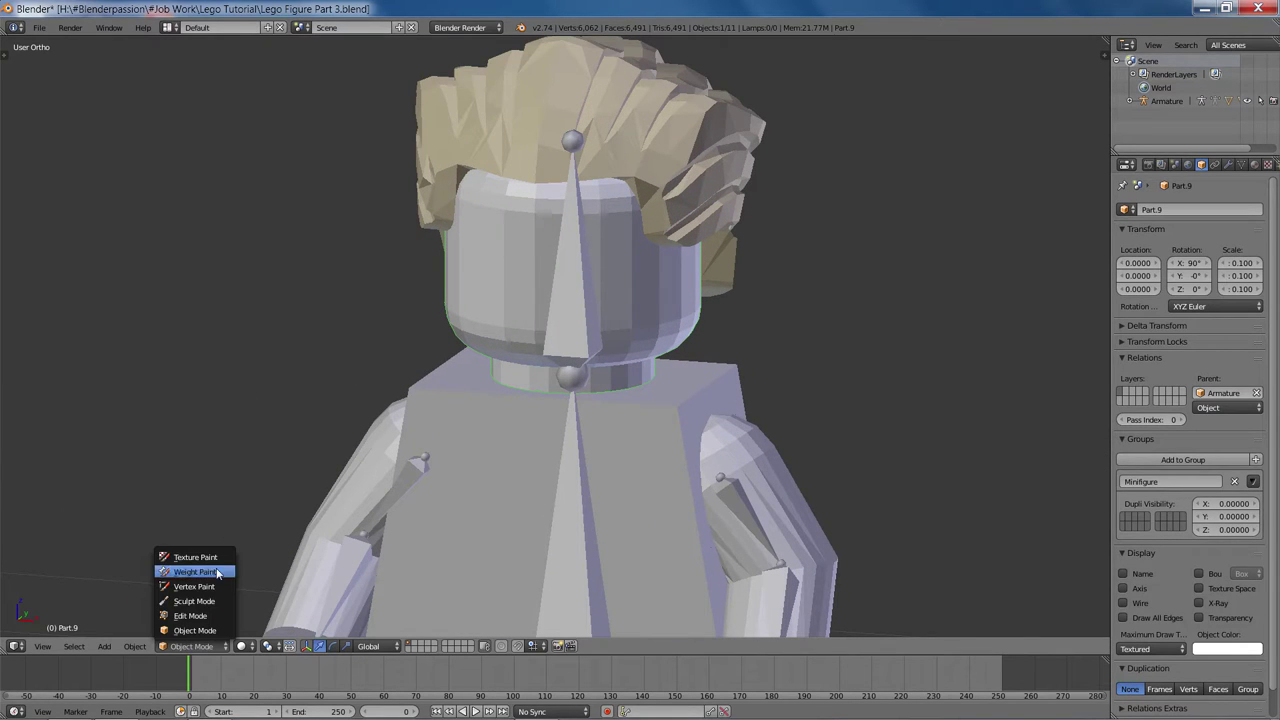
left_click(195, 572)
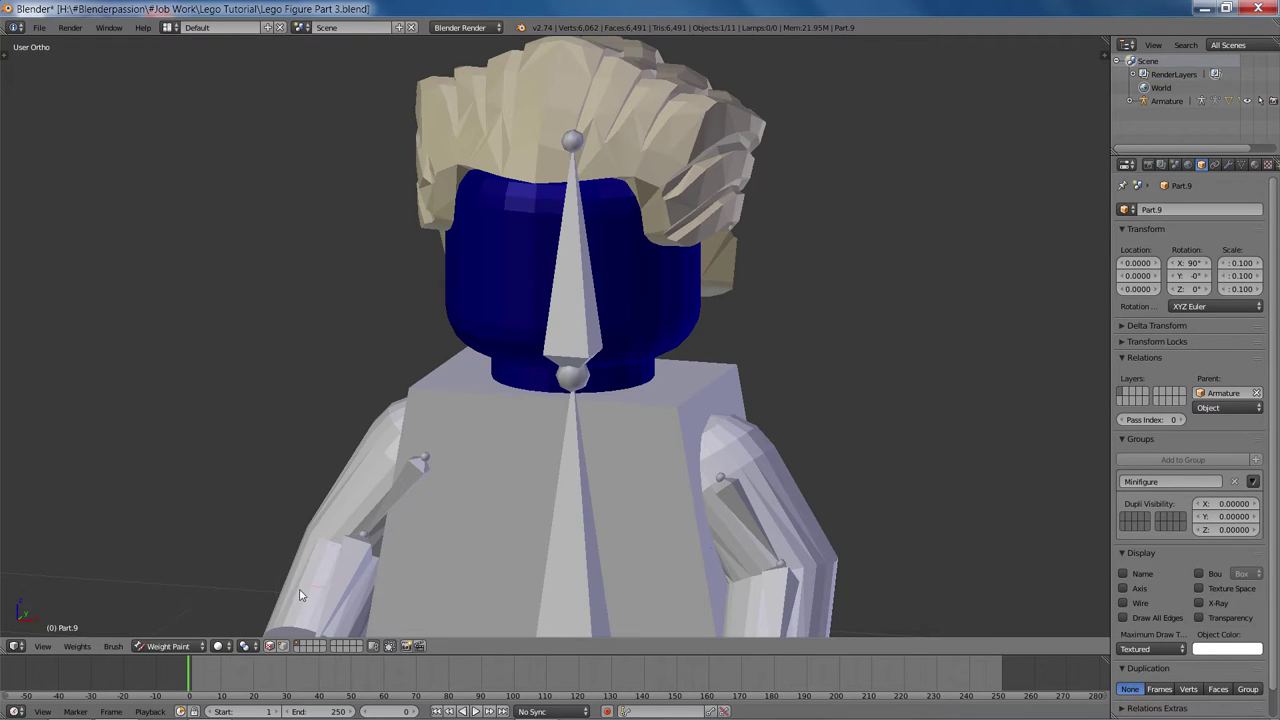
Try to select the Head bone while the head mesh is in Weight Paint mode.
scroll(669, 385, "down", 3)
middle_click_drag(669, 385, 731, 290)
right_click(540, 287)
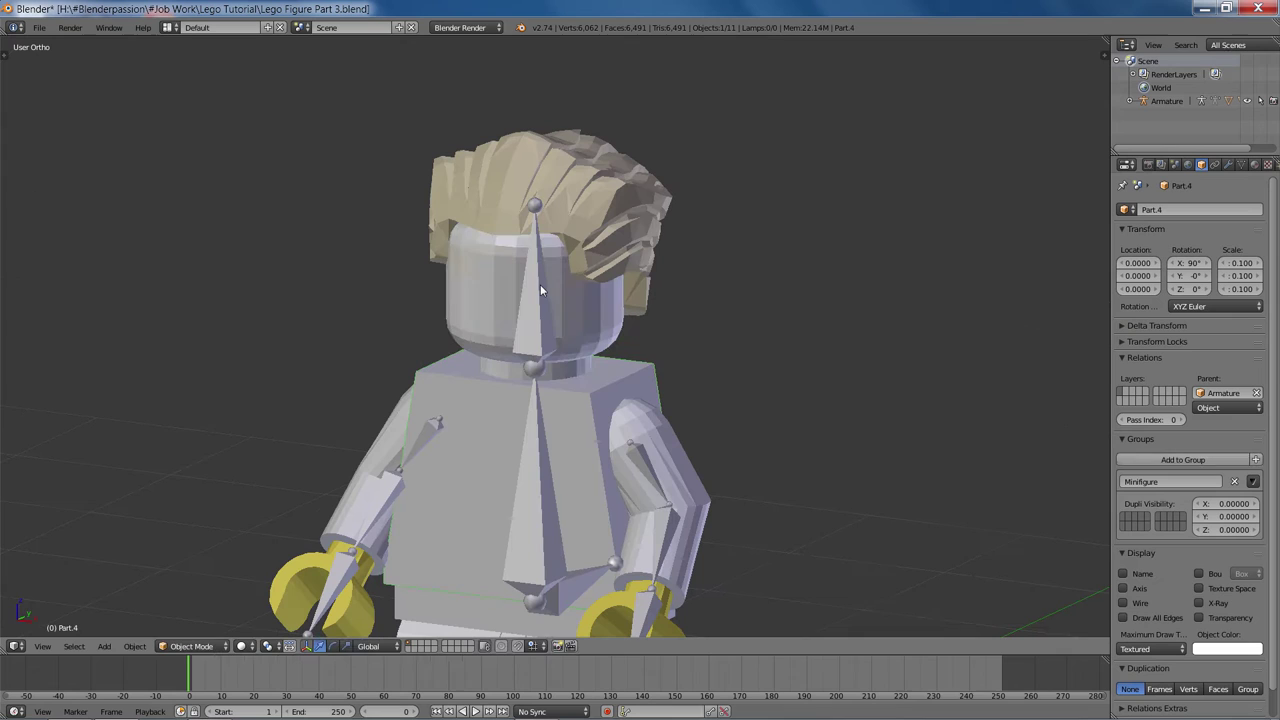
right_click(538, 287)
key("ctrl+Tab")
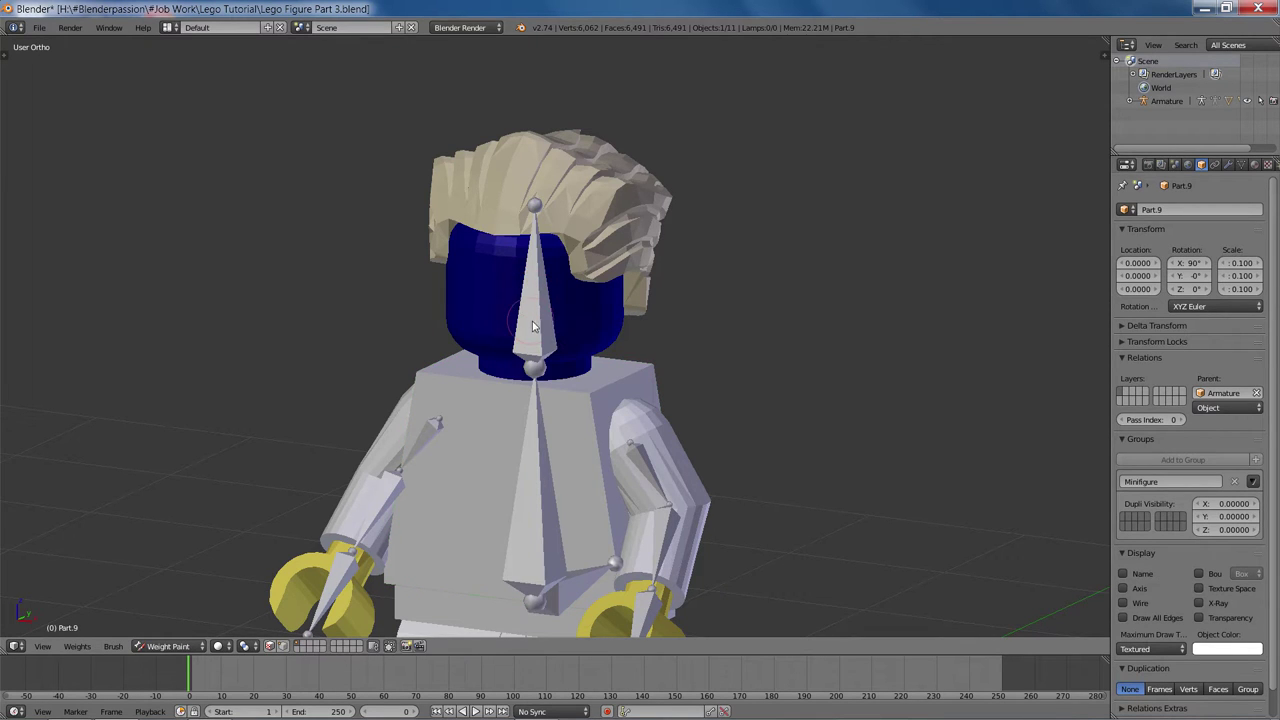
key("ctrl+Tab")
key("ctrl+Tab")
key("ctrl+Tab")
scroll(570, 458, "down", 1)
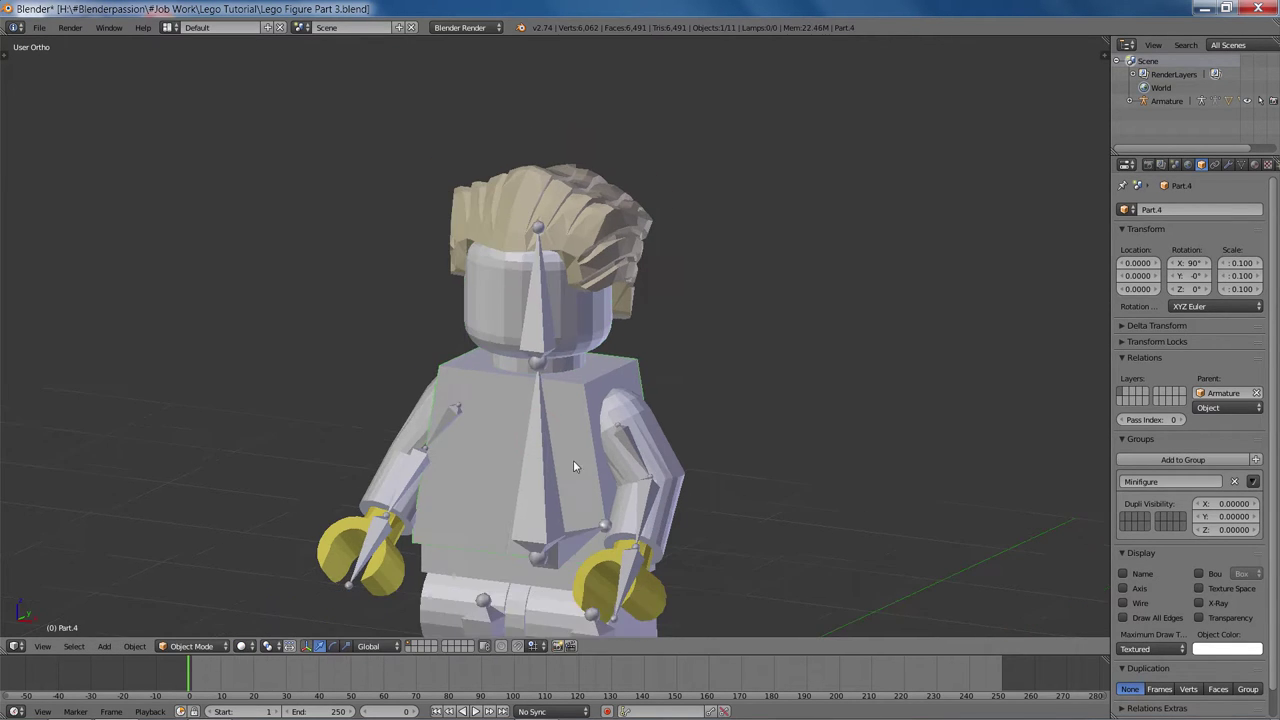
Select the armature and switch it to Pose Mode.
right_click(645, 492)
middle_click_drag(659, 498, 634, 406, "shift")
right_click(634, 405)
scroll(625, 395, "down", 3)
key("ctrl+Tab")
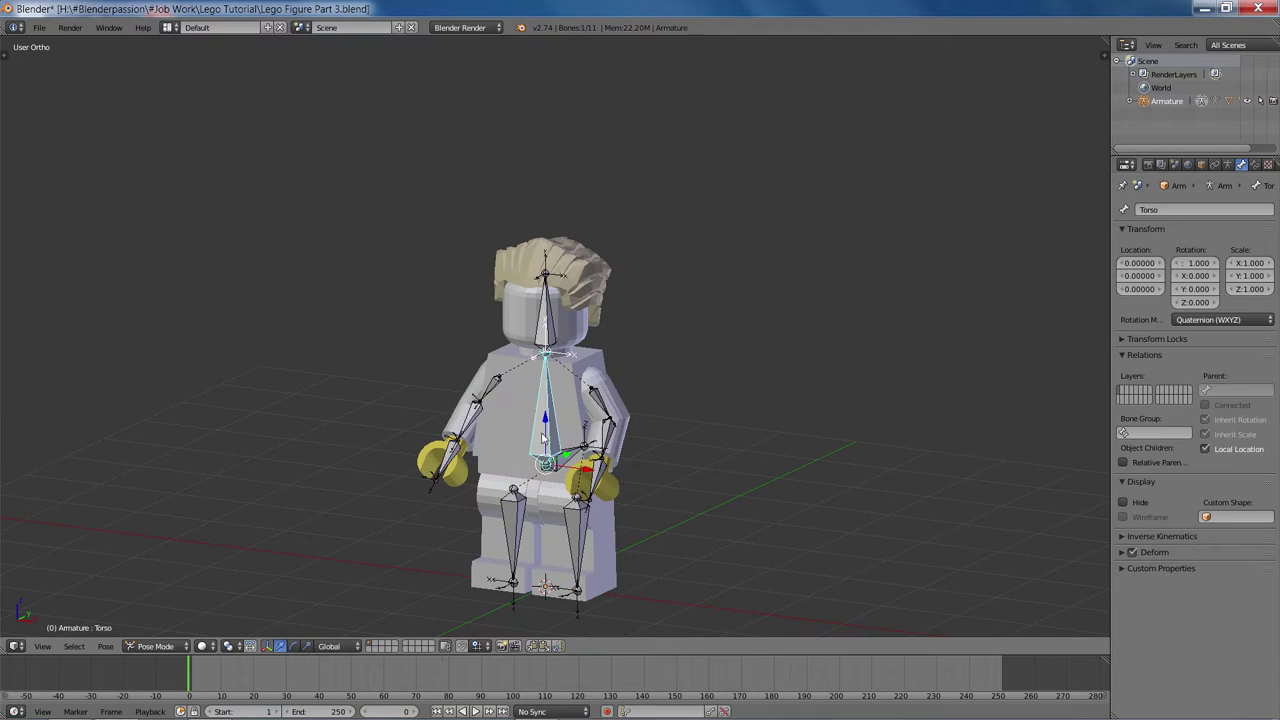
scroll(541, 441, "up", 3)
left_click(150, 647)
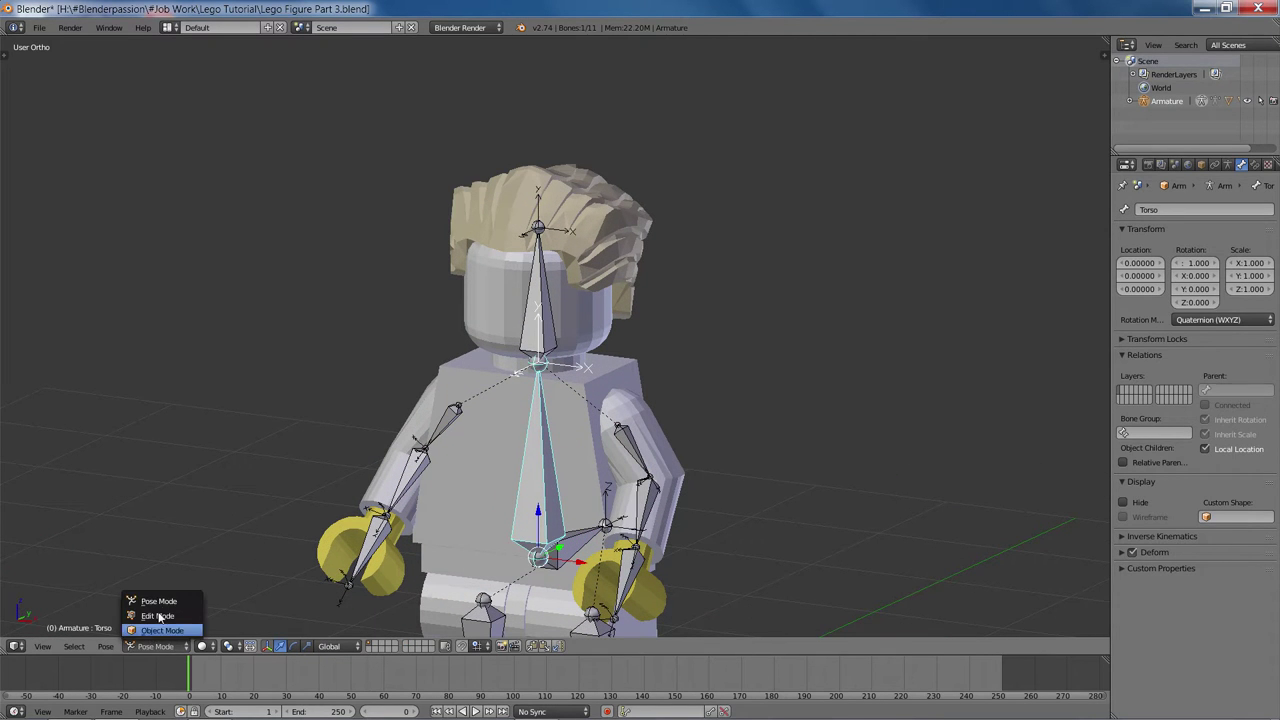
Try rotating the Head bone and the Torso bone to test how the meshes follow, cancelling each rotation.
right_click(557, 298)
key("r")
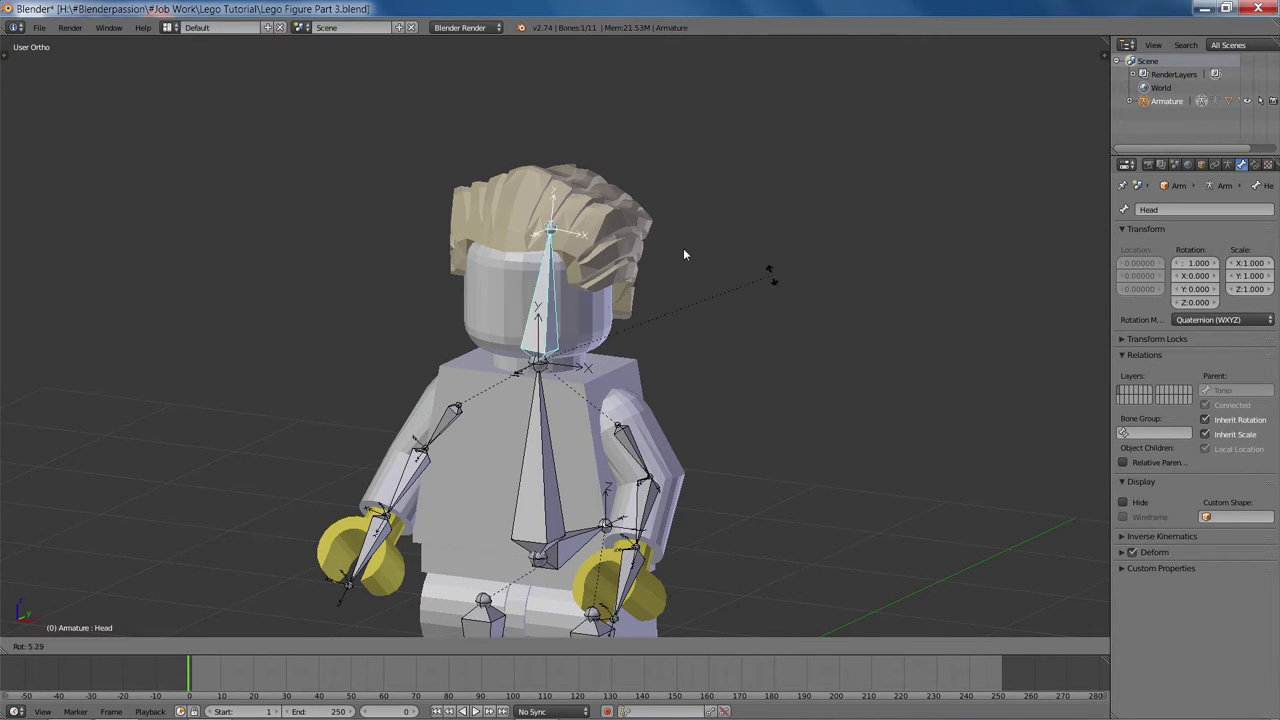
left_click(654, 258)
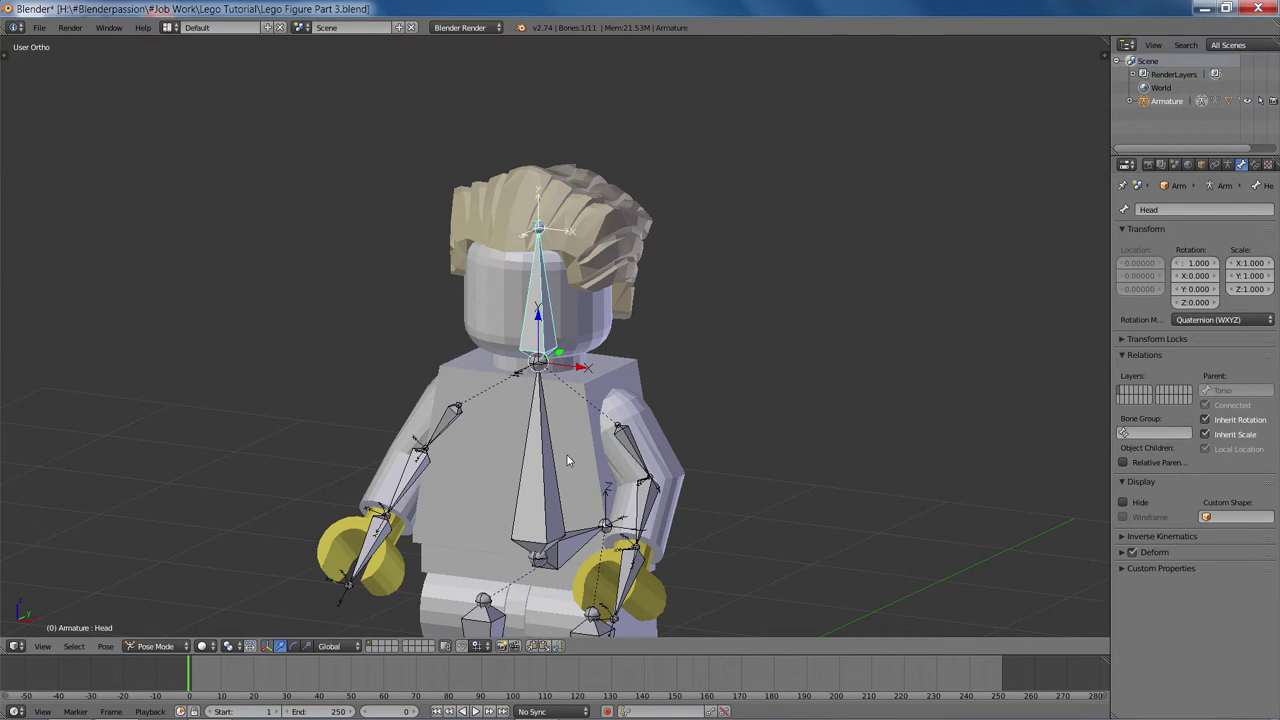
right_click(565, 455)
key("r")
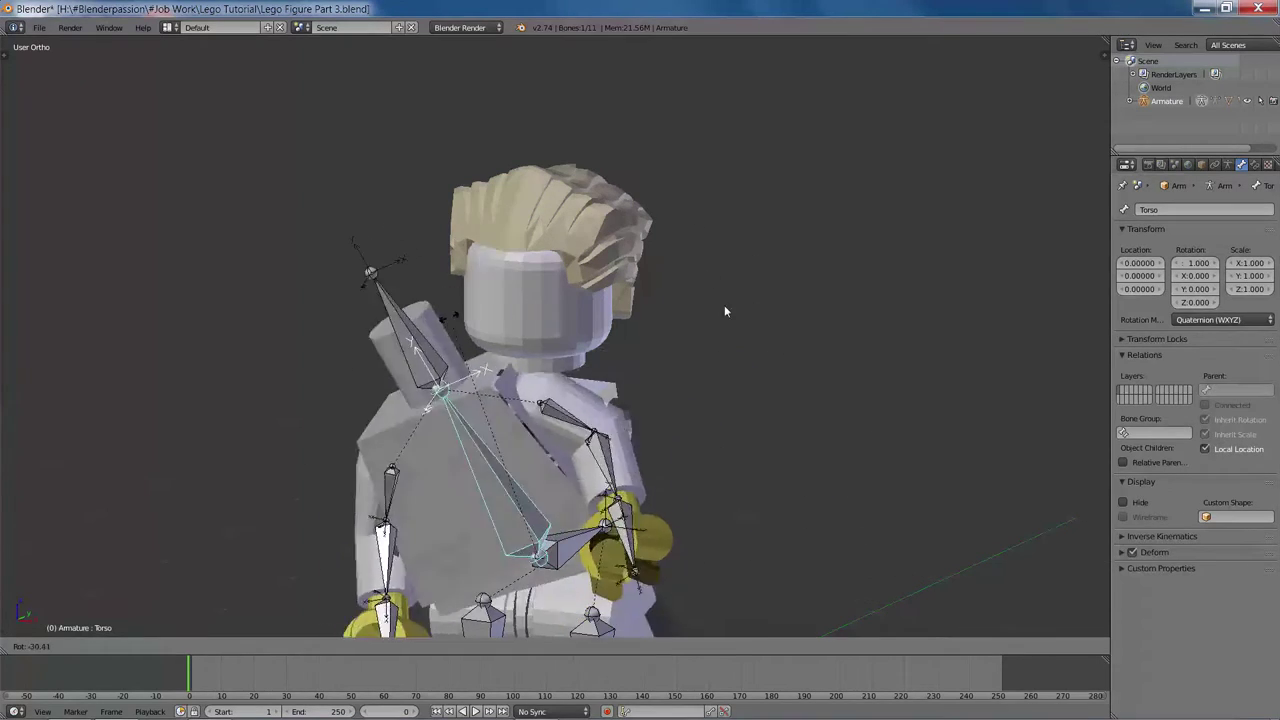
right_click(580, 287)
Select the hair mesh, put it into Weight Paint mode, and make the Head bone active for painting.
right_click(592, 295)
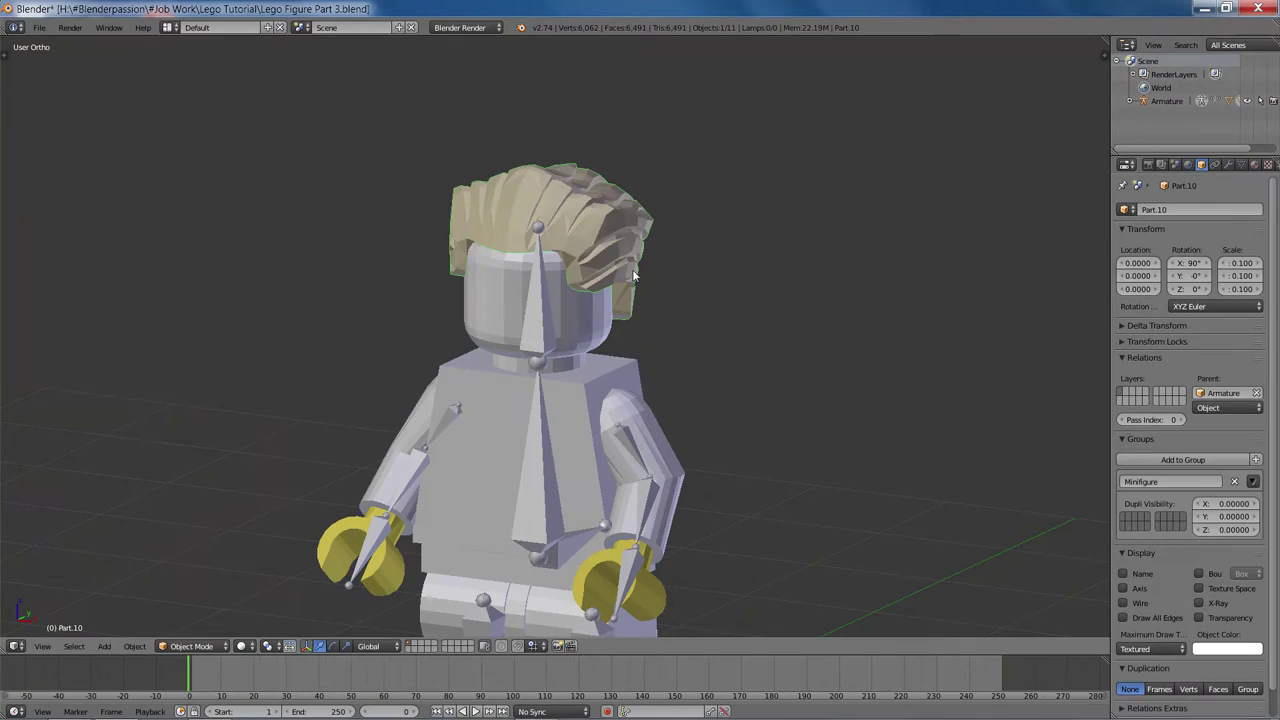
scroll(558, 401, "up", 5)
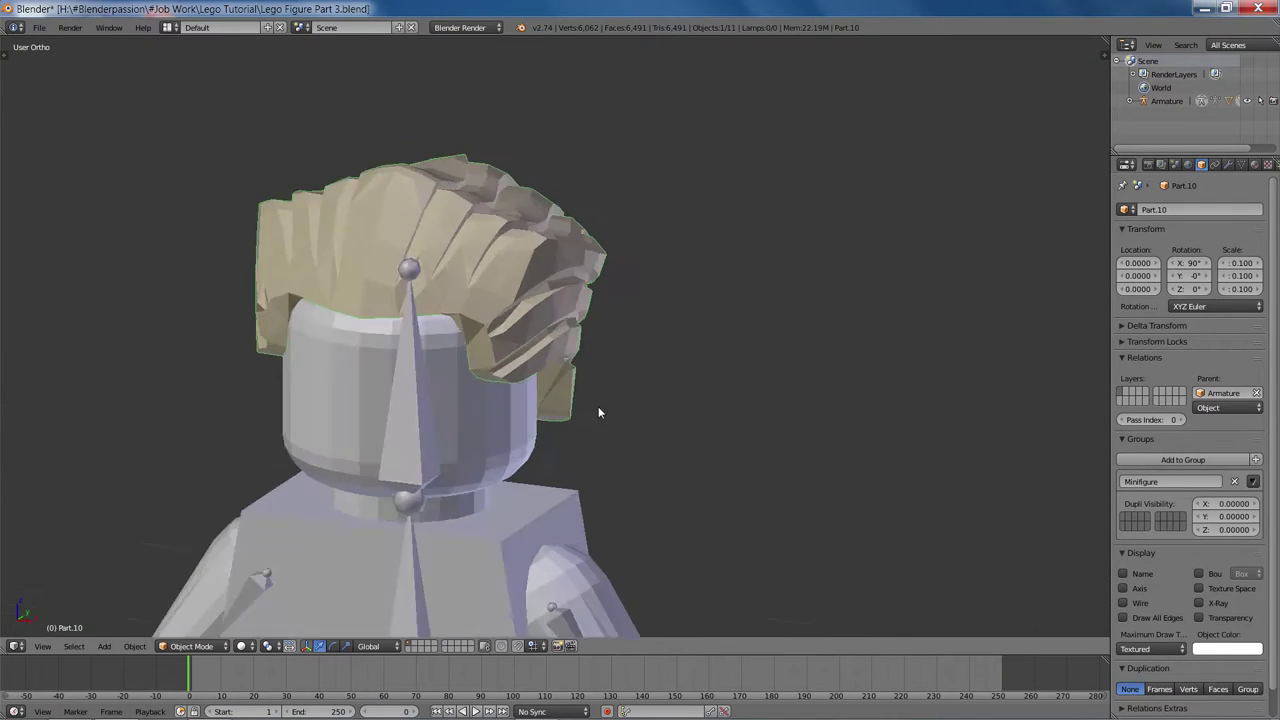
key("Tab")
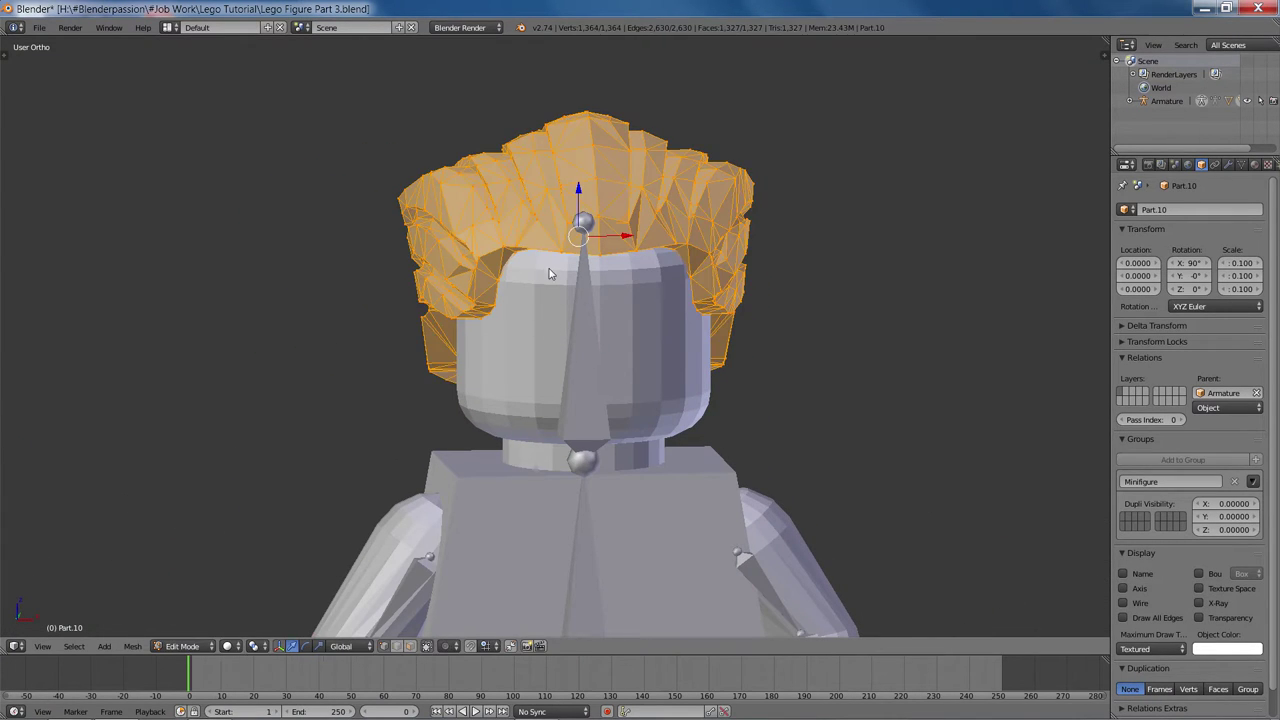
key("Tab")
key("ctrl+Tab")
middle_click_drag(594, 242, 668, 288)
right_click(664, 305)
middle_click_drag(762, 285, 577, 257)
middle_click_drag(416, 265, 632, 310, "shift")
scroll(602, 302, "down", 4)
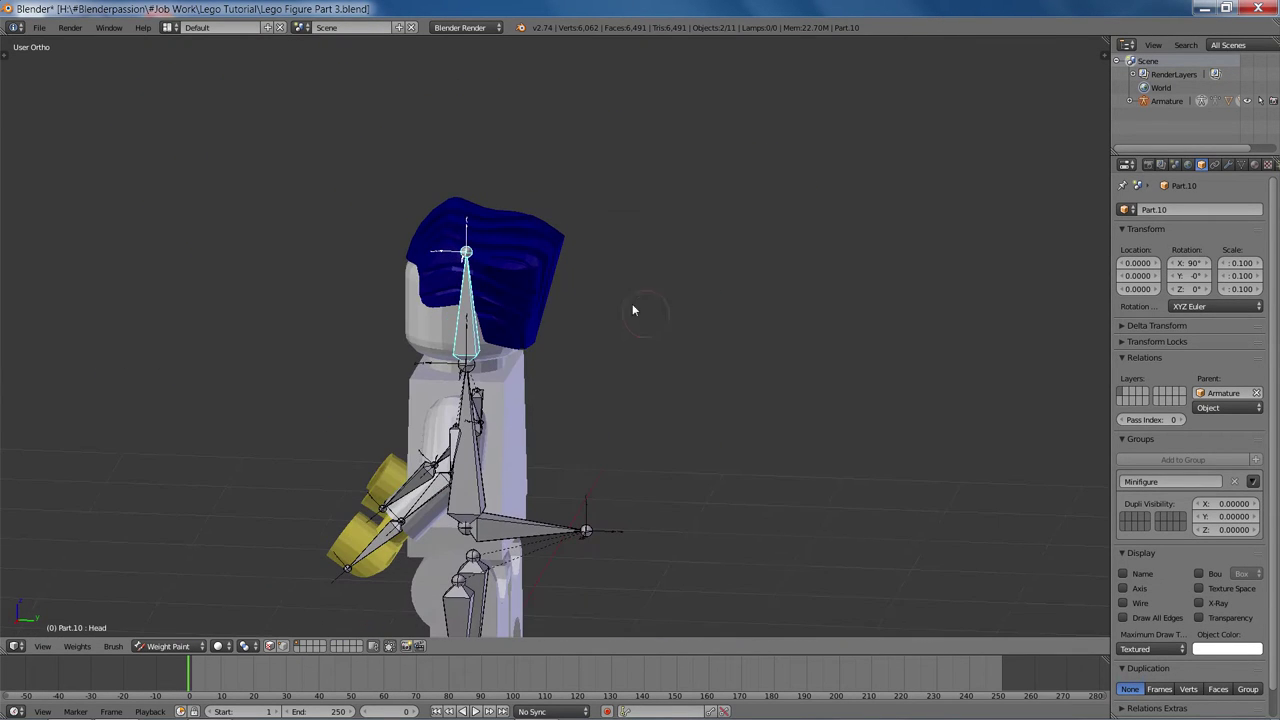
Set the weight brush's falloff curve to the flat, full-strength preset.
key("t")
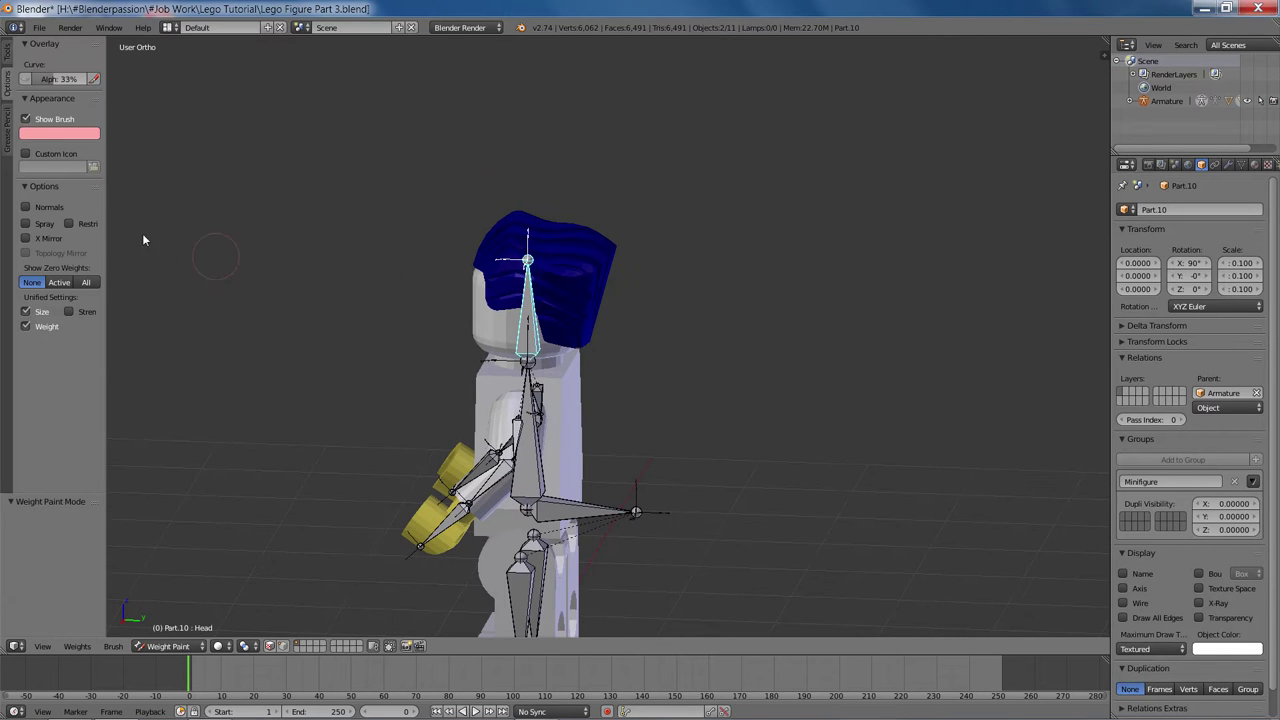
left_click(6, 55)
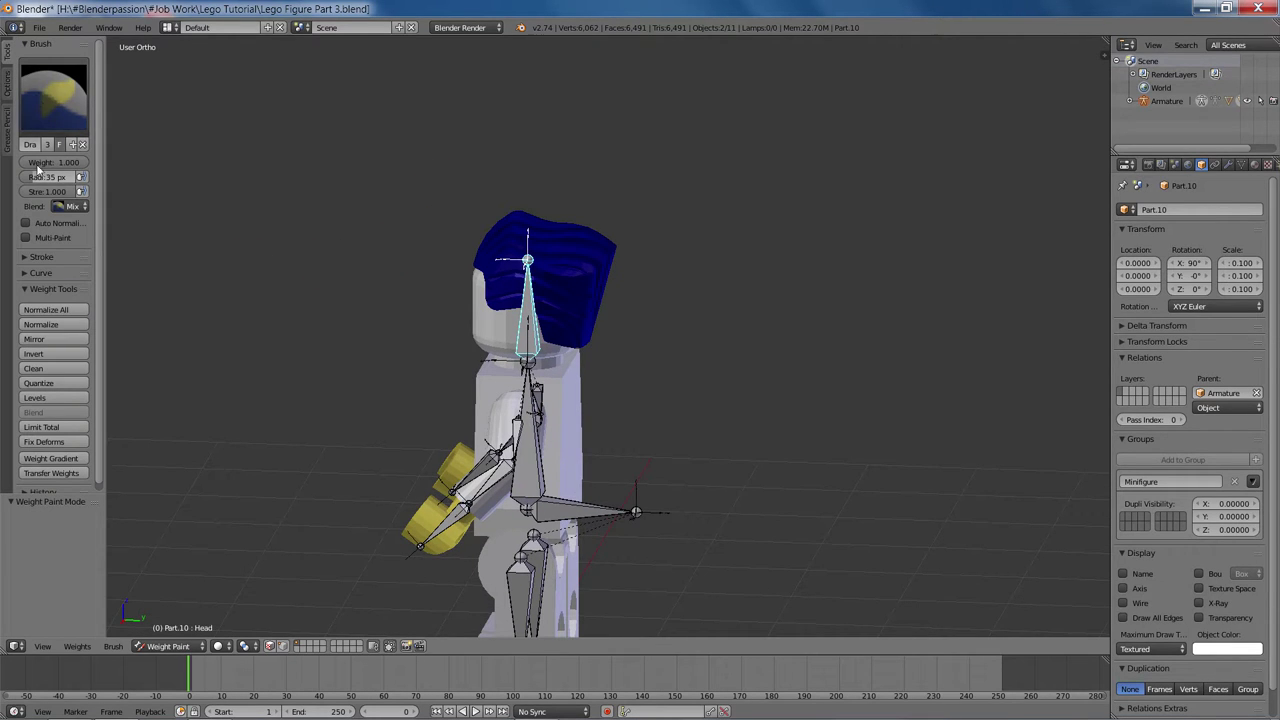
left_click(44, 270)
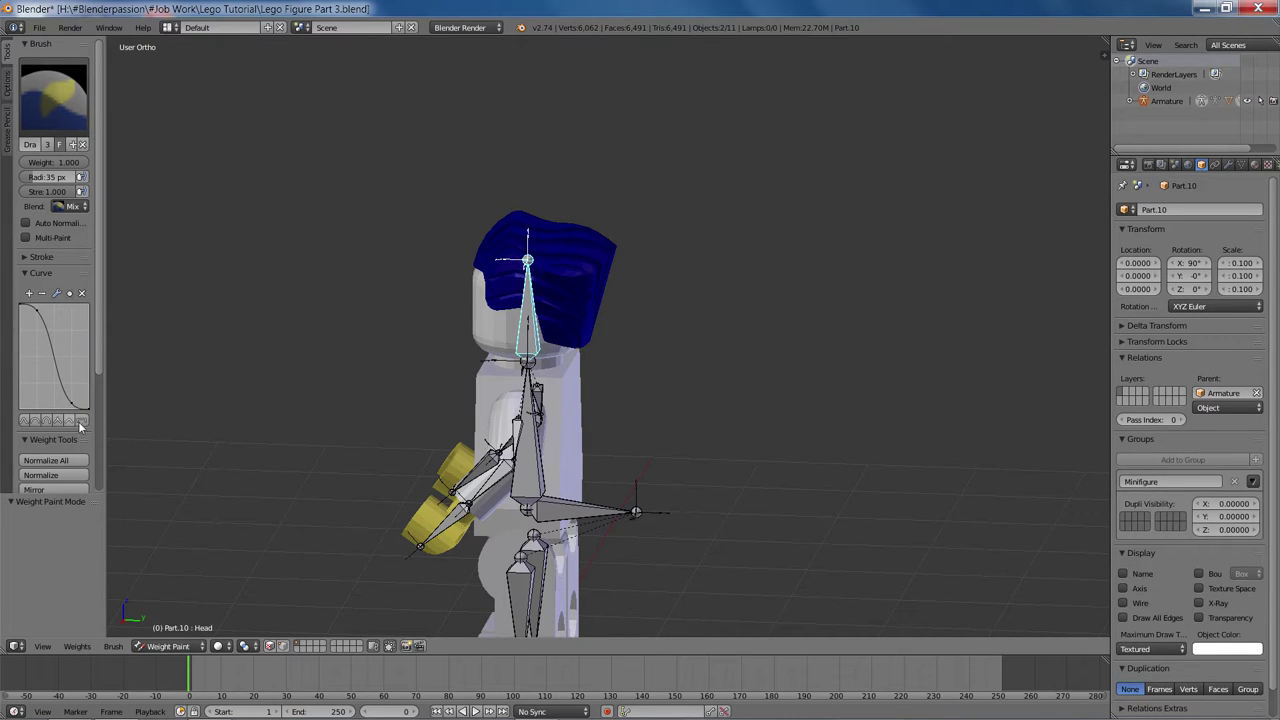
left_click(80, 422)
Enlarge the weight brush to a 180 px radius and paint the hair mesh at weight 1.000 for the Head bone from all sides.
mouse_move(466, 249)
left_mouse_down()
mouse_move(510, 225)
mouse_move(590, 255)
left_mouse_up()
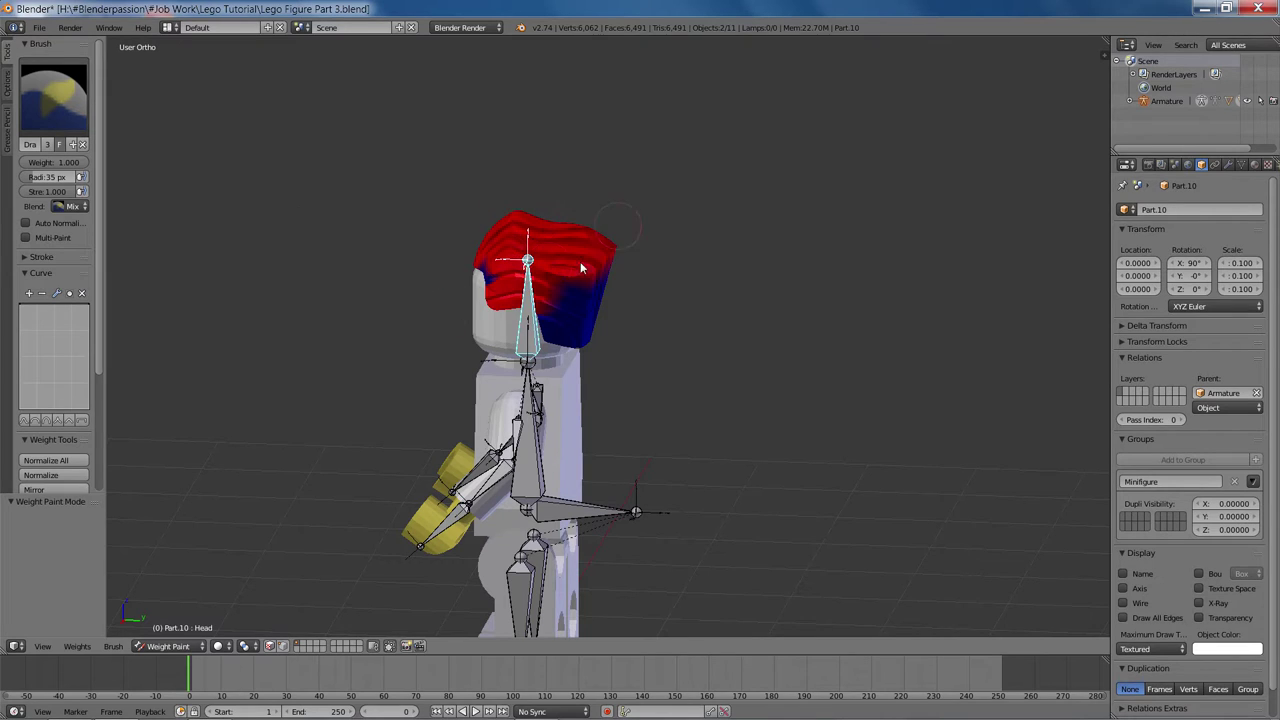
key("f")
left_click(615, 343)
middle_click_drag(615, 343, 692, 364)
key("z")
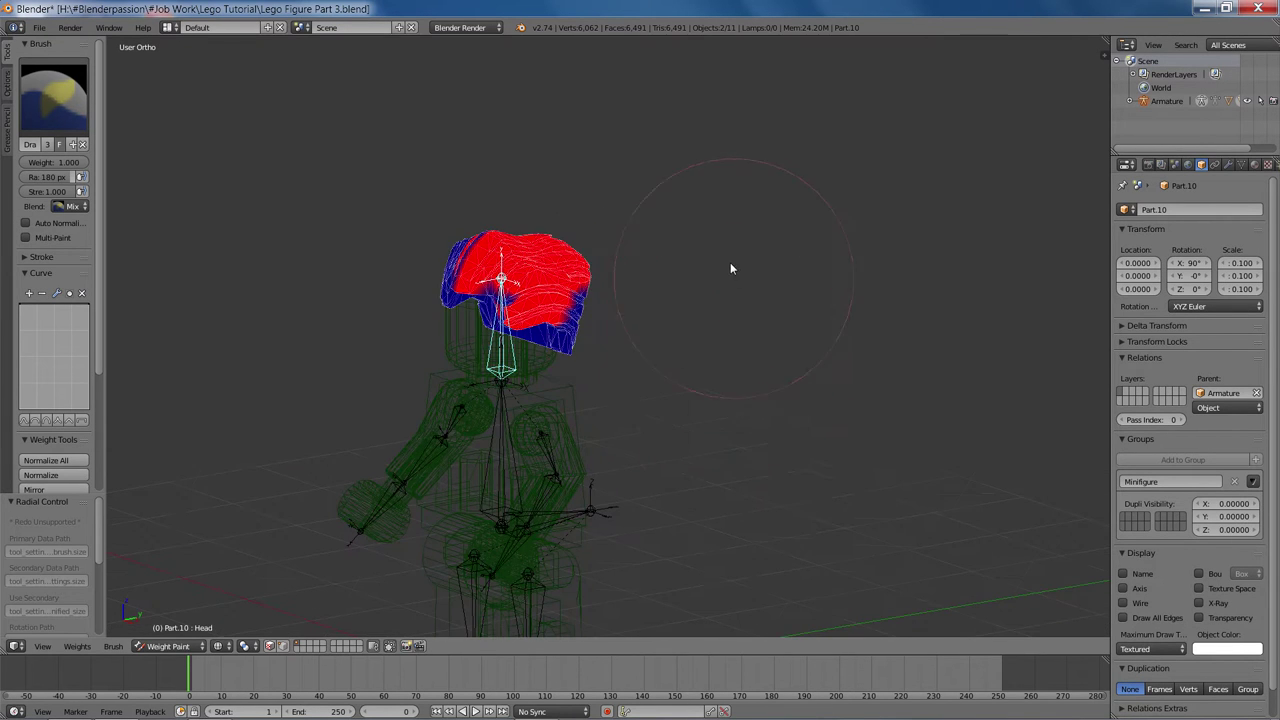
left_click_drag(611, 260, 356, 214)
mouse_move(685, 380)
middle_mouse_down()
mouse_move(886, 405)
mouse_move(1075, 405)
middle_mouse_up()
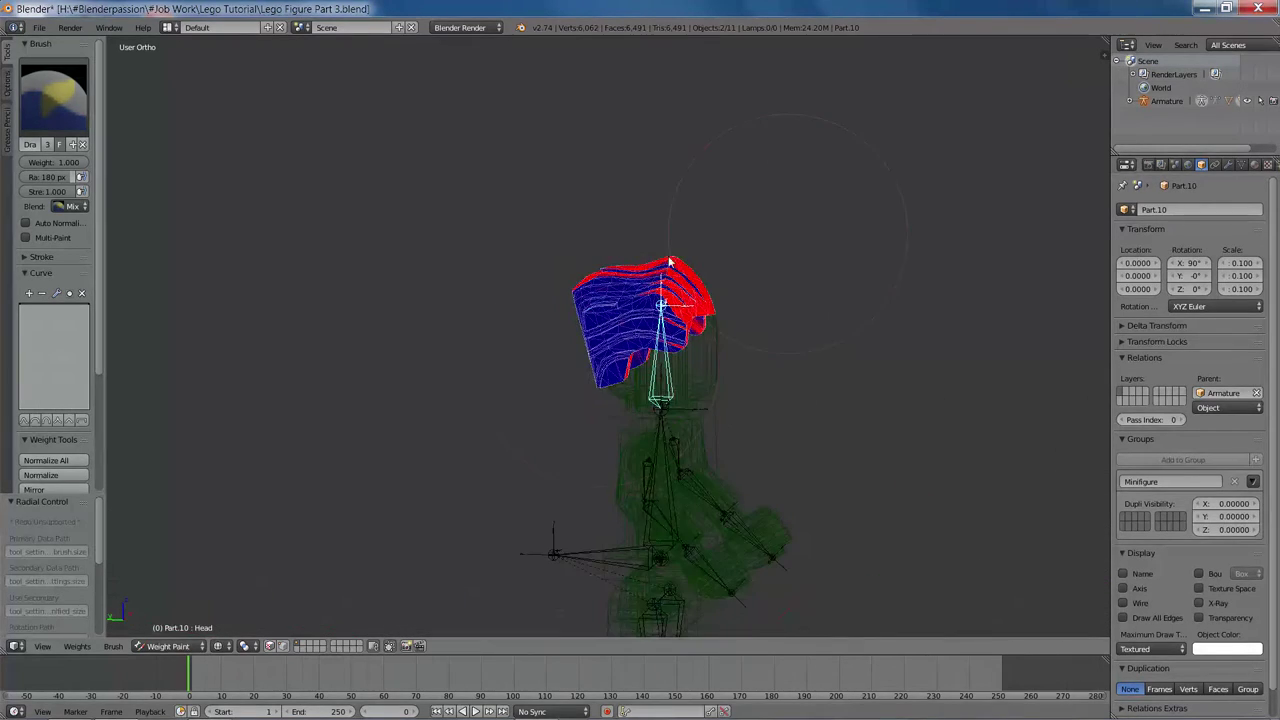
left_click_drag(671, 263, 632, 300)
mouse_move(734, 354)
middle_mouse_down()
mouse_move(596, 262)
mouse_move(663, 286)
mouse_move(640, 383)
mouse_move(443, 366)
mouse_move(677, 349)
mouse_move(90, 401)
middle_mouse_up()
Turn on X Mirror and Topology Mirror for weight painting and check the hair's coverage from above and behind.
left_click(9, 86)
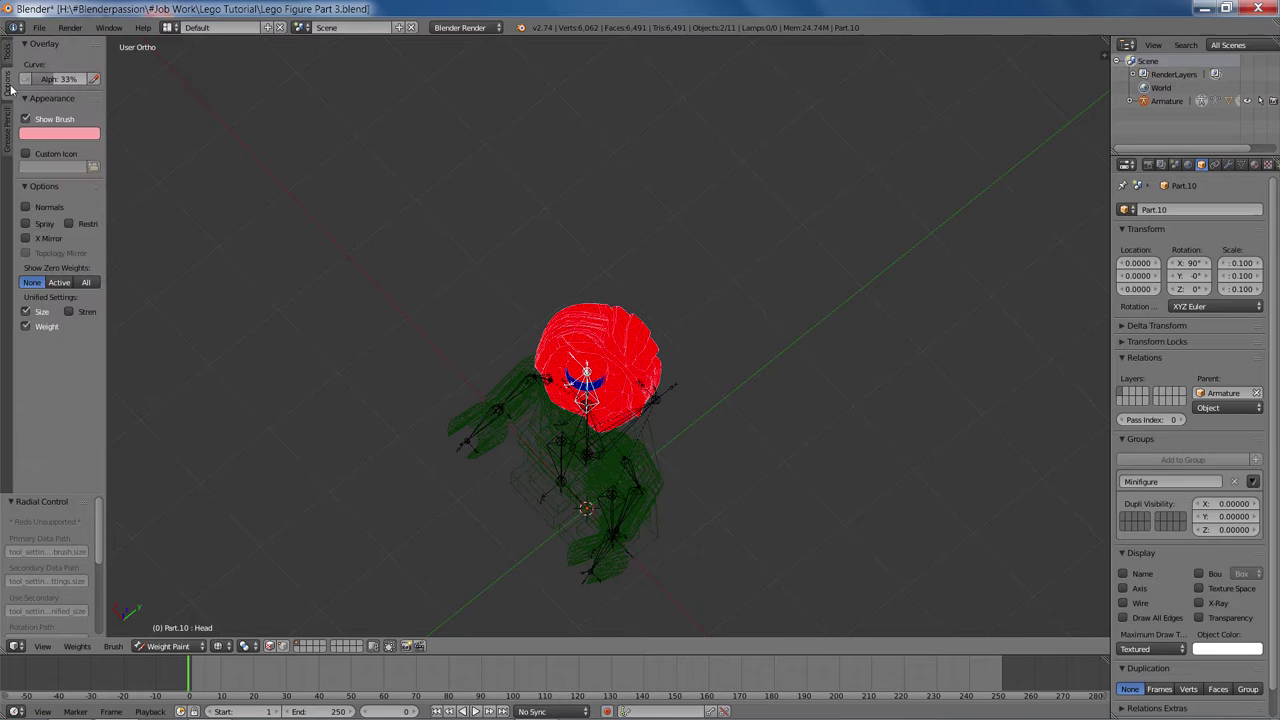
left_click(42, 239)
mouse_move(251, 317)
middle_mouse_down()
mouse_move(586, 357)
mouse_move(617, 286)
middle_mouse_up()
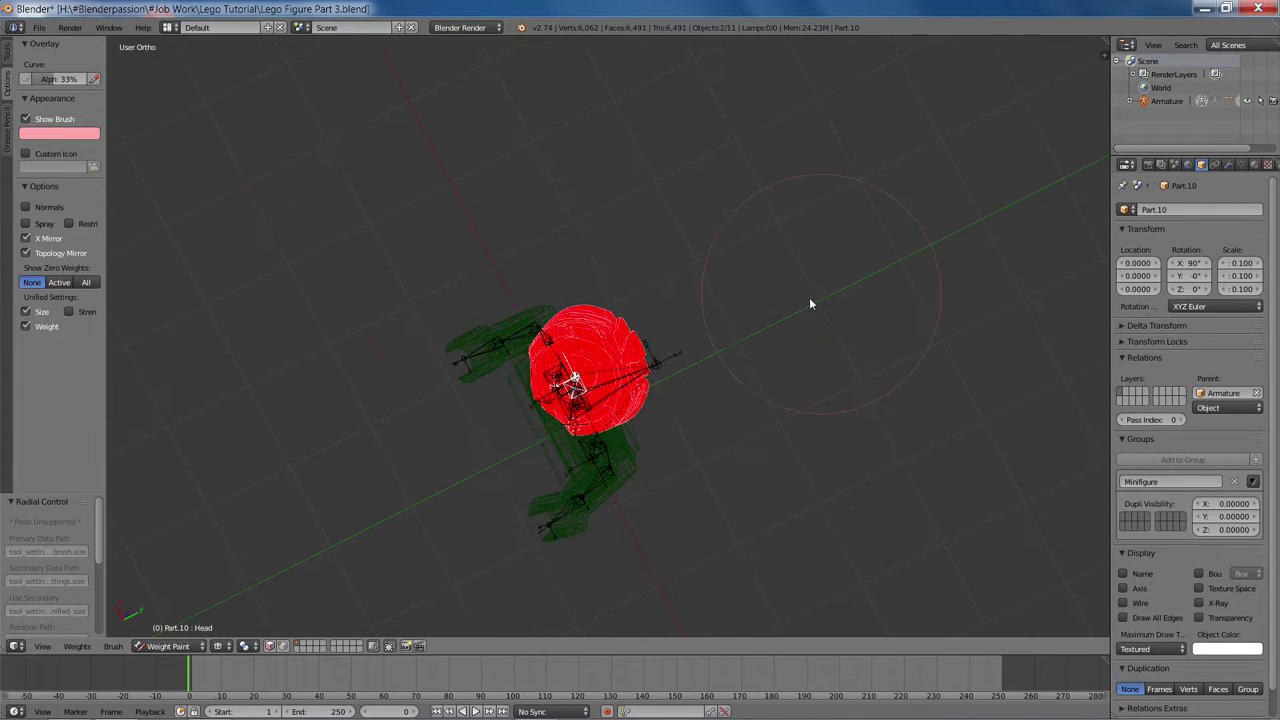
mouse_move(809, 297)
middle_mouse_down()
mouse_move(540, 430)
mouse_move(478, 516)
mouse_move(666, 384)
middle_mouse_up()
key("z")
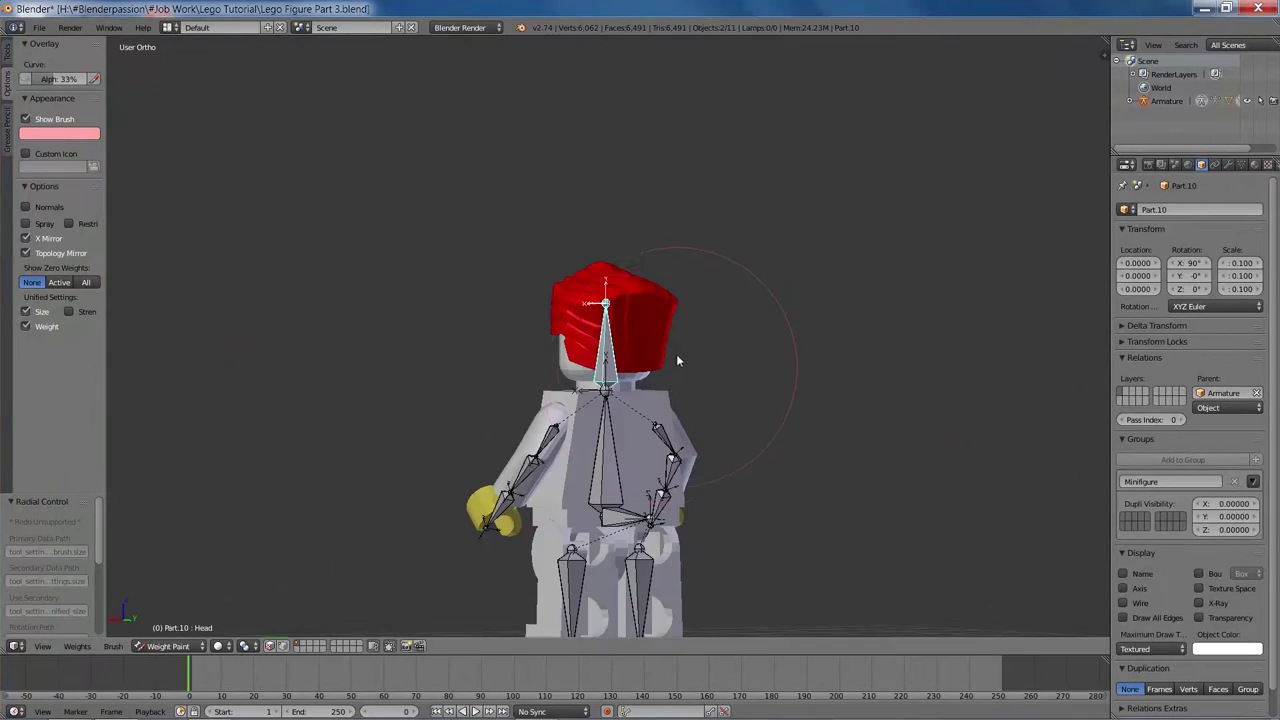
Try rotating the Head bone, including a turn of about 84°, to test how the hair follows, and clear the bone's rotation.
key("z")
key("z")
middle_click_drag(651, 323, 820, 345)
key("r")
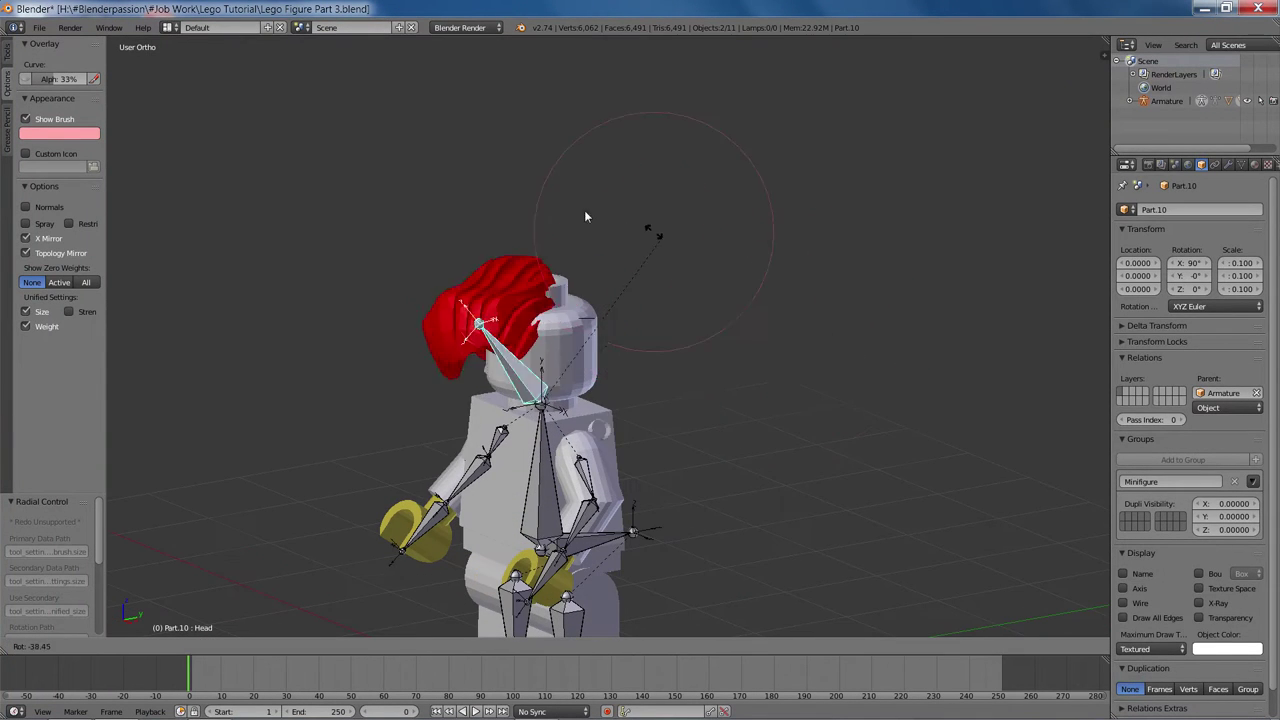
right_click(590, 300)
middle_click_drag(666, 323, 787, 329)
scroll(787, 329, "up", 4)
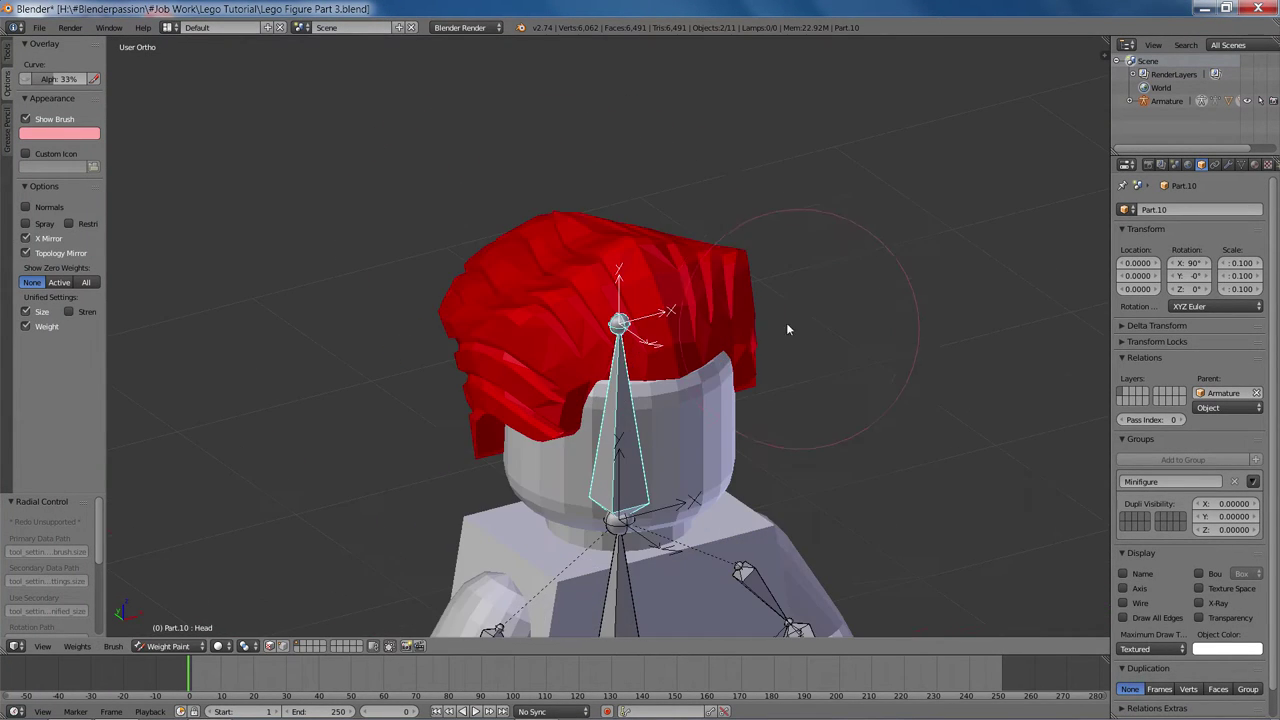
key("r")
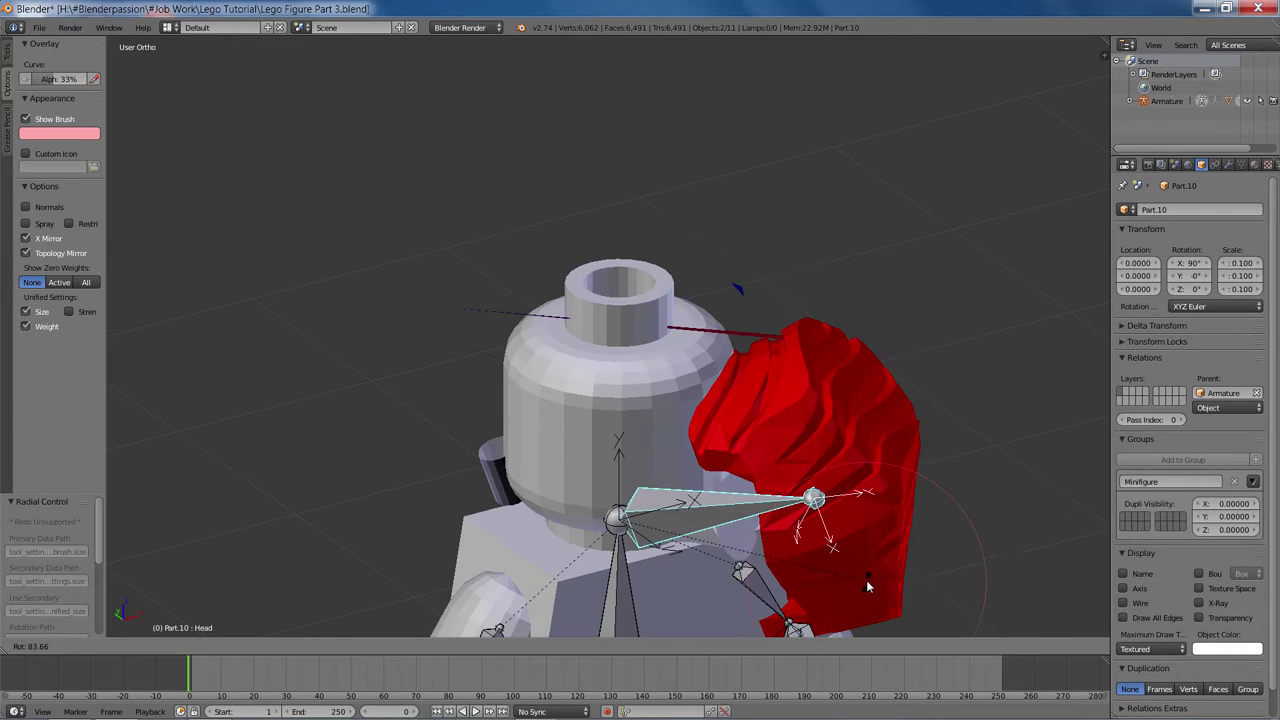
left_click(866, 587)
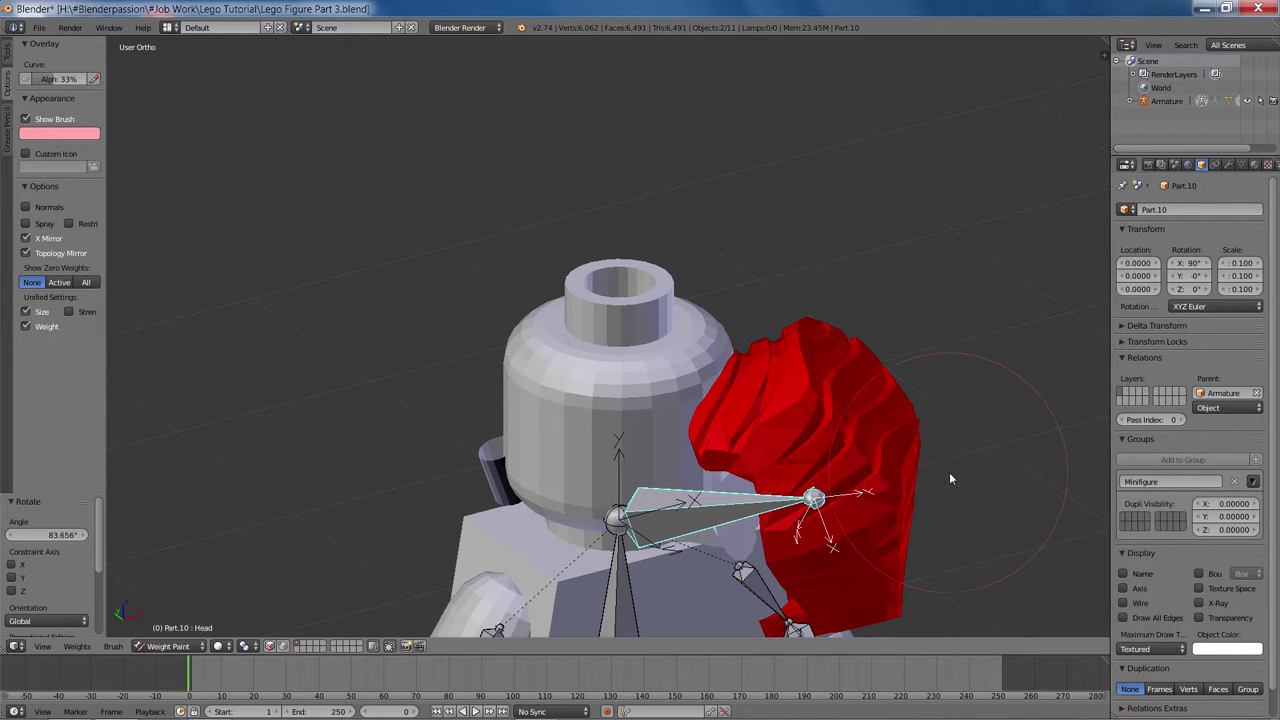
key("r")
right_click(902, 462)
key("alt+r")
Test the hair from the front by rotating the Head bone about 66°, and reset the bone to its rest rotation.
scroll(868, 380, "down", 2)
middle_click_drag(880, 376, 776, 333)
scroll(738, 398, "down", 3)
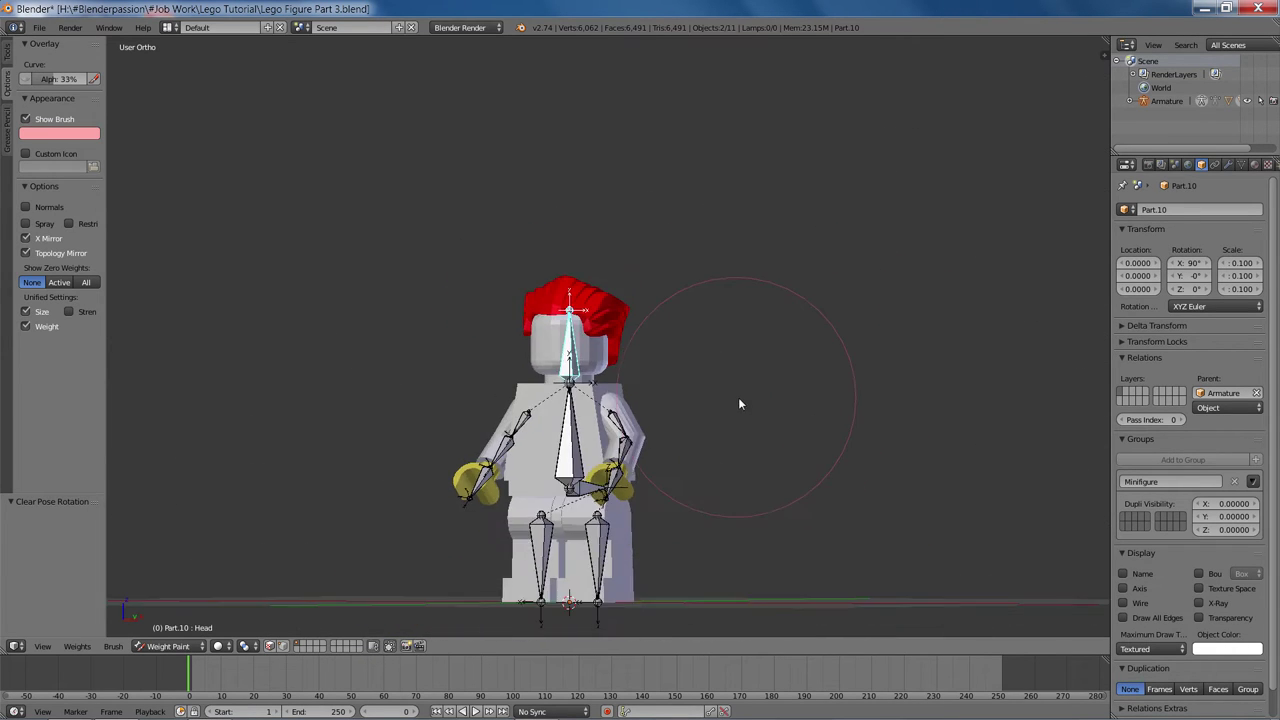
middle_click_drag(738, 398, 737, 350)
scroll(705, 346, "up", 3)
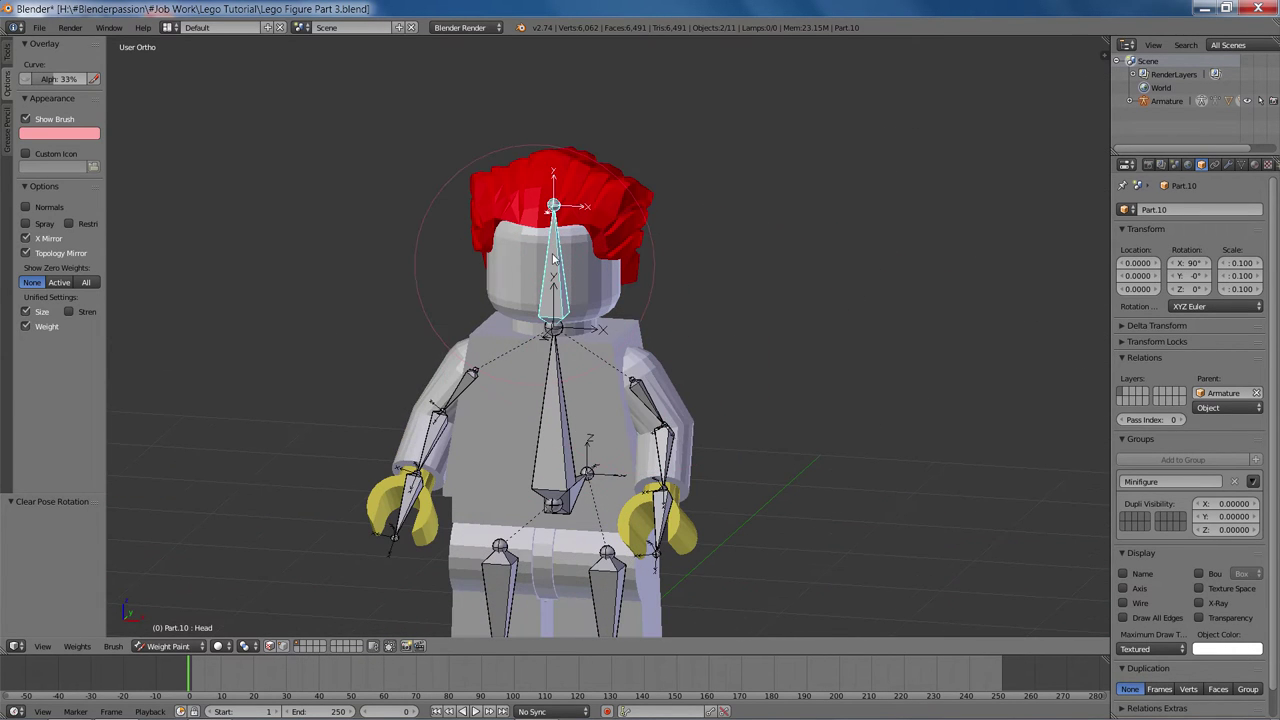
key("r")
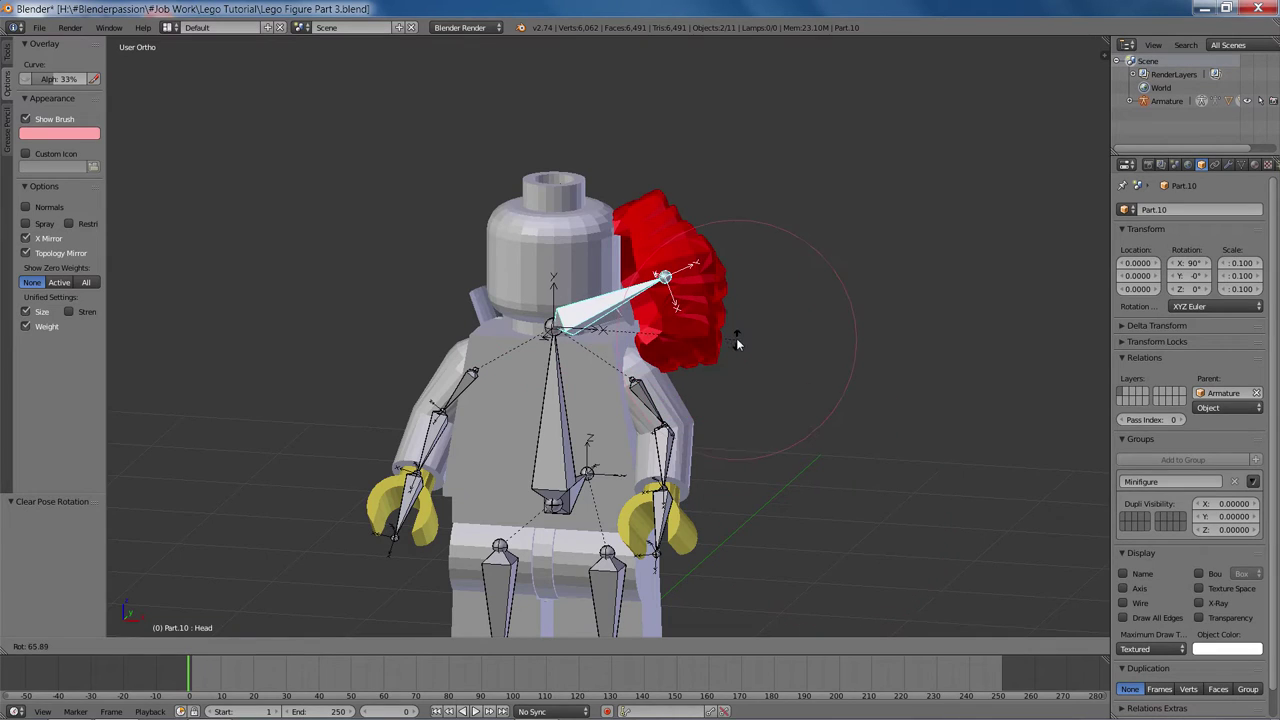
left_click(737, 343)
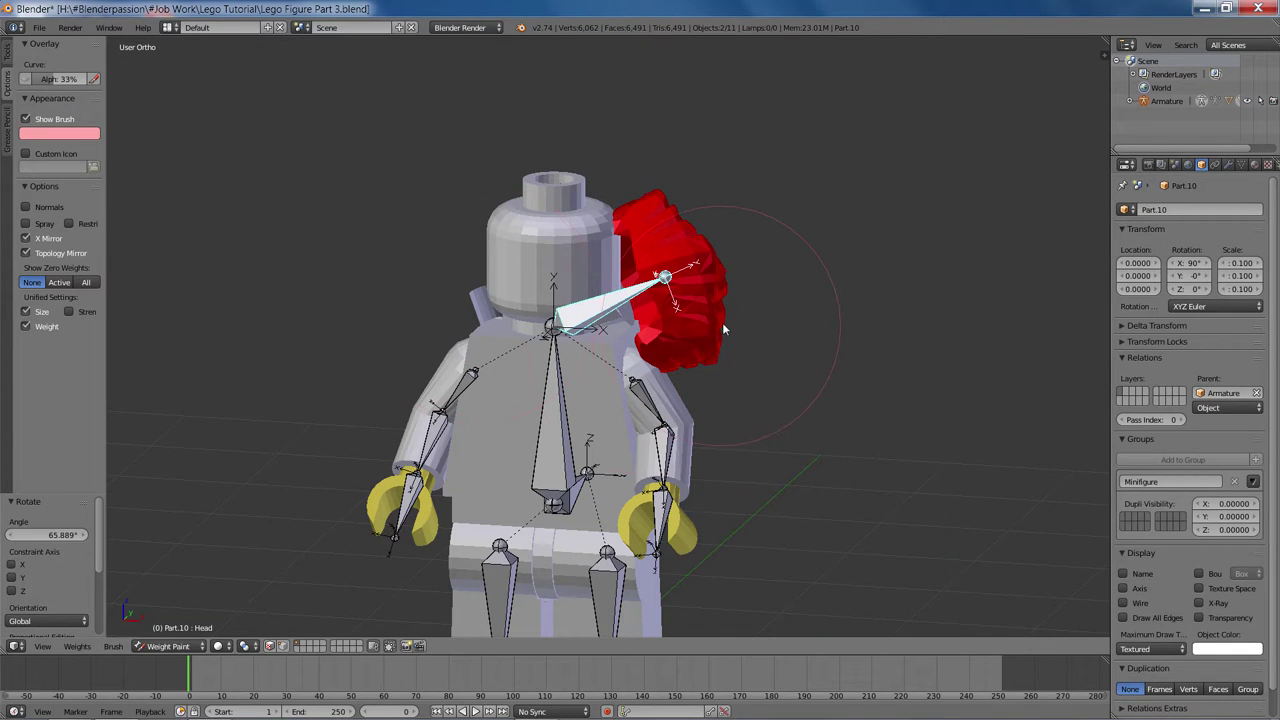
key("ctrl+z")
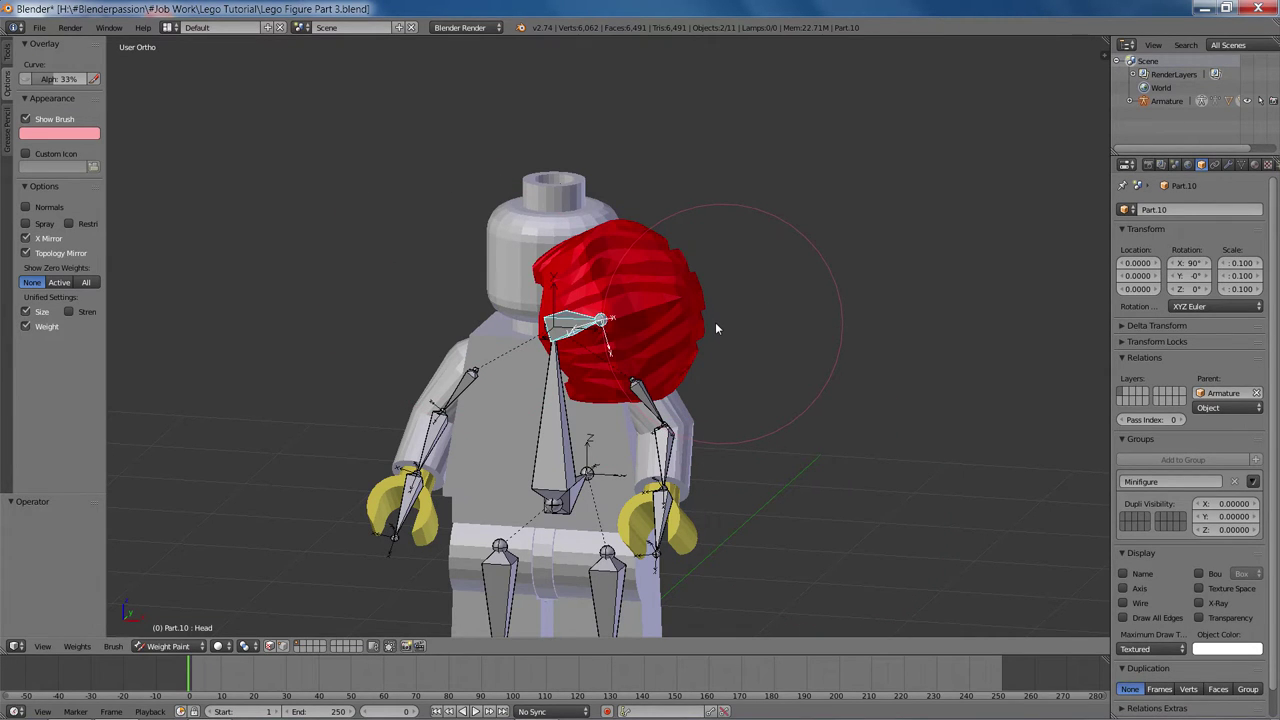
key("alt+r")
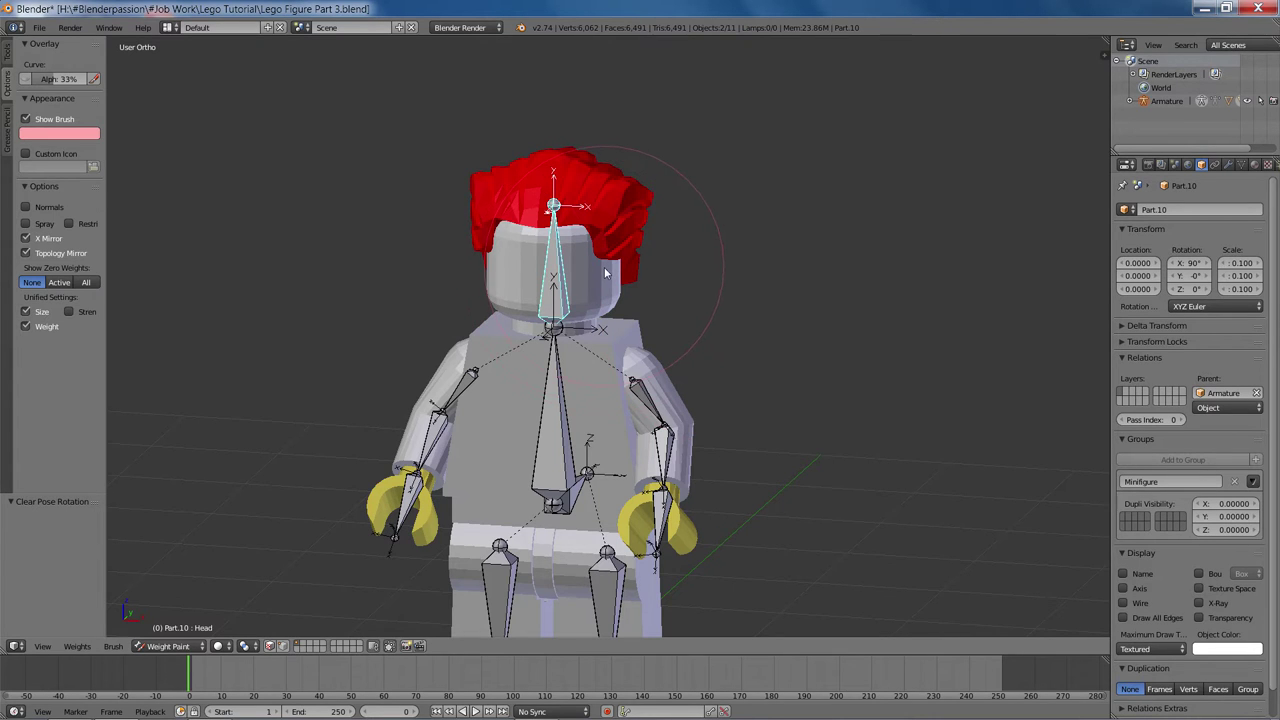
Switch weight painting from the hair to the head mesh and test the Head bone with a cancelled rotation.
key("ctrl+Tab")
right_click(598, 298)
key("ctrl+Tab")
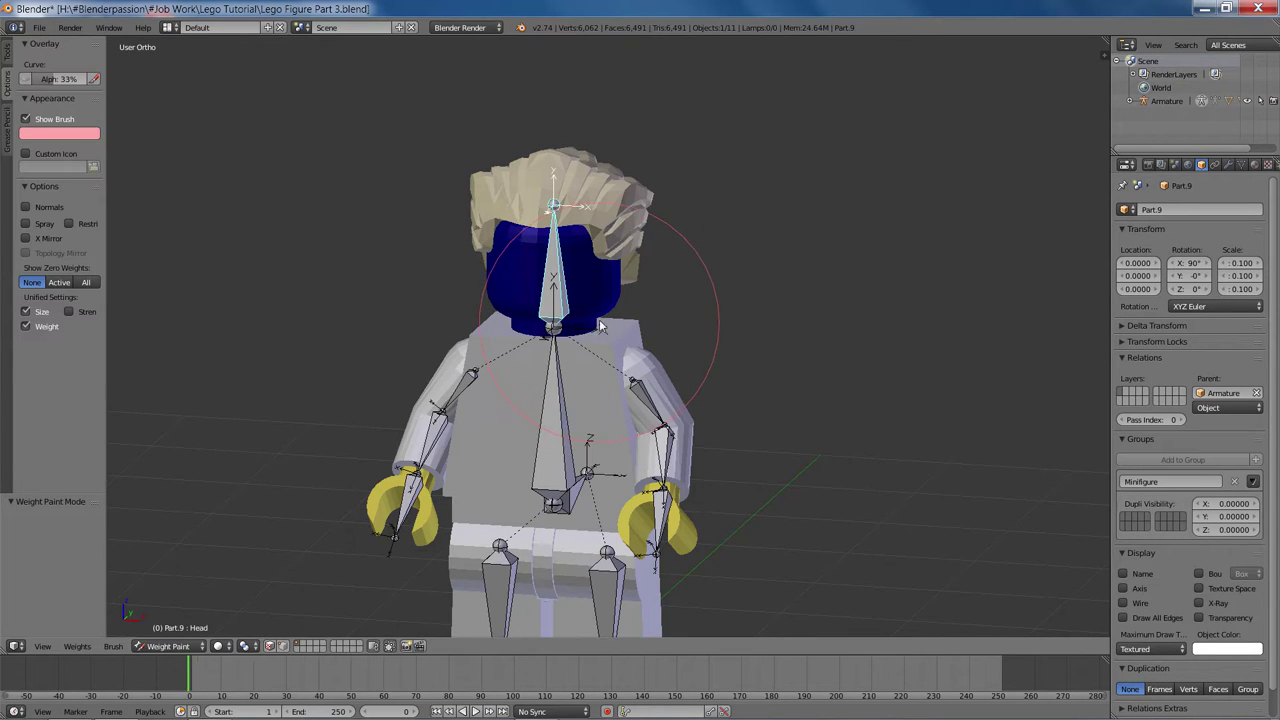
mouse_move(643, 310)
middle_mouse_down()
mouse_move(722, 307)
mouse_move(738, 260)
middle_mouse_up()
key("r")
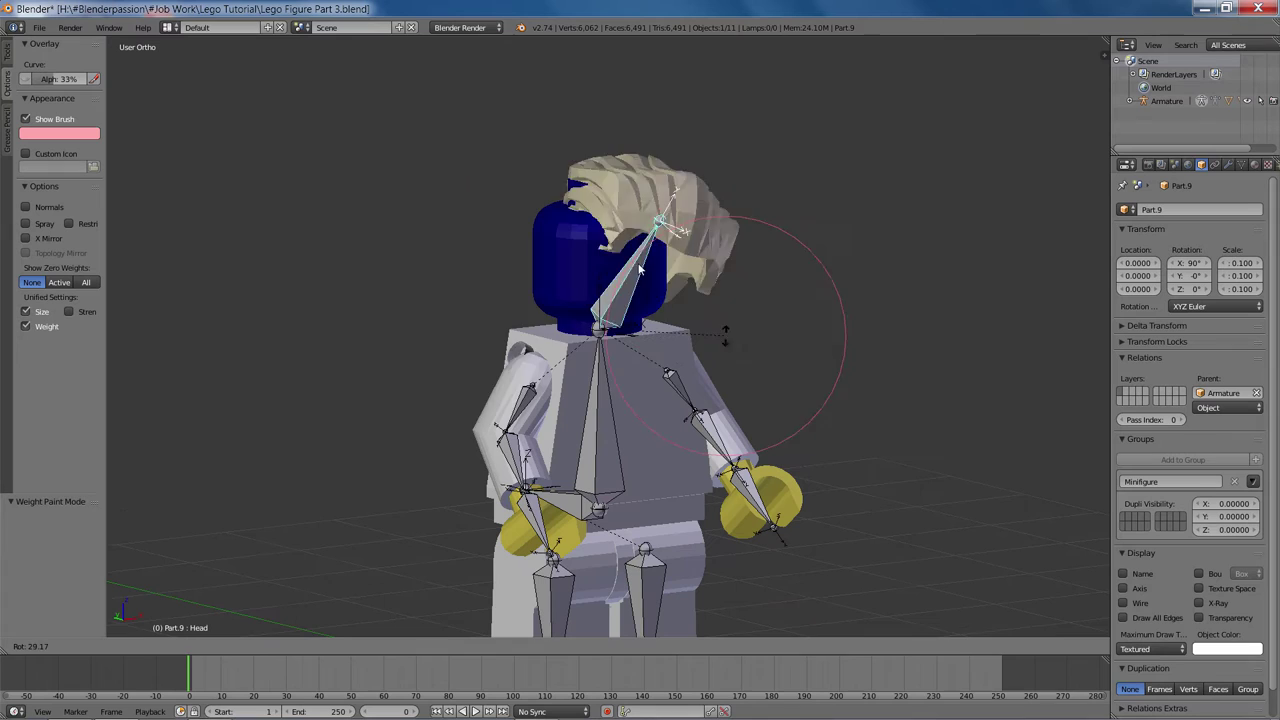
right_click(722, 343)
Paint the entire head mesh at full weight for the Head bone, using wireframe display to check for missed spots.
left_click_drag(660, 266, 499, 221)
key("z")
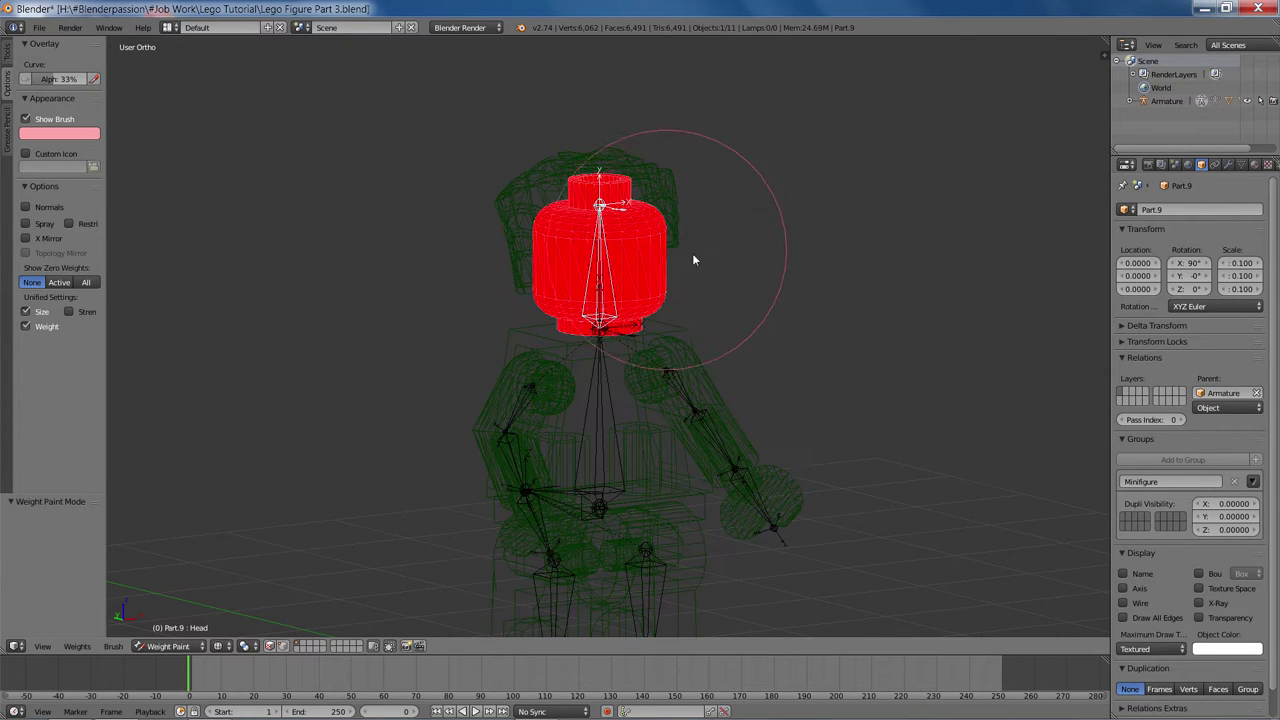
mouse_move(757, 345)
middle_mouse_down()
mouse_move(666, 245)
mouse_move(655, 205)
middle_mouse_up()
left_click_drag(655, 205, 629, 261)
middle_click_drag(630, 262, 597, 360)
middle_click_drag(728, 303, 580, 313)
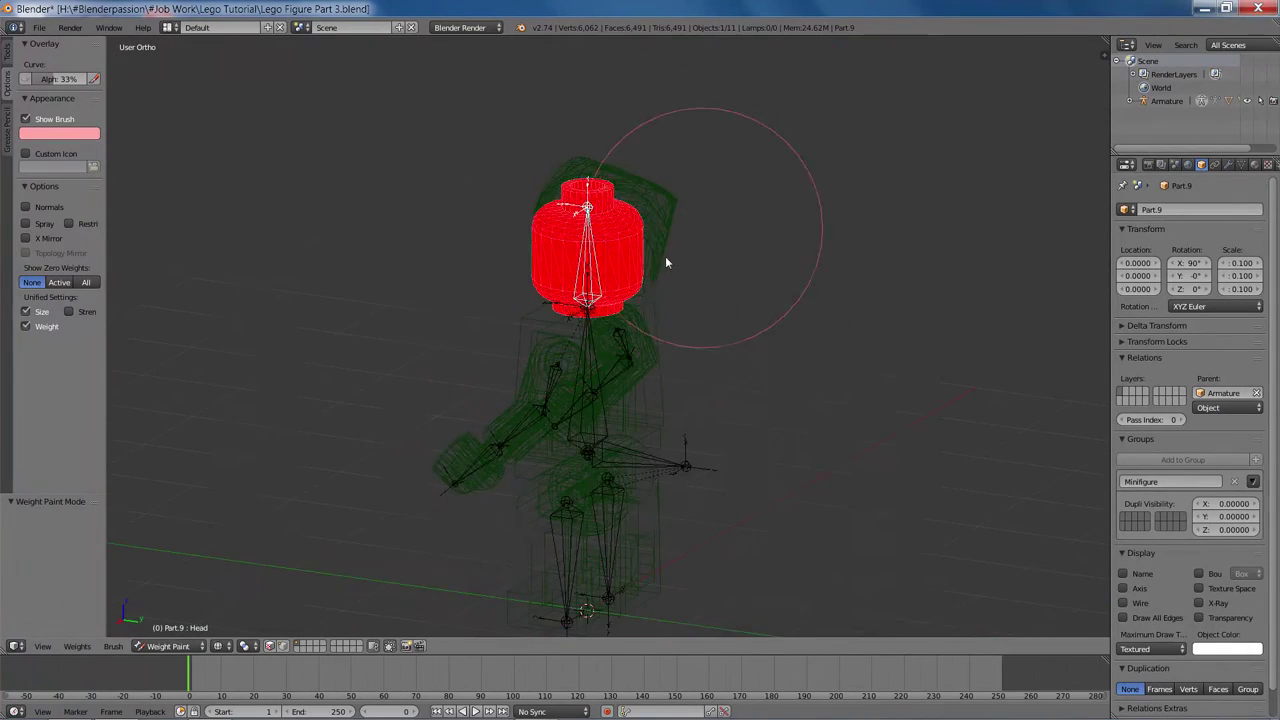
middle_click_drag(665, 256, 514, 238)
mouse_move(696, 259)
middle_mouse_down()
mouse_move(924, 304)
mouse_move(716, 319)
middle_mouse_up()
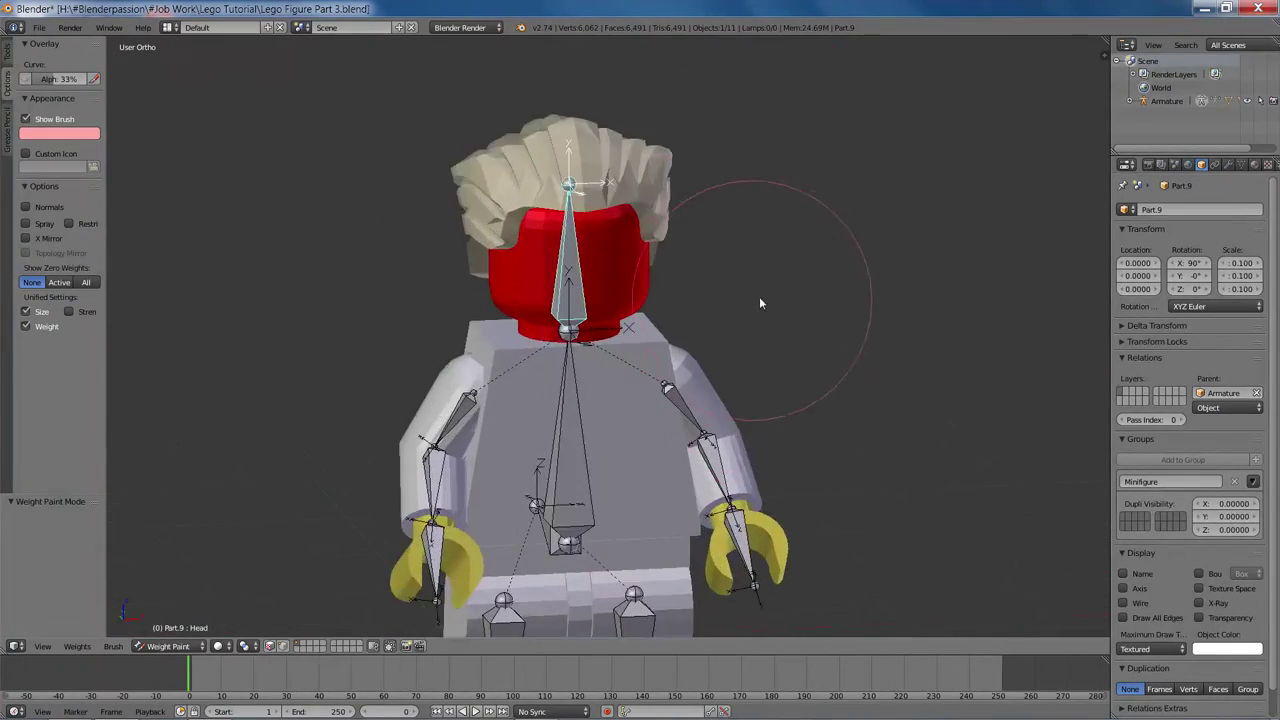
Test the head weights by rotating the Head bone to both sides, and clear its pose rotation.
key("r")
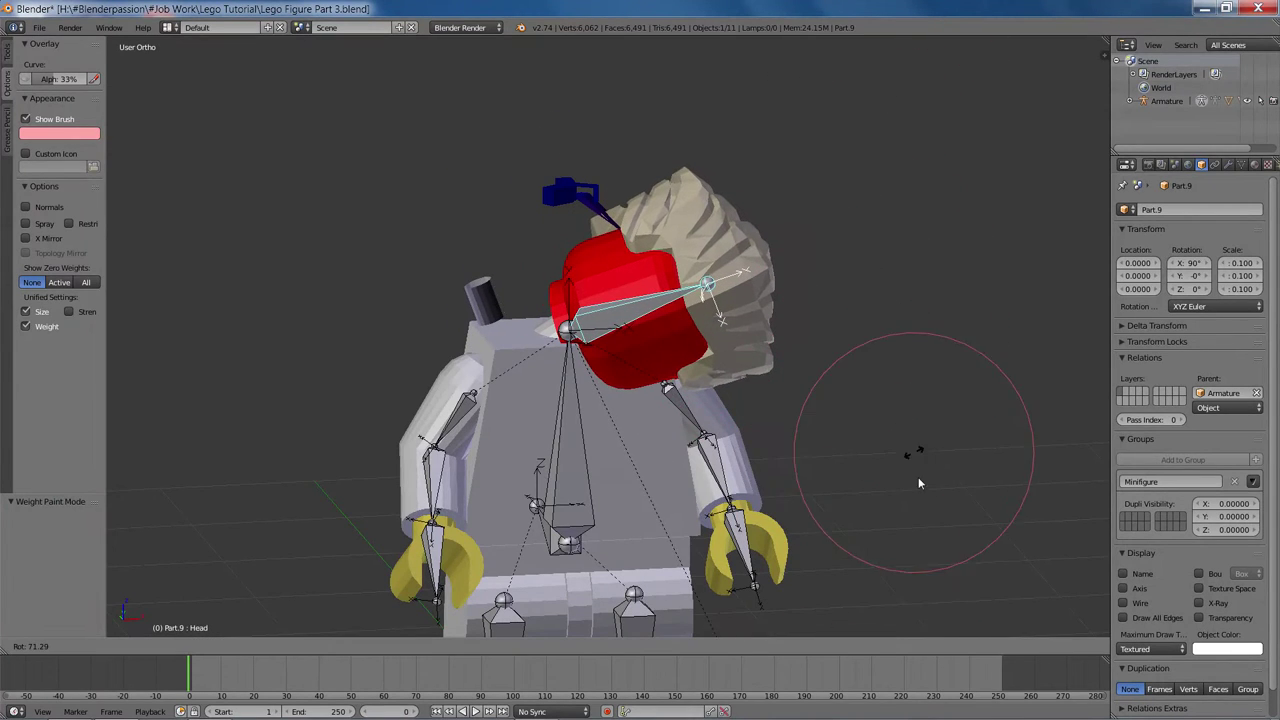
left_click(519, 160)
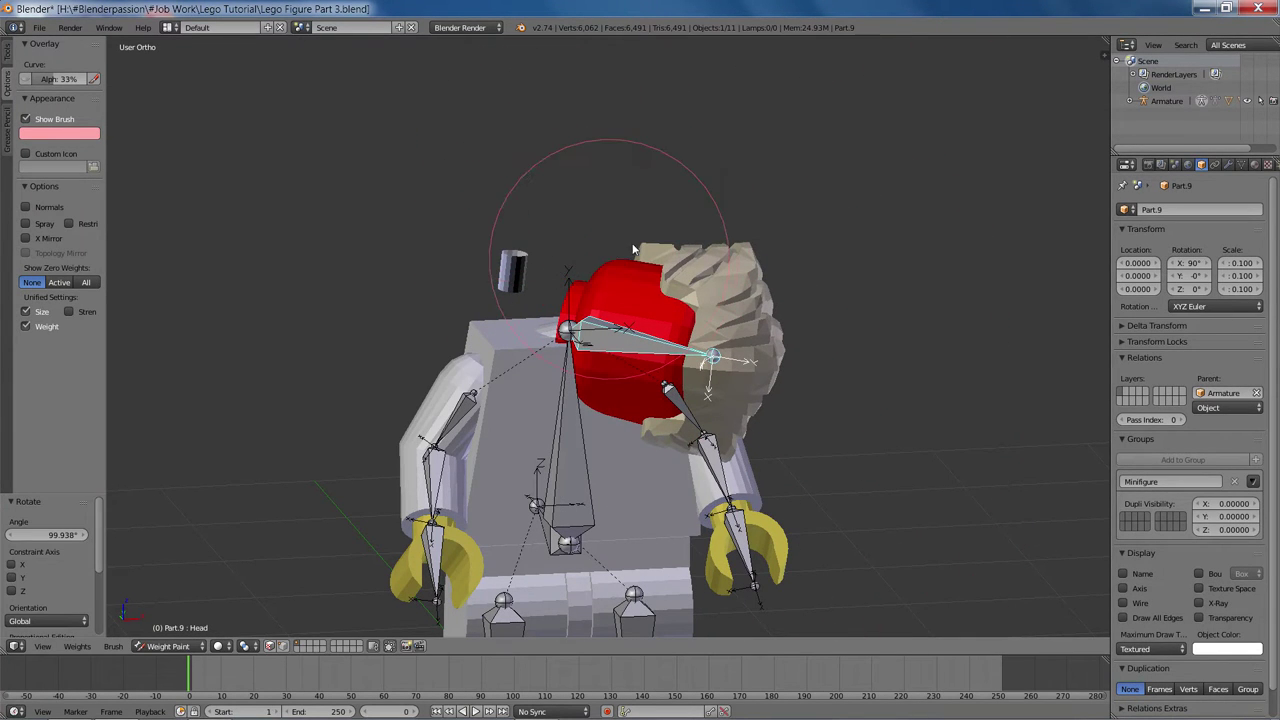
key("r")
left_click(772, 270)
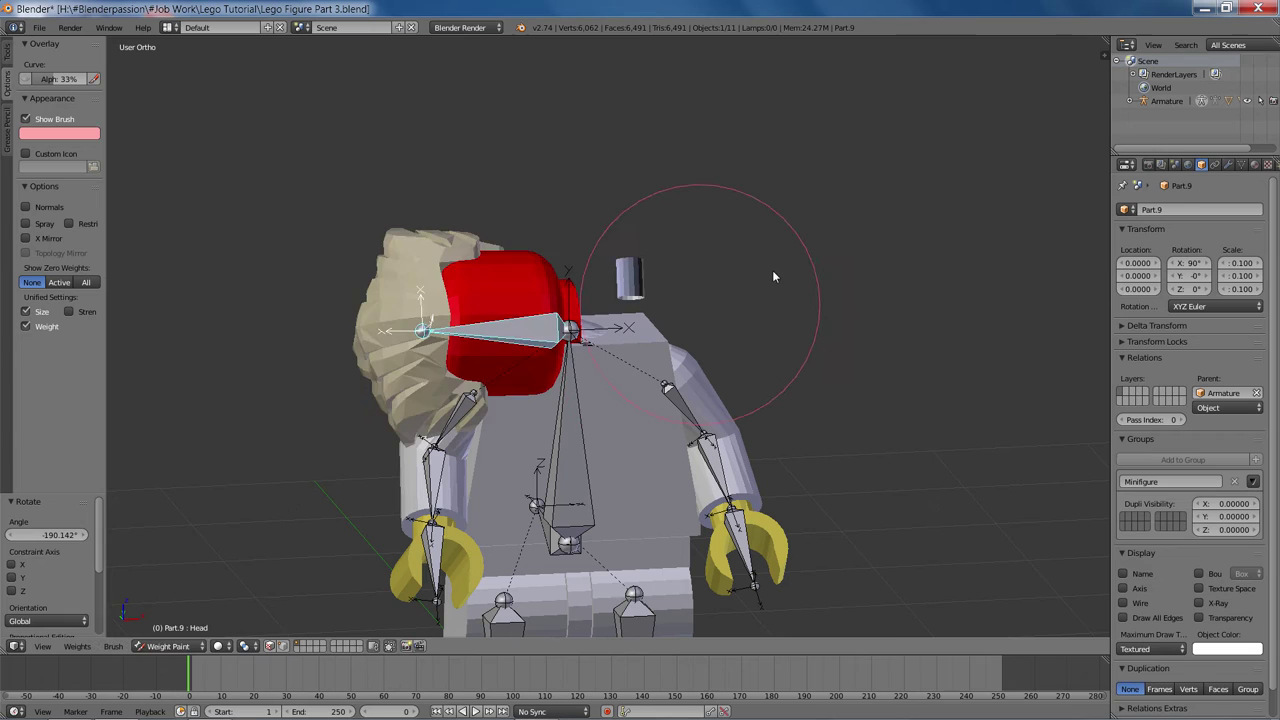
key("alt+r")
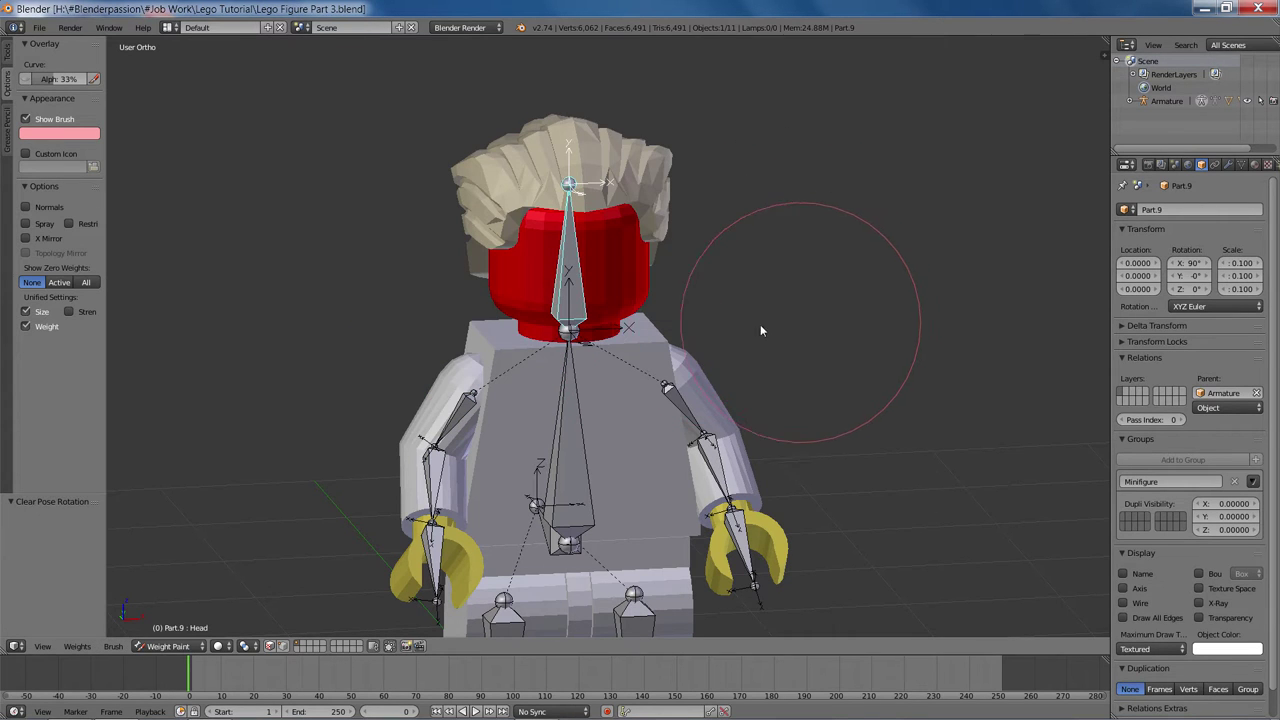
Leave weight painting on the head, select the torso mesh Part.4 and start weight painting on it.
middle_click_drag(1050, 319, 842, 313)
mouse_move(515, 345)
middle_mouse_down()
mouse_move(648, 340)
mouse_move(563, 346)
mouse_move(610, 330)
middle_mouse_up()
key("ctrl+Tab")
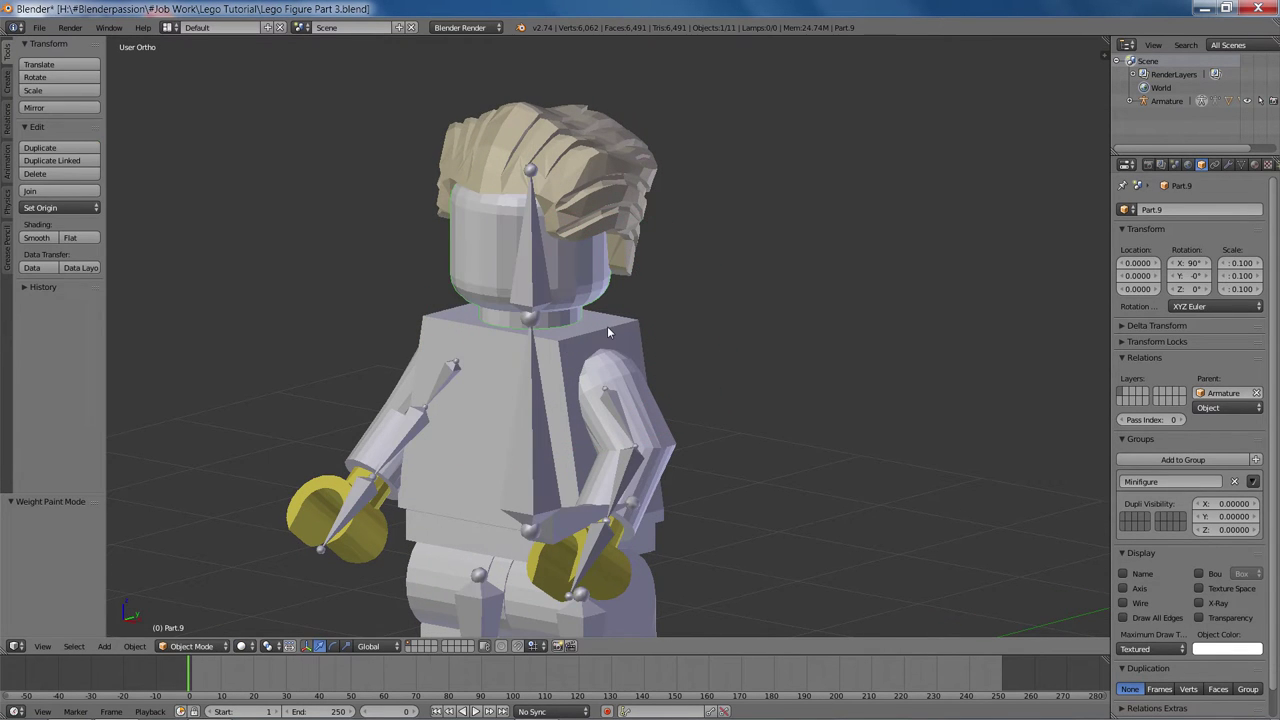
right_click(607, 328)
key("ctrl+Tab")
mouse_move(598, 321)
middle_mouse_down()
mouse_move(619, 316)
mouse_move(668, 373)
middle_mouse_up()
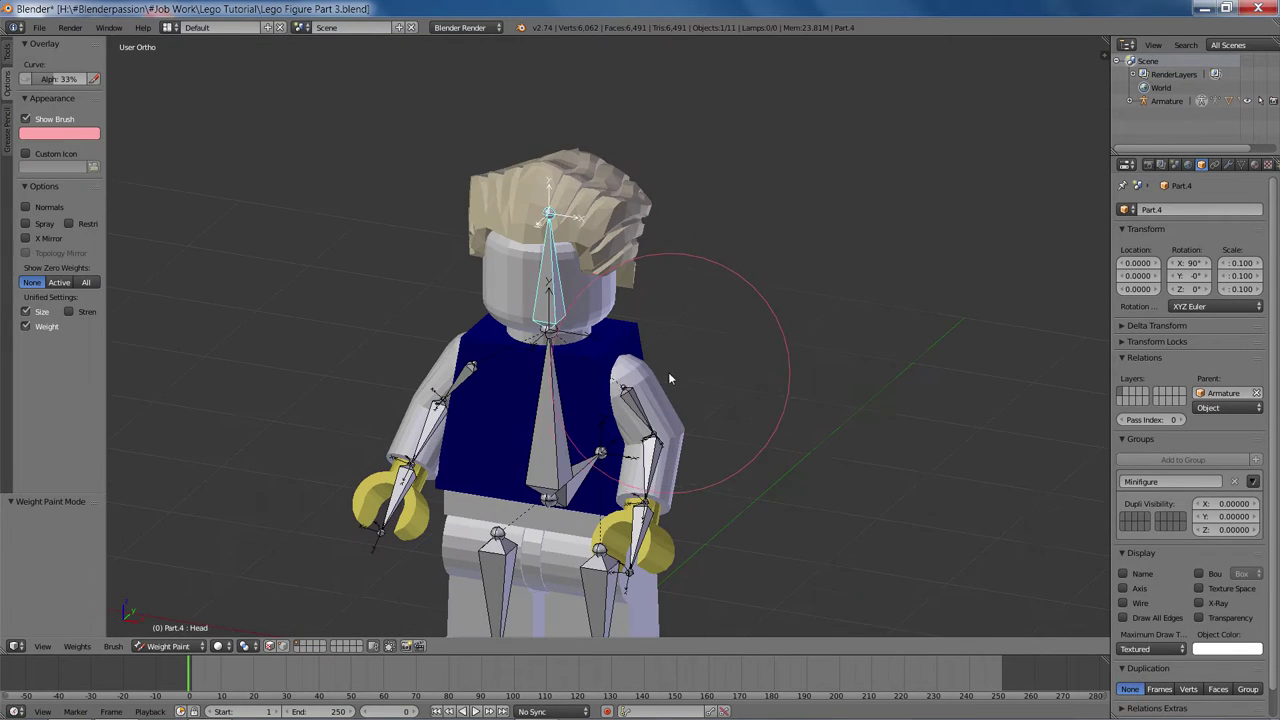
Select the Torso bone and display its weights on the torso mesh in wireframe, examining the neck stud from several sides.
right_click(557, 394)
scroll(565, 400, "down", 2)
mouse_move(570, 405)
middle_mouse_down()
mouse_move(620, 423)
mouse_move(691, 409)
mouse_move(660, 382)
middle_mouse_up()
scroll(688, 409, "up", 4)
scroll(626, 421, "down", 4)
key("z")
left_click_drag(660, 380, 532, 374)
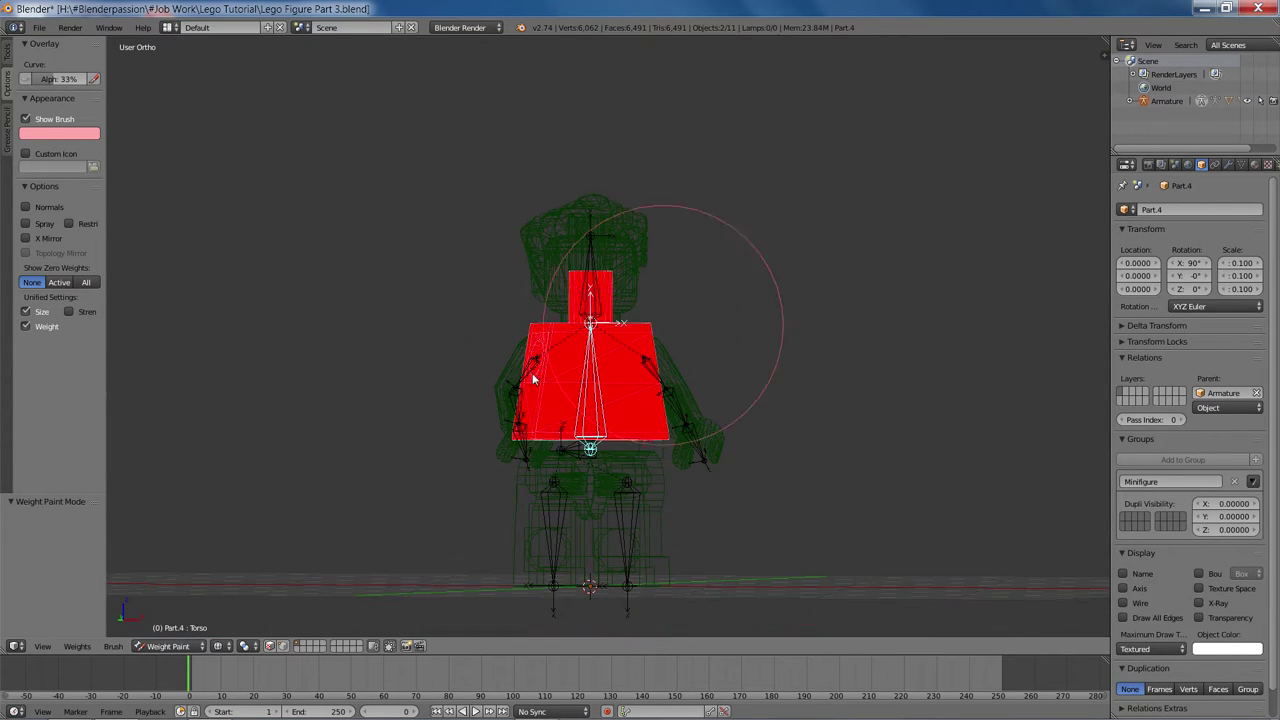
mouse_move(655, 392)
middle_mouse_down()
mouse_move(506, 387)
mouse_move(545, 434)
middle_mouse_up()
mouse_move(630, 325)
left_mouse_down()
mouse_move(576, 467)
mouse_move(711, 391)
left_mouse_up()
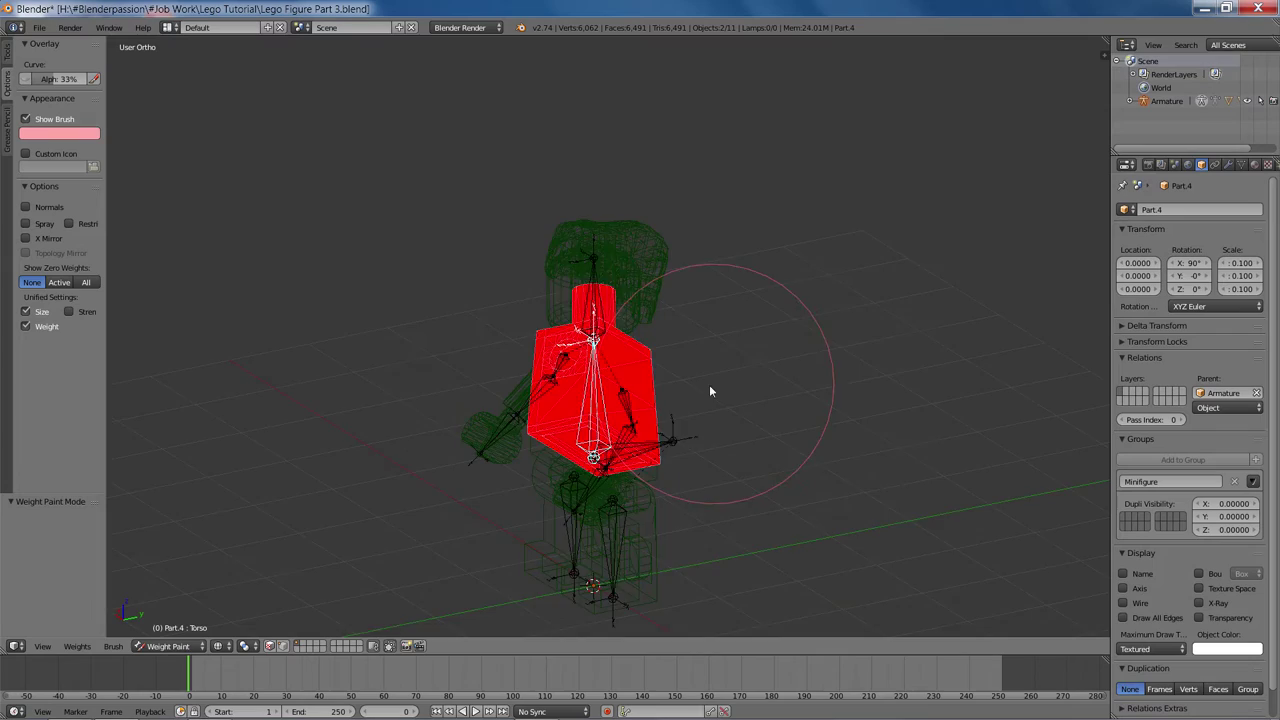
mouse_move(710, 391)
middle_mouse_down()
mouse_move(446, 386)
mouse_move(586, 343)
mouse_move(723, 360)
mouse_move(628, 333)
mouse_move(777, 306)
mouse_move(557, 386)
mouse_move(430, 520)
mouse_move(648, 390)
mouse_move(612, 378)
mouse_move(883, 523)
mouse_move(751, 494)
mouse_move(685, 287)
mouse_move(863, 406)
mouse_move(789, 366)
mouse_move(415, 433)
mouse_move(577, 347)
mouse_move(843, 362)
mouse_move(808, 354)
mouse_move(777, 372)
mouse_move(849, 349)
mouse_move(849, 386)
mouse_move(803, 369)
mouse_move(857, 321)
mouse_move(920, 320)
mouse_move(451, 380)
mouse_move(360, 349)
mouse_move(505, 393)
mouse_move(560, 388)
middle_mouse_up()
middle_click_drag(626, 254, 673, 358, "shift")
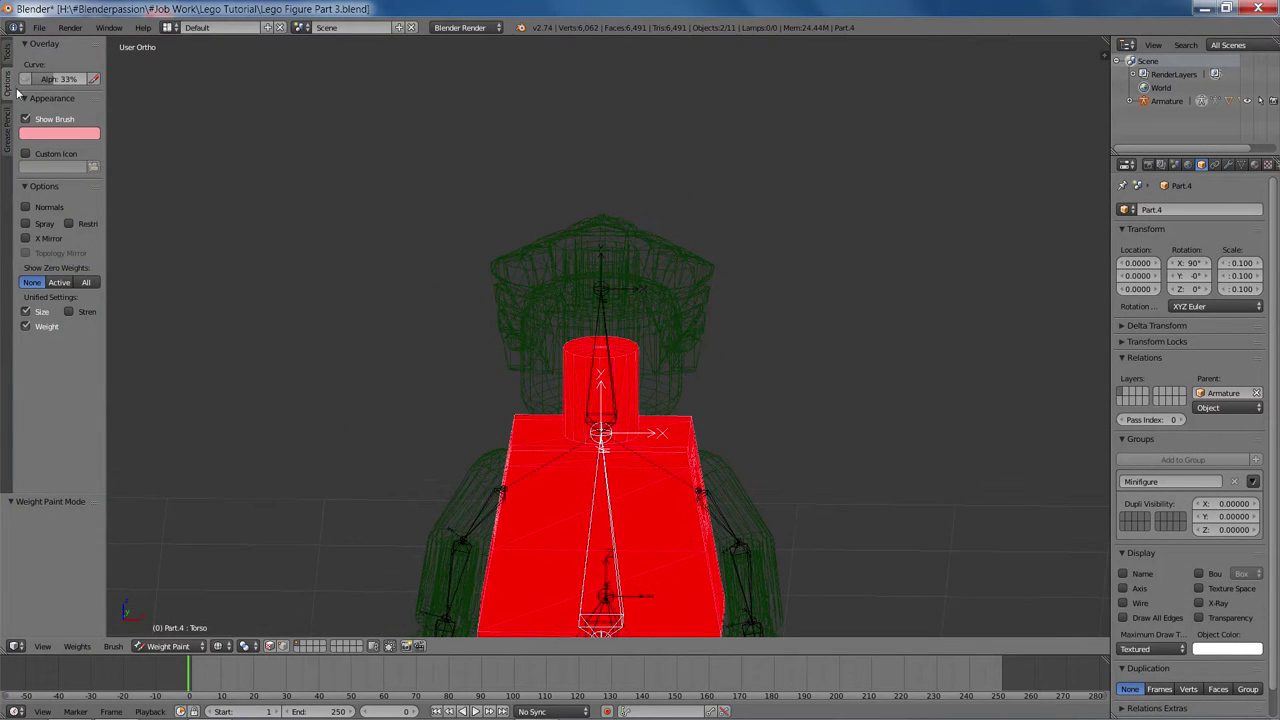
Show the weight paint brush settings and set the brush strength to 0.
left_click(7, 50)
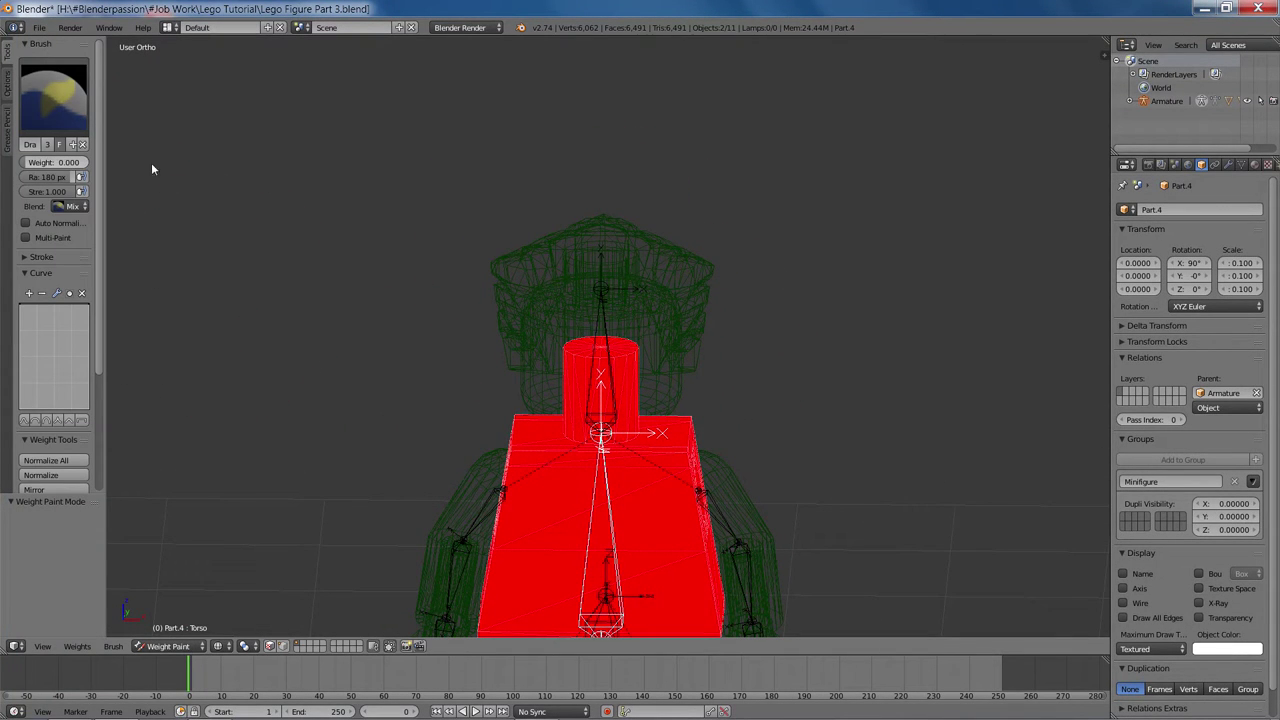
key("f")
key("Escape")
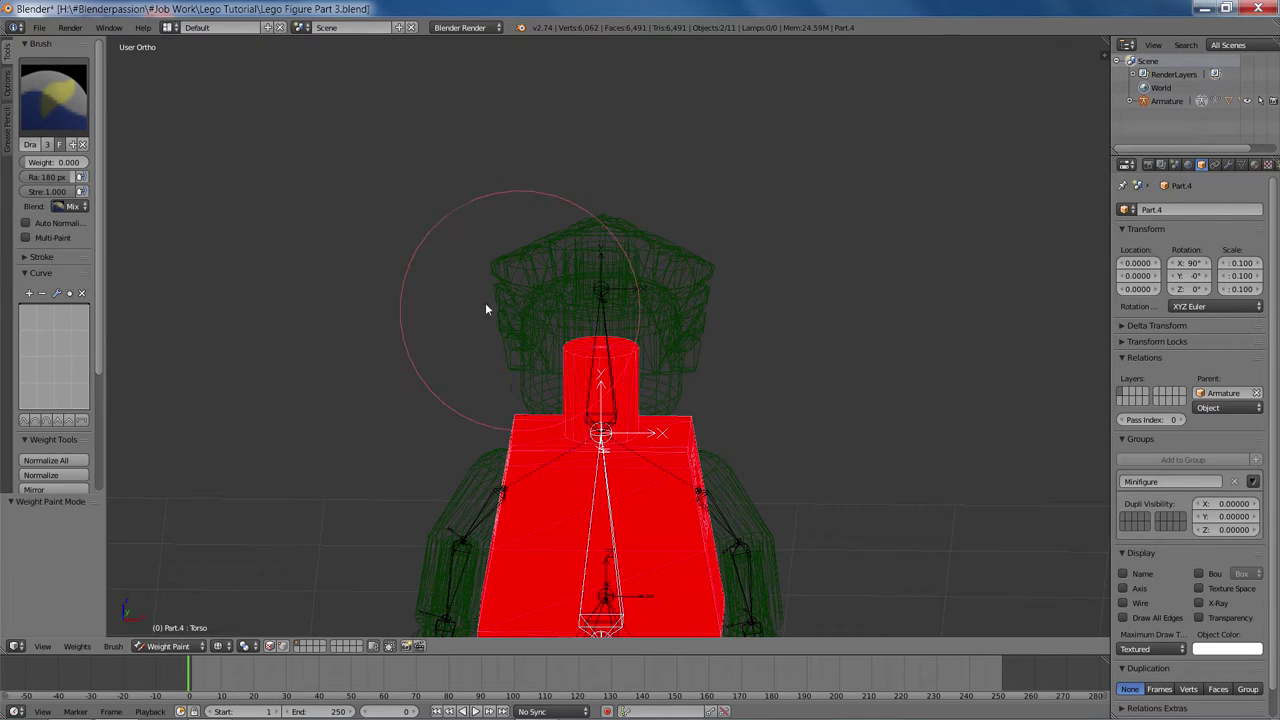
key("shift+f")
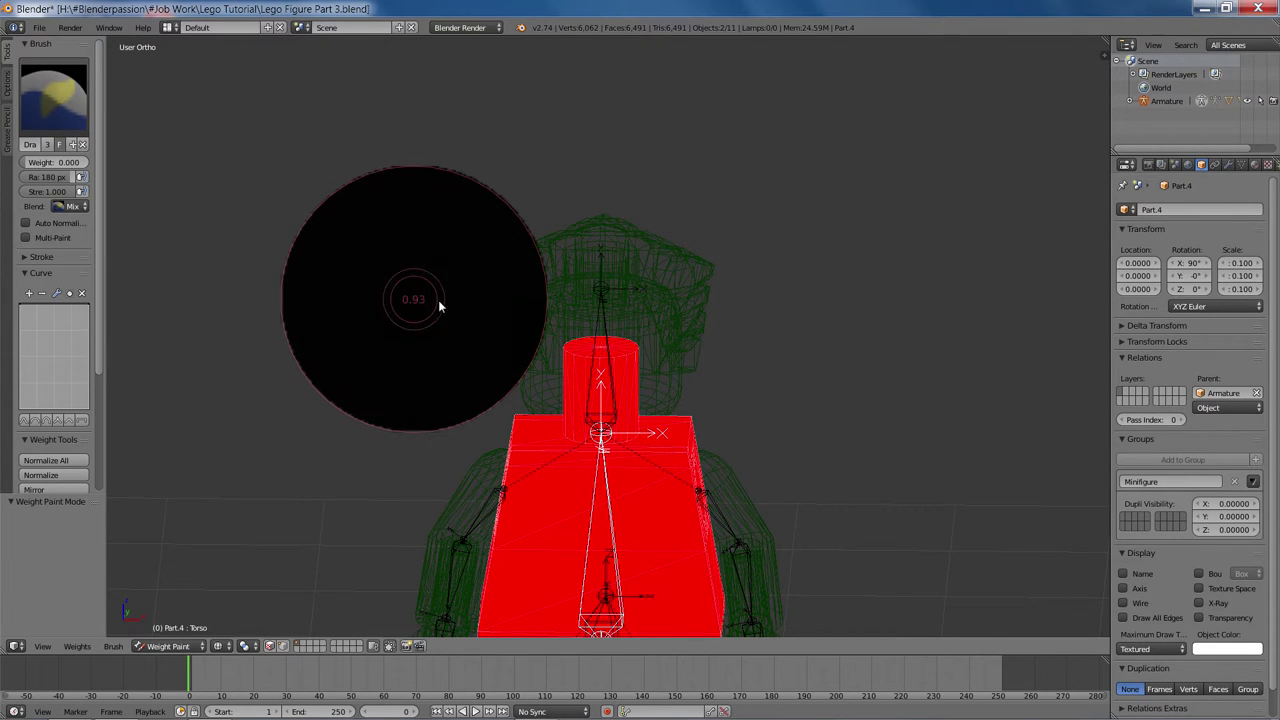
left_click(604, 344)
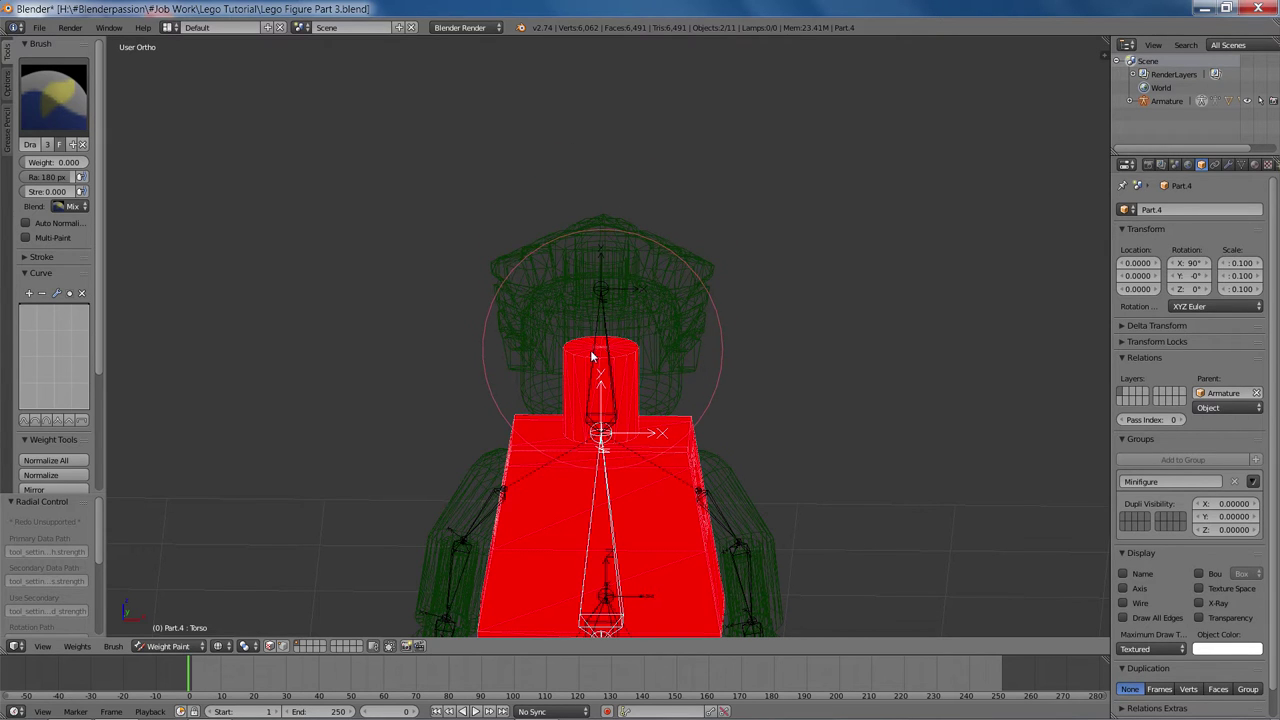
With brush weight 0 and strength 1, paint the top of the neck stud to remove the Torso bone's influence there.
scroll(471, 268, "up", 6)
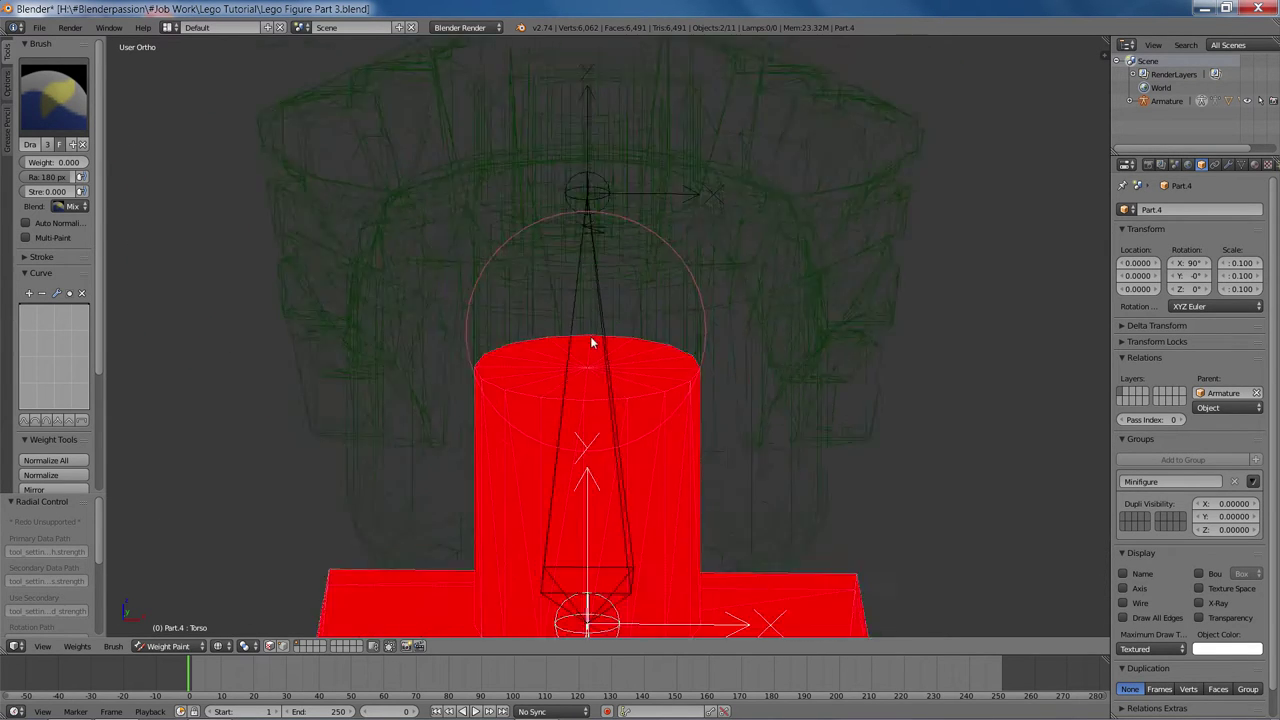
scroll(590, 342, "up", 2)
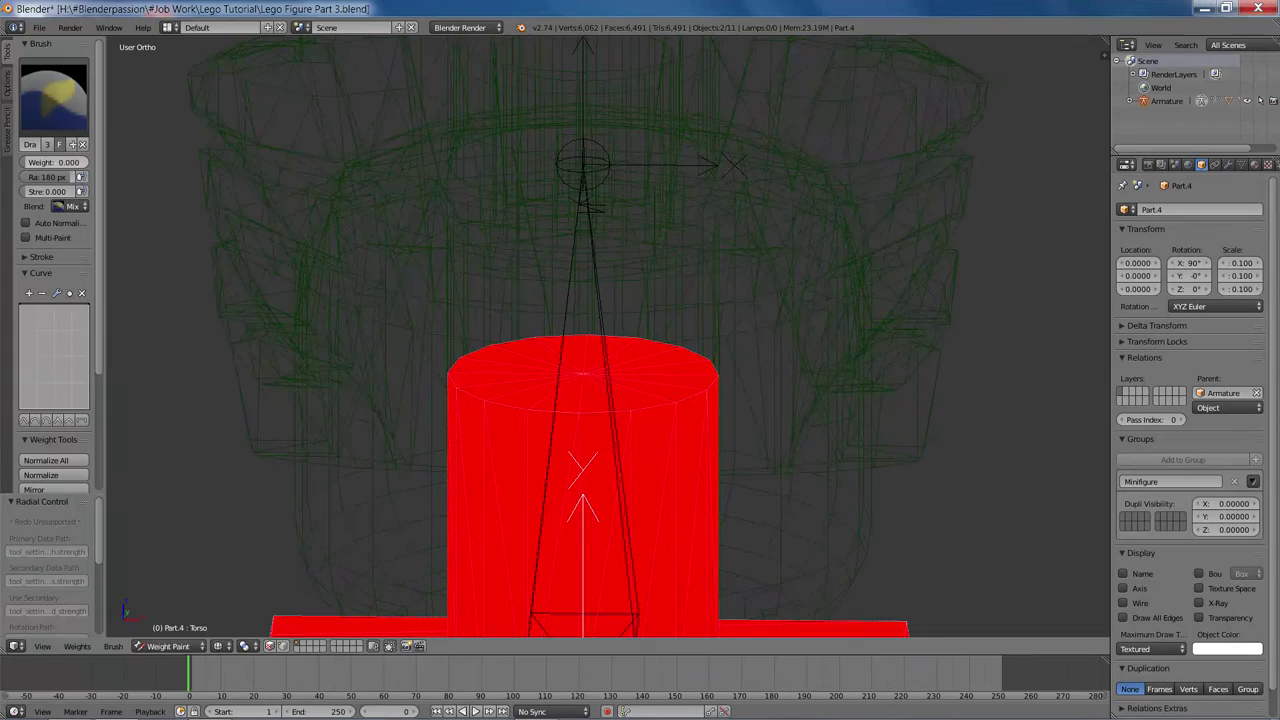
mouse_move(27, 162)
left_mouse_down()
mouse_move(88, 162)
mouse_move(70, 191)
mouse_move(88, 191)
mouse_move(24, 191)
mouse_move(24, 162)
mouse_move(88, 191)
left_mouse_up()
mouse_move(379, 355)
left_mouse_down()
mouse_move(788, 391)
mouse_move(529, 341)
left_mouse_up()
scroll(680, 315, "down", 4)
mouse_move(668, 312)
middle_mouse_down()
mouse_move(338, 280)
mouse_move(481, 288)
middle_mouse_up()
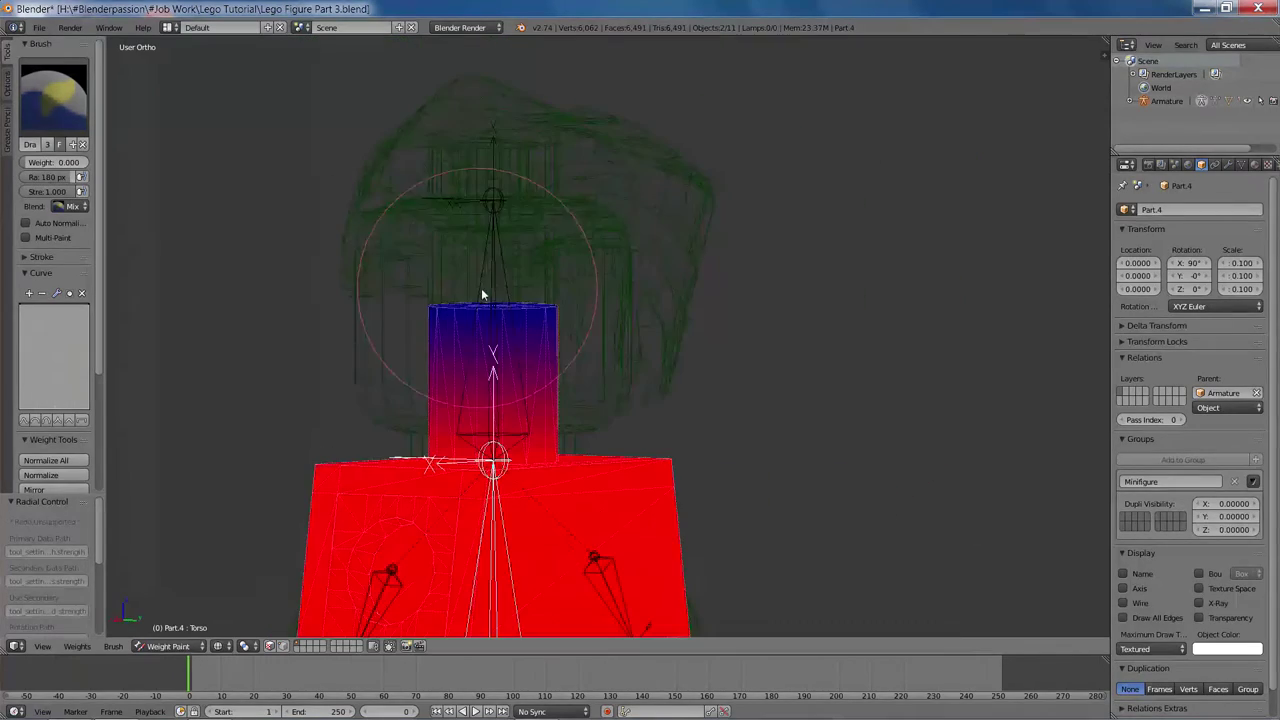
key("shift+f")
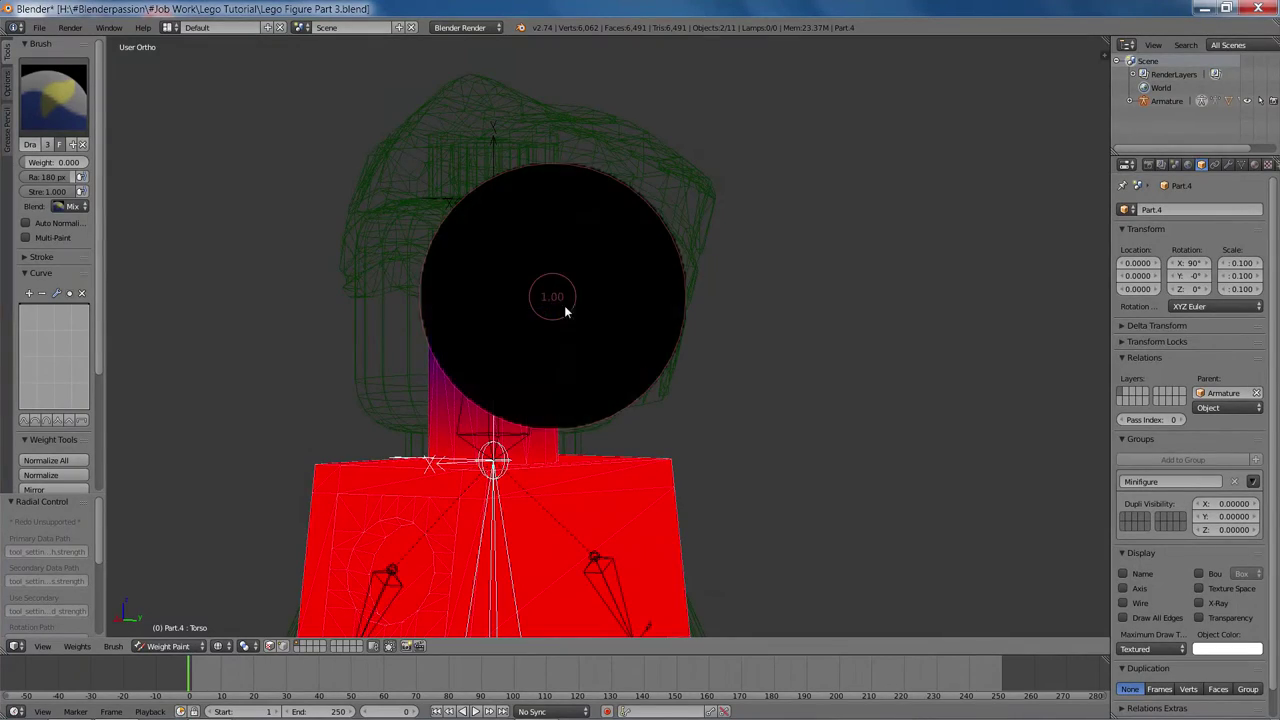
right_click(584, 310)
middle_click_drag(733, 335, 560, 340)
middle_click_drag(704, 266, 1086, 283)
scroll(873, 293, "down", 4)
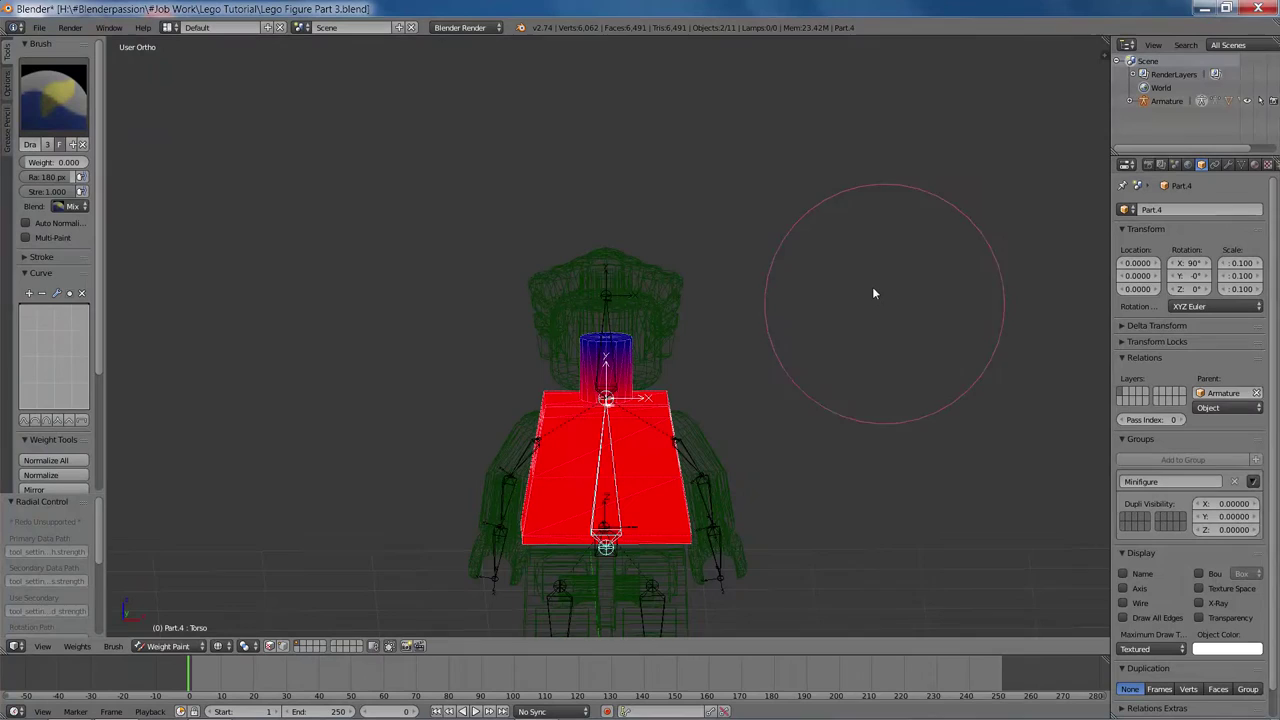
Select the Head bone and try rotating it to check how the neck stud deforms.
scroll(713, 312, "up", 3)
right_click(576, 248)
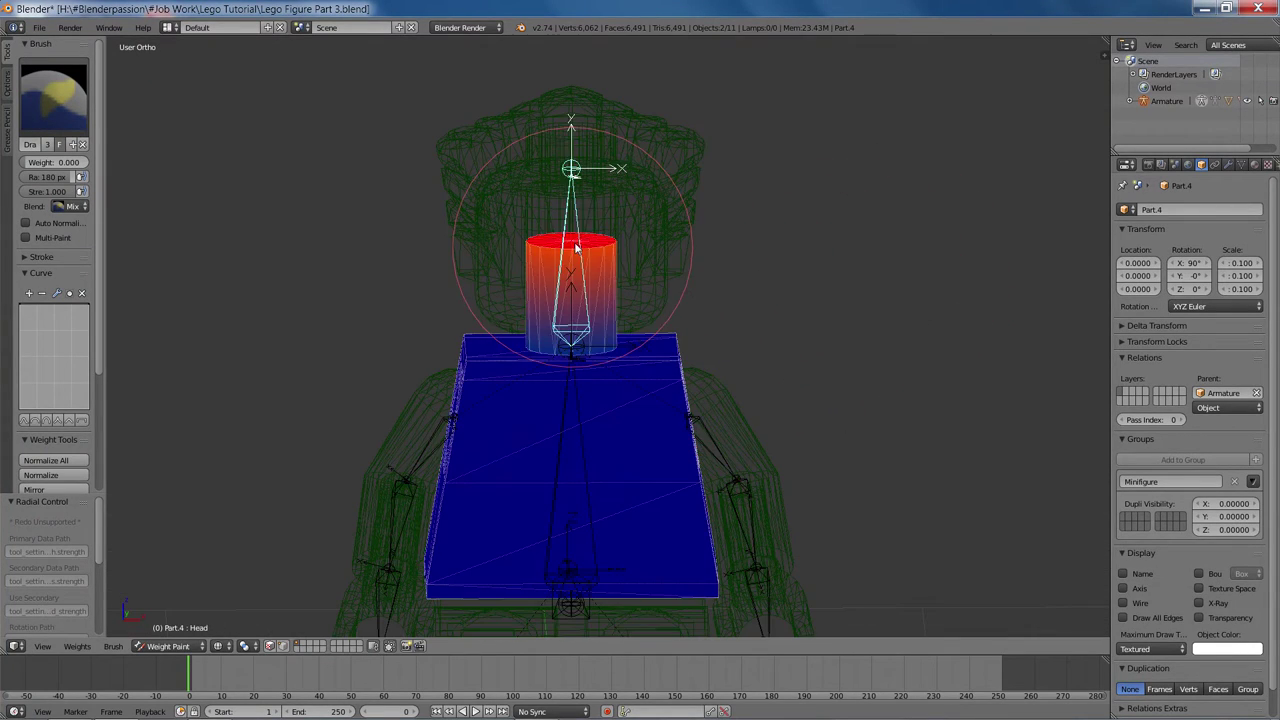
key("r")
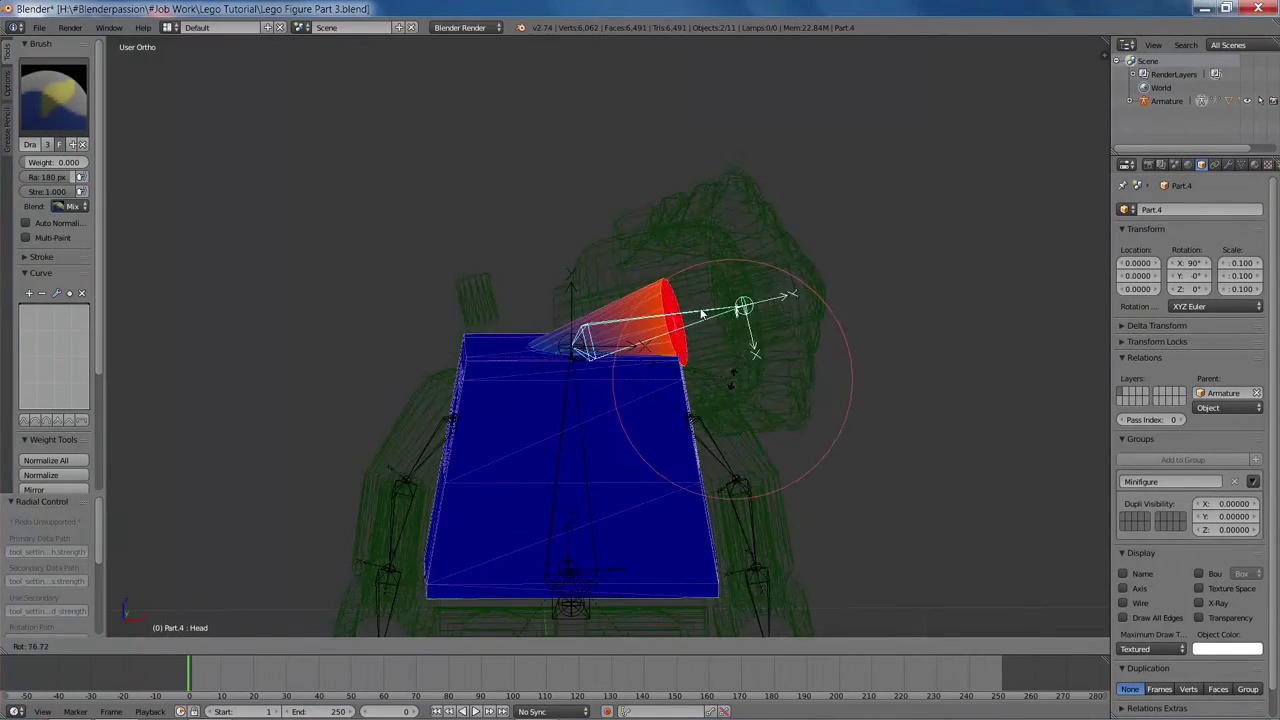
right_click(527, 212)
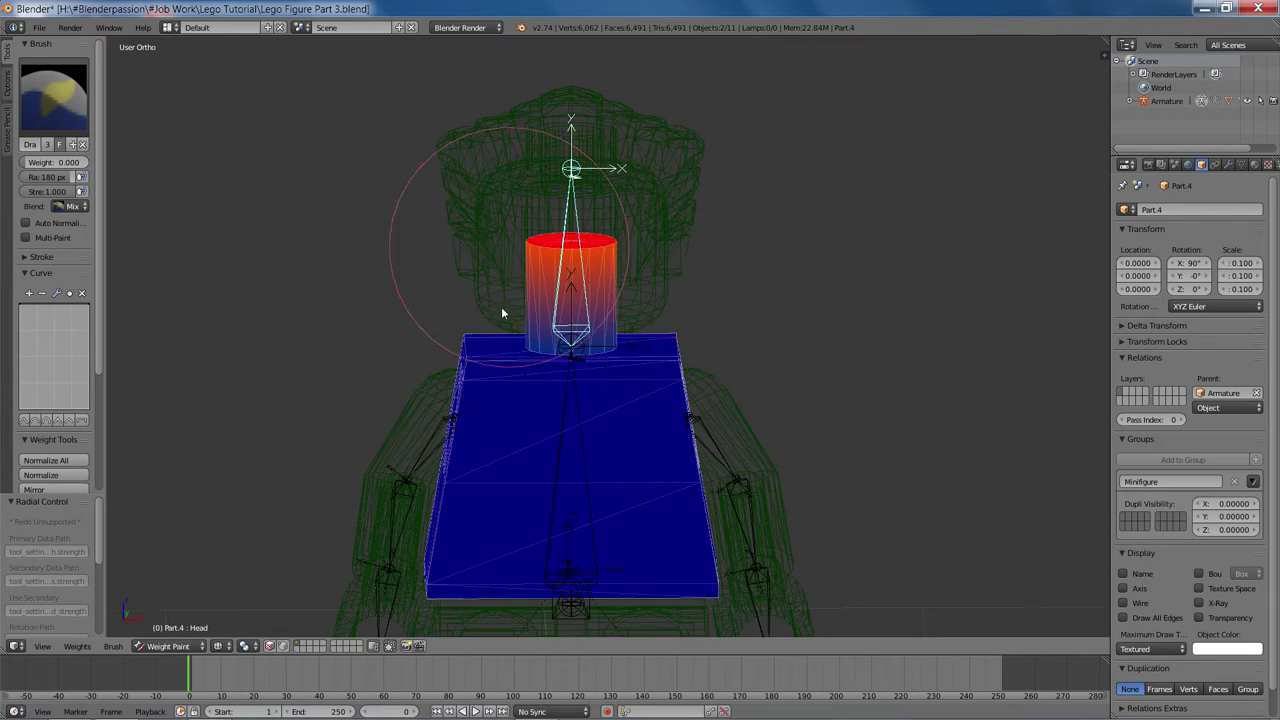
Set the brush weight to 1 and paint the upper part of the neck stud for the Head bone, checking it all around.
middle_click_drag(502, 308, 502, 432, "shift")
left_click_drag(29, 163, 120, 165)
scroll(472, 264, "up", 4)
left_click_drag(480, 275, 687, 381)
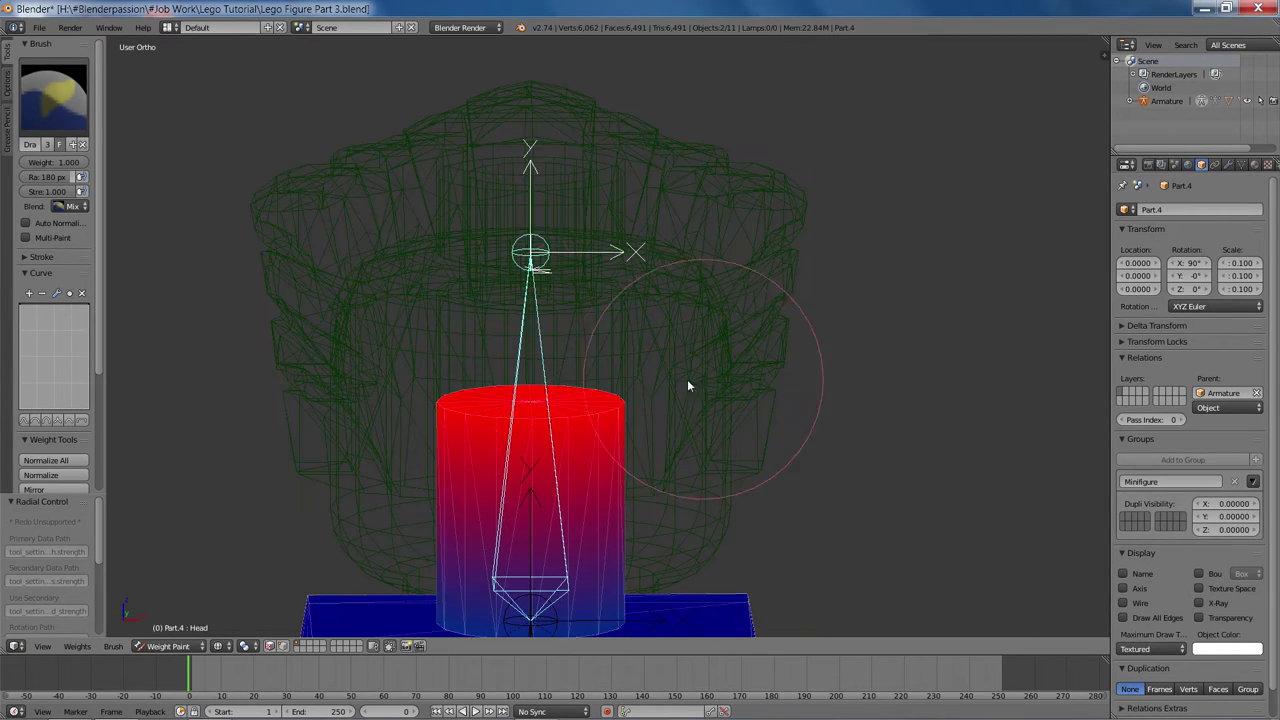
middle_click_drag(514, 331, 511, 286)
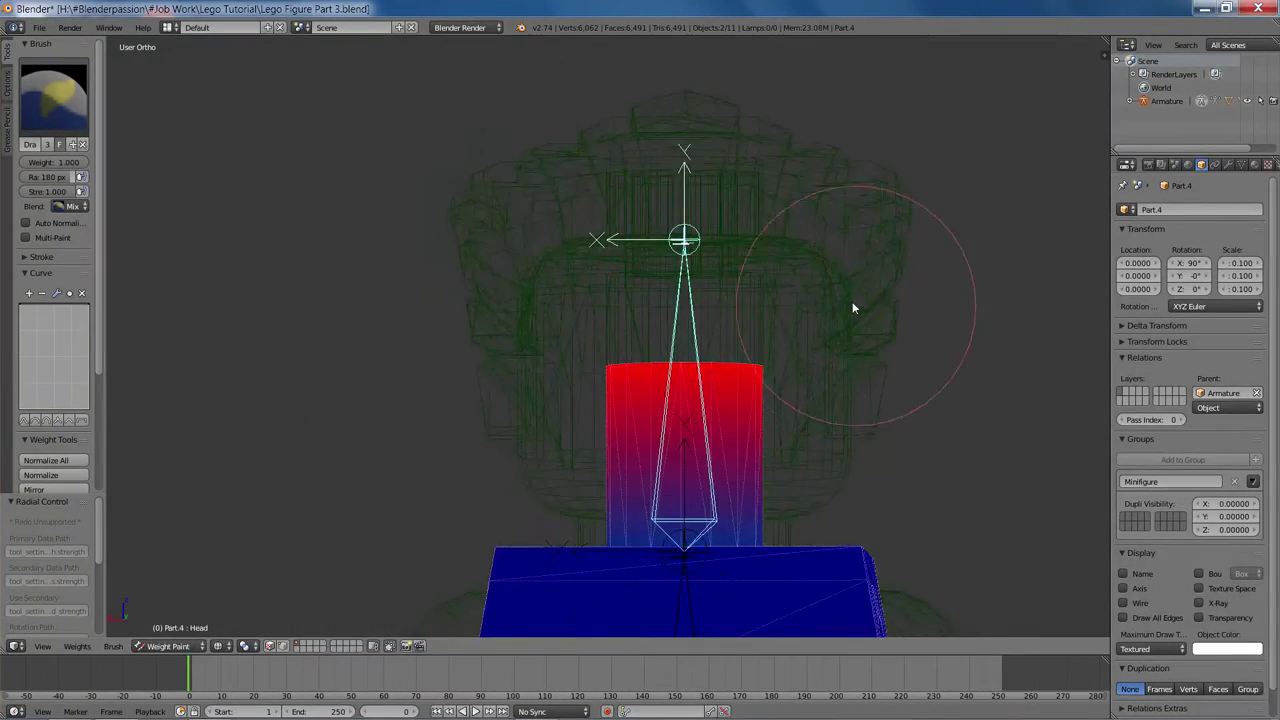
mouse_move(852, 308)
middle_mouse_down()
mouse_move(540, 245)
mouse_move(639, 288)
mouse_move(857, 304)
middle_mouse_up()
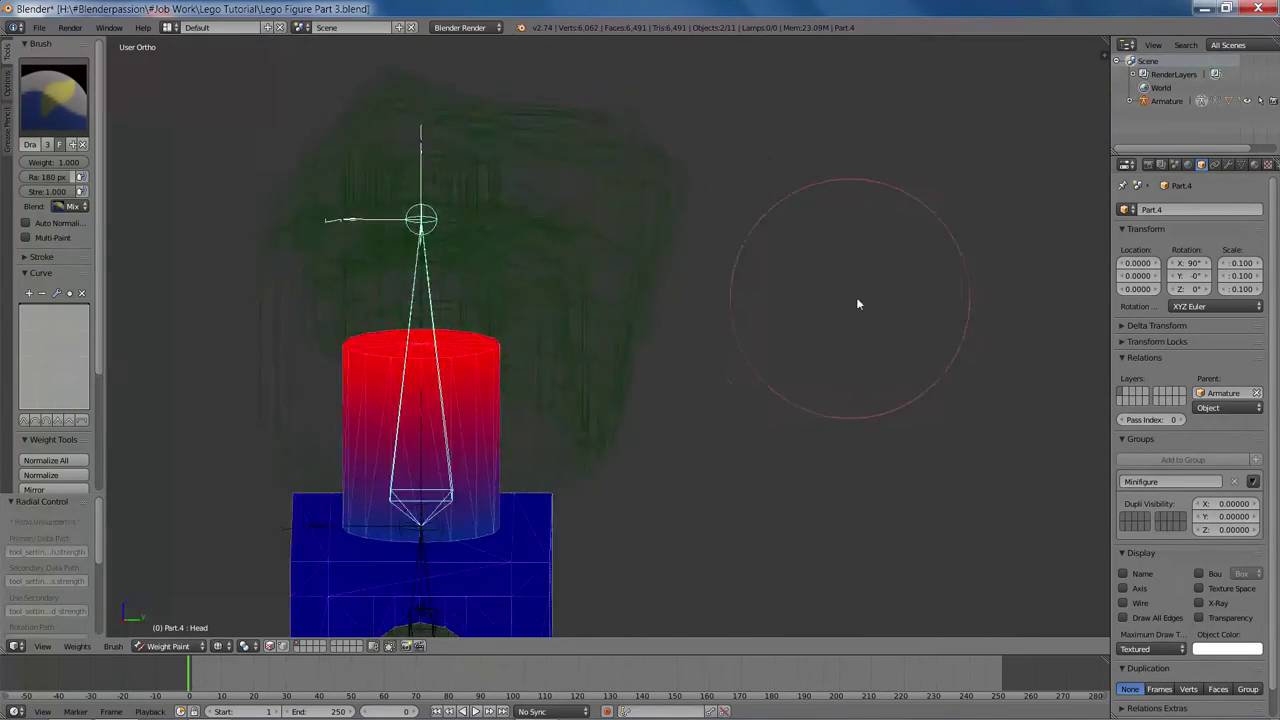
mouse_move(314, 251)
middle_mouse_down()
mouse_move(587, 521)
mouse_move(680, 280)
mouse_move(812, 311)
middle_mouse_up()
Compare the Torso and Head bone weights on the torso mesh and try rotating the Head bone again.
right_click(505, 519)
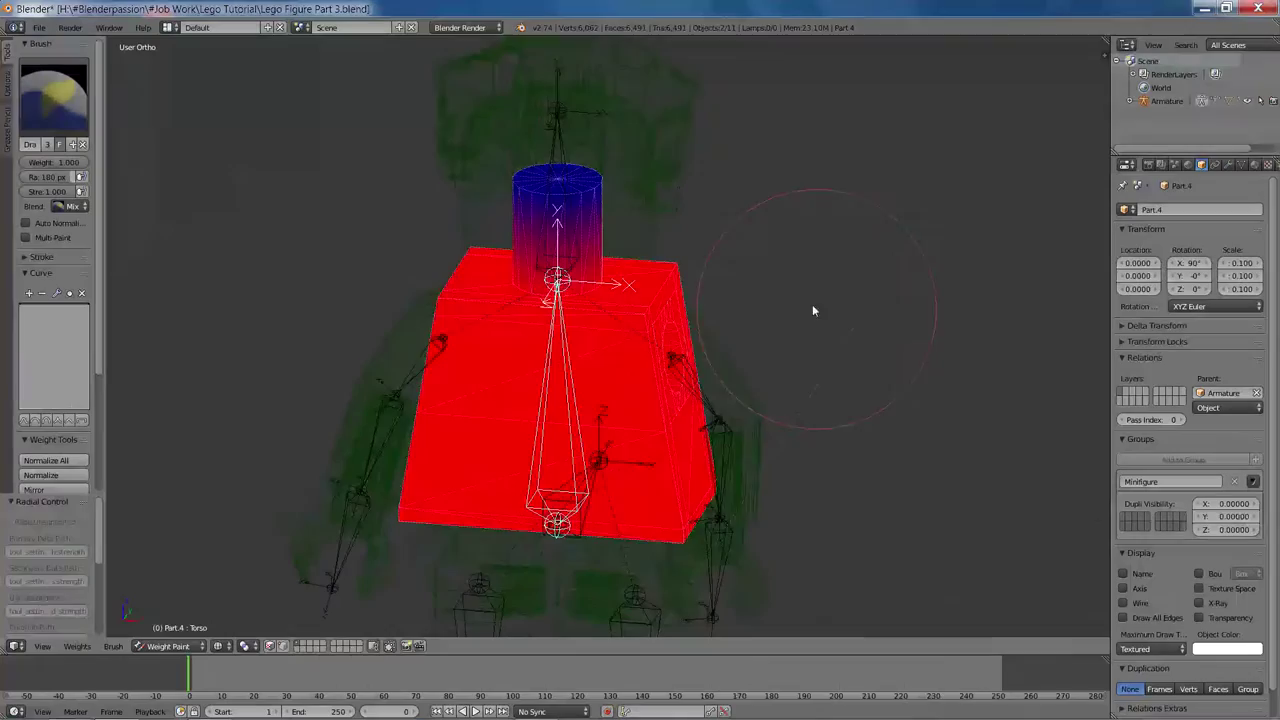
right_click(574, 157)
key("r")
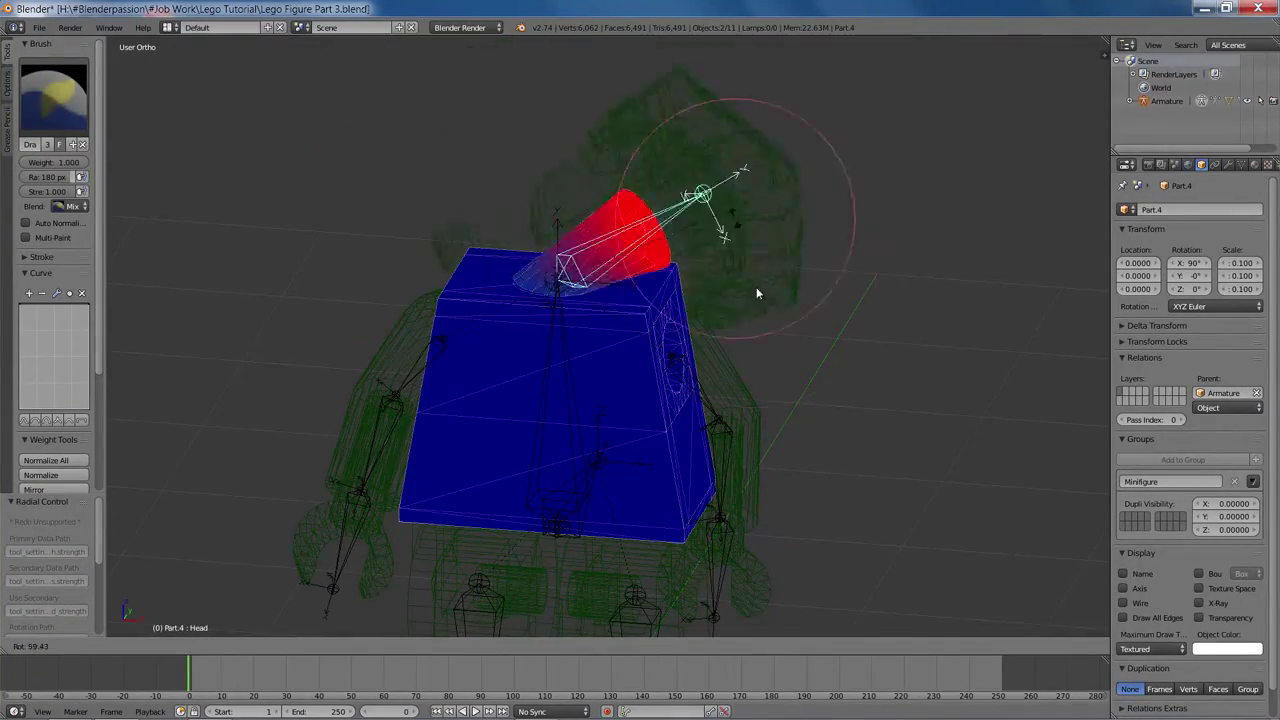
right_click(742, 306)
Select the Torso bone and try rotating it in both wireframe and solid shading to check the torso mesh.
right_click(549, 384)
key("r")
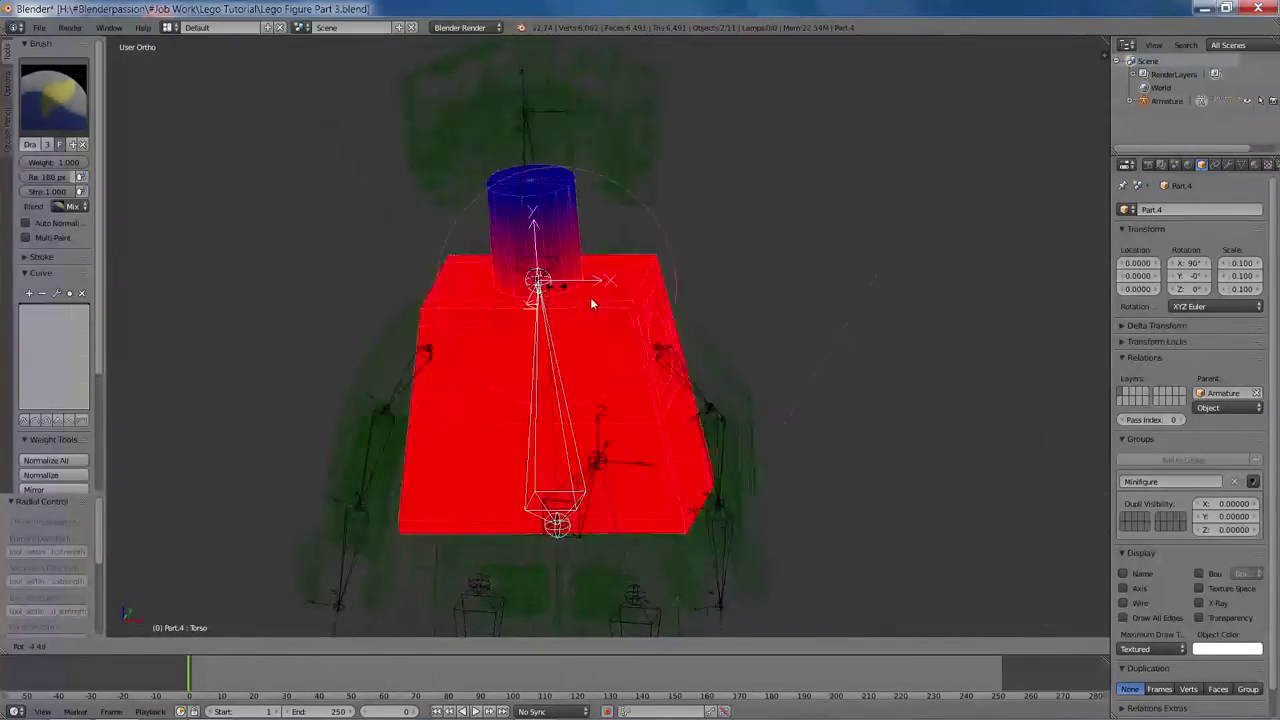
right_click(592, 304)
key("z")
key("r")
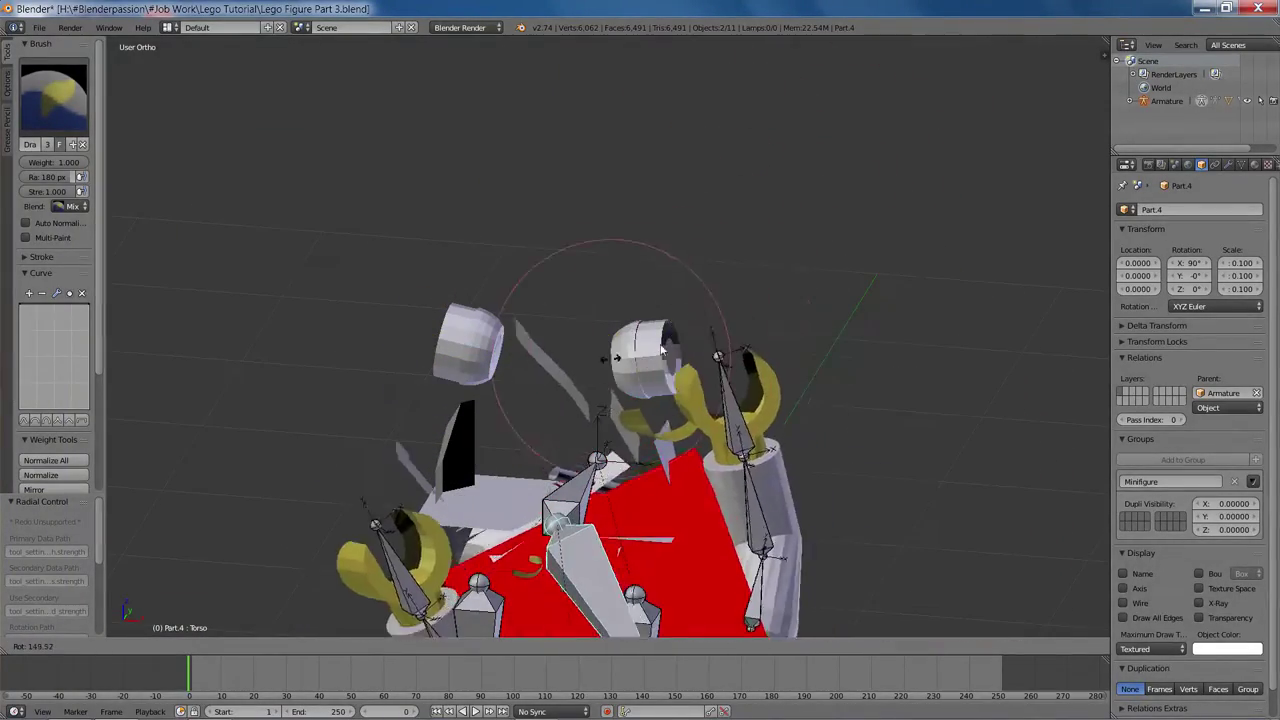
right_click(702, 331)
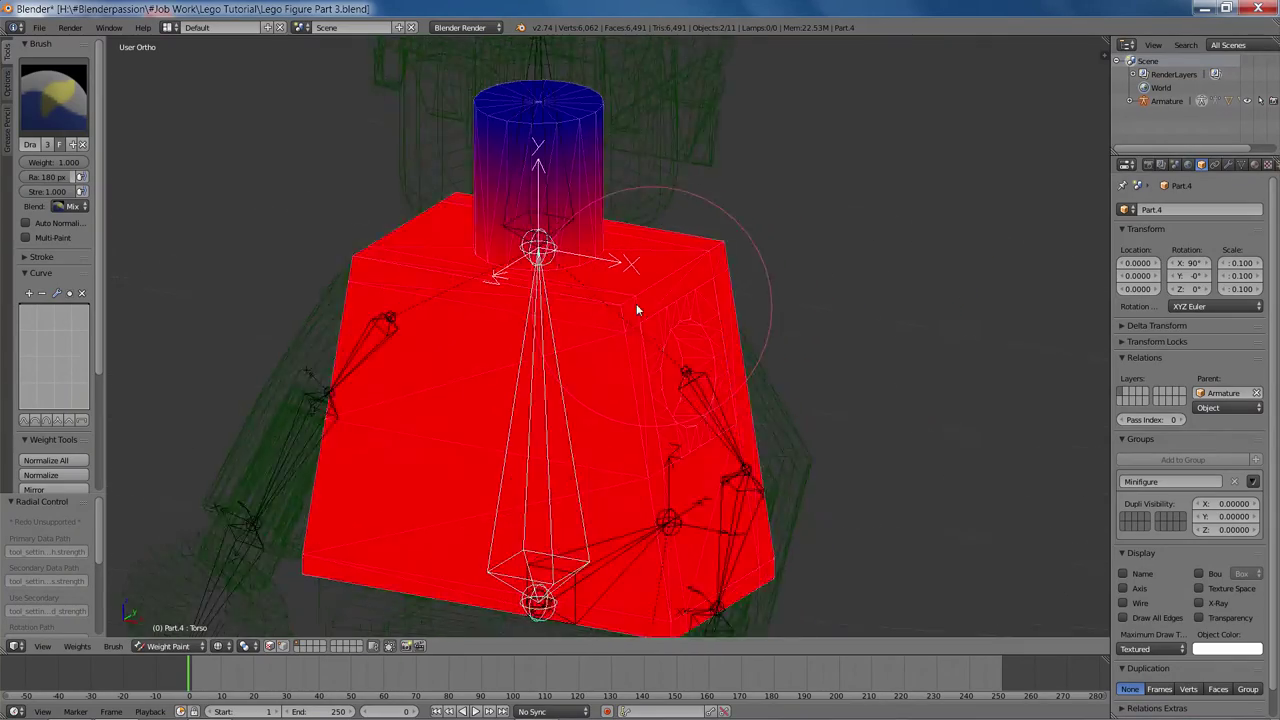
In solid shading, rotate the Torso bone about 60° to examine the whole figure's deformation, and undo the rotation.
mouse_move(636, 308)
middle_mouse_down()
mouse_move(484, 287)
mouse_move(739, 316)
mouse_move(656, 312)
middle_mouse_up()
scroll(737, 315, "down", 4)
key("z")
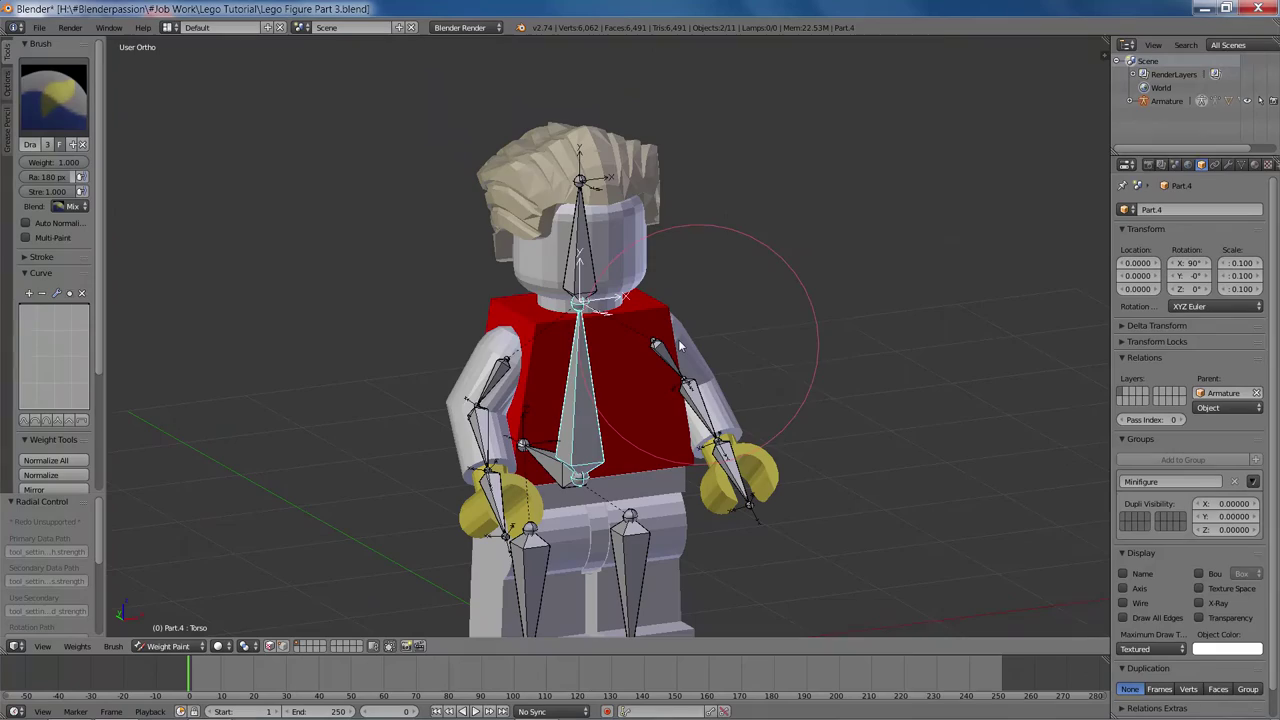
key("r")
right_click(684, 456)
key("r")
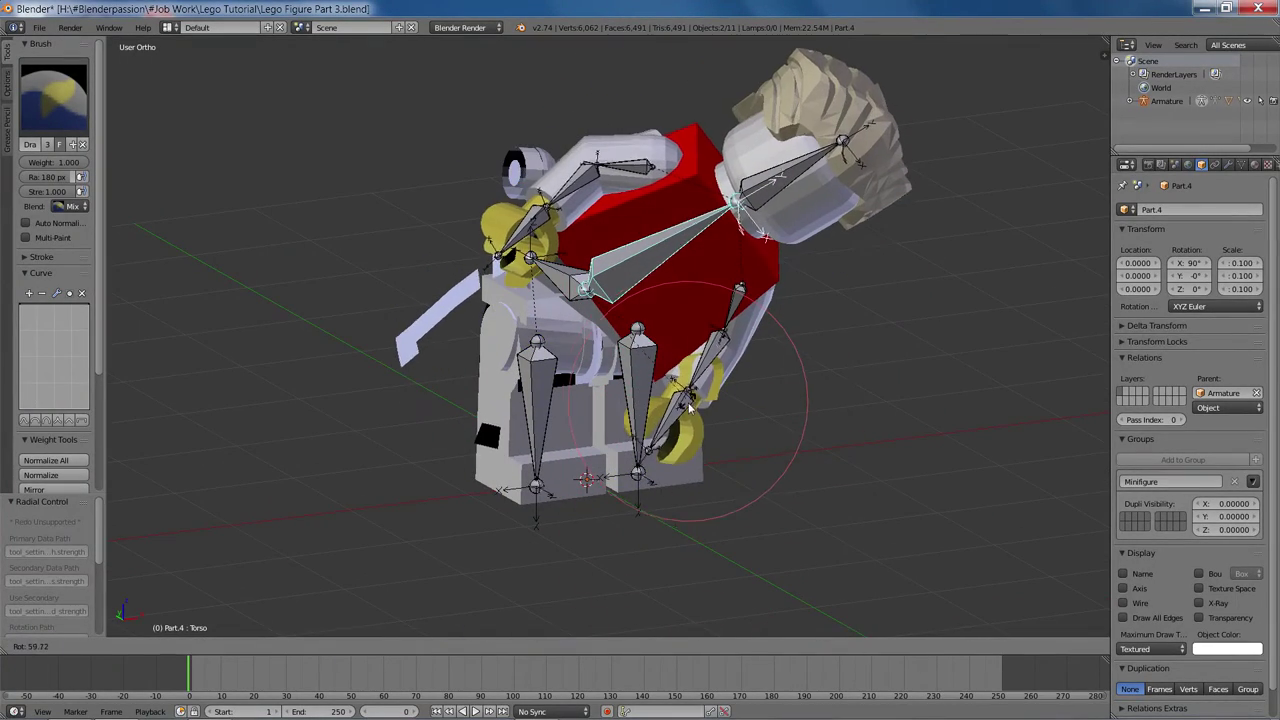
left_click(690, 404)
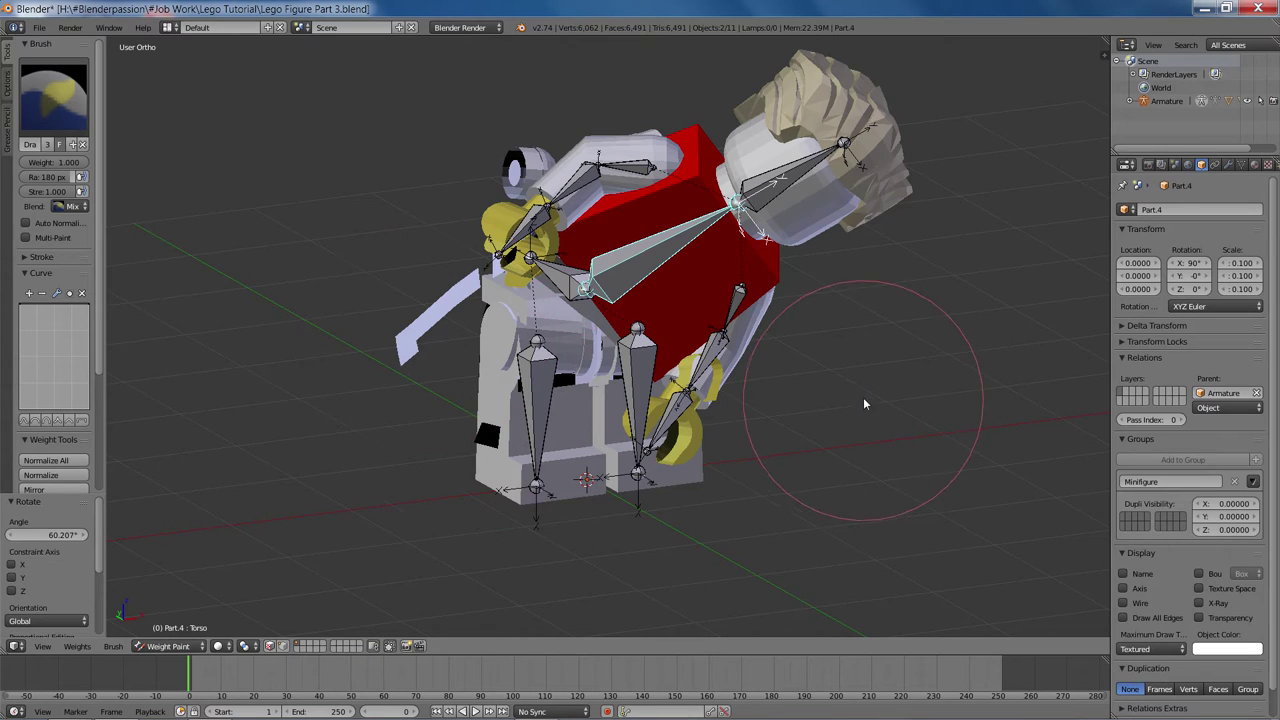
key("ctrl+z")
Select the UpperArm.L bone and examine its weights on the torso mesh in wireframe and solid shading.
right_click(678, 174)
scroll(692, 312, "up", 2)
middle_click_drag(752, 206, 634, 294, "shift")
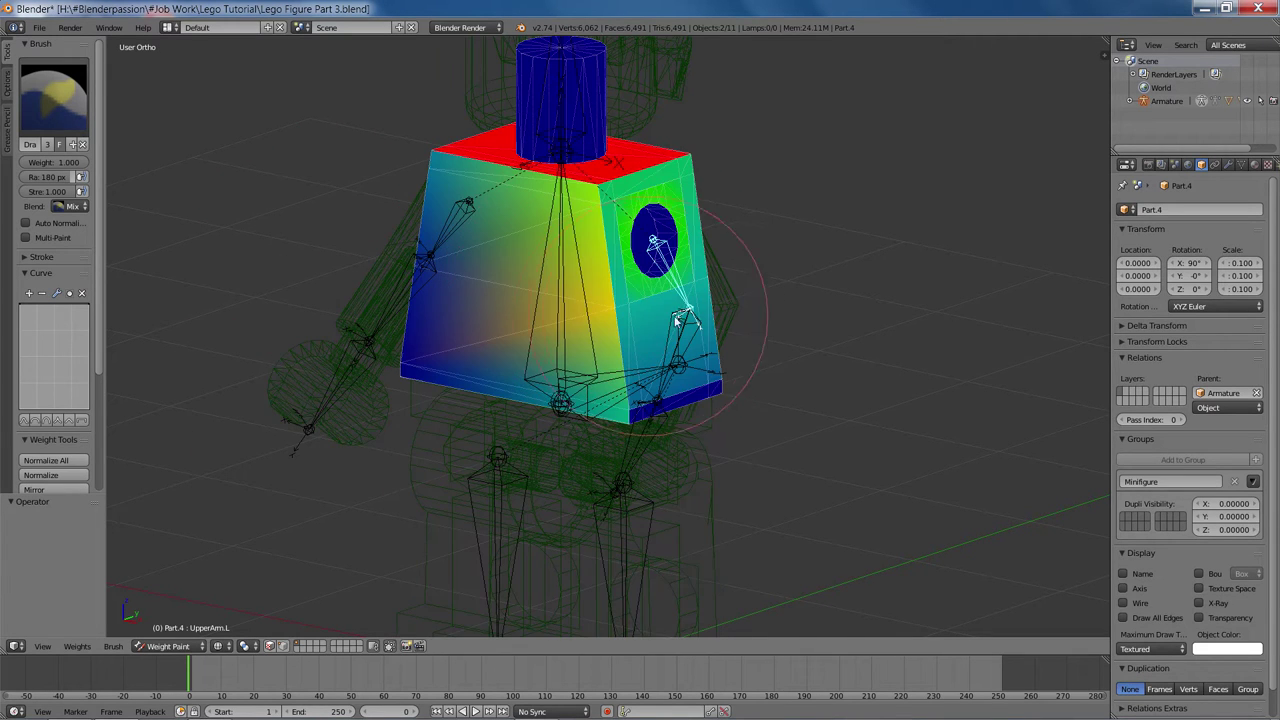
middle_click_drag(638, 380, 648, 400)
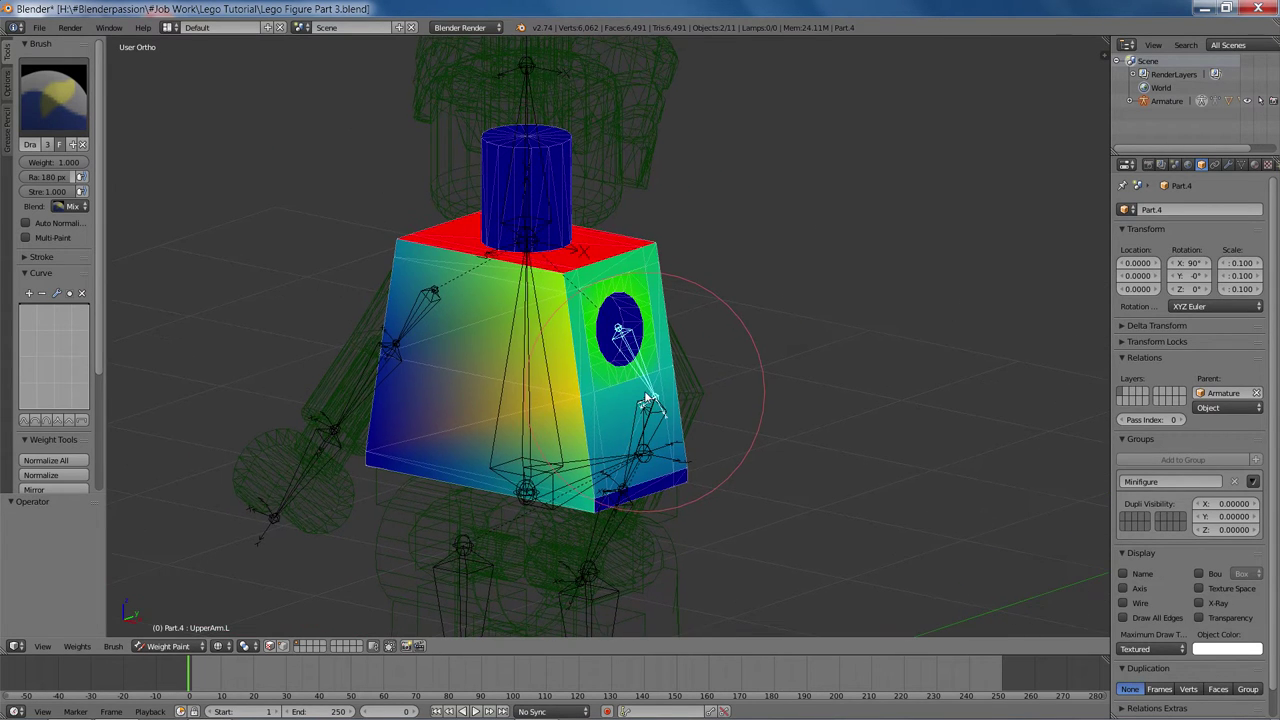
scroll(647, 398, "up", 3)
key("z")
scroll(646, 347, "down", 2)
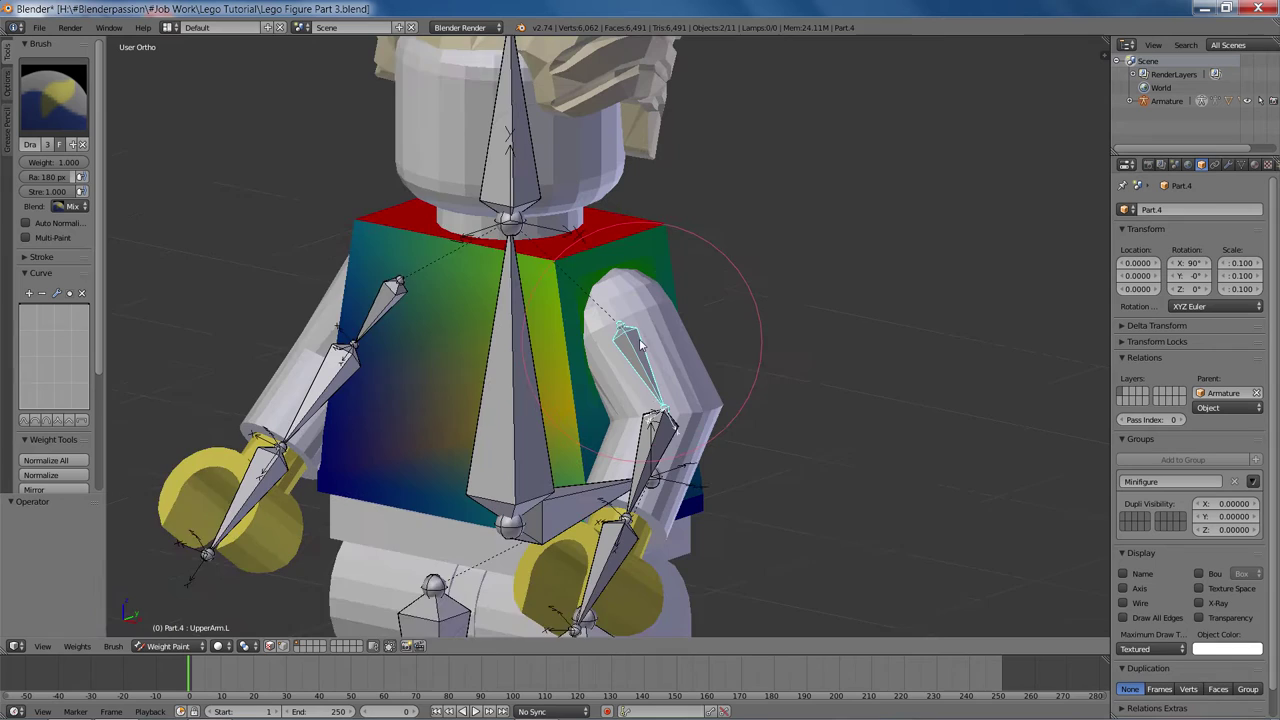
Set the brush weight to 0.000 and paint the front and back of the torso mesh for the UpperArm.L bone.
scroll(641, 345, "down", 1)
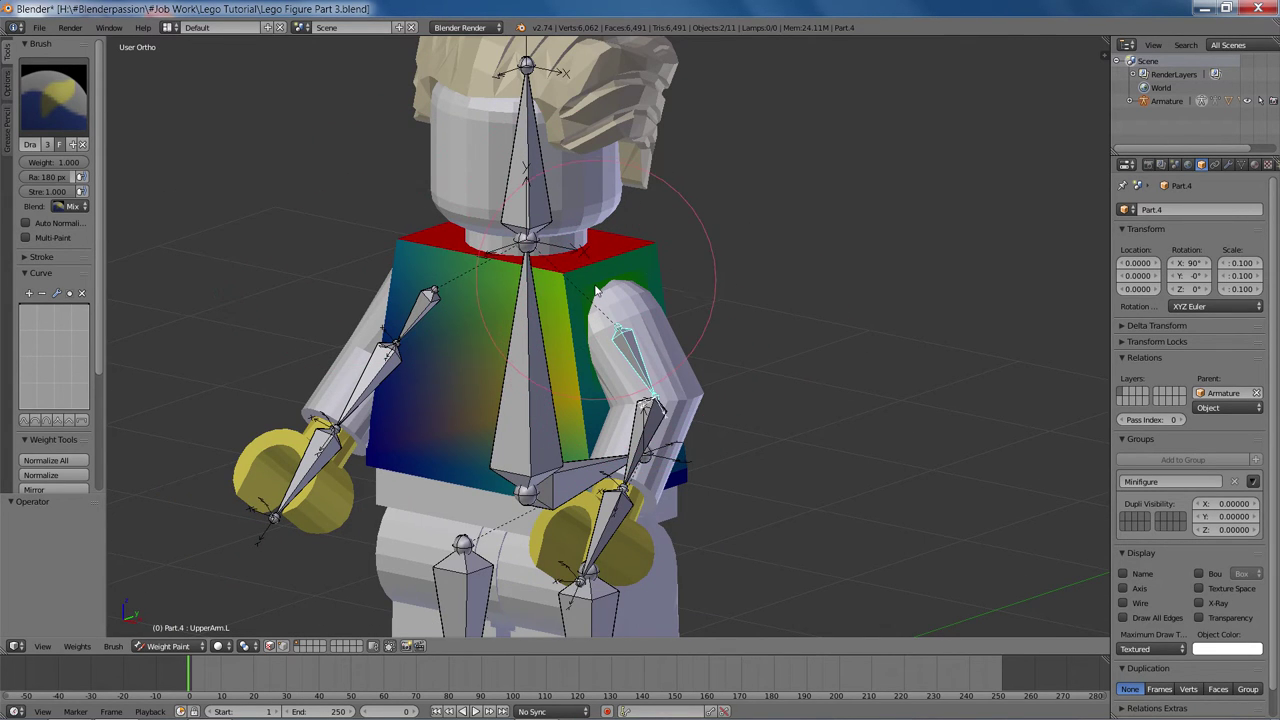
left_click_drag(59, 161, 3, 161)
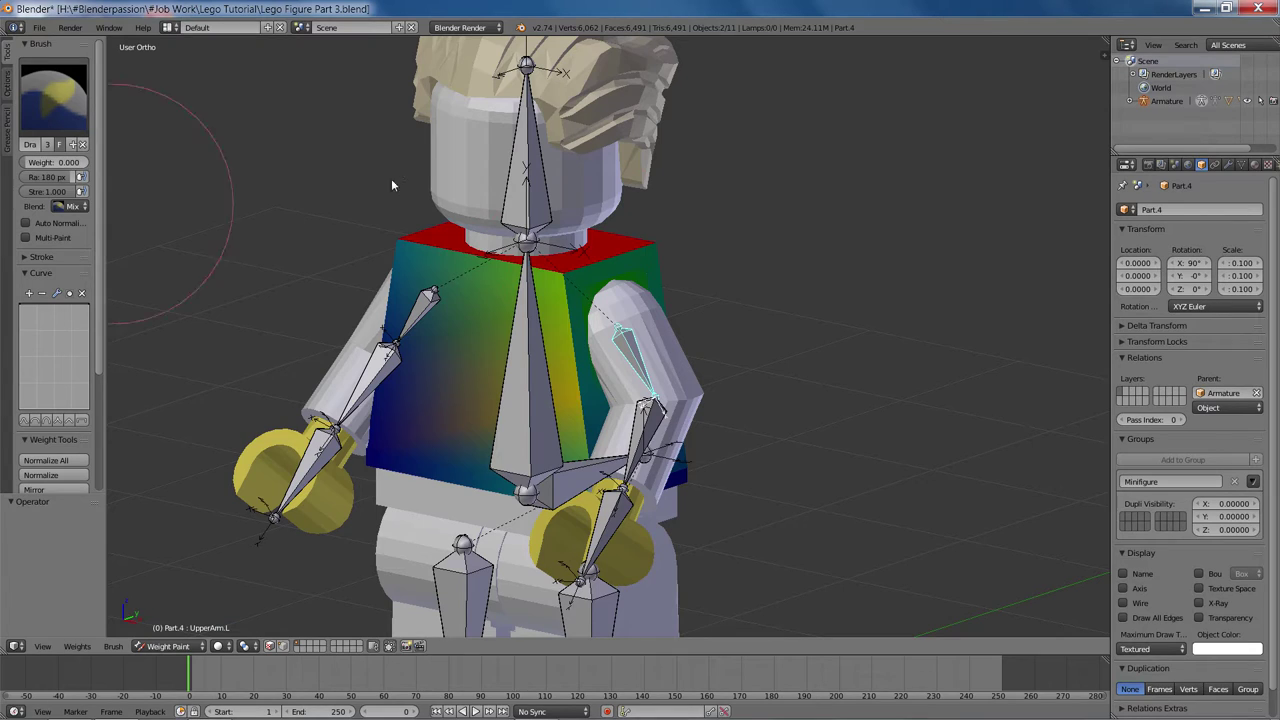
mouse_move(391, 178)
left_mouse_down()
mouse_move(590, 340)
mouse_move(789, 451)
left_mouse_up()
mouse_move(789, 451)
middle_mouse_down()
mouse_move(620, 455)
mouse_move(530, 475)
middle_mouse_up()
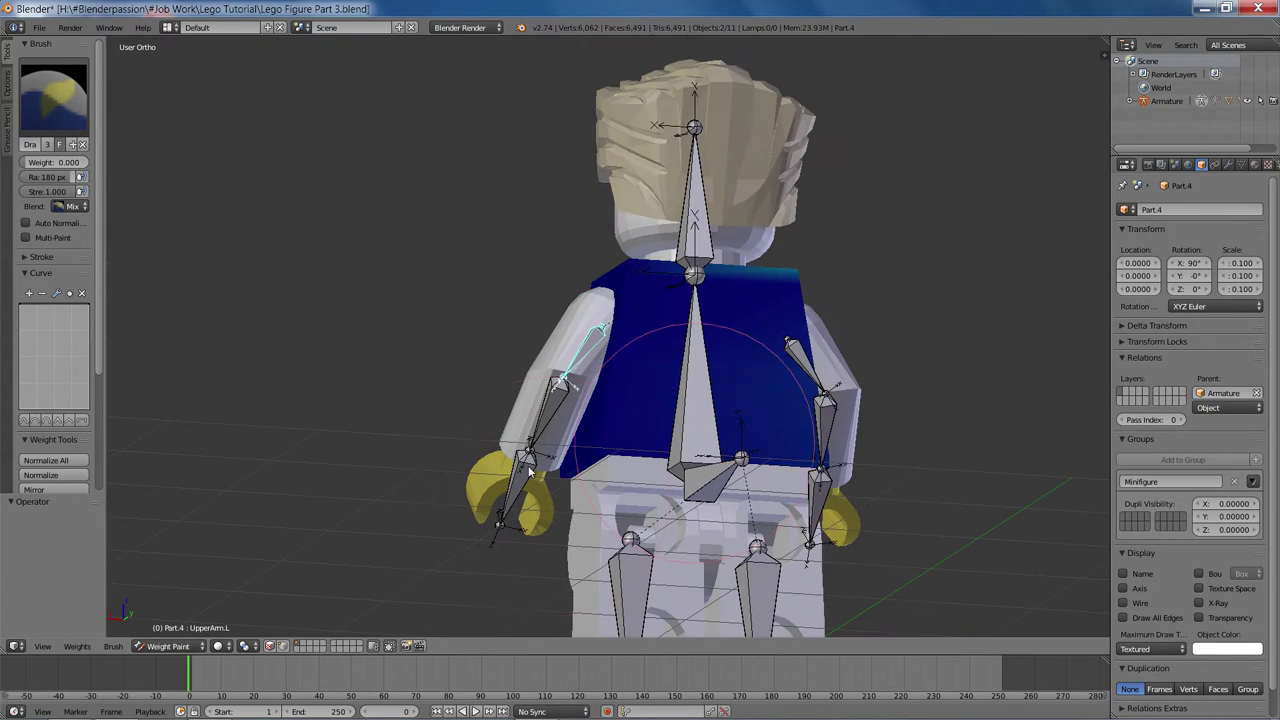
left_click_drag(705, 435, 780, 392)
middle_click_drag(780, 392, 590, 437)
Examine the UpperArm.L weights on the torso mesh from all sides in wireframe and solid shading.
key("z")
middle_click_drag(702, 394, 724, 313)
middle_click_drag(740, 410, 706, 460)
middle_click_drag(754, 277, 549, 298)
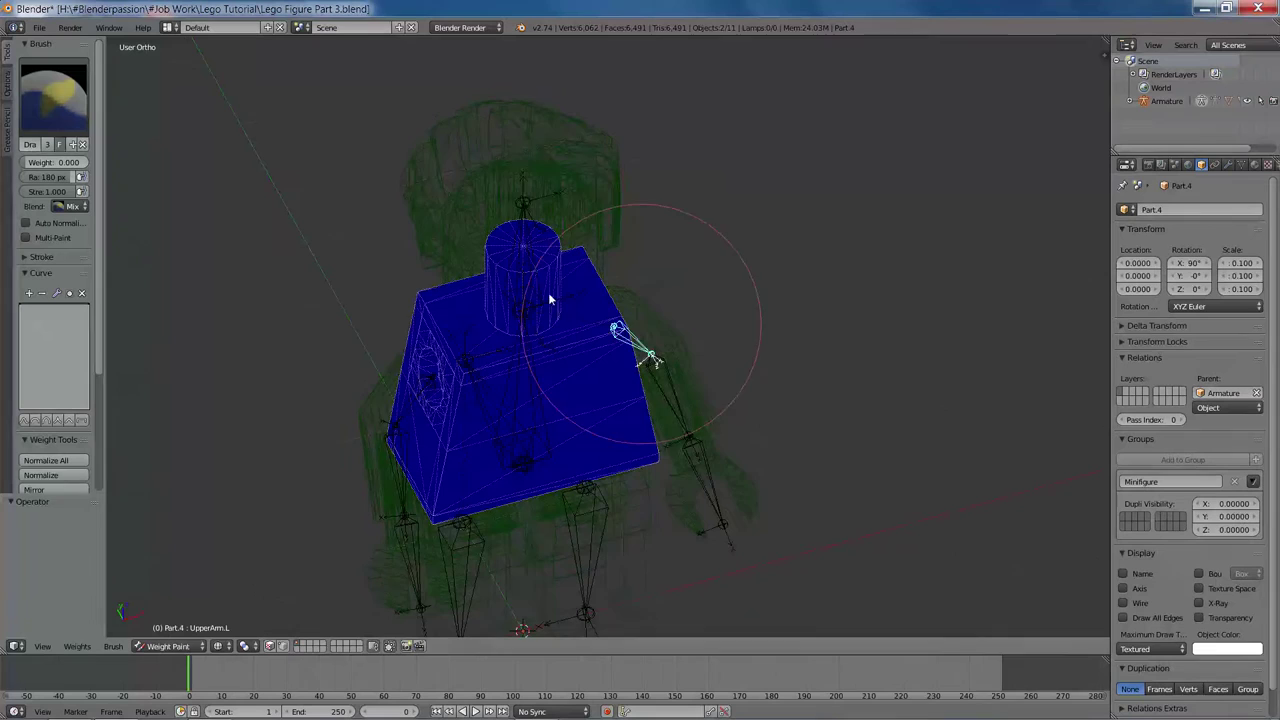
middle_click_drag(500, 378, 640, 344)
key("z")
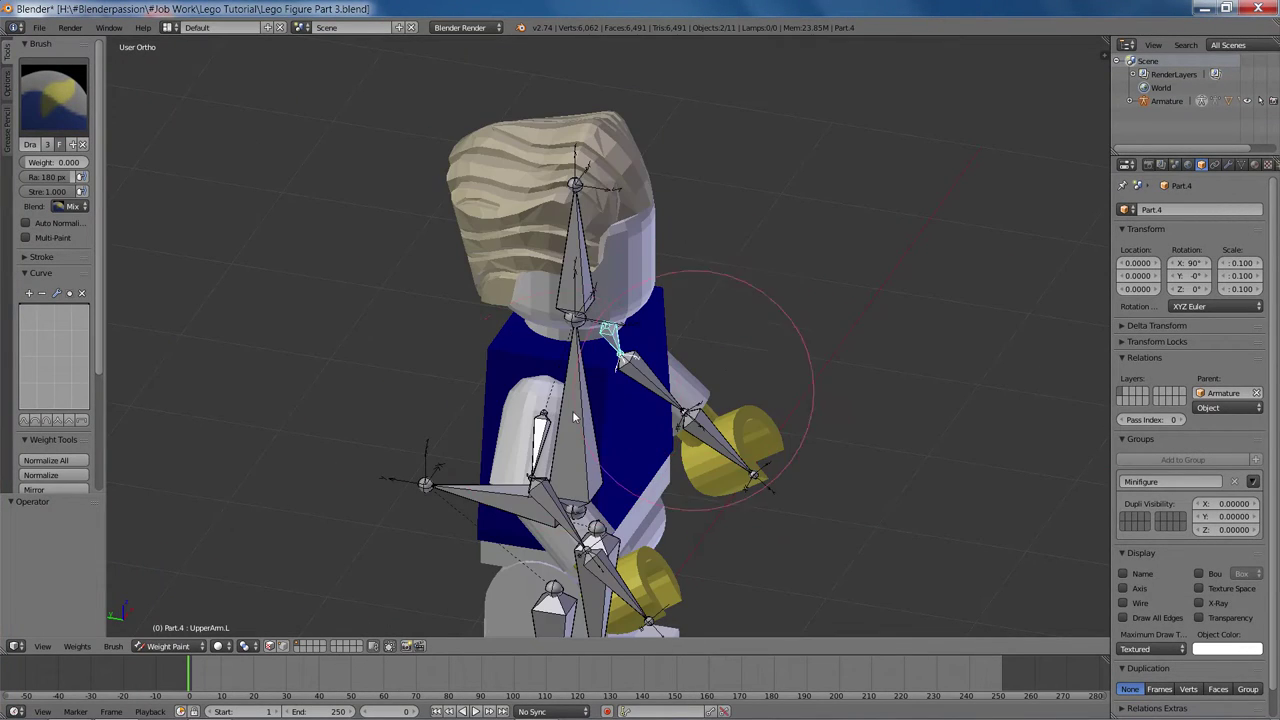
middle_click_drag(575, 418, 614, 371)
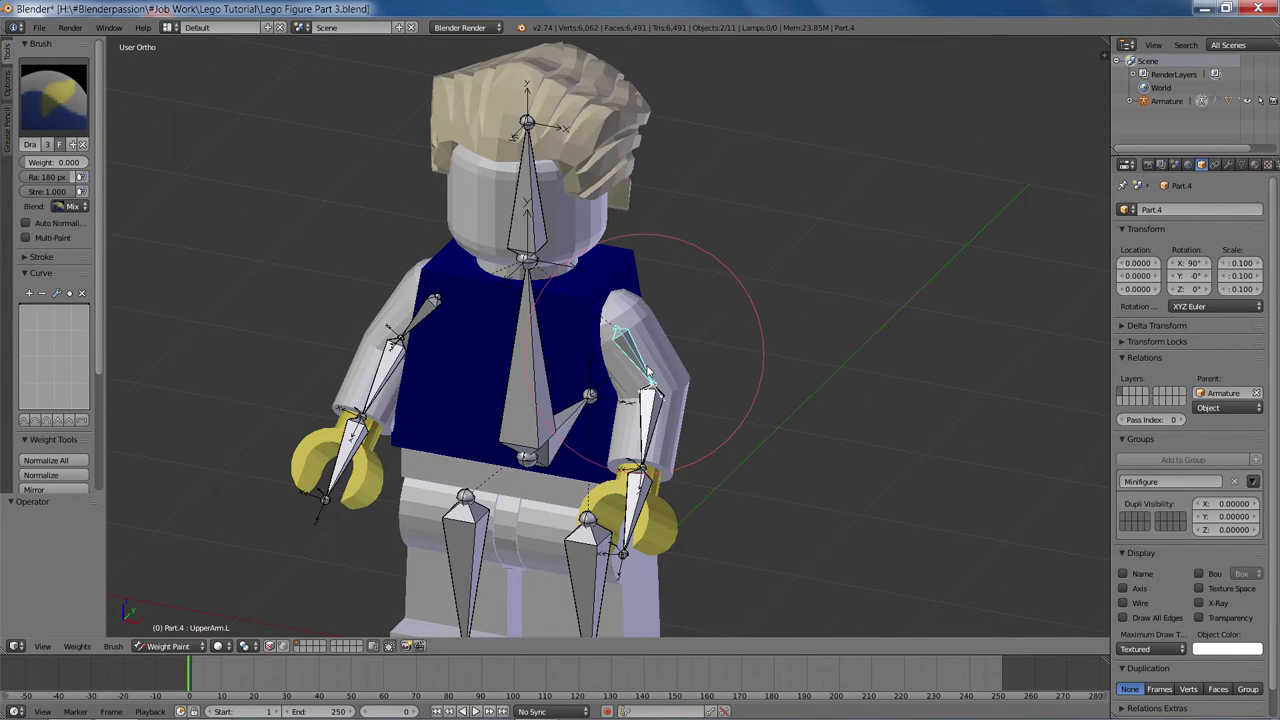
Select the ForeArm.L bone and paint its weights on the torso mesh to zero in wireframe.
right_click(650, 398)
key("z")
left_click_drag(724, 424, 612, 405)
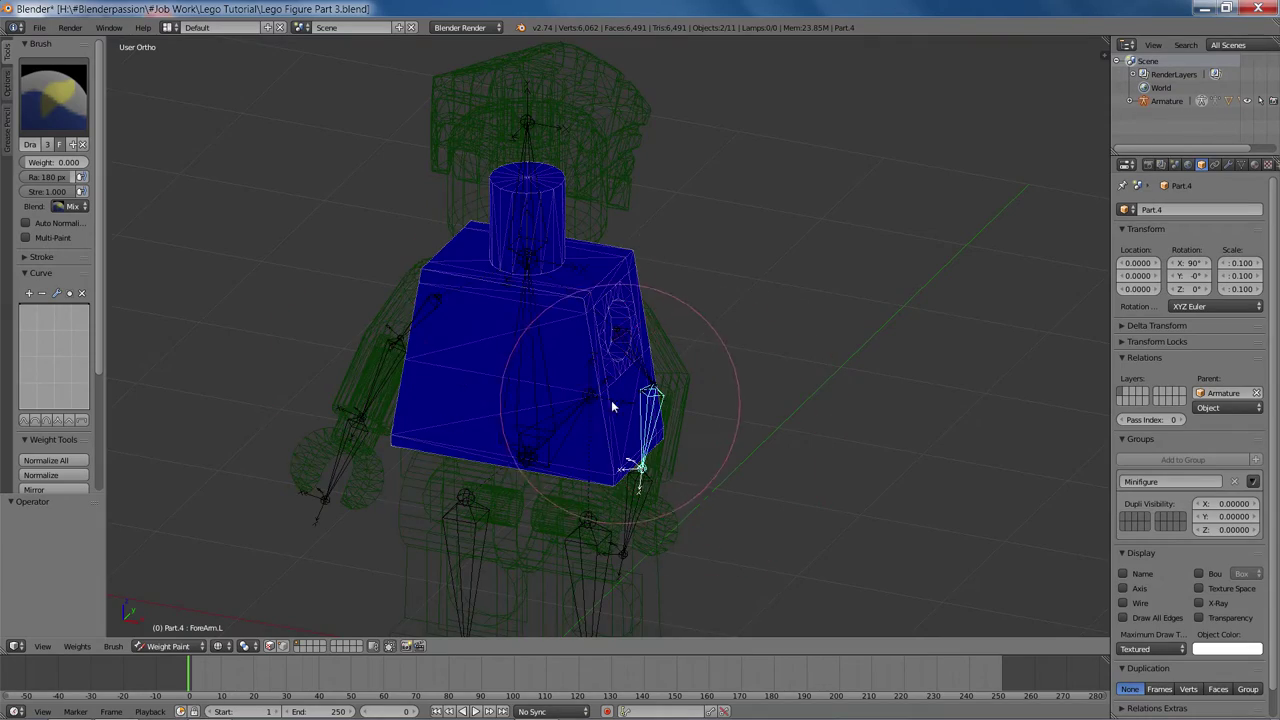
middle_click_drag(611, 400, 691, 497)
Select the ForeArm.R, Hand.R and UpperArm.R bones in turn and clear their weights from the torso mesh.
right_click(674, 460)
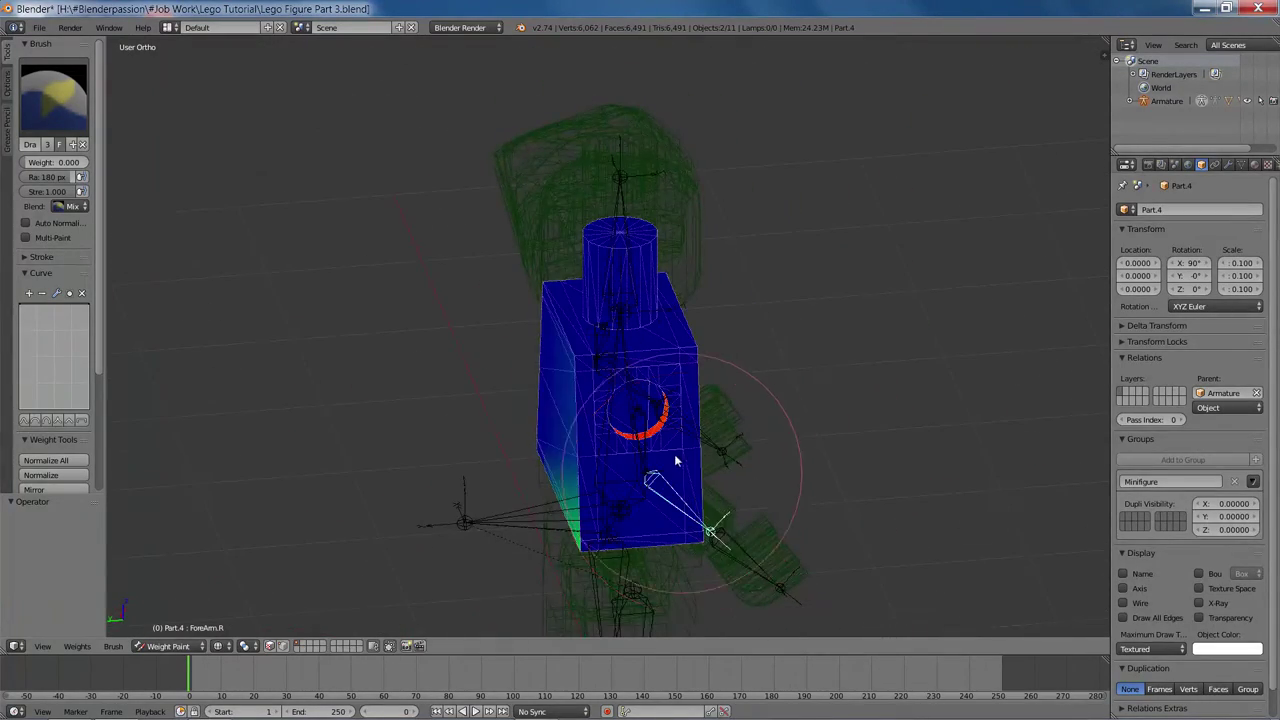
mouse_move(674, 454)
middle_mouse_down()
mouse_move(691, 329)
mouse_move(597, 314)
mouse_move(523, 180)
mouse_move(707, 329)
mouse_move(460, 383)
mouse_move(706, 434)
mouse_move(750, 465)
mouse_move(683, 431)
middle_mouse_up()
right_click(323, 505)
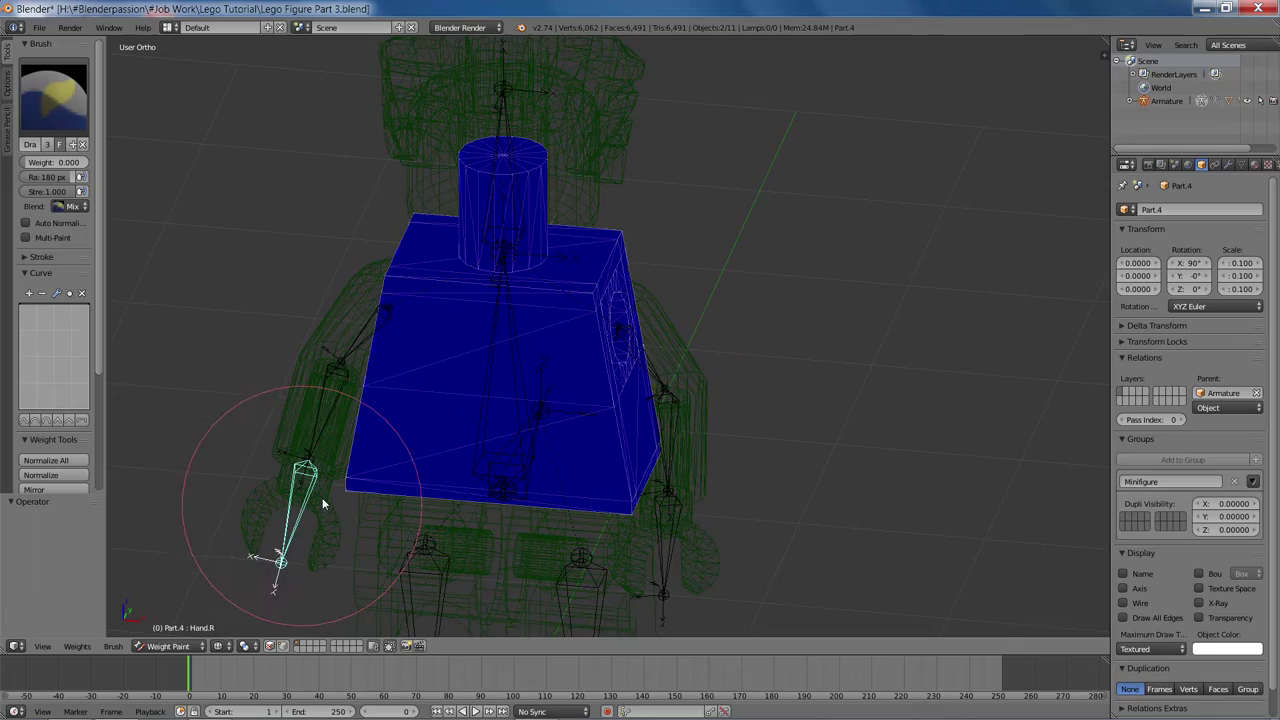
middle_click_drag(455, 490, 642, 436)
right_click(524, 400)
middle_click_drag(774, 457, 613, 468)
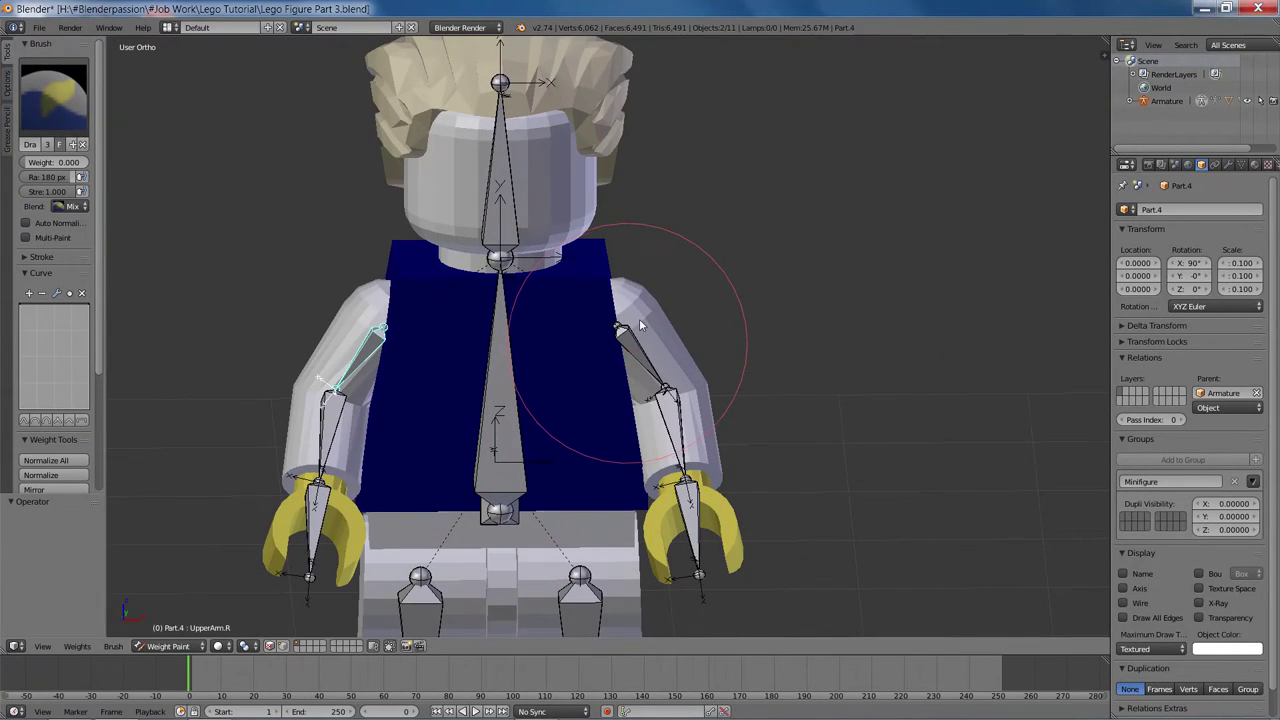
Open the left arm mesh for weight painting and paint all of it with weight 1.000 for the UpperArm.L bone.
key("ctrl+Tab")
right_click(678, 303)
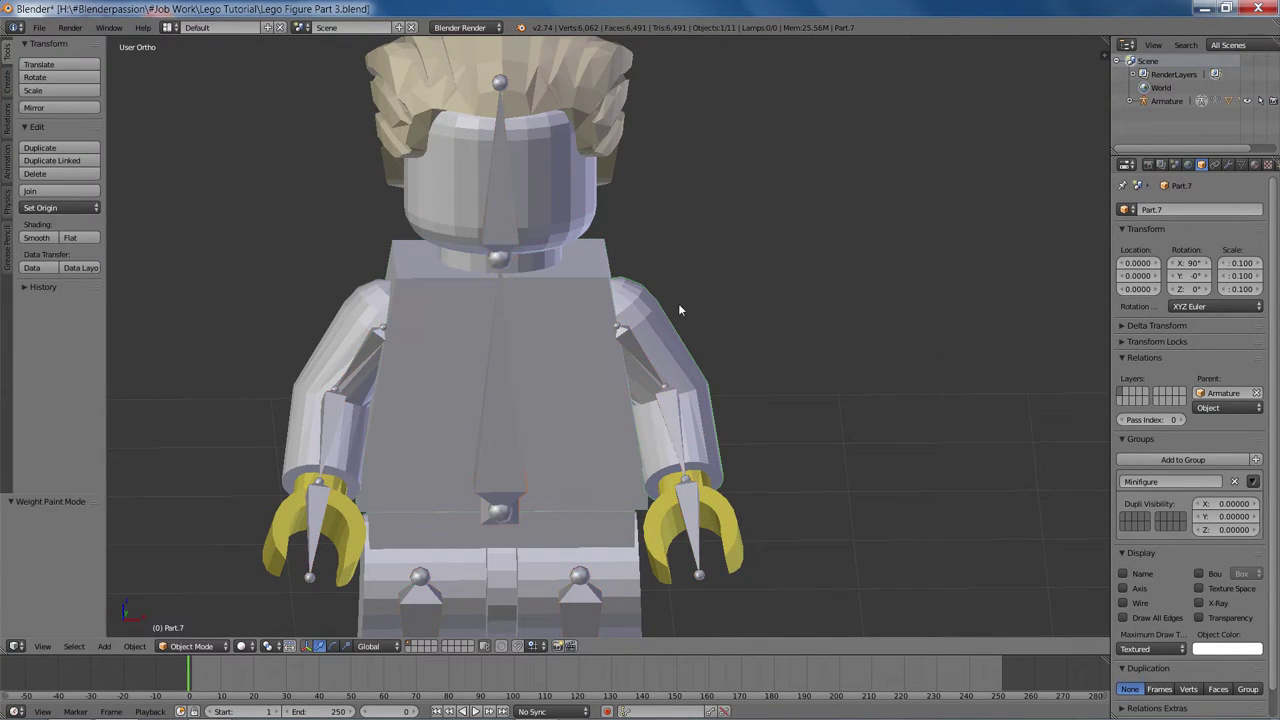
key("ctrl+Tab")
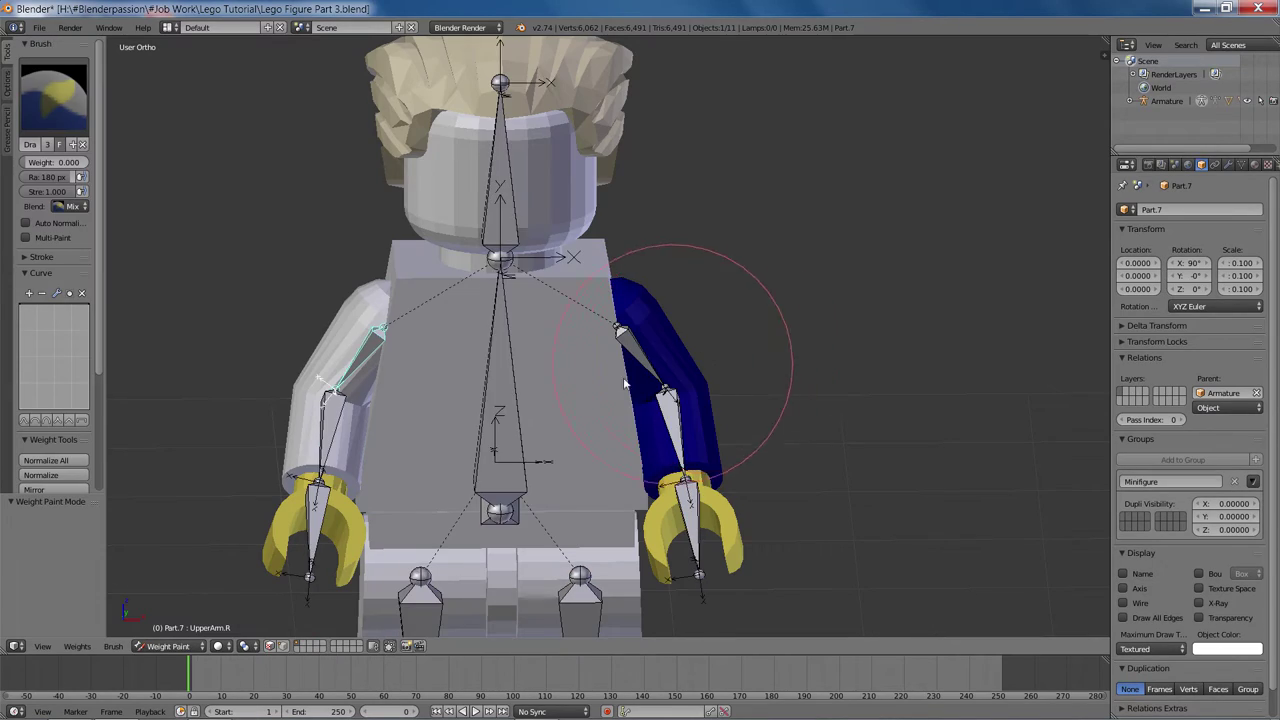
mouse_move(708, 352)
middle_mouse_down()
mouse_move(610, 372)
mouse_move(662, 322)
mouse_move(646, 288)
mouse_move(765, 306)
middle_mouse_up()
right_click(612, 370)
key("z")
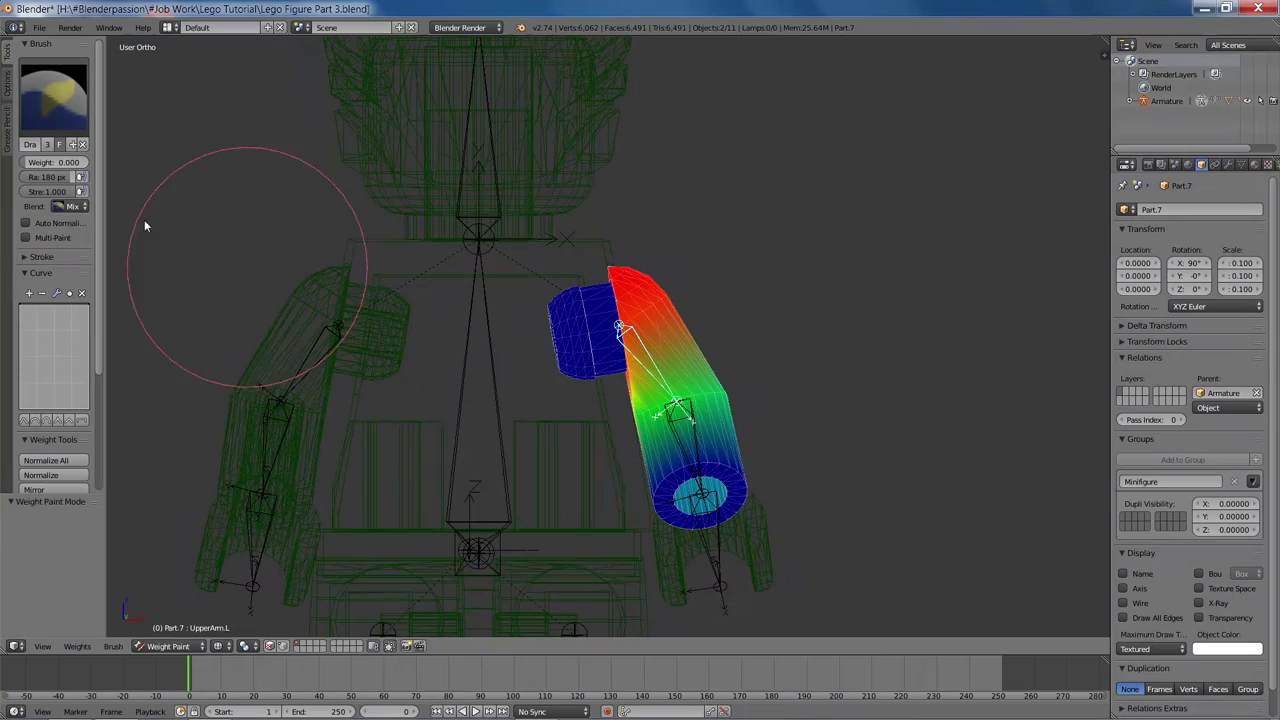
left_click_drag(32, 162, 86, 162)
mouse_move(557, 354)
left_mouse_down()
mouse_move(628, 414)
mouse_move(743, 400)
left_mouse_up()
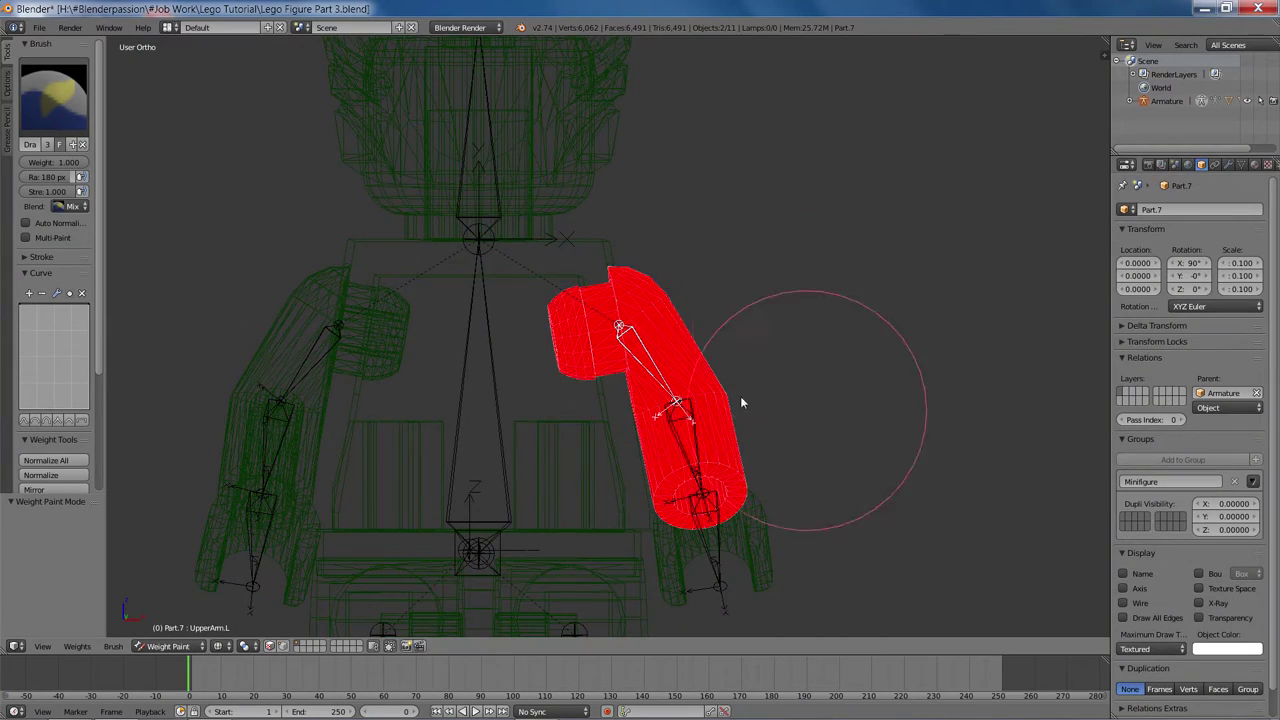
Try rotating and moving the UpperArm.L bone in solid shading to test the left arm mesh.
mouse_move(743, 400)
middle_mouse_down()
mouse_move(423, 382)
mouse_move(640, 330)
mouse_move(559, 318)
mouse_move(534, 423)
mouse_move(636, 479)
mouse_move(600, 440)
mouse_move(581, 382)
mouse_move(741, 384)
mouse_move(699, 396)
mouse_move(731, 357)
mouse_move(731, 418)
middle_mouse_up()
key("z")
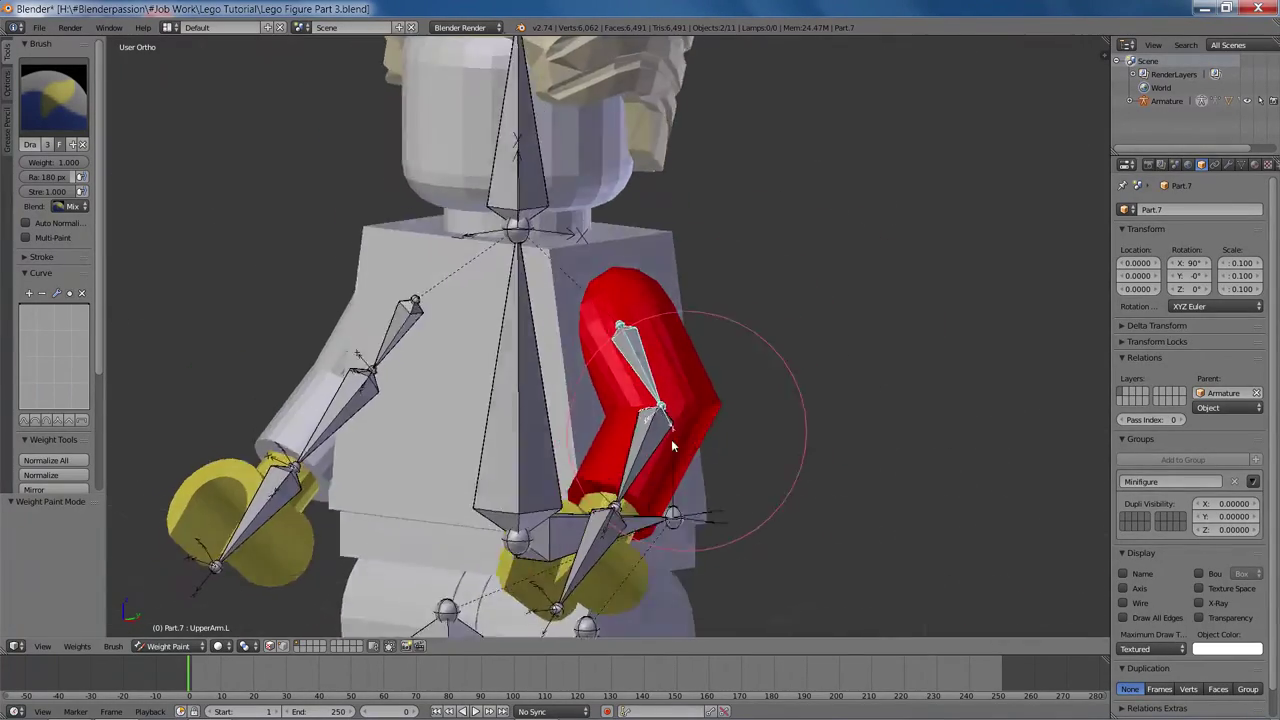
key("r")
right_click(803, 311)
scroll(640, 360, "down", 5)
middle_click_drag(628, 362, 712, 355)
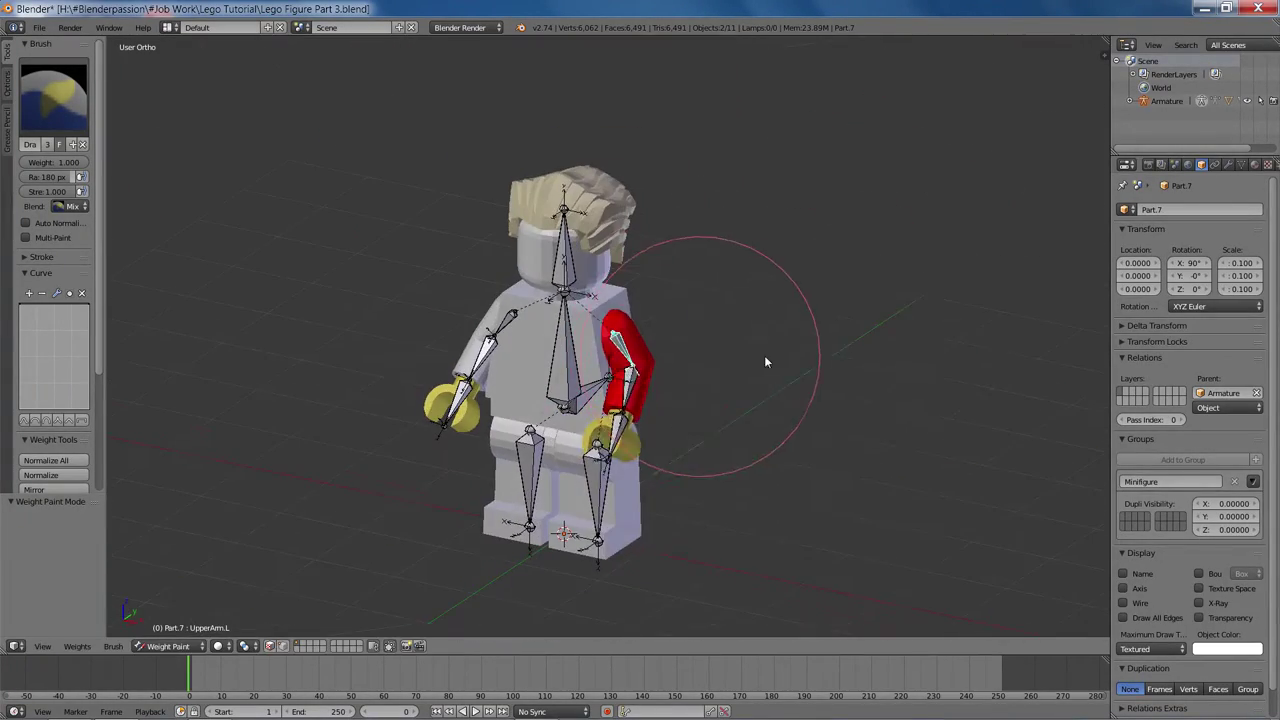
key("g")
key("Escape")
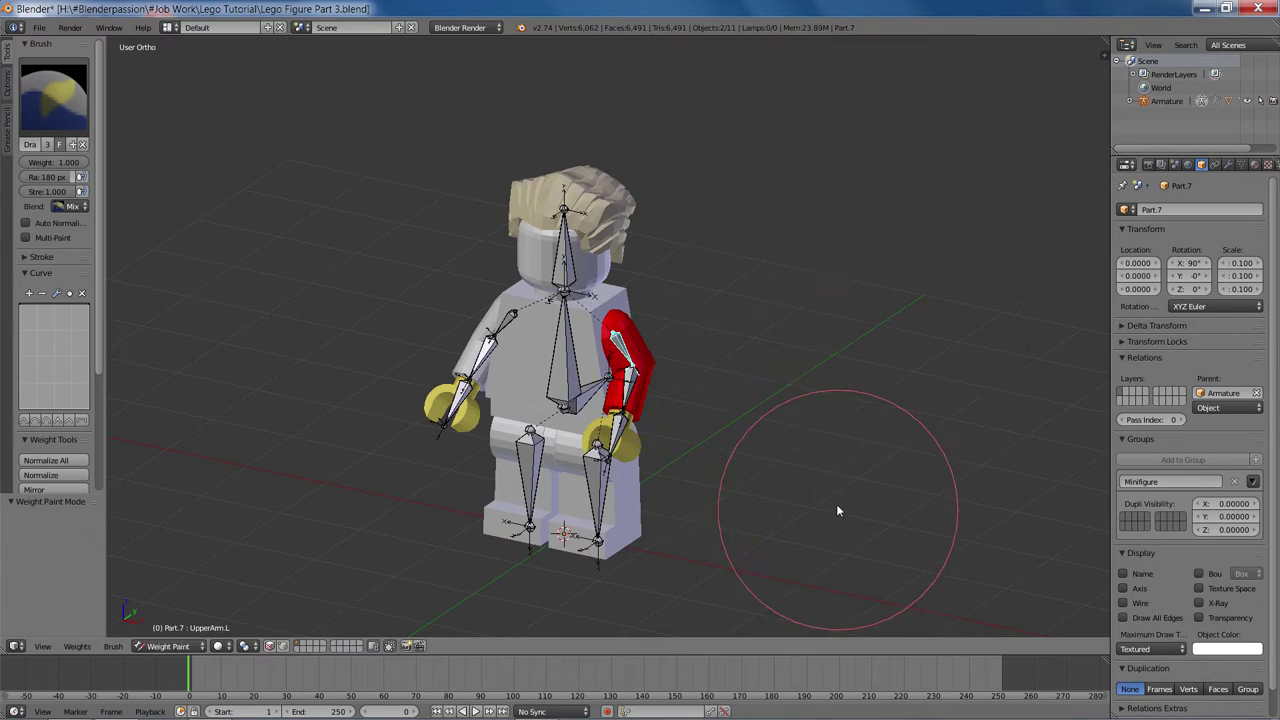
Move the UpperArm.L bone away from the body, inspect the arm in wireframe, and clear the bone's pose location.
scroll(820, 470, "up", 5)
key("g")
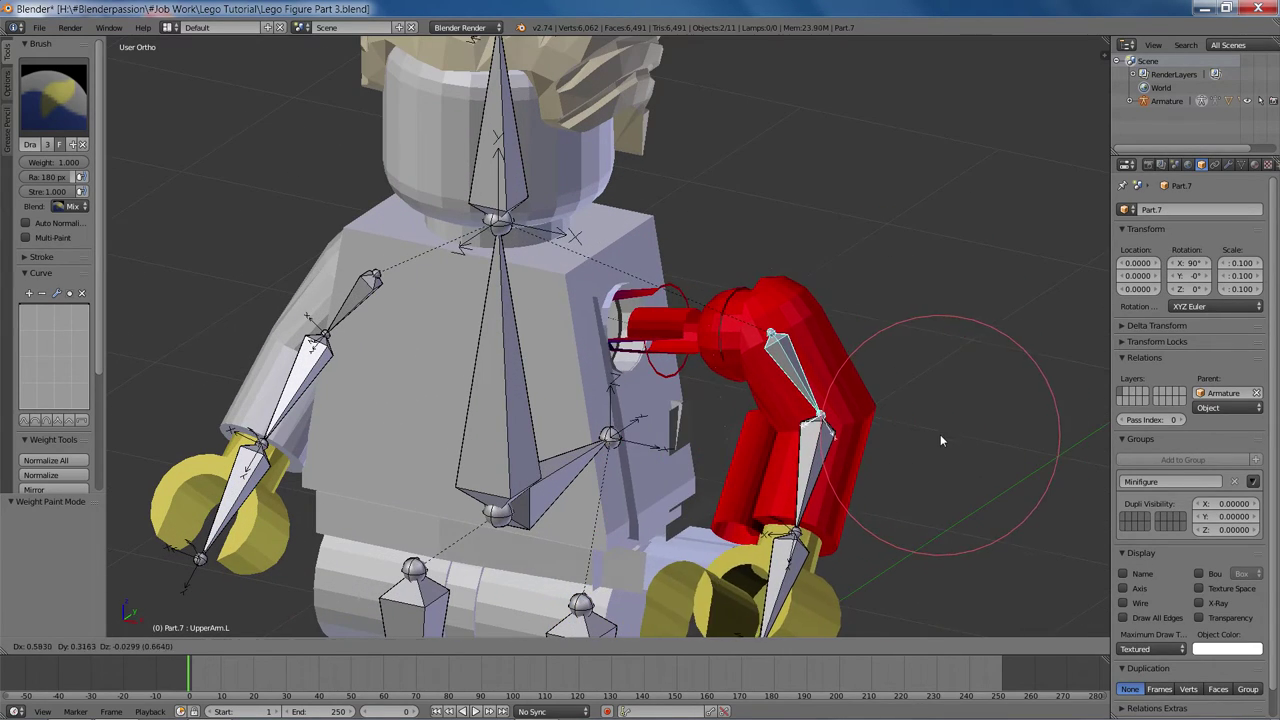
left_click(940, 434)
key("z")
mouse_move(629, 375)
middle_mouse_down()
mouse_move(666, 289)
mouse_move(711, 391)
mouse_move(880, 346)
middle_mouse_up()
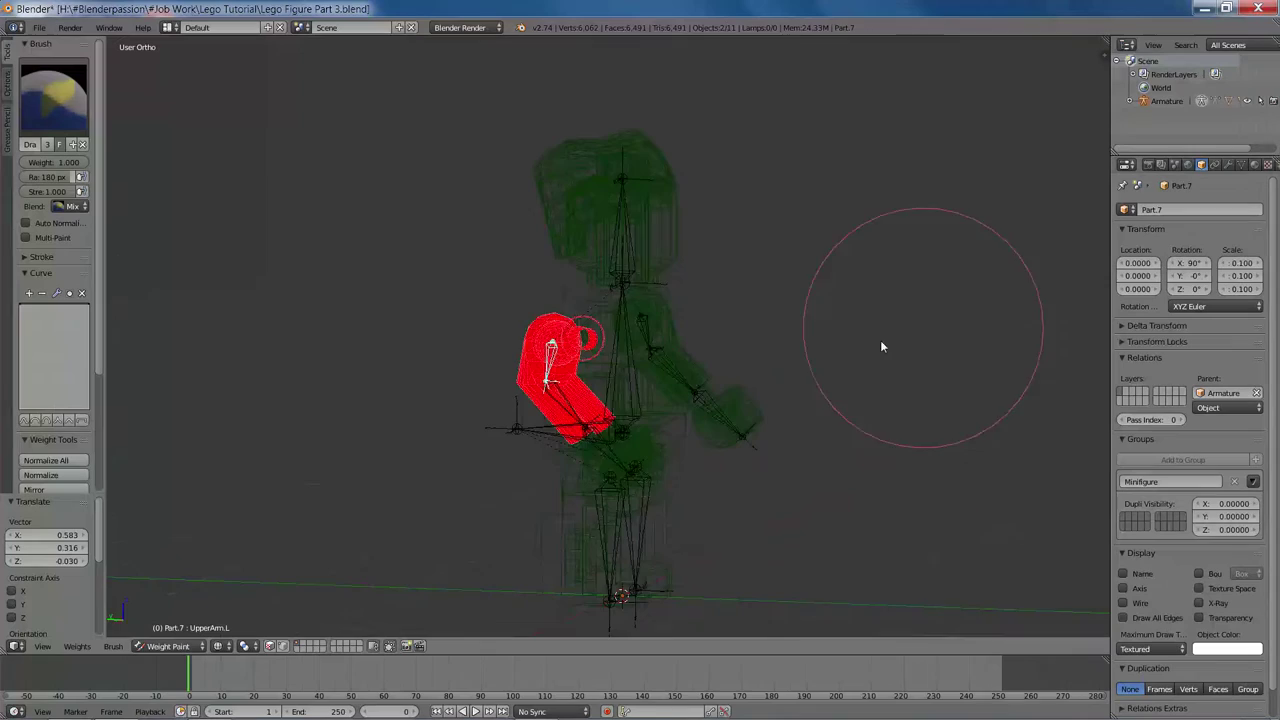
middle_click_drag(684, 383, 727, 383)
key("alt+g")
middle_click_drag(862, 379, 760, 412)
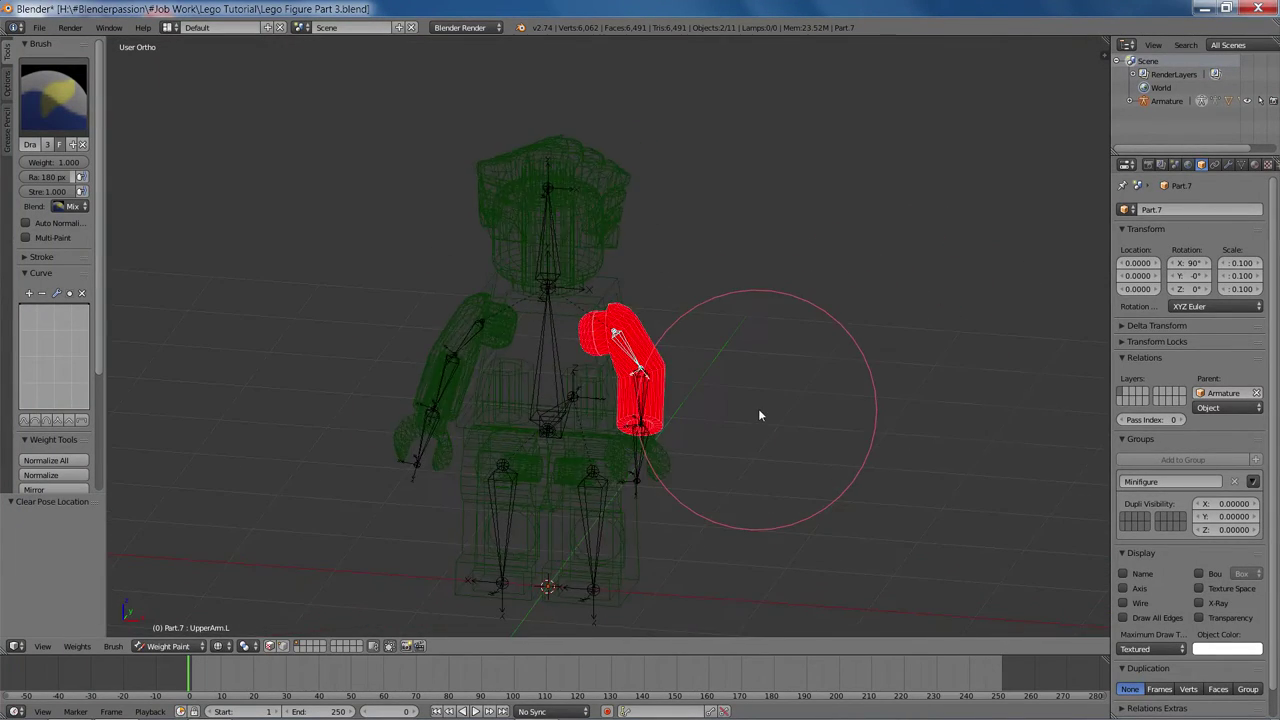
Try moving the UpperArm.L bone again in solid shading to see which geometry follows the arm.
key("z")
key("g")
right_click(790, 412)
scroll(786, 414, "up", 3)
key("g")
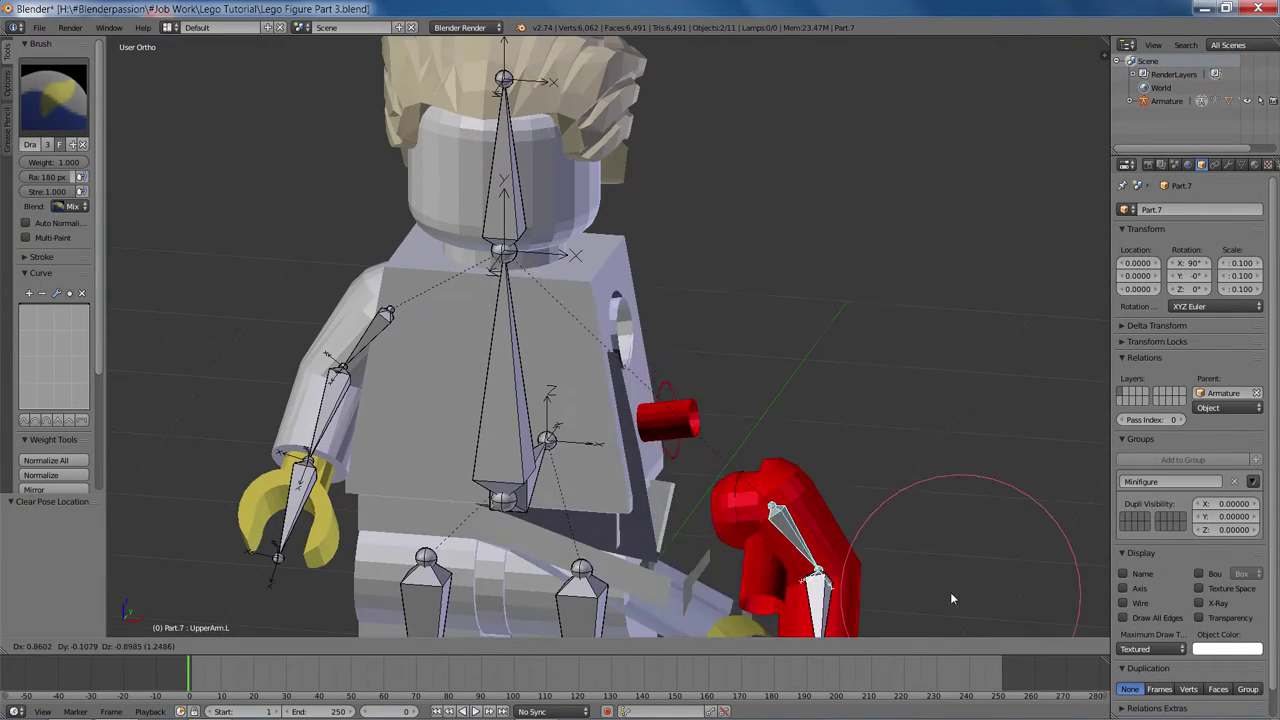
key("Escape")
middle_click_drag(848, 408, 683, 416)
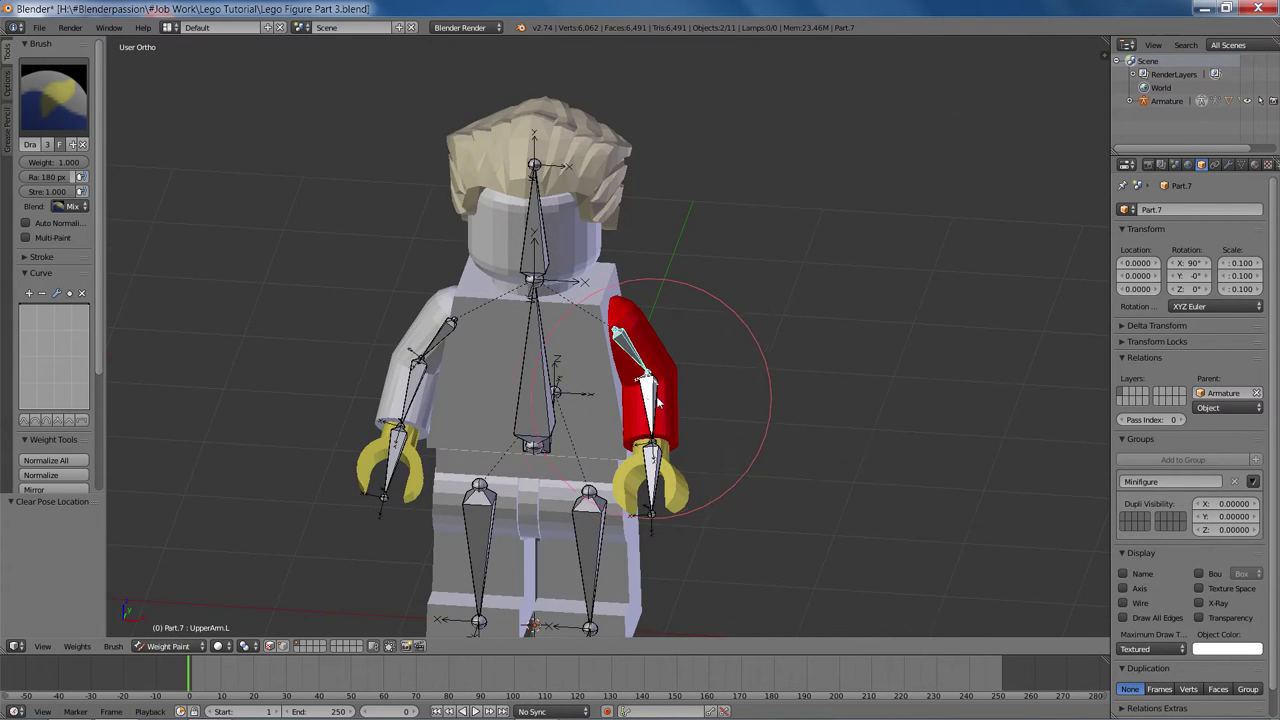
Select the Hand.L bone and both leg bones in turn and examine their weights on the left arm mesh.
right_click(650, 455)
scroll(705, 495, "down", 2)
middle_click_drag(705, 497, 714, 457)
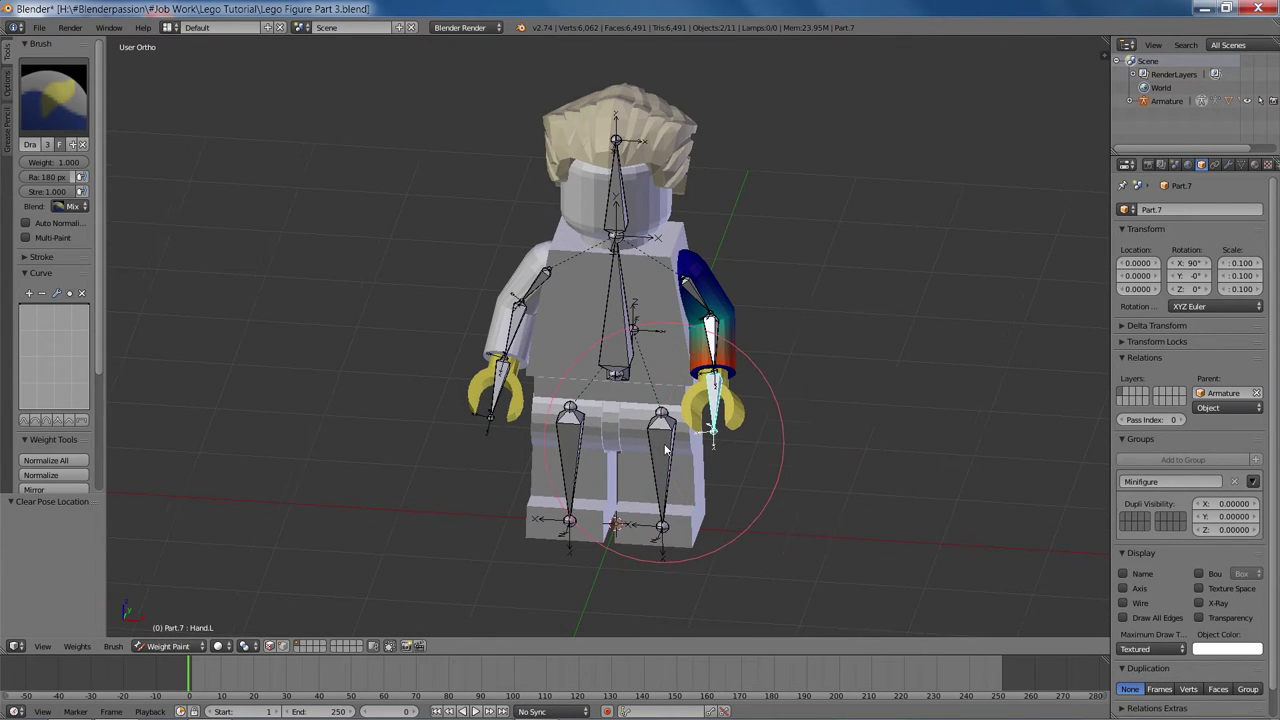
right_click(662, 530)
right_click(576, 461)
middle_click_drag(757, 329, 723, 382, "shift")
scroll(723, 382, "up", 1)
scroll(720, 378, "up", 4)
scroll(720, 376, "down", 4)
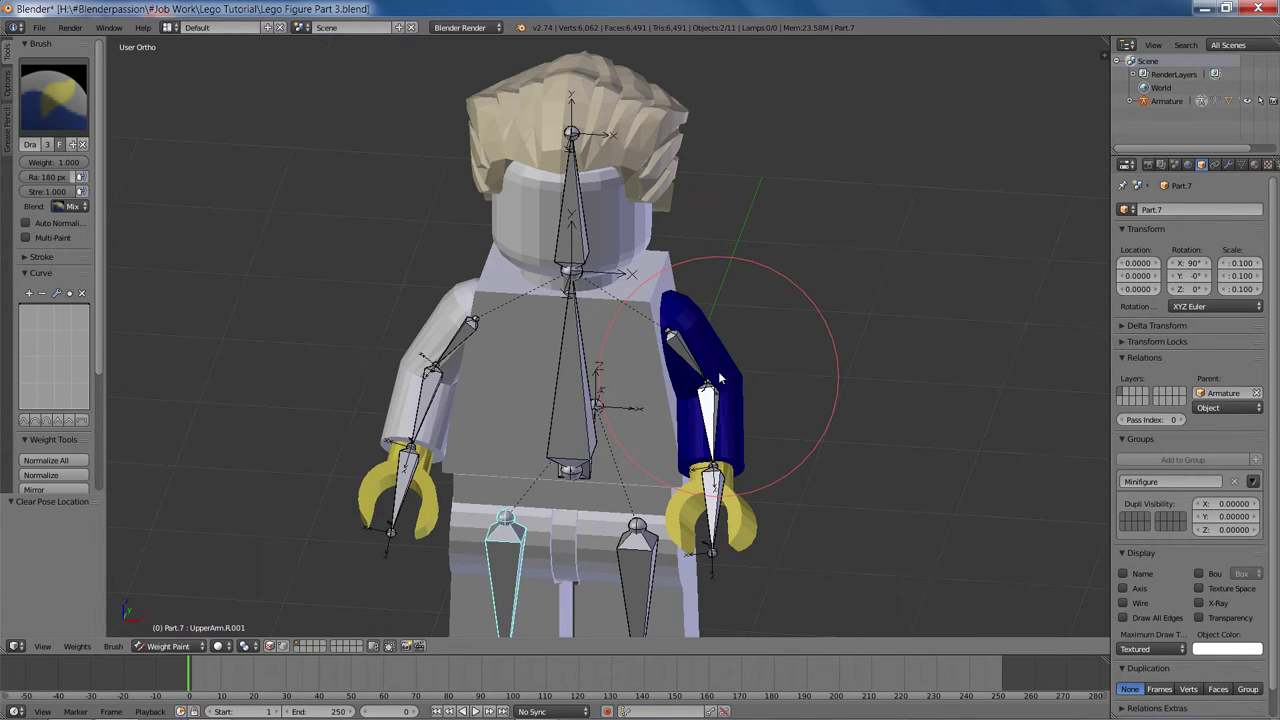
Leave weight painting for Object Mode and deselect all objects.
middle_click_drag(751, 328, 779, 310, "shift")
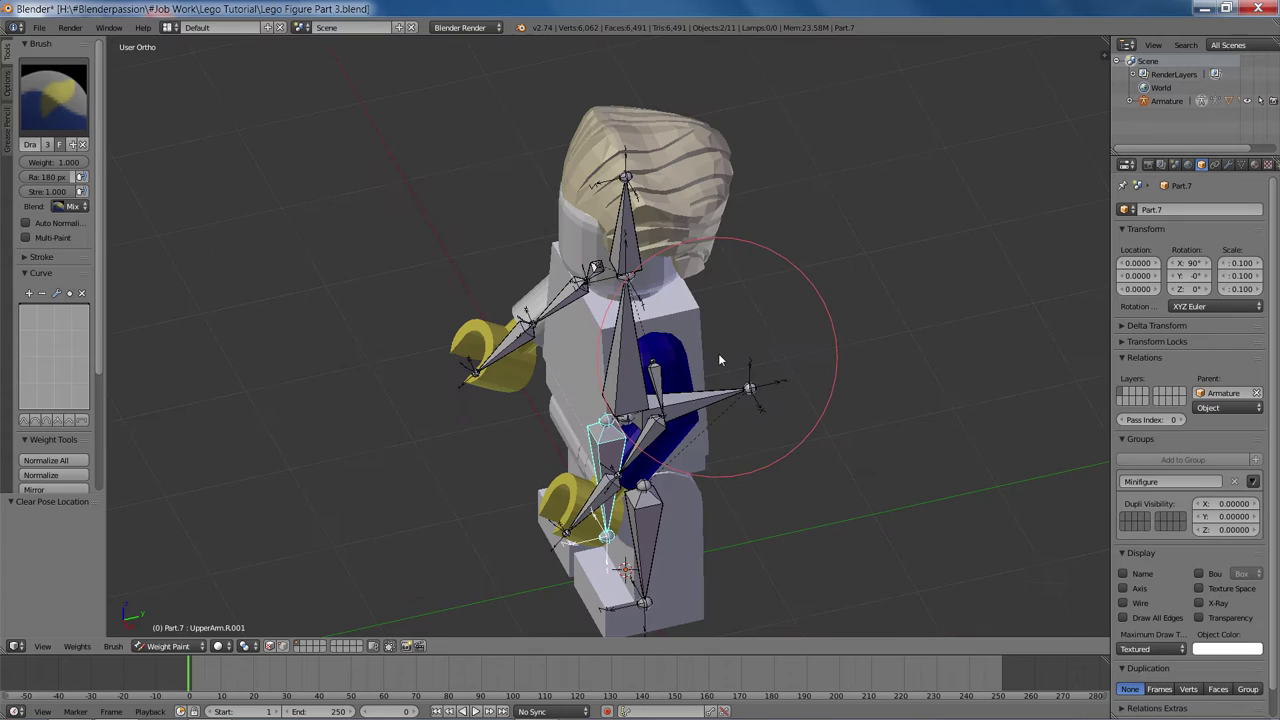
key("ctrl+Tab")
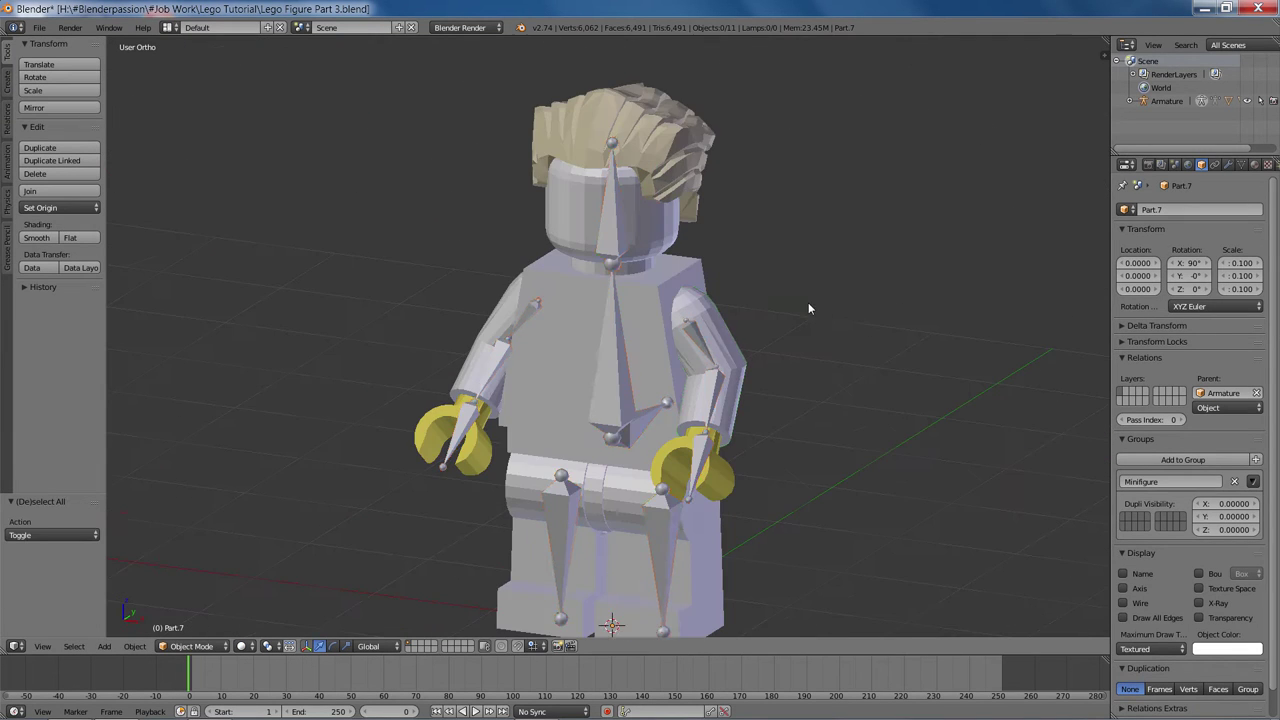
scroll(795, 306, "down", 2)
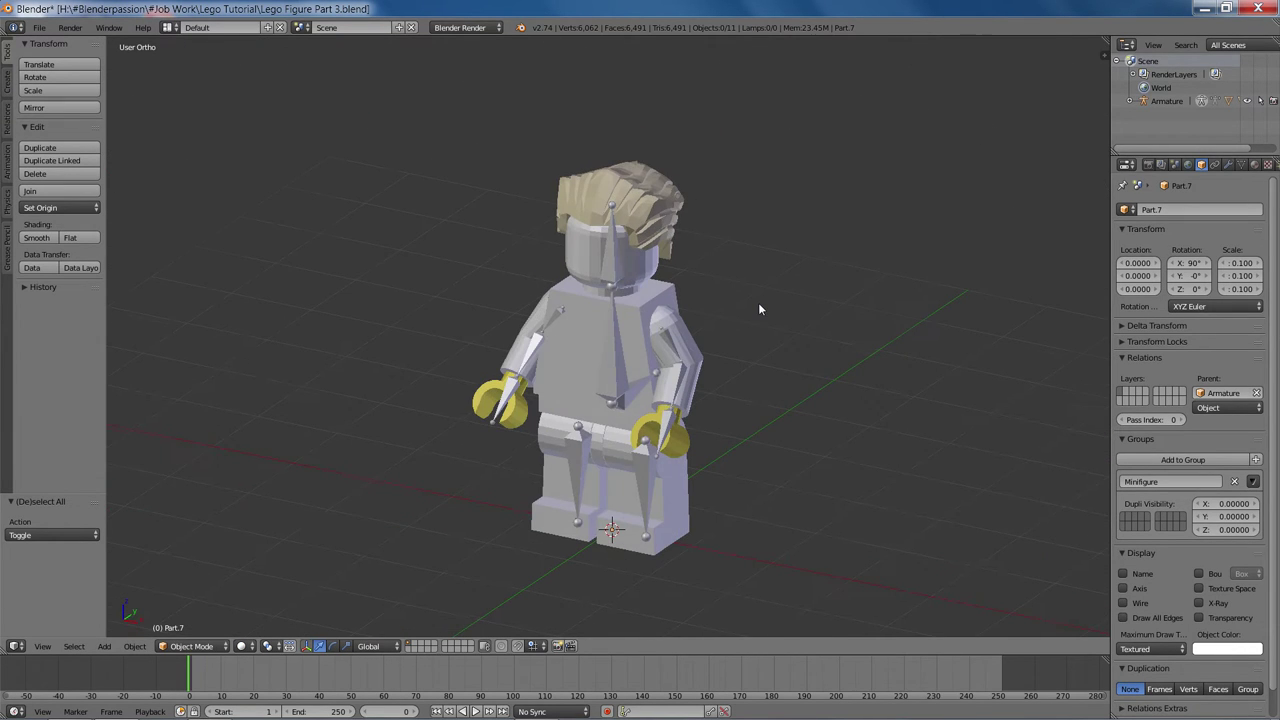
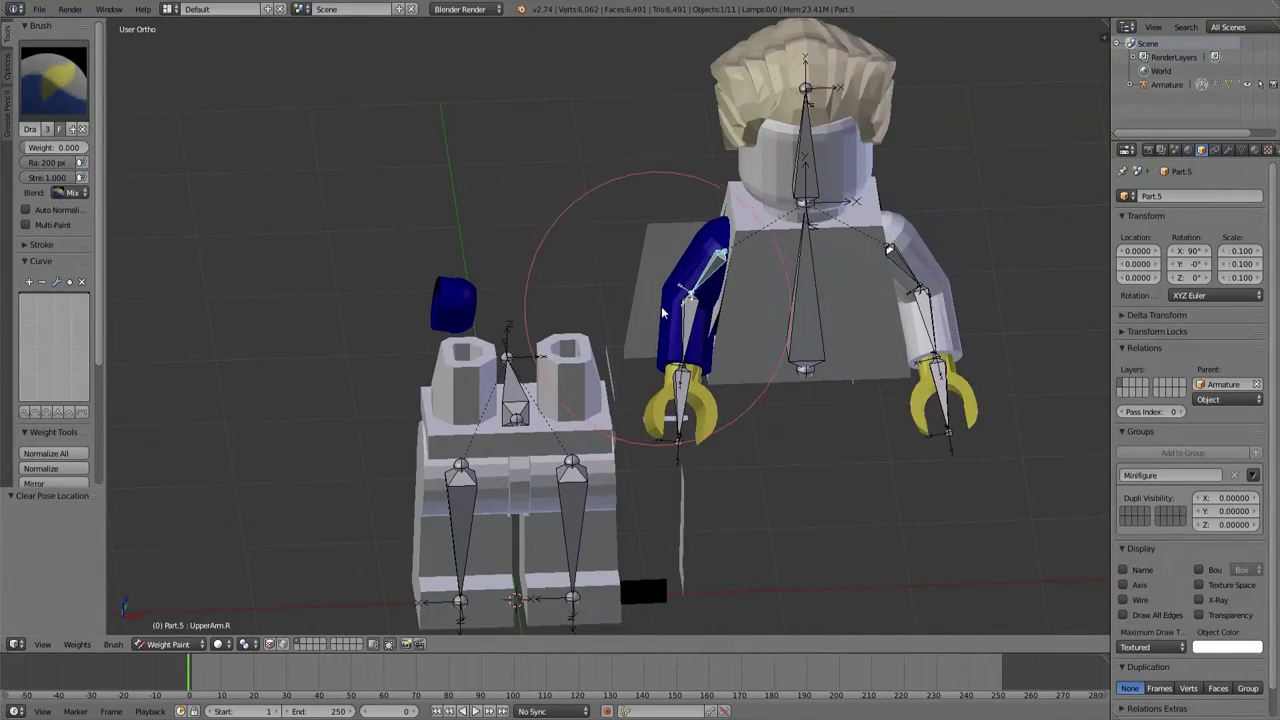
Try moving the UpperArm.R bone to check how the right arm mesh follows it.
middle_click_drag(713, 322, 772, 337)
key("g")
right_click(734, 425)
middle_click_drag(734, 423, 625, 352)
key("g")
right_click(520, 357)
With brush weight 1.000 and the radius reduced to 97 px, paint the right arm's shoulder connector for the UpperArm.R bone.
middle_click_drag(482, 269, 595, 294)
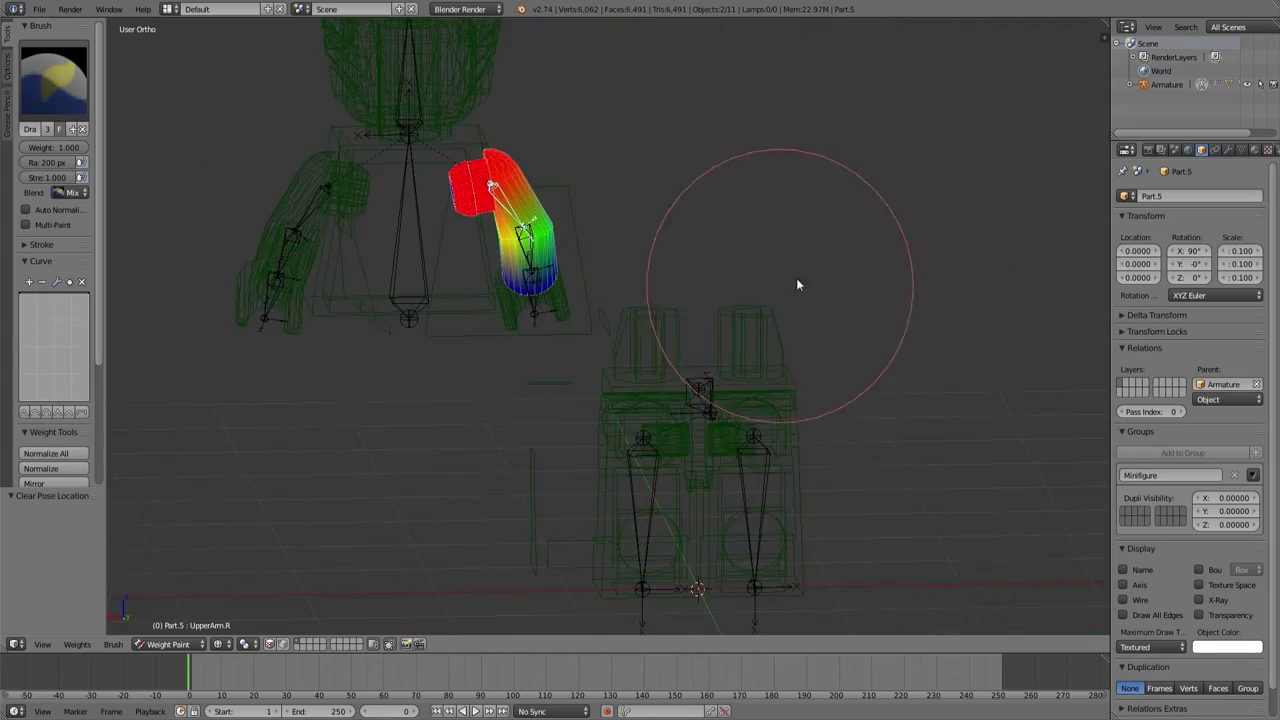
mouse_move(796, 278)
middle_mouse_down()
mouse_move(696, 318)
mouse_move(548, 344)
middle_mouse_up()
scroll(548, 344, "up", 7)
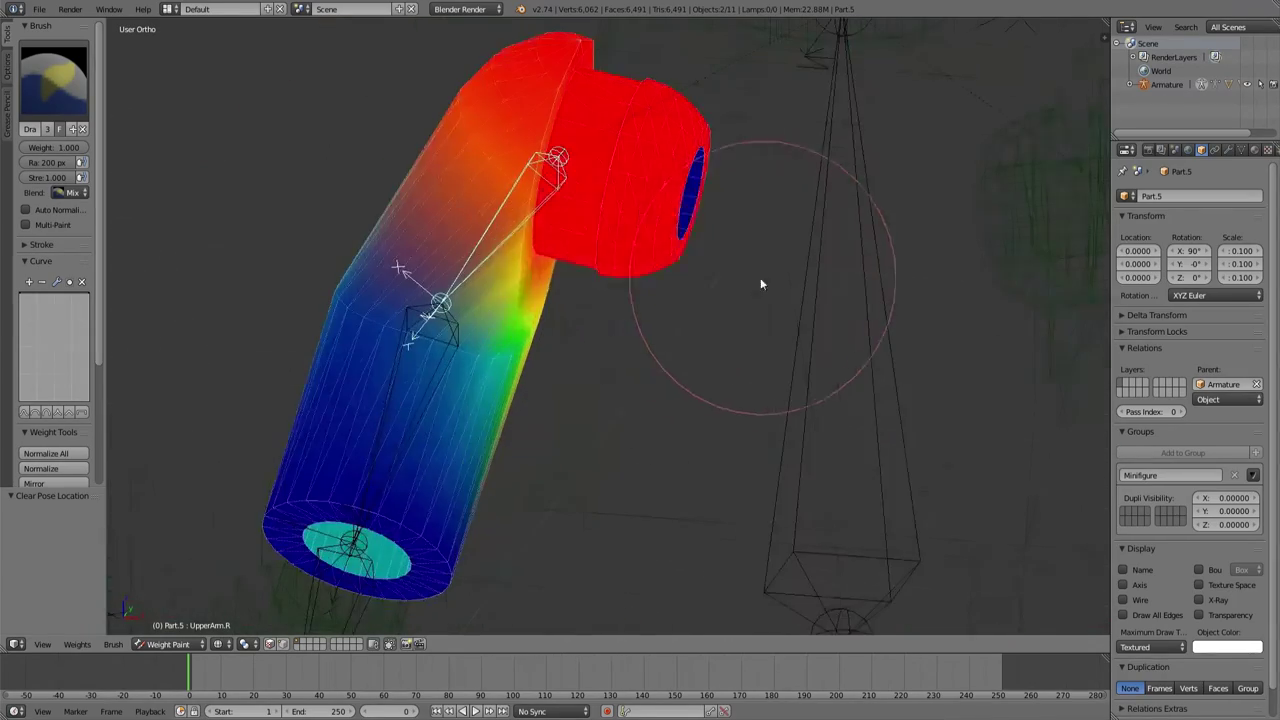
key("f")
left_click(700, 264)
mouse_move(697, 246)
middle_mouse_down()
mouse_move(691, 258)
mouse_move(288, 282)
middle_mouse_up()
mouse_move(362, 242)
middle_mouse_down()
mouse_move(794, 406)
mouse_move(332, 300)
mouse_move(533, 360)
middle_mouse_up()
mouse_move(564, 412)
middle_mouse_down()
mouse_move(520, 371)
mouse_move(531, 349)
mouse_move(568, 370)
mouse_move(549, 323)
mouse_move(503, 340)
middle_mouse_up()
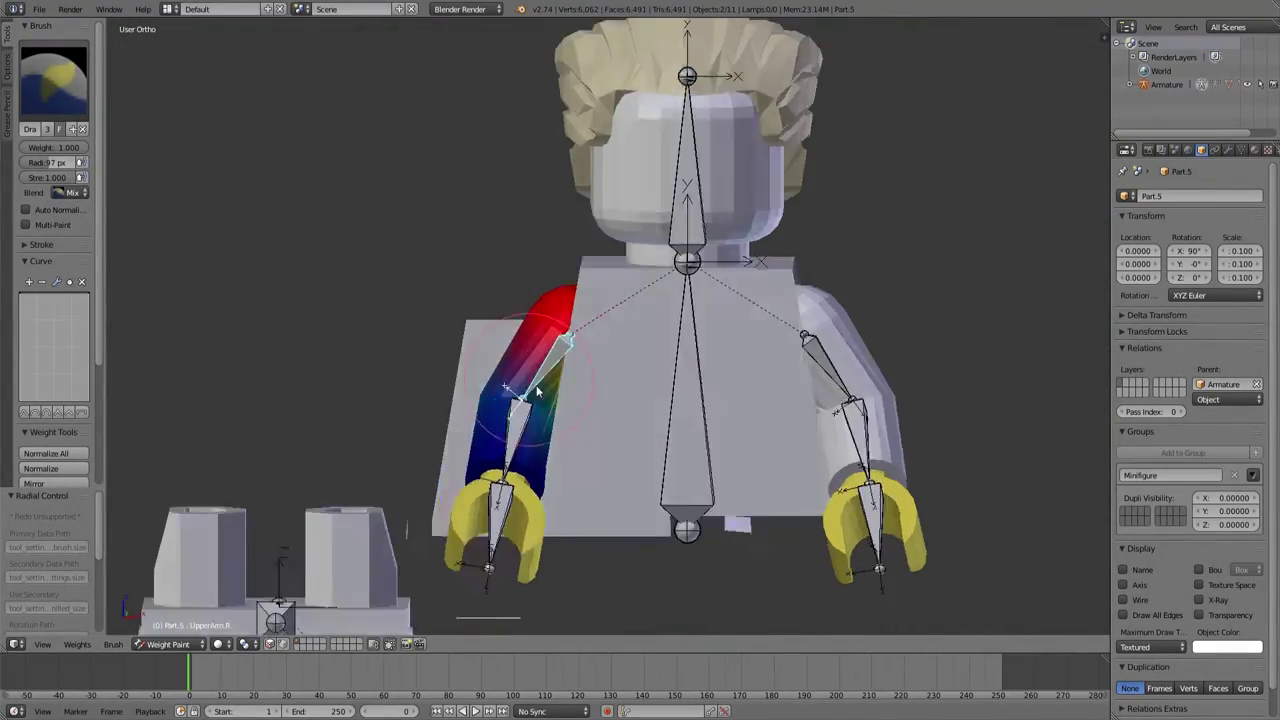
Set the brush radius to 200 px and paint the whole right arm mesh with full UpperArm.R weight.
mouse_move(640, 380)
middle_mouse_down()
mouse_move(822, 427)
mouse_move(702, 412)
middle_mouse_up()
scroll(822, 427, "up", 5)
scroll(801, 388, "down", 2)
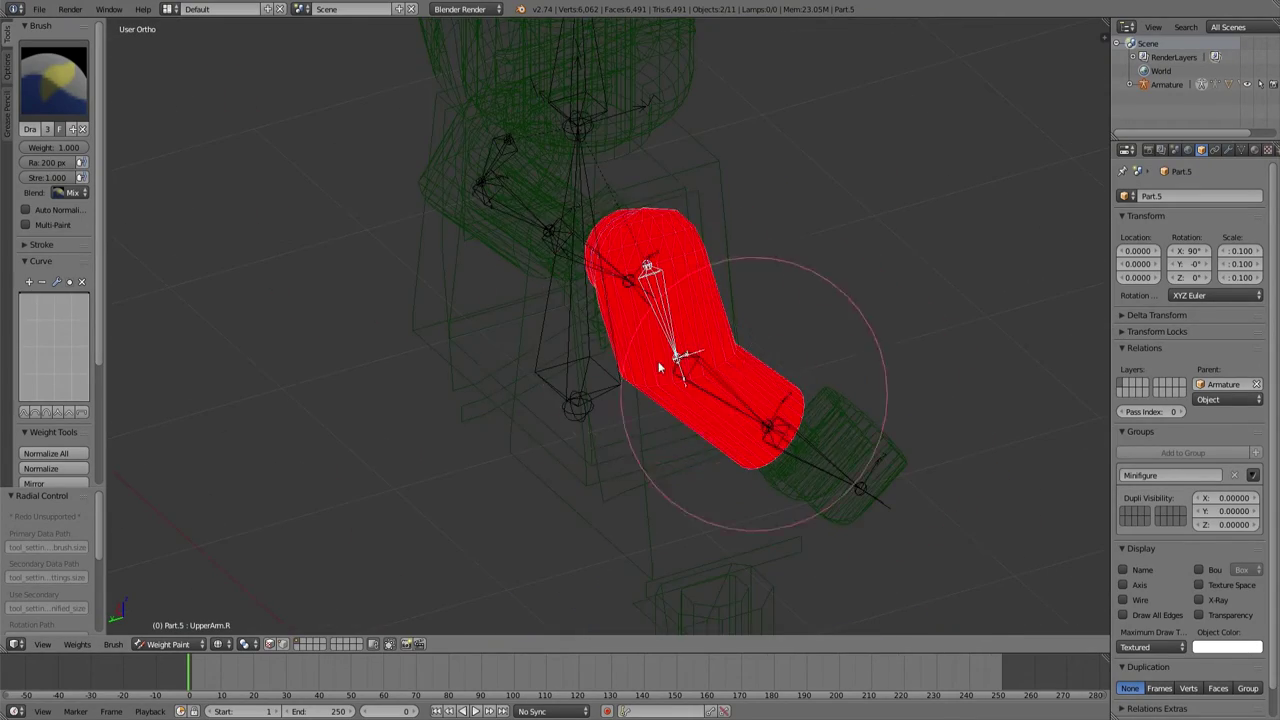
Move the UpperArm.R bone by X -1.253, Y 0.207, Z 0.155 and switch weight painting to the torso mesh.
mouse_move(757, 400)
middle_mouse_down()
mouse_move(640, 285)
mouse_move(500, 296)
mouse_move(677, 346)
mouse_move(362, 405)
middle_mouse_up()
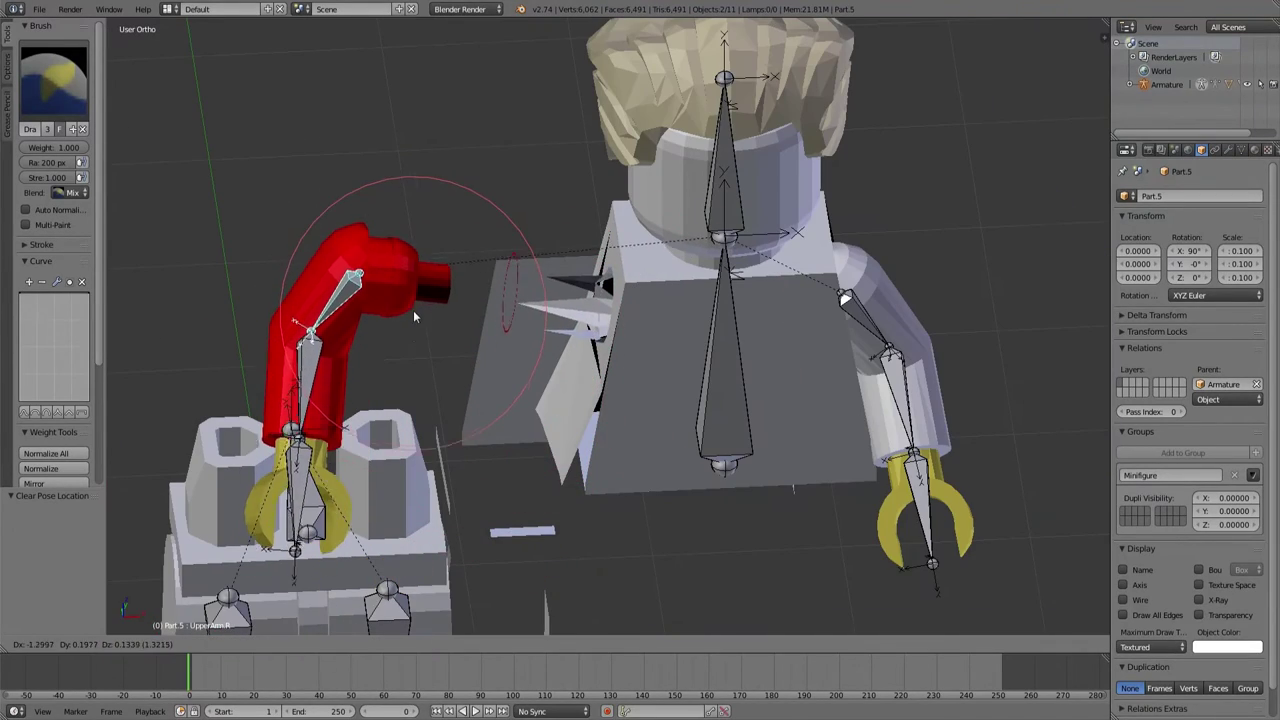
left_click(417, 309)
right_click(652, 336)
middle_click_drag(656, 333, 674, 309)
scroll(672, 308, "up", 2)
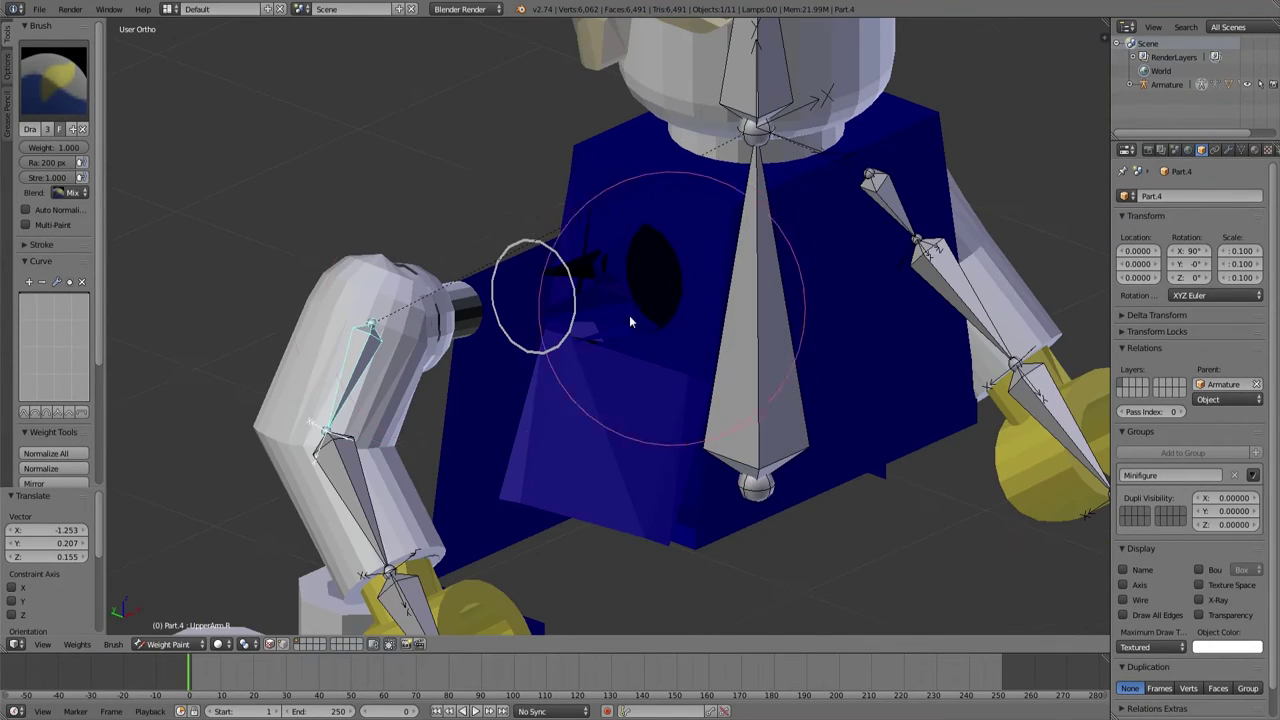
scroll(372, 345, "down", 2)
mouse_move(692, 362)
middle_mouse_down()
mouse_move(632, 372)
mouse_move(614, 352)
middle_mouse_up()
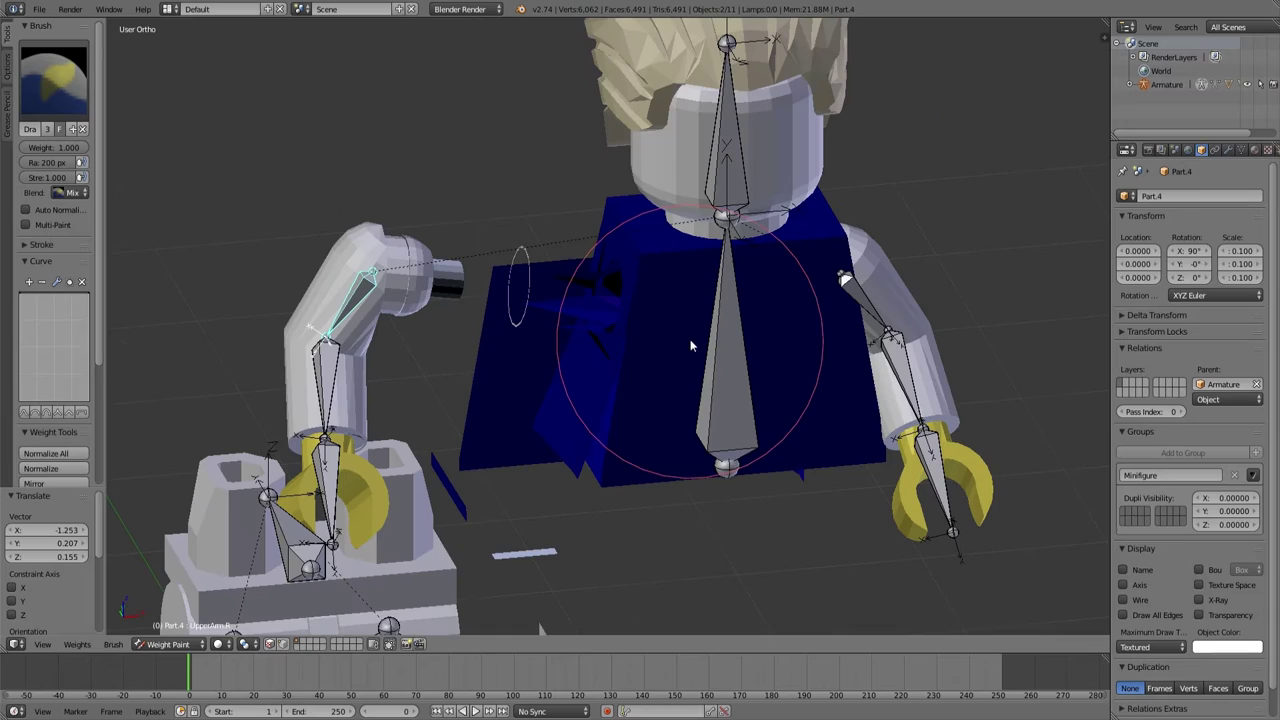
With brush weight 0.000, paint the right arm bones' influence off the torso mesh and clear the UpperArm.R bone's position.
left_click_drag(74, 147, 26, 147)
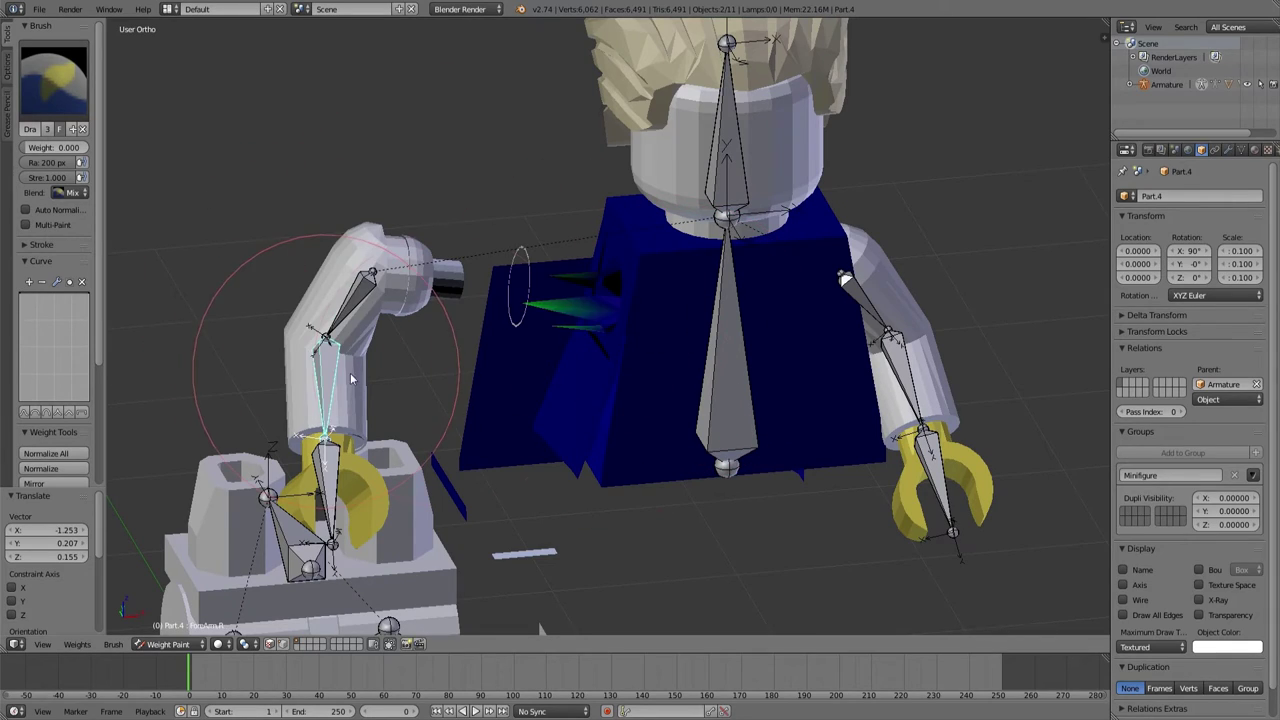
mouse_move(351, 378)
middle_mouse_down()
mouse_move(654, 349)
mouse_move(709, 260)
mouse_move(714, 326)
mouse_move(522, 292)
mouse_move(342, 405)
middle_mouse_up()
mouse_move(452, 431)
middle_mouse_down()
mouse_move(625, 264)
mouse_move(560, 474)
mouse_move(614, 251)
mouse_move(551, 403)
middle_mouse_up()
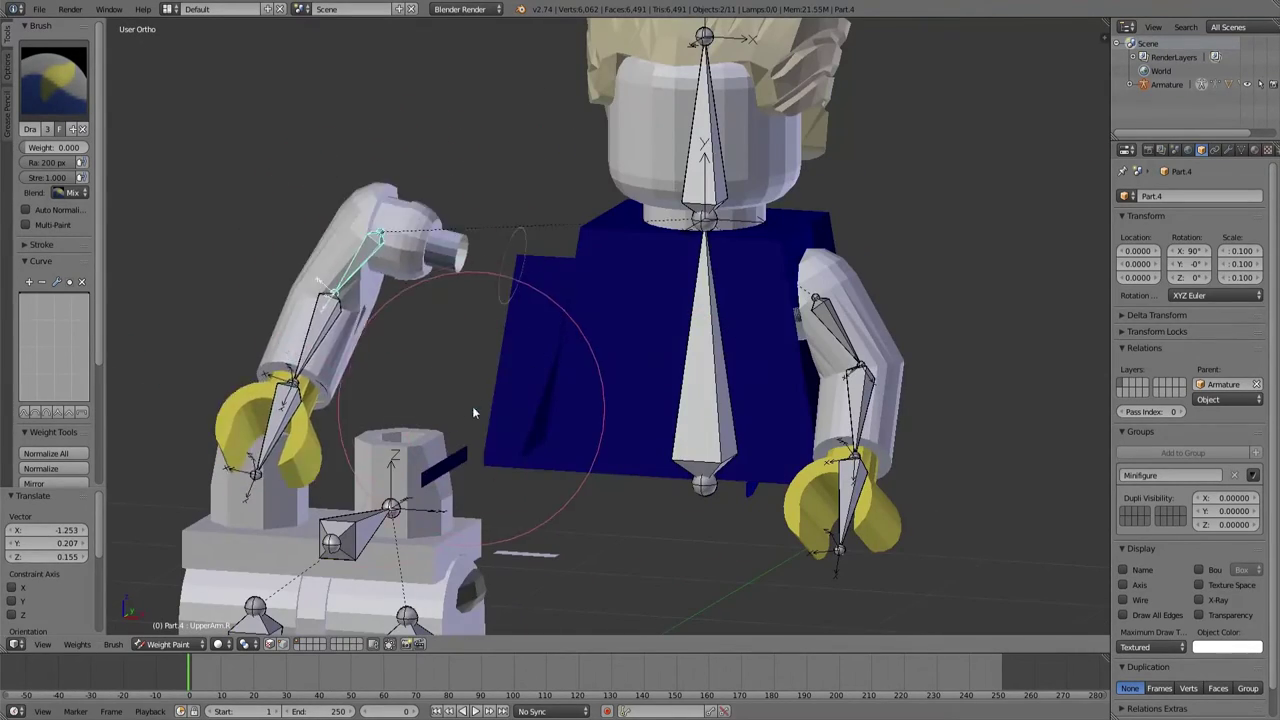
key("alt+g")
Select the Torso bone for the torso mesh and normalize all of the mesh's vertex groups.
right_click(712, 372)
middle_click_drag(712, 372, 475, 417)
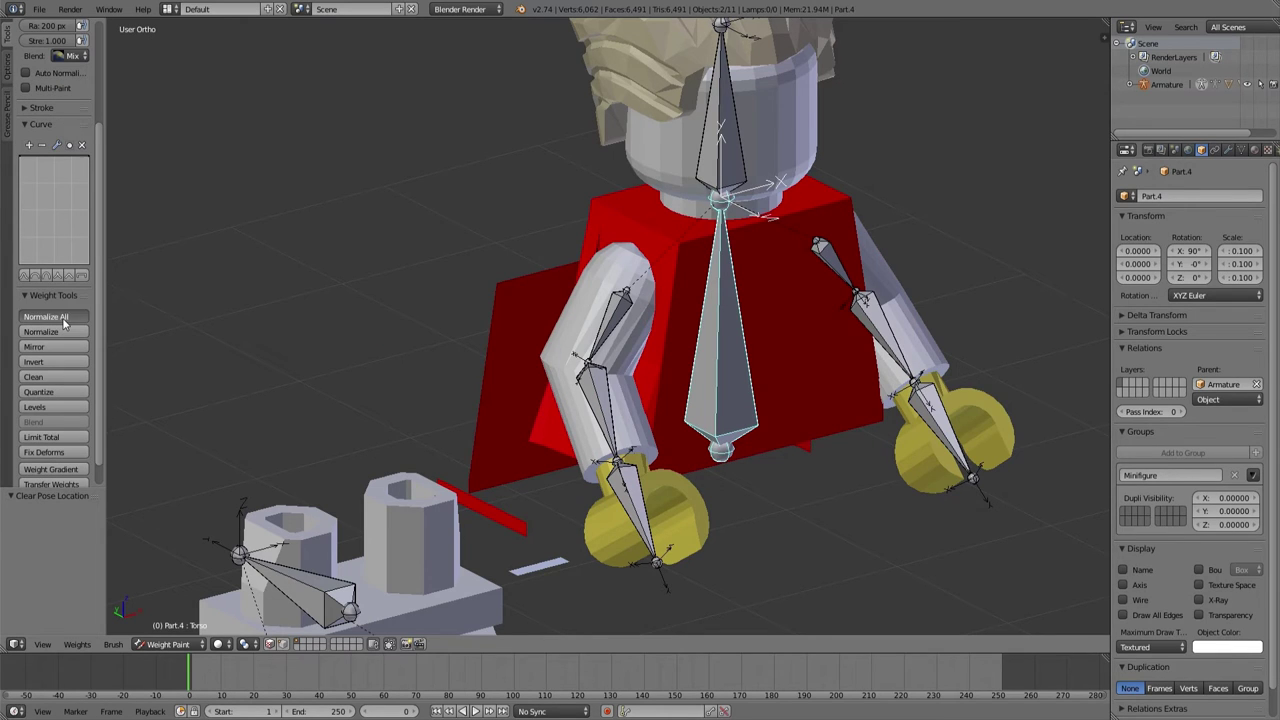
middle_click_drag(252, 302, 723, 305)
middle_click_drag(842, 364, 720, 345)
key("z")
right_click(466, 287)
key("z")
Try moving and rotating the upper-body bones to check how the torso mesh follows them.
key("g")
left_click(838, 463)
right_click(838, 463)
scroll(731, 374, "up", 8)
middle_click_drag(838, 463, 763, 297)
key("r")
scroll(763, 297, "down", 5)
right_click(363, 391)
Clear the moved bone's position and try another move to check the torso from its other side.
middle_click_drag(363, 391, 800, 380)
key("z")
key("z")
key("alt+g")
key("g")
right_click(999, 413)
right_click(654, 242)
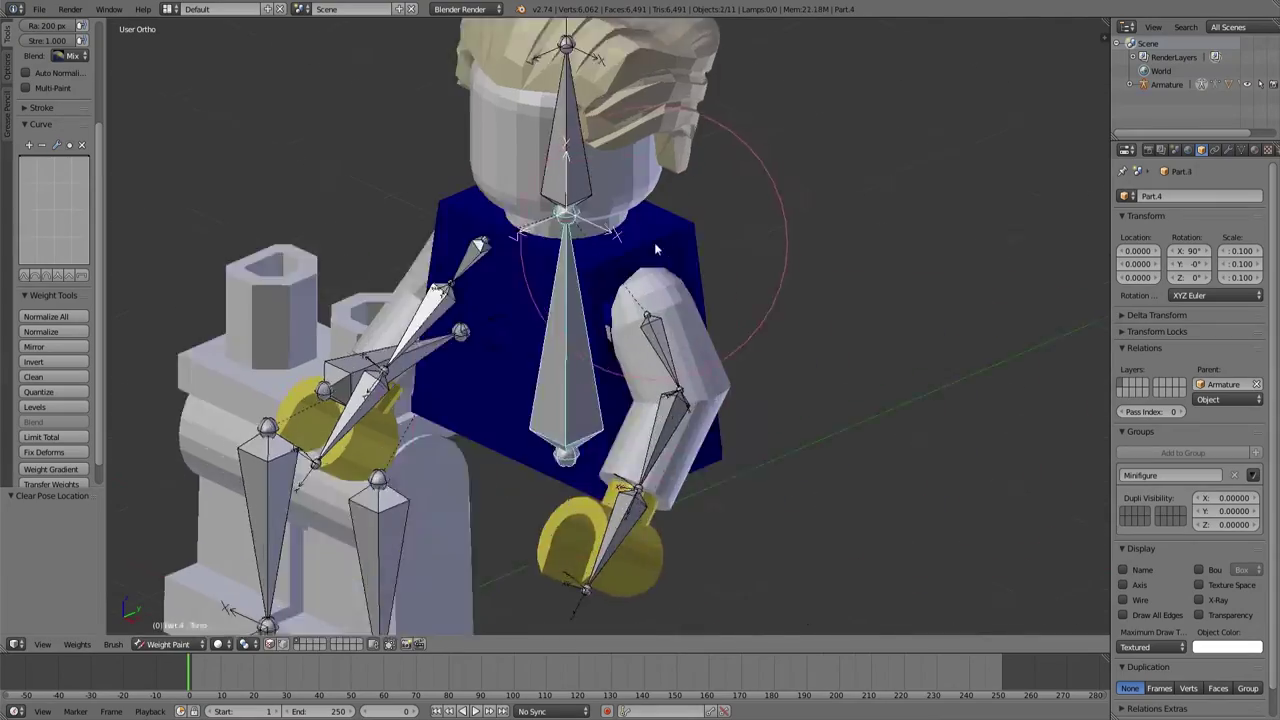
Paint the selected mesh for the active bone in wireframe view and normalize all of its vertex groups.
key("z")
middle_click_drag(654, 242, 526, 384)
right_click(526, 384)
left_click_drag(520, 215, 460, 289)
key("z")
mouse_move(460, 289)
middle_mouse_down()
mouse_move(597, 398)
mouse_move(634, 353)
mouse_move(566, 310)
middle_mouse_up()
scroll(597, 398, "down", 3)
left_click(48, 453)
Try moving the arm bones to check how the arm mesh follows, inspecting it in solid and wireframe view.
right_click(556, 300)
key("g")
right_click(521, 430)
key("z")
mouse_move(521, 430)
middle_mouse_down()
mouse_move(728, 445)
mouse_move(626, 377)
mouse_move(540, 430)
middle_mouse_up()
right_click(626, 377)
key("z")
scroll(60, 300, "down", 4)
With brush weight 0.000, paint the Hand.R bone's influence off the right arm mesh and test the bone's movement.
right_click(560, 318)
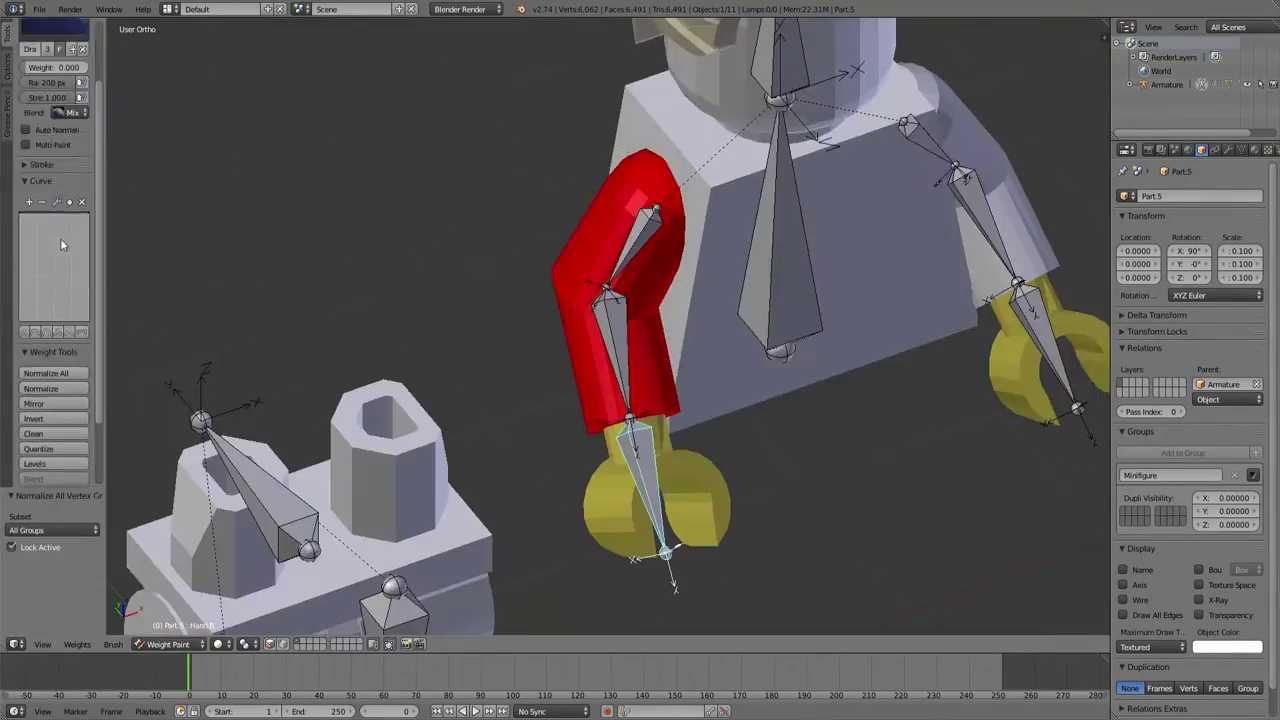
left_click_drag(65, 147, 12, 148)
key("z")
left_click_drag(655, 230, 659, 436)
key("z")
key("g")
right_click(745, 425)
With brush weight 1.000, paint the whole right hand mesh for the Hand.R bone and clear the bone's rotation.
left_click_drag(50, 147, 155, 181)
middle_click_drag(600, 400, 690, 330)
key("z")
left_click_drag(550, 325, 640, 270)
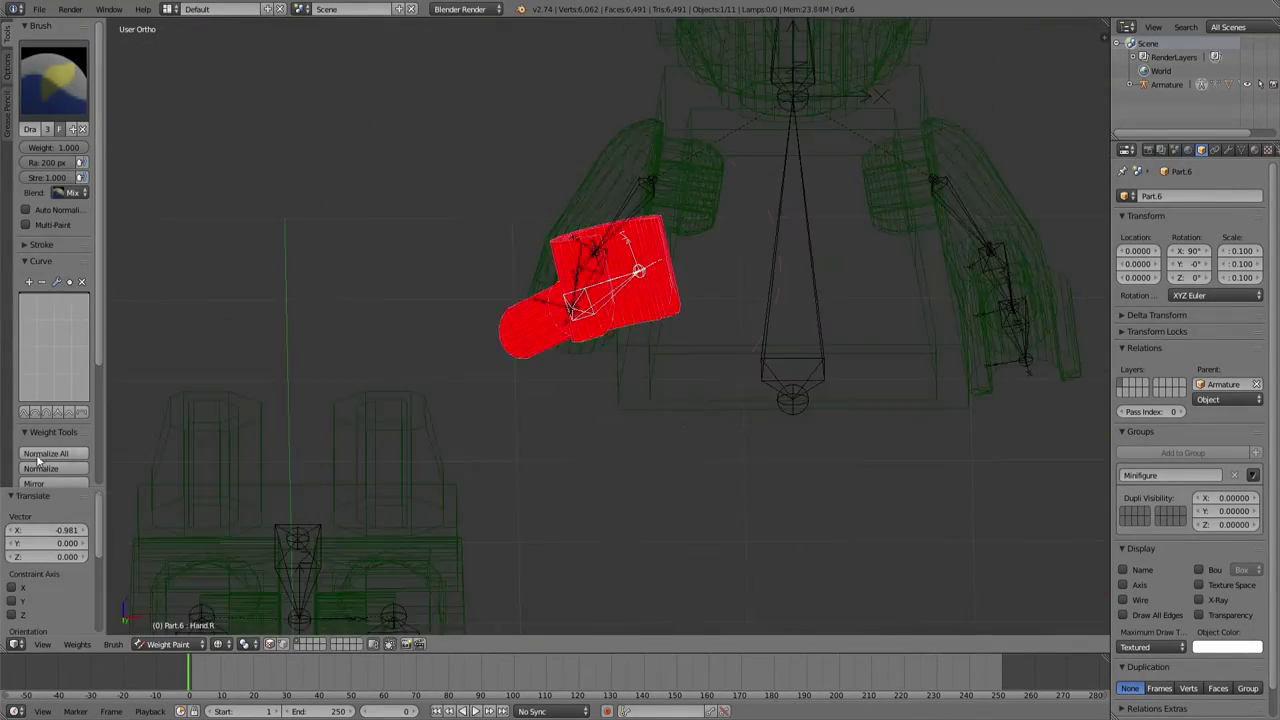
key("z")
scroll(738, 400, "down", 4)
key("alt+r")
Try rotating and moving the hand bones to check how their meshes follow, and select the Root bone.
right_click(757, 293)
key("r")
right_click(711, 492)
middle_click_drag(711, 492, 731, 391)
scroll(634, 377, "up", 4)
scroll(731, 391, "down", 4)
right_click(690, 385)
key("g")
left_click(706, 425)
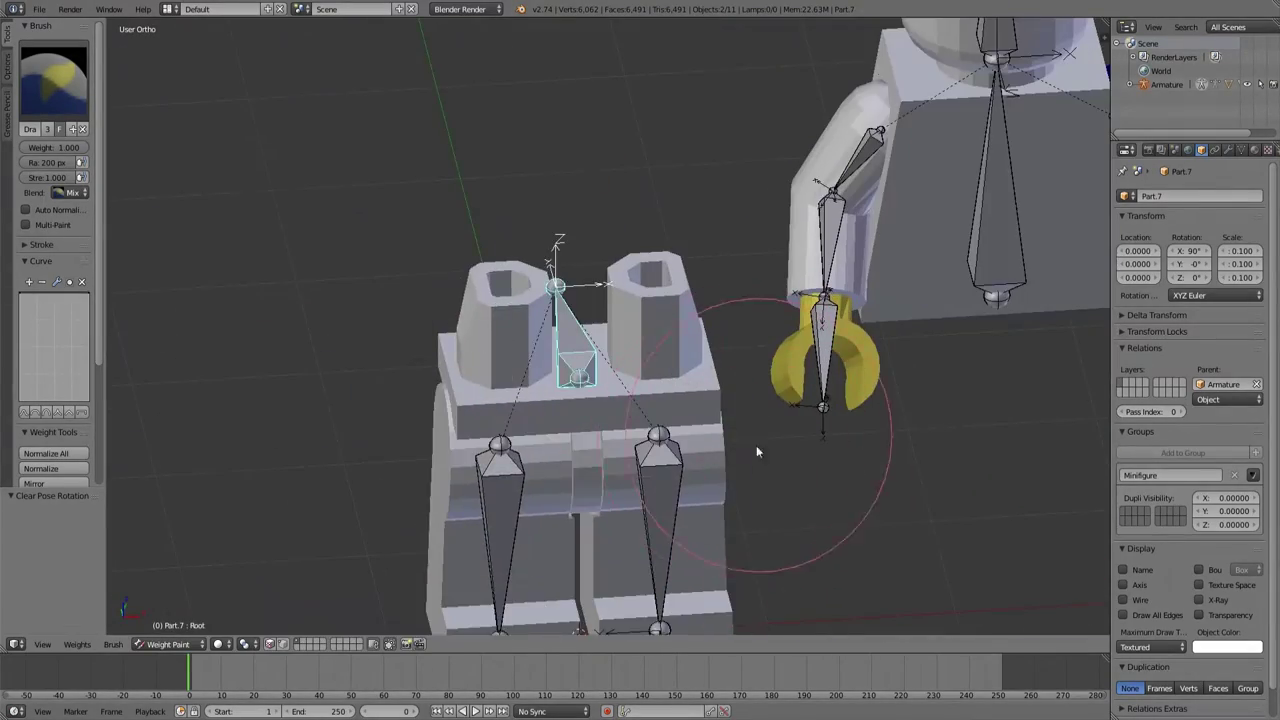
Select the hip mesh and paint all of it with brush weight 1.000 for the Root bone in wireframe view.
right_click(640, 400)
middle_click_drag(756, 445, 690, 380)
mouse_move(690, 380)
left_mouse_down()
mouse_move(575, 365)
mouse_move(847, 403)
left_mouse_up()
scroll(847, 403, "down", 3)
middle_click_drag(847, 403, 740, 390)
right_click(565, 365)
key("z")
left_click_drag(690, 400, 598, 421)
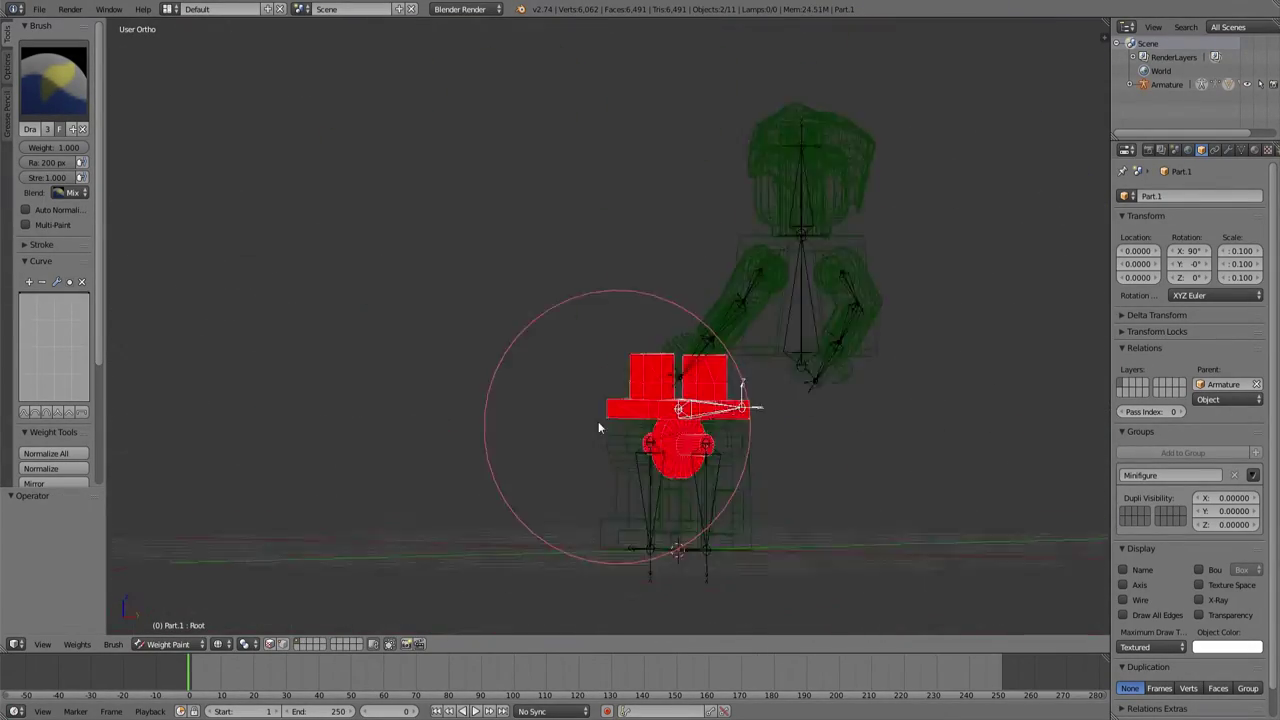
Clear the Root bone's position and paint the hip mesh's upper studs with full weight for the Torso bone.
key("z")
key("g")
key("alt+g")
right_click(800, 270)
key("z")
mouse_move(590, 320)
left_mouse_down()
mouse_move(478, 307)
mouse_move(446, 345)
left_mouse_up()
key("alt+g")
Set the brush radius to 97 px and paint the hip mesh's flat plate with full Torso weight.
key("f")
left_click(423, 306)
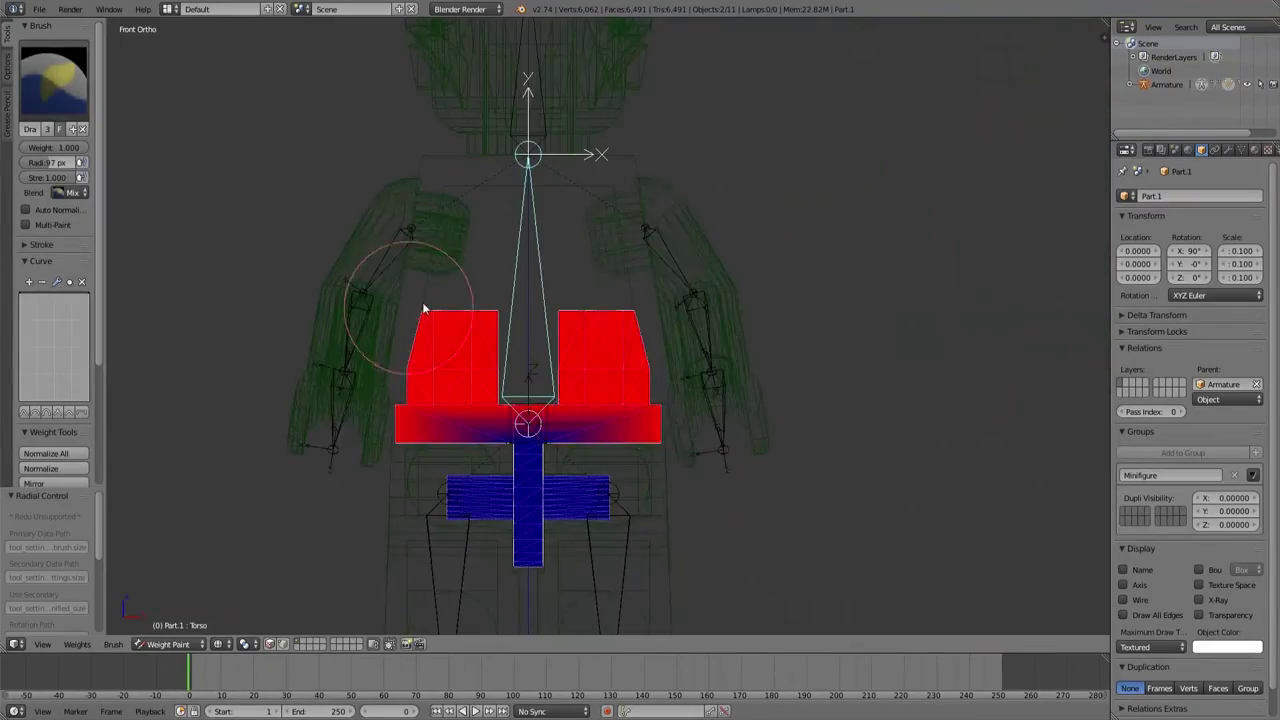
mouse_move(423, 306)
middle_mouse_down()
mouse_move(491, 363)
mouse_move(400, 330)
middle_mouse_up()
left_click(7, 66)
middle_click_drag(600, 330, 532, 292)
left_click_drag(532, 292, 300, 280)
mouse_move(300, 280)
middle_mouse_down()
mouse_move(271, 372)
mouse_move(526, 374)
middle_mouse_up()
left_click_drag(526, 374, 590, 310)
mouse_move(590, 310)
middle_mouse_down()
mouse_move(456, 301)
mouse_move(658, 385)
mouse_move(880, 430)
middle_mouse_up()
With brush weight 0.000 and radius 46 px, erase Torso weight from the hip mesh's round centre joint and normalize all vertex groups.
key("z")
scroll(658, 385, "up", 5)
key("z")
left_click_drag(880, 430, 811, 309)
mouse_move(811, 309)
middle_mouse_down()
mouse_move(626, 381)
mouse_move(671, 305)
middle_mouse_up()
scroll(671, 305, "up", 5)
left_click(7, 33)
scroll(608, 491, "down", 4)
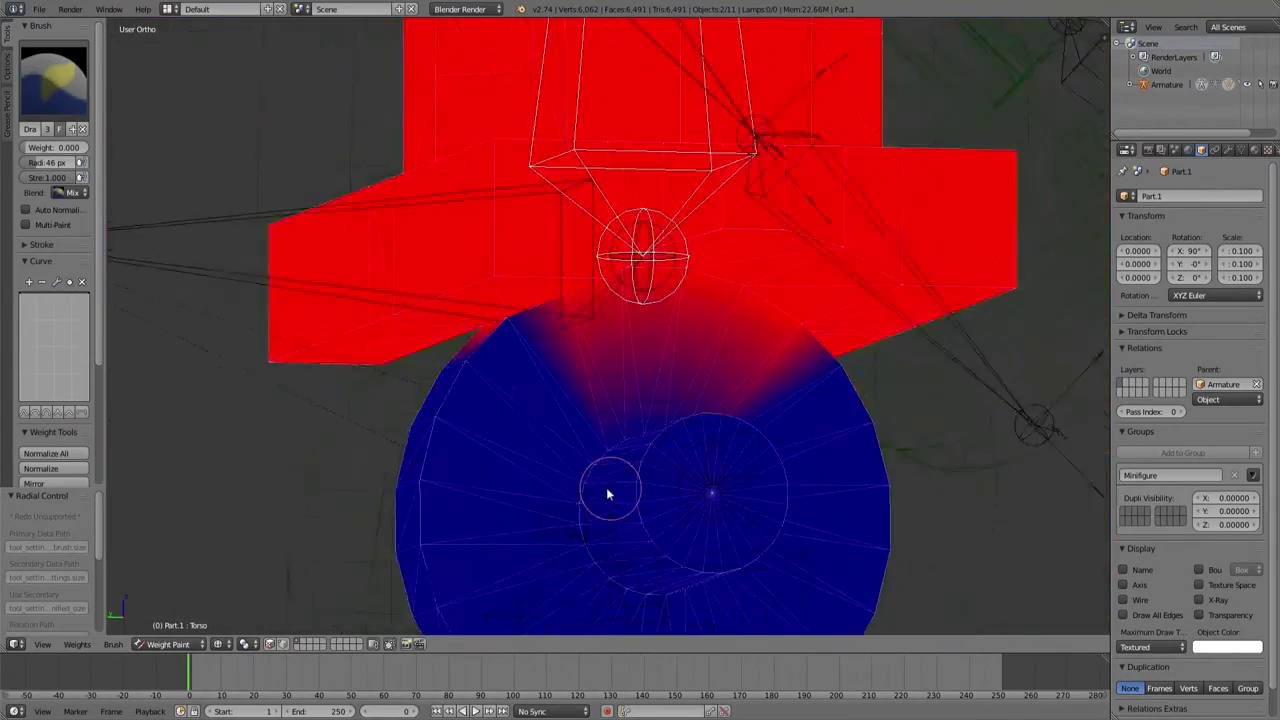
scroll(745, 311, "up", 4)
mouse_move(608, 491)
middle_mouse_down()
mouse_move(745, 311)
mouse_move(380, 403)
mouse_move(698, 314)
mouse_move(590, 310)
middle_mouse_up()
key("z")
scroll(380, 403, "down", 6)
left_click(52, 453)
With brush weight 1.000 and radius 175 px, paint the entire hip mesh for the Torso bone.
middle_click_drag(950, 430, 400, 450)
key("z")
left_click_drag(560, 350, 600, 400)
key("f")
left_click(579, 409)
middle_click_drag(579, 409, 689, 420)
left_click_drag(689, 420, 640, 400)
mouse_move(640, 400)
middle_mouse_down()
mouse_move(616, 489)
mouse_move(535, 476)
mouse_move(440, 500)
middle_mouse_up()
Normalize all vertex groups of the hip mesh and check the result by rotating the Torso bone.
key("z")
key("r")
right_click(620, 386)
left_click(53, 453)
key("r")
right_click(850, 318)
middle_click_drag(830, 350, 691, 428)
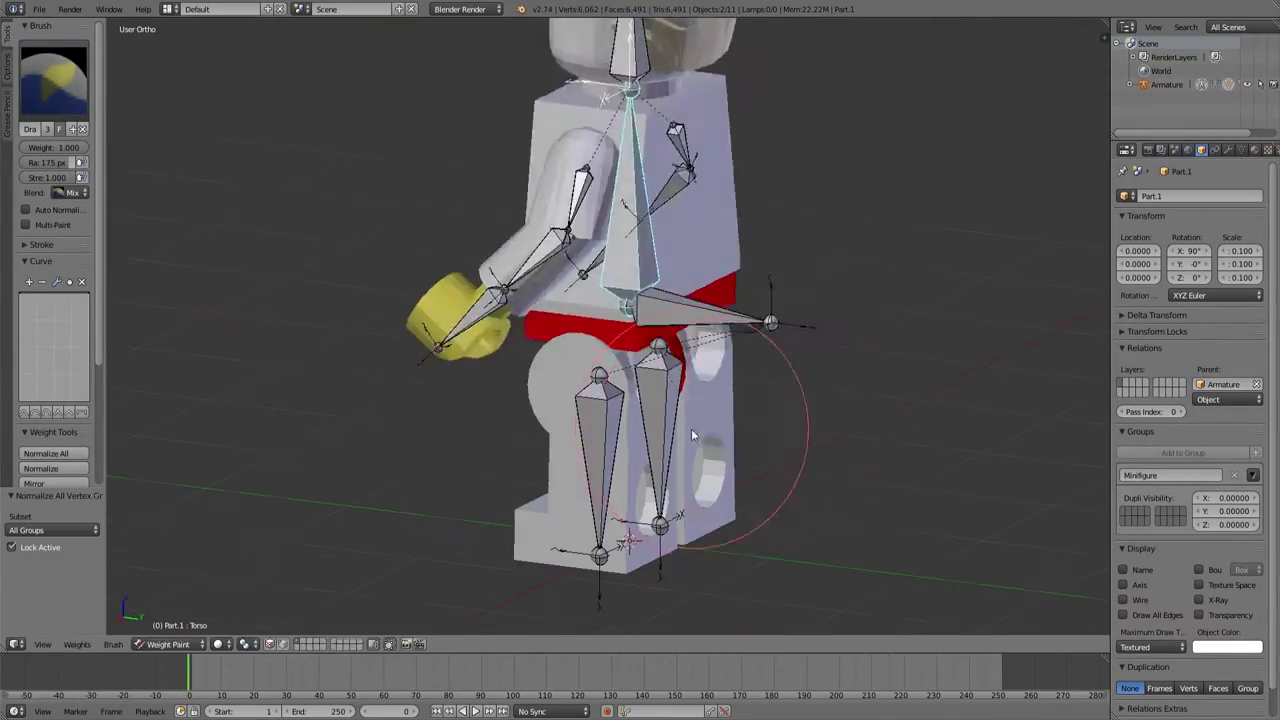
Try moving the Torso bone and the leg bones to check that the hips and legs follow correctly.
key("g")
right_click(440, 203)
middle_click_drag(440, 208, 651, 363)
right_click(629, 443)
key("g")
right_click(506, 460)
key("g")
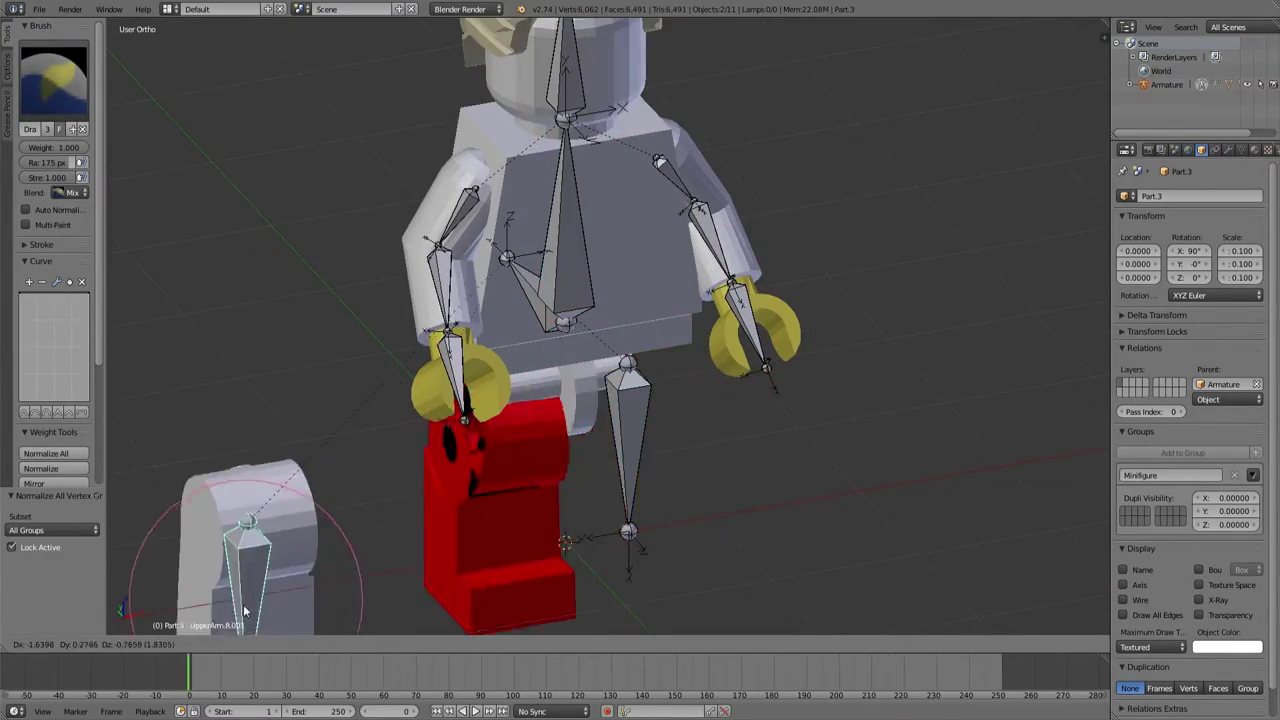
right_click(255, 620)
Try moving each leg bone again from the front to check its leg mesh.
middle_click_drag(410, 470, 539, 485)
right_click(508, 440)
key("g")
right_click(335, 507)
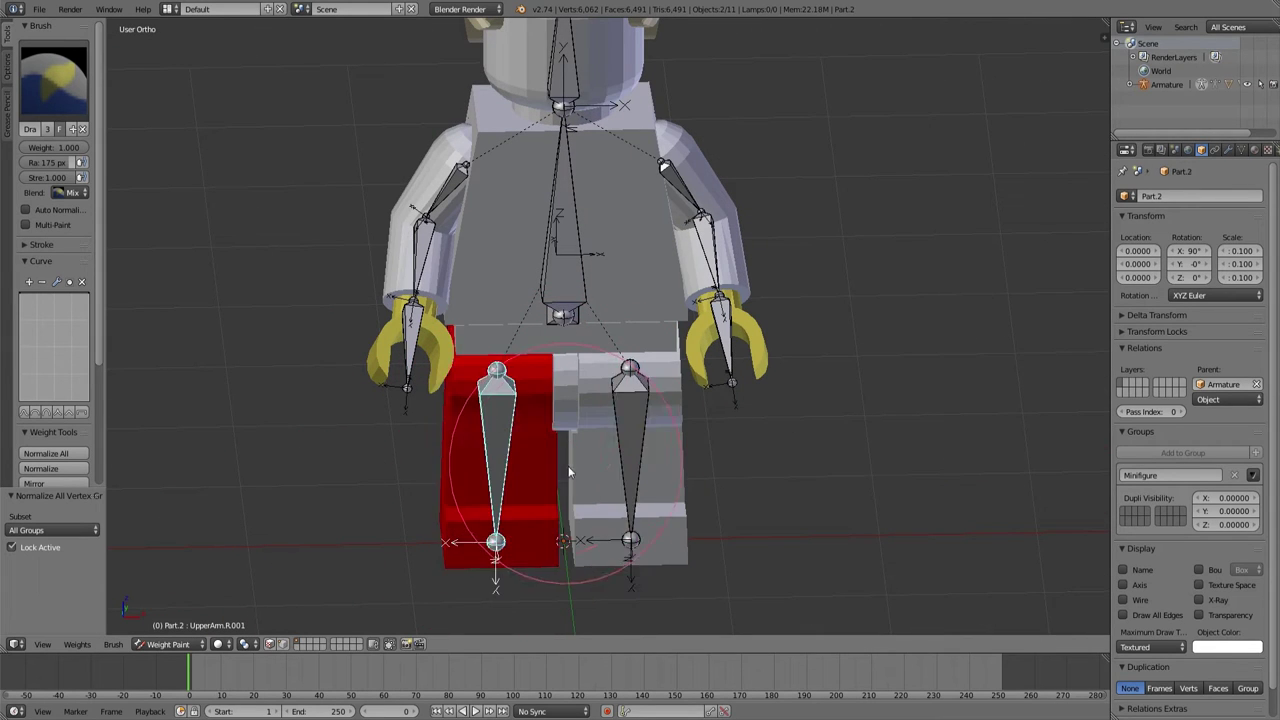
right_click(632, 437)
key("g")
right_click(606, 456)
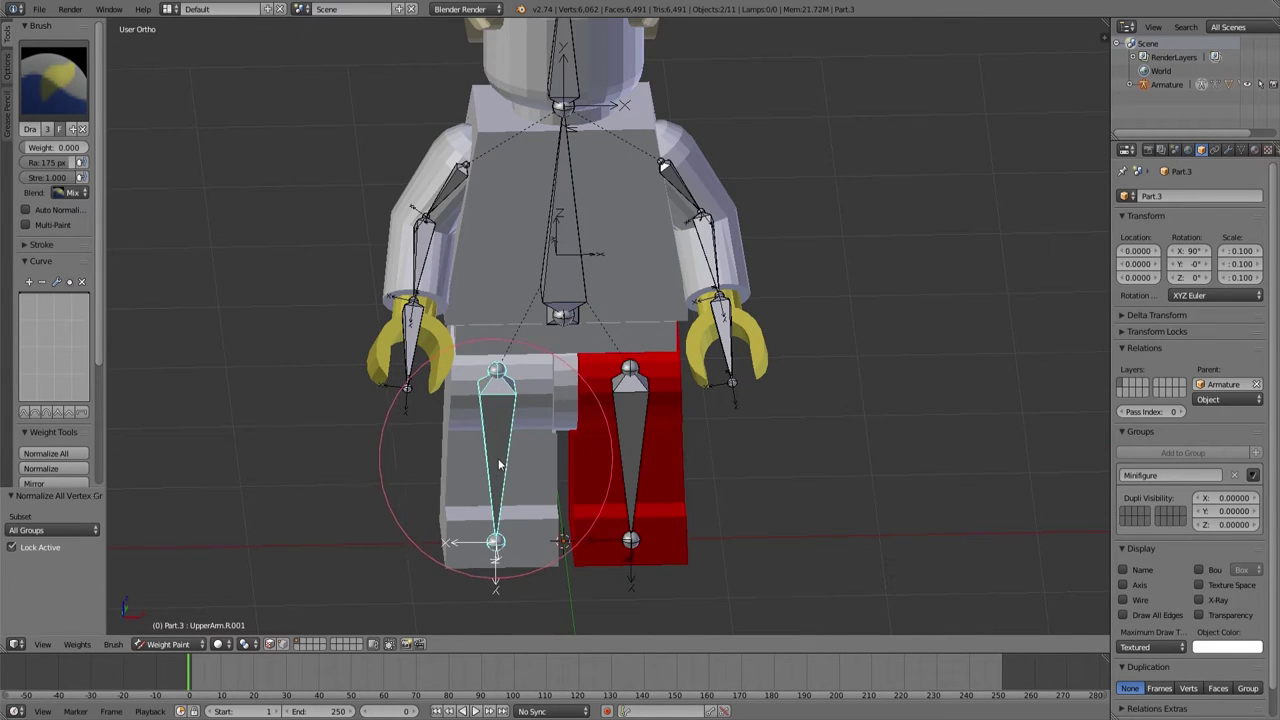
Try moving the UpperArm.R.001 bone by X -1.902, Y -0.313, Z 0.306 in wireframe view and undo the move.
key("z")
mouse_move(731, 517)
middle_mouse_down()
mouse_move(693, 493)
mouse_move(765, 466)
mouse_move(675, 395)
mouse_move(537, 447)
mouse_move(456, 436)
middle_mouse_up()
key("g")
left_click(160, 460)
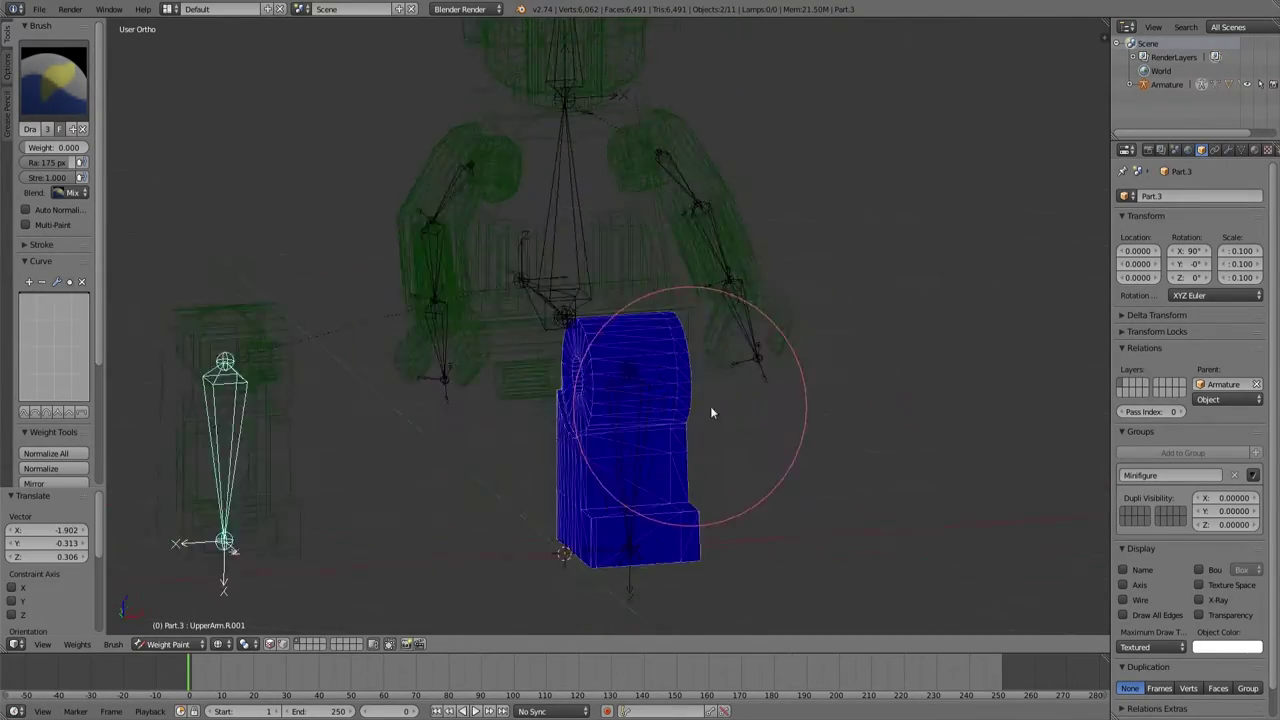
key("ctrl+z")
Try moving the UpperArm.L.001 bone to check the left leg mesh and clear its position.
key("z")
key("g")
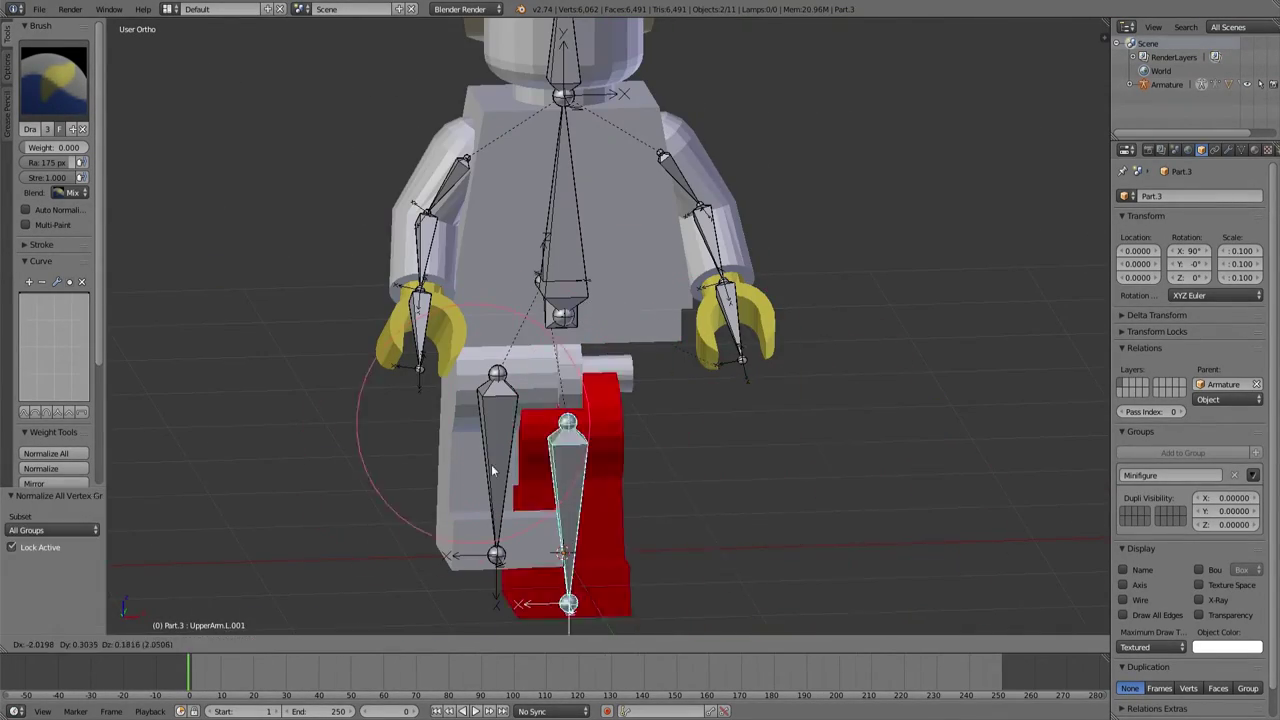
left_click(620, 455)
key("alt+g")
Try moving the Root bone to check which body parts follow it and clear its position.
middle_click_drag(660, 420, 600, 432)
right_click(612, 262)
key("g")
left_click(886, 348)
key("alt+g")
middle_click_drag(715, 335, 584, 334)
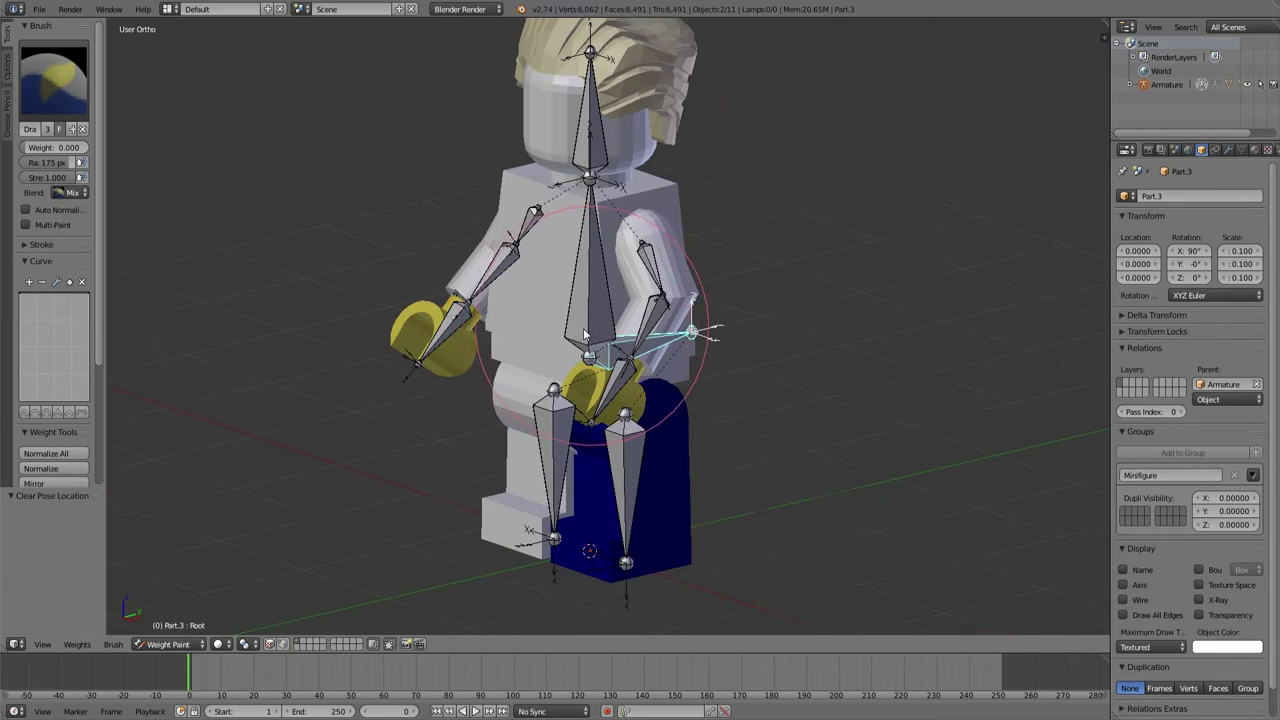
In the armature's Edit Mode, parent the Torso bone to the Root bone with Keep Offset.
key("ctrl+Tab")
right_click(593, 275)
key("Tab")
middle_click_drag(730, 350, 600, 360)
right_click(704, 374, "shift")
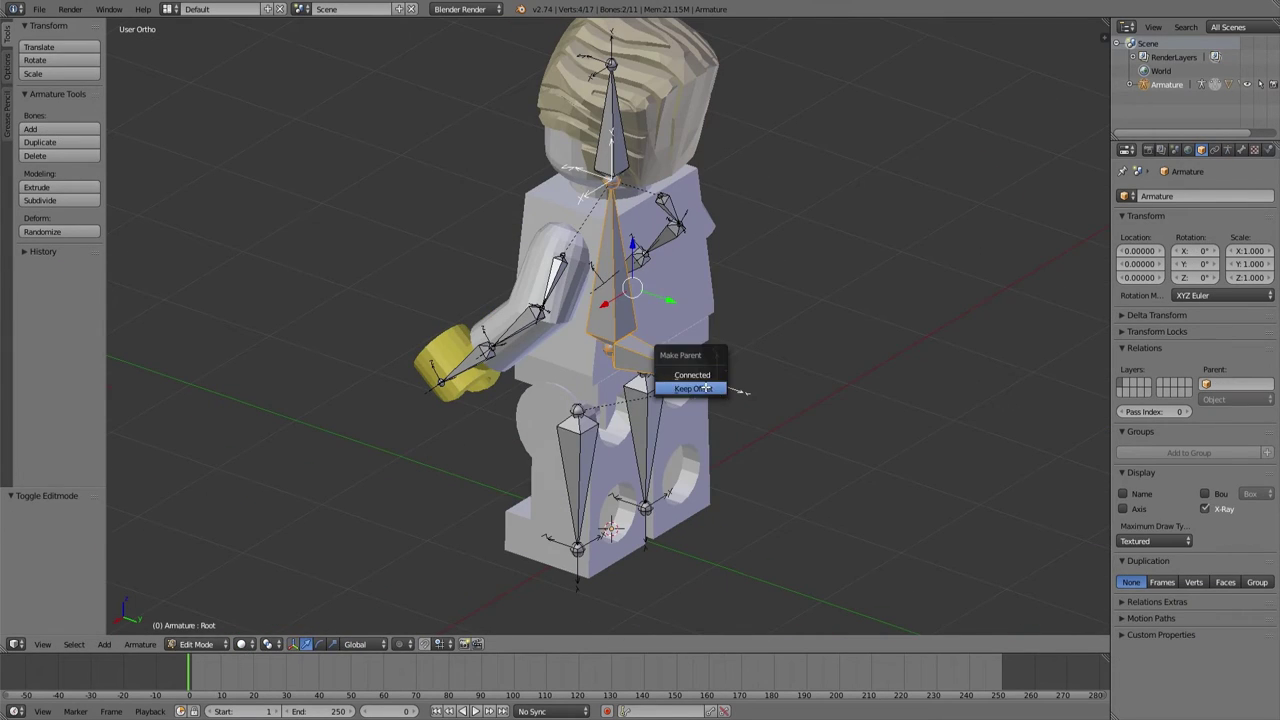
Return the armature to Pose Mode and try moving the Root bone to check that the whole minifigure follows.
key("ctrl+Tab")
right_click(668, 366)
key("g")
scroll(704, 338, "down", 4)
right_click(704, 336)
middle_click_drag(704, 336, 797, 343)
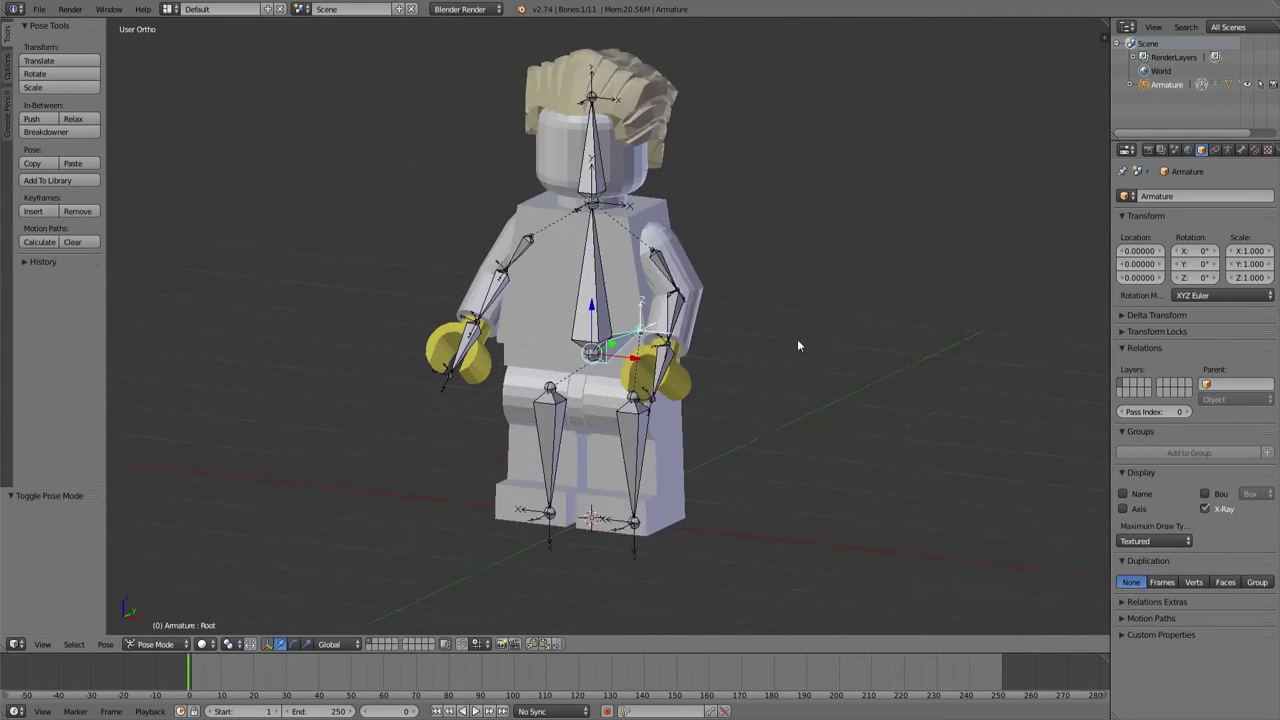
right_click(650, 460)
key("ctrl+Tab")
key("ctrl+Tab")
key("a")
right_click(593, 275)
key("ctrl+Tab")
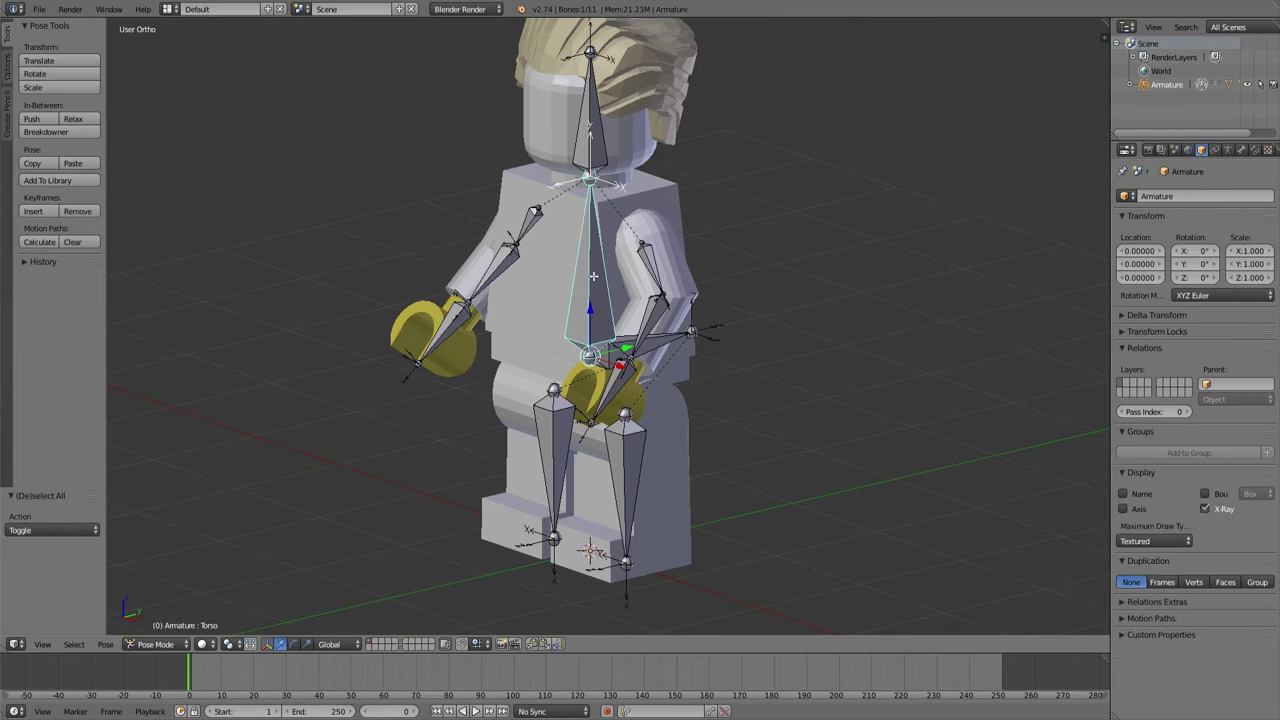
key("Tab")
middle_click_drag(732, 348, 714, 375)
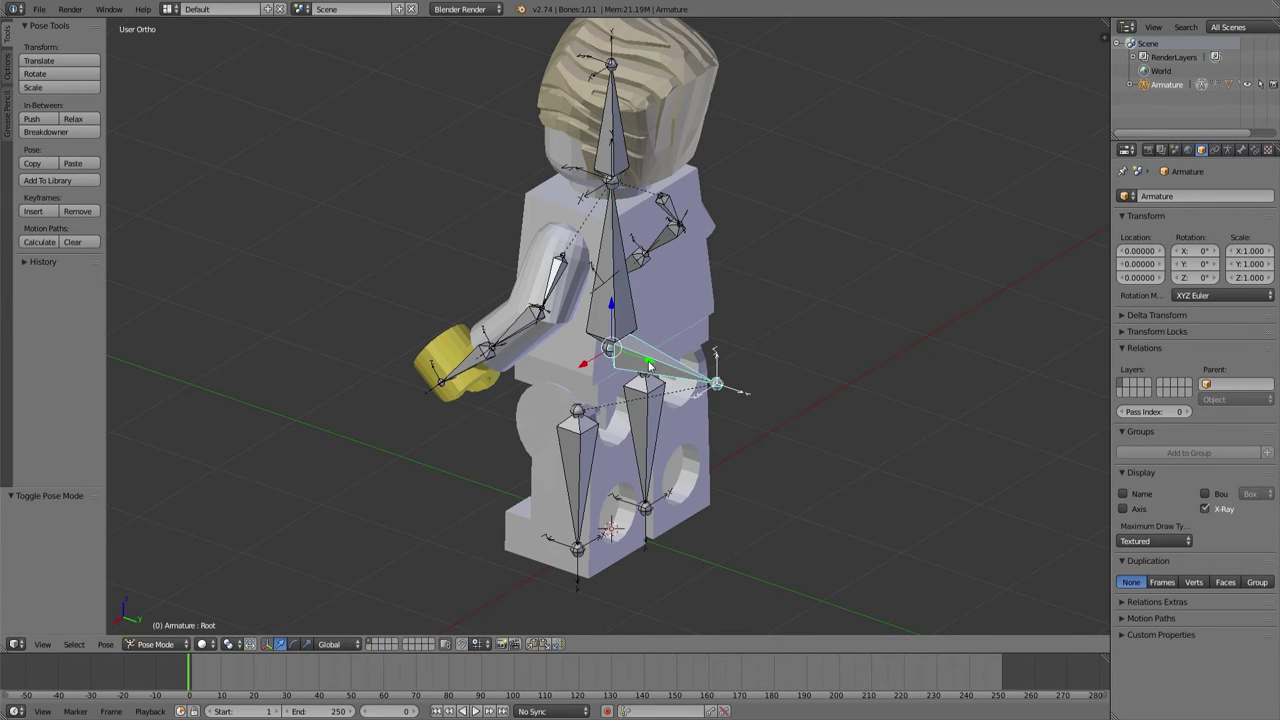
scroll(649, 366, "down", 5)
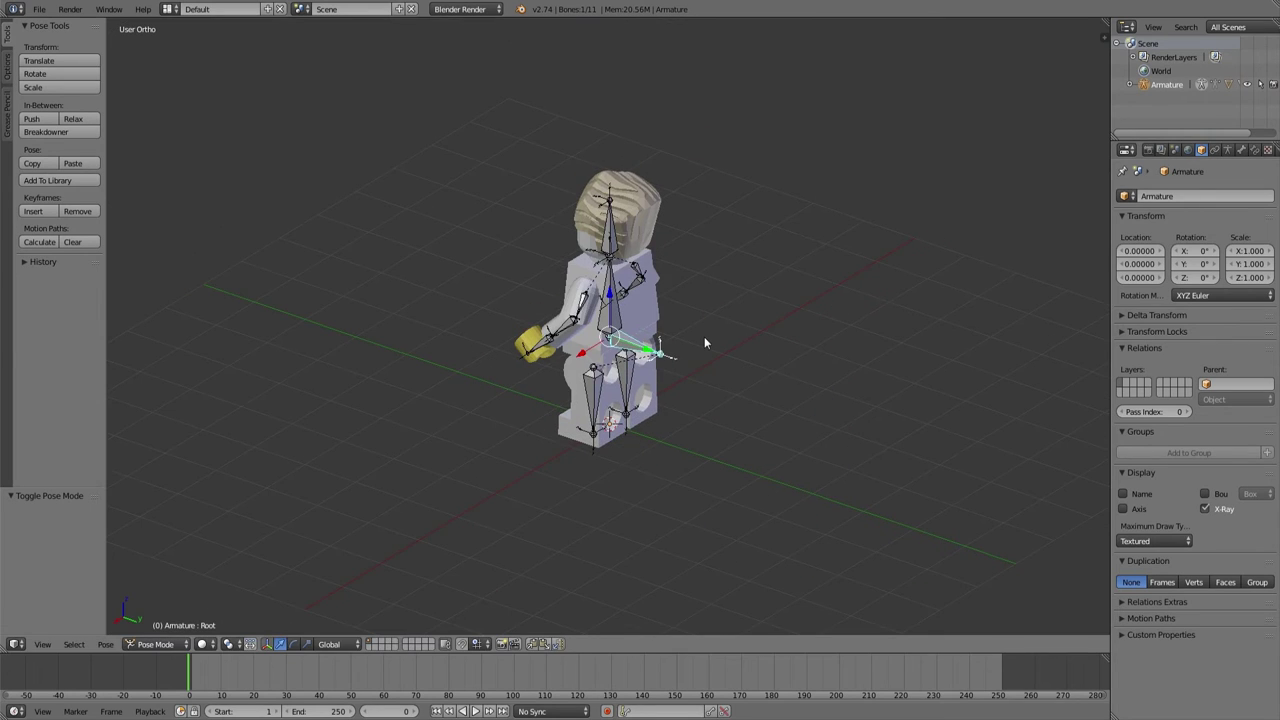
mouse_move(710, 336)
middle_mouse_down()
mouse_move(842, 328)
mouse_move(712, 334)
middle_mouse_up()
scroll(800, 330, "up", 4)
Try rotating the Torso bone about its local X axis to check the bend at the waist, and undo it.
key("a")
right_click(675, 260)
right_click(592, 280)
scroll(788, 328, "down", 1)
key("r")
key("x")
key("x")
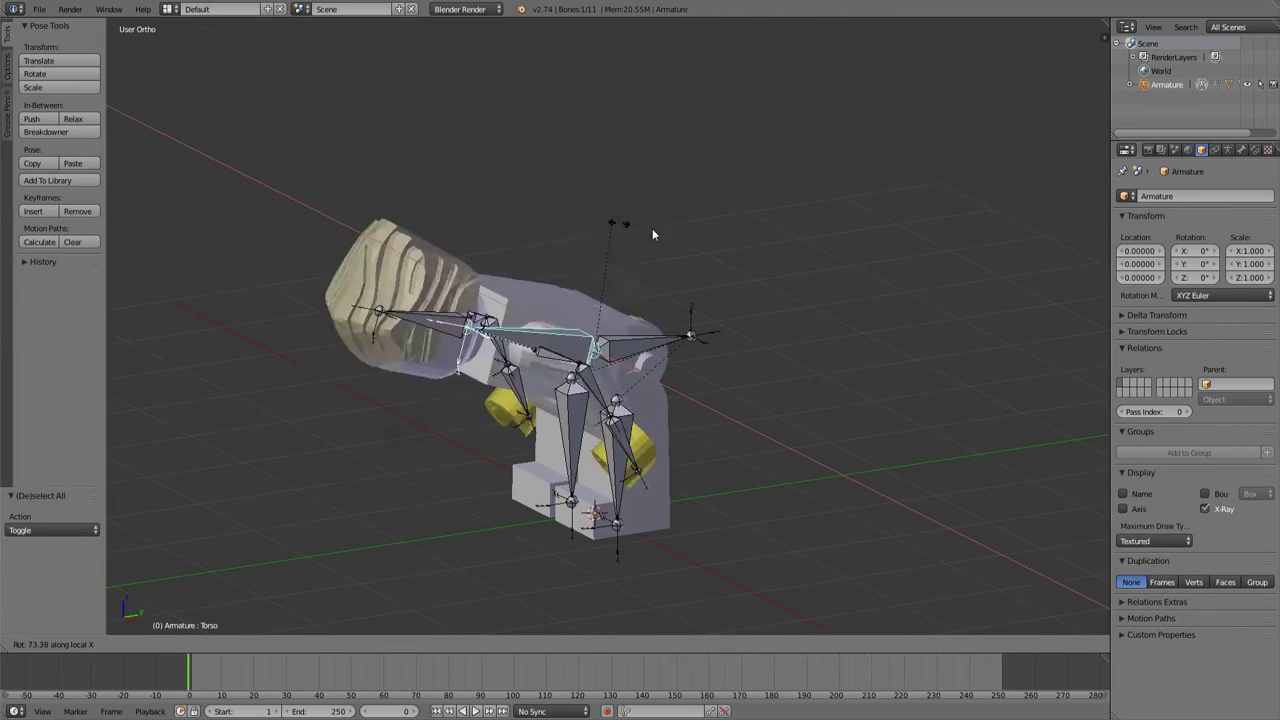
left_click(598, 240)
middle_click_drag(792, 348, 690, 320)
key("ctrl+z")
middle_click_drag(784, 338, 714, 320)
In the armature's Edit Mode, lower the Root bone and the Torso's base joint about 0.362 along Z to the leg joint level.
key("Tab")
key("KP_3")
key("z")
scroll(673, 400, "up", 5)
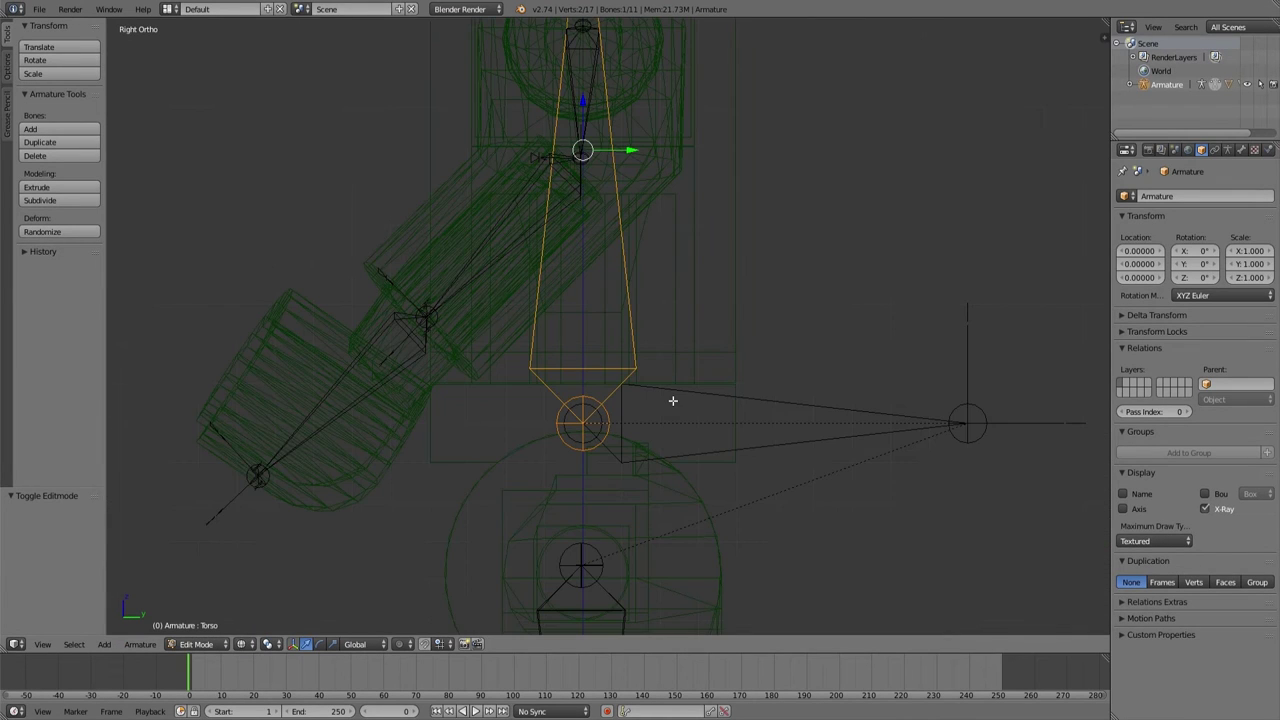
scroll(673, 400, "up", 1)
right_click(555, 458)
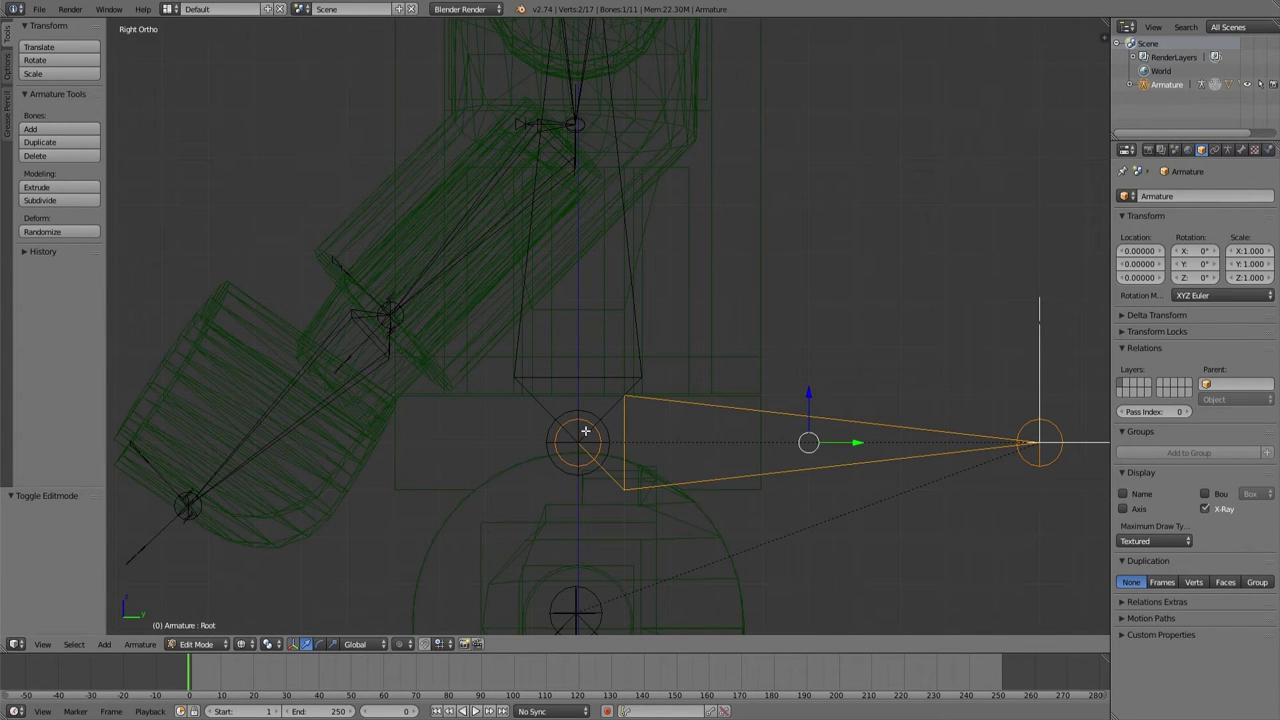
scroll(590, 426, "down", 3)
middle_click_drag(590, 426, 664, 276, "shift")
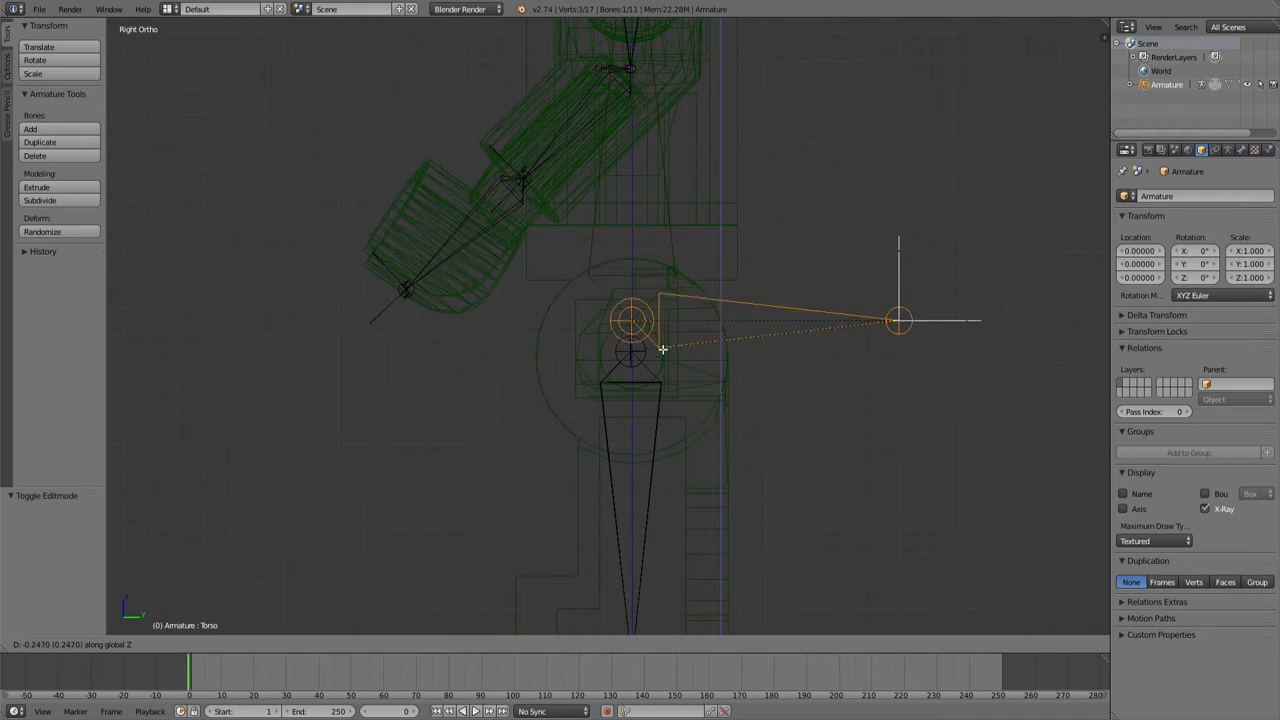
left_click(659, 425)
key("z")
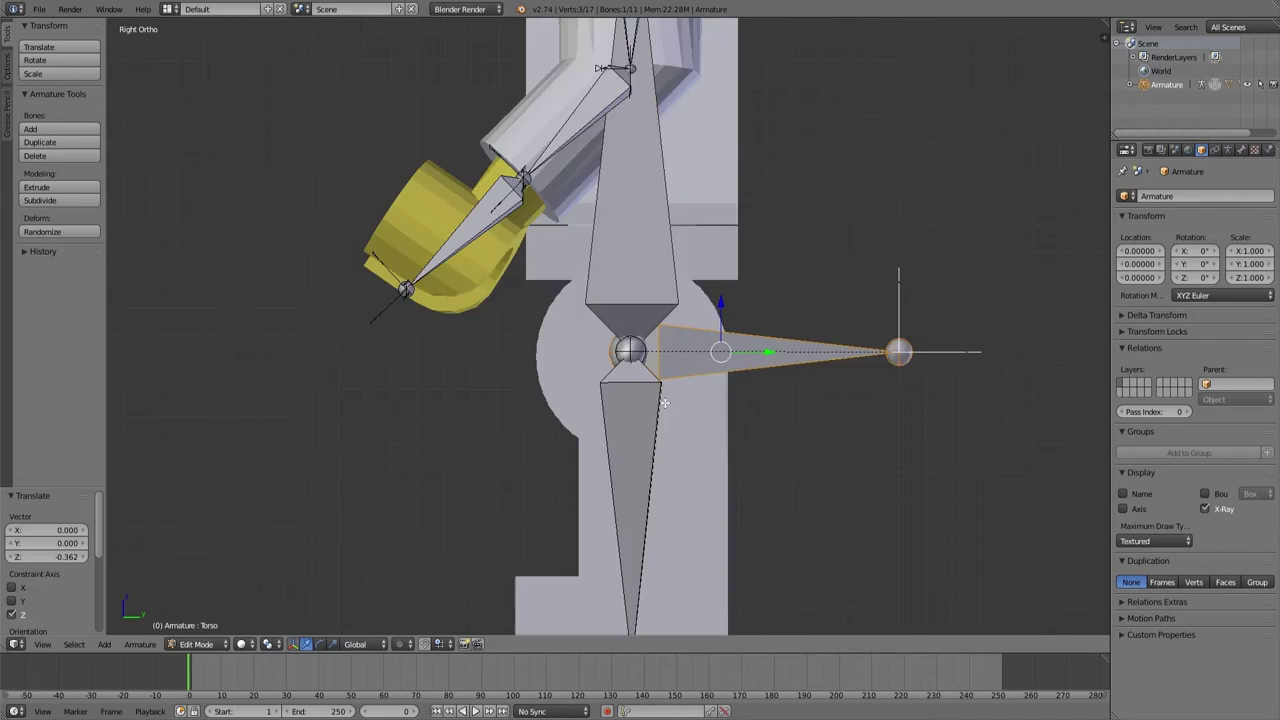
Return to Pose Mode and try rotating the Torso bone about global X to check its new pivot.
middle_click_drag(659, 425, 589, 248)
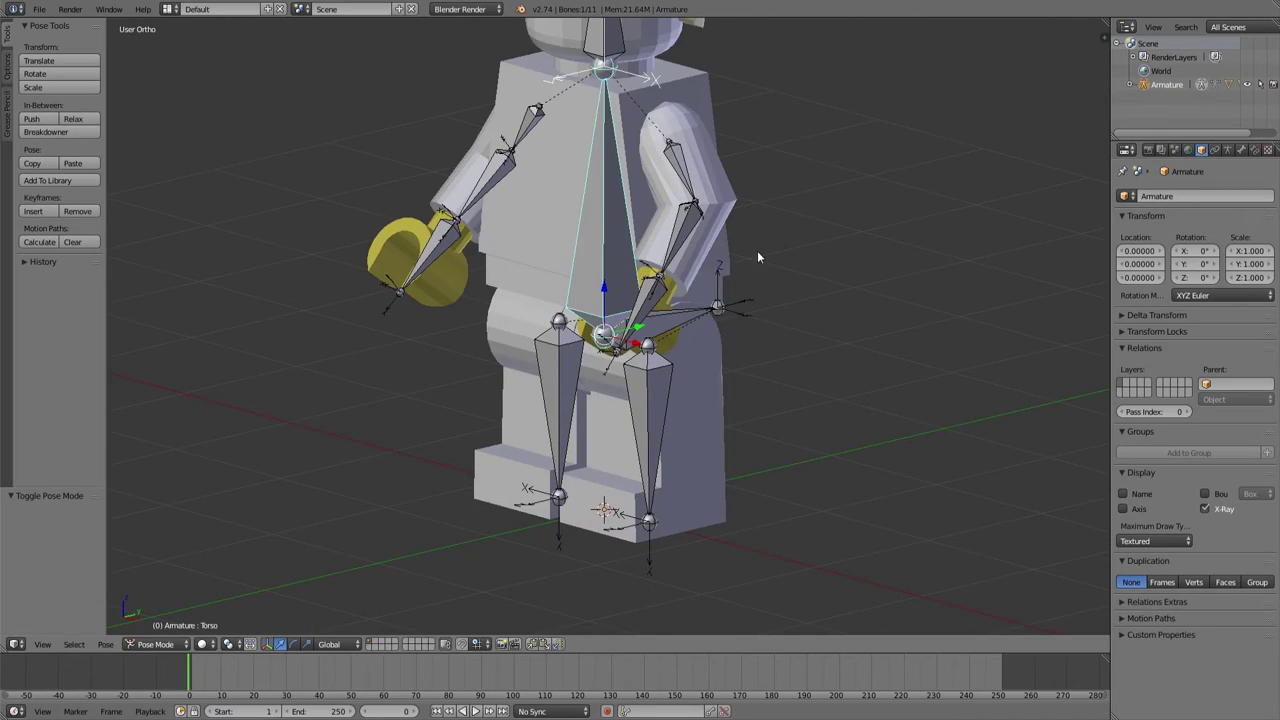
key("r")
key("x")
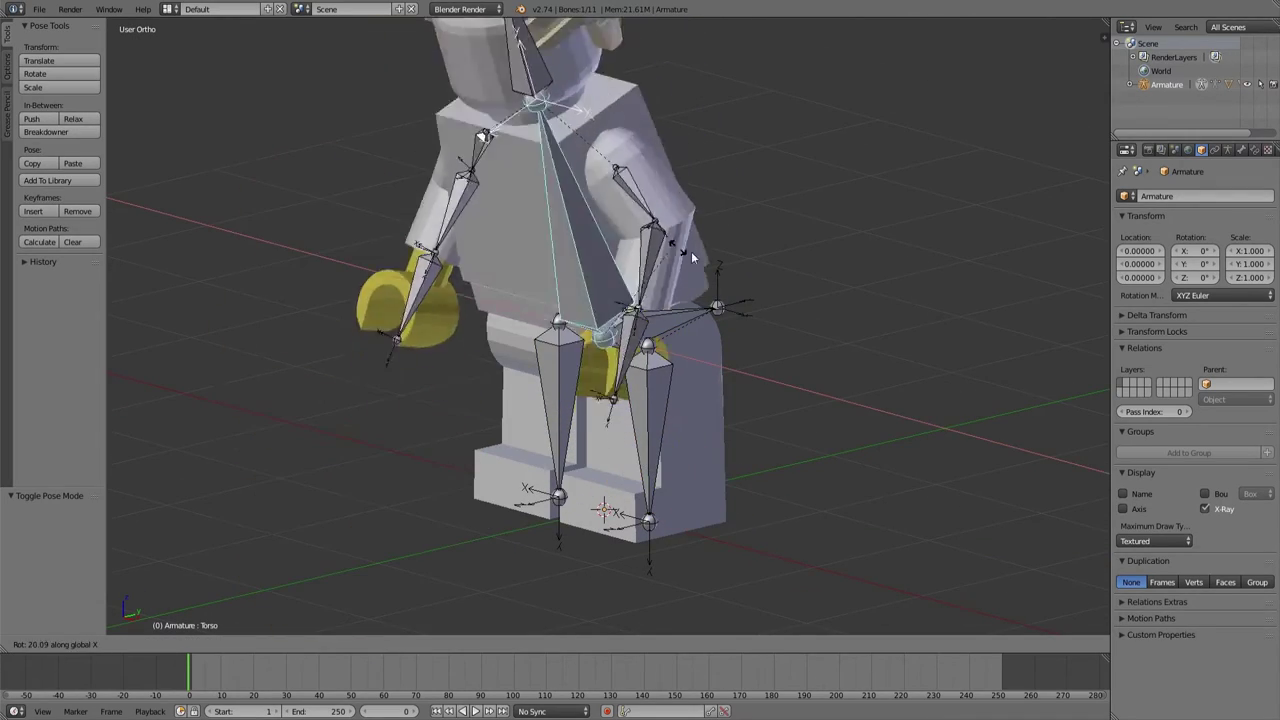
key("Escape")
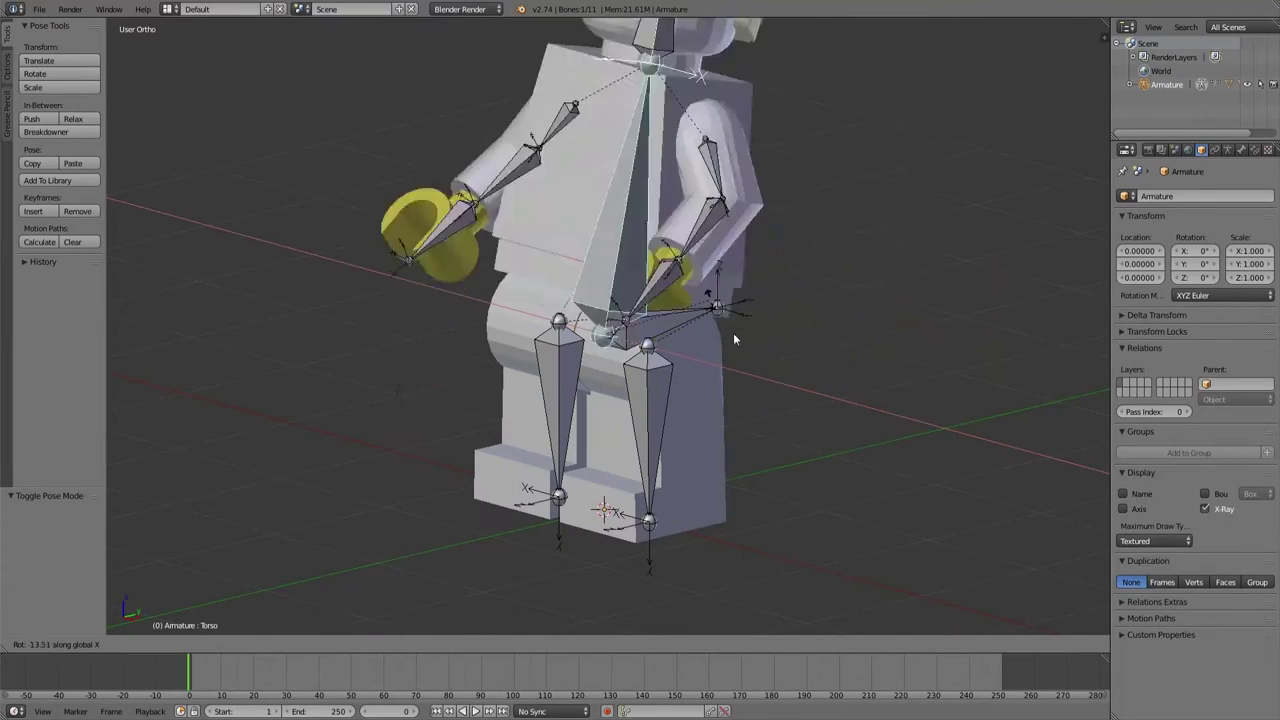
Back in the armature's Edit Mode, lower the Torso bone's base about 0.017 along Z toward the centre of the hip circle.
key("z")
key("KP_3")
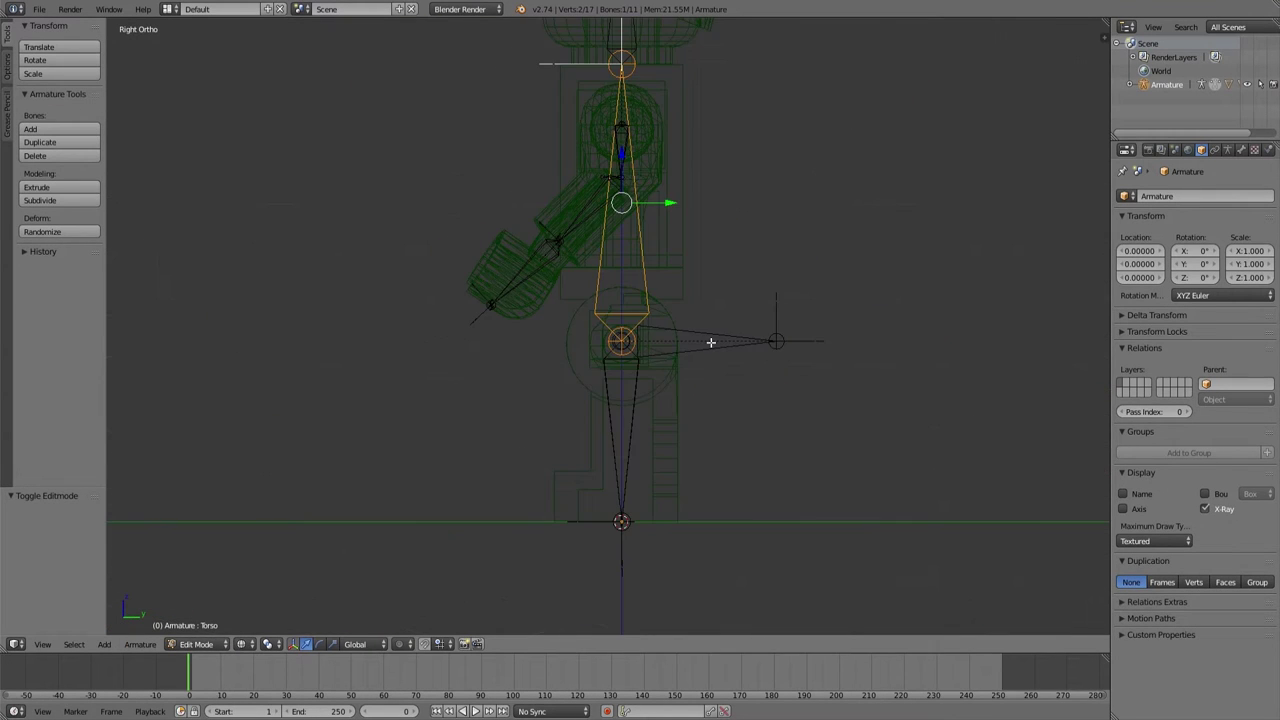
scroll(710, 342, "up", 8)
middle_click_drag(755, 345, 658, 309, "shift")
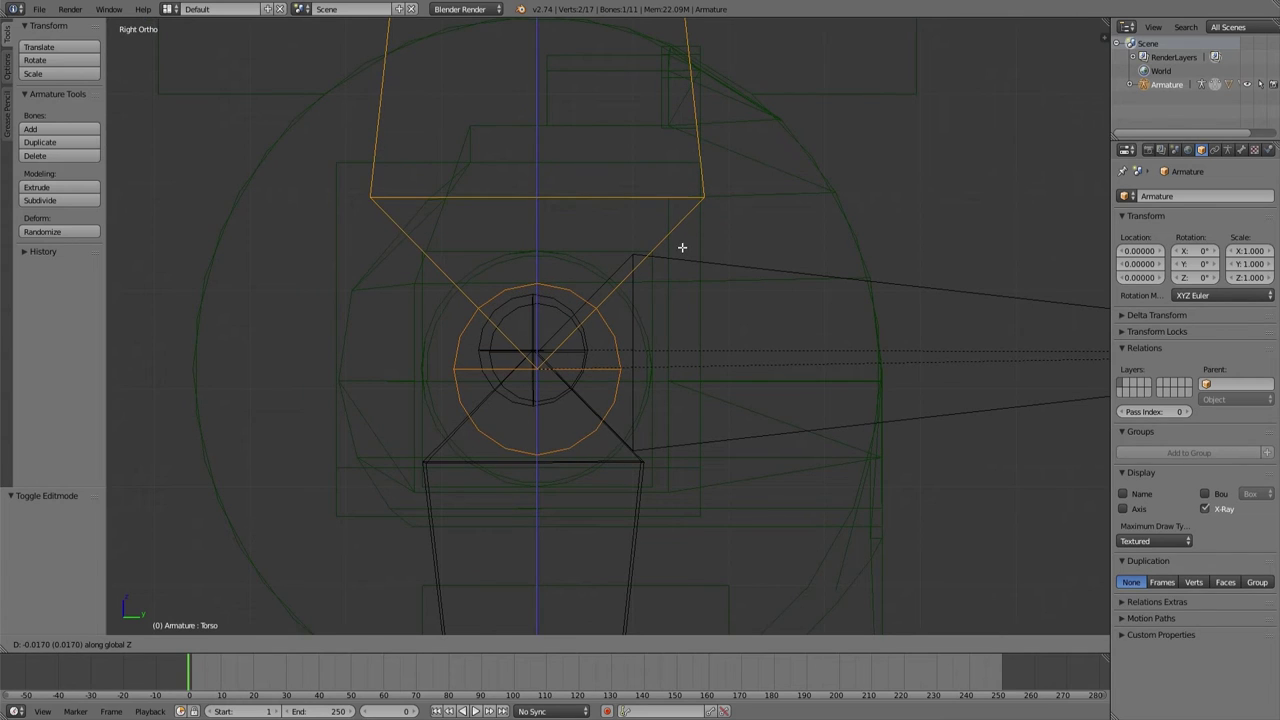
scroll(620, 440, "down", 2)
key("ctrl+Tab")
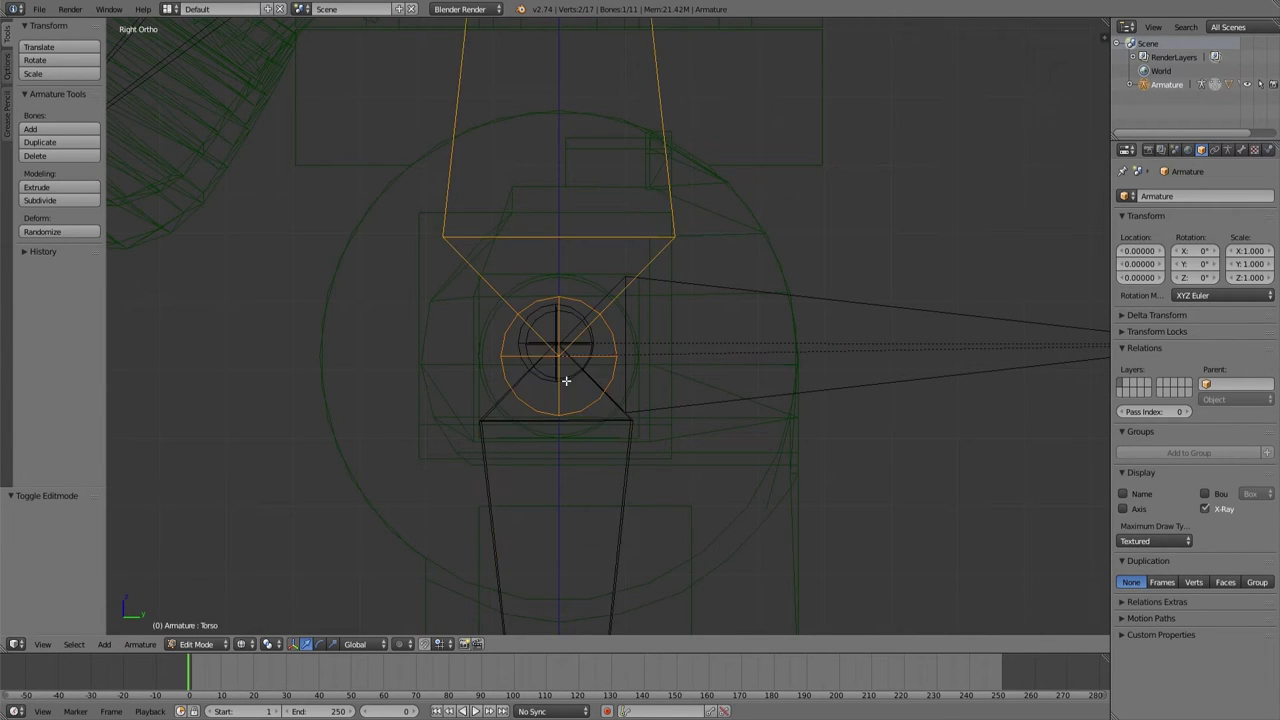
Centre the top joint of UpperArm.L.001 in the hip circle, lowering it 0.007 along Z and nudging it 0.006 in Y and -0.002 in Z.
scroll(601, 441, "up", 1)
key("g")
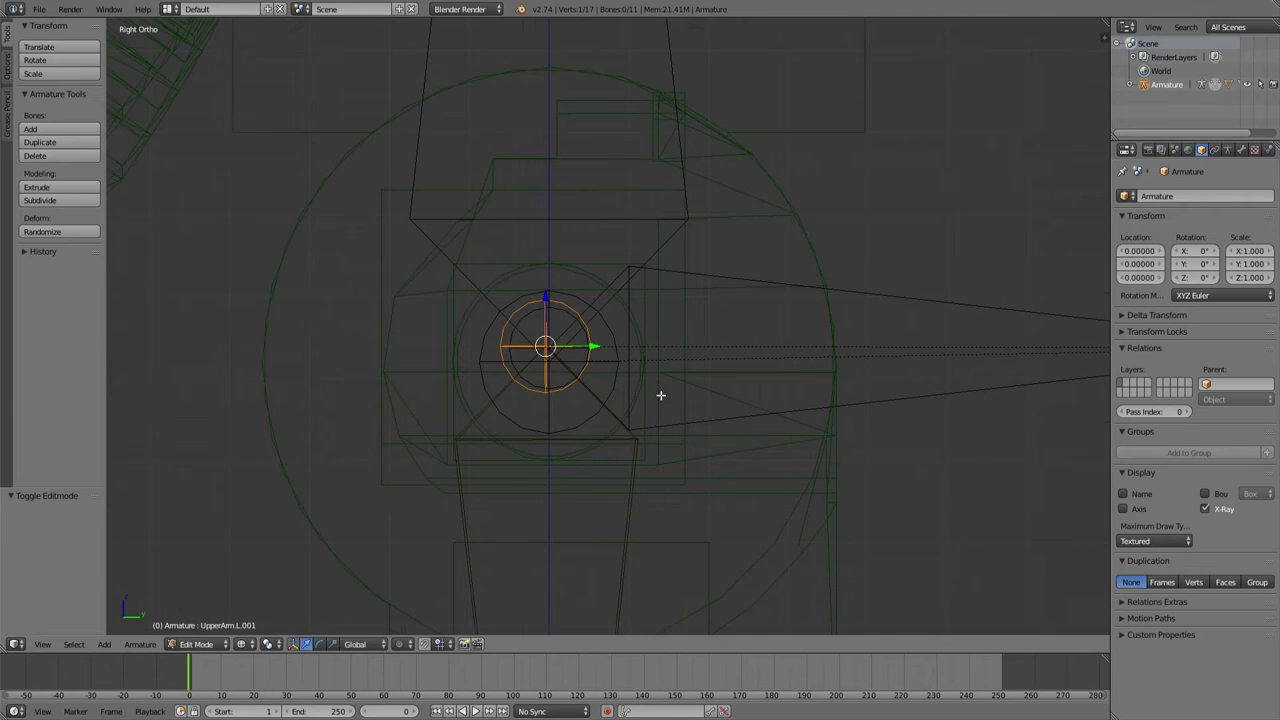
scroll(661, 395, "up", 2)
key("g")
key("z")
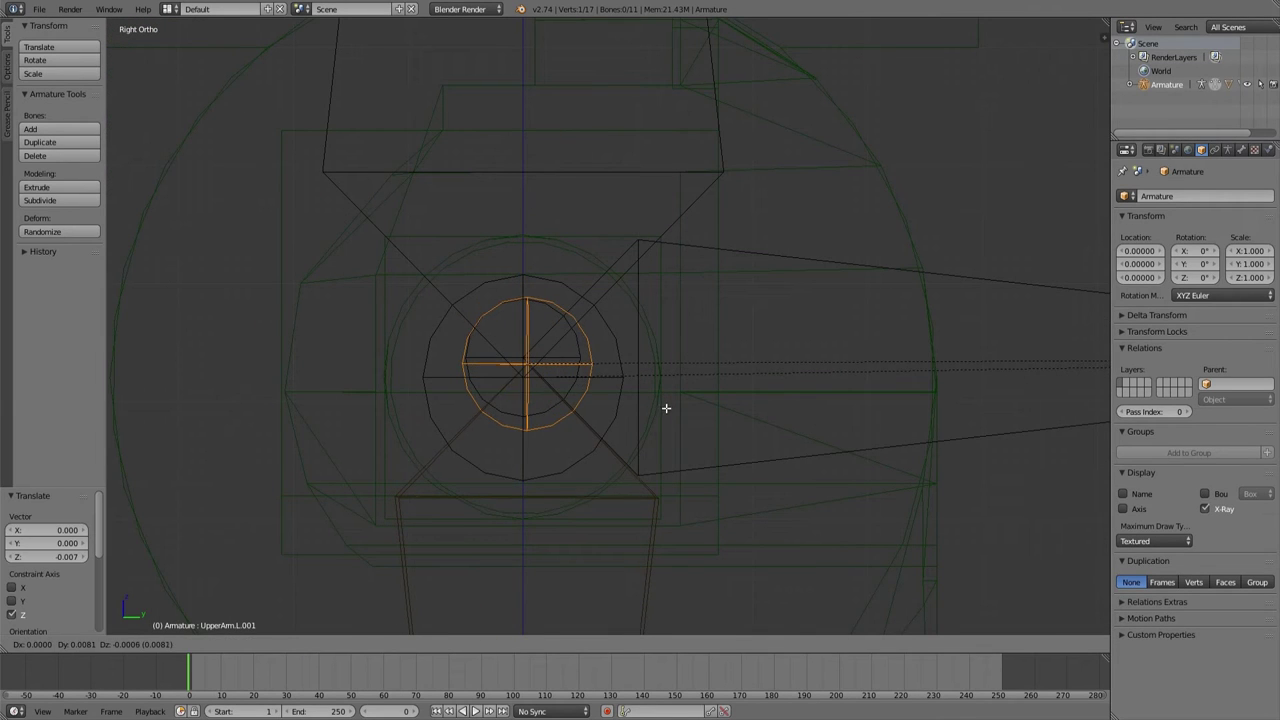
left_click(638, 418)
scroll(649, 411, "down", 8)
key("z")
middle_click_drag(680, 380, 849, 398)
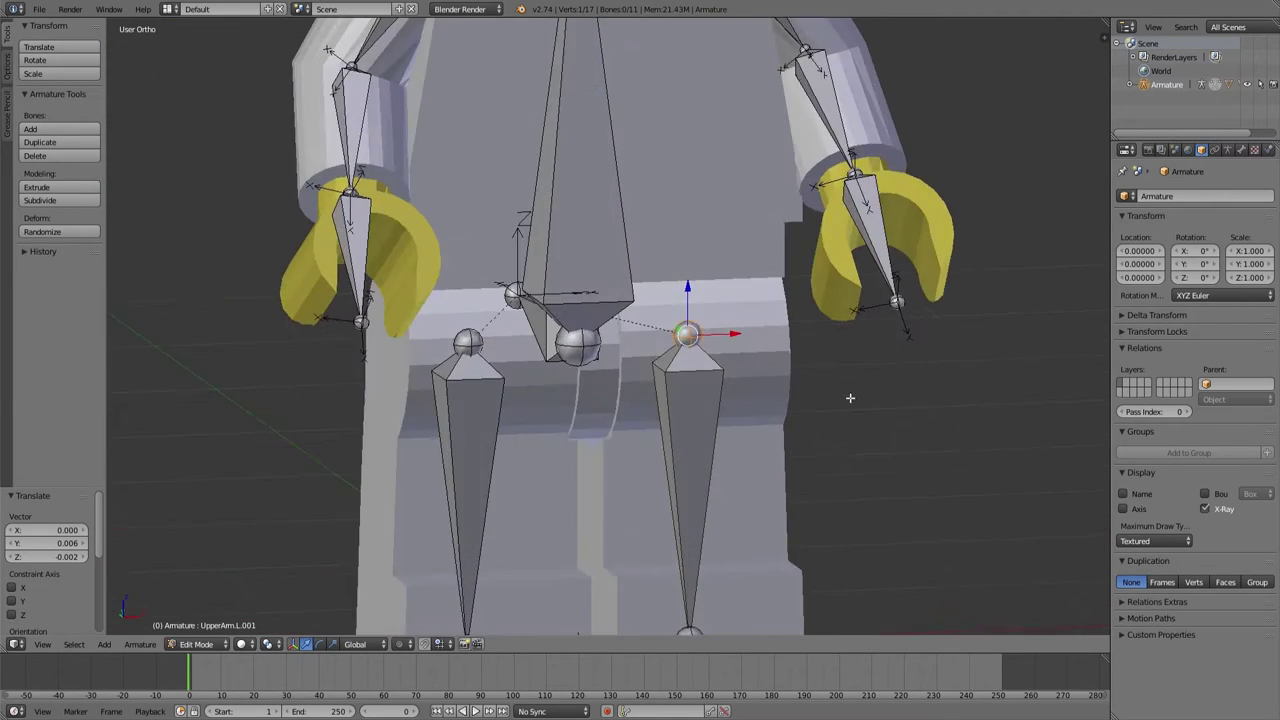
In Pose Mode, try moving the Torso and Root bones to check which body parts follow each one.
scroll(849, 398, "down", 3)
scroll(586, 178, "down", 2)
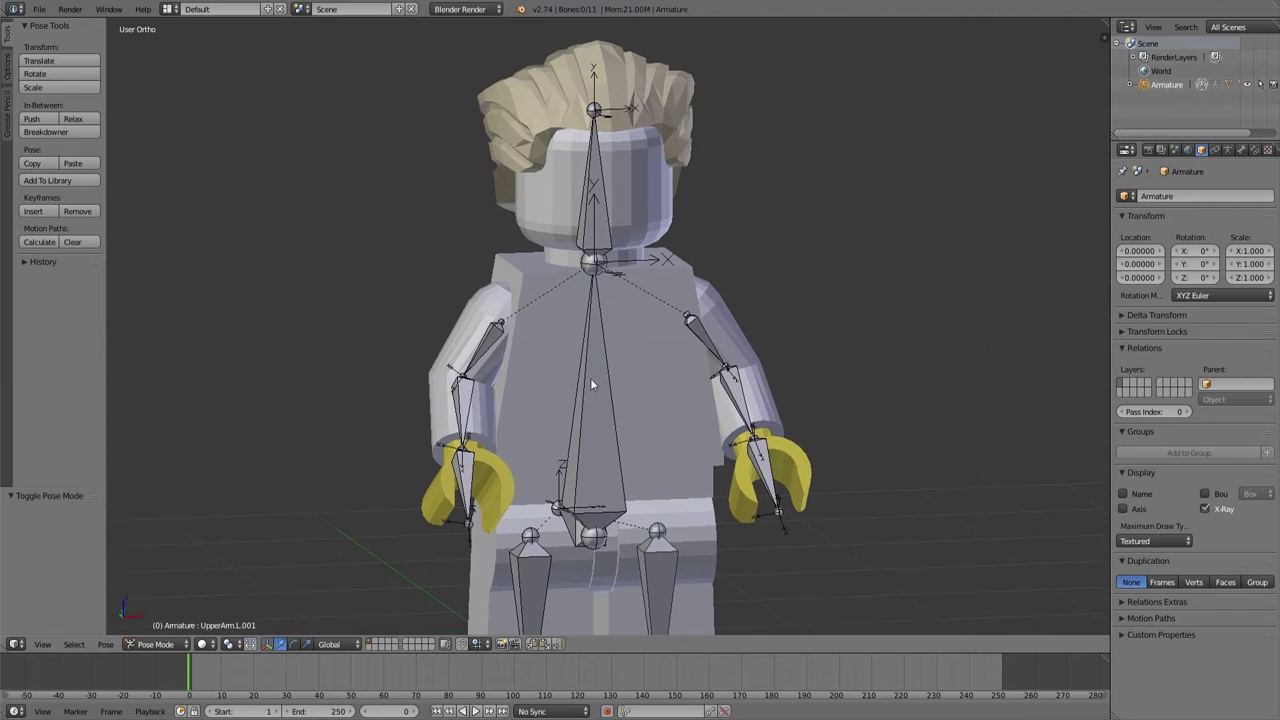
right_click(605, 384)
key("g")
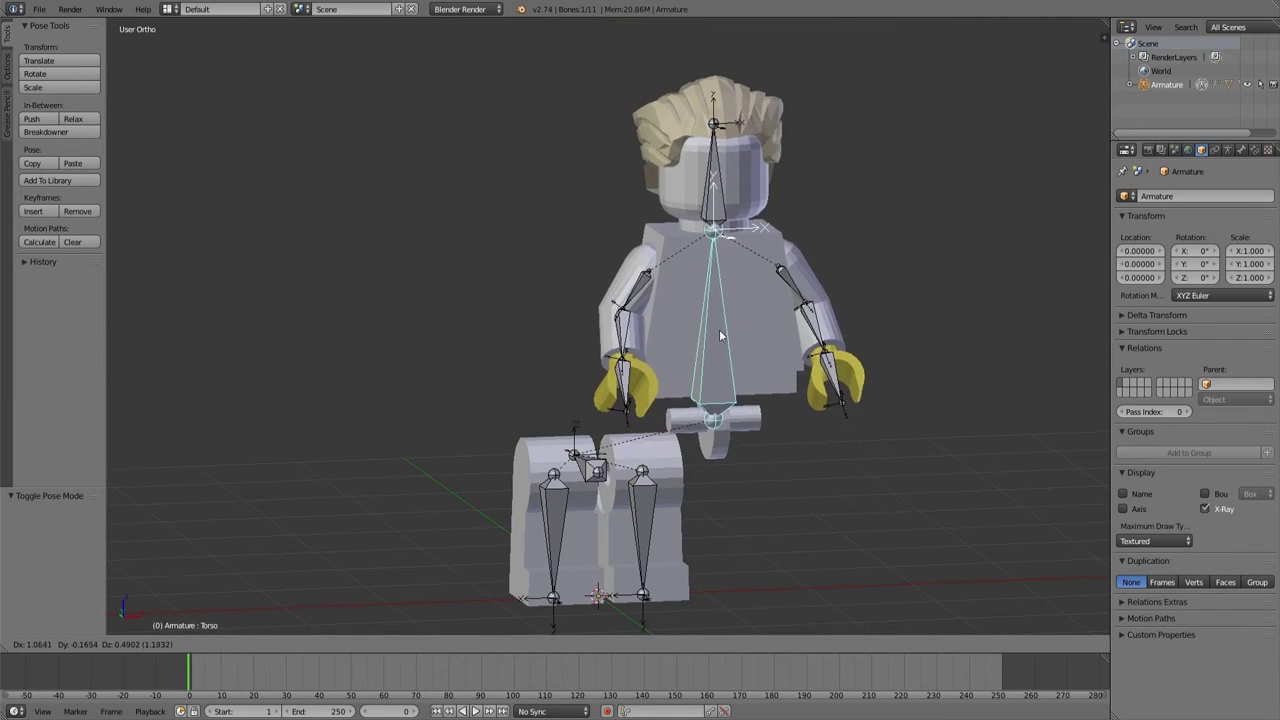
right_click(588, 470)
key("g")
right_click(594, 430)
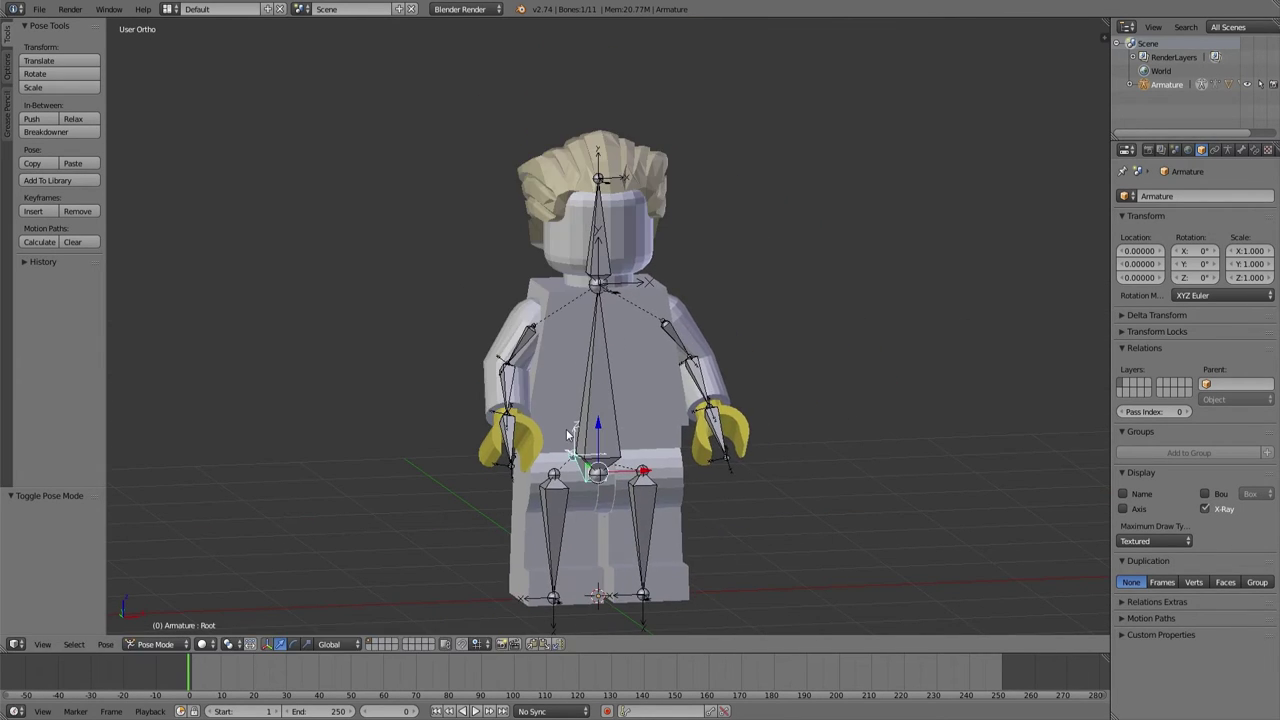
Try rotating the UpperArm.L bone about its local X axis to check how the arm swings at the shoulder.
scroll(704, 336, "up", 2)
right_click(714, 350)
middle_click_drag(786, 350, 670, 378)
scroll(790, 364, "up", 2)
key("r")
key("x")
key("x")
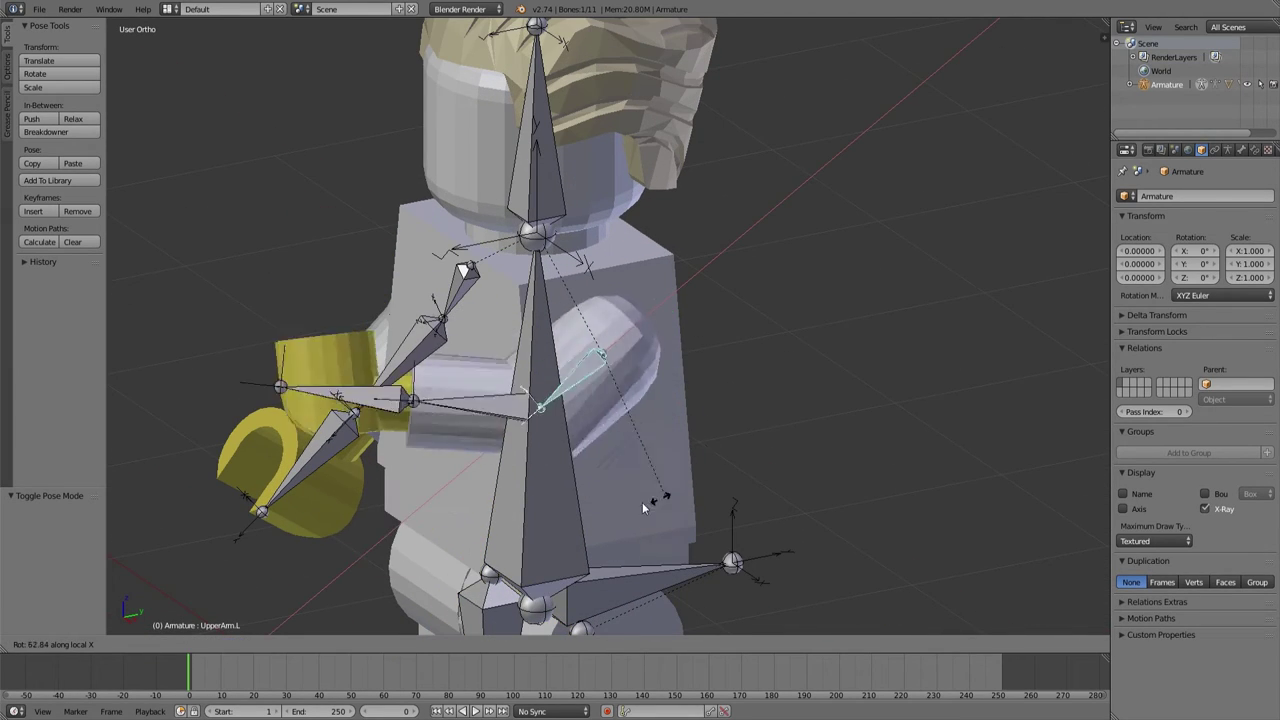
left_click(718, 422)
In the armature's Edit Mode, nudge the shoulder joint of UpperArm.L by about 0.0003 in X and -0.006 in Z.
middle_click_drag(718, 422, 638, 292)
scroll(712, 303, "up", 4)
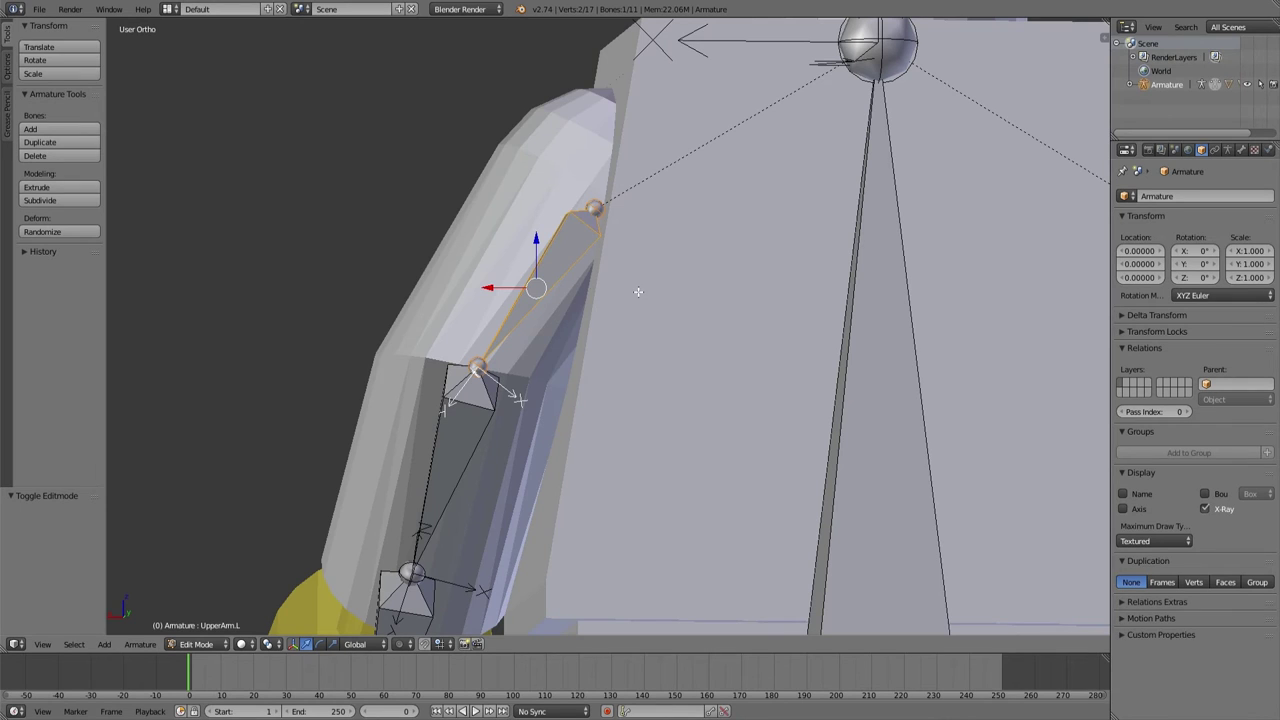
key("ctrl+KP_1")
key("z")
scroll(638, 291, "up", 4)
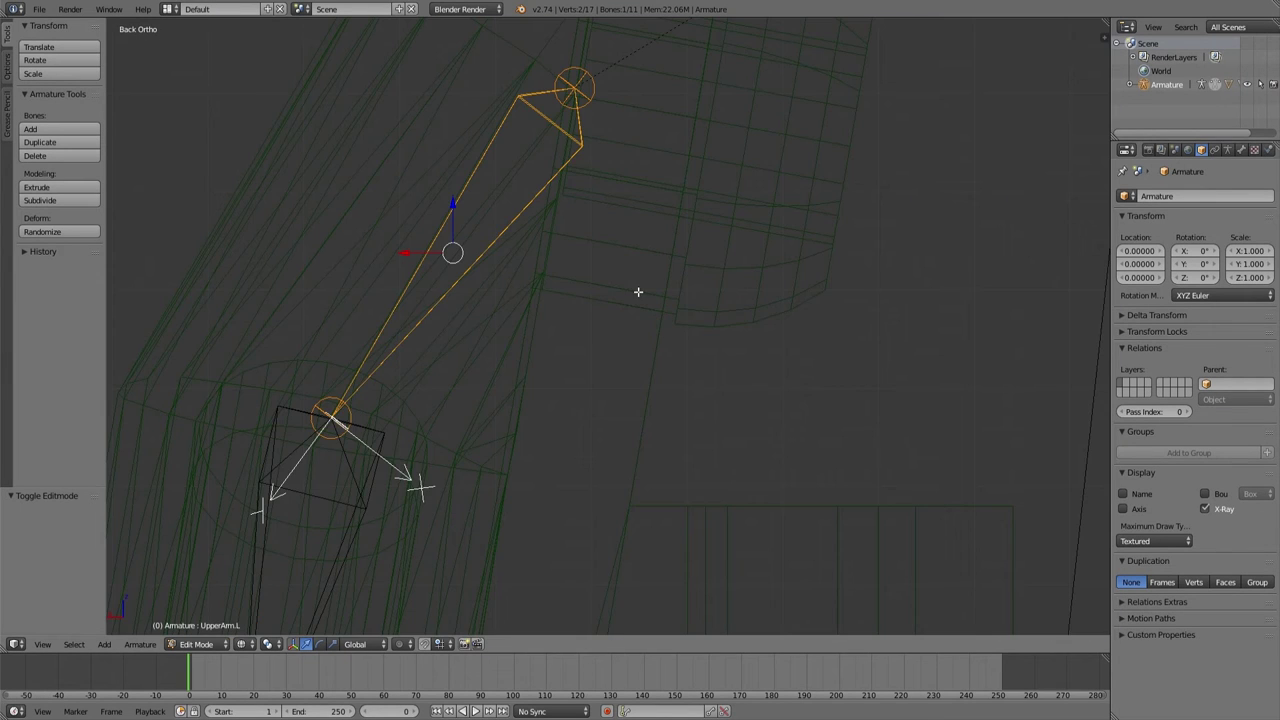
scroll(677, 267, "down", 2)
middle_click_drag(691, 369, 695, 387, "shift")
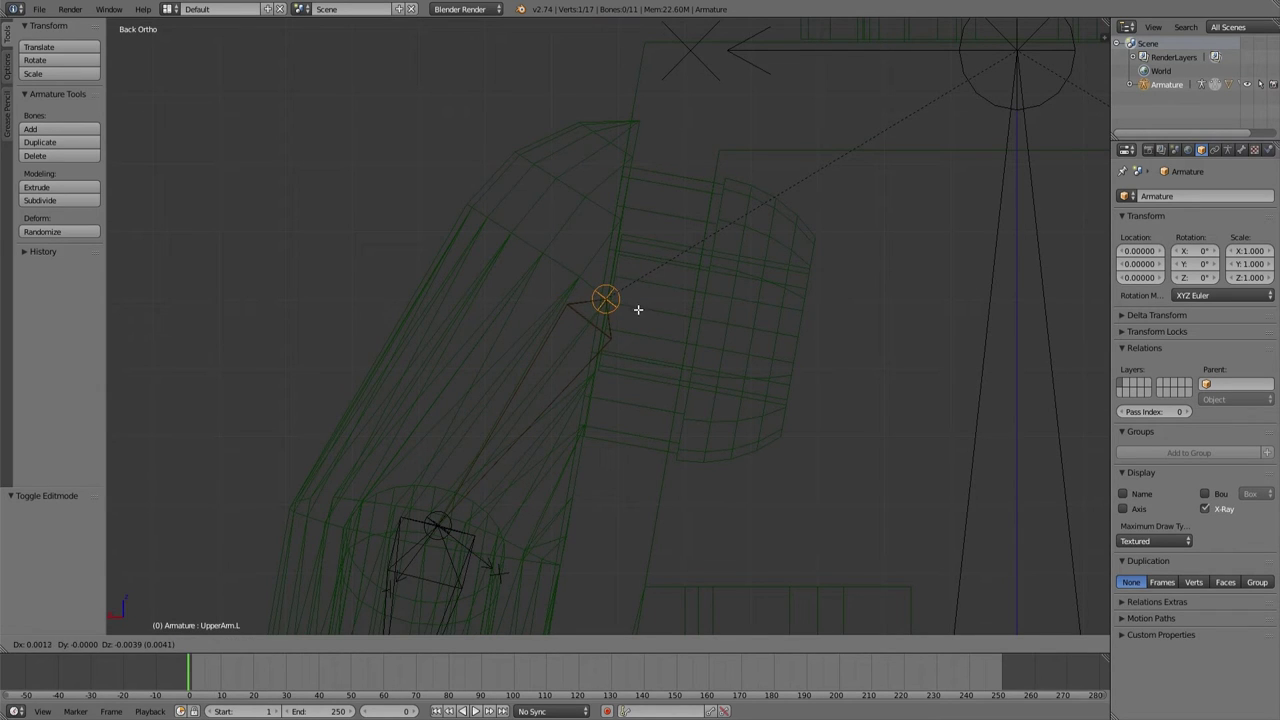
right_click(554, 352)
scroll(571, 363, "down", 1)
key("z")
mouse_move(573, 364)
middle_mouse_down()
mouse_move(804, 396)
mouse_move(907, 394)
middle_mouse_up()
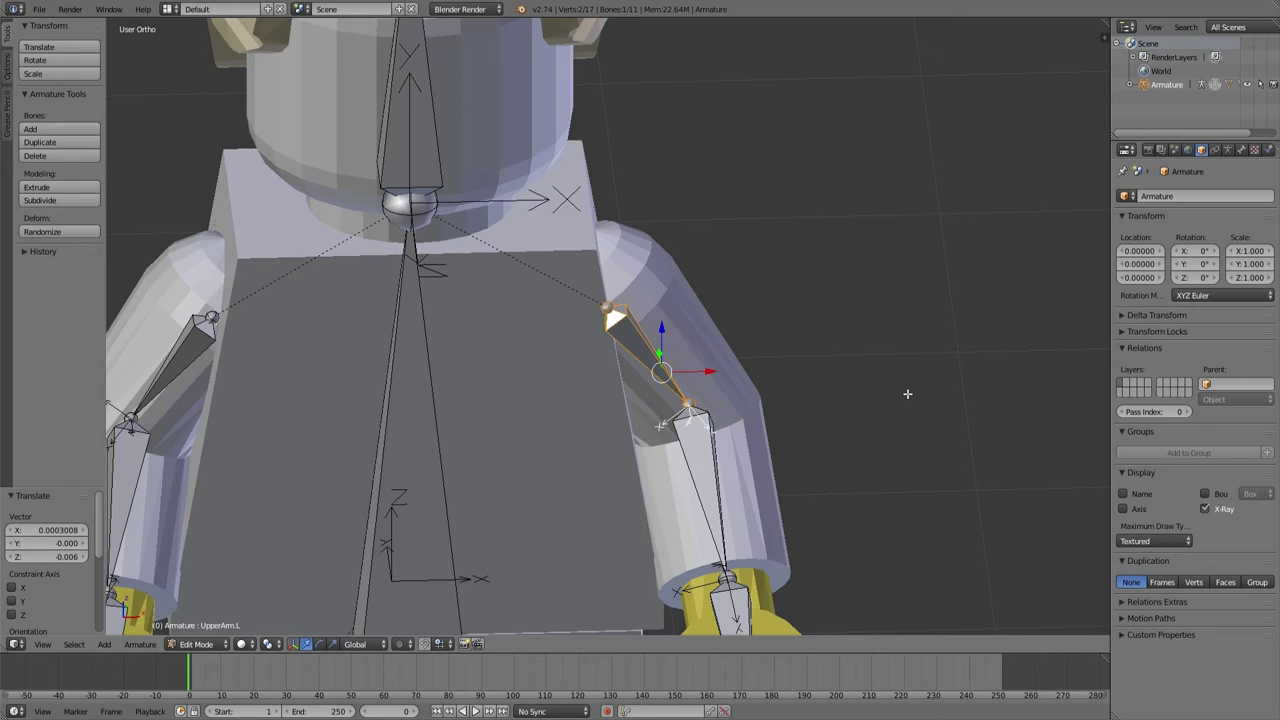
middle_click_drag(907, 394, 751, 399)
key("ctrl+r")
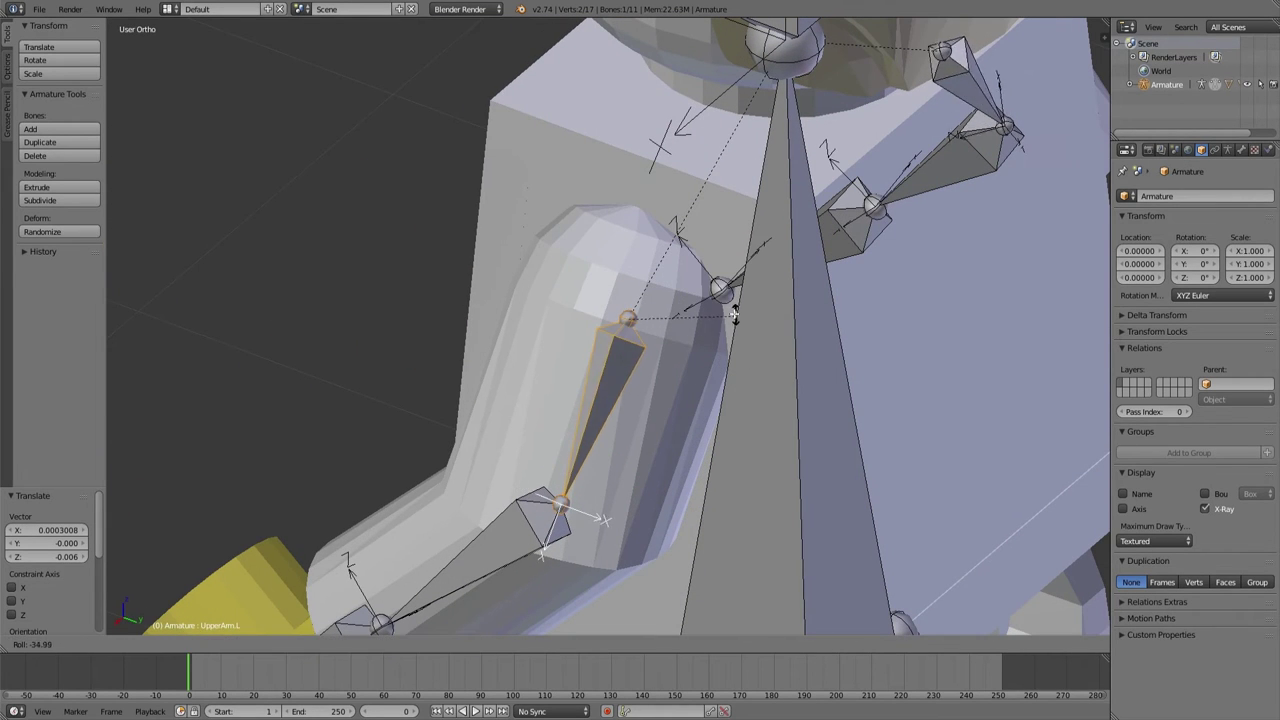
right_click(644, 569)
Adjust the roll of the UpperArm.L bone by about 0.22° in the wireframe front view.
middle_click_drag(644, 569, 900, 441)
key("z")
scroll(869, 437, "down", 3)
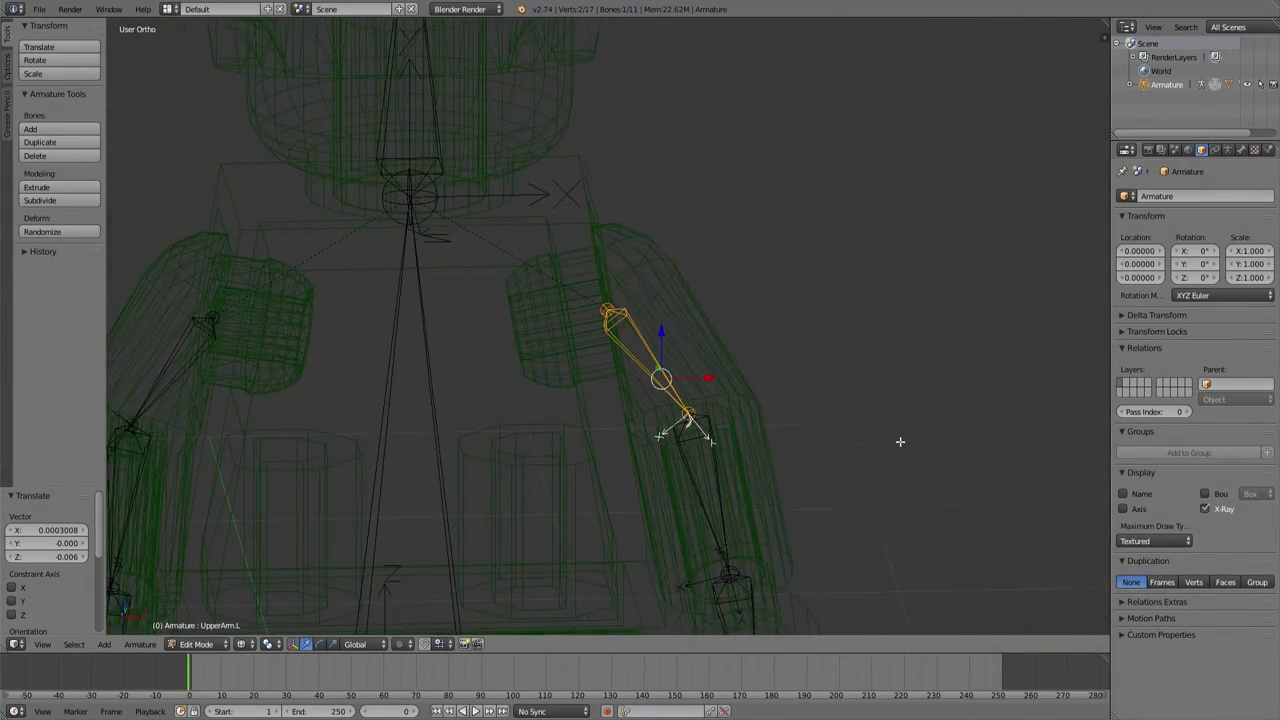
key("KP_1")
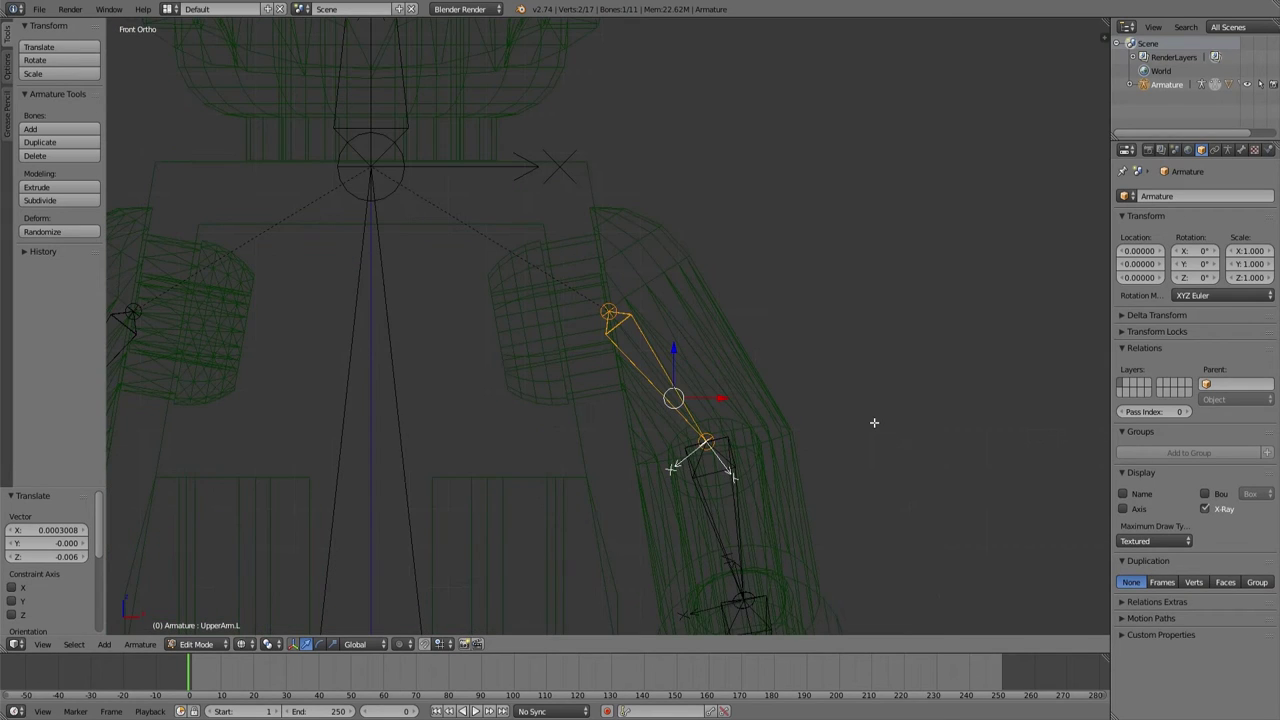
middle_click_drag(874, 423, 839, 317, "shift")
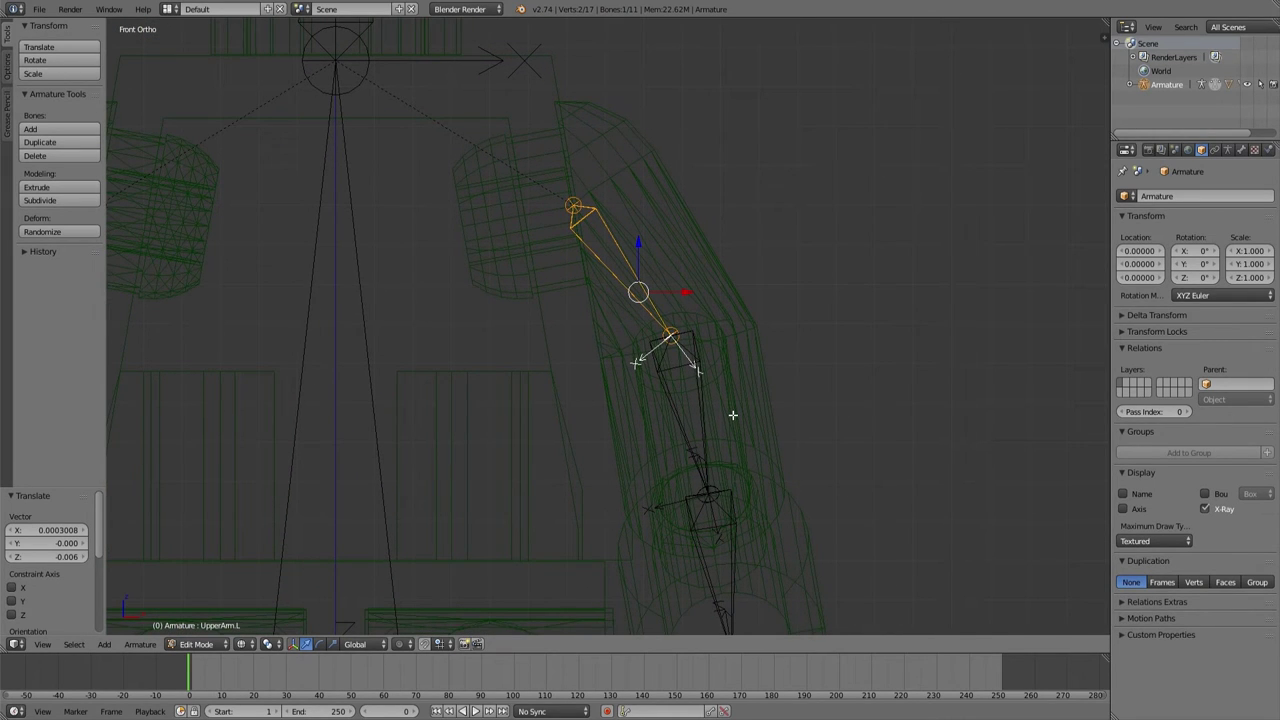
scroll(854, 437, "up", 3)
key("ctrl+r")
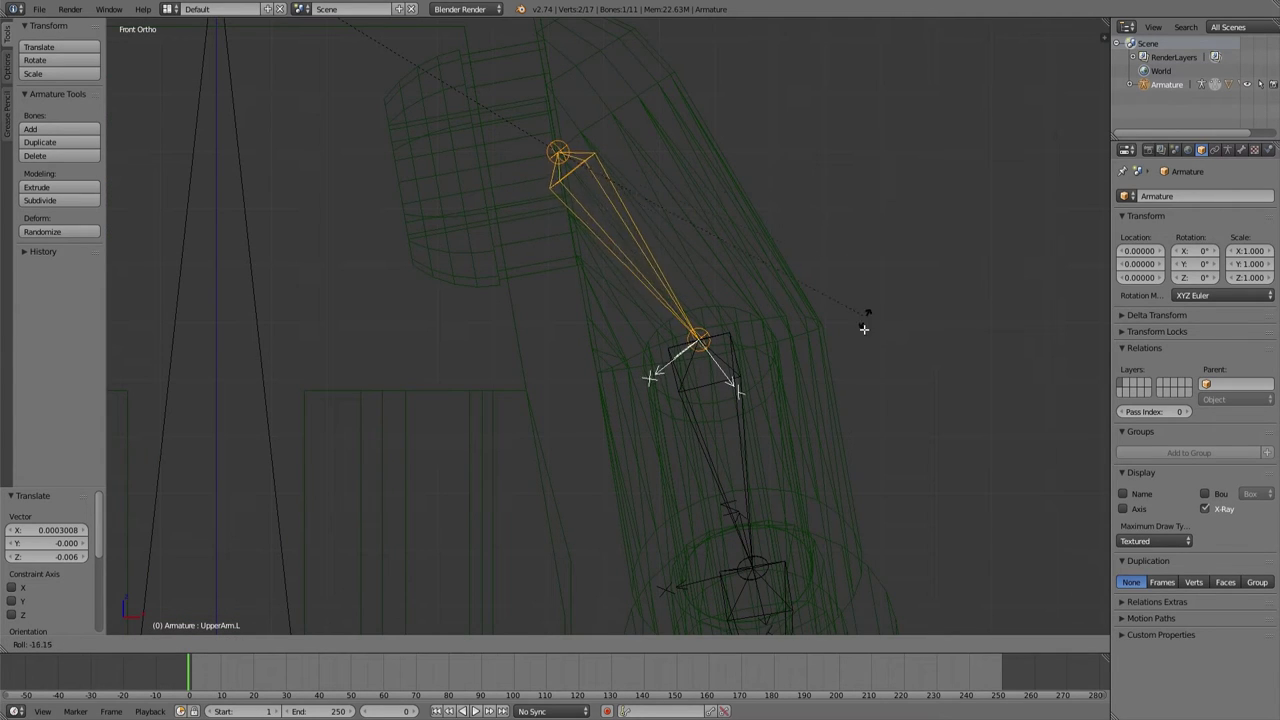
mouse_move(812, 447)
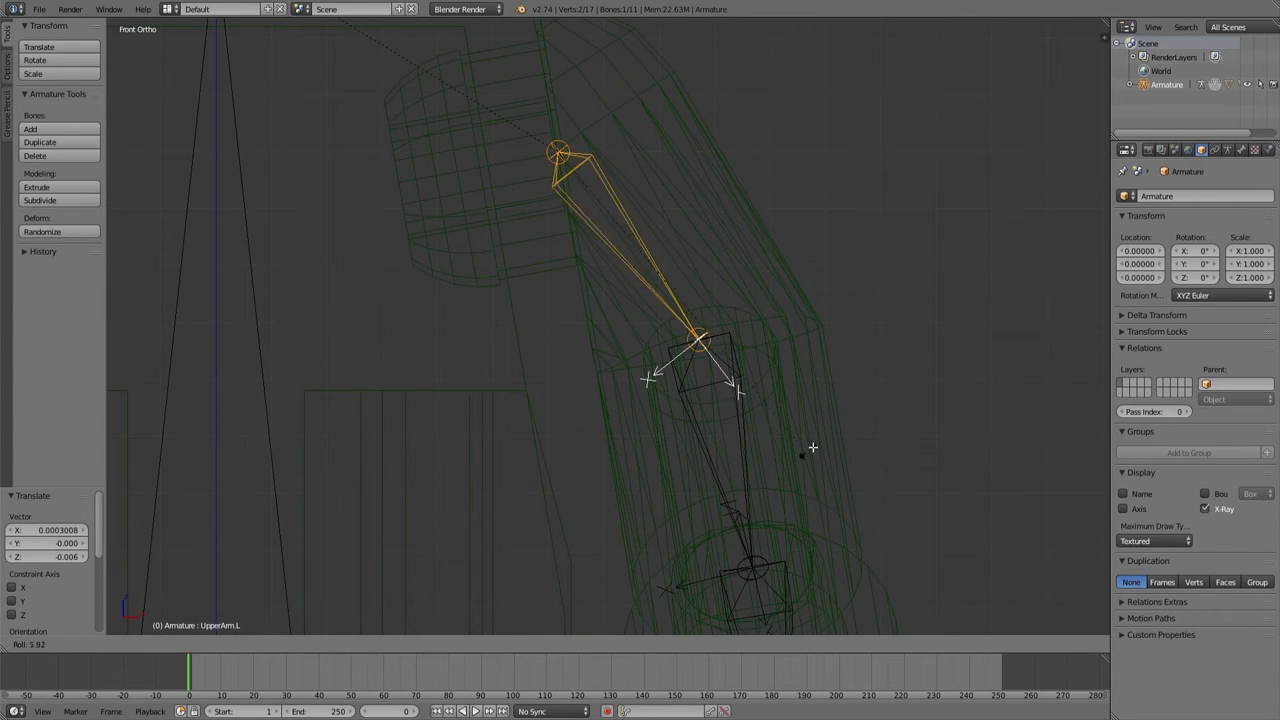
mouse_move(835, 427)
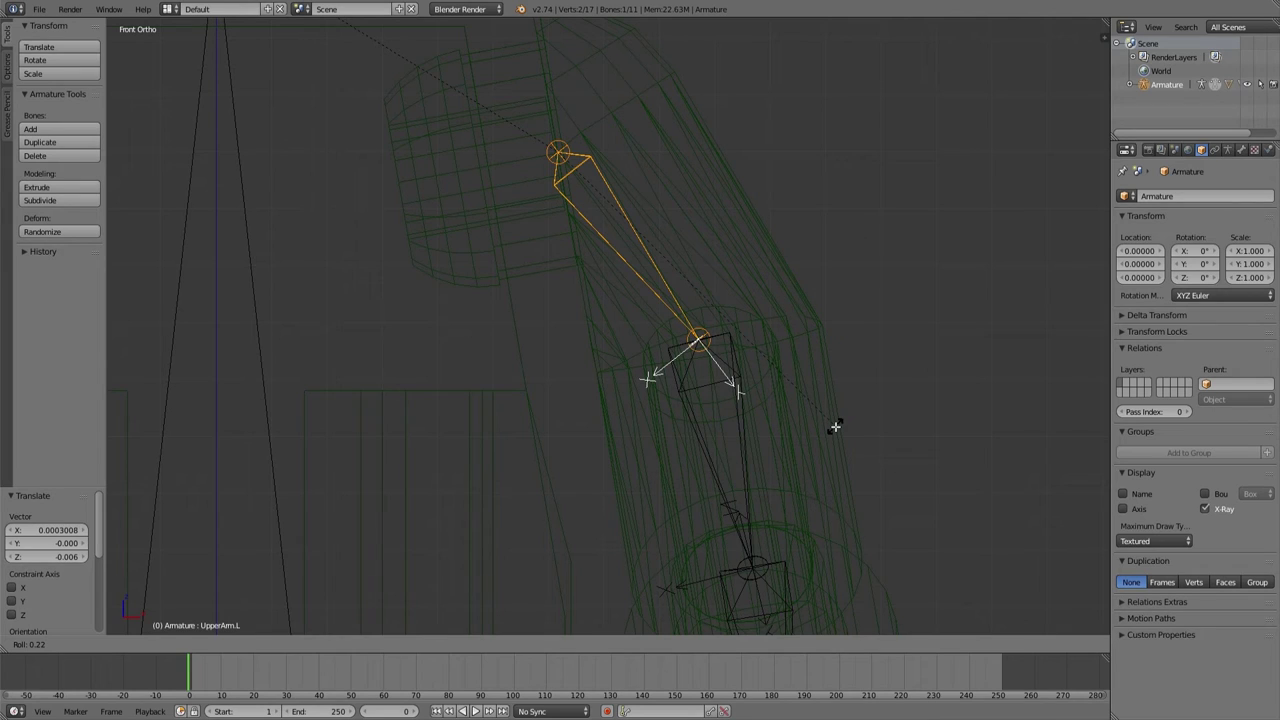
left_click(835, 427)
scroll(837, 337, "down", 5)
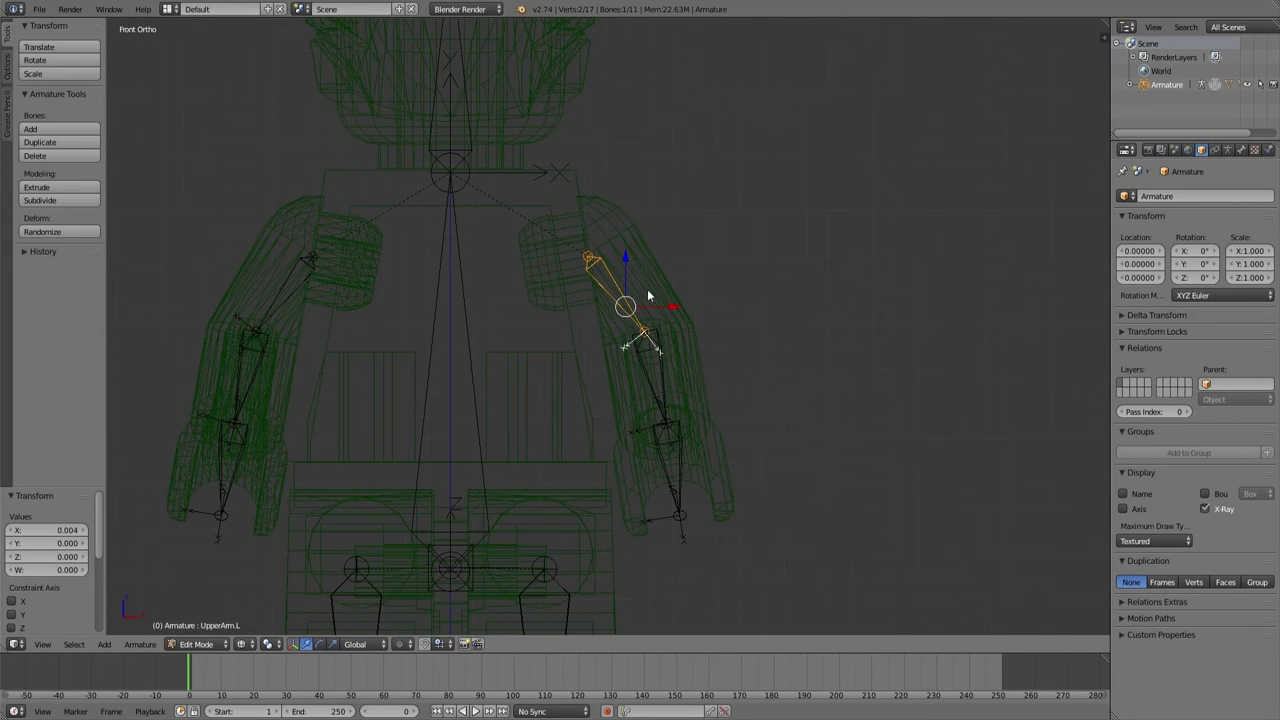
Return to solid shading and try rotating UpperArm.L about its local X axis in Pose Mode.
key("z")
key("ctrl+Tab")
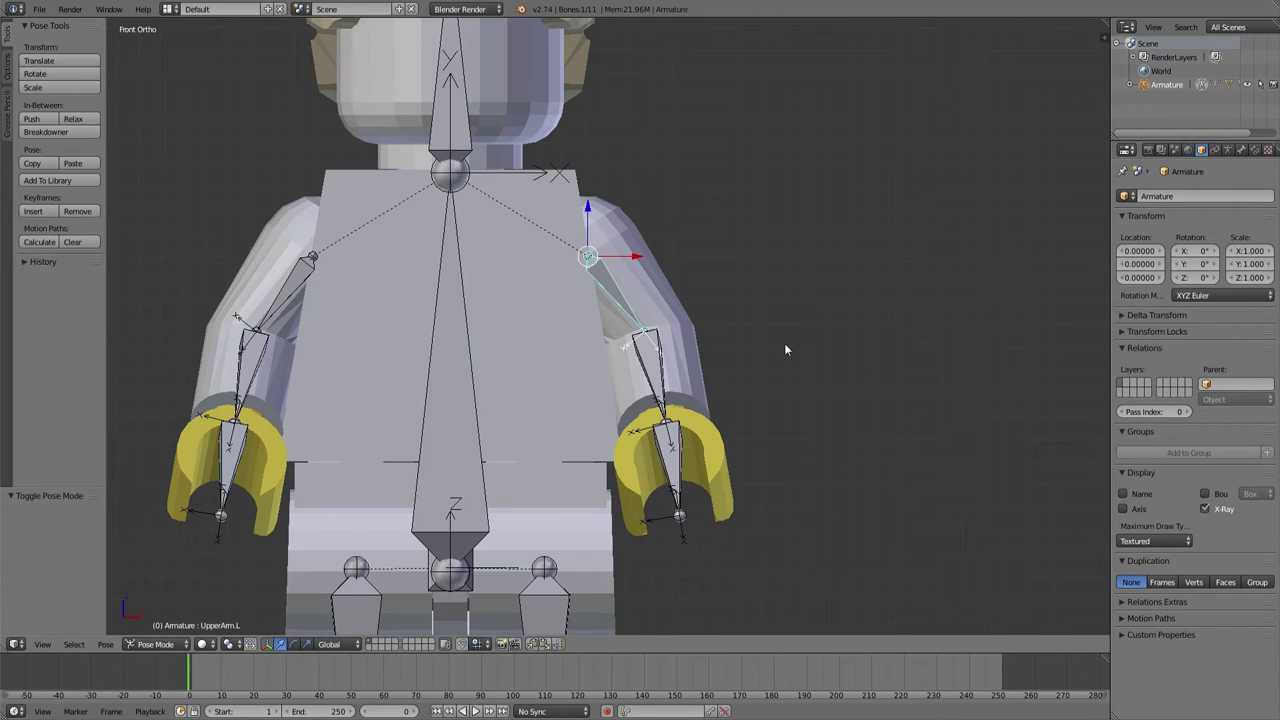
key("r")
key("x")
key("x")
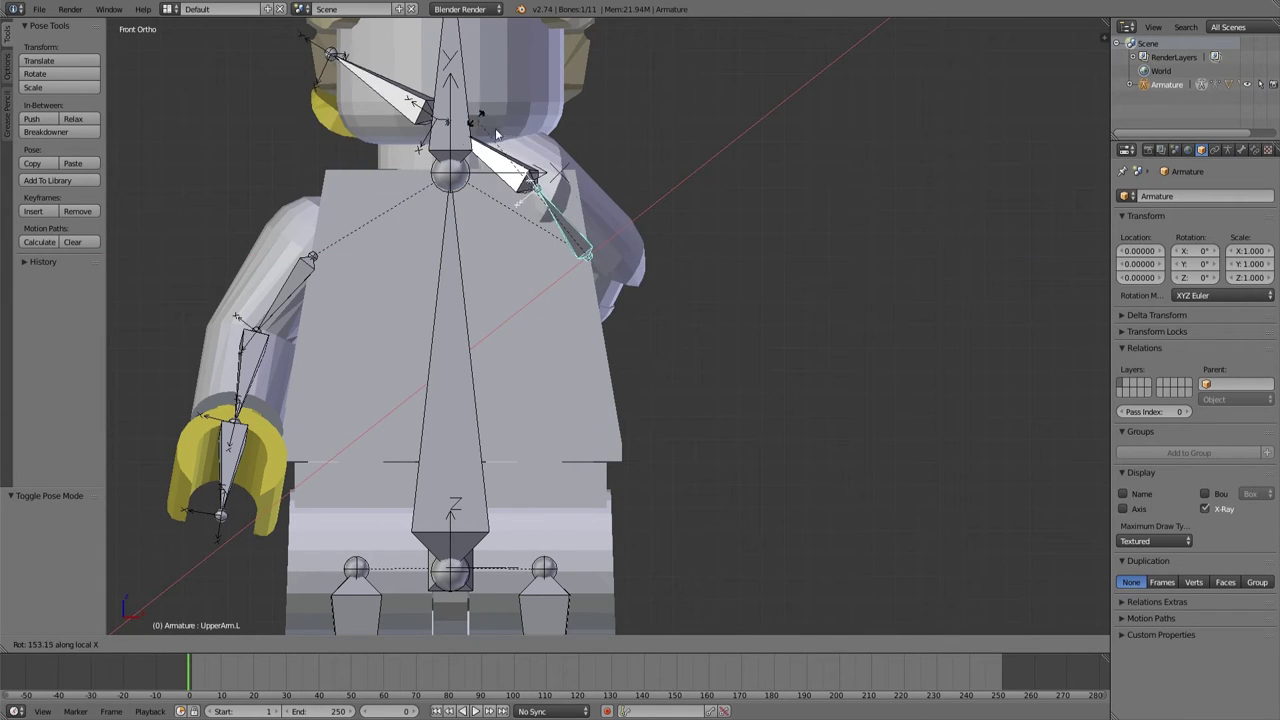
key("Escape")
Roll the UpperArm.L bone by about 24.8° in Edit Mode and test its local X rotation in Pose Mode.
key("Tab")
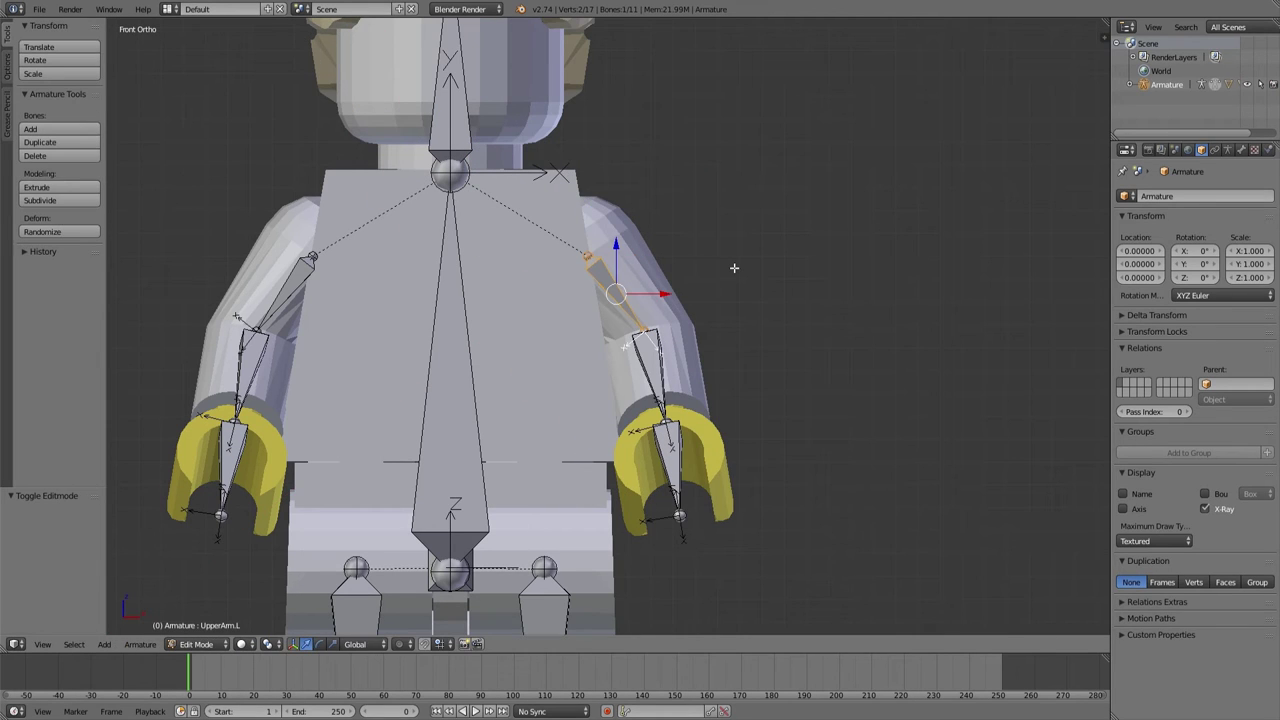
key("ctrl+r")
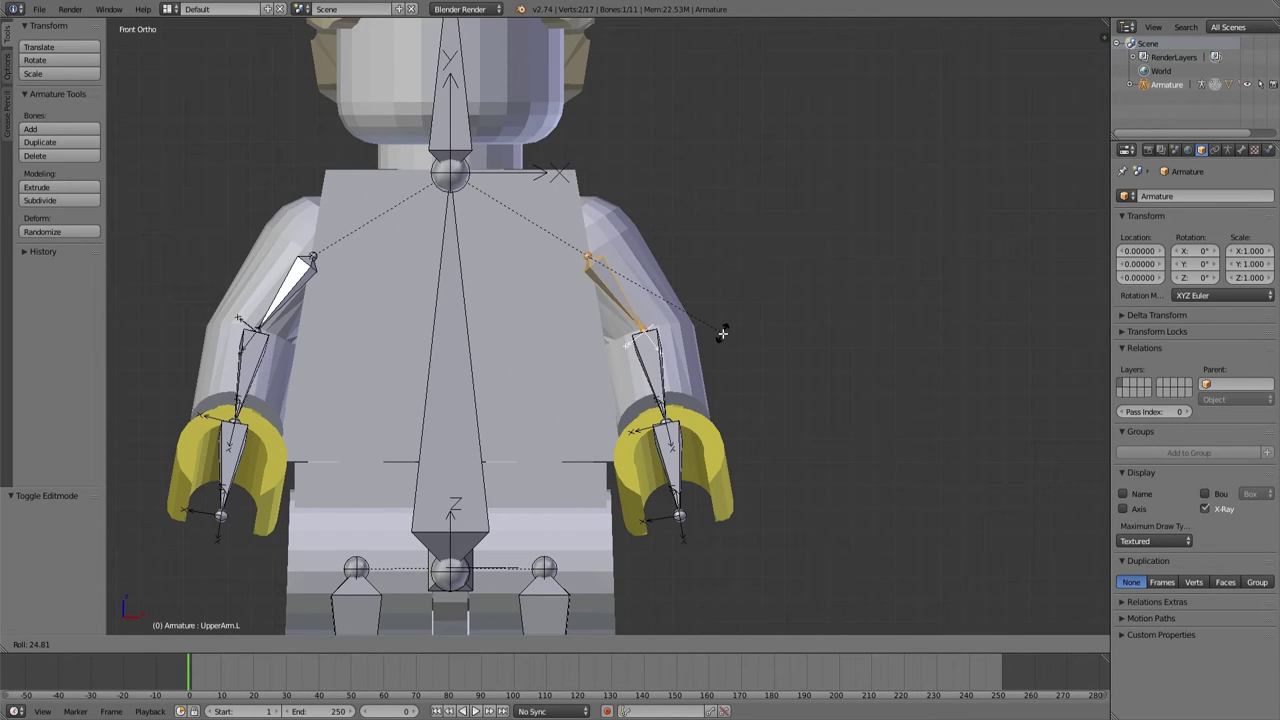
left_click(722, 334)
key("r")
key("x")
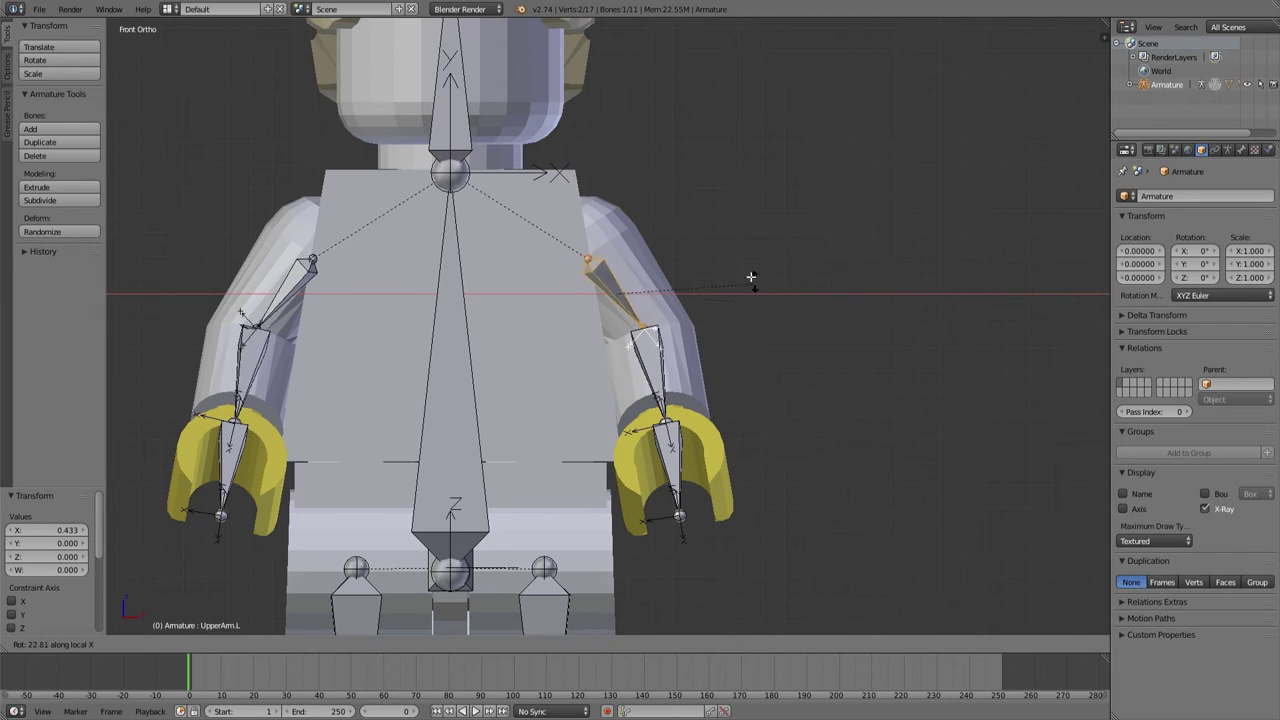
key("Escape")
key("Tab")
key("r")
key("x")
key("x")
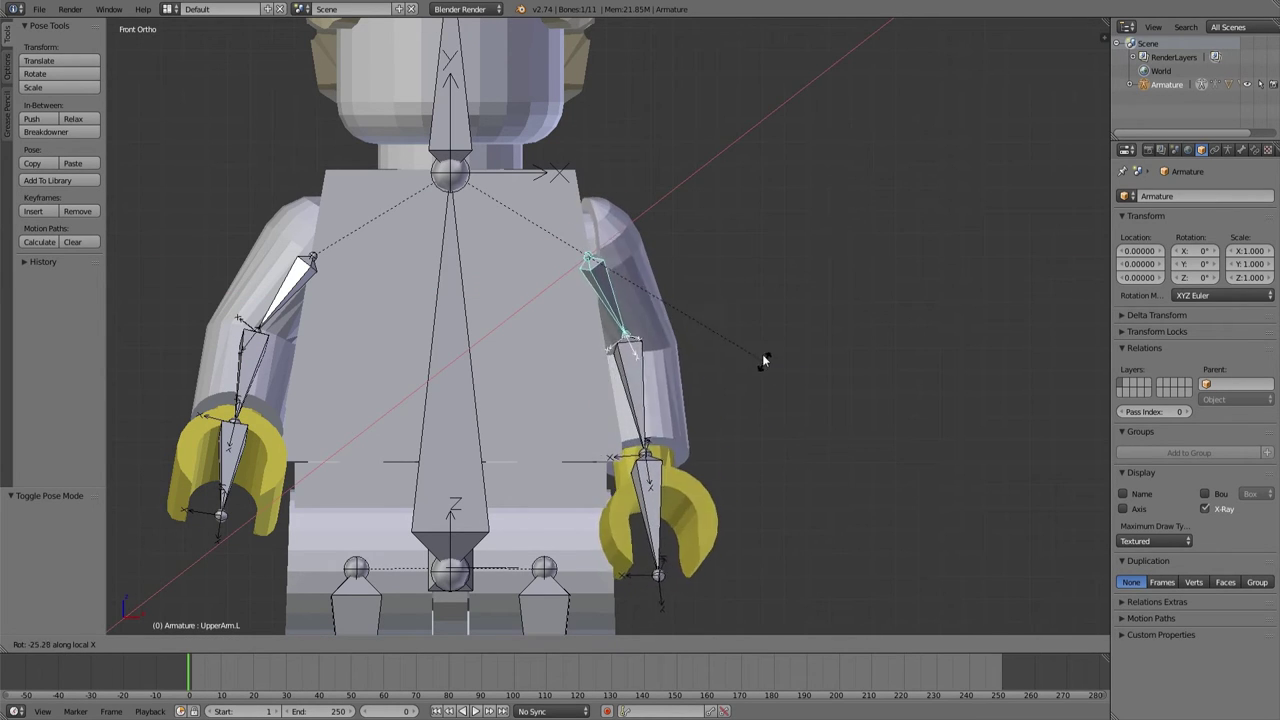
key("Escape")
Readjust the roll of UpperArm.L in the opposite direction and test the arm's swing about local X again.
key("ctrl+Tab")
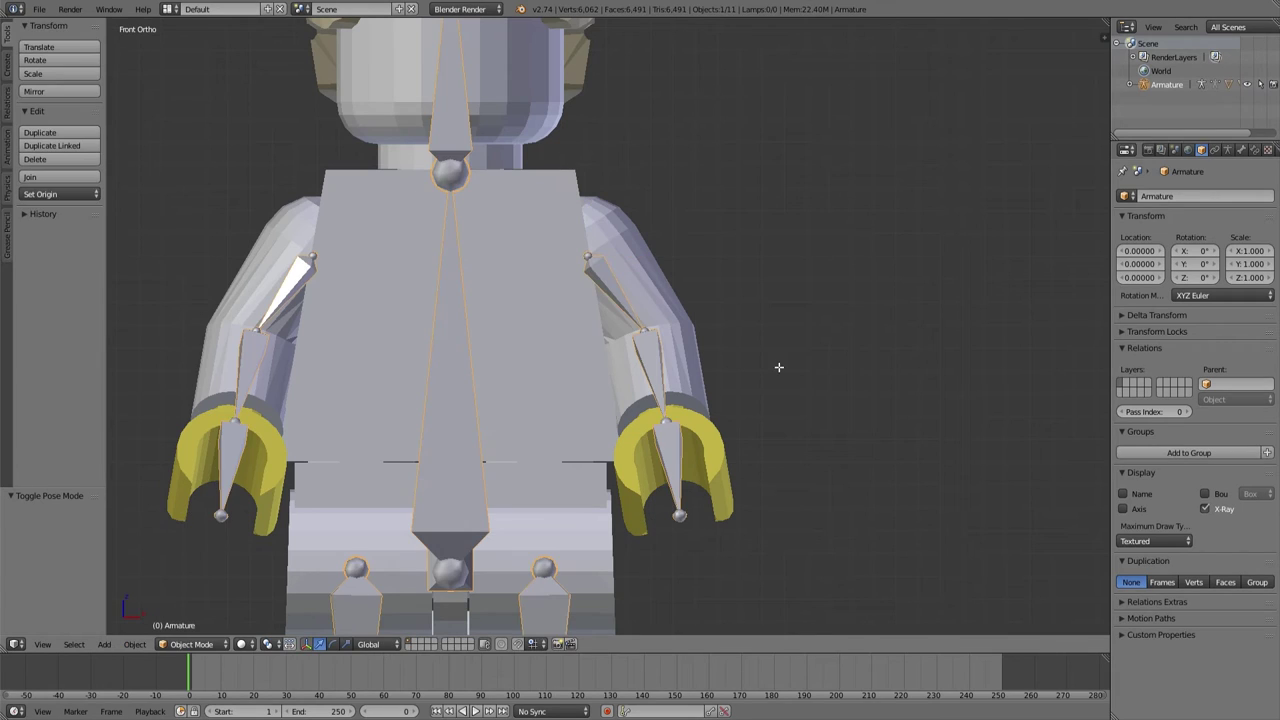
key("Tab")
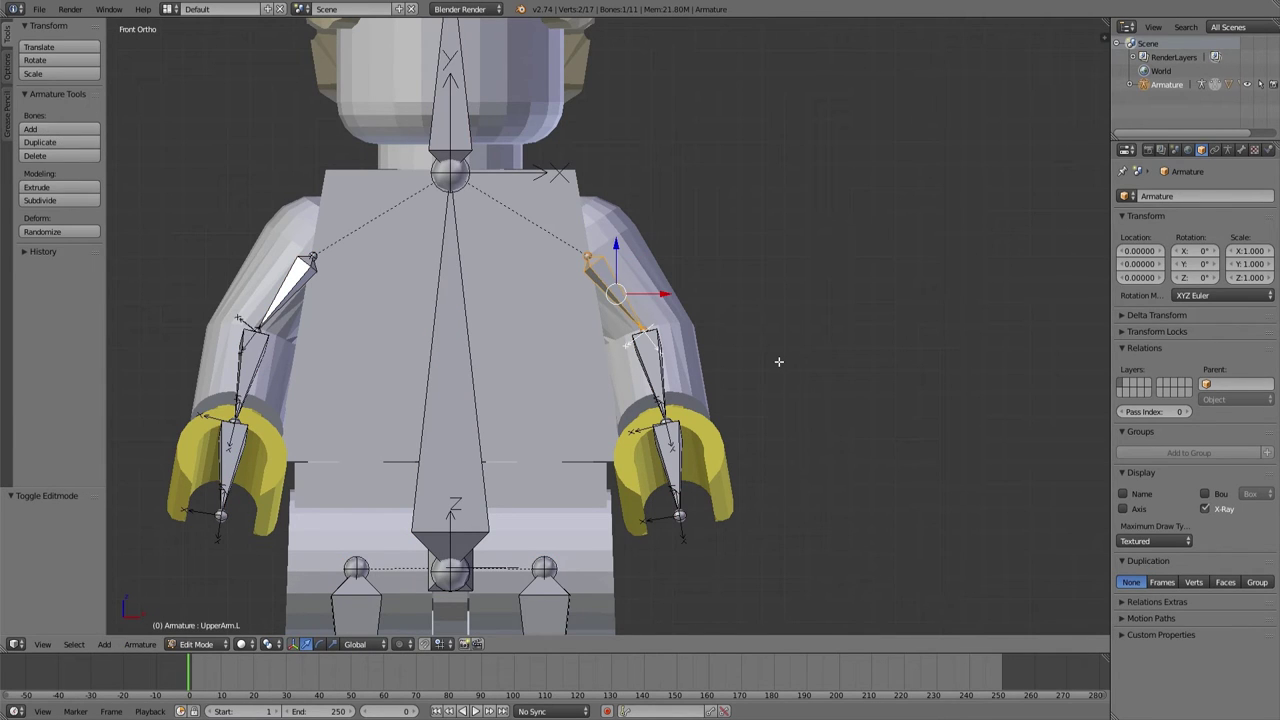
key("ctrl+r")
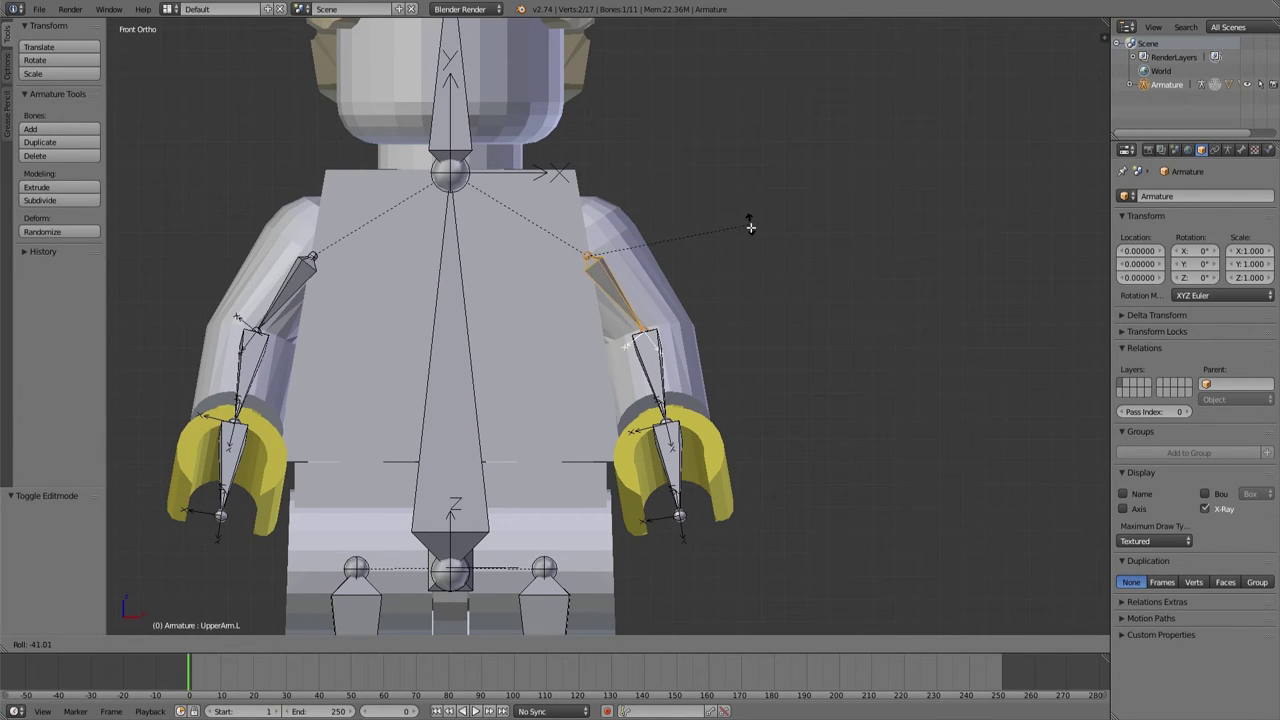
left_click(769, 291)
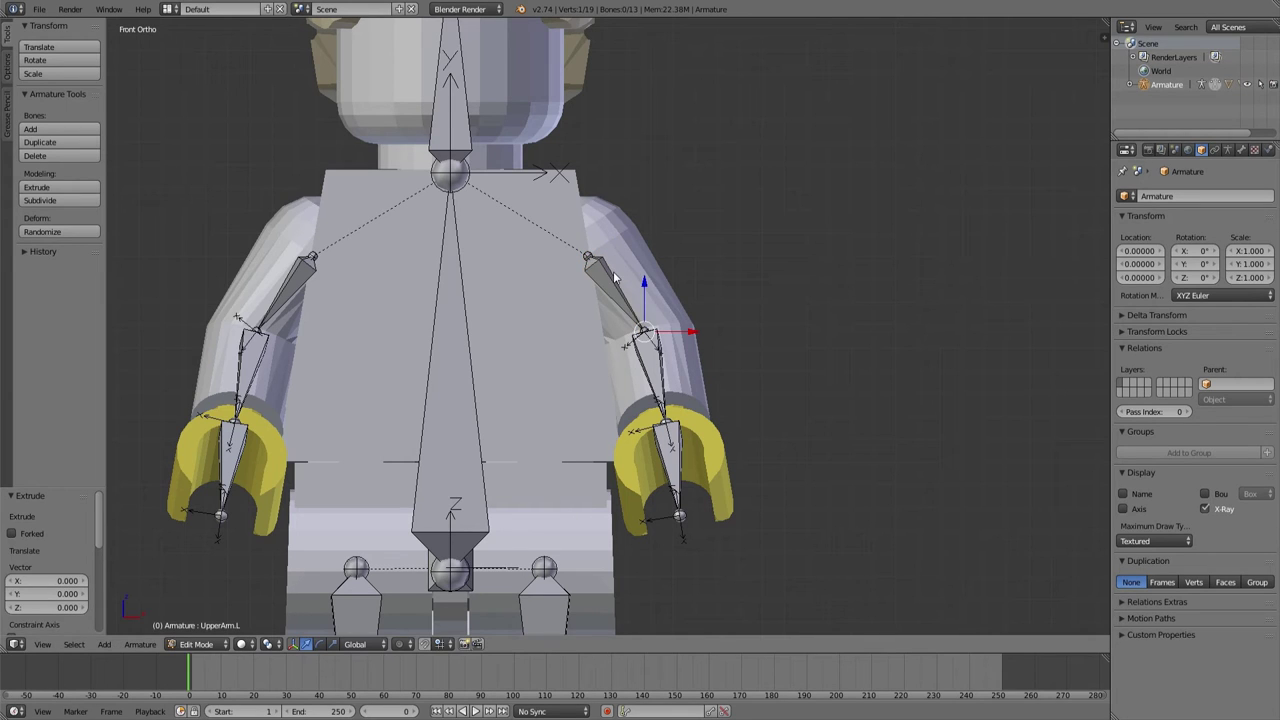
key("Tab")
key("ctrl+Tab")
key("r")
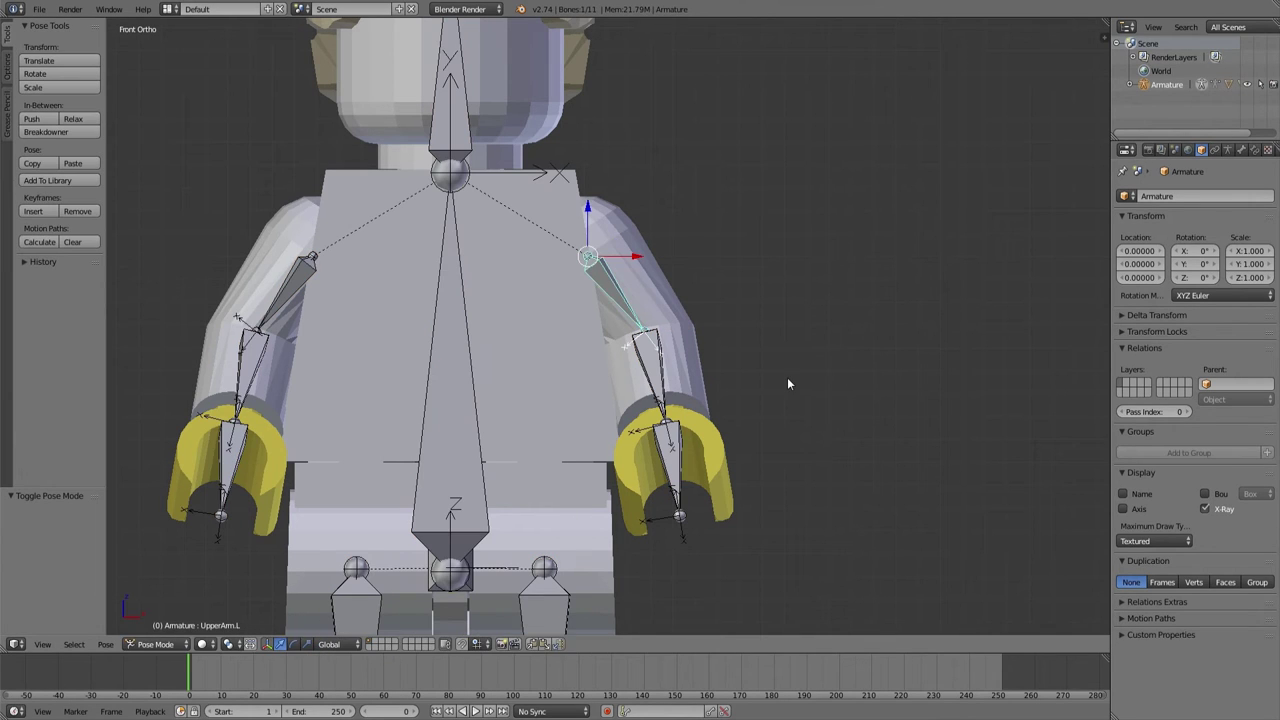
key("x")
key("x")
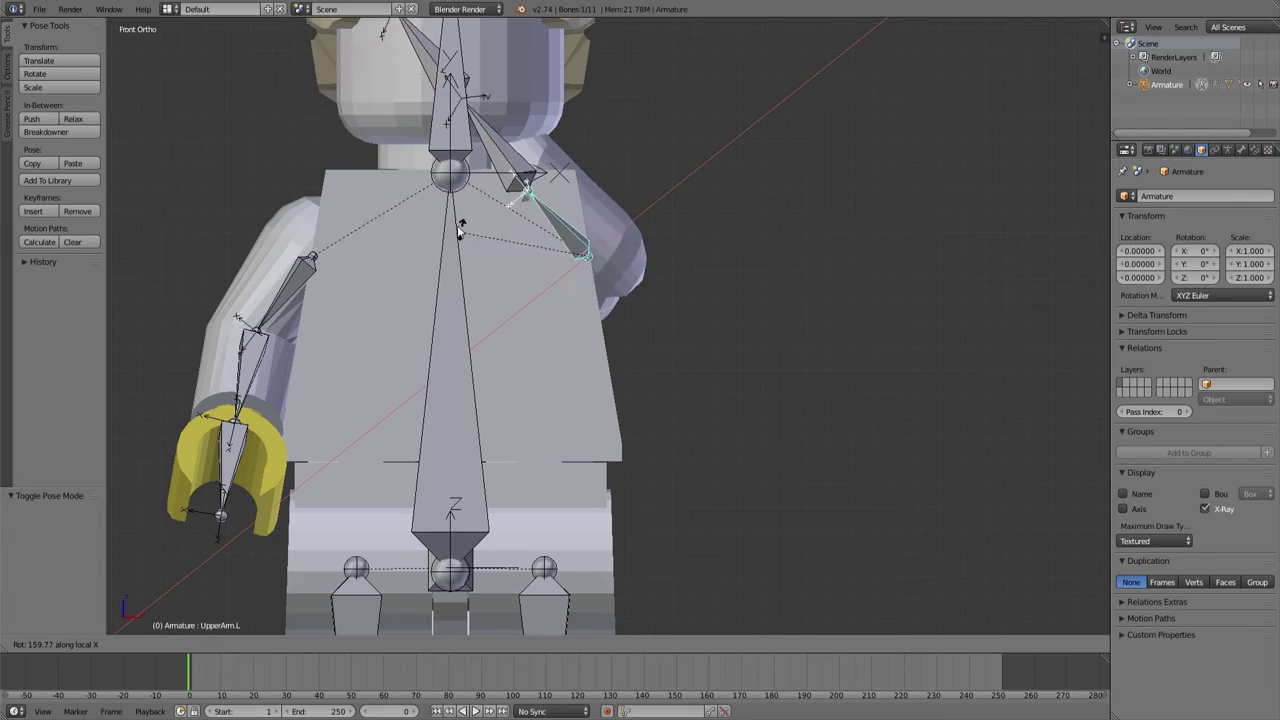
left_click(766, 328)
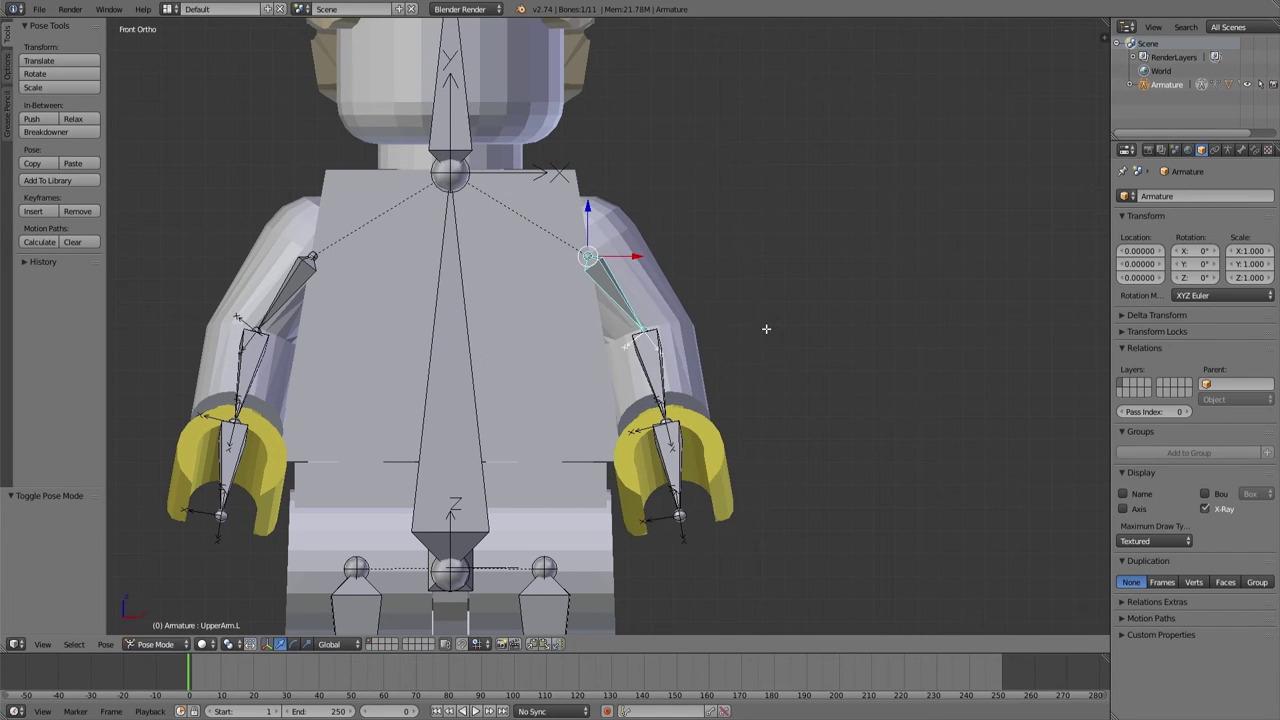
Fine-tune the roll of UpperArm.L in Edit Mode and check how the arm swings forward in Pose Mode.
key("Tab")
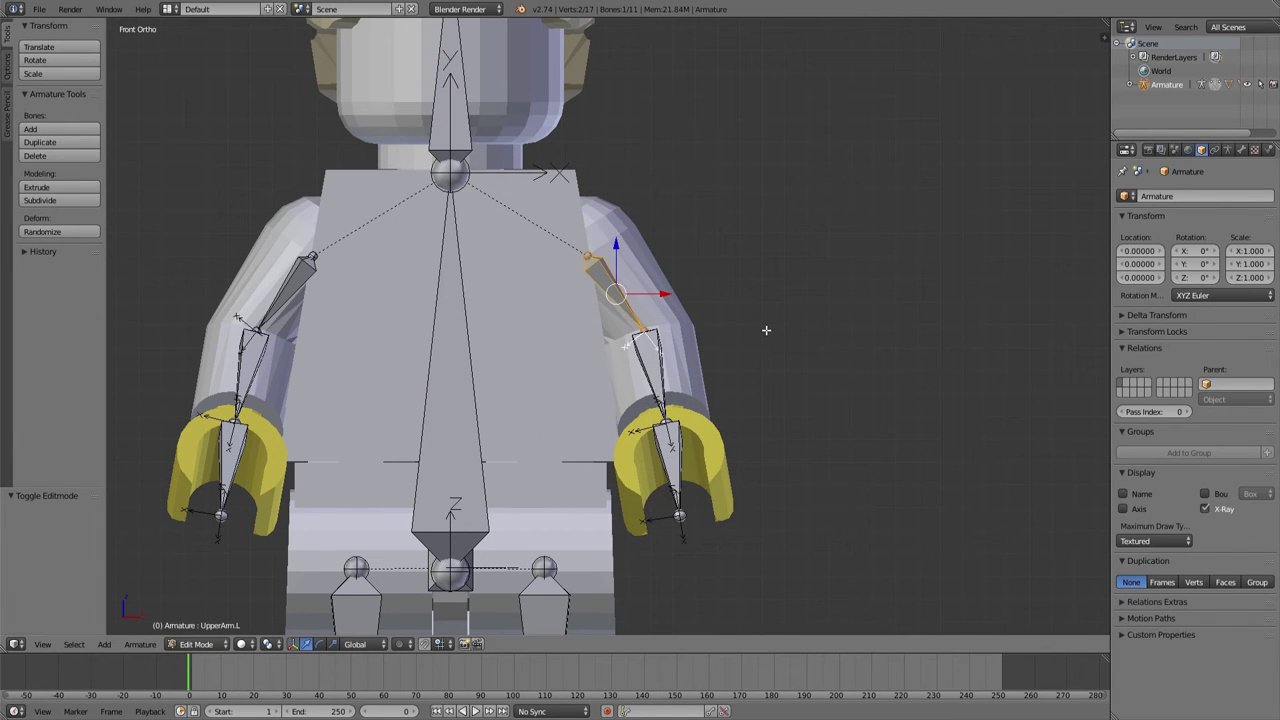
key("ctrl+r")
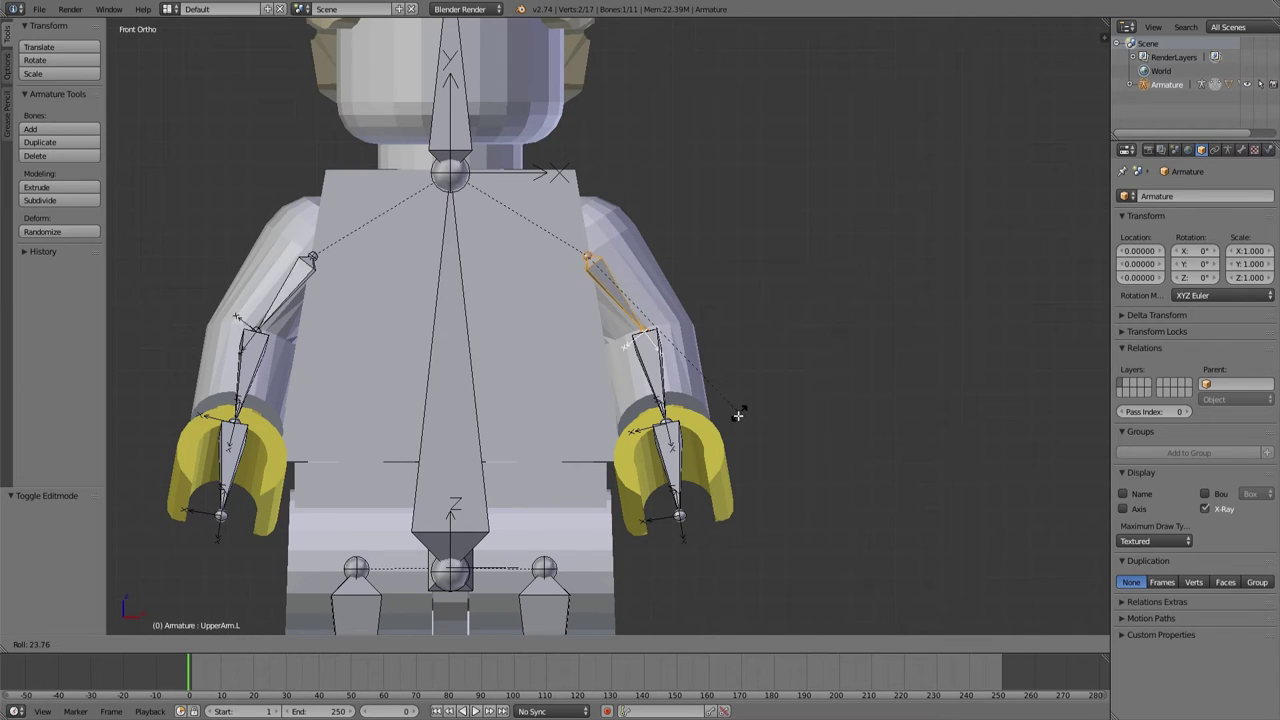
left_click(775, 398)
key("Tab")
key("r")
key("x")
key("x")
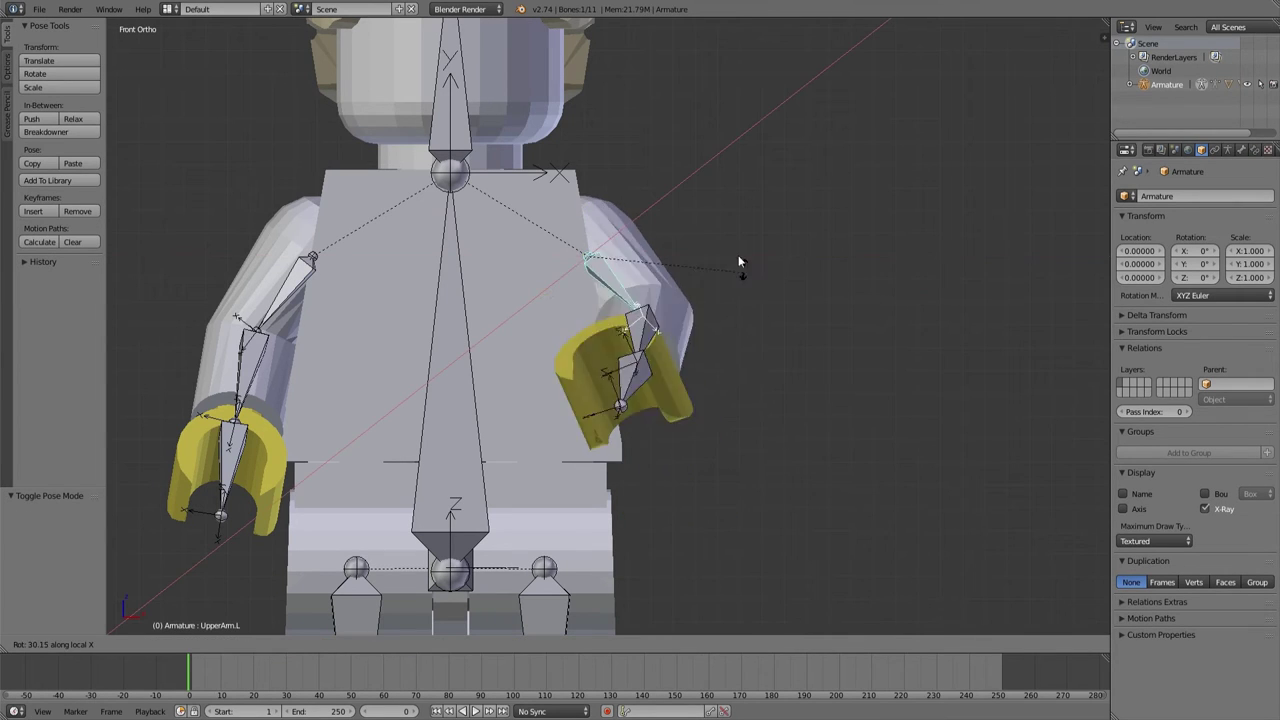
left_click(807, 404)
Roll the UpperArm.L bone by about -12.5° in Edit Mode.
key("Tab")
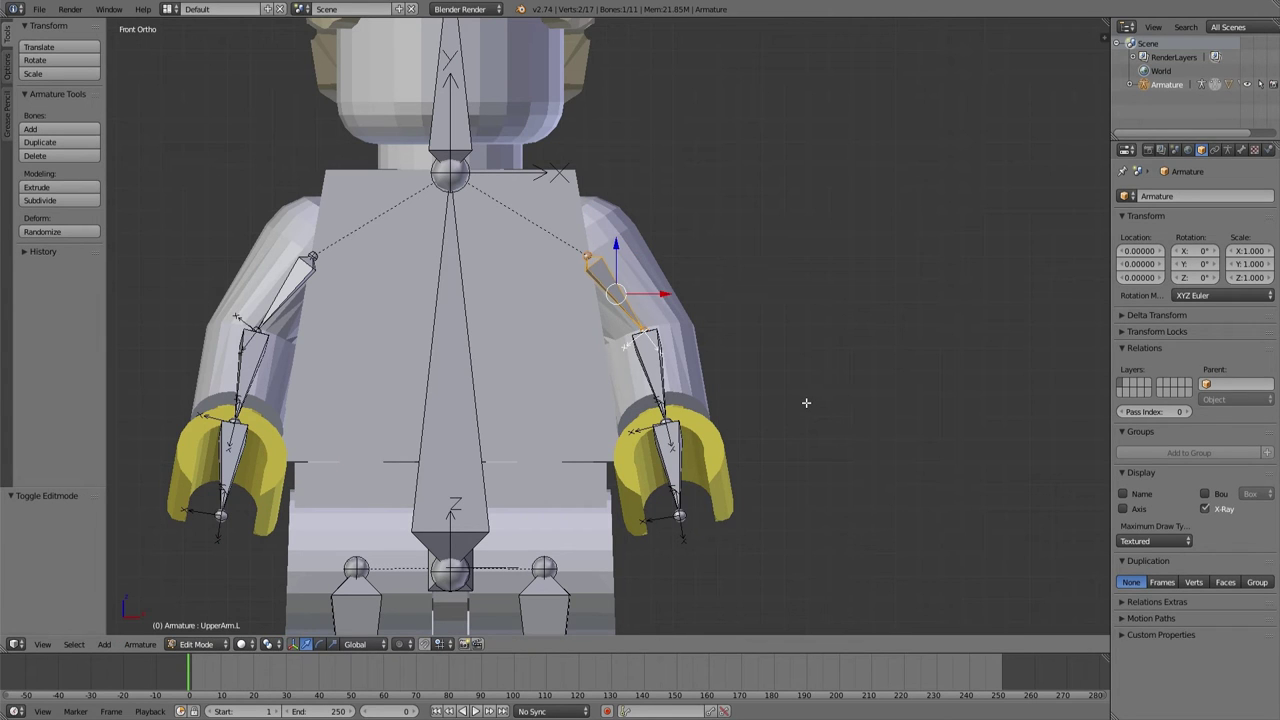
key("ctrl+r")
left_click(814, 330)
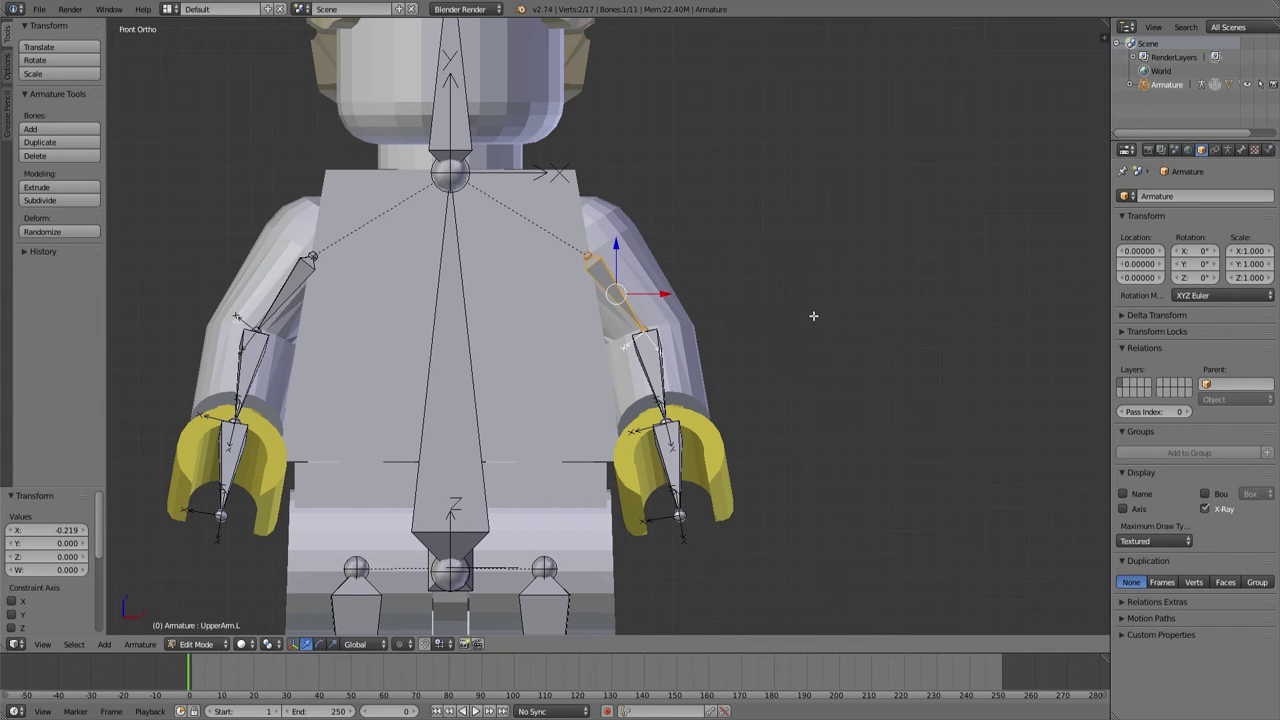
In the wireframe back view, move UpperArm.L's shoulder joint inward into the arm peg, about -0.094 in X and -0.013 in Z.
scroll(805, 318, "up", 2)
middle_click_drag(796, 323, 519, 325)
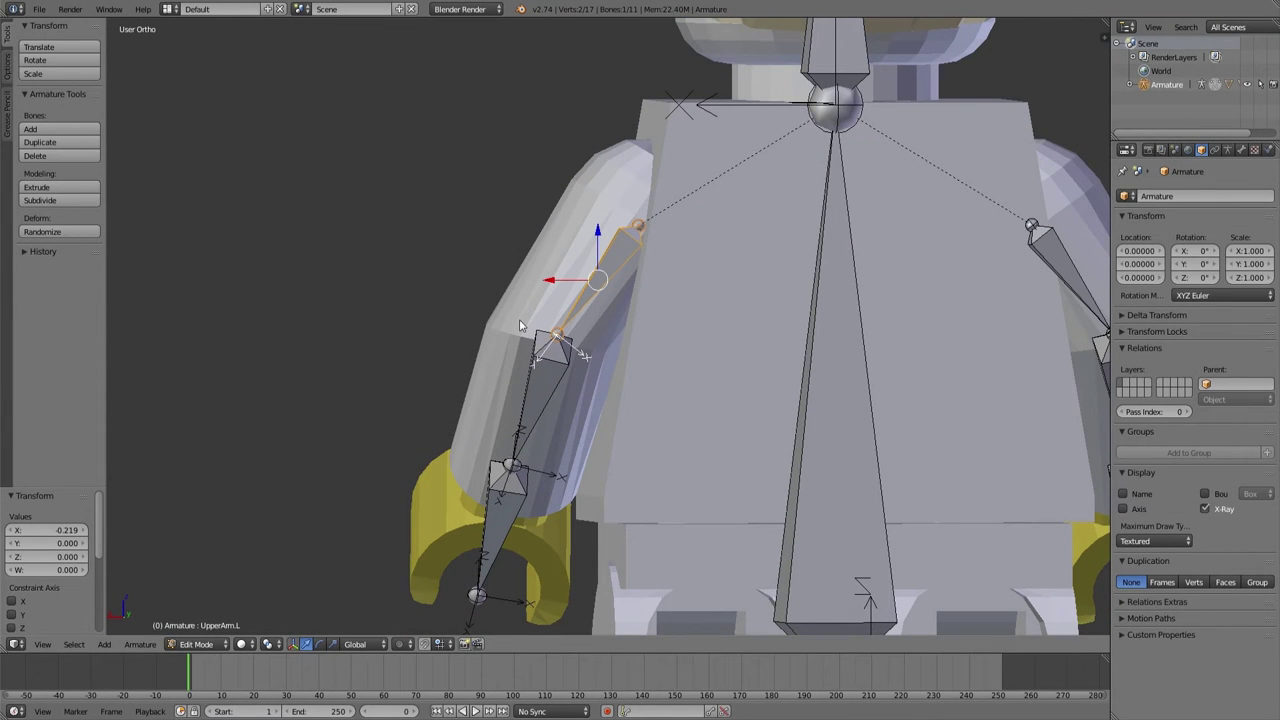
middle_click_drag(519, 319, 535, 308)
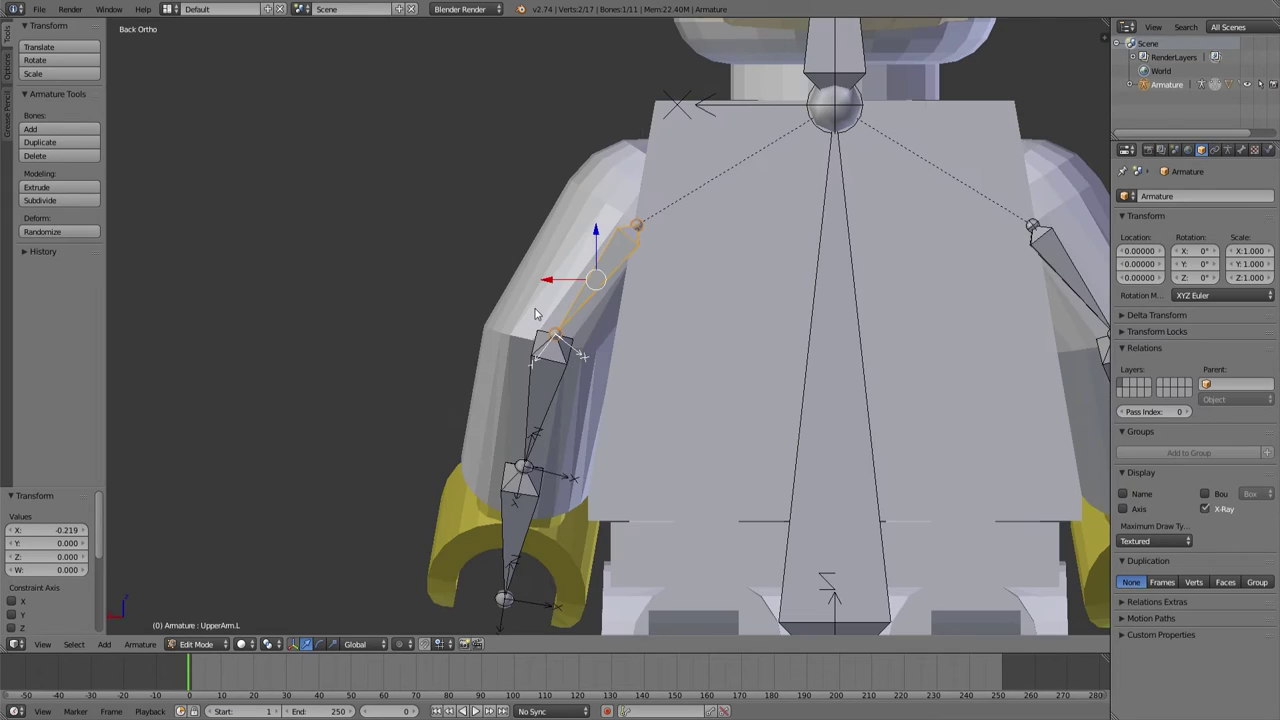
key("ctrl+Tab")
scroll(680, 238, "up", 2)
key("Tab")
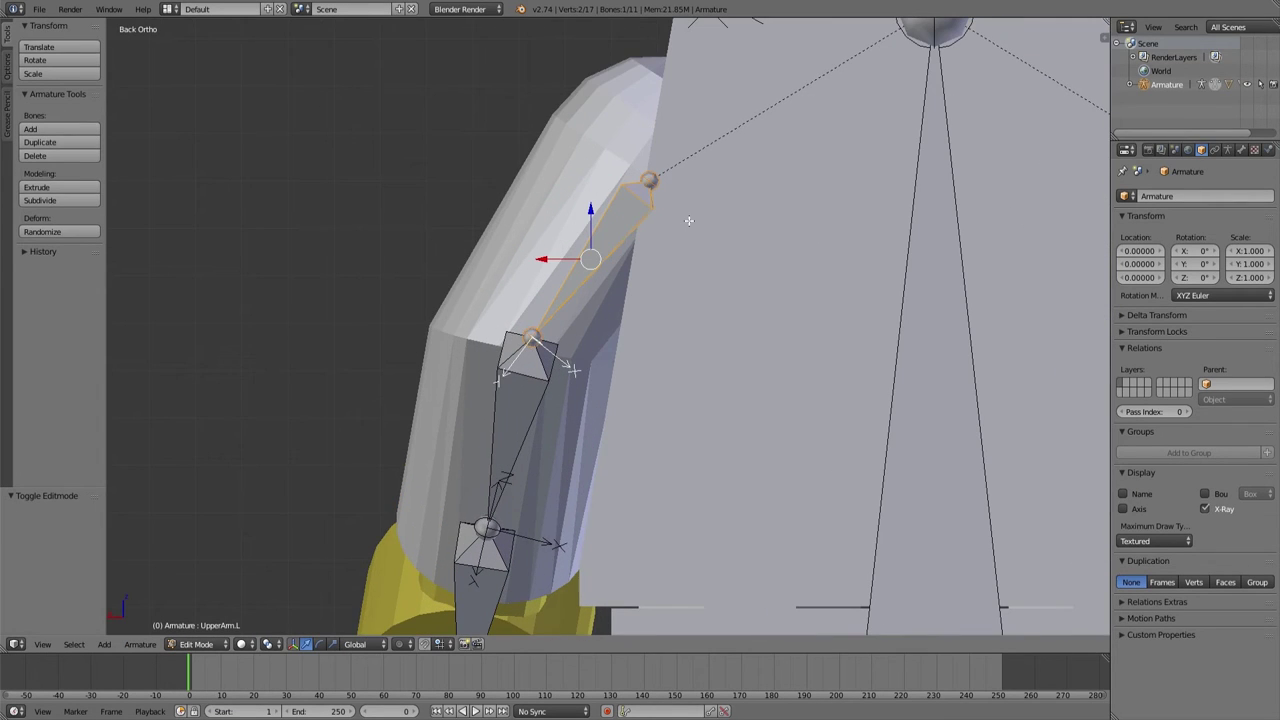
key("z")
middle_click_drag(689, 221, 644, 372, "shift")
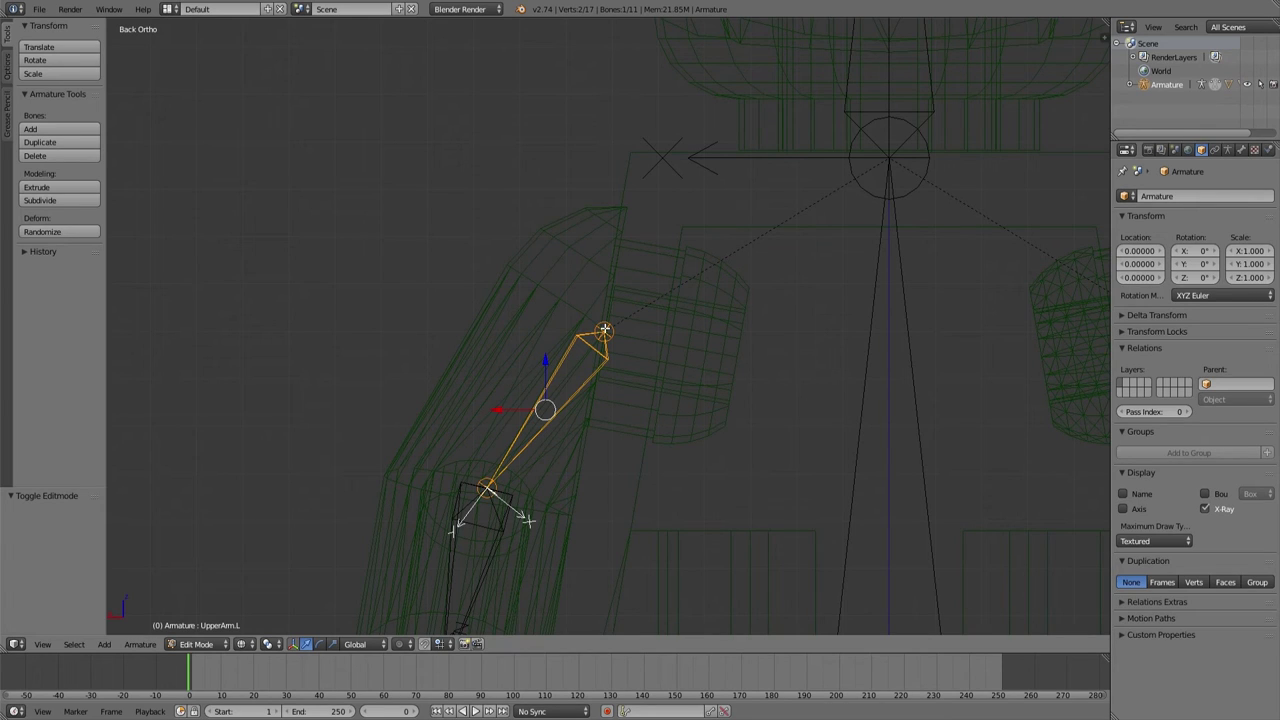
right_click(604, 329)
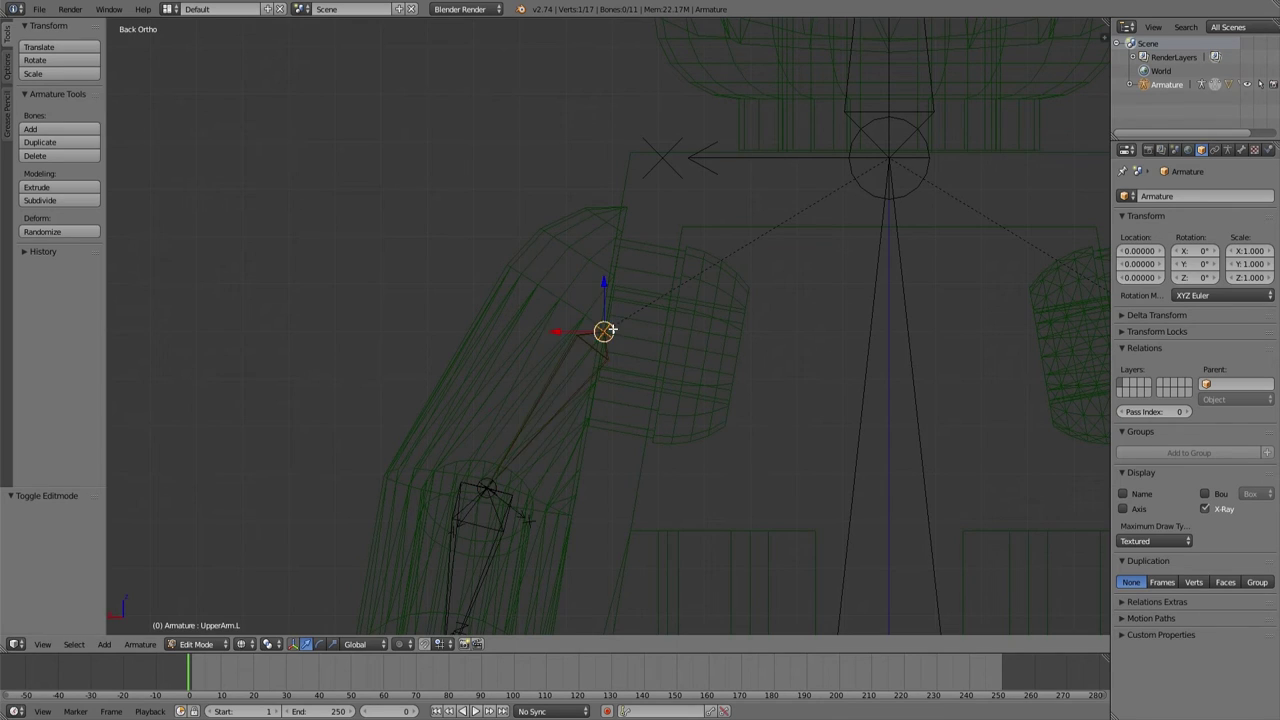
key("g")
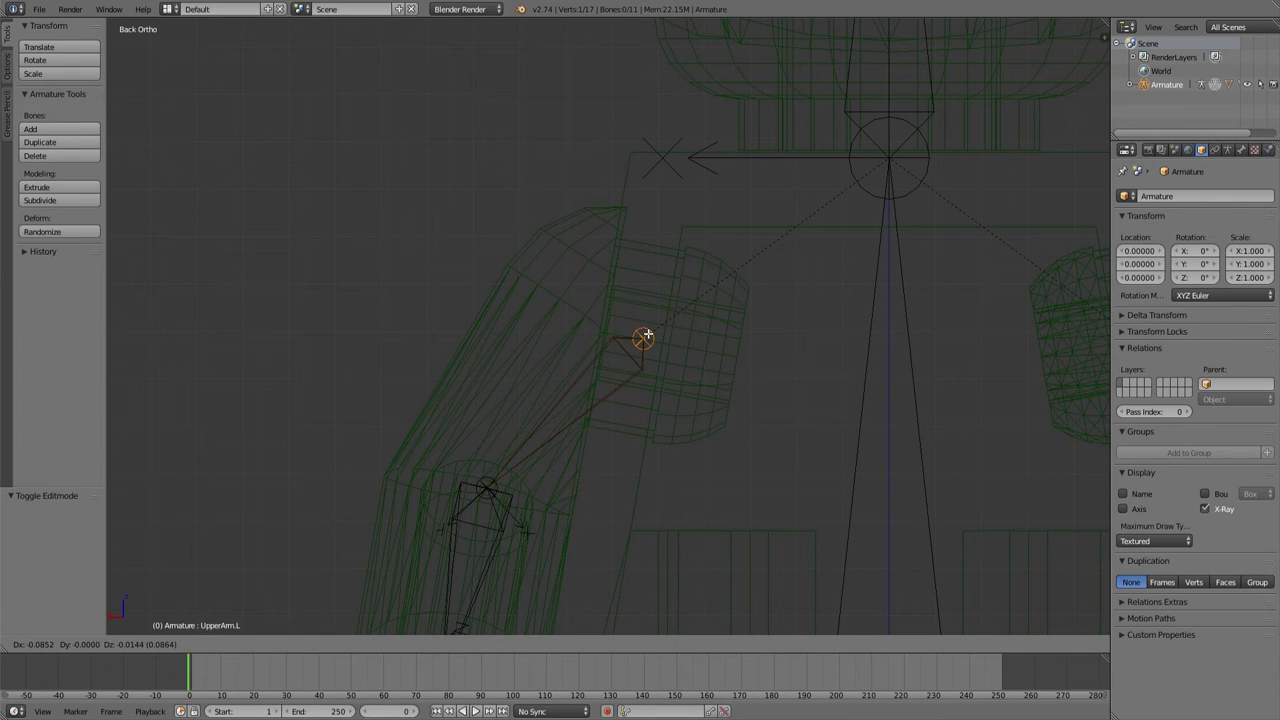
left_click(648, 342)
key("z")
scroll(610, 330, "down", 3)
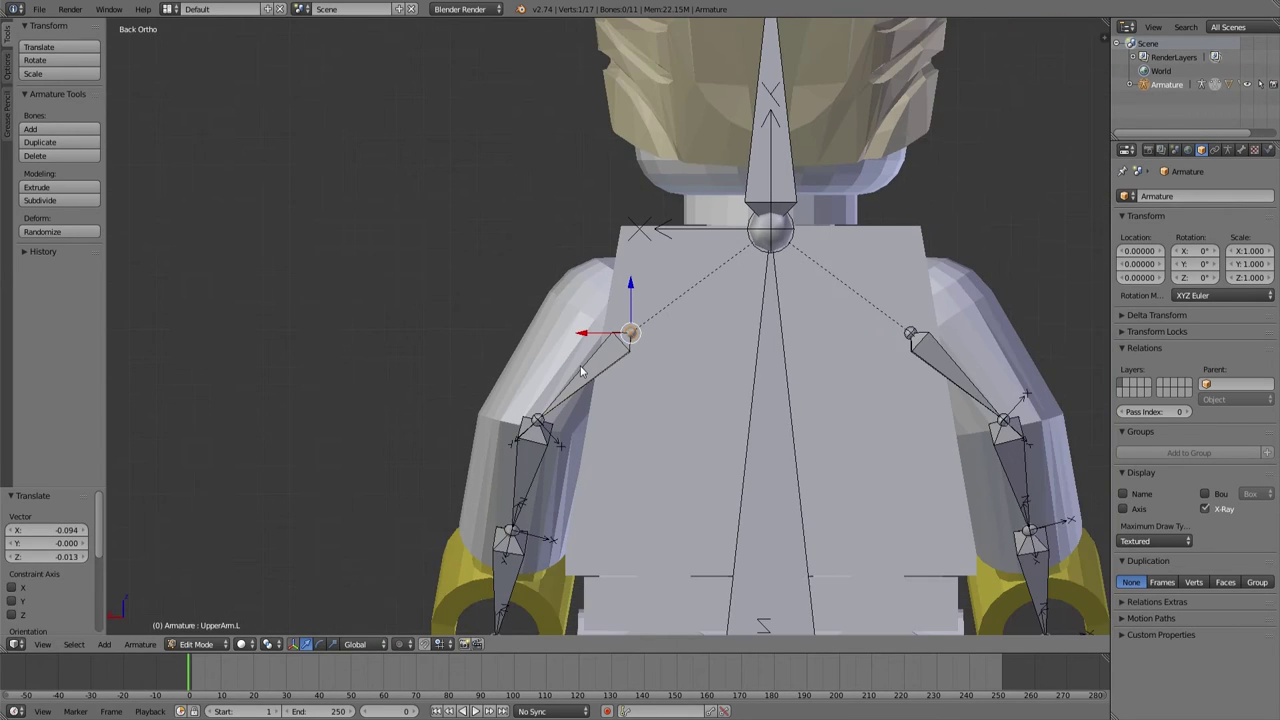
In Pose Mode, try rotating UpperArm.L about its local X axis from an angled view to check the shoulder pivot.
key("ctrl+Tab")
right_click(608, 381)
middle_click_drag(608, 381, 850, 421)
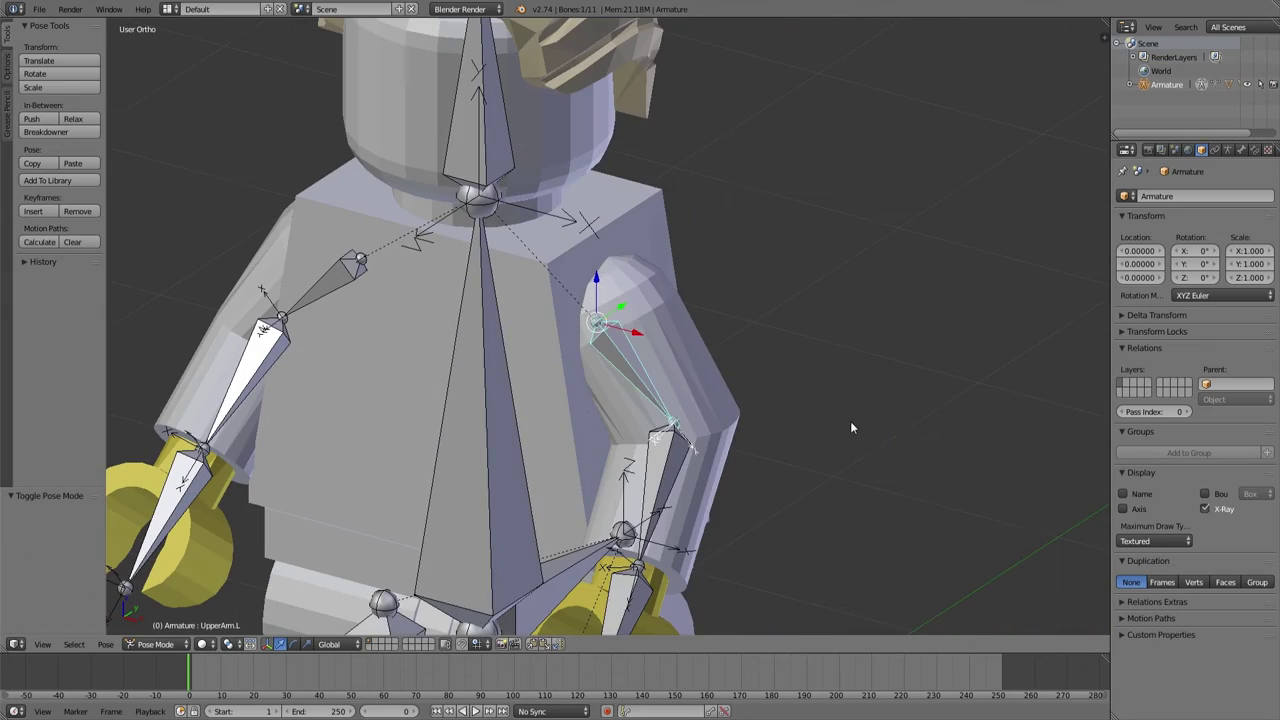
key("r")
key("x")
key("x")
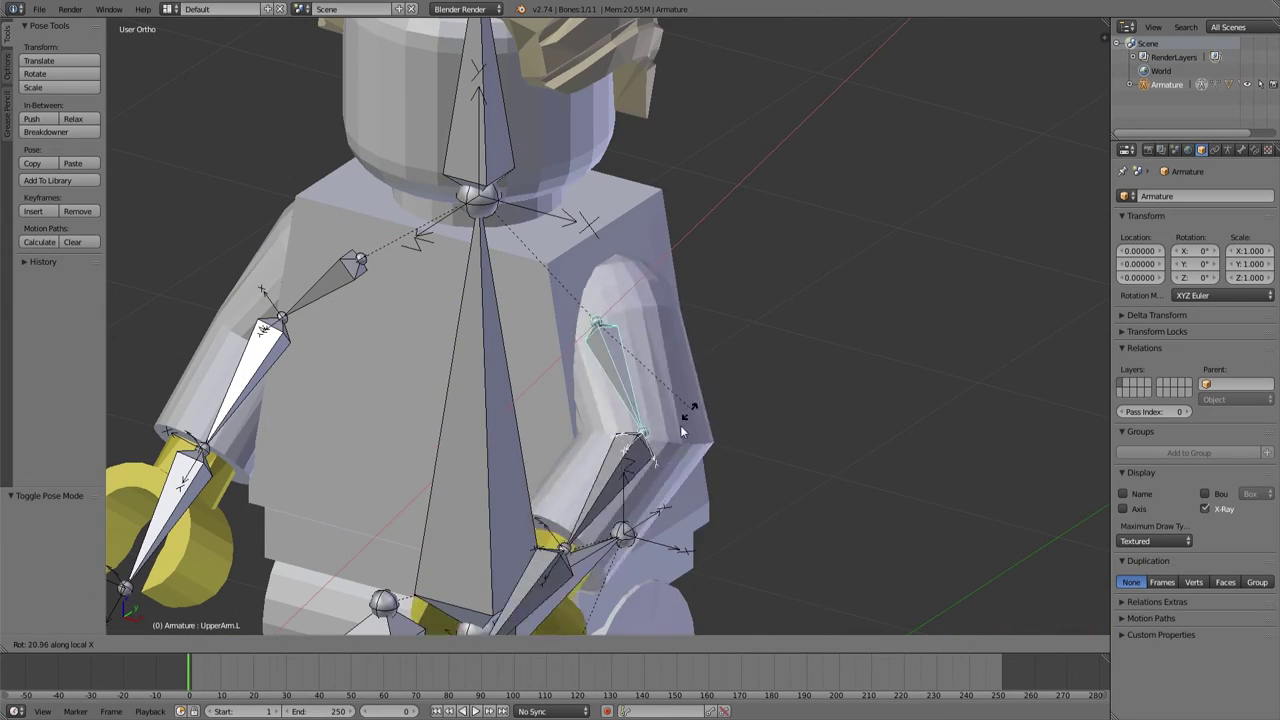
key("Escape")
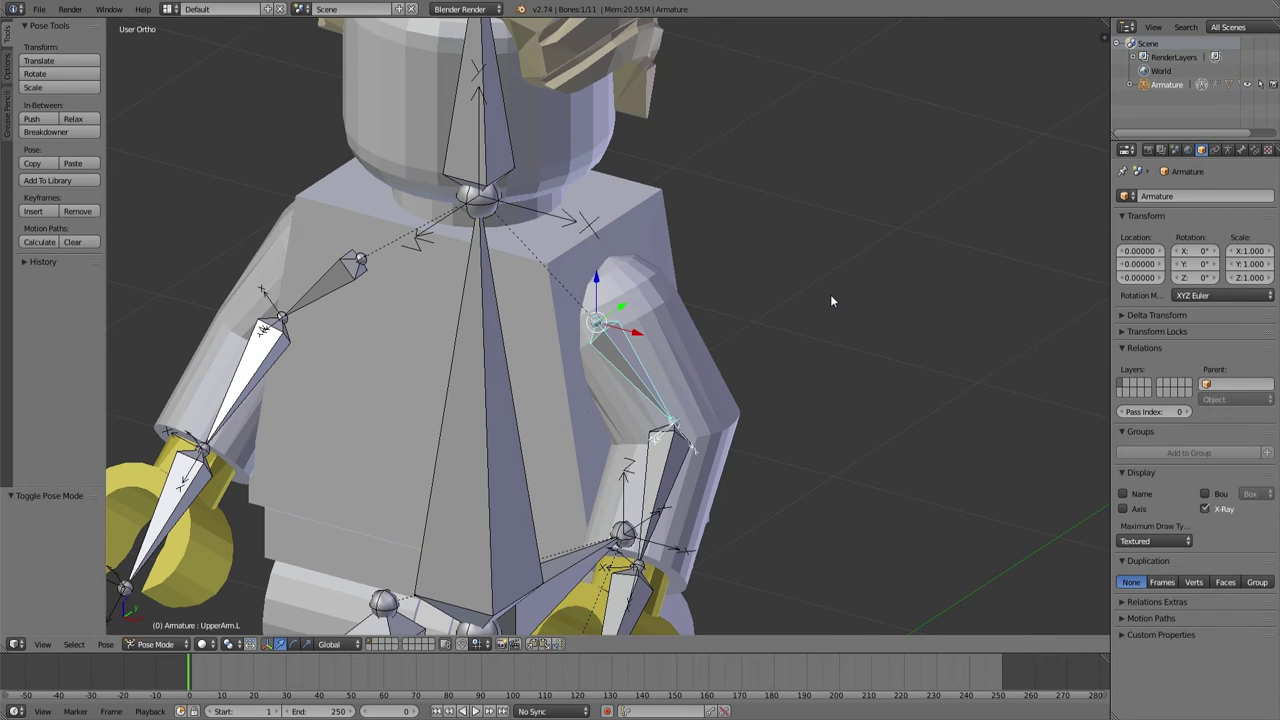
key("r")
key("x")
key("x")
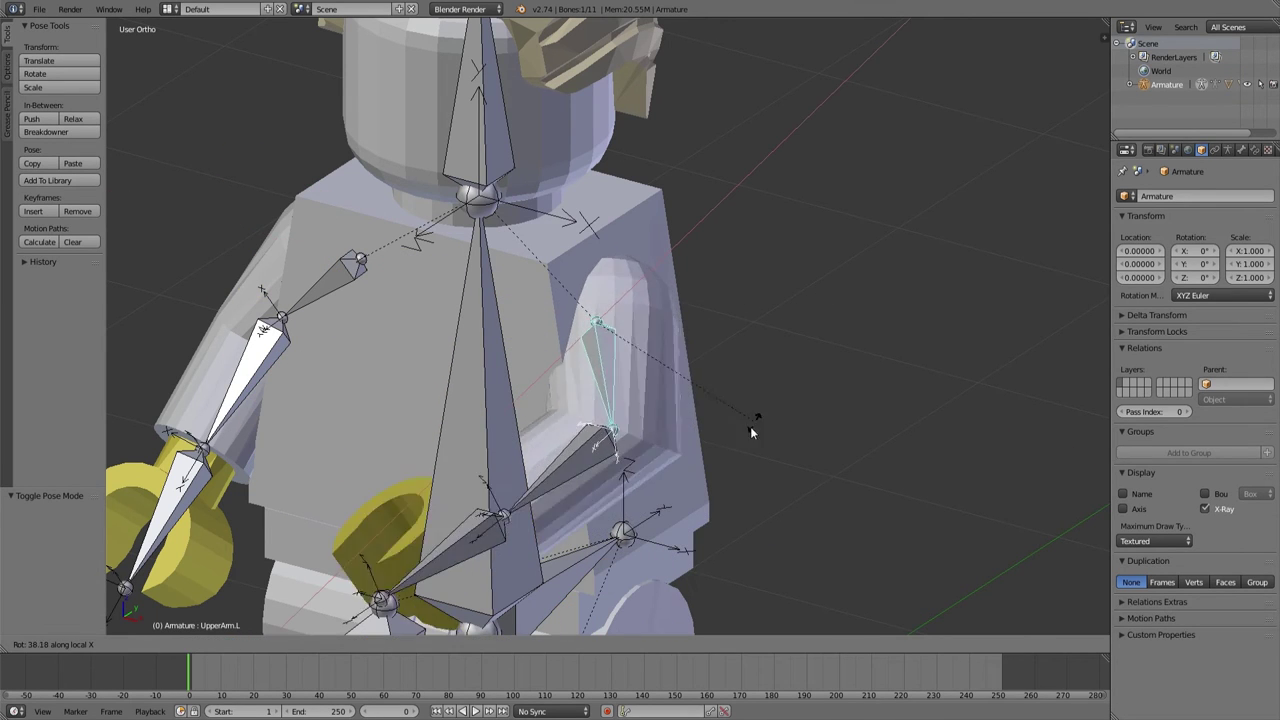
key("Escape")
Roll UpperArm.L slightly in Edit Mode and test its local X rotation across the chest in Pose Mode.
key("Tab")
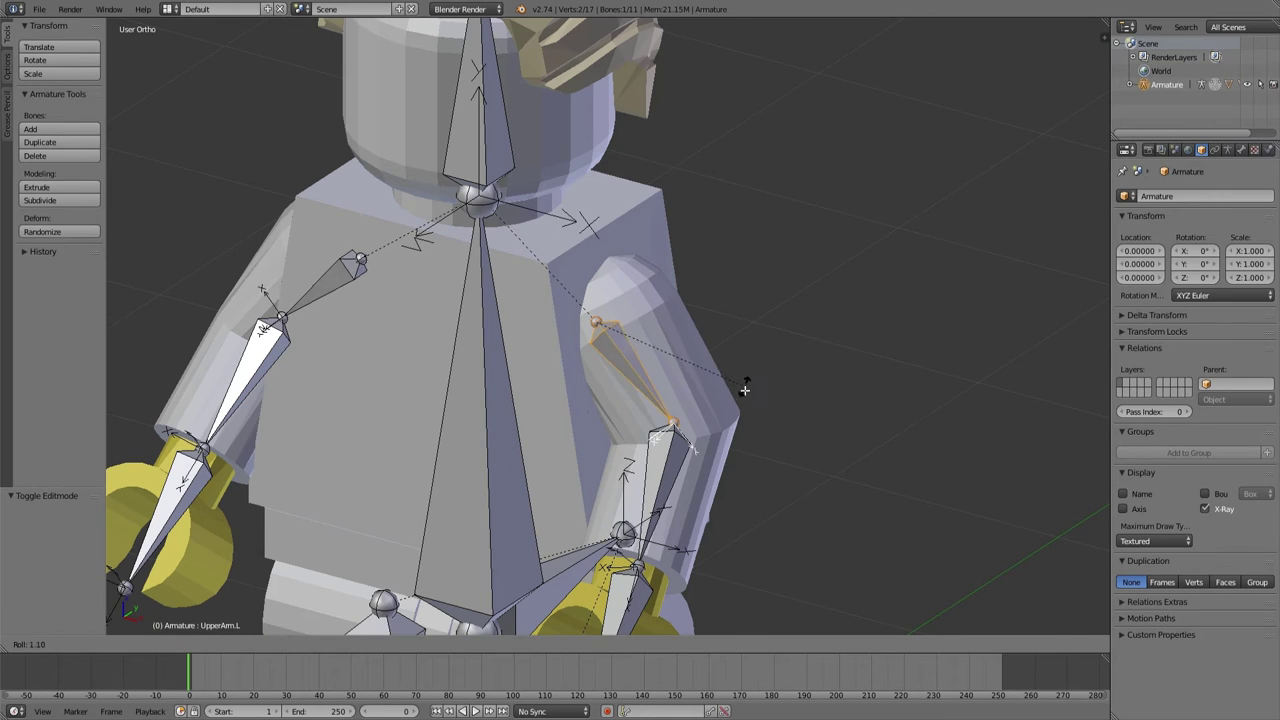
key("ctrl+r")
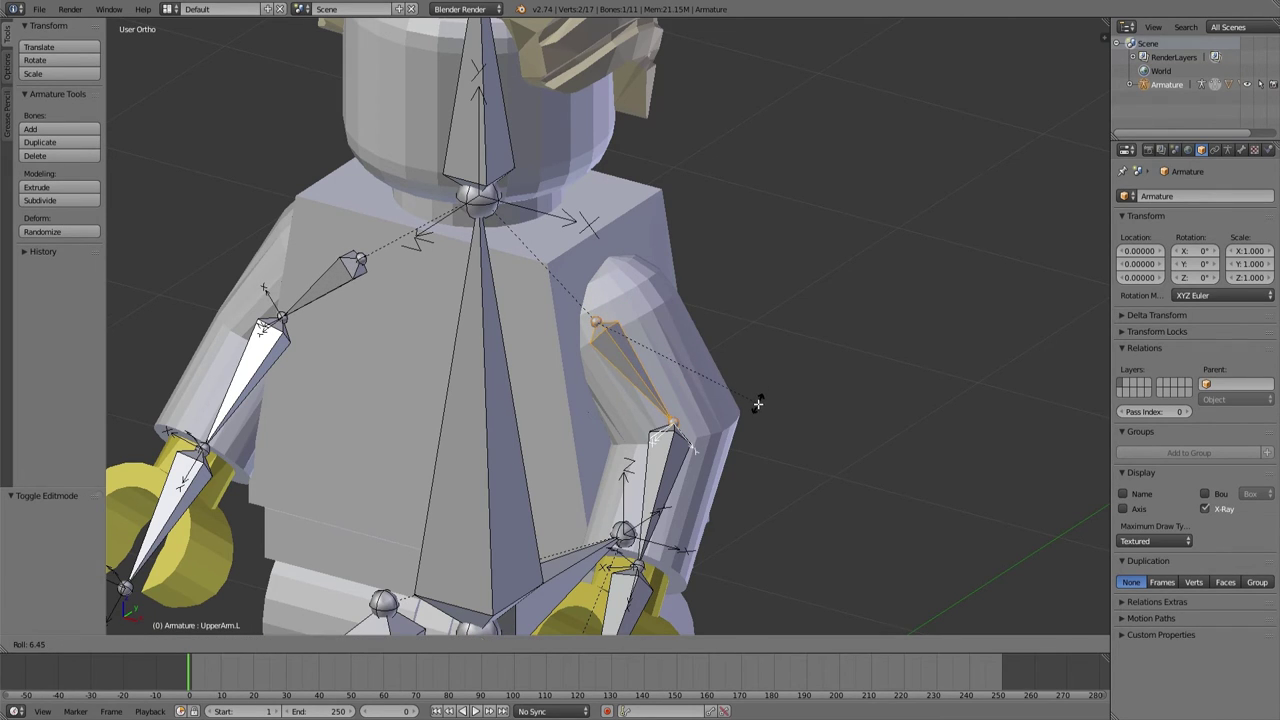
left_click(762, 400)
key("ctrl+Tab")
key("r")
key("x")
key("x")
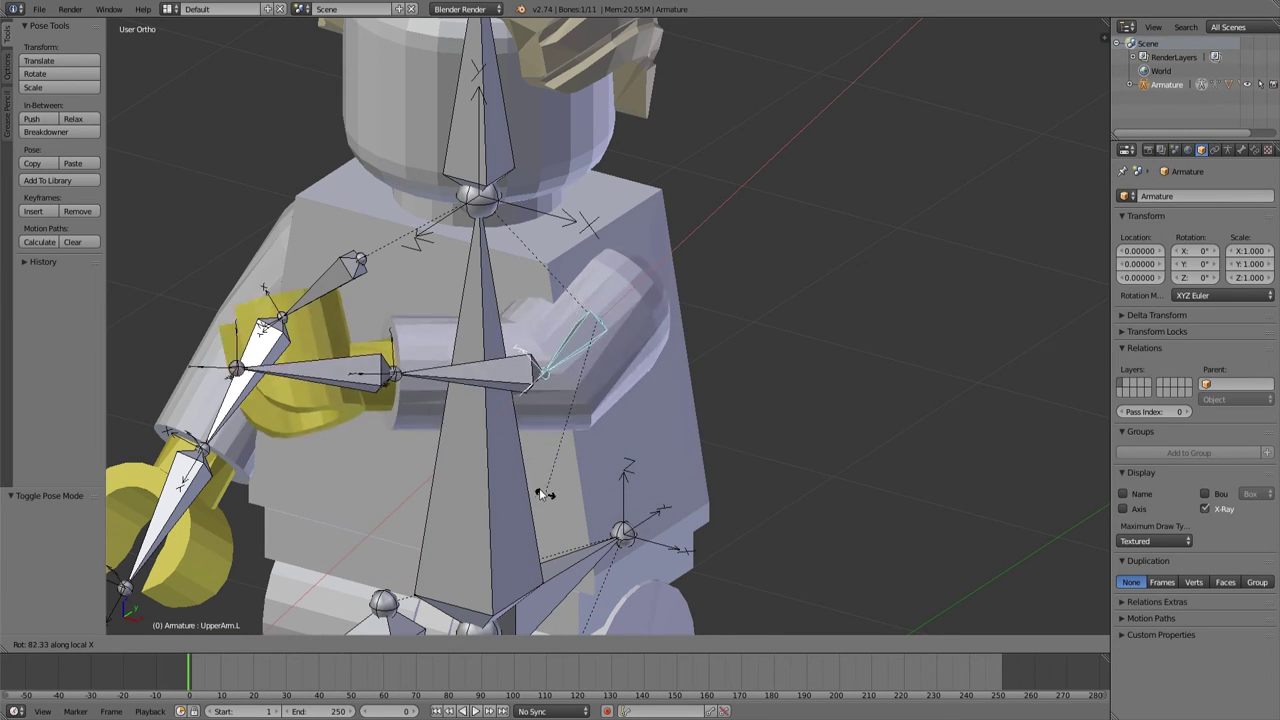
right_click(680, 251)
middle_click_drag(680, 251, 714, 234)
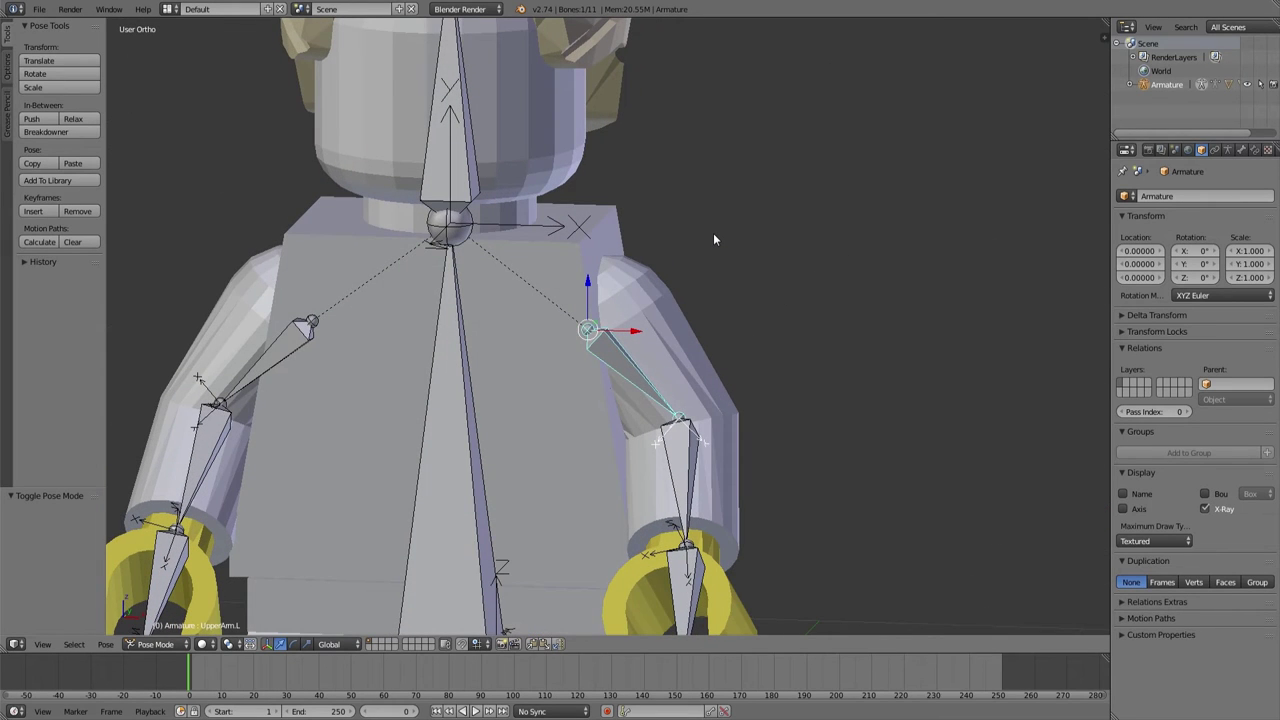
key("KP_1")
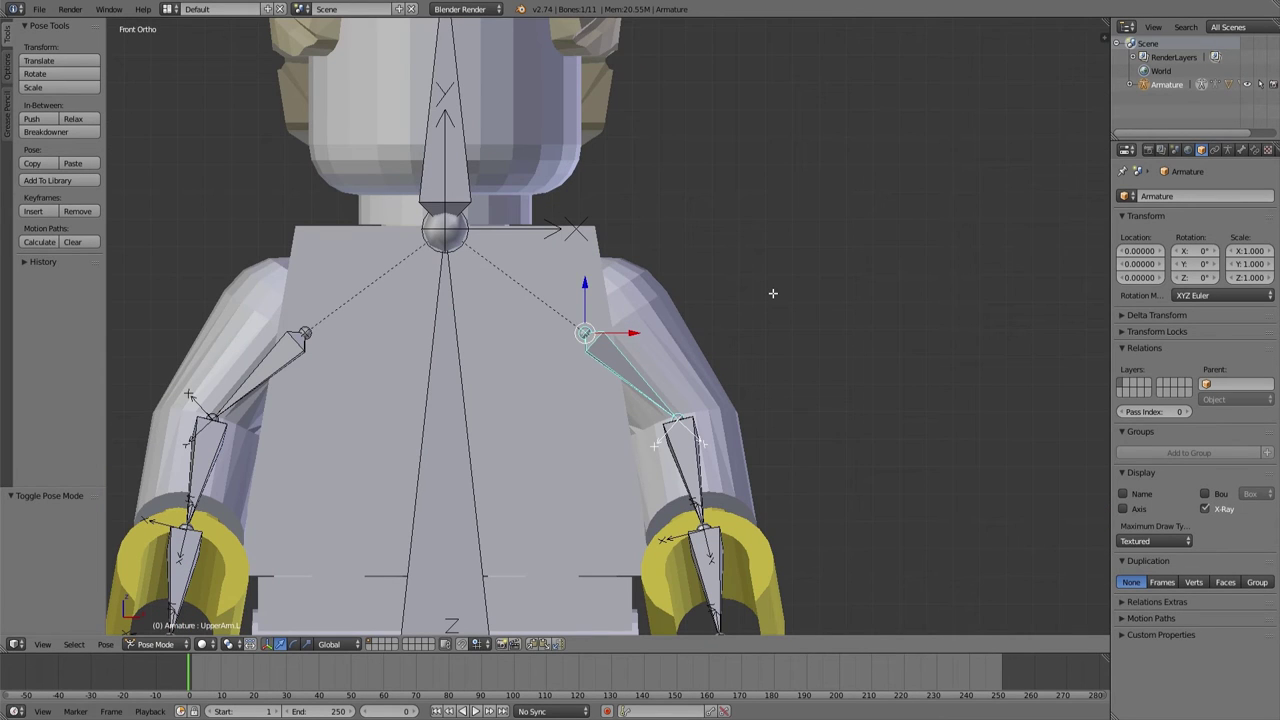
key("Tab")
key("r")
key("x")
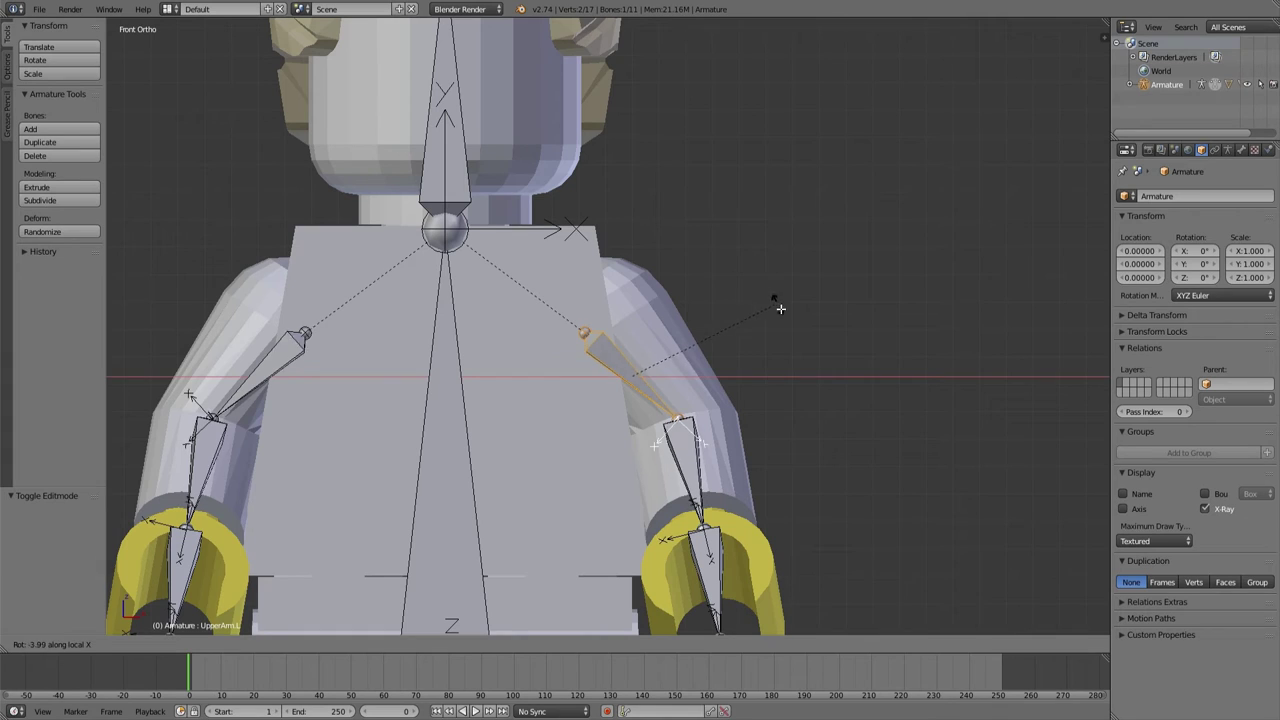
right_click(791, 331)
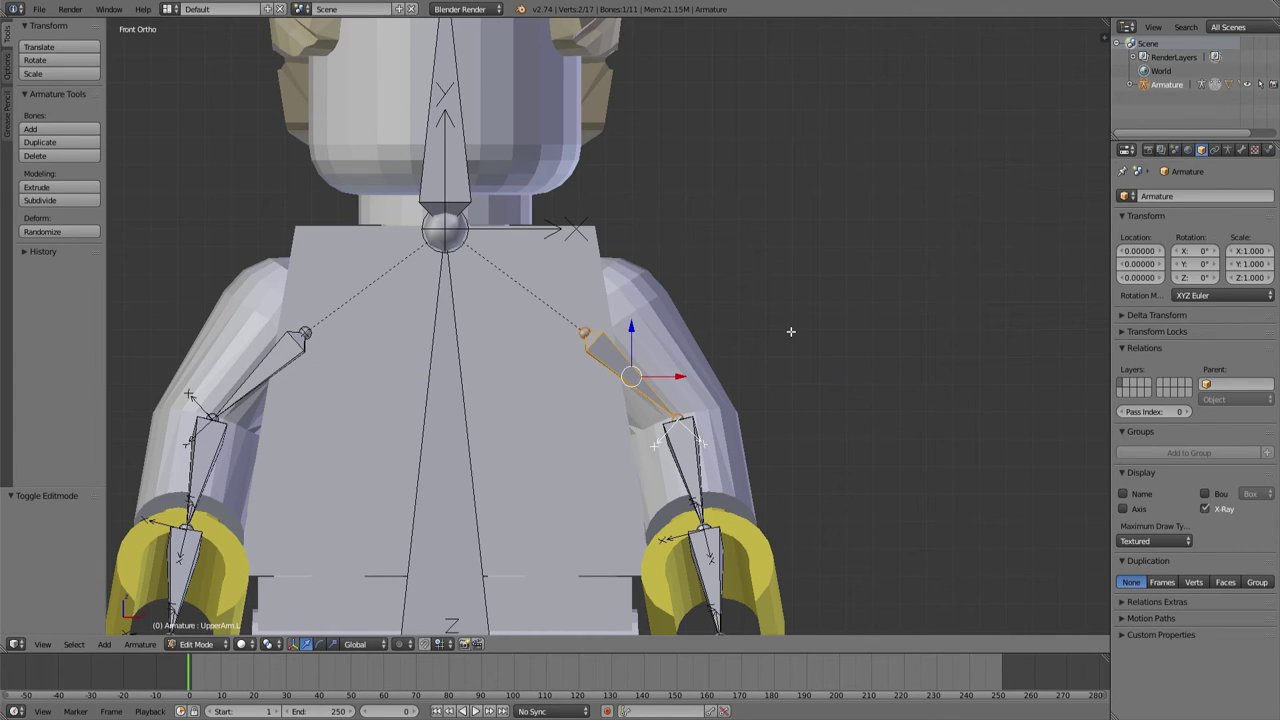
key("r")
key("Escape")
Roll UpperArm.L by about 22° in Edit Mode and test its local X rotation in Pose Mode.
key("ctrl+r")
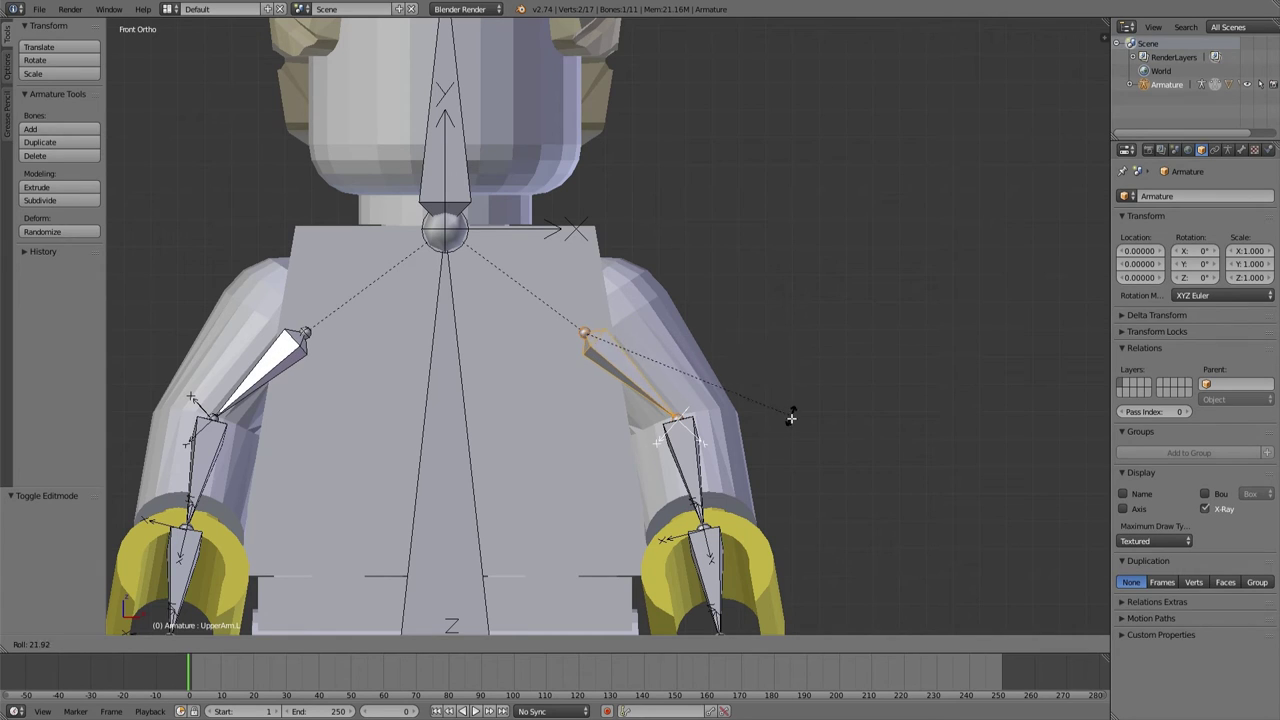
left_click(791, 425)
key("ctrl+Tab")
key("r")
key("x")
key("x")
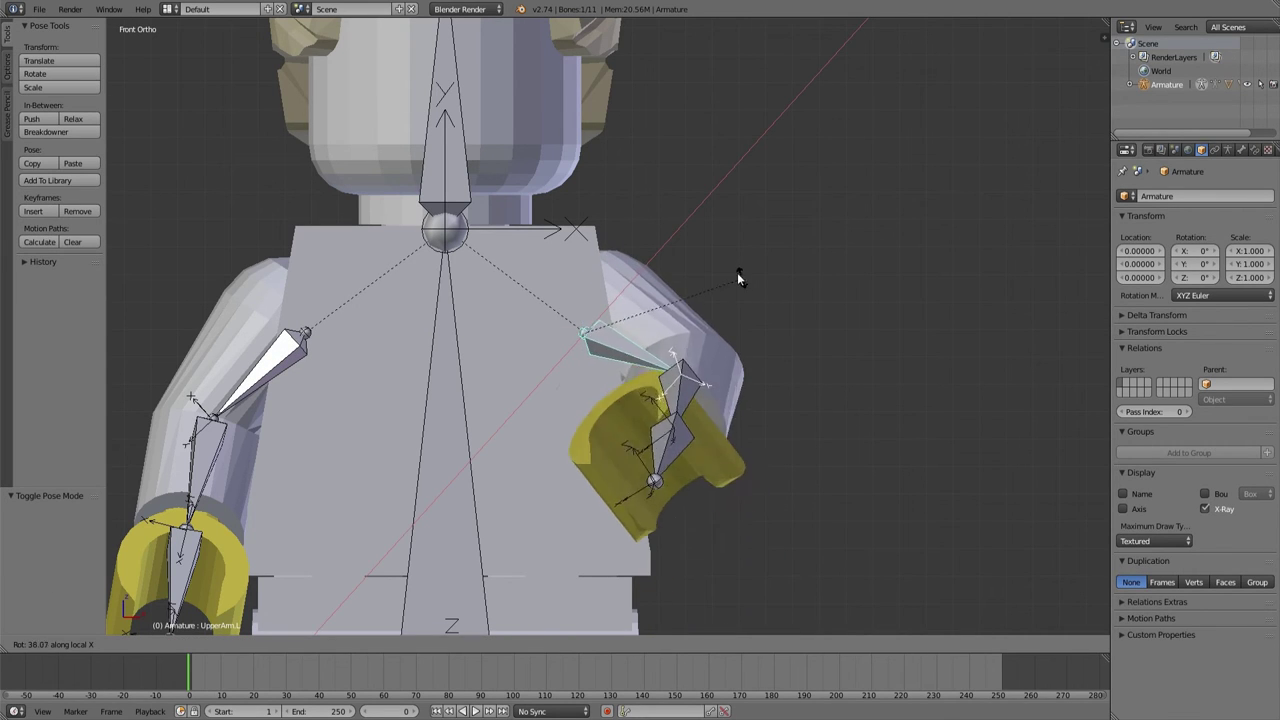
left_click(770, 414)
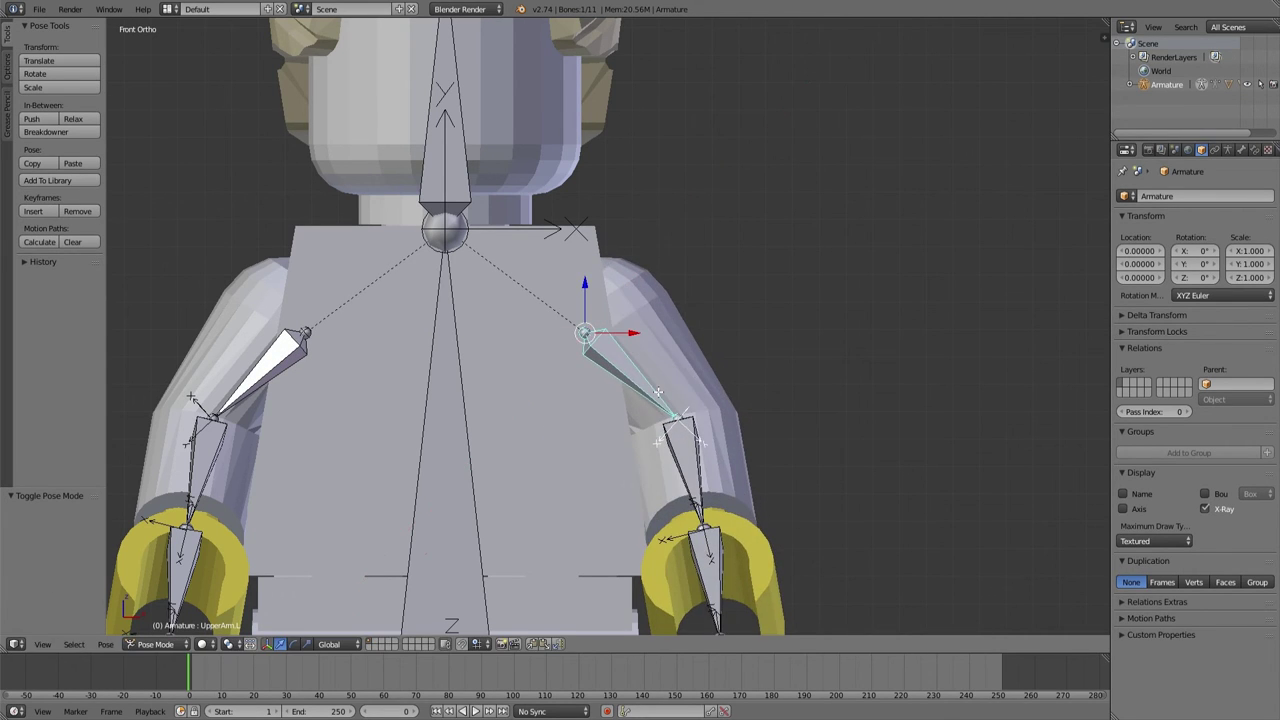
Back in Edit Mode, roll UpperArm.L the opposite way by about -55.6°.
key("ctrl+Tab")
key("Tab")
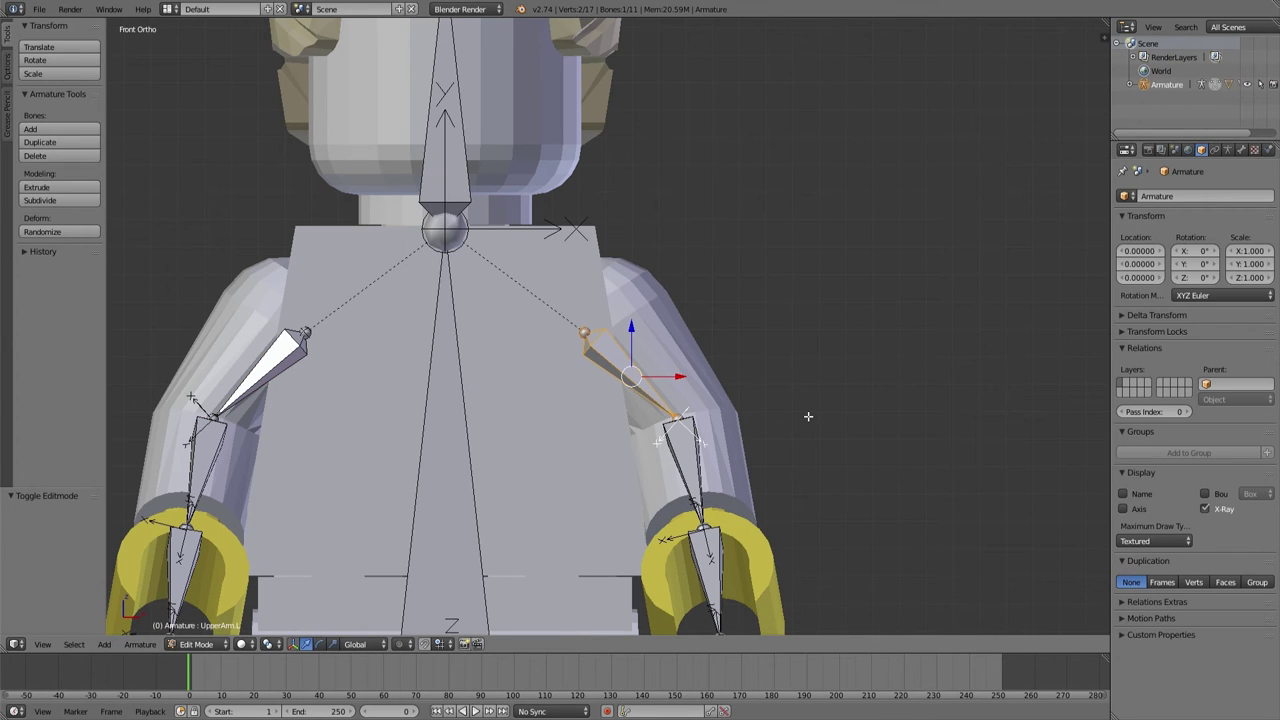
key("ctrl+r")
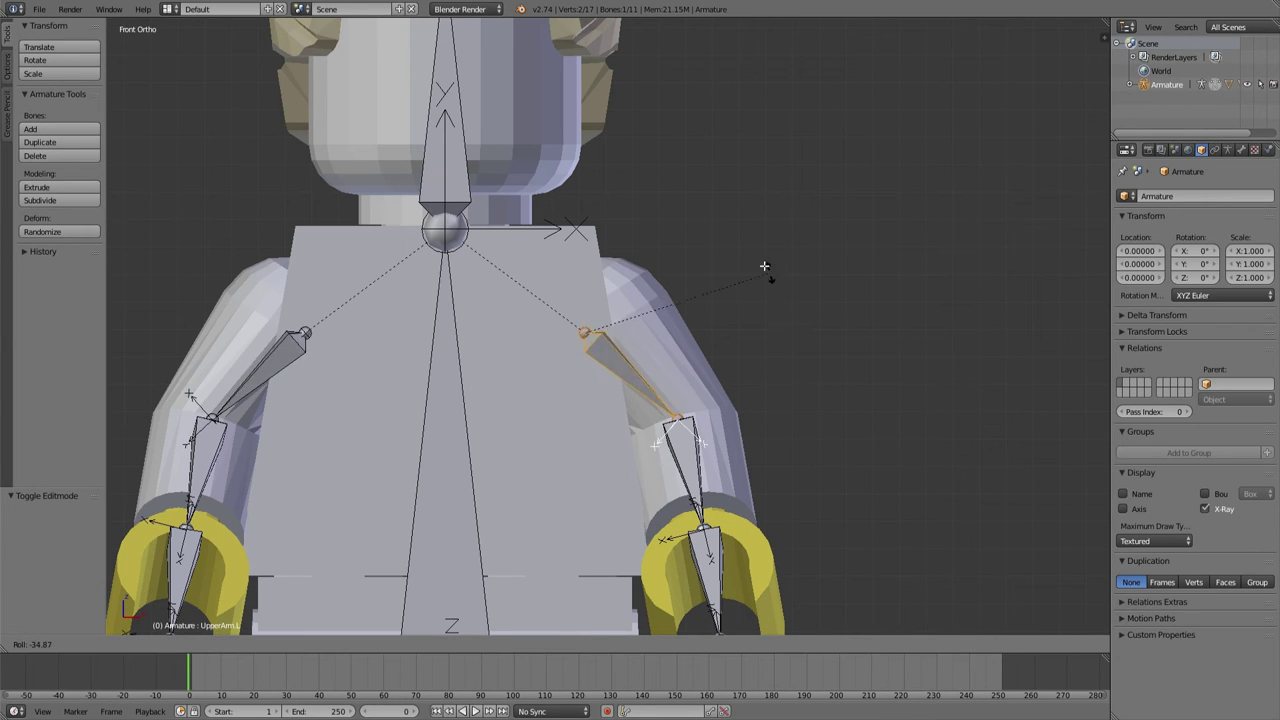
left_click(721, 217)
key("r")
key("x")
right_click(812, 374)
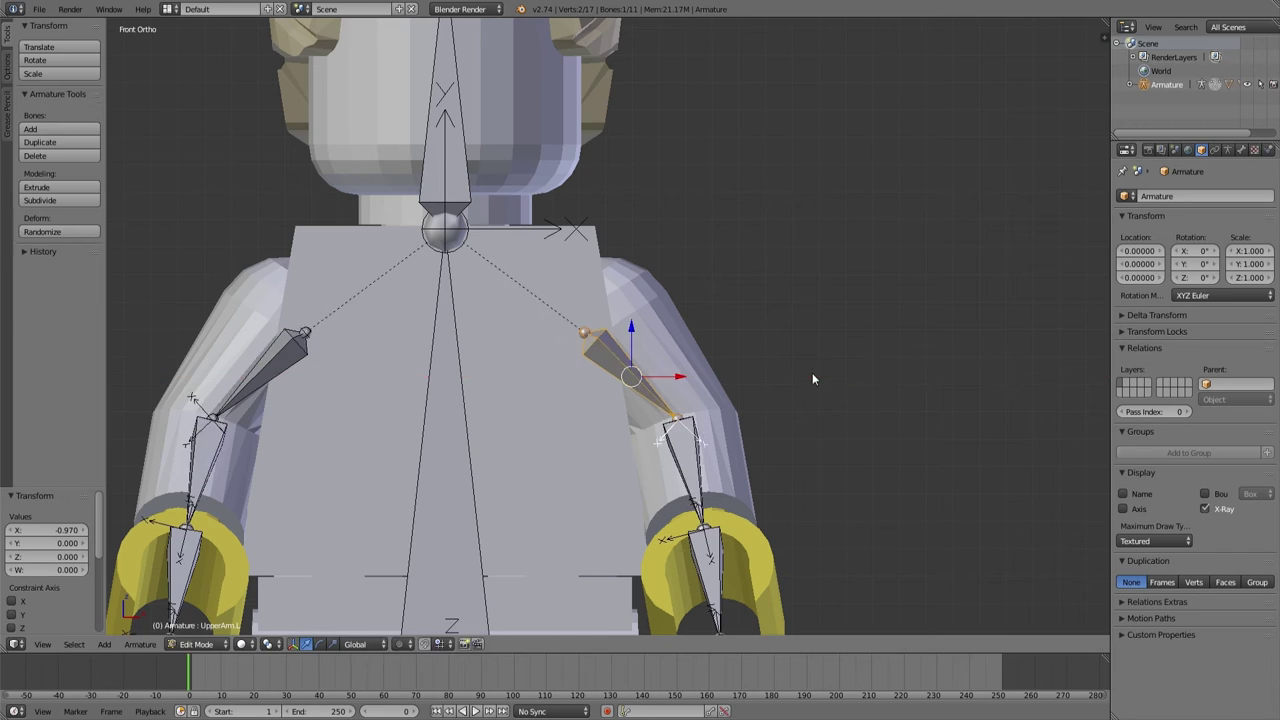
Check UpperArm.L's swing about its local X axis in Pose Mode from the front view.
key("Tab")
key("ctrl+Tab")
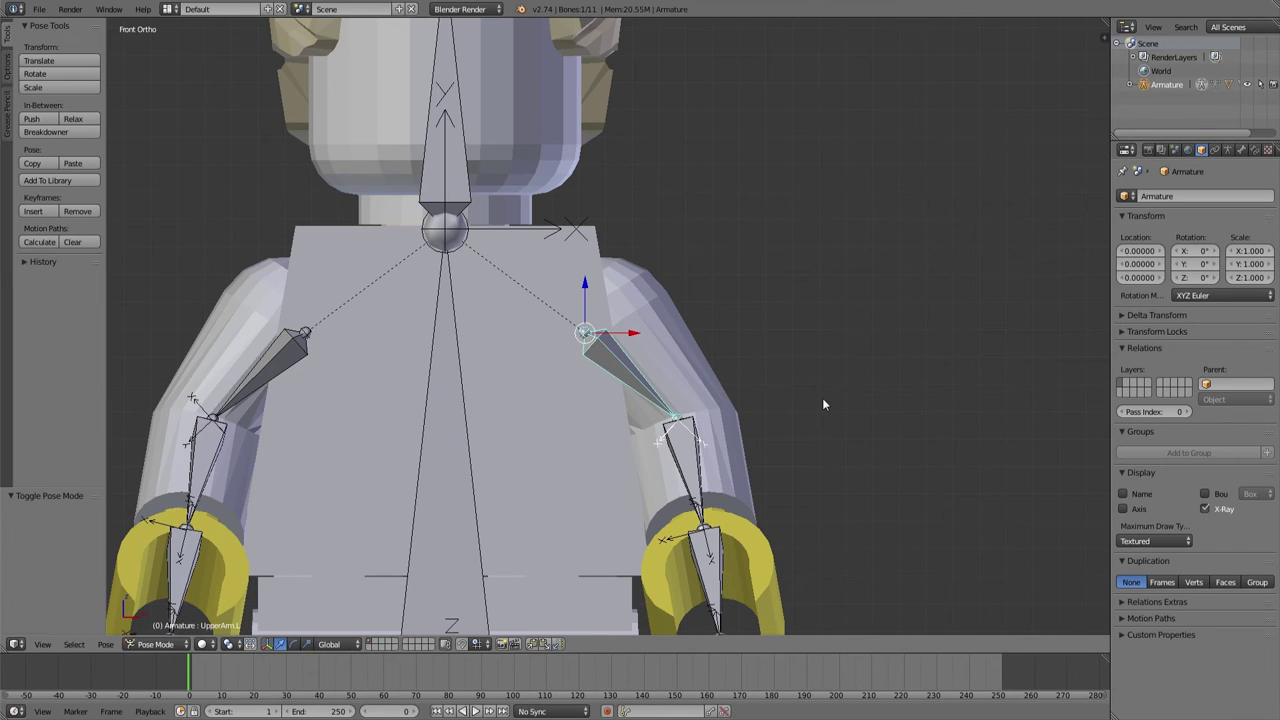
key("r")
key("x")
key("x")
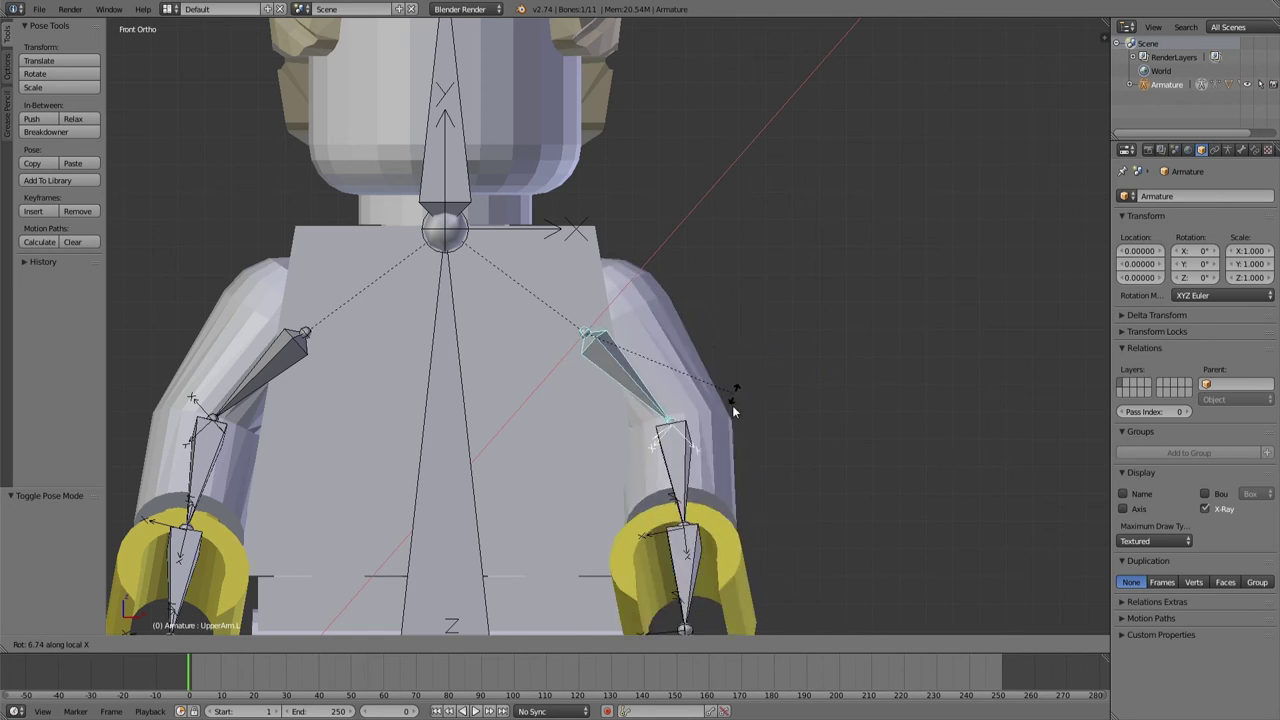
key("Escape")
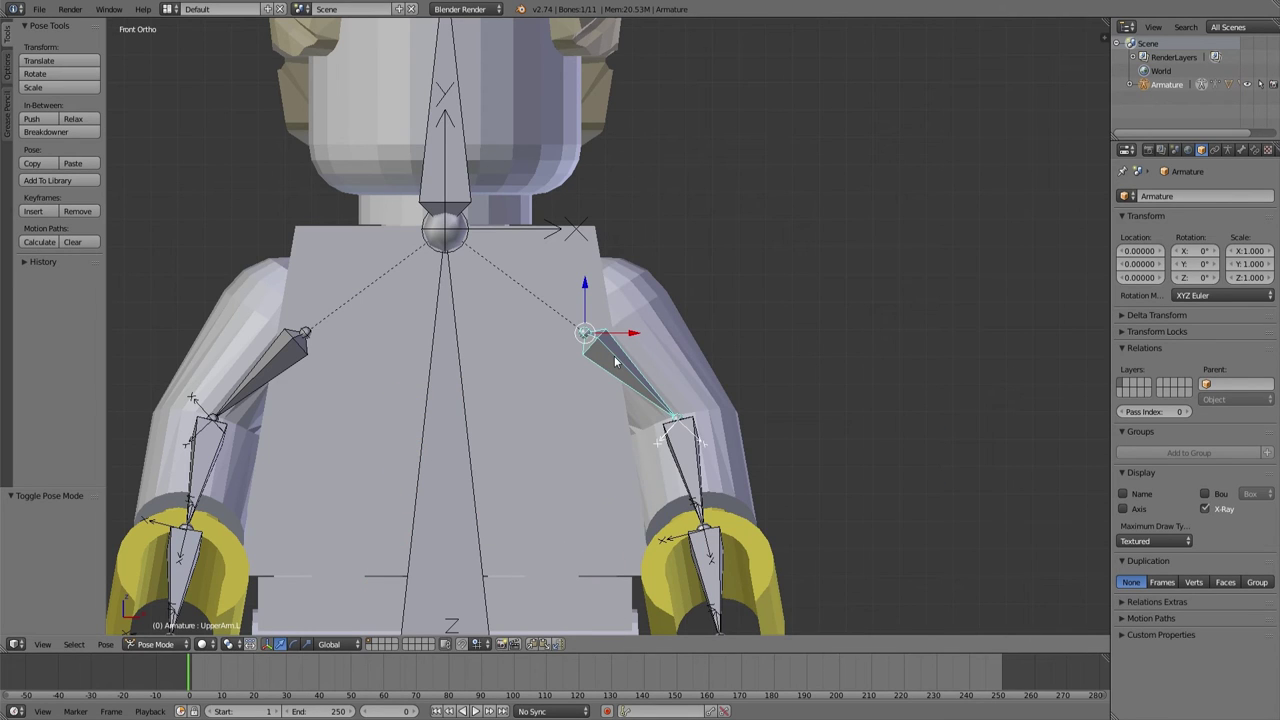
In Edit Mode, set UpperArm.L's bone roll to 180°, and roll it freely by about 47° to 132.86°.
key("ctrl+Tab")
key("Tab")
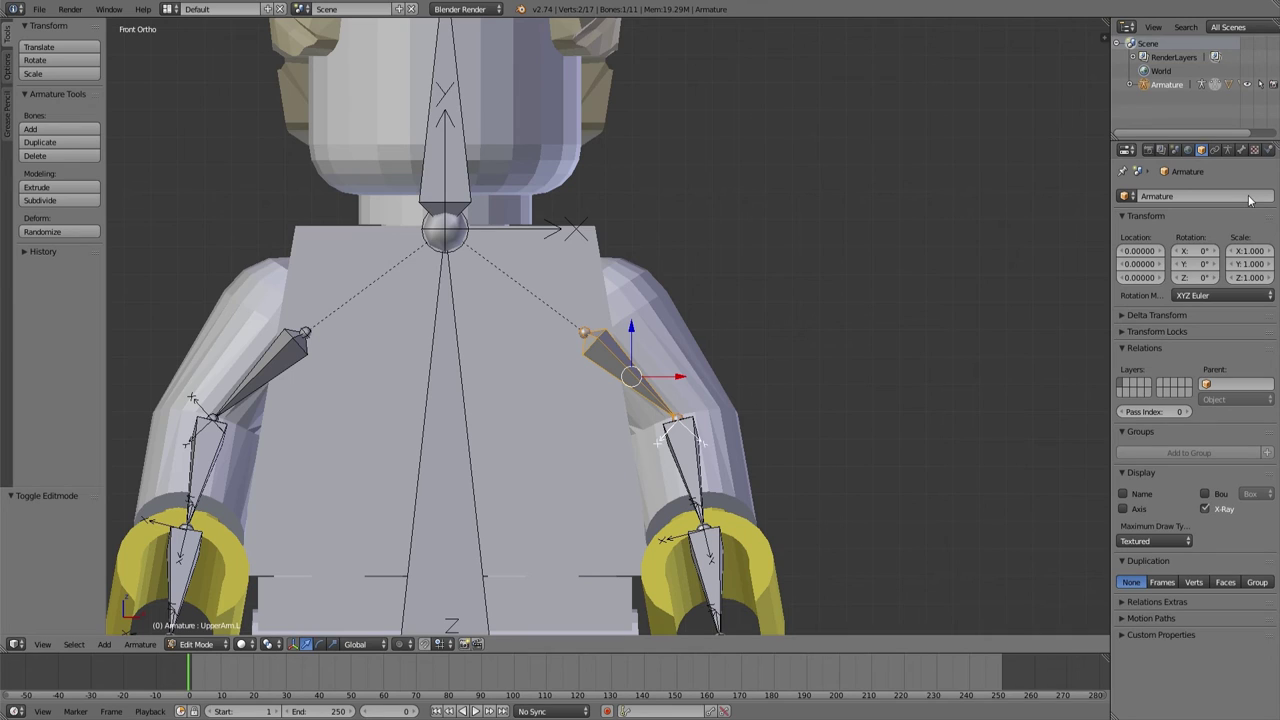
left_click(1241, 149)
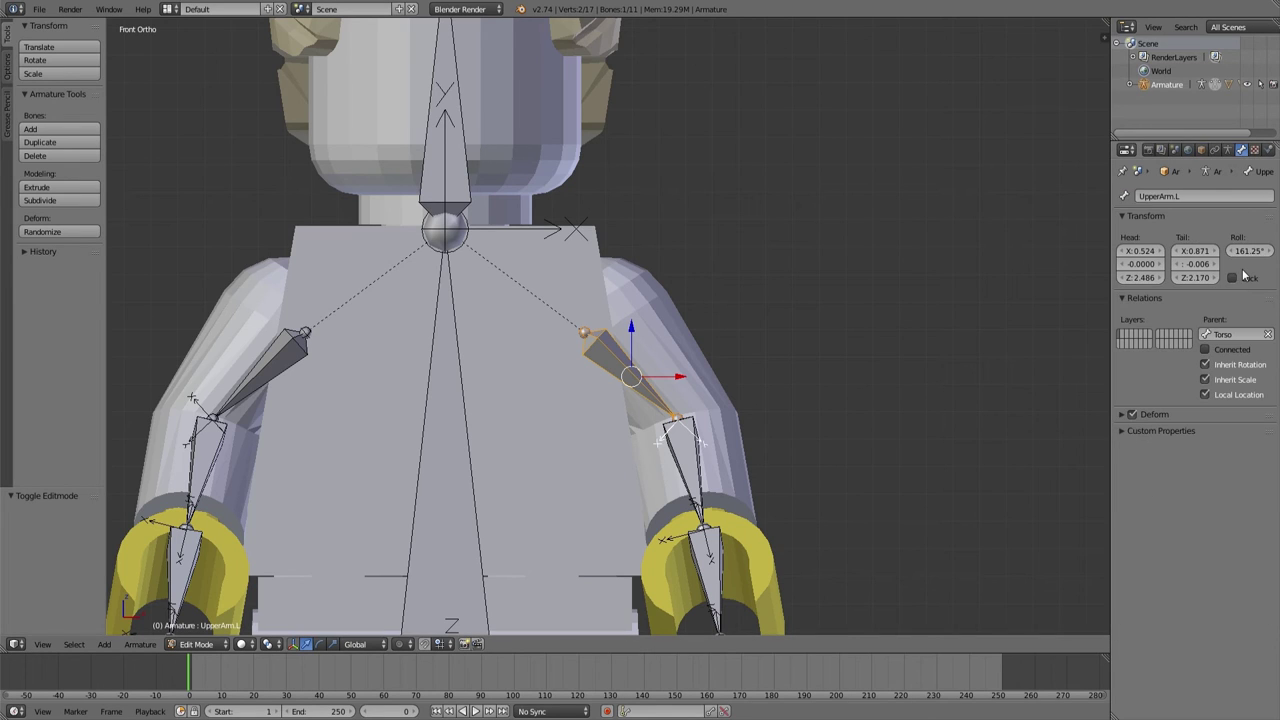
left_click_drag(1247, 254, 1272, 254)
left_click(1247, 255)
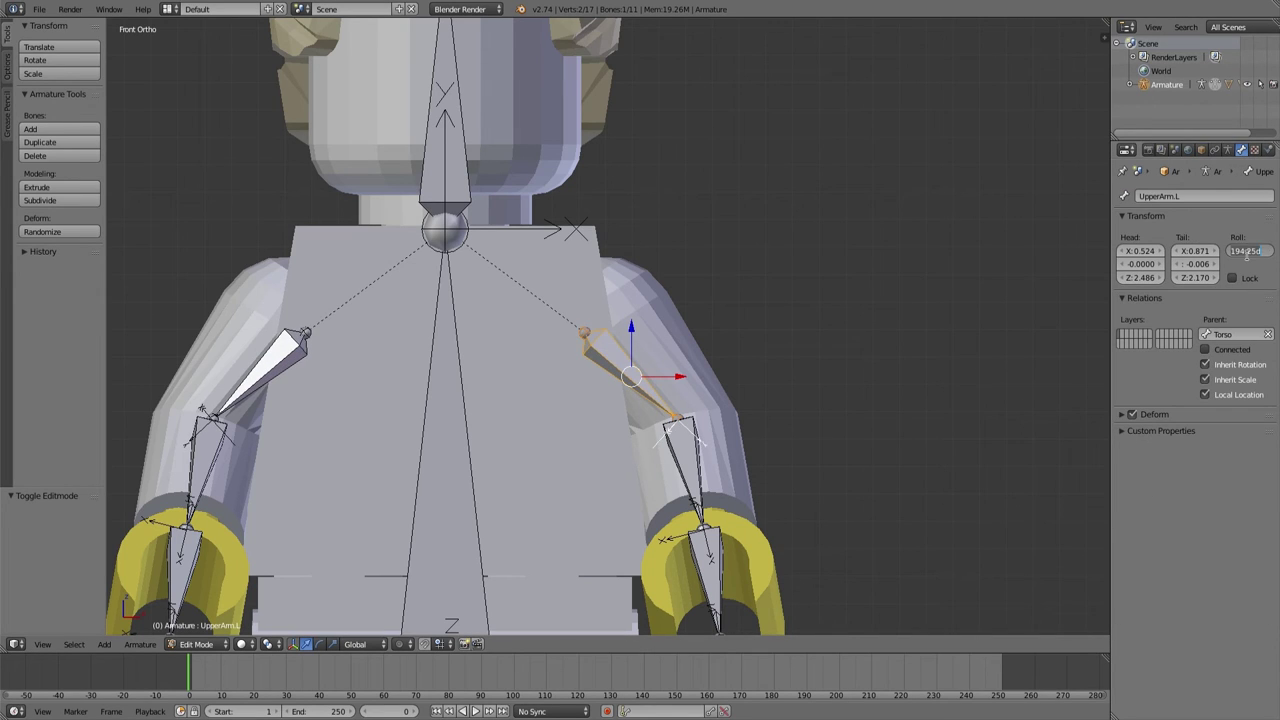
type("180")
key("Return")
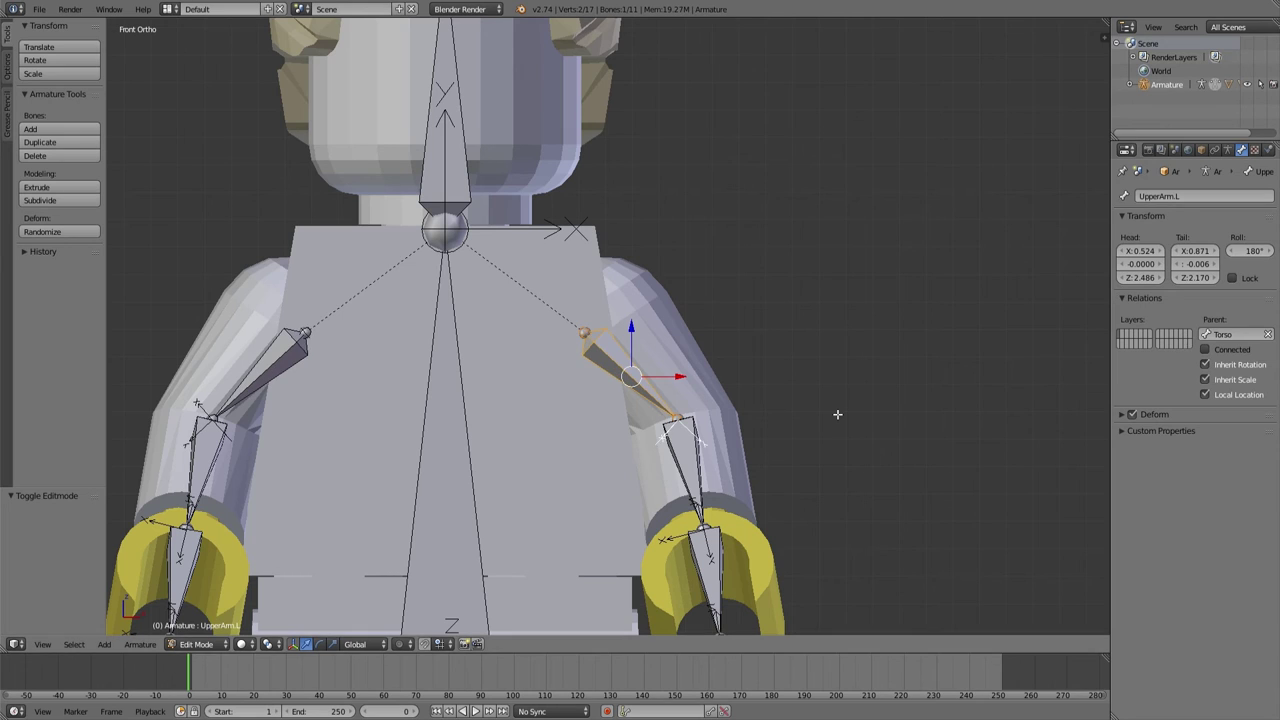
key("ctrl+r")
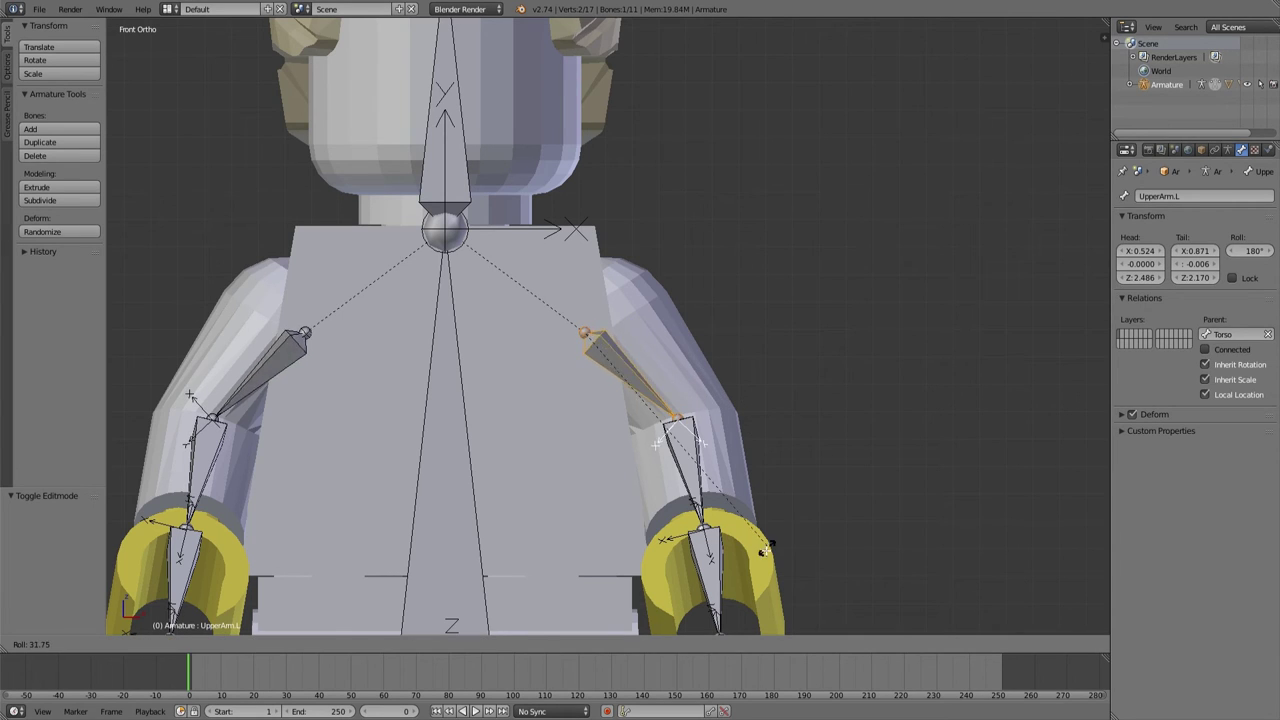
left_click(712, 582)
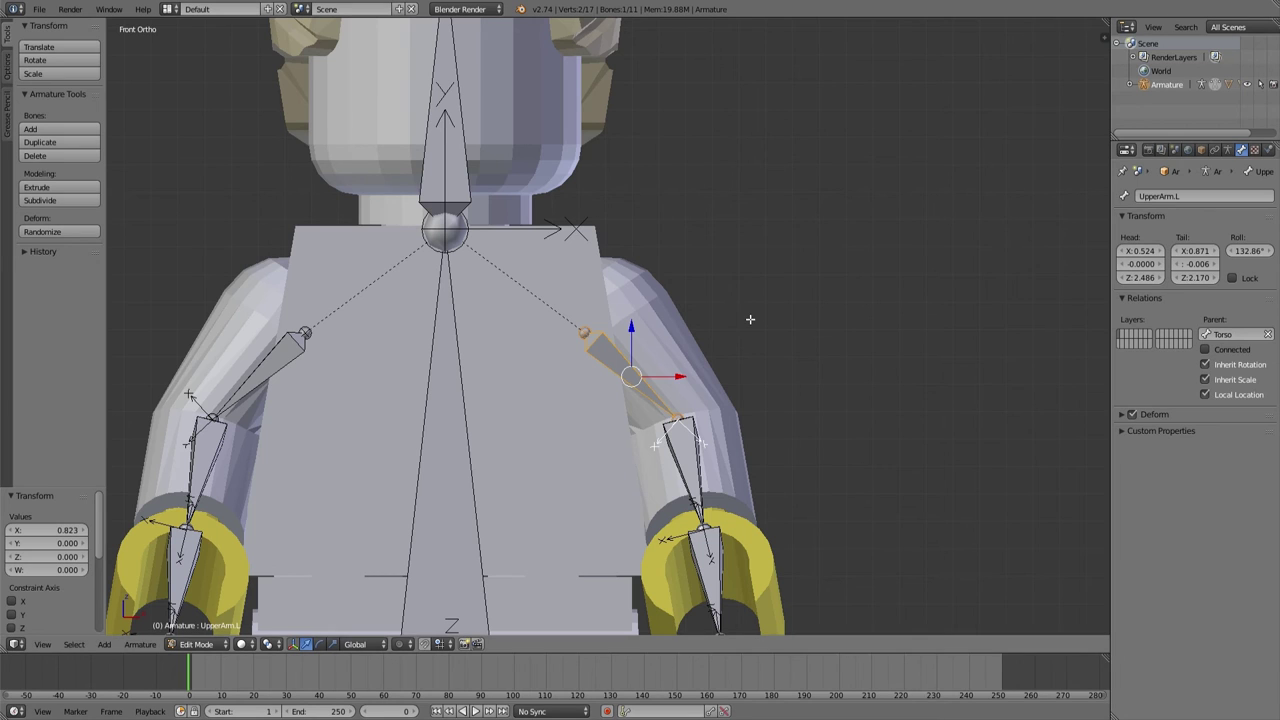
In the wireframe front view, move UpperArm.L's shoulder joint deep into the arm peg, to about X 0.329 and Z 2.444.
middle_click_drag(750, 319, 677, 364)
scroll(677, 364, "up", 2)
key("ctrl+Tab")
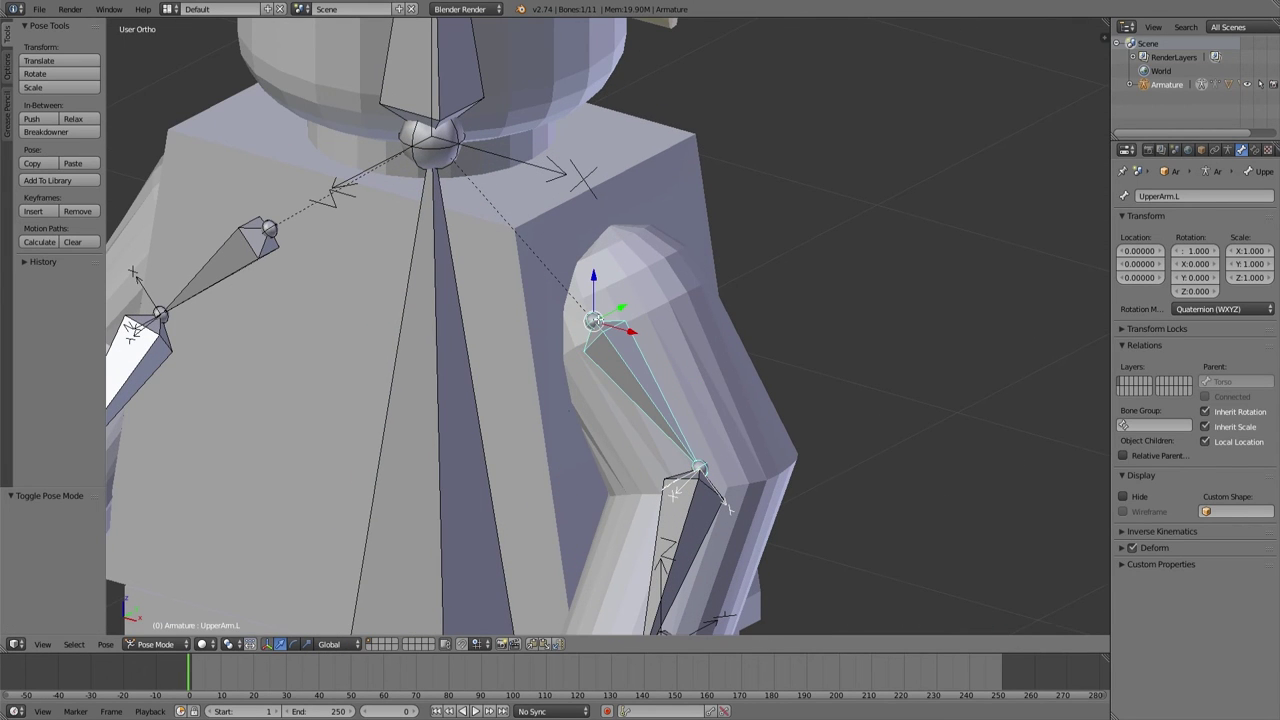
key("Tab")
key("KP_3")
scroll(598, 320, "up", 4)
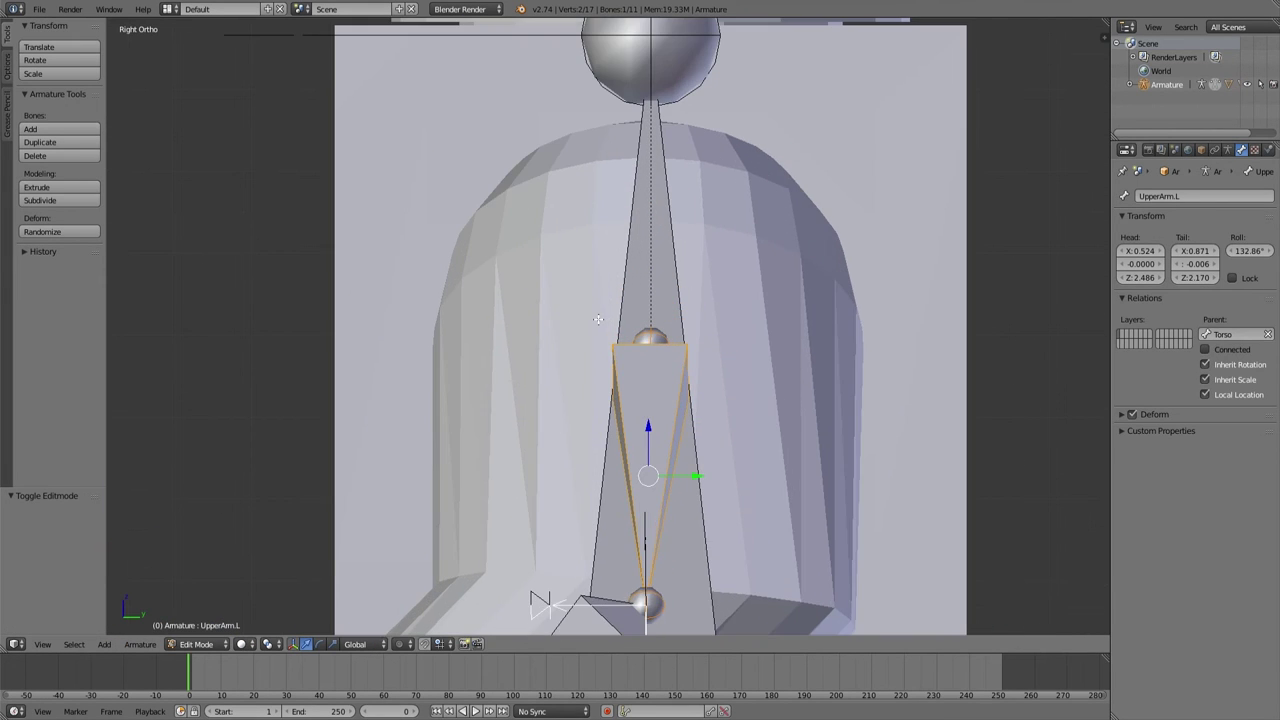
key("KP_1")
right_click(539, 346)
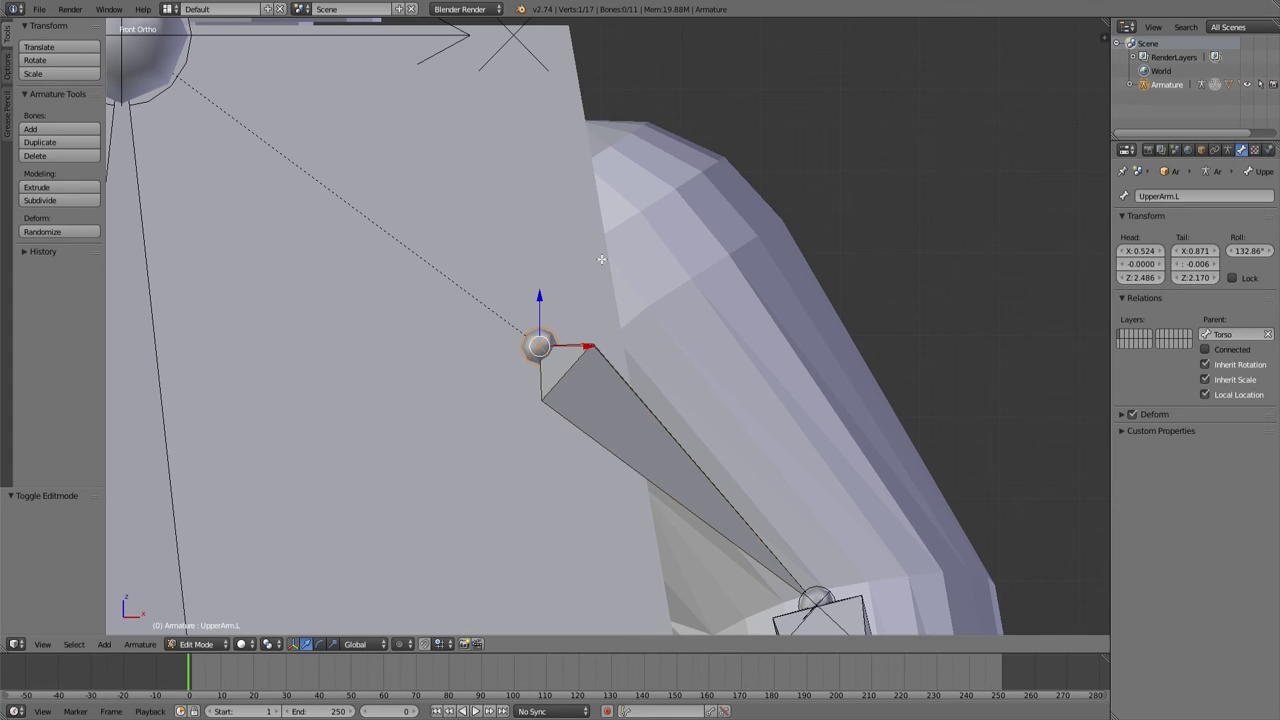
key("z")
key("g")
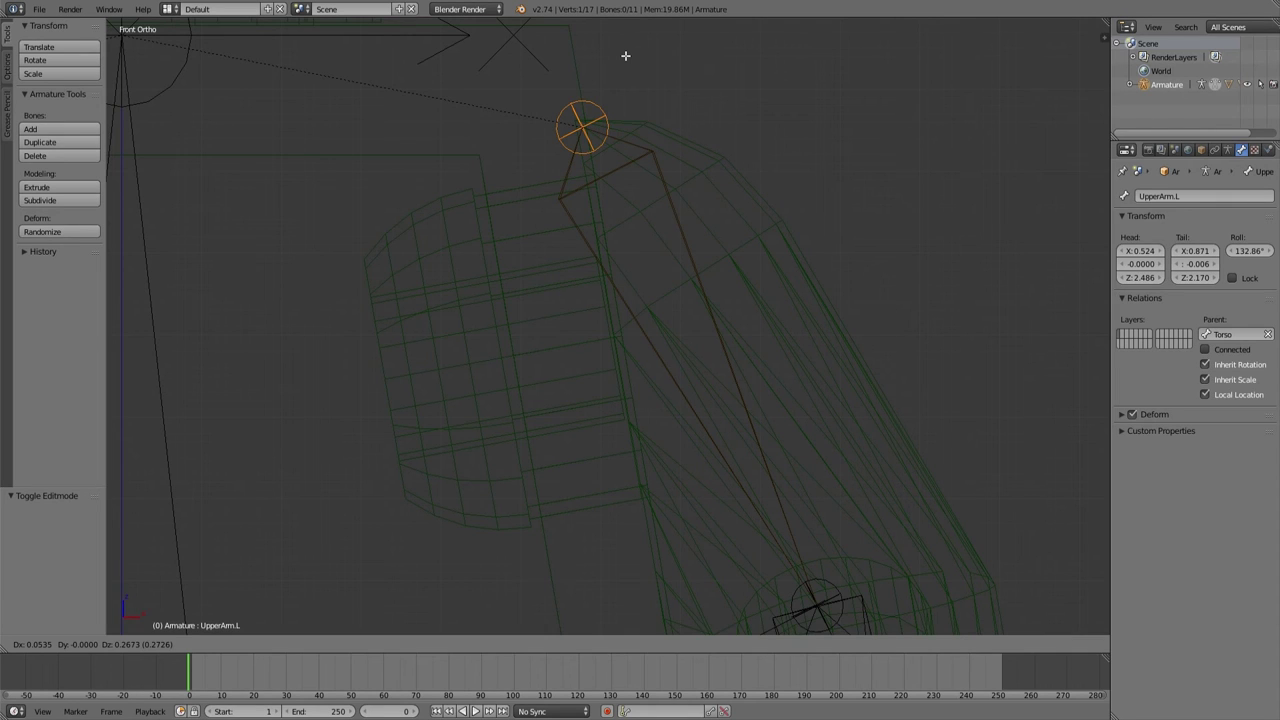
left_click(445, 293)
scroll(689, 351, "down", 4)
Return to solid shading in Pose Mode and test UpperArm.L's rotation about its local X axis.
key("ctrl+Tab")
key("z")
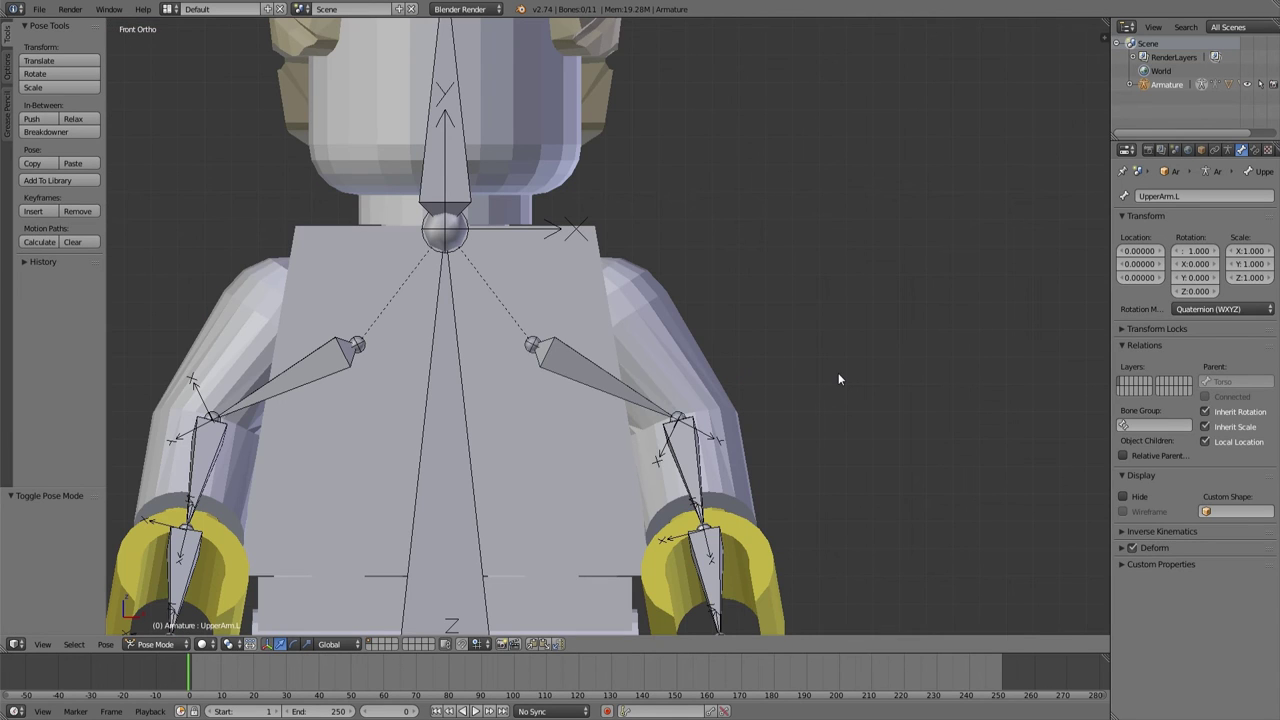
key("ctrl+z")
key("r")
key("x")
key("x")
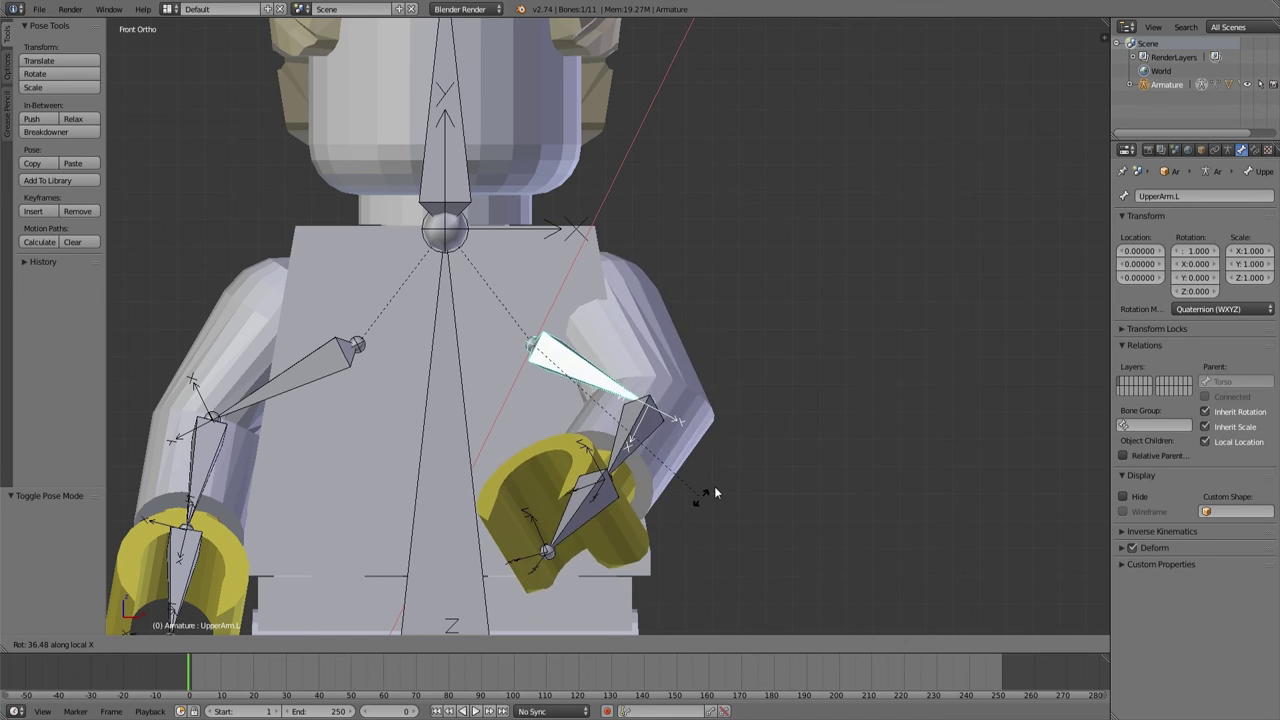
key("Escape")
Test UpperArm.L's rotation about its local Y and local Z axes without keeping the pose.
key("r")
key("y")
key("y")
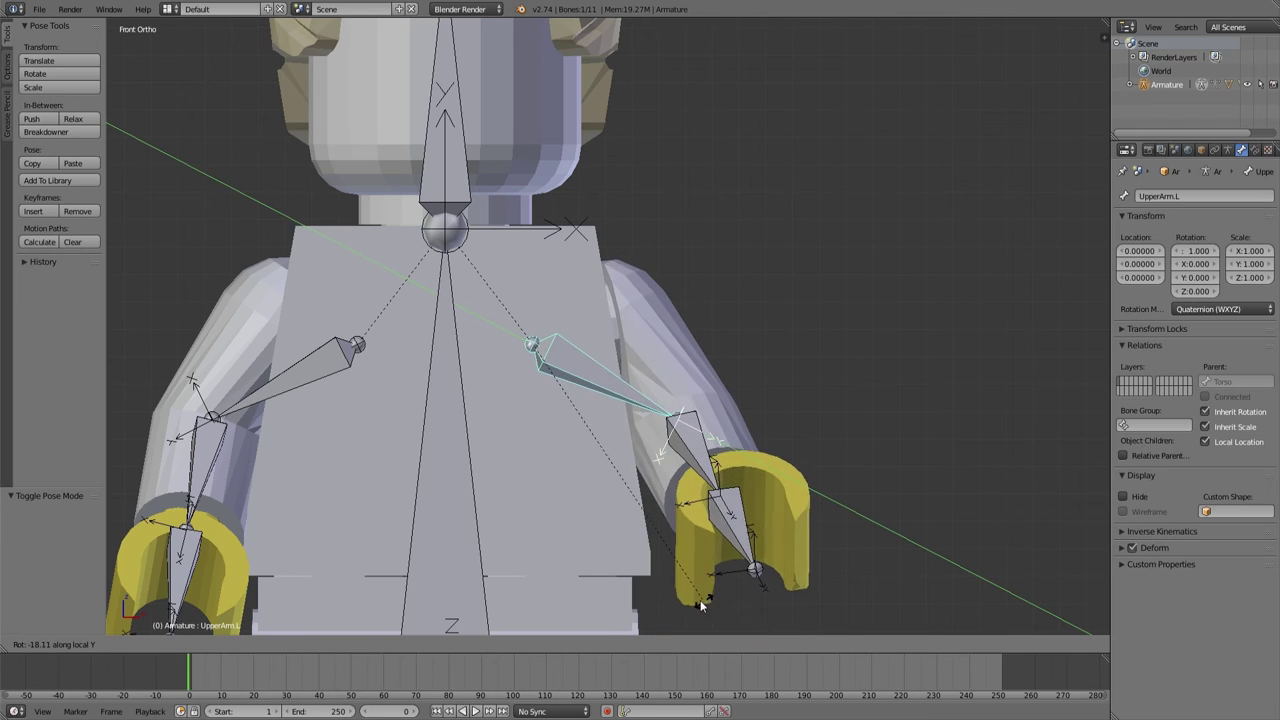
key("z")
key("z")
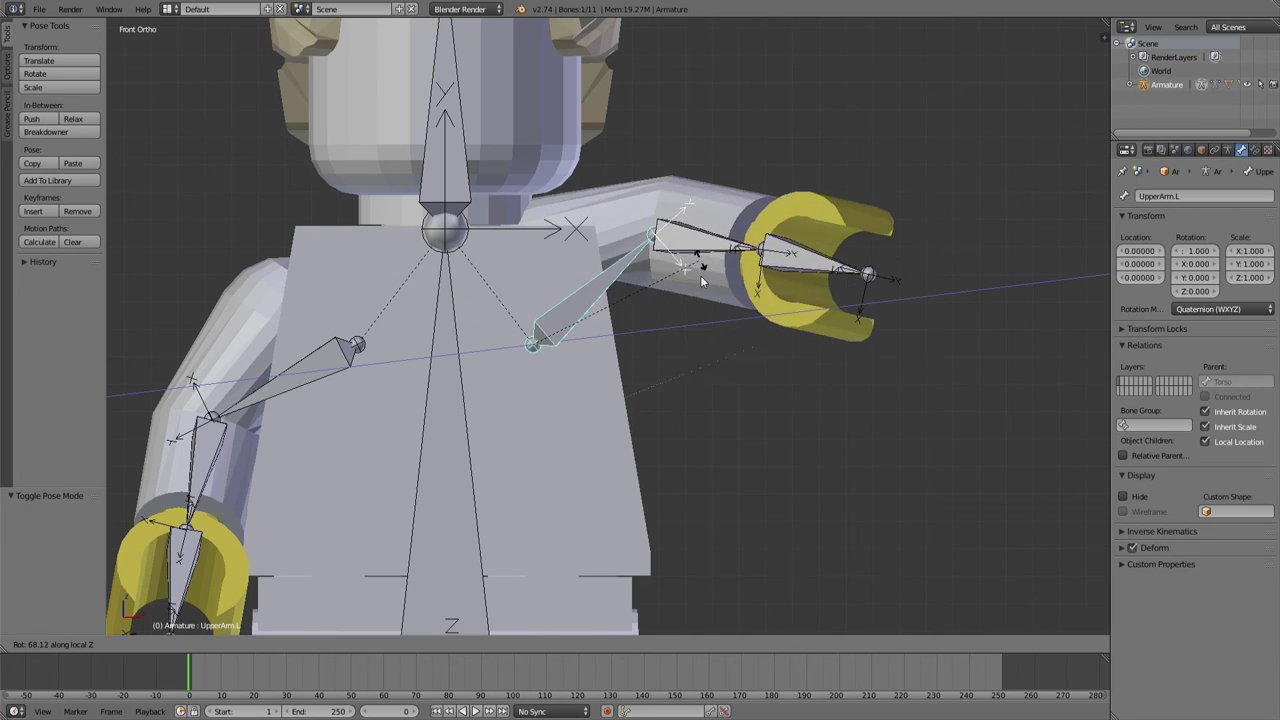
key("Escape")
In Edit Mode, move UpperArm.L's shoulder joint outward and up to the torso's edge, at about X 0.627 and Z 2.558.
key("Tab")
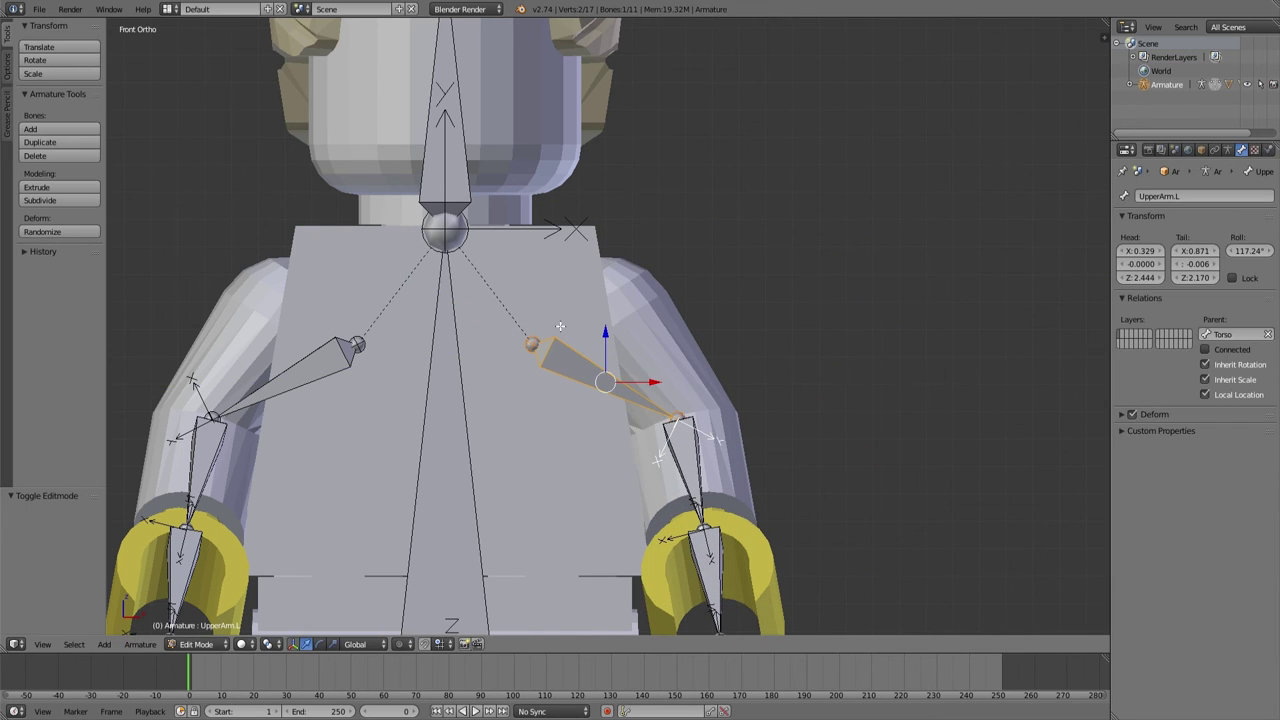
right_click(533, 344)
key("g")
left_click(642, 284)
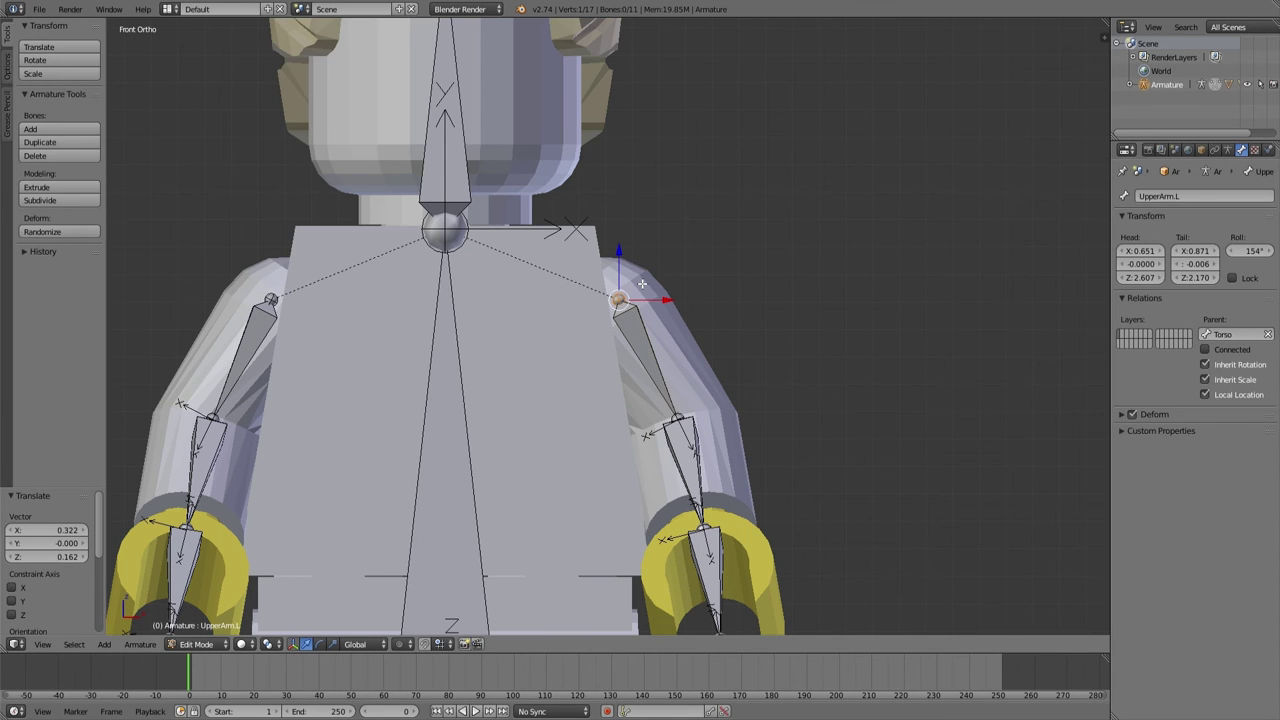
scroll(642, 284, "up", 2)
key("g")
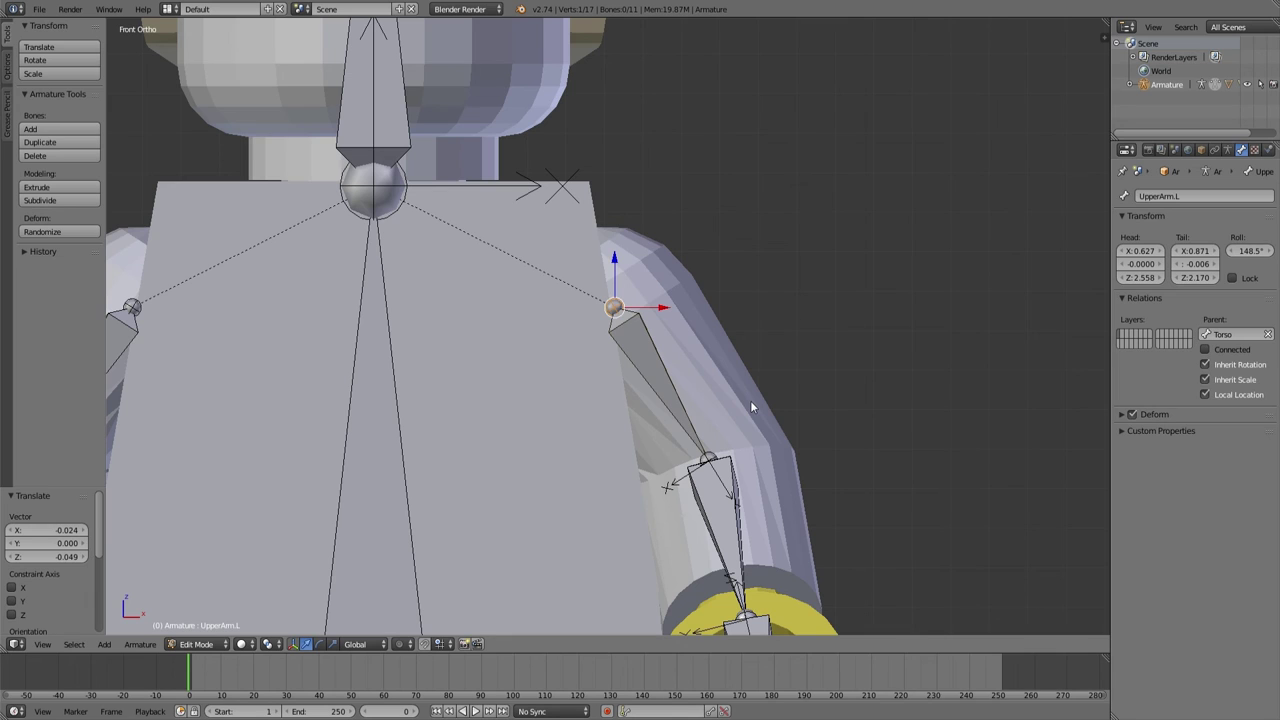
In Pose Mode, select the UpperArm.L bone and back out of Weight Paint mode on the arm mesh.
key("ctrl+Tab")
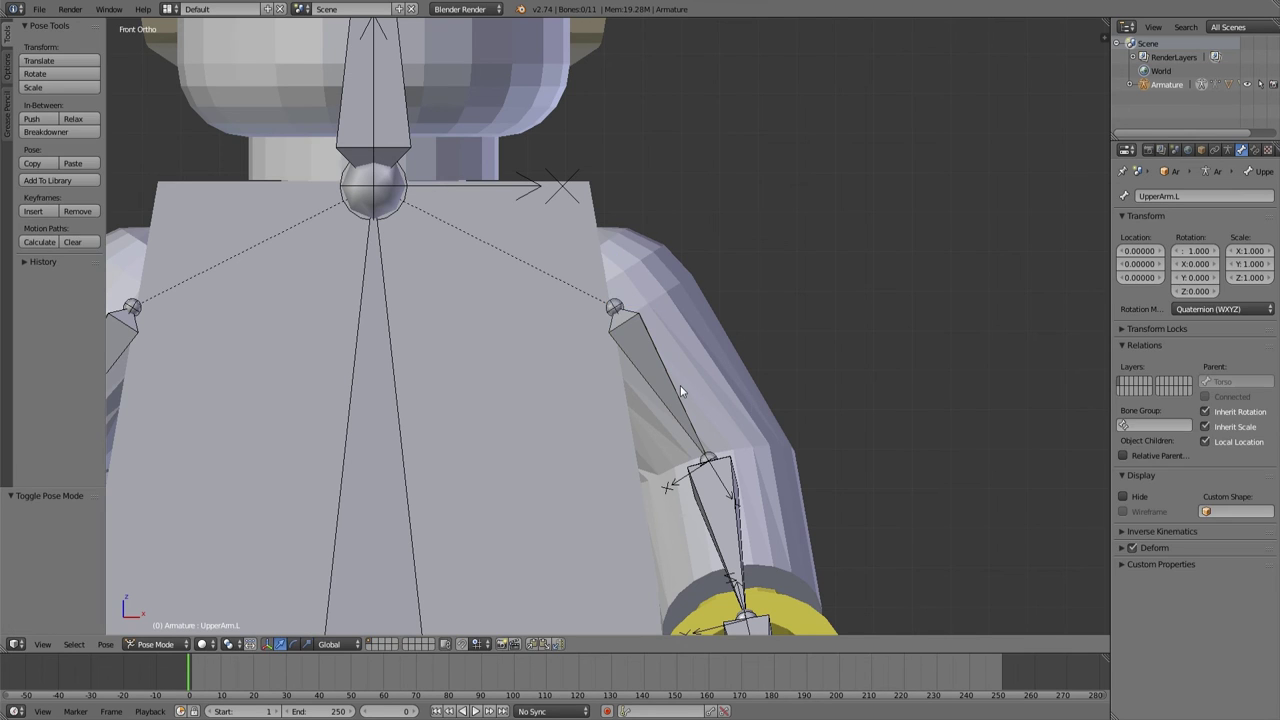
right_click(680, 387)
right_click(673, 379)
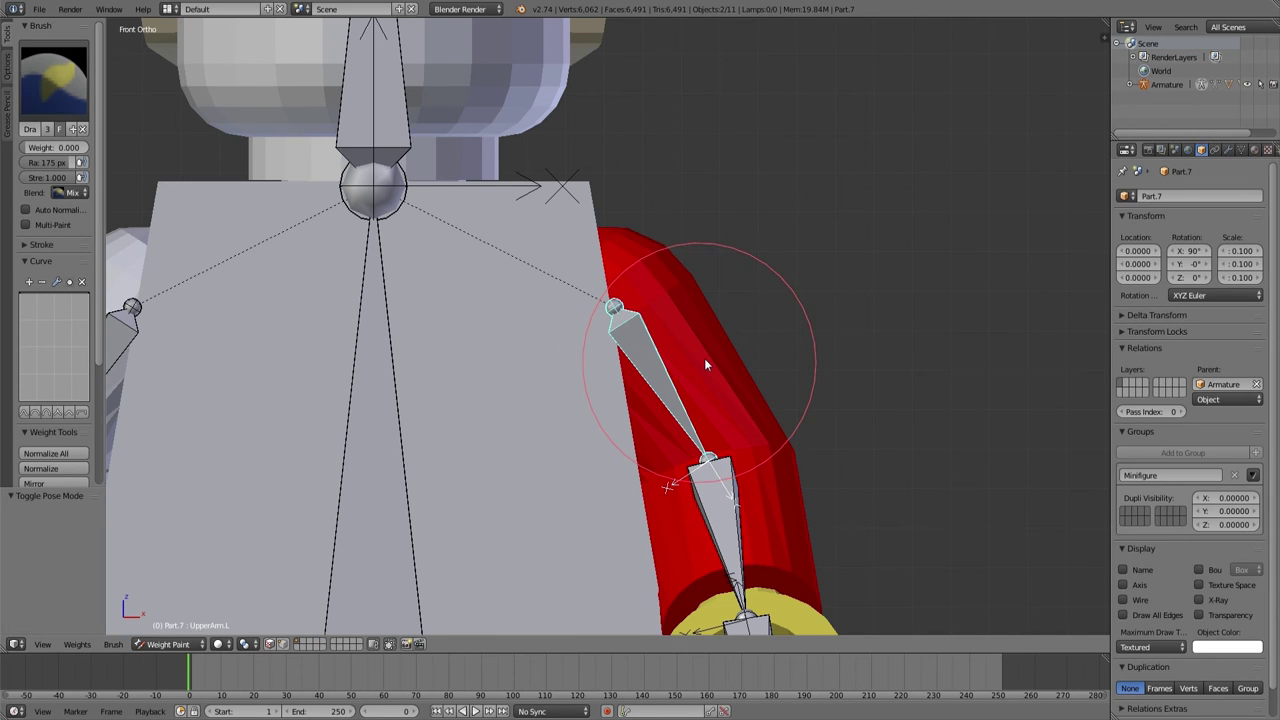
key("Tab")
key("Tab")
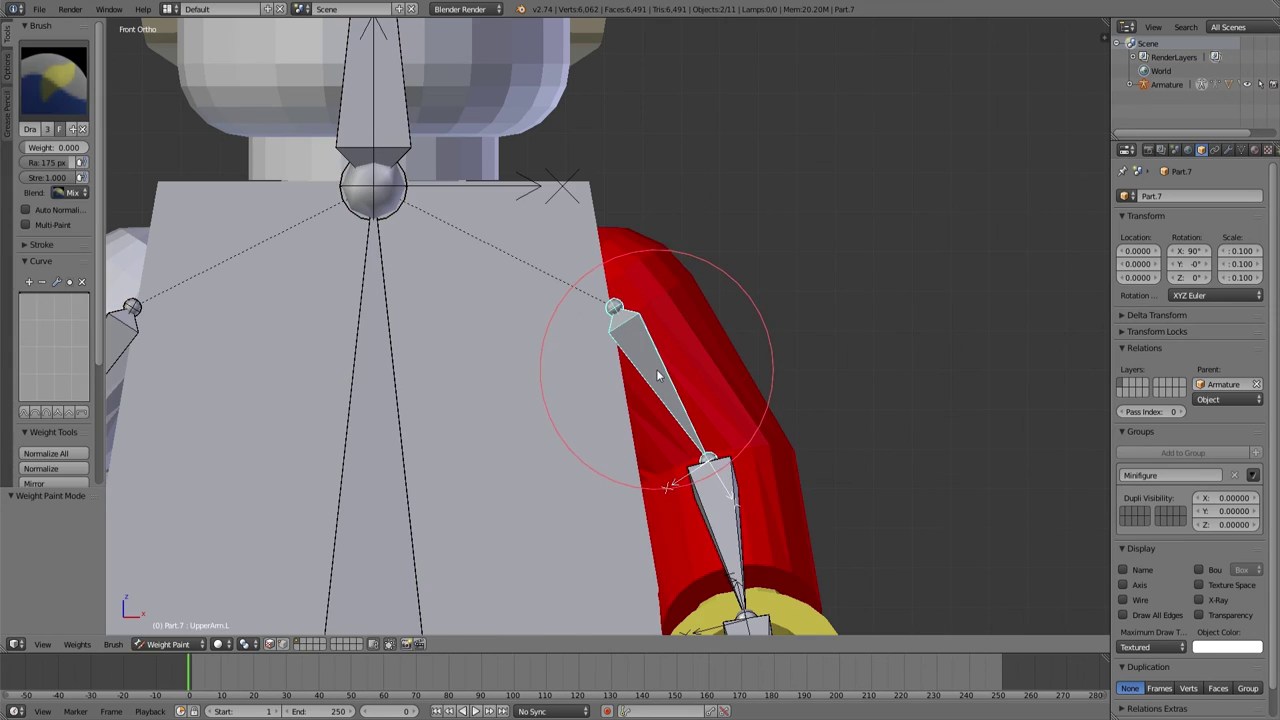
key("ctrl+Tab")
key("ctrl+z")
Test UpperArm.L's rotation about its local X axis and local Y axis without keeping the pose.
key("r")
key("x")
key("x")
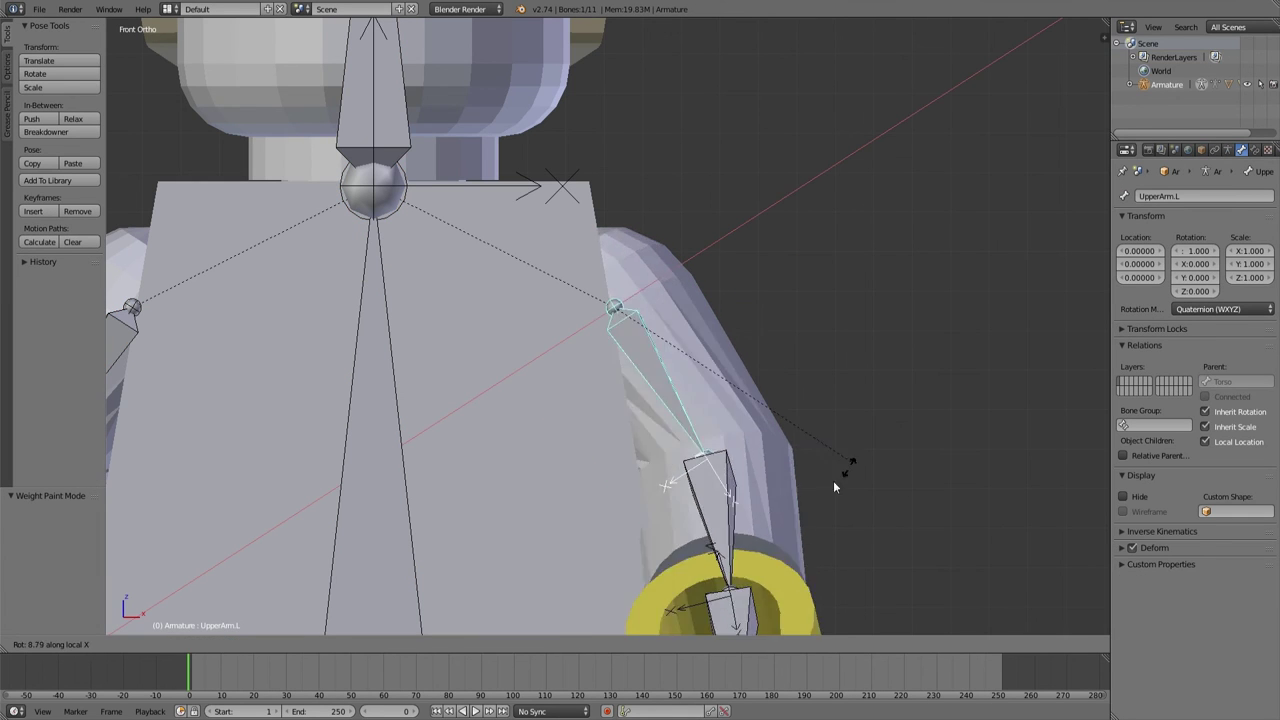
right_click(803, 257)
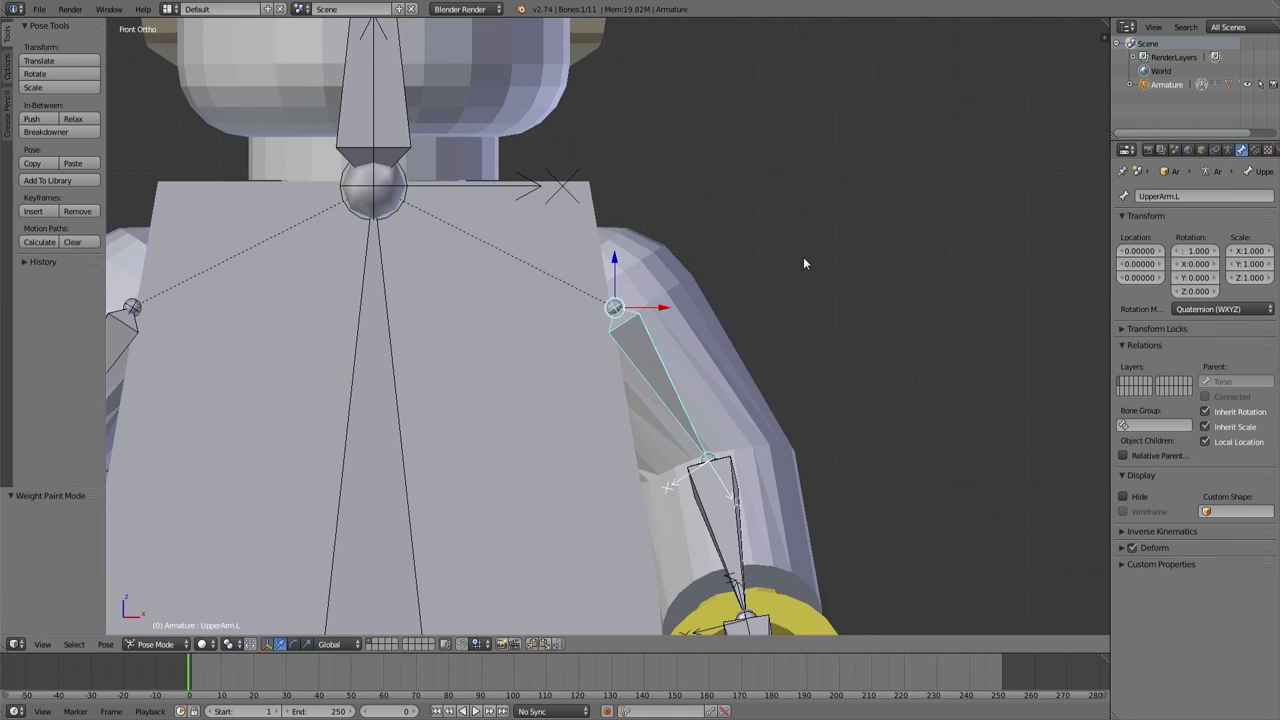
key("r")
key("y")
key("y")
right_click(804, 402)
Test UpperArm.L's rotation about its local Z axis and once more about local X, cancelling both.
key("r")
key("z")
key("z")
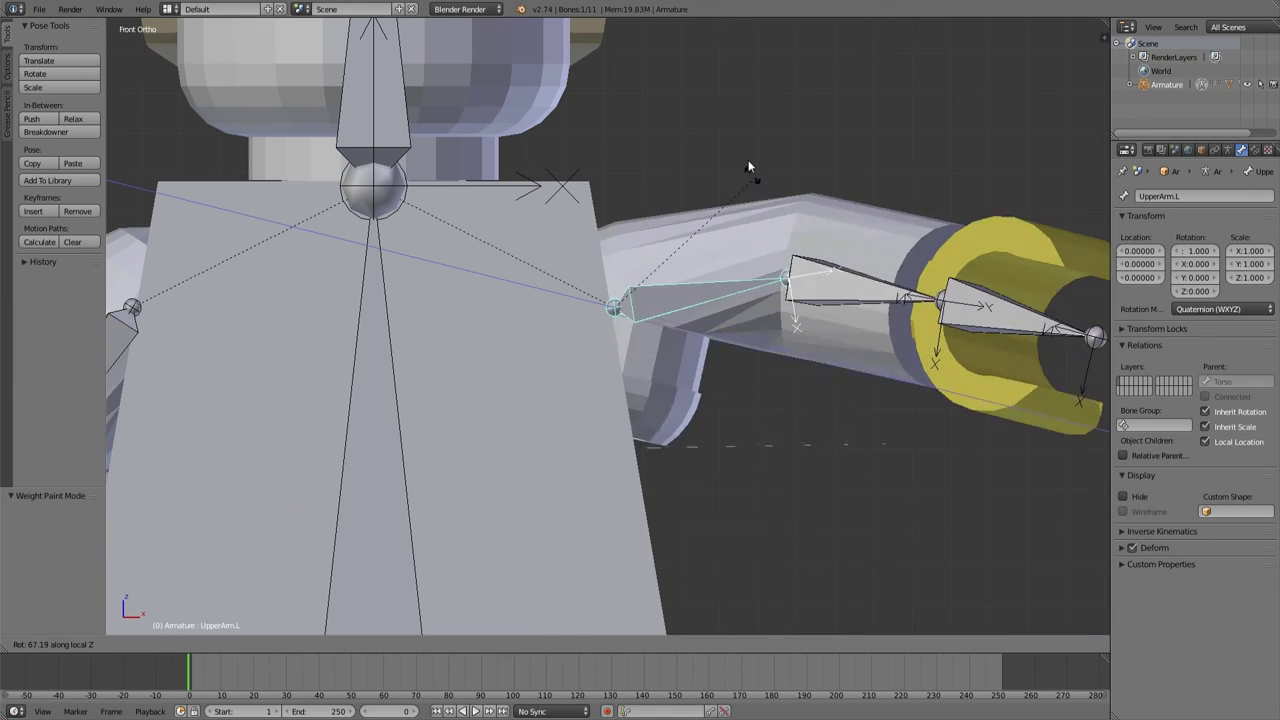
right_click(818, 404)
key("r")
key("x")
key("x")
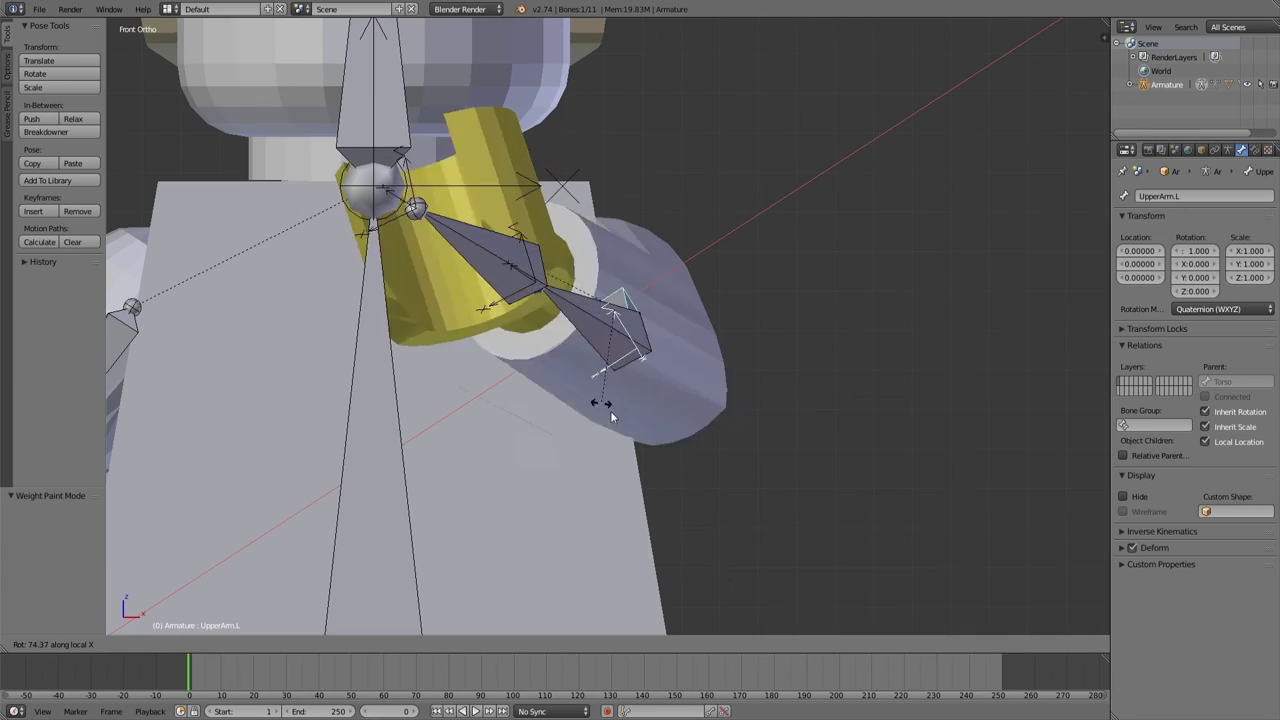
key("Escape")
In Edit Mode, move UpperArm.L's shoulder joint outward into the arm, to about X 0.714 and Z 2.556, checking it in wireframe.
key("Tab")
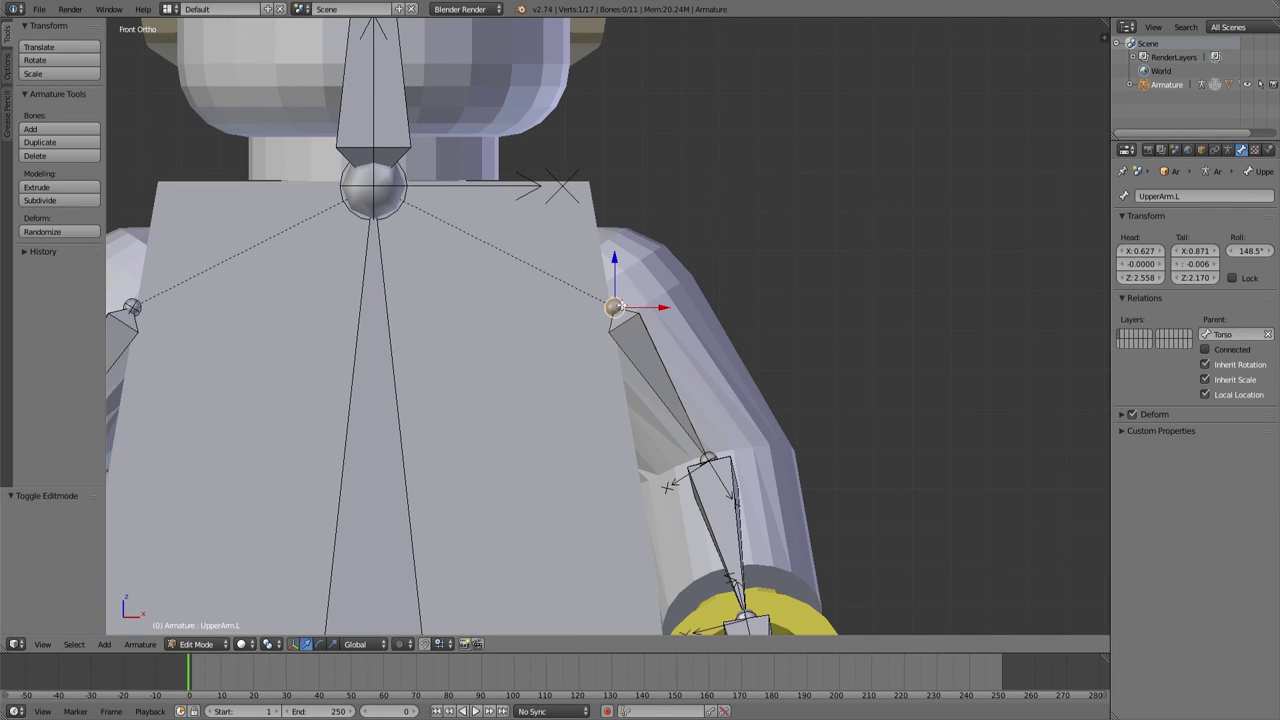
key("g")
left_click(642, 310)
key("z")
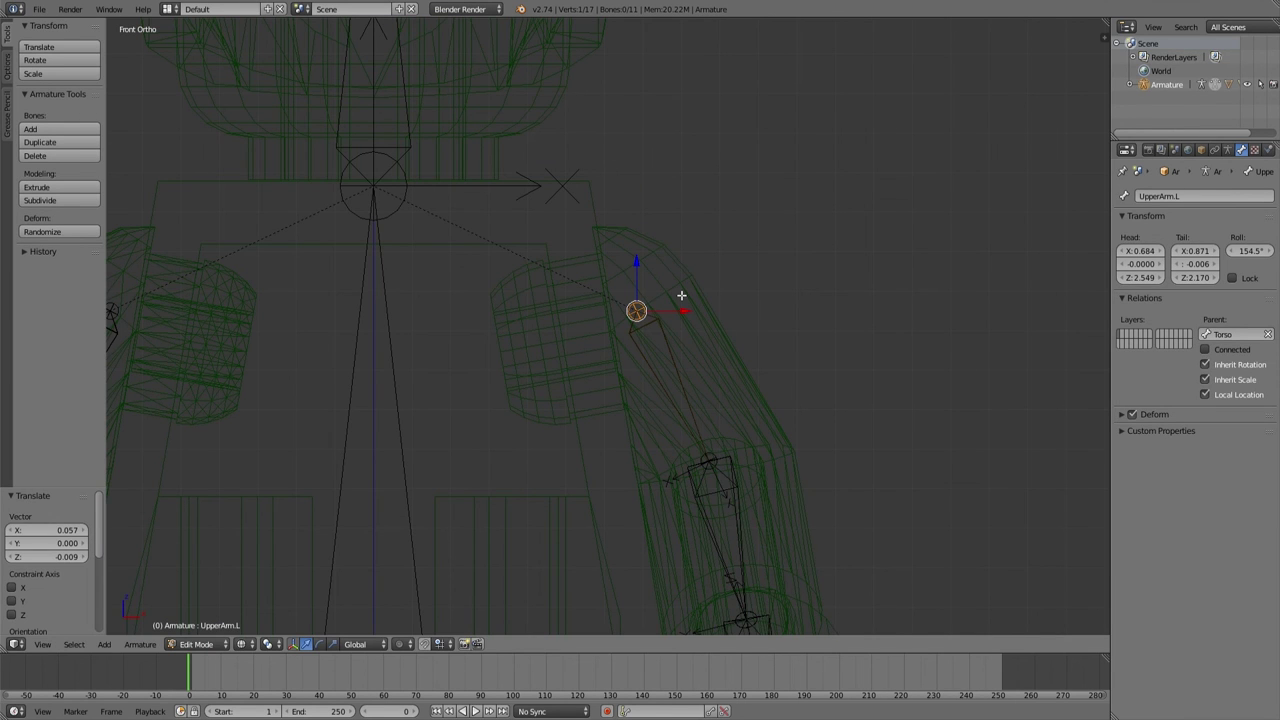
key("z")
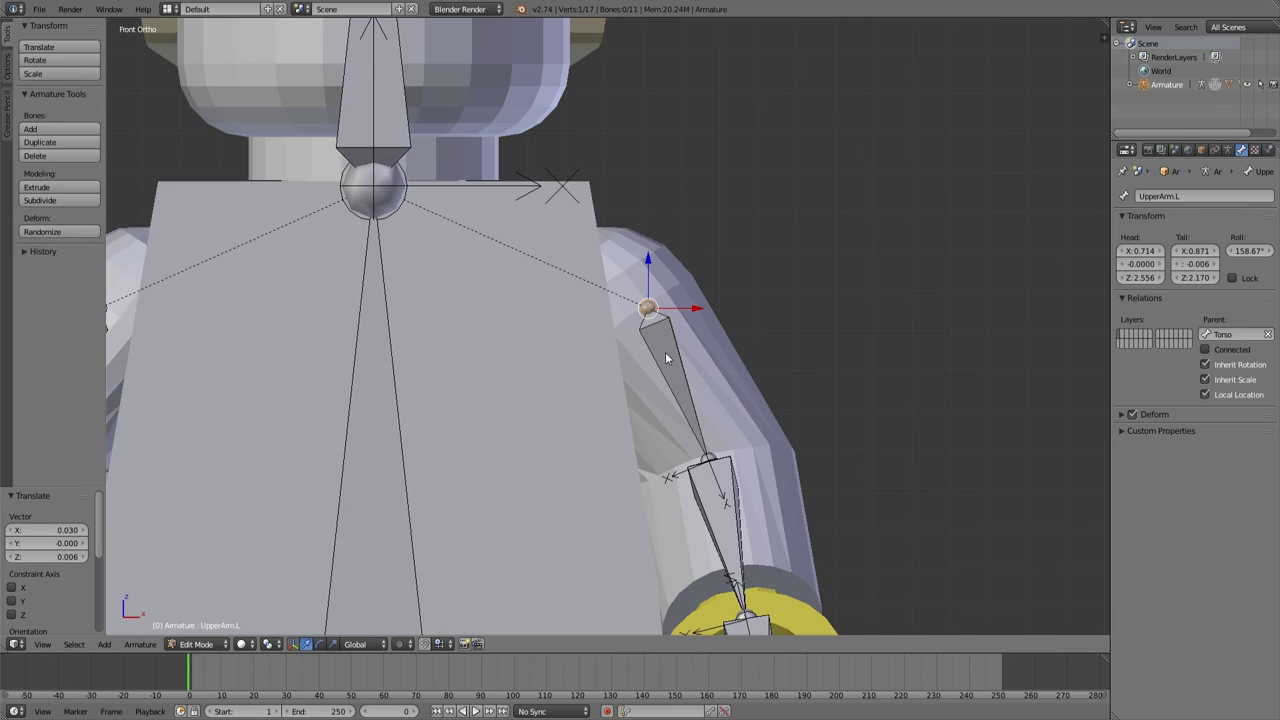
Return to Pose Mode and test UpperArm.L's local X rotation from the front without keeping it.
key("ctrl+Tab")
key("r")
key("x")
key("x")
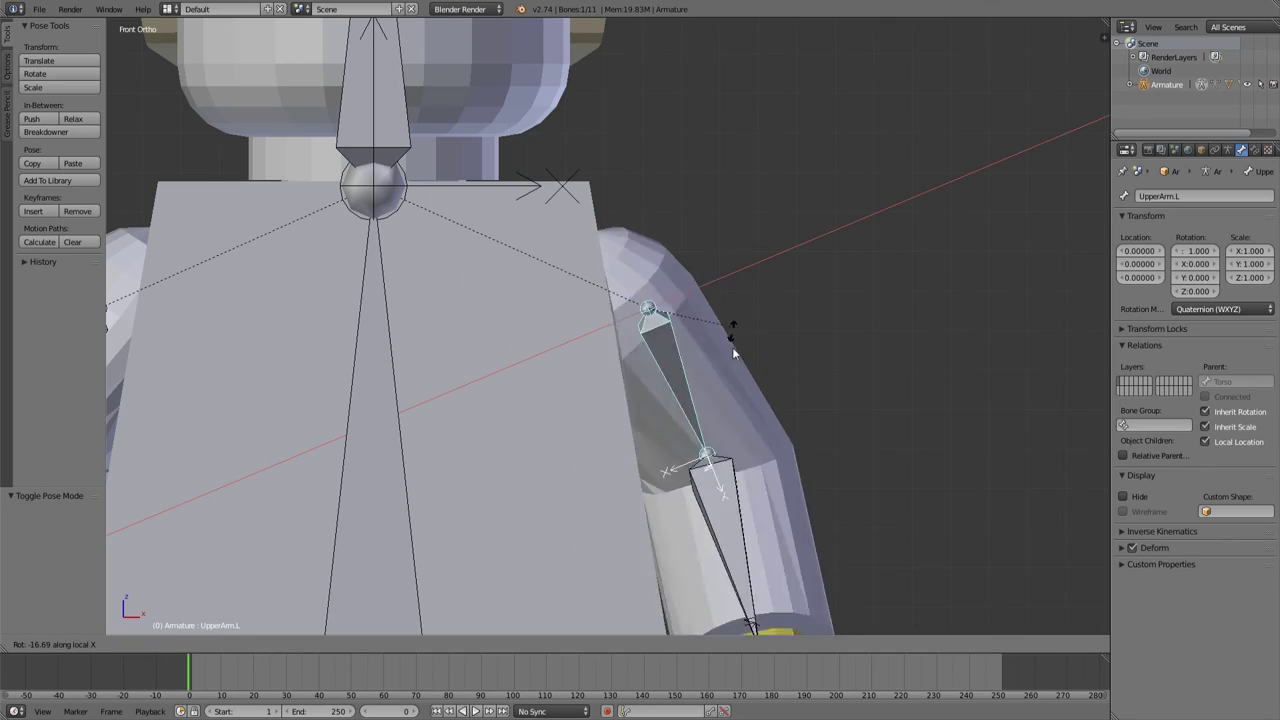
right_click(802, 344)
Test UpperArm.L's local X rotation from an angled side view without keeping the pose.
middle_click_drag(802, 344, 660, 375)
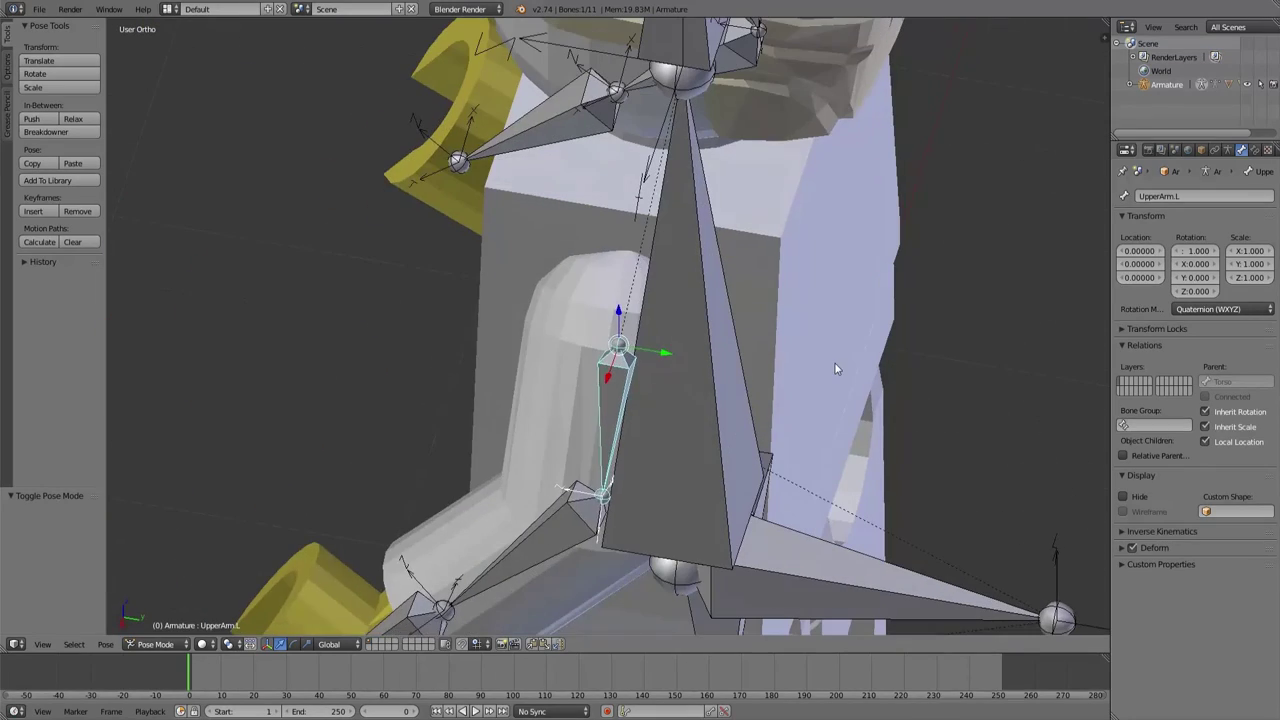
key("r")
key("x")
key("x")
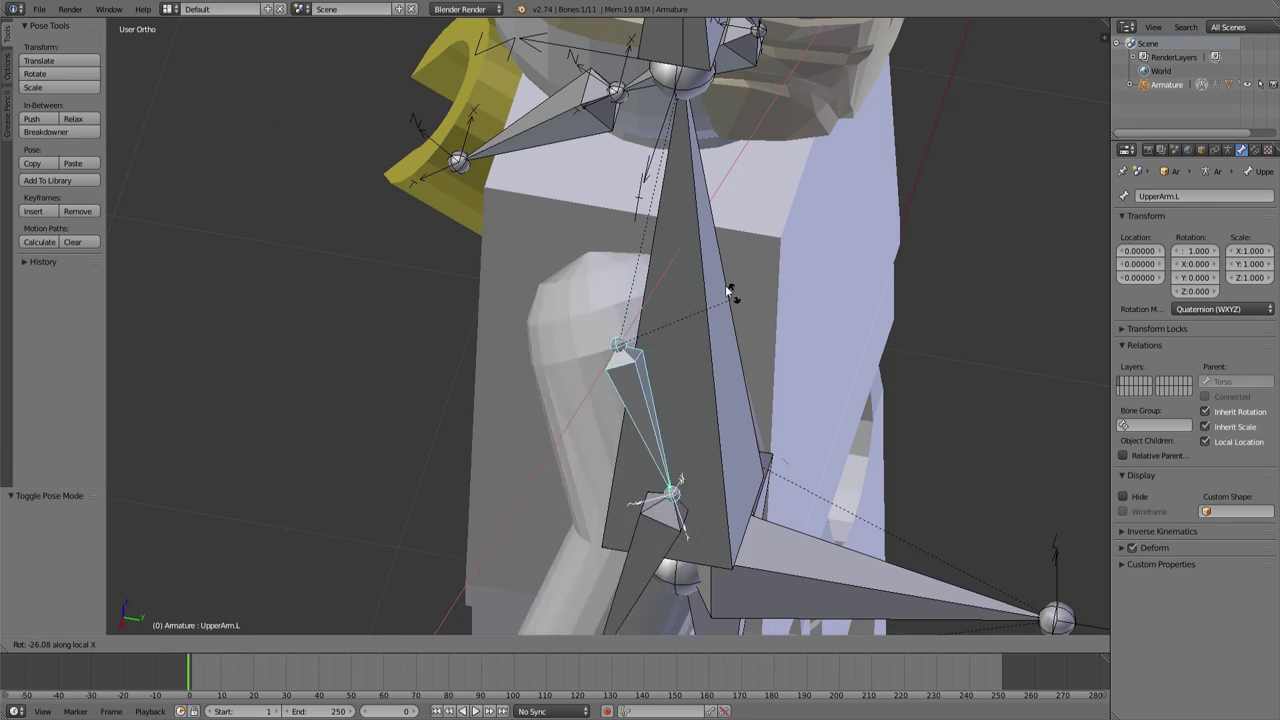
right_click(728, 287)
middle_click_drag(728, 287, 850, 260)
key("KP_1")
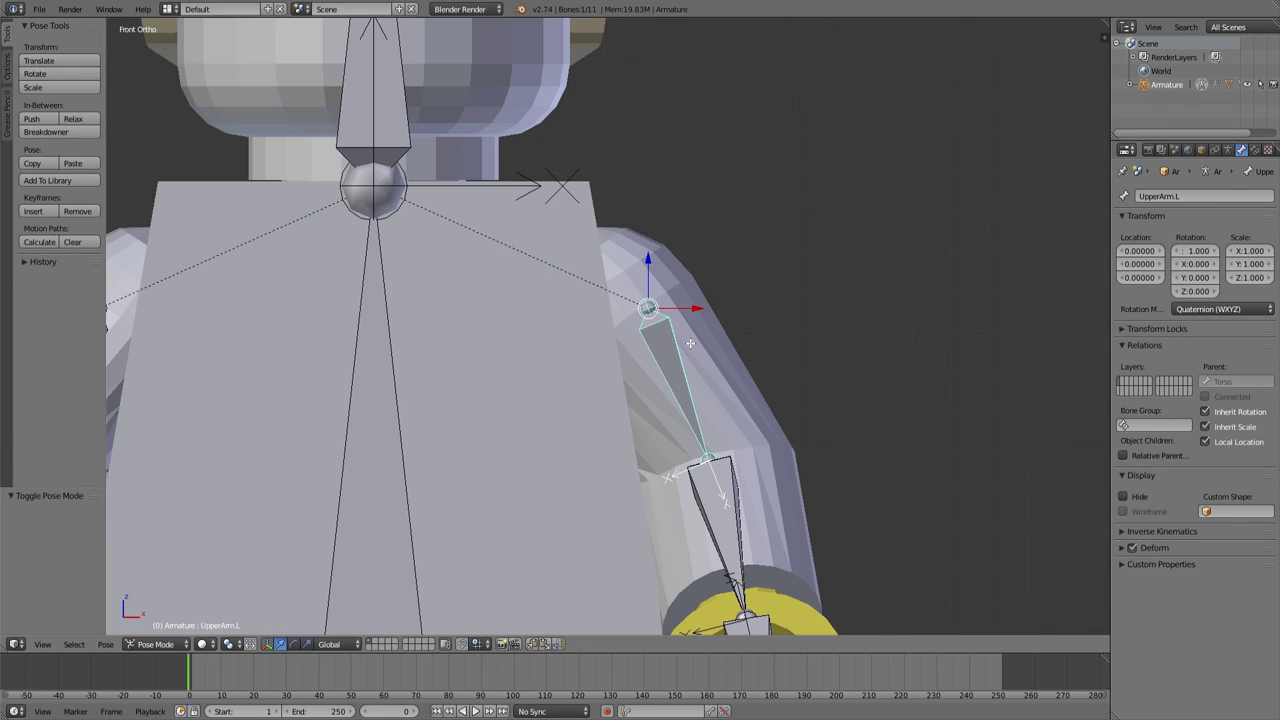
In Edit Mode with wireframe shading, move UpperArm.L's shoulder joint to about X 0.748 and Z 2.529, and return to solid shading.
key("Tab")
key("z")
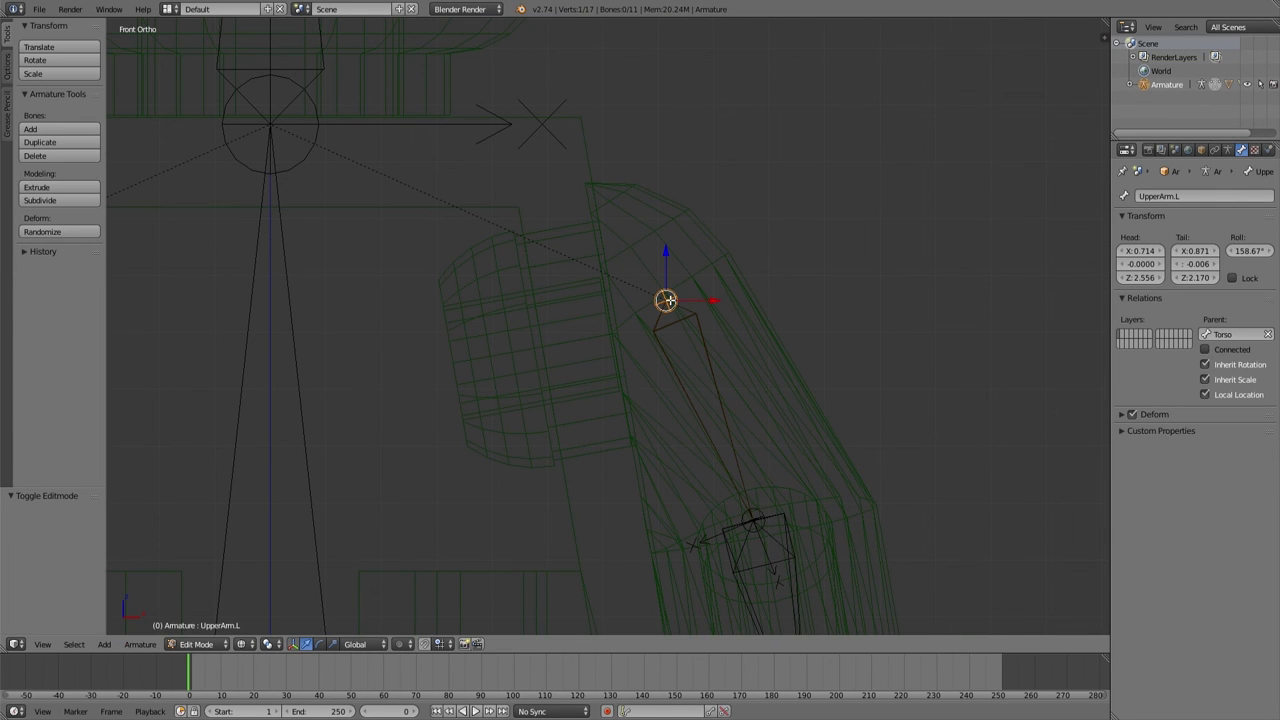
key("g")
left_click(670, 308)
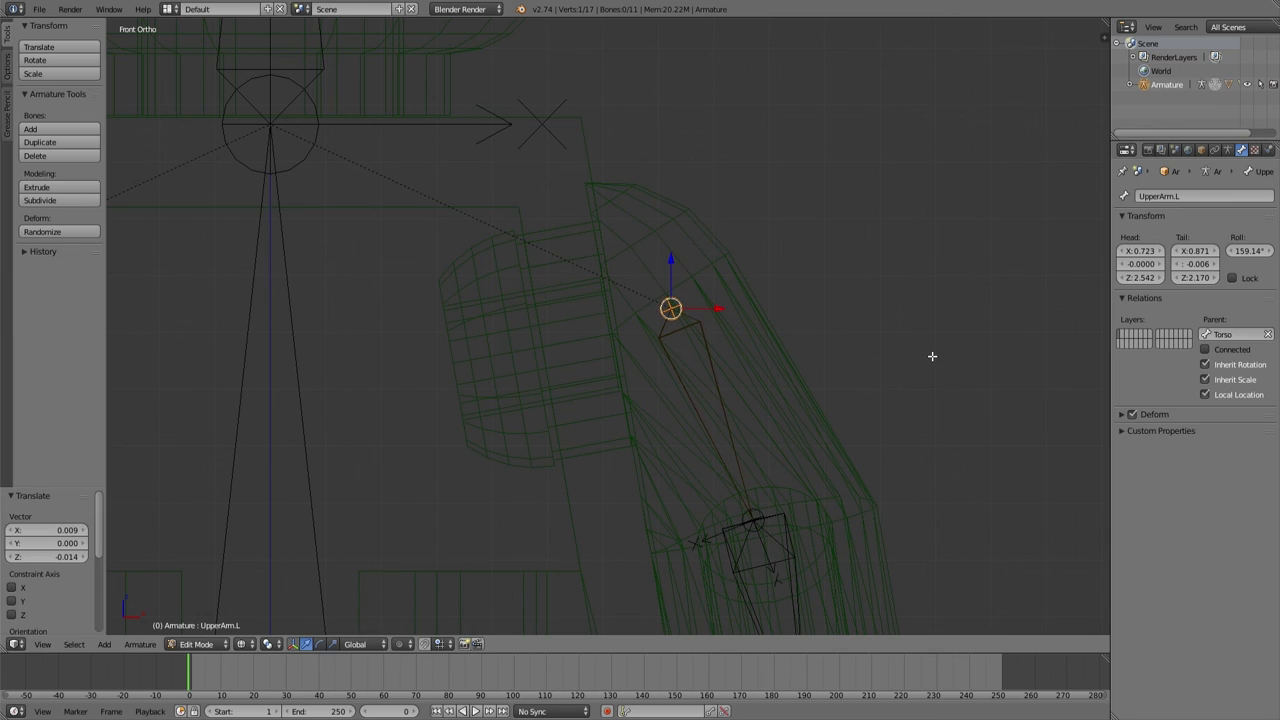
middle_click_drag(932, 356, 849, 363, "shift")
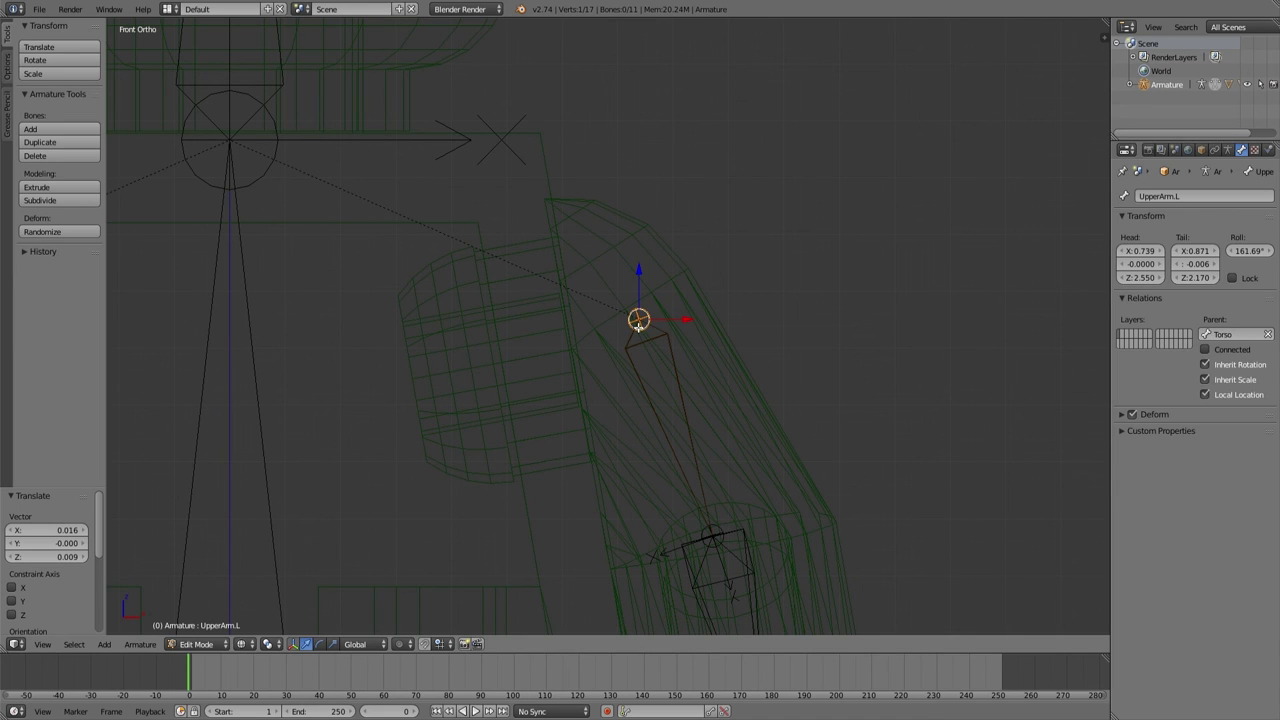
key("g")
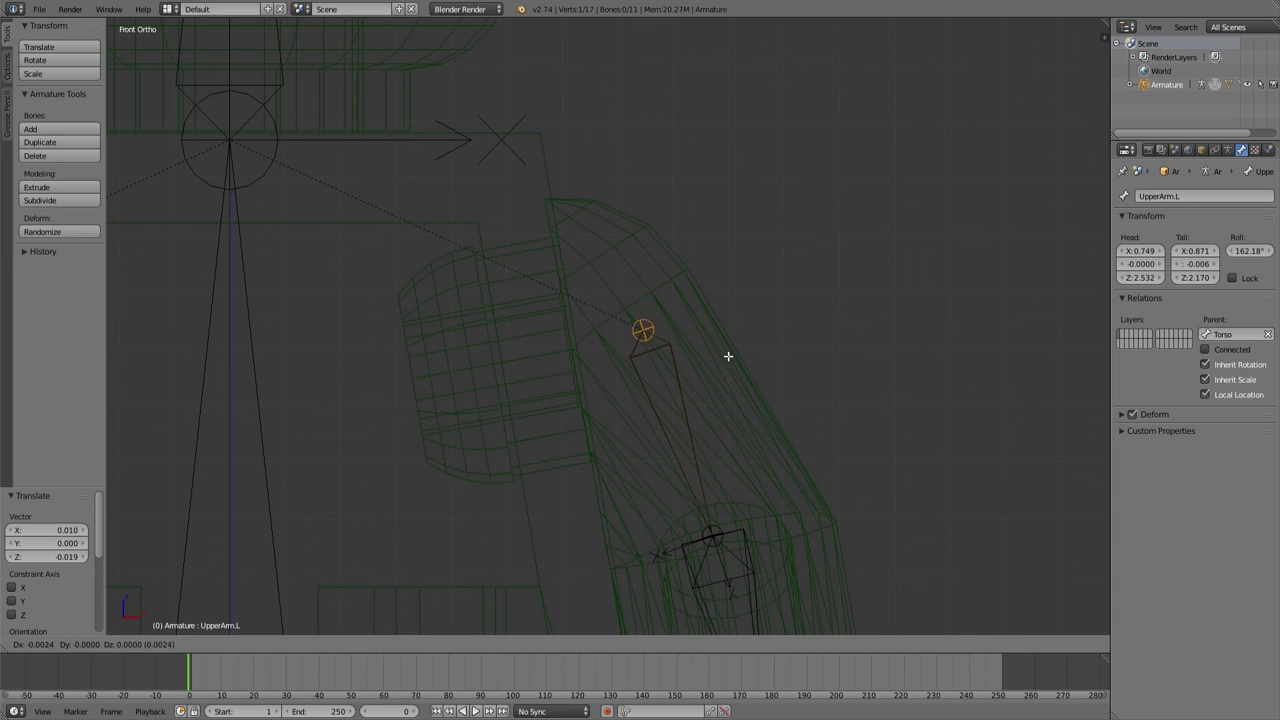
key("z")
scroll(647, 381, "down", 2)
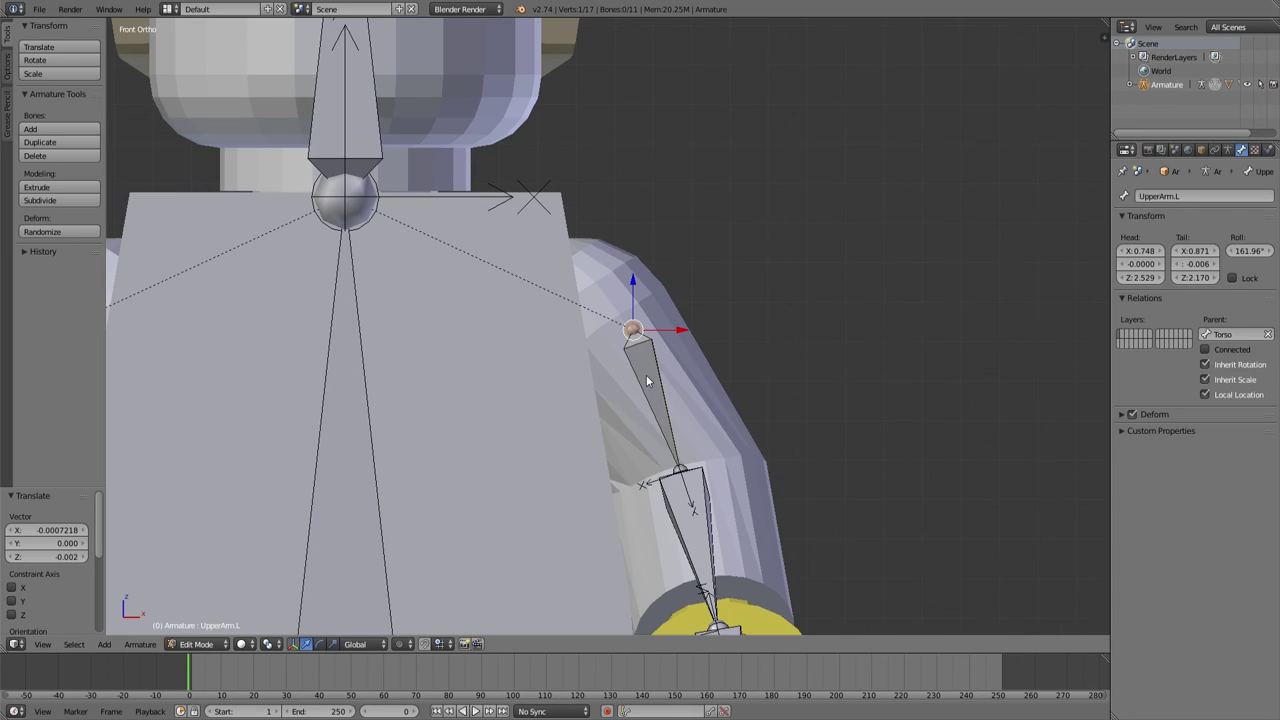
Switch to Pose Mode and check from the front how the arm swings about UpperArm.L's local X axis.
key("ctrl+Tab")
key("r")
key("x")
key("x")
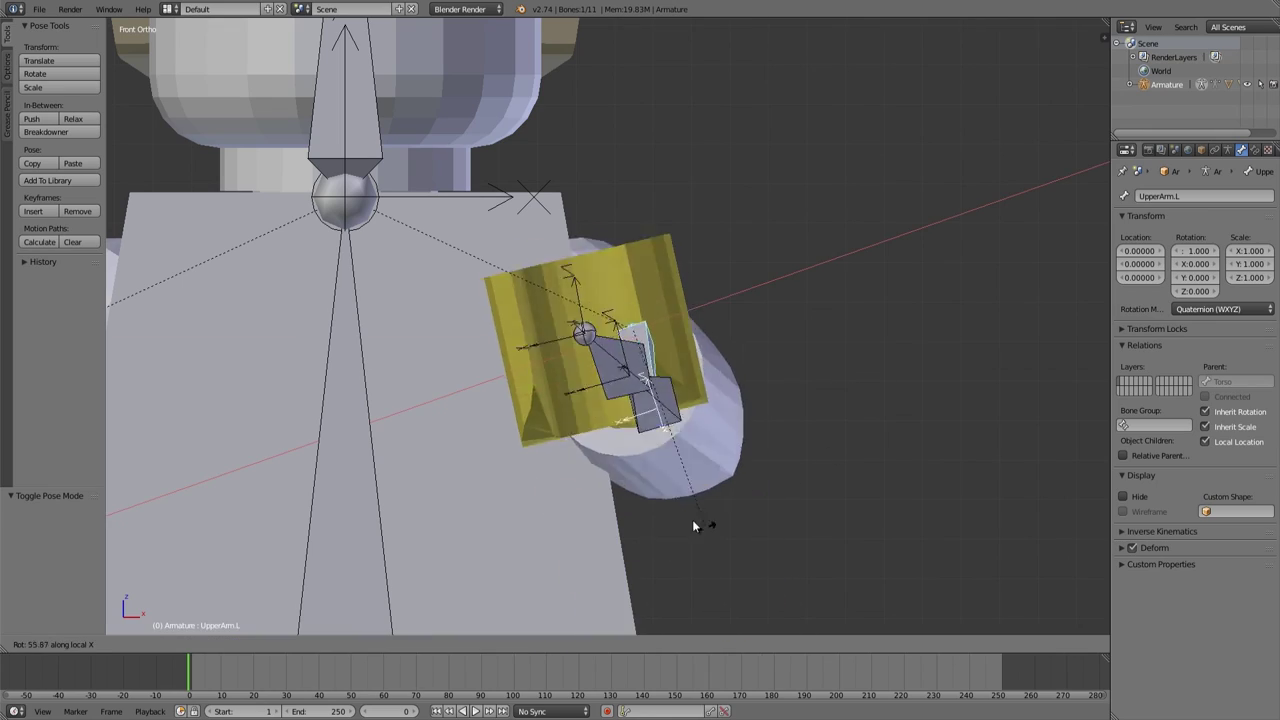
right_click(796, 366)
Check UpperArm.L's local X rotation from the side and from behind without keeping the pose.
middle_click_drag(796, 366, 490, 500)
key("r")
key("x")
key("x")
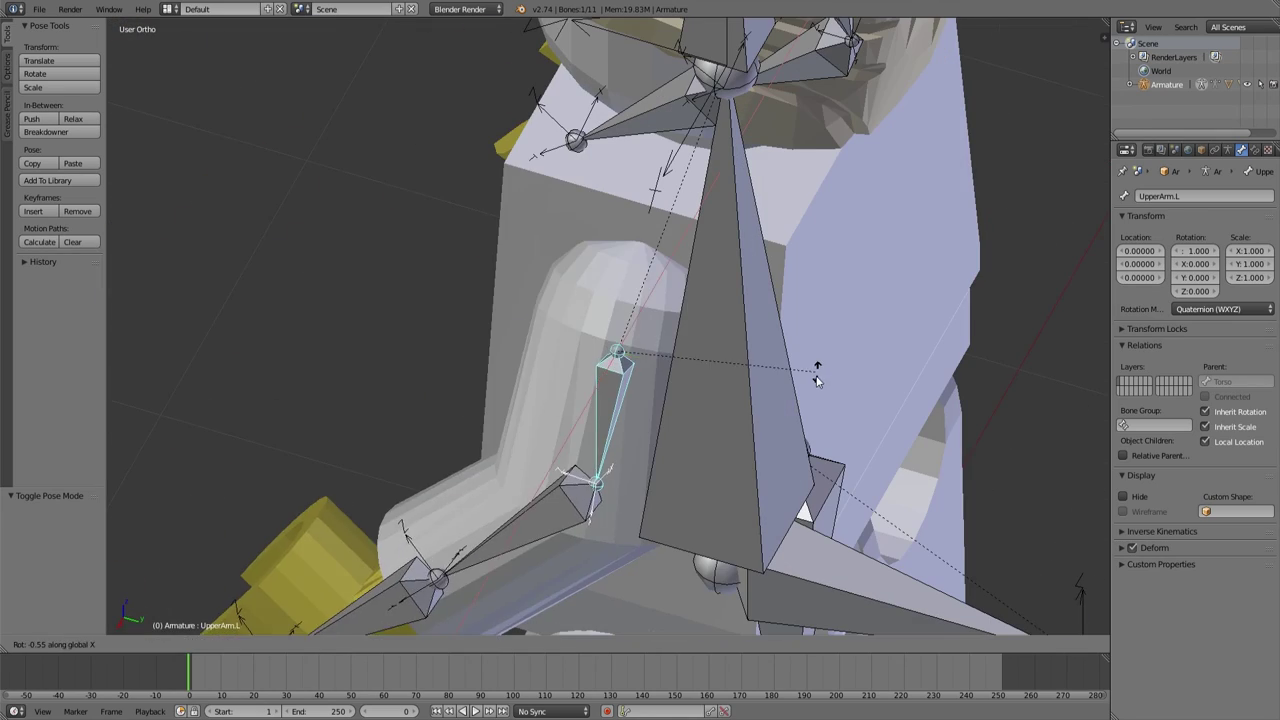
right_click(877, 437)
middle_click_drag(877, 437, 764, 407)
key("r")
key("x")
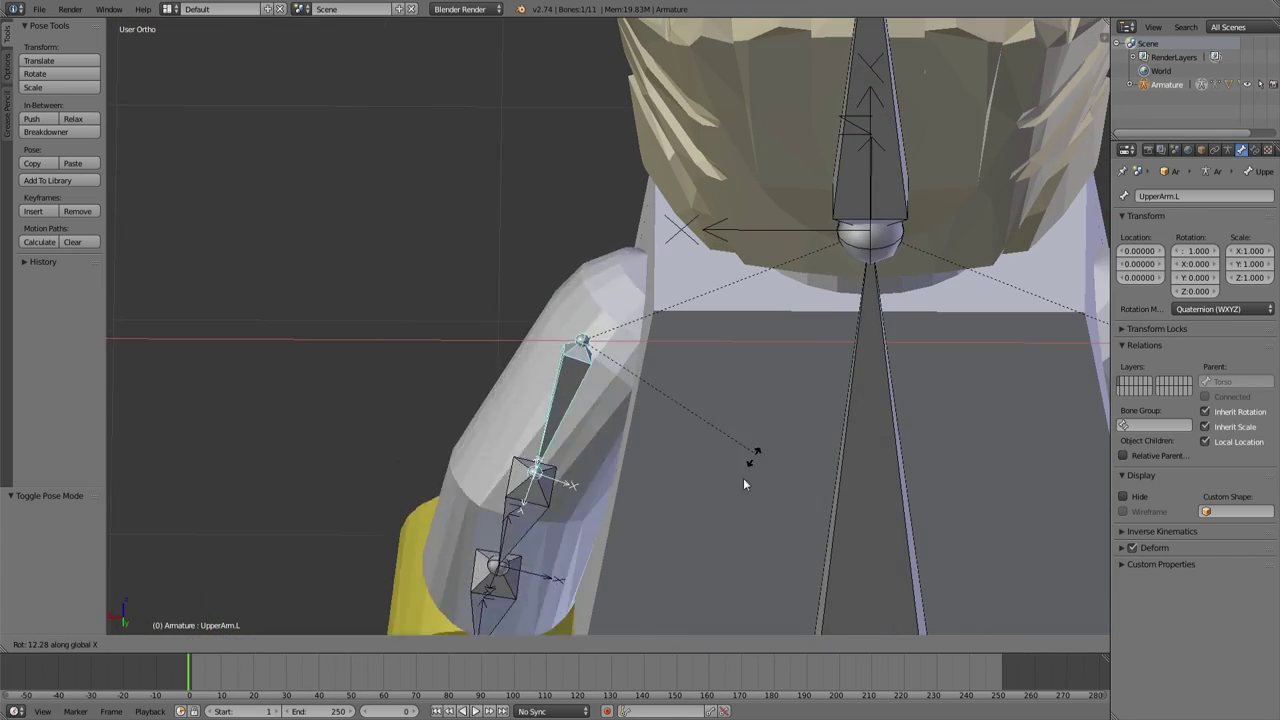
key("x")
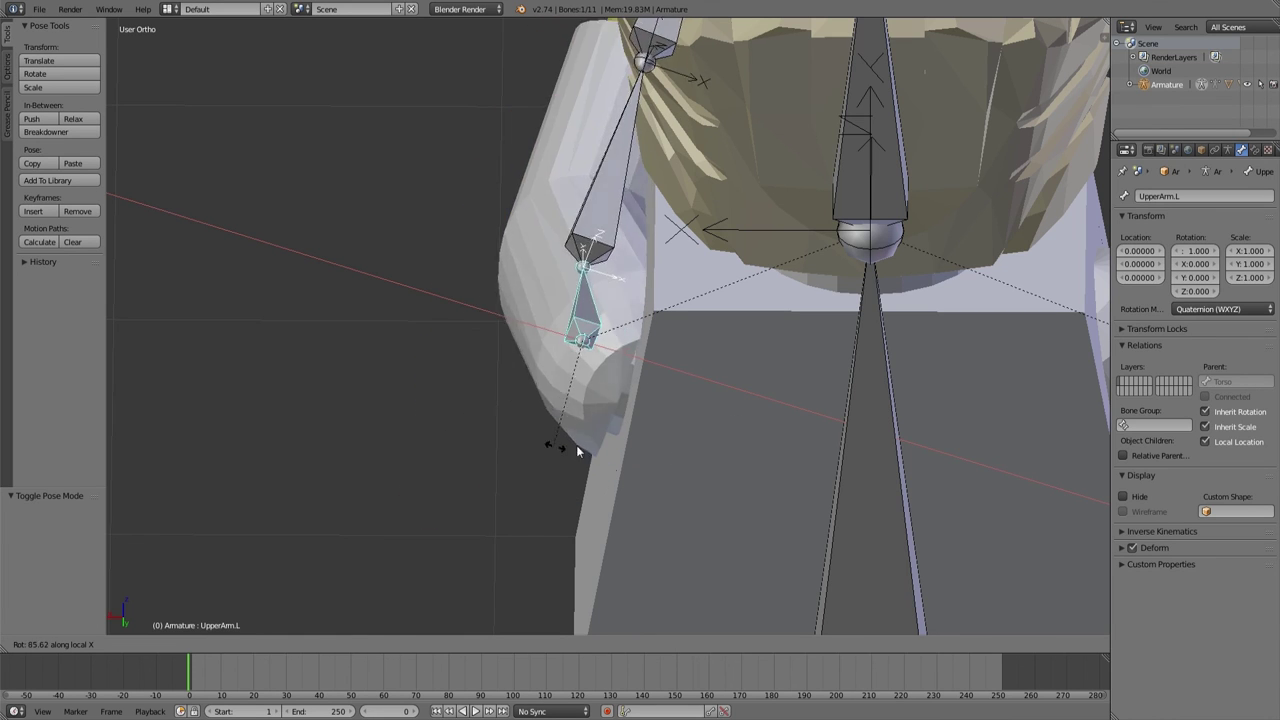
right_click(669, 426)
In Edit Mode, move UpperArm.L's shoulder joint slightly outward and down, to about X 0.762 and Z 2.518.
key("KP_1")
key("Tab")
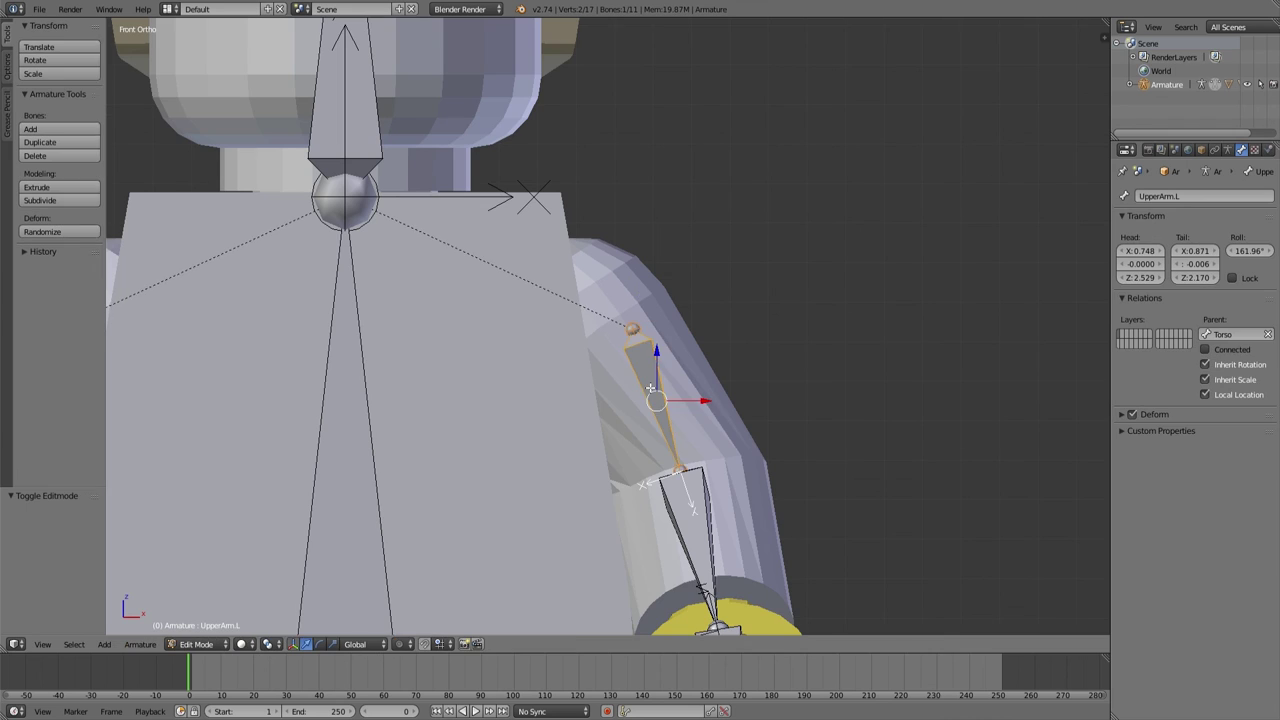
scroll(647, 336, "up", 1)
right_click(650, 335)
key("g")
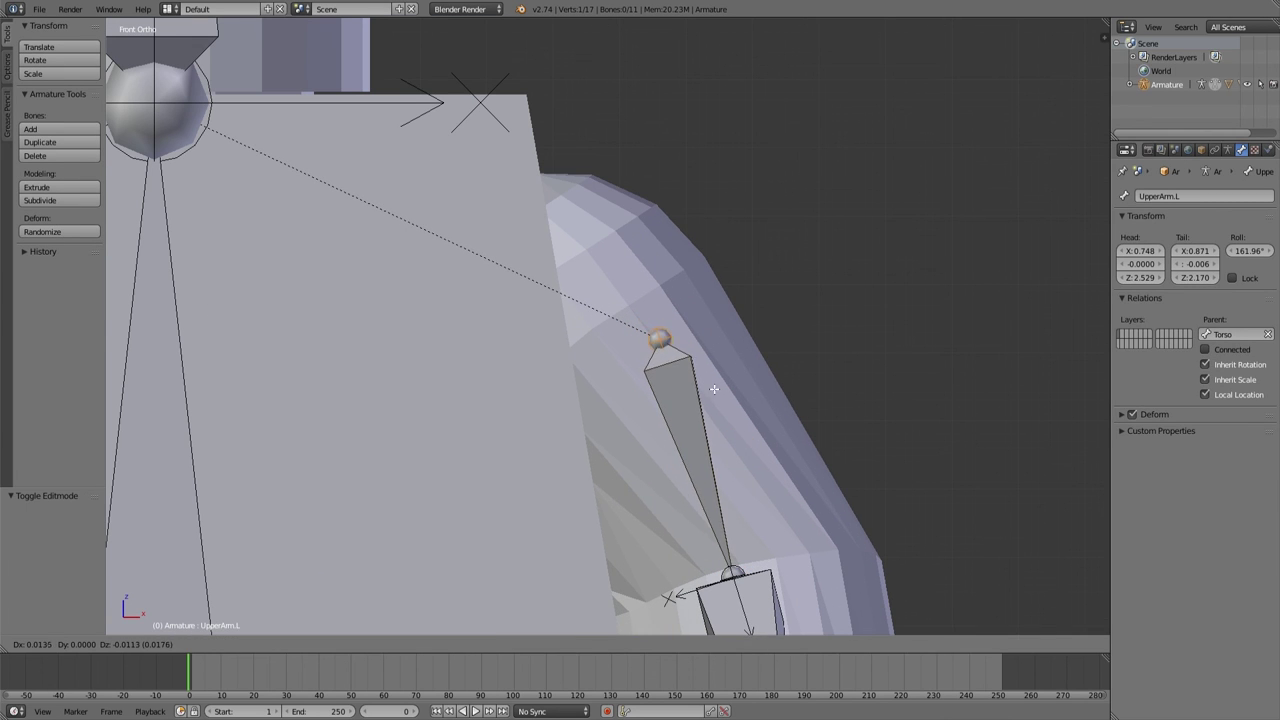
left_click(714, 389)
In Pose Mode, rotate UpperArm.L by about 99.2° about its local X axis.
scroll(840, 380, "down", 2)
key("Tab")
middle_click_drag(854, 377, 613, 399)
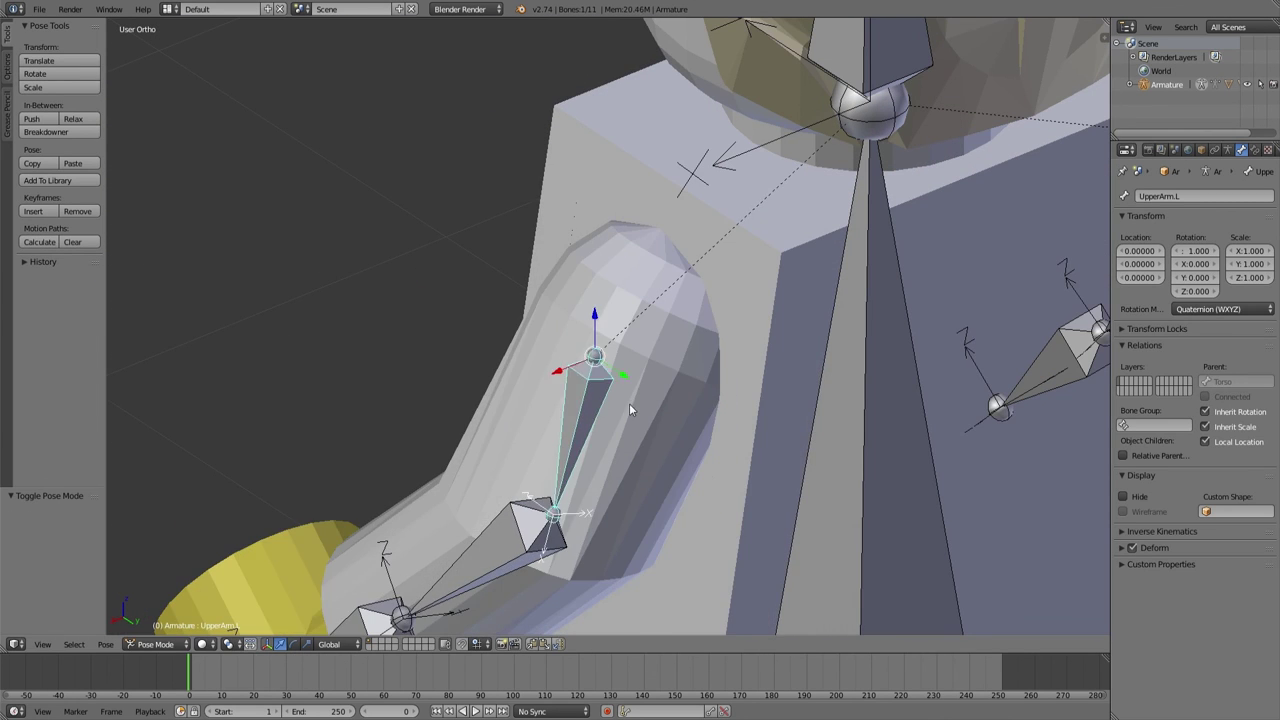
key("r")
right_click(873, 463)
scroll(873, 463, "down", 2)
middle_click_drag(873, 463, 846, 460)
key("r")
key("x")
key("x")
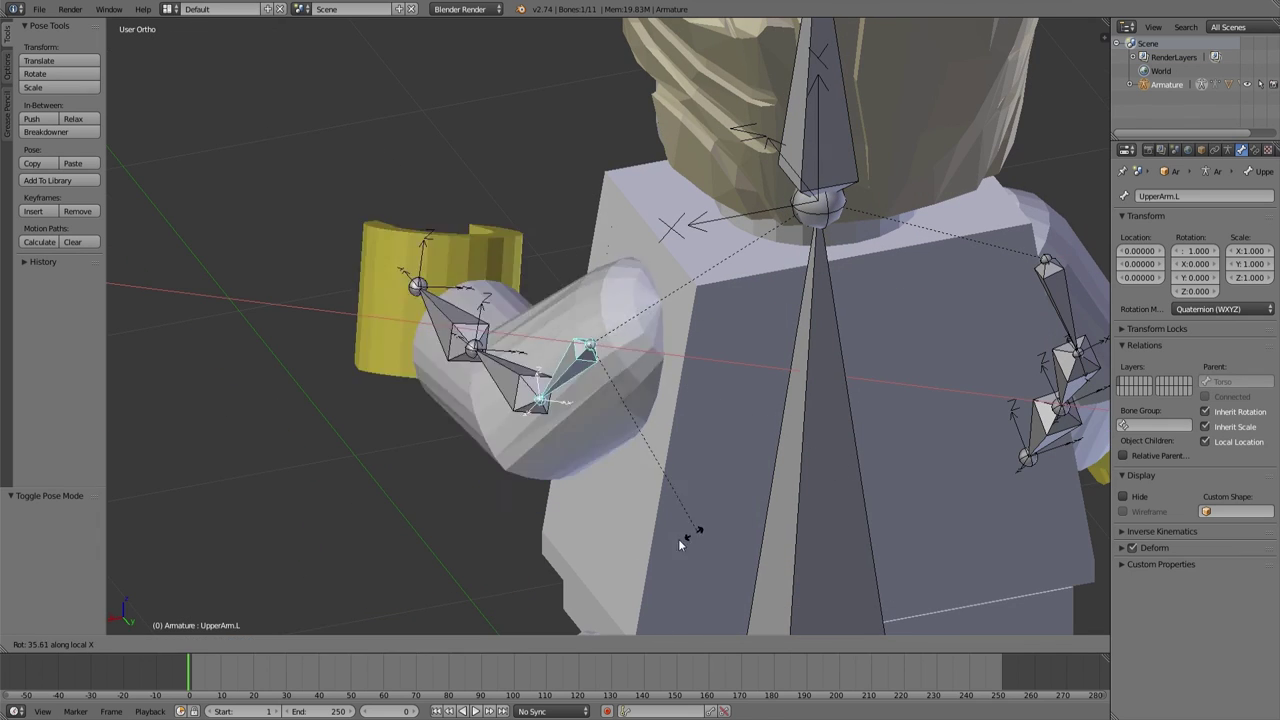
left_click(490, 502)
Test a further local X rotation of UpperArm.L from behind, and undo the arm's rotation.
middle_click_drag(686, 467, 690, 430)
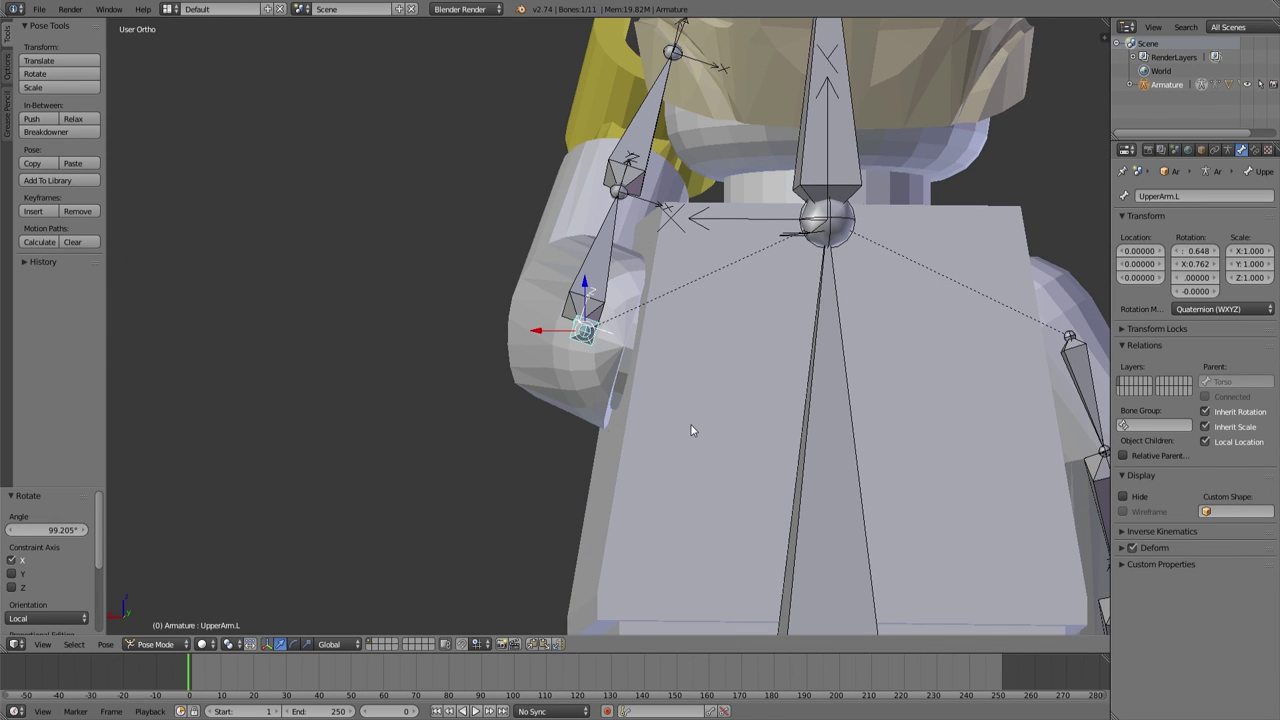
key("r")
key("x")
key("x")
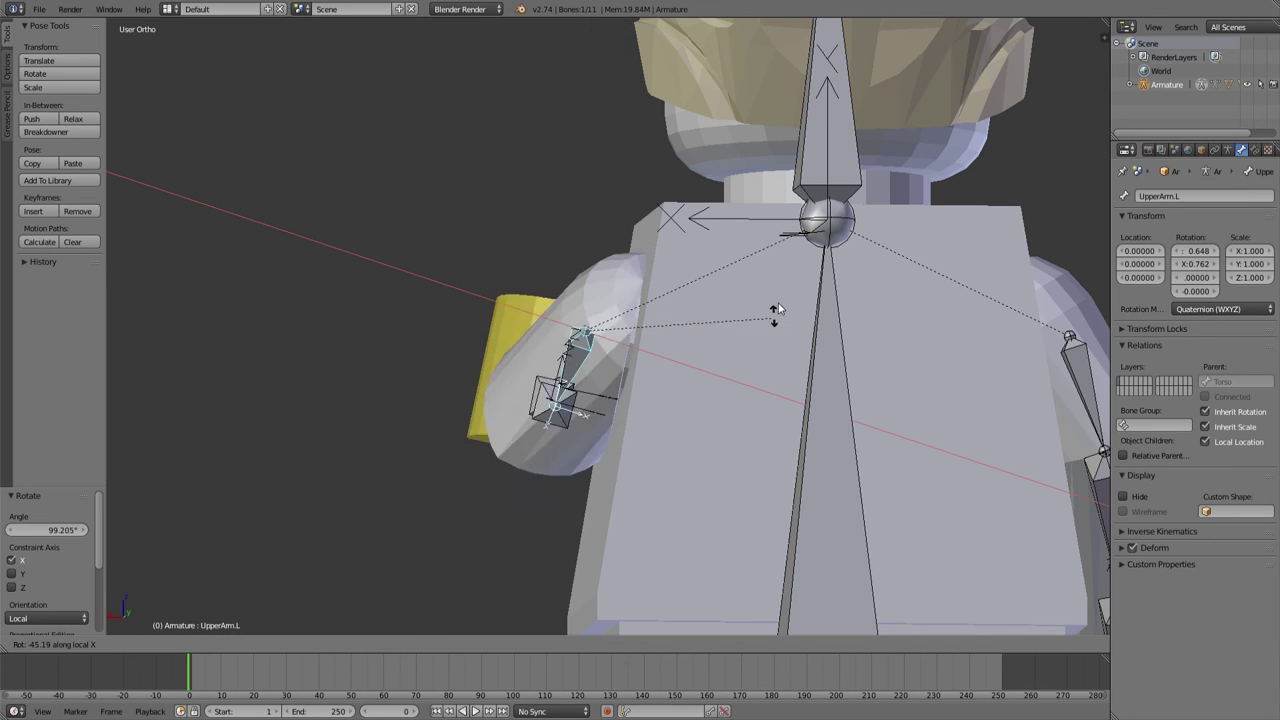
right_click(747, 429)
key("ctrl+z")
In Edit Mode, move UpperArm.L's shoulder joint back toward the torso, to about X 0.700 and Z 2.507.
middle_click_drag(822, 438, 828, 470, "ctrl")
key("Tab")
key("KP_1")
scroll(645, 350, "up", 8)
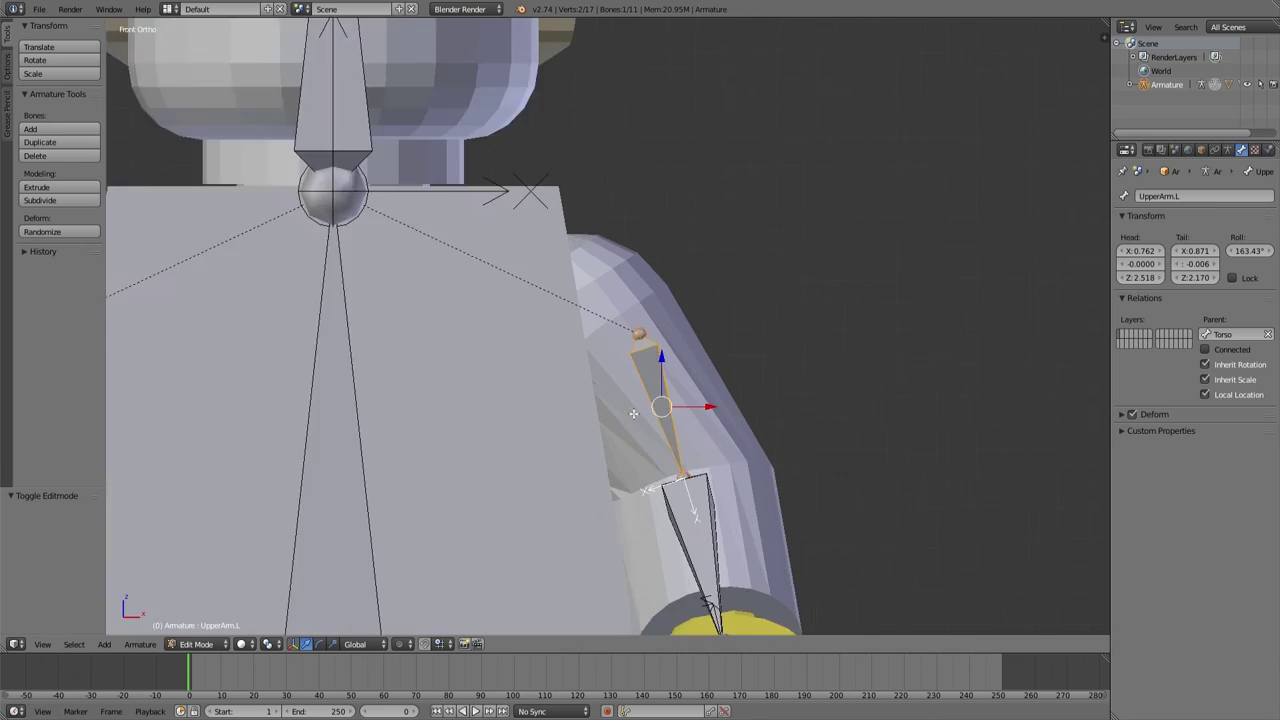
right_click(652, 342)
key("g")
left_click(608, 351)
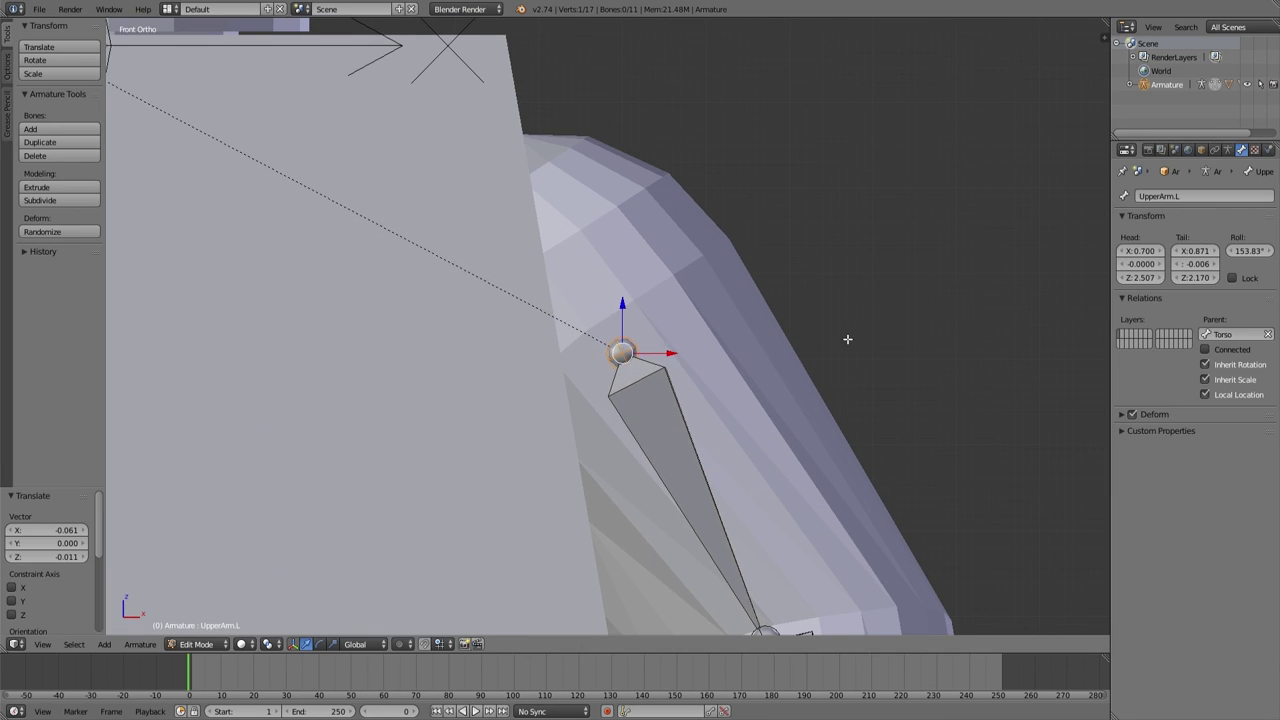
Return to Pose Mode and test from behind how the arm swings about UpperArm.L's local X axis.
scroll(846, 337, "down", 3)
middle_click_drag(846, 337, 577, 400)
key("ctrl+Tab")
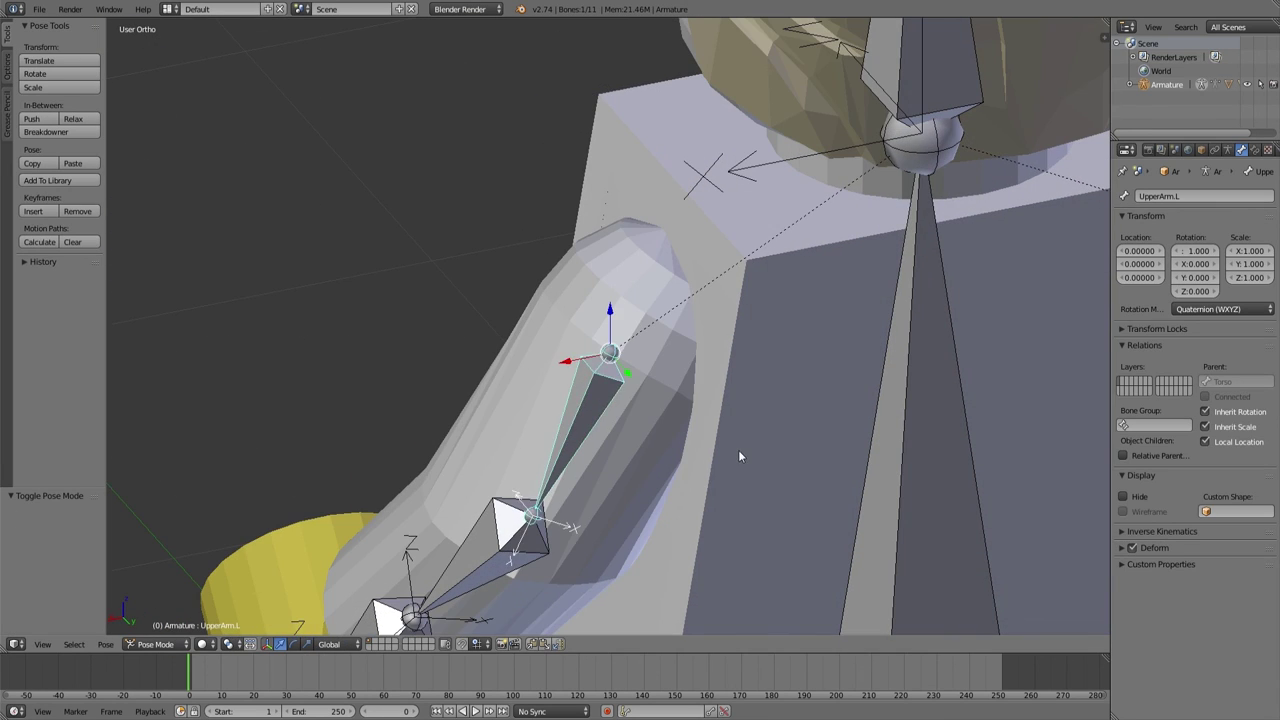
middle_click_drag(738, 449, 758, 425)
key("r")
key("x")
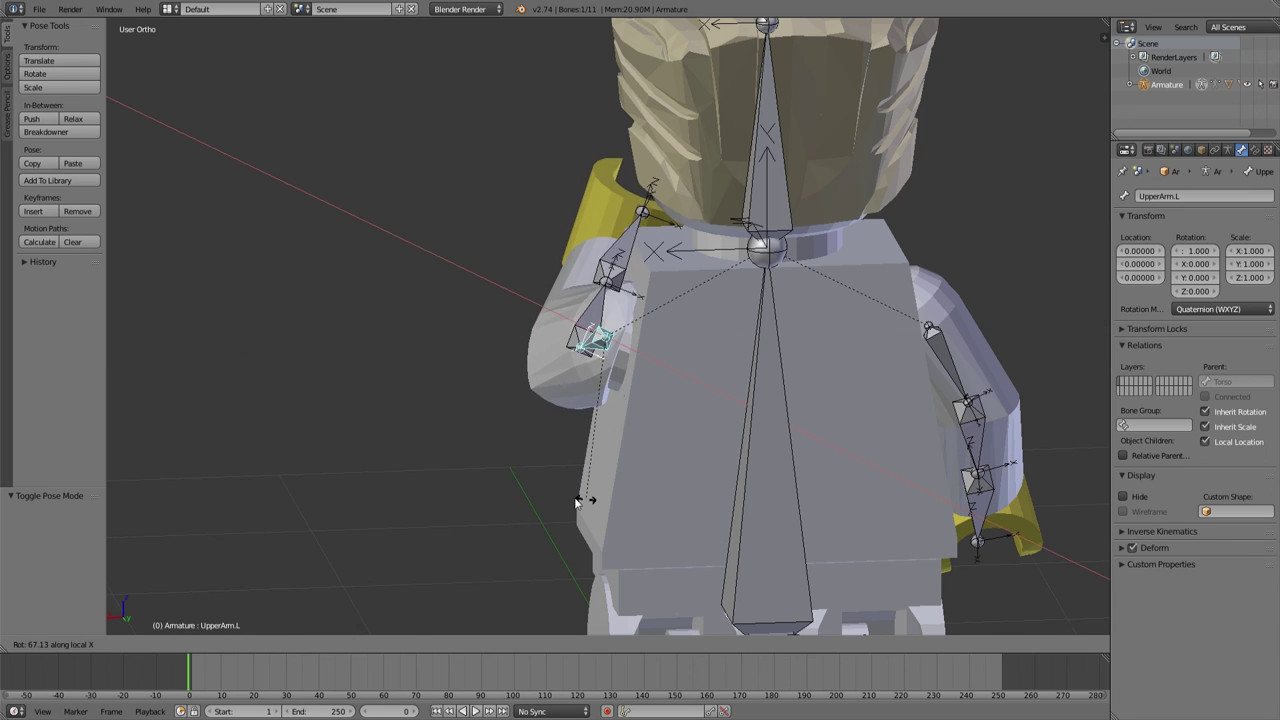
right_click(640, 470)
In Edit Mode, move UpperArm.L's shoulder joint outward from the torso, toward the middle of the upper arm.
middle_click_drag(640, 470, 771, 407)
key("Tab")
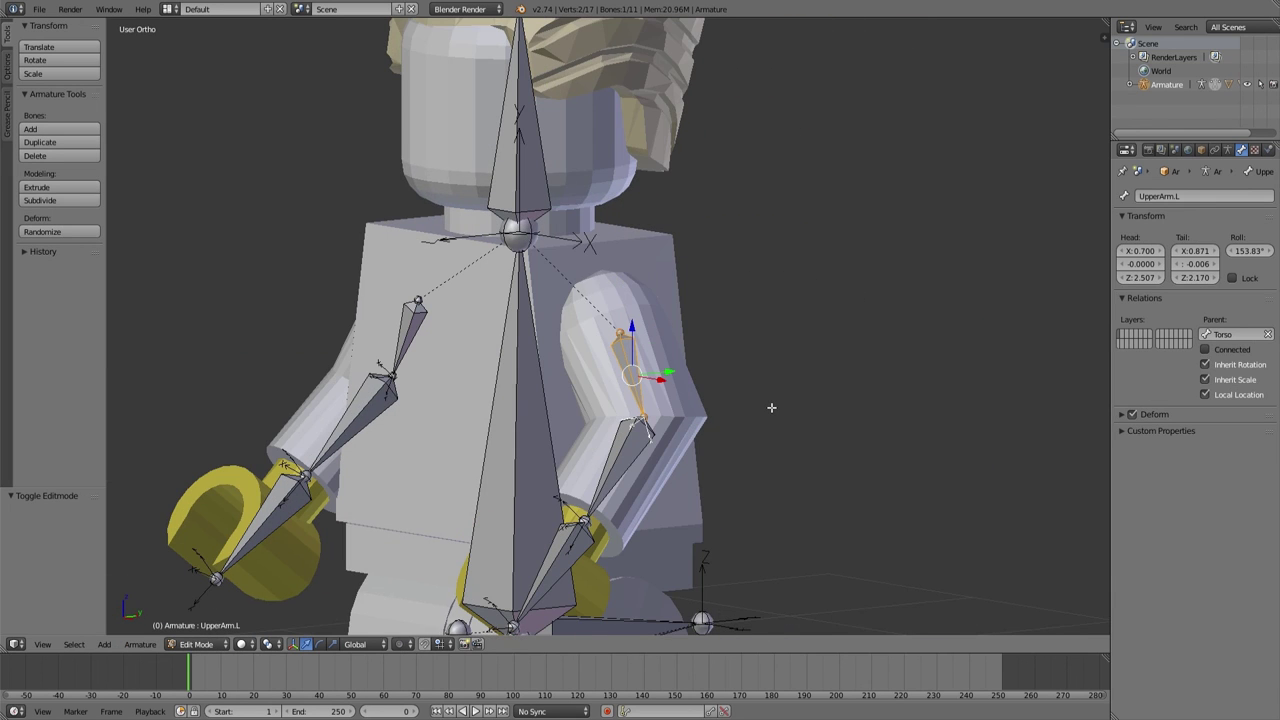
key("KP_1")
scroll(619, 350, "up", 5)
key("g")
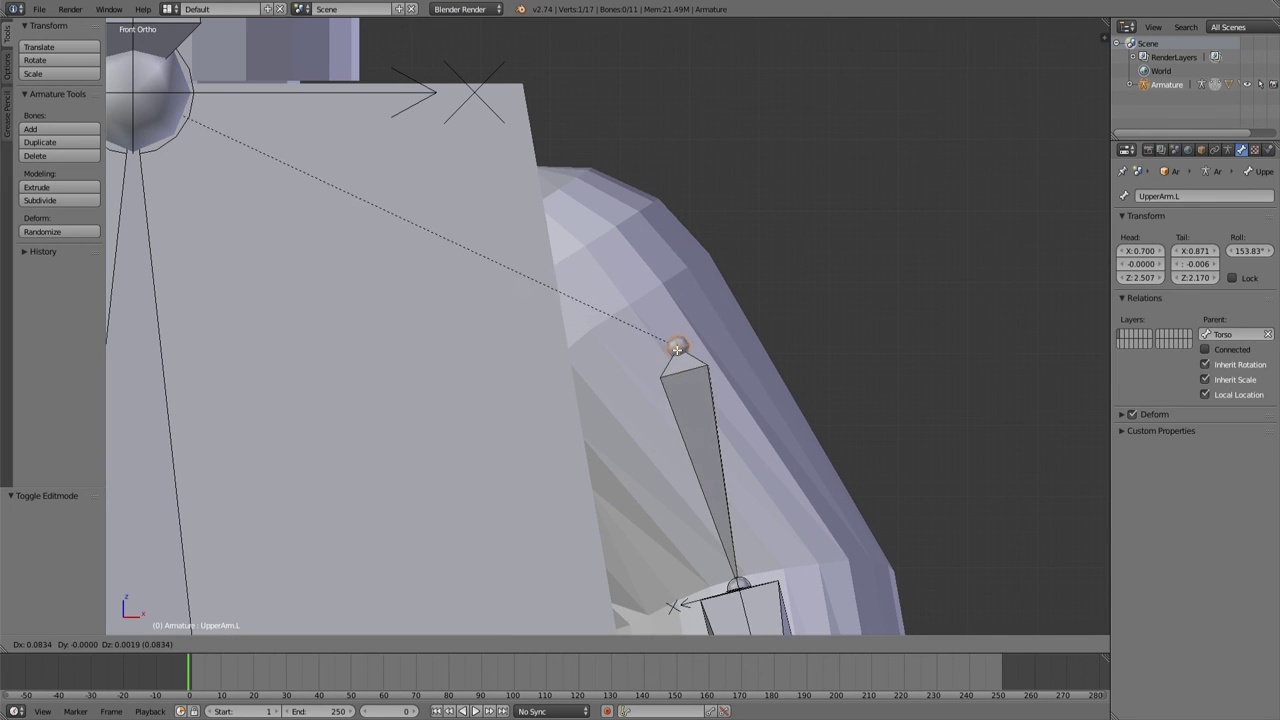
left_click(684, 338)
In Pose Mode, rotate UpperArm.L by about 83.9° about its local X axis.
scroll(857, 372, "down", 3)
middle_click_drag(857, 372, 803, 377)
key("Tab")
scroll(631, 405, "down", 4)
key("r")
key("x")
key("x")
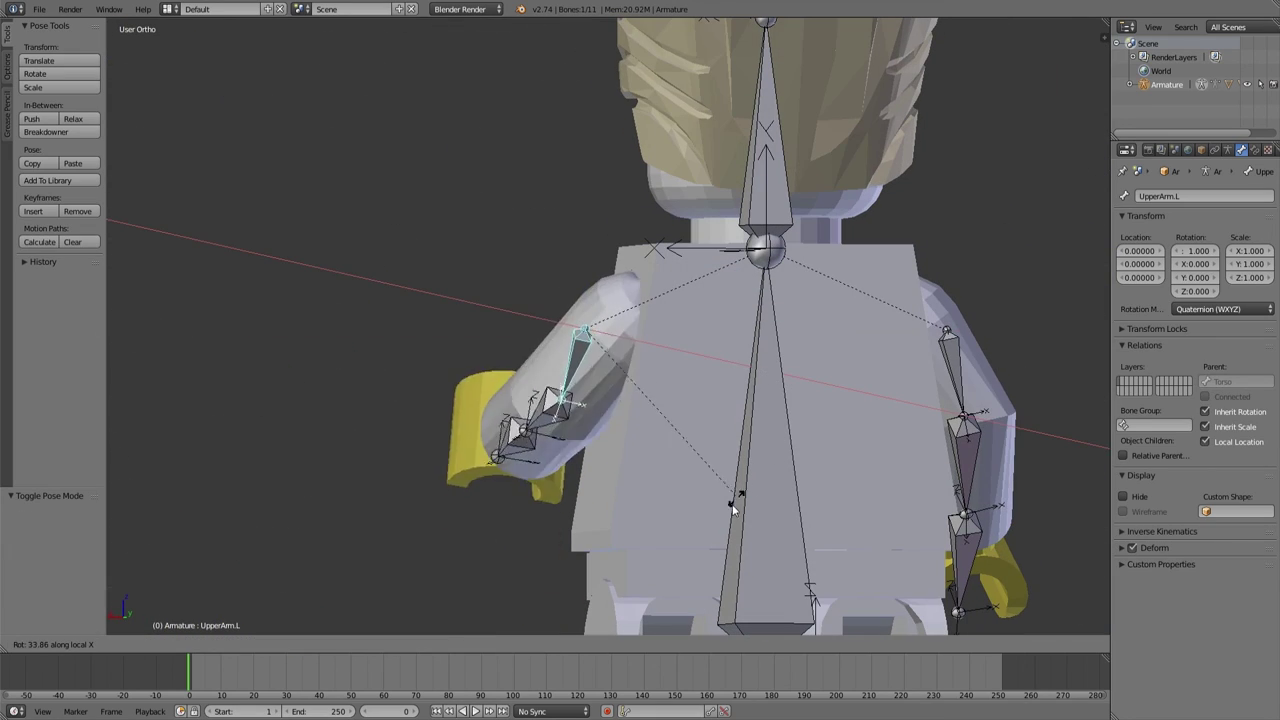
left_click(562, 560)
Test swinging the raised arm back about UpperArm.L's local X axis from an angled front view, without keeping it.
middle_click_drag(562, 560, 943, 543)
key("r")
key("x")
key("x")
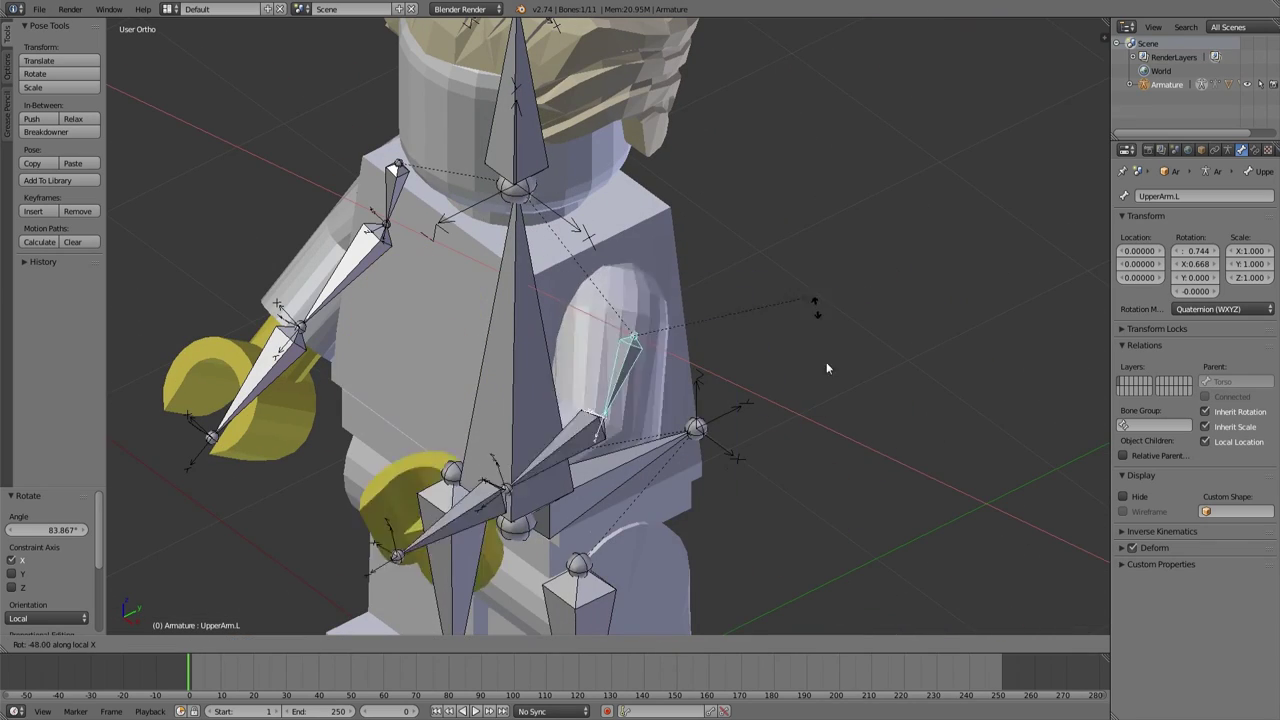
key("Escape")
Clear UpperArm.L's pose location and rotation, and deselect all bones.
key("alt+g")
scroll(715, 380, "down", 3)
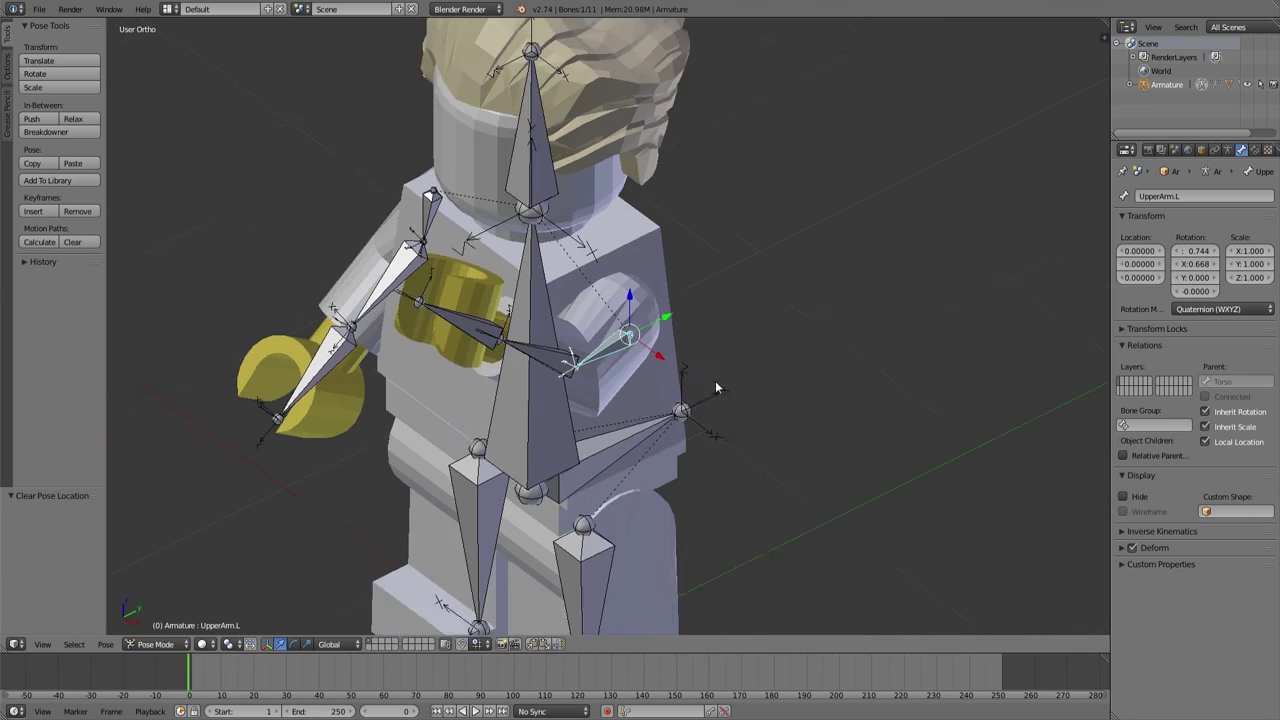
key("alt+r")
middle_click_drag(736, 329, 826, 321)
key("a")
scroll(831, 315, "down", 1)
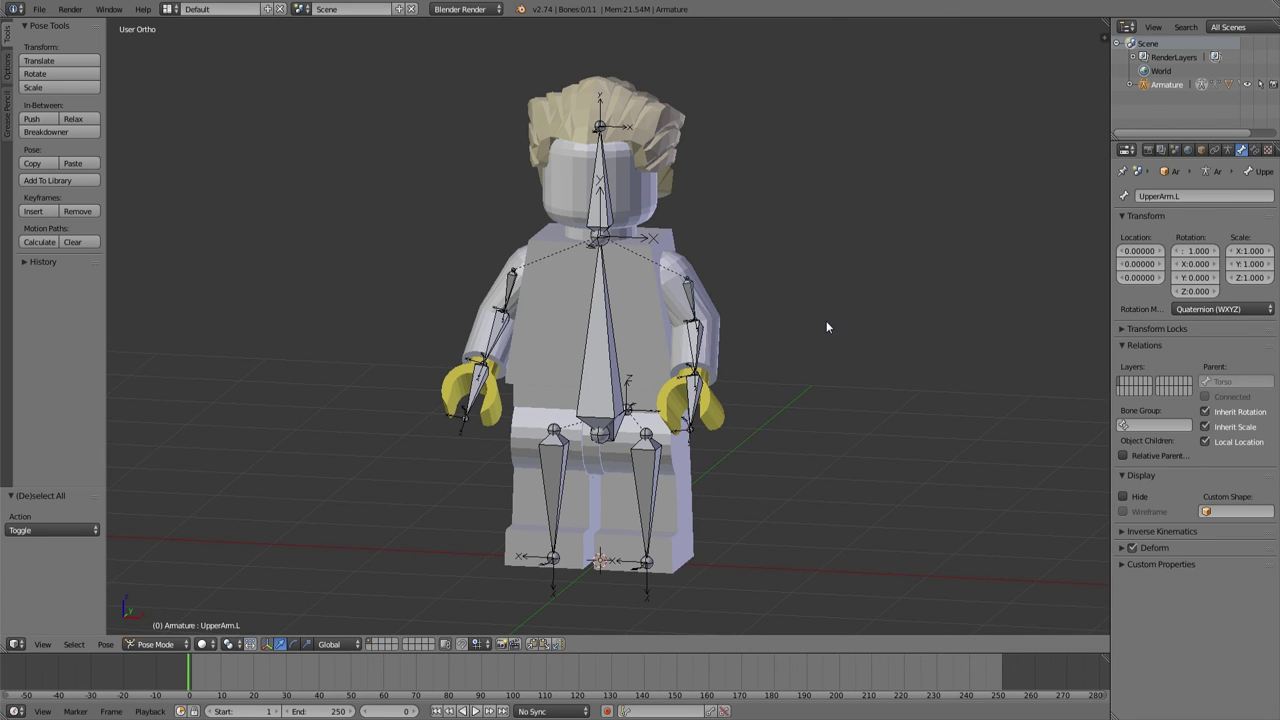